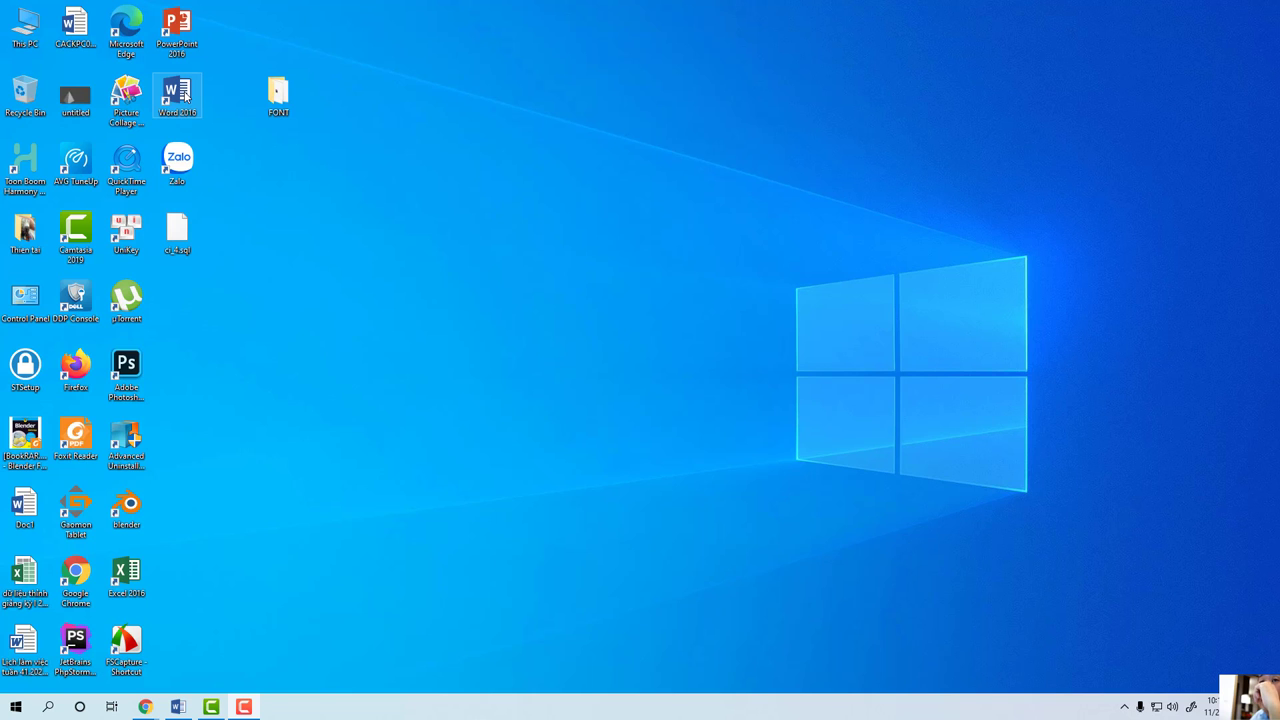
Launch Word 2016 from the desktop and create a blank document, Document1.
double_click(184, 95)
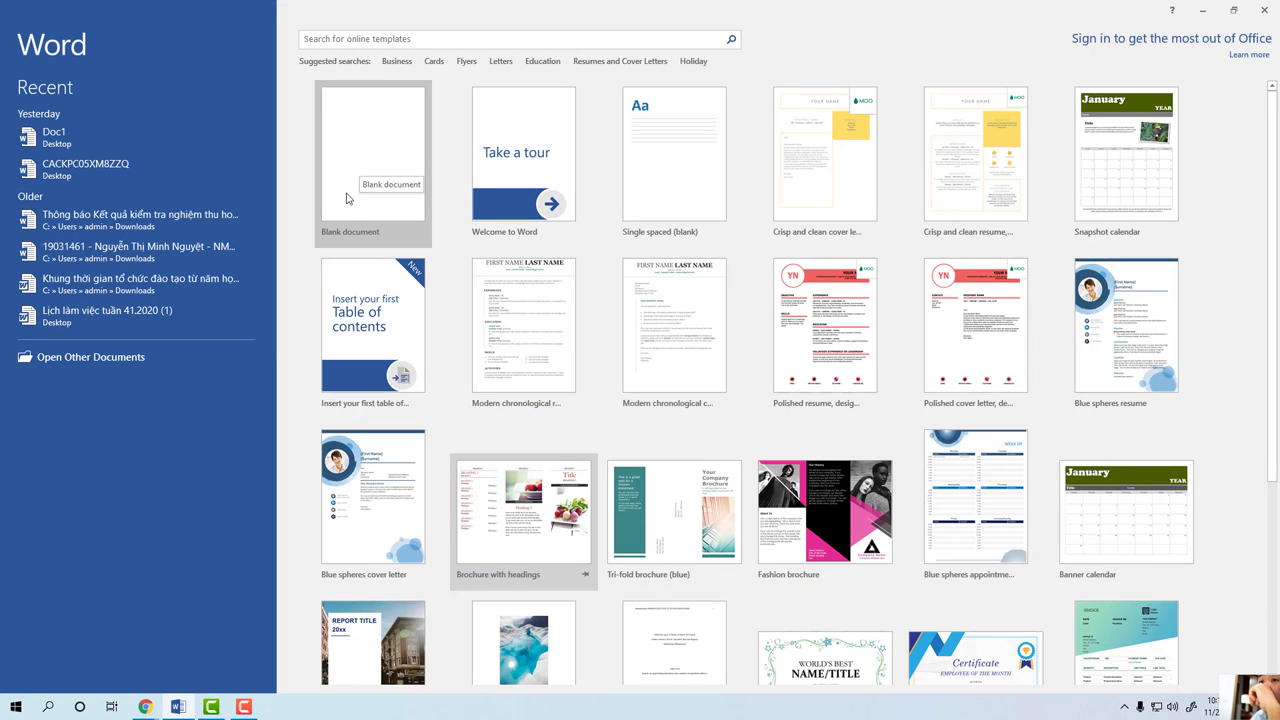
left_click(360, 155)
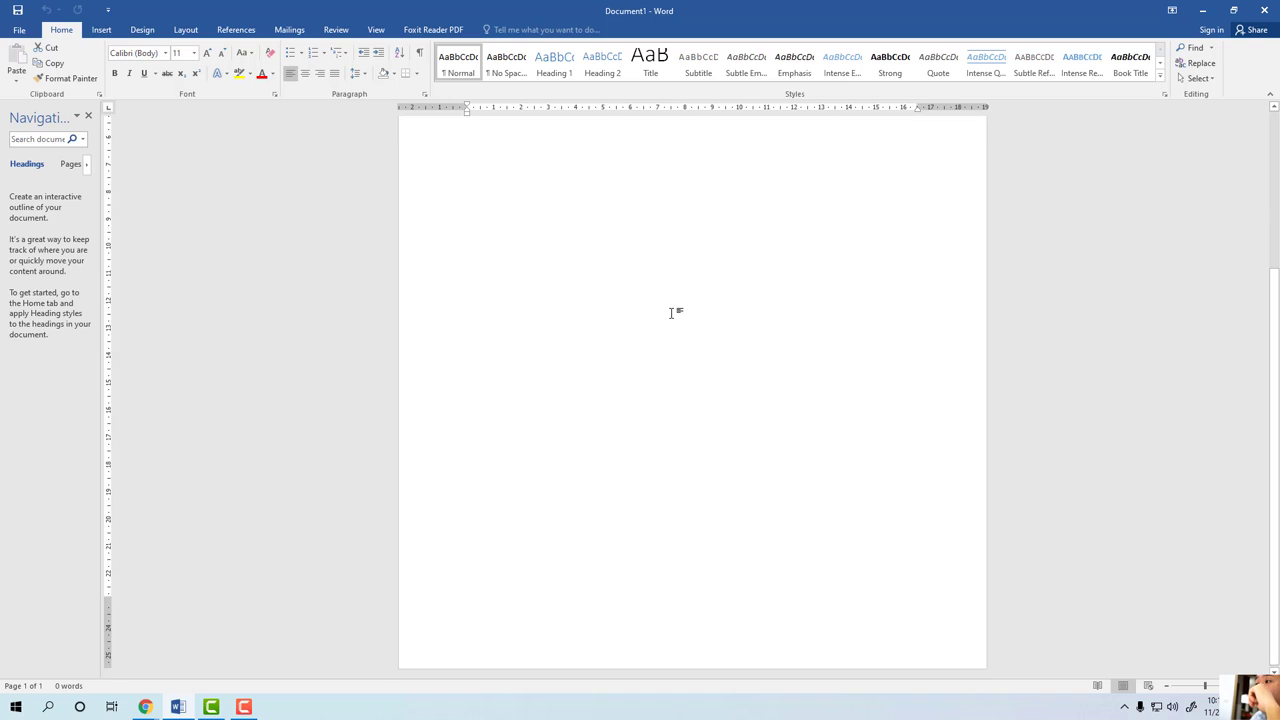
Switch the page to landscape orientation on A4 paper.
left_click(185, 32)
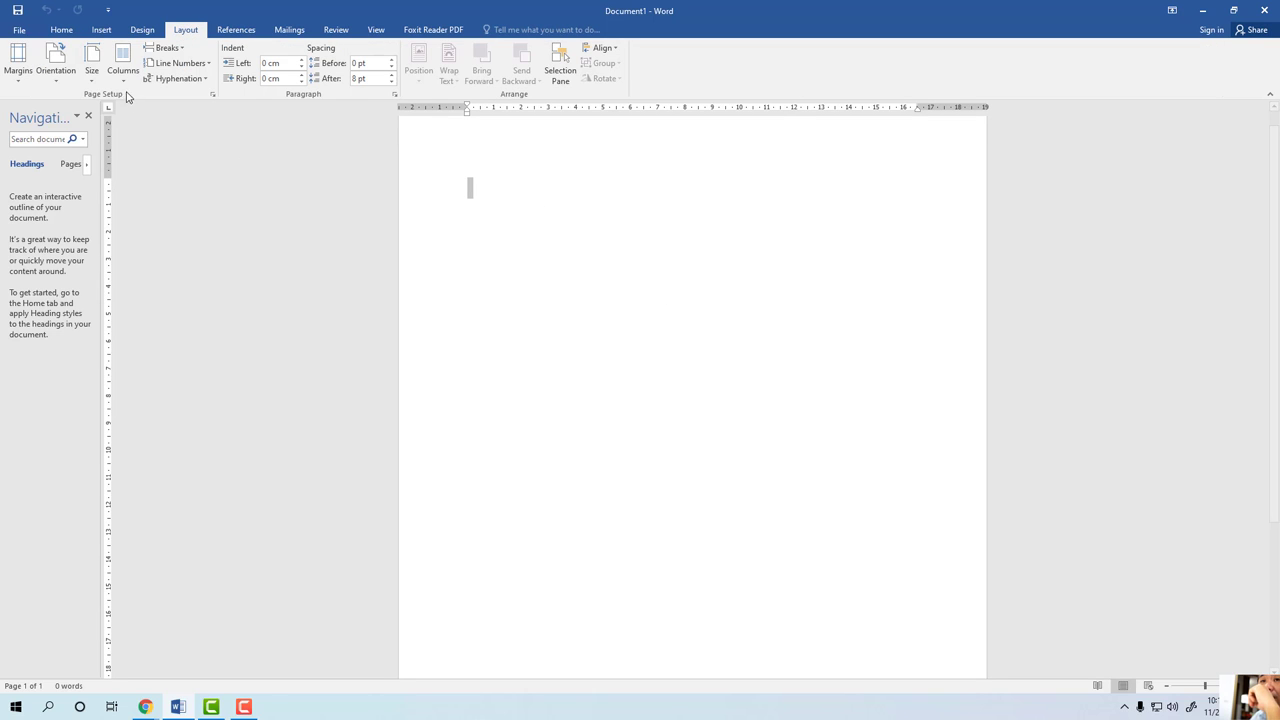
left_click(58, 76)
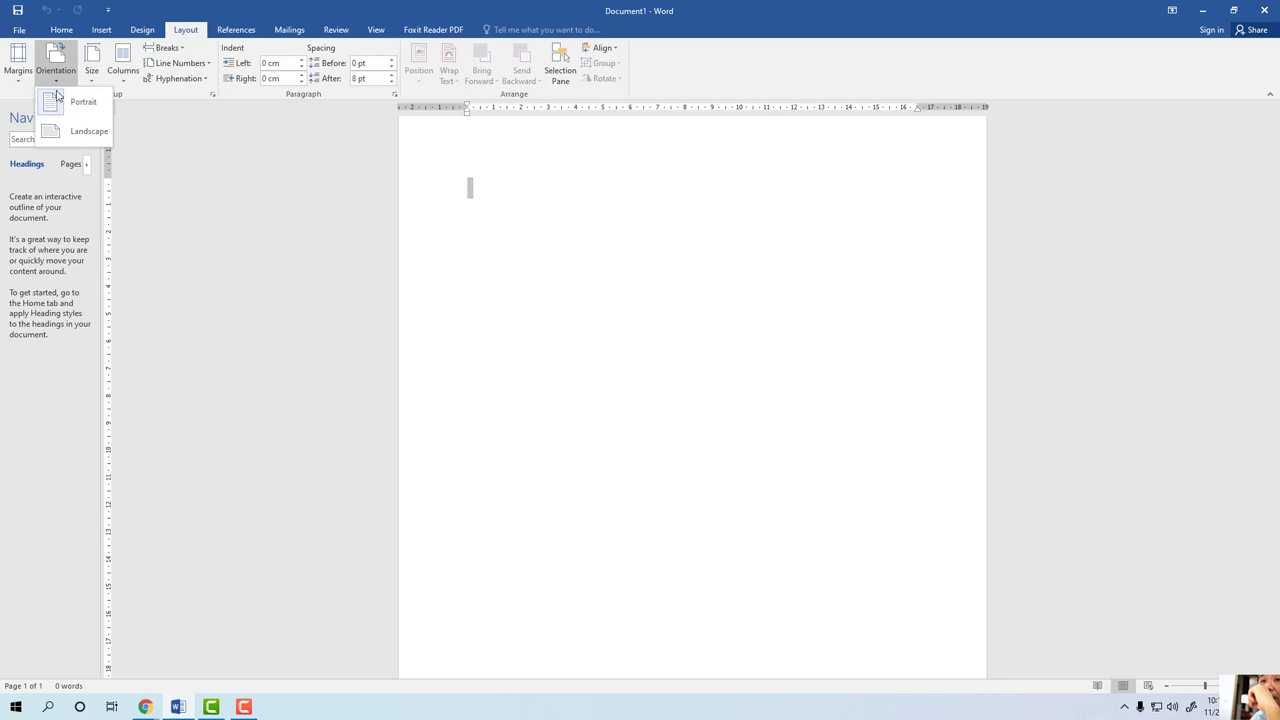
left_click(80, 131)
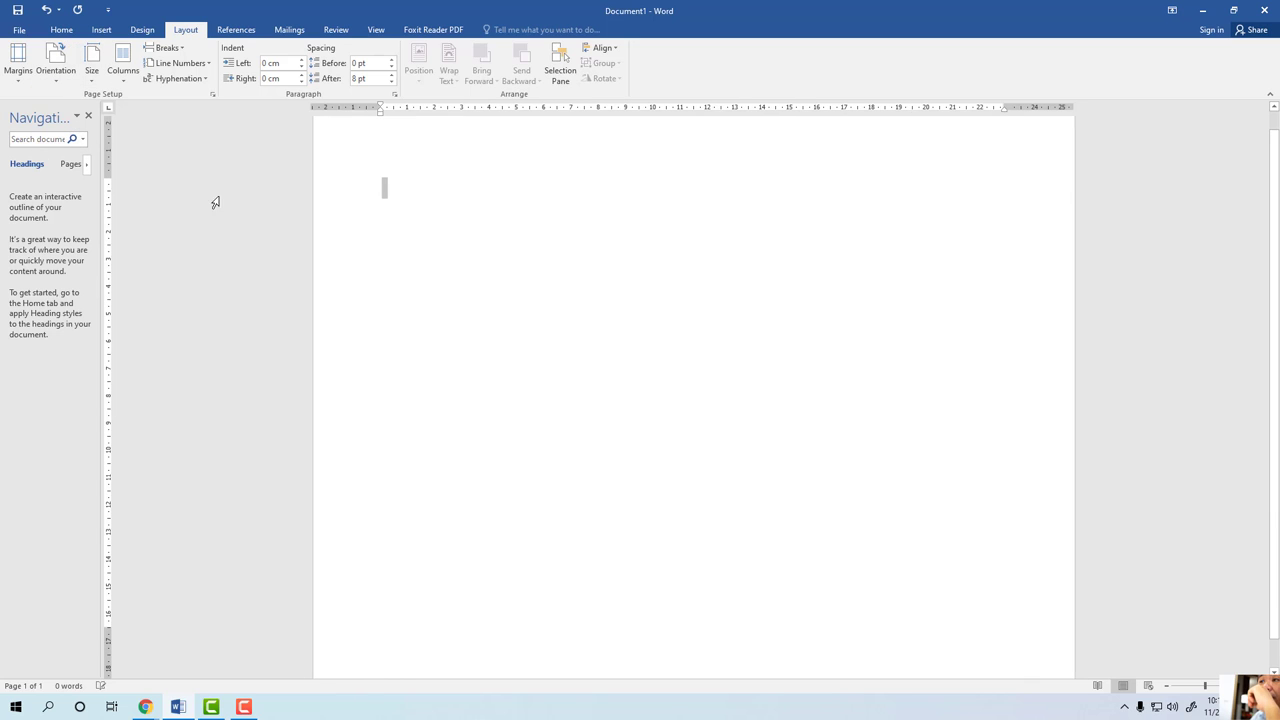
left_click(92, 62)
left_click(123, 137)
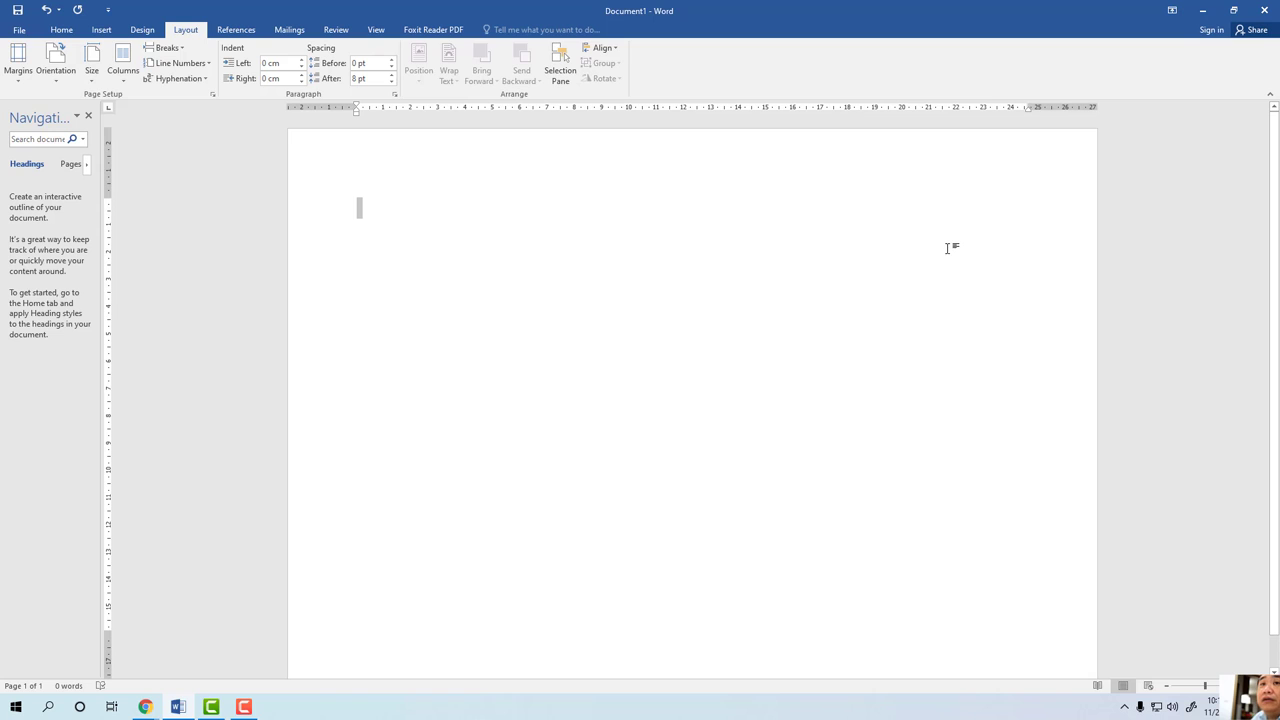
Draw a tall blue rectangle down the left third of the page.
left_click(102, 30)
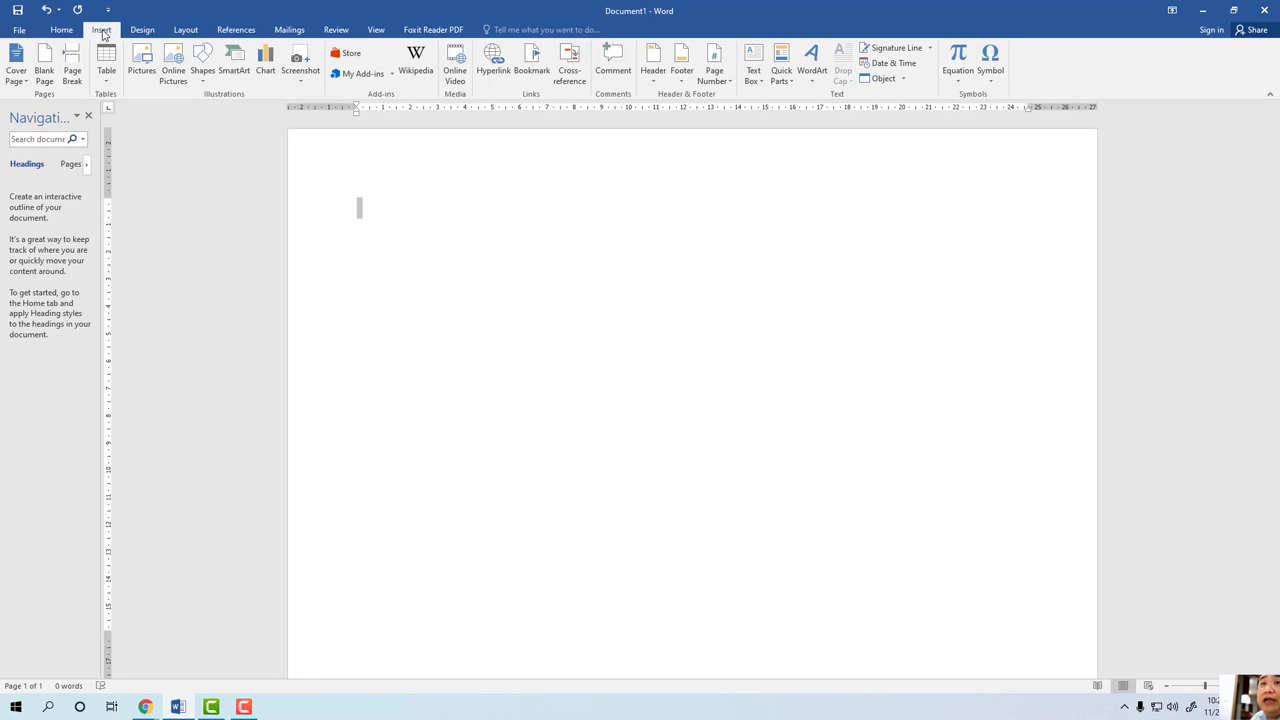
left_click(203, 72)
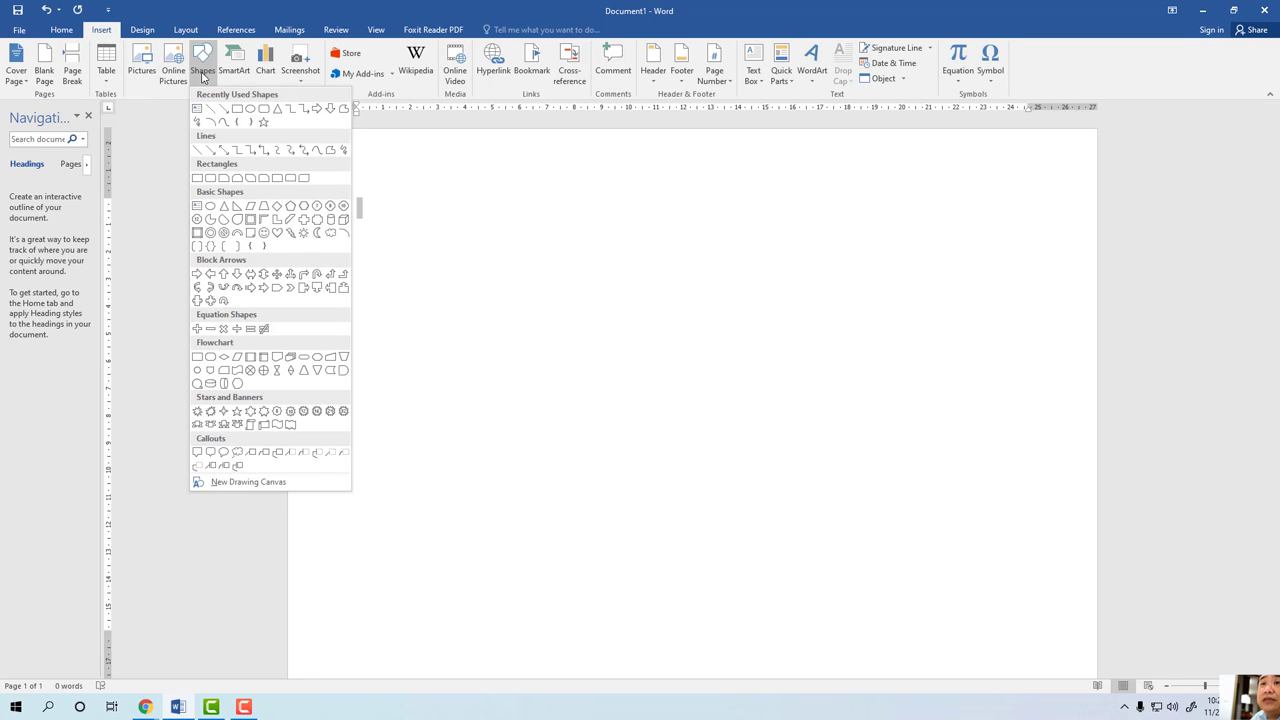
left_click(236, 108)
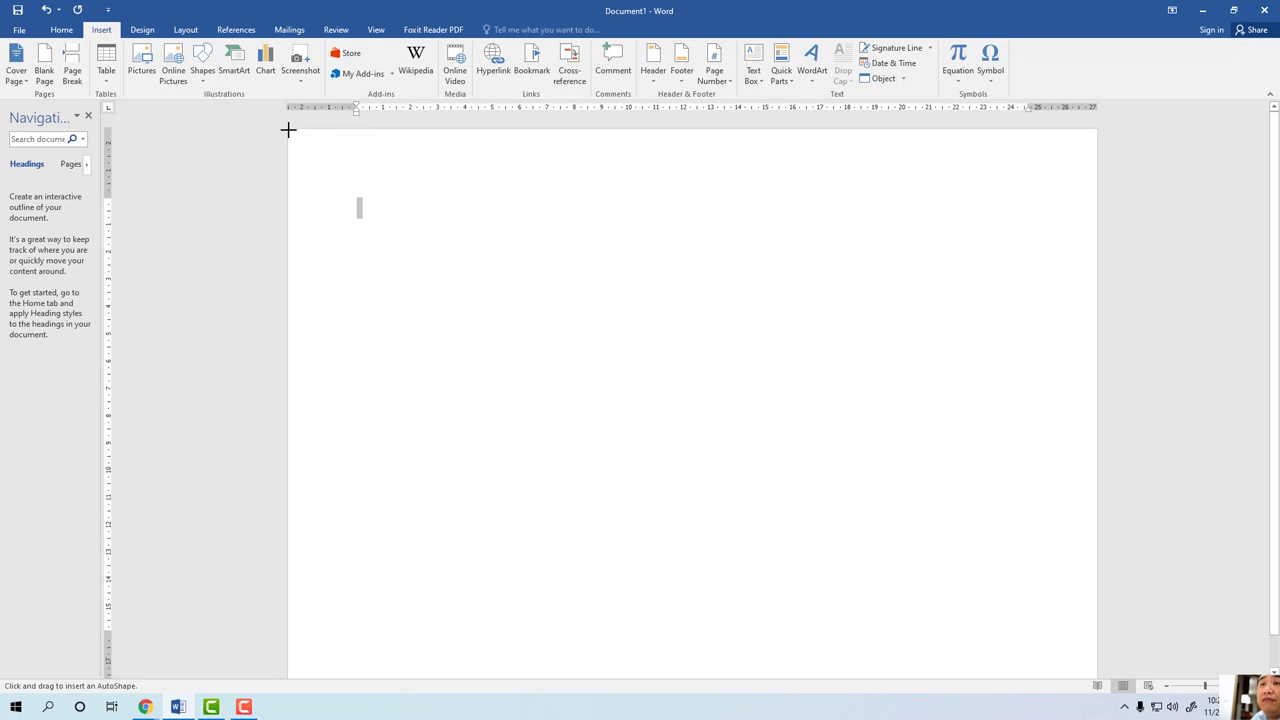
left_click_drag(288, 130, 600, 687)
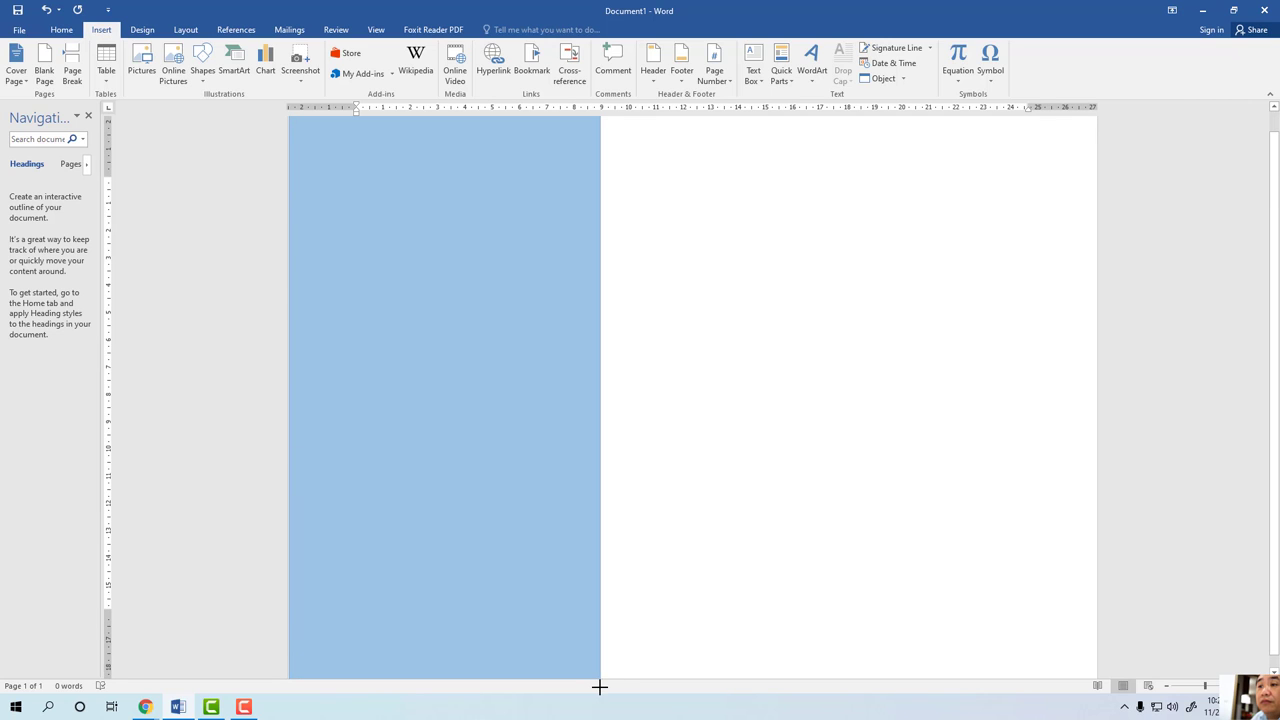
left_click_drag(600, 687, 595, 678)
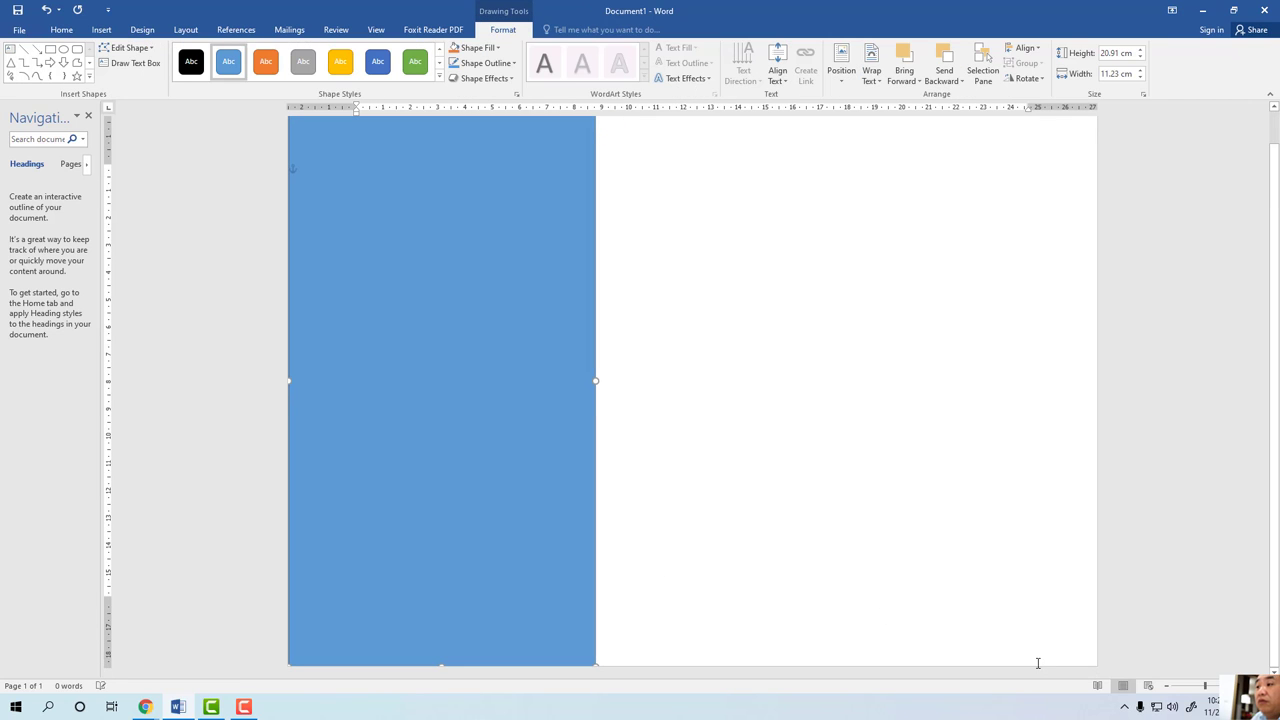
scroll(640, 420, "up", 1)
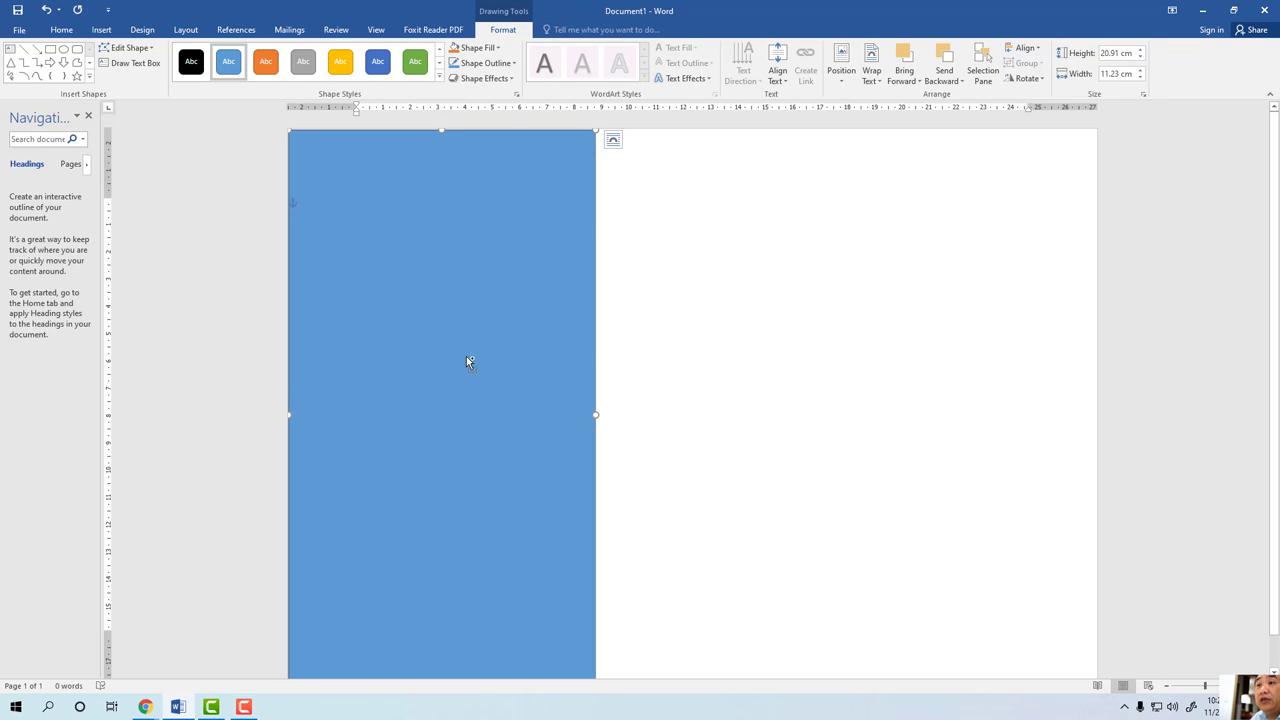
Add two copies beside it and nudge the shapes to leave narrow white gaps.
mouse_move(466, 356)
left_mouse_down("ctrl")
mouse_move(776, 346)
mouse_move(1069, 378)
mouse_move(1026, 383)
left_mouse_up("ctrl")
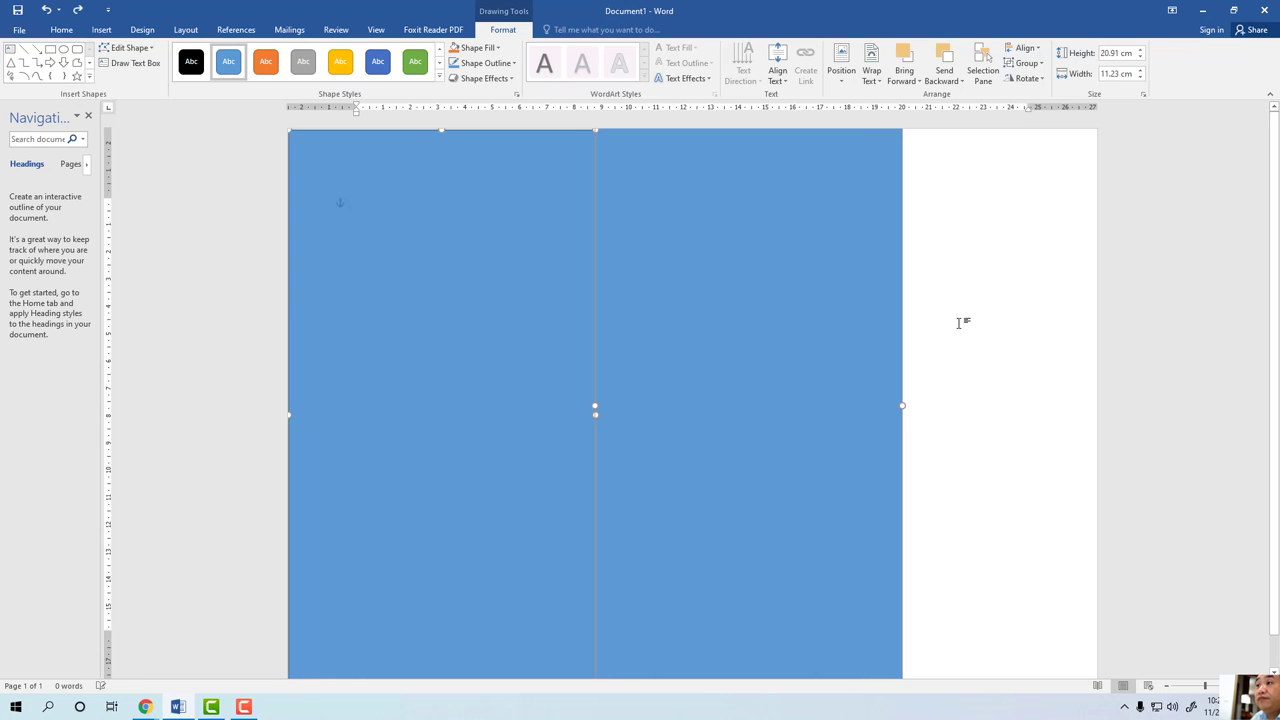
left_click(941, 340)
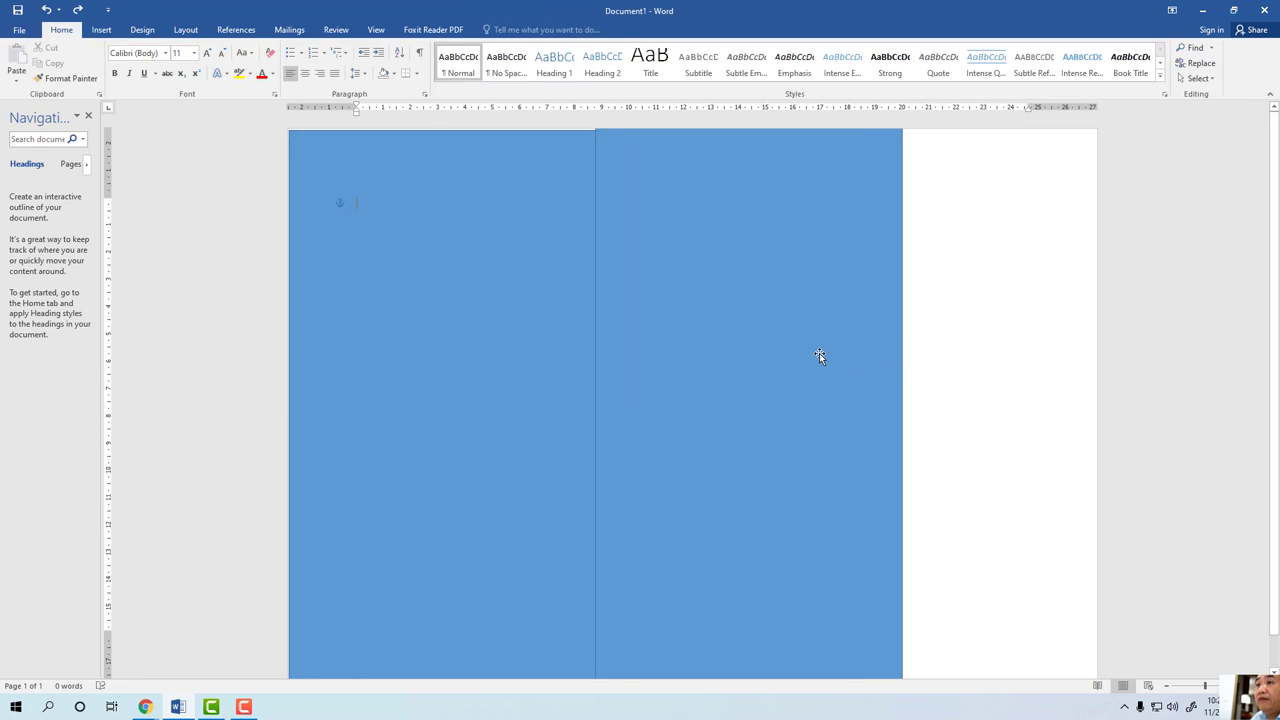
left_click(783, 365)
left_click_drag(783, 365, 1086, 361)
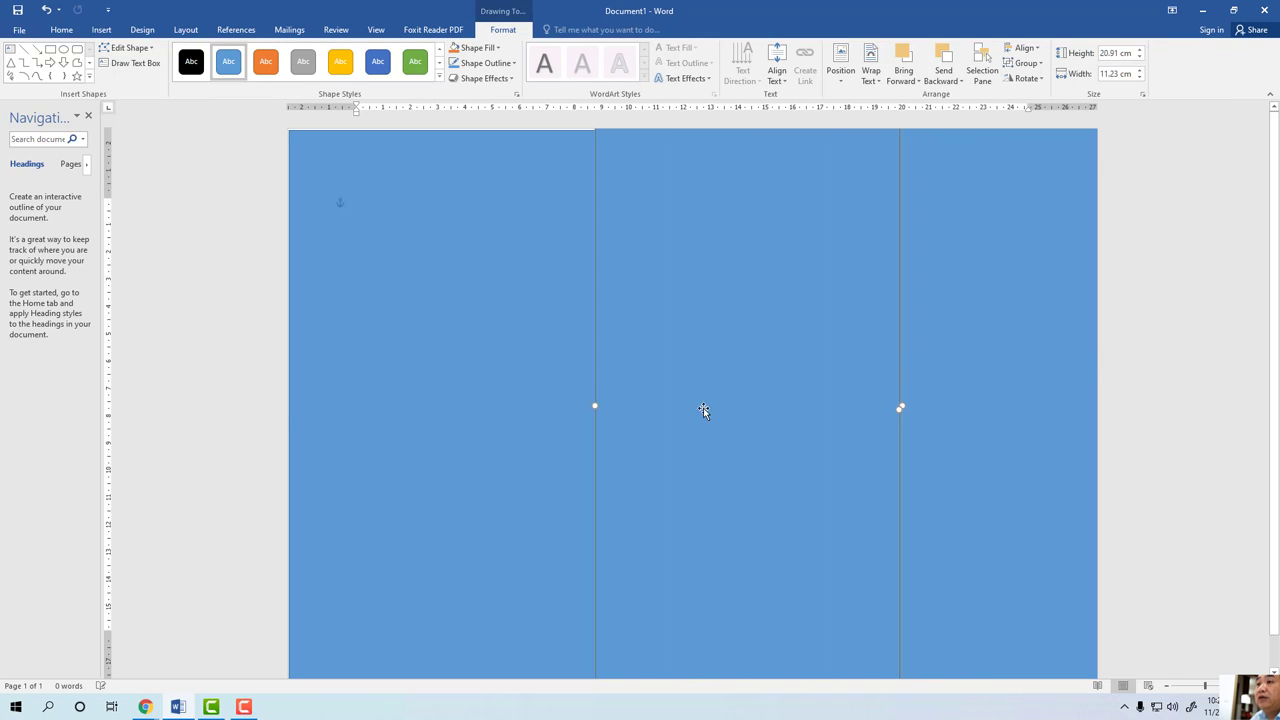
left_click(549, 364)
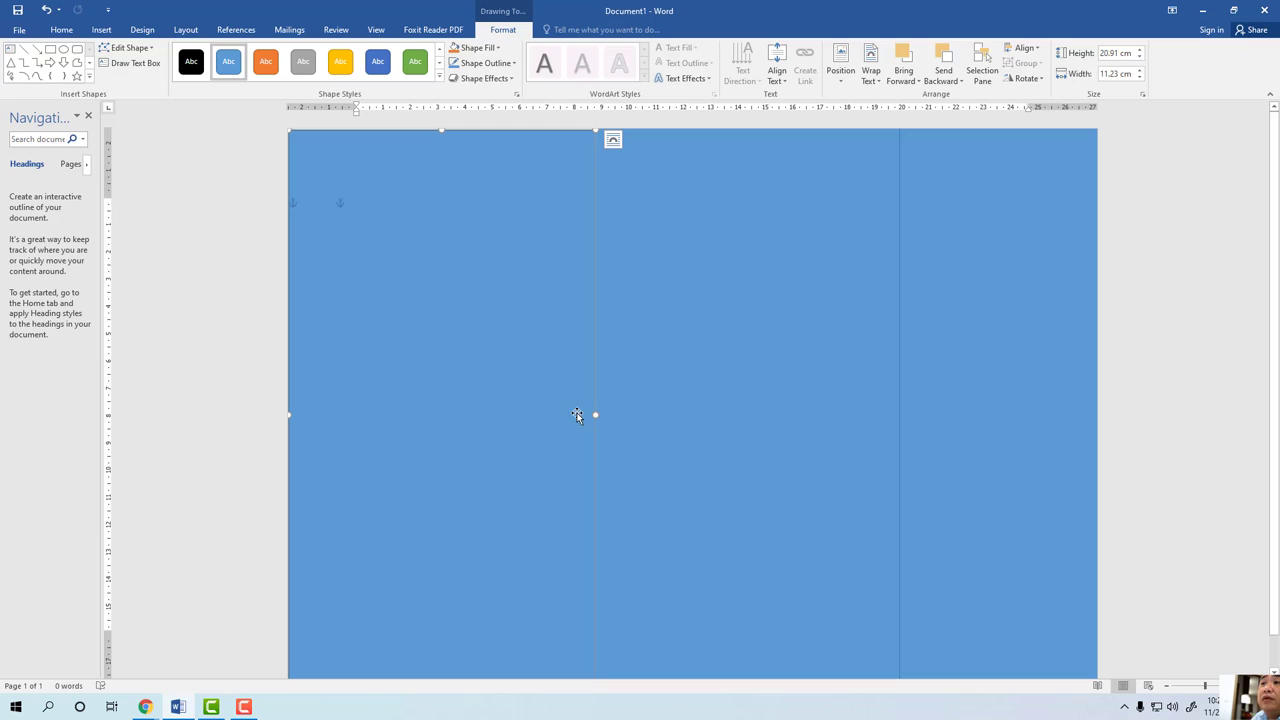
left_click_drag(593, 415, 578, 415)
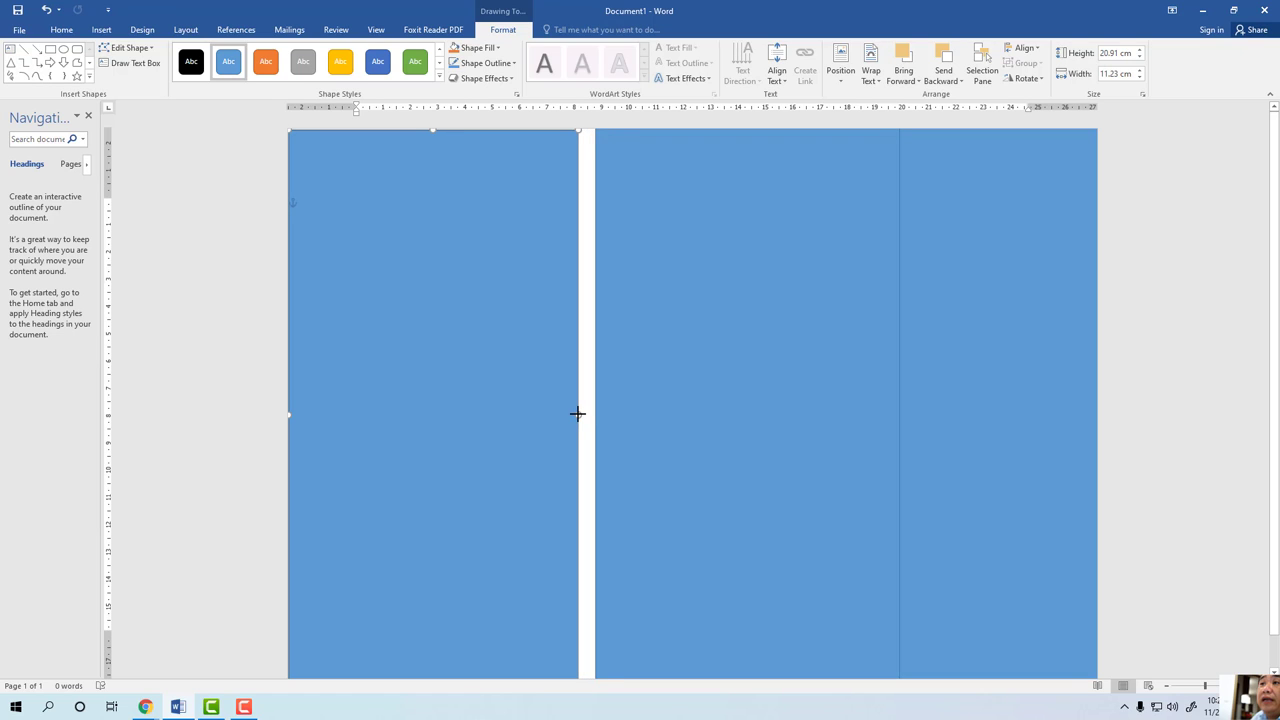
left_click(652, 386)
left_click_drag(684, 386, 669, 386)
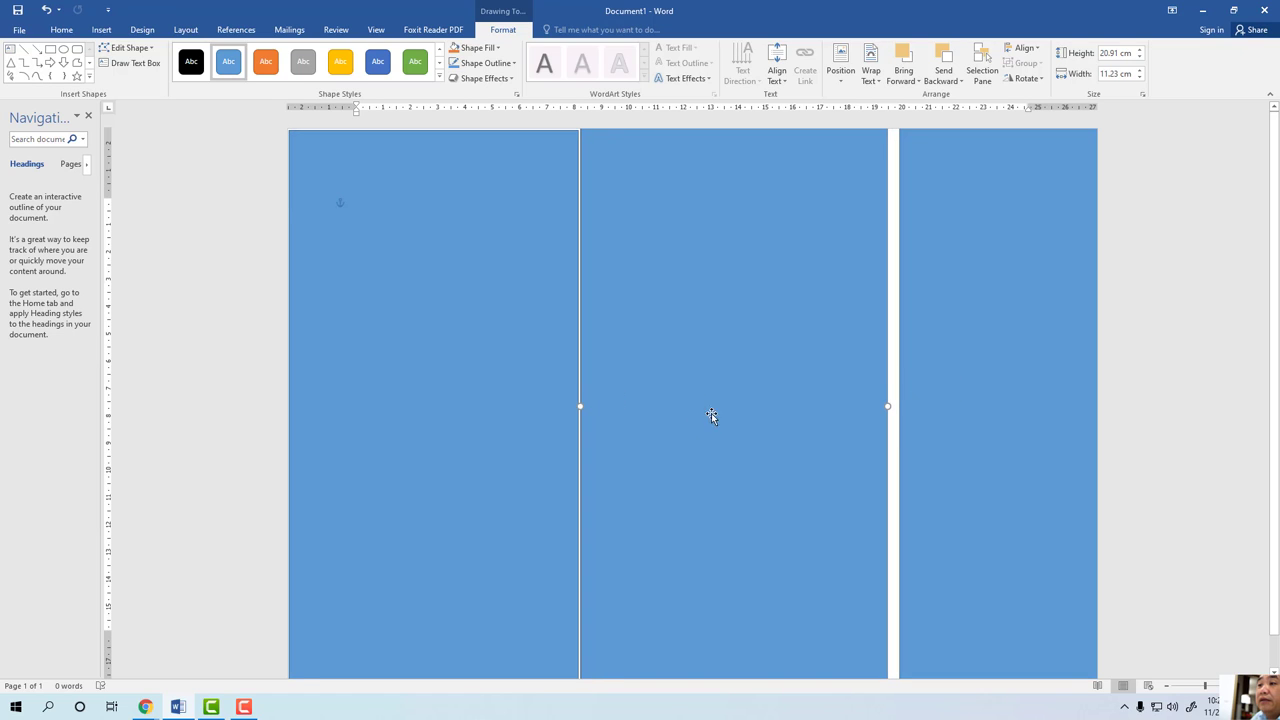
Open Format Shape for the left blue panel and expand its Fill and Line sections.
right_click(507, 456)
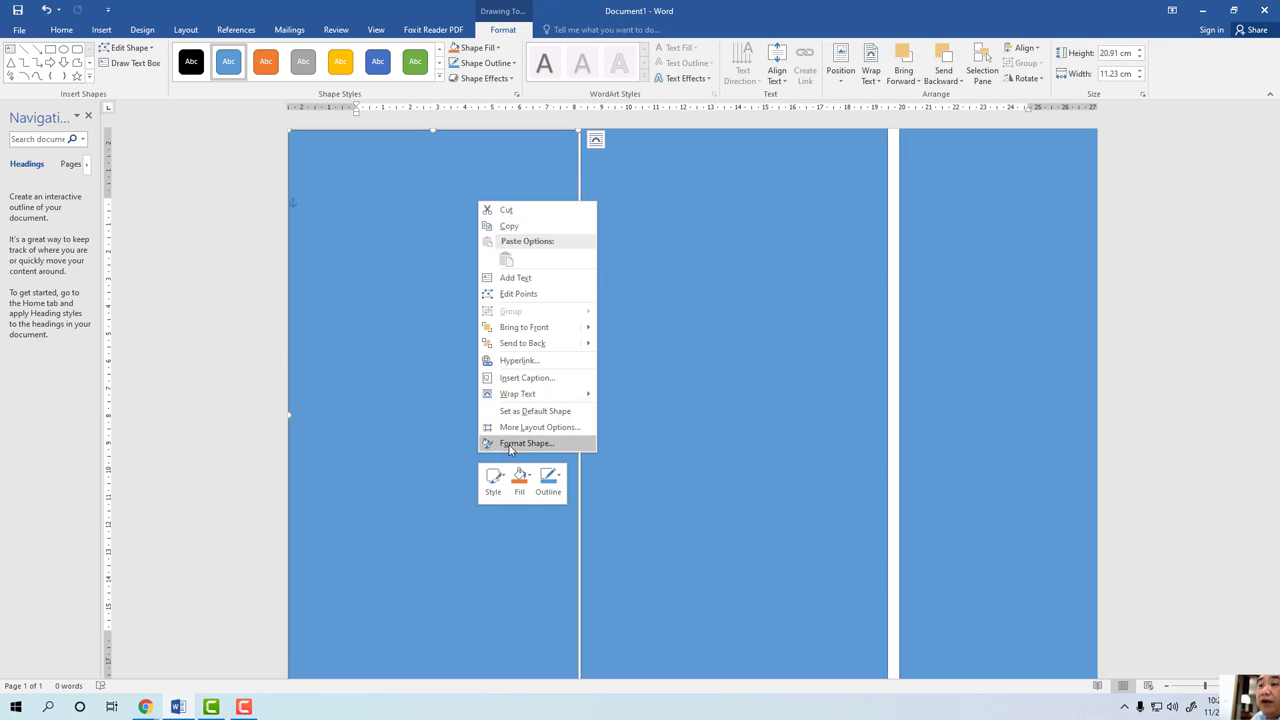
left_click(510, 446)
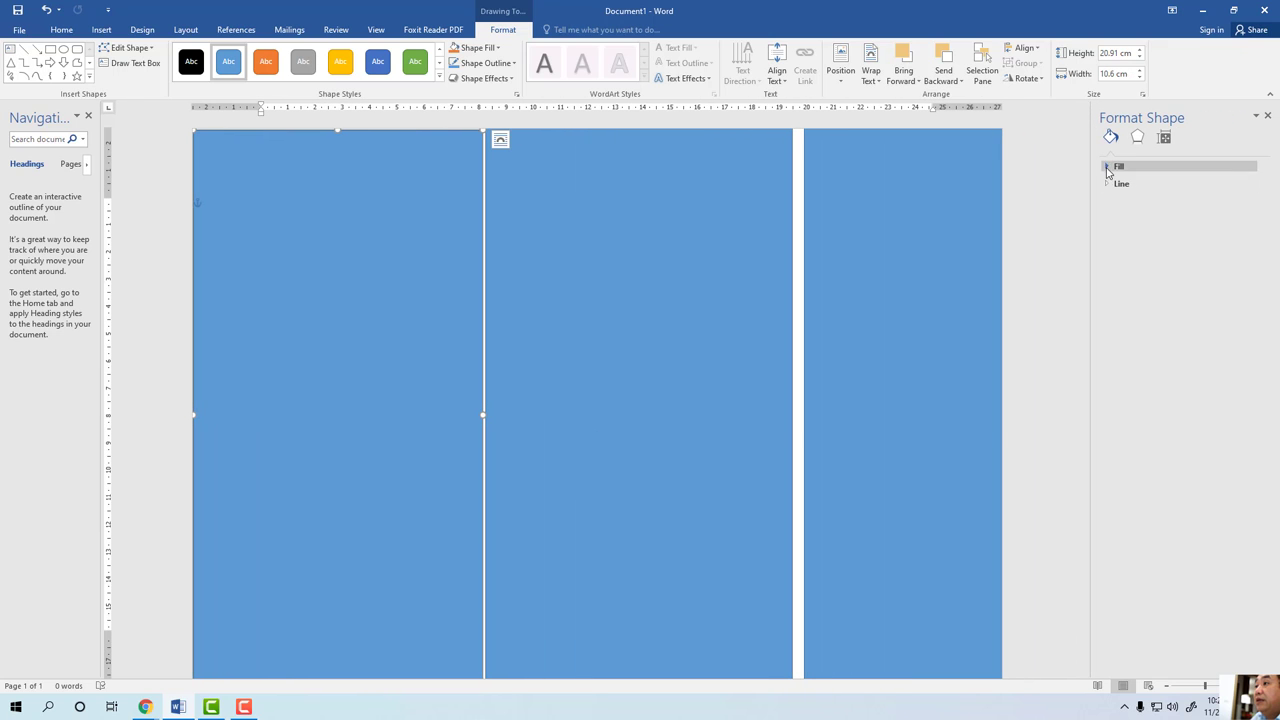
left_click(1116, 166)
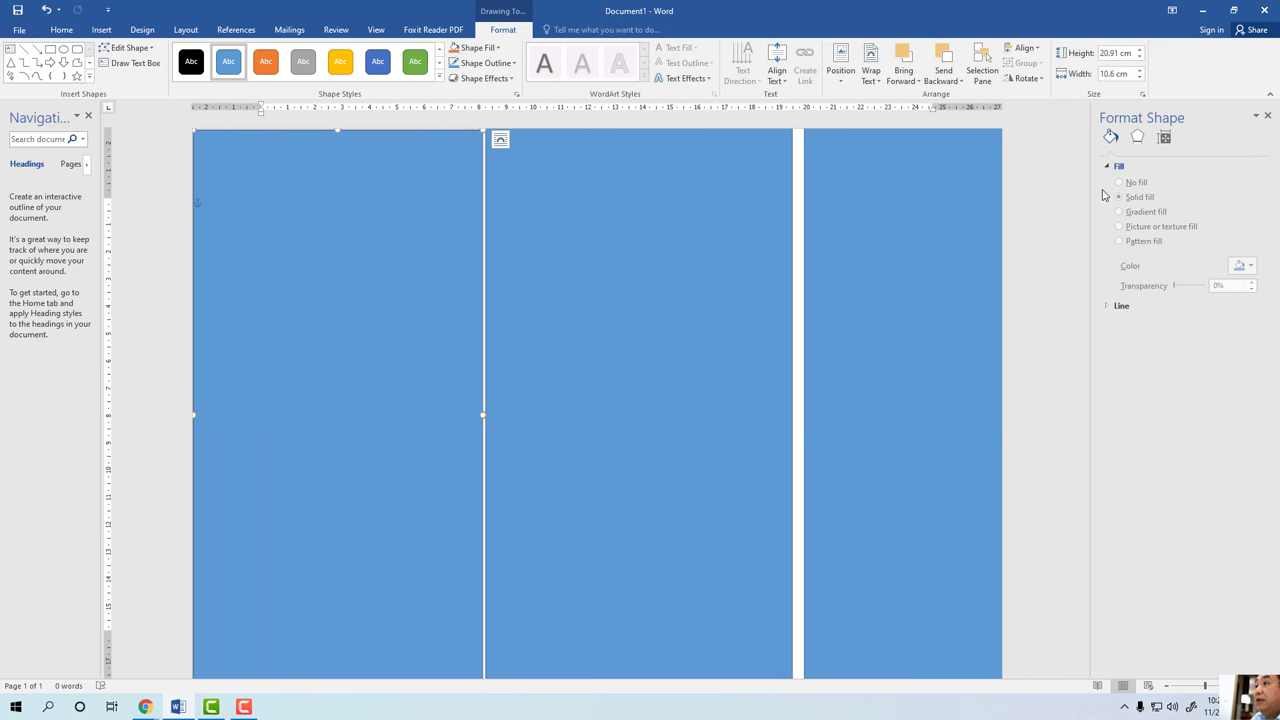
left_click(1107, 306)
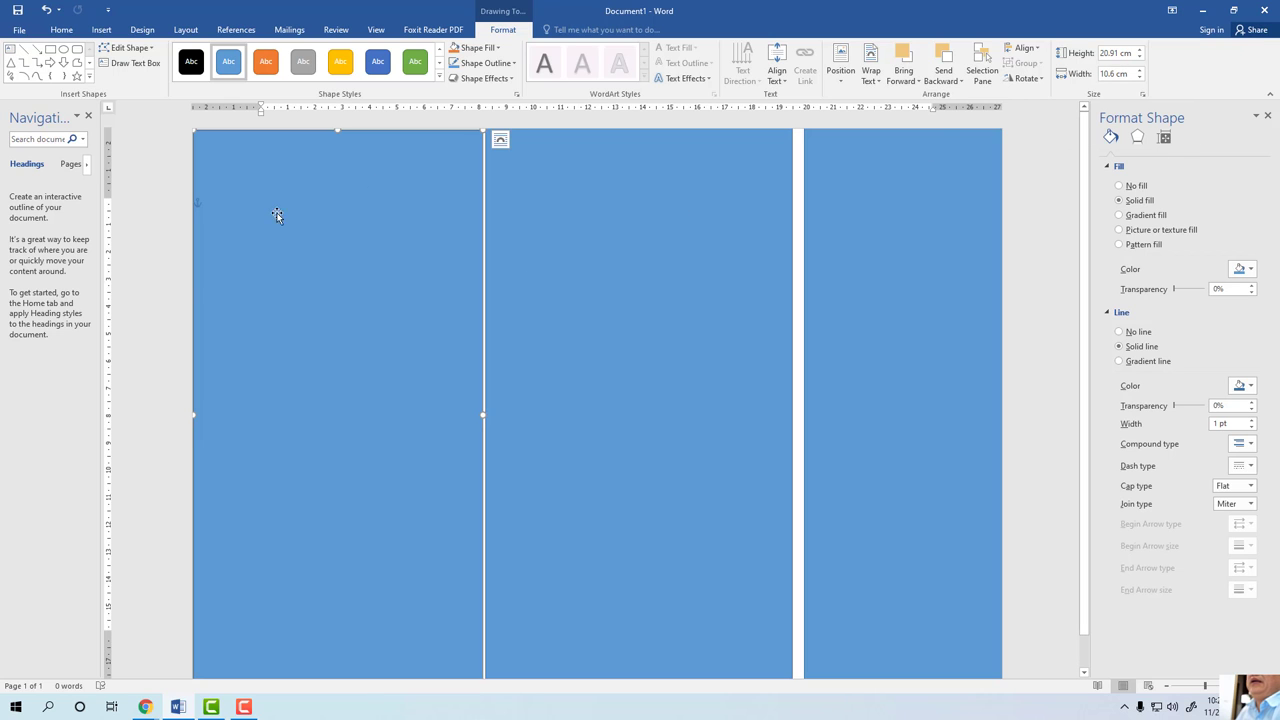
left_click(16, 707)
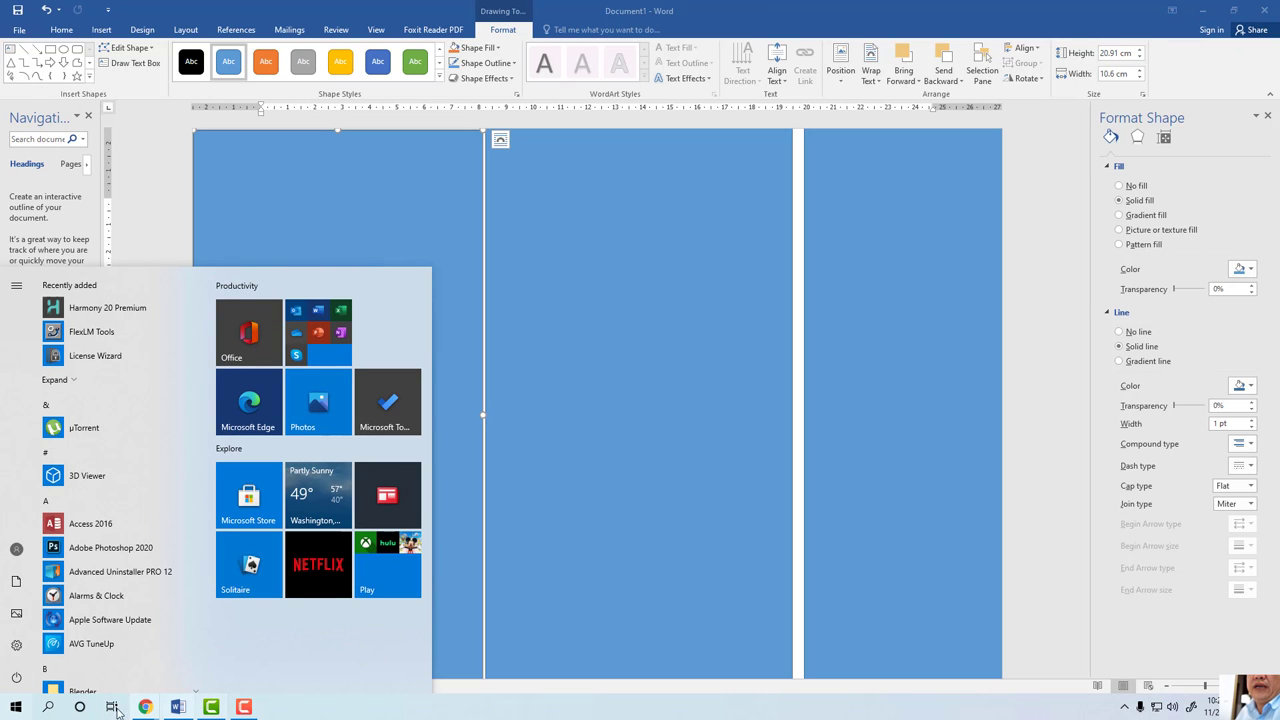
Search for Calculator with 'ca', open it, and move it over the document.
left_click(48, 707)
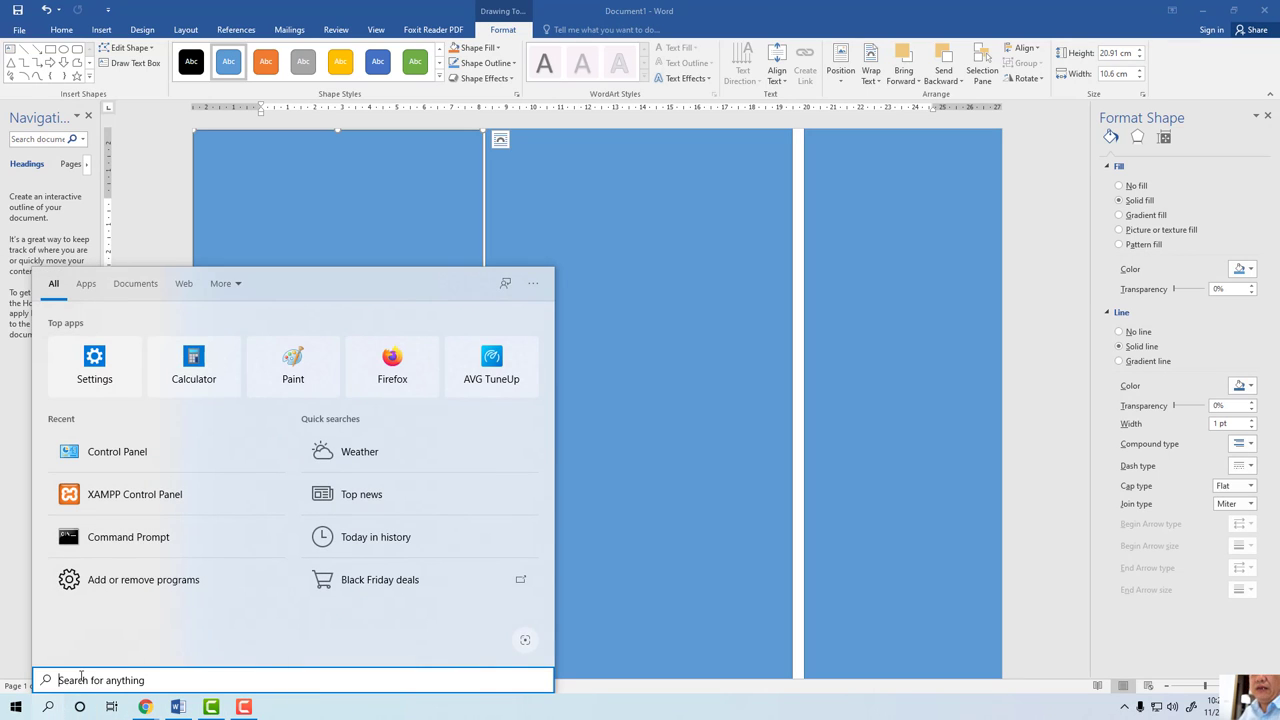
type("ca")
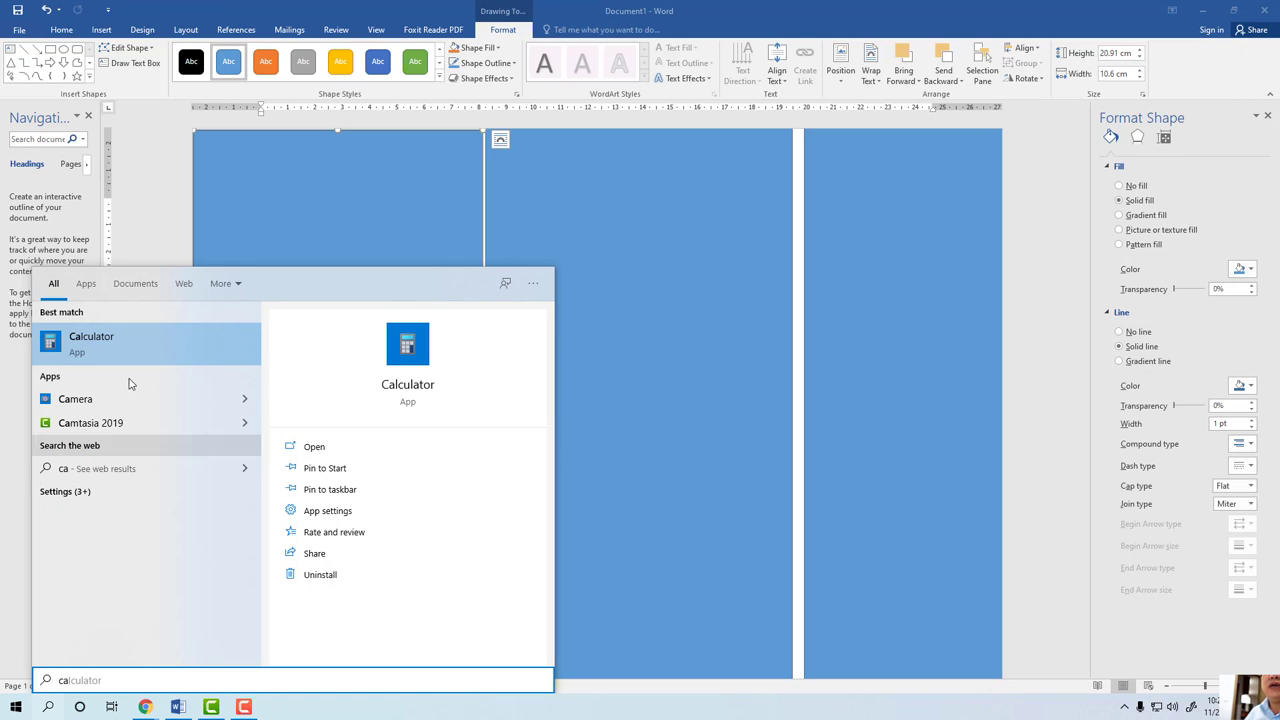
left_click(127, 347)
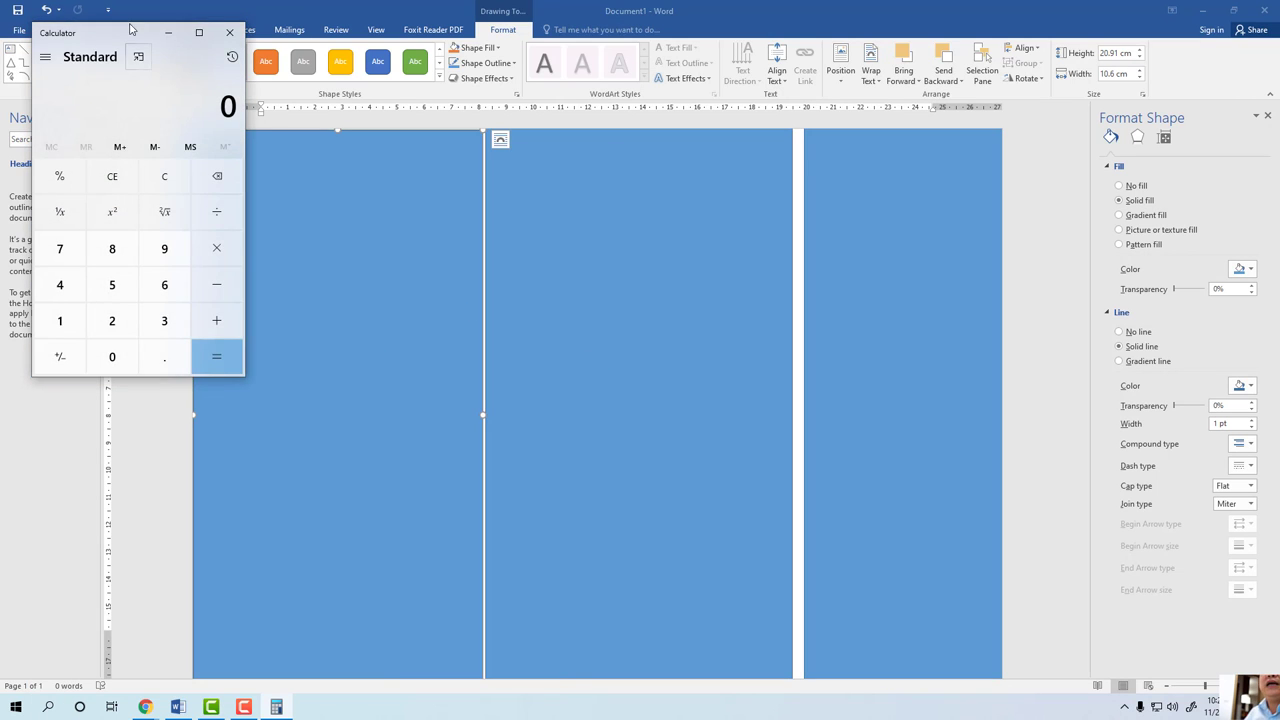
left_click_drag(116, 36, 419, 82)
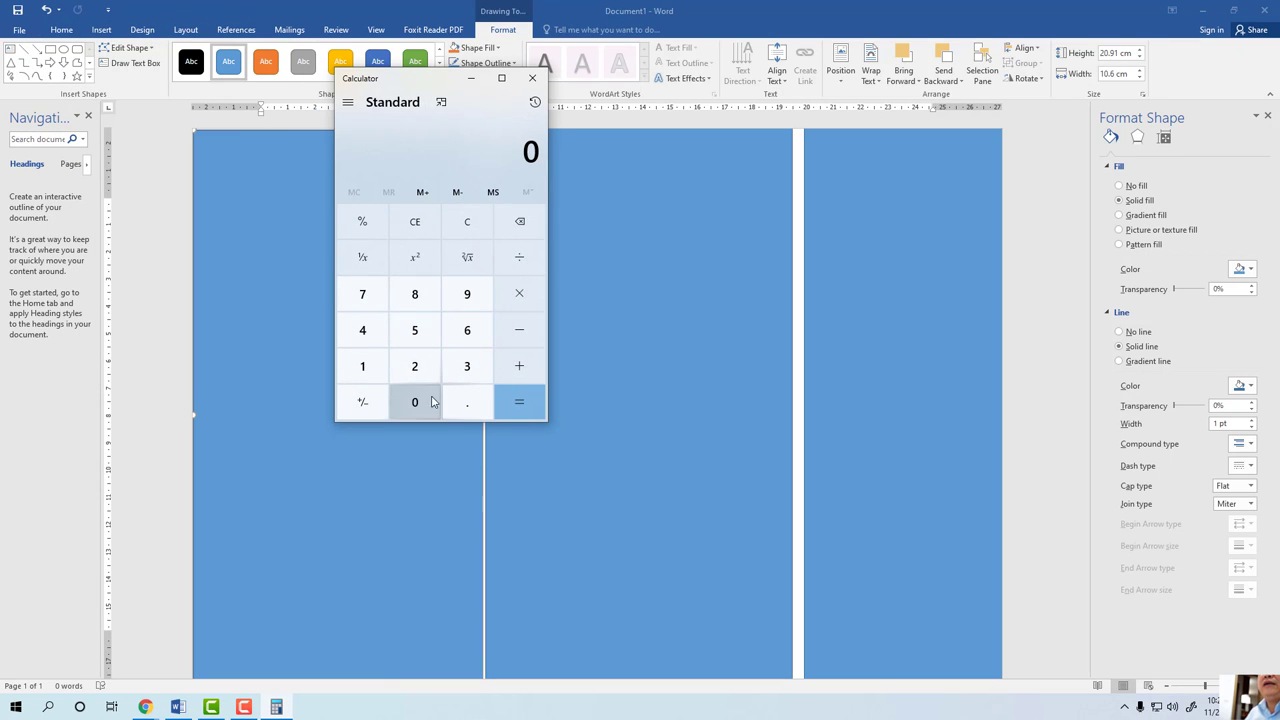
Compute 29.7 ÷ 3 = 9.9, then close Calculator.
left_click(414, 366)
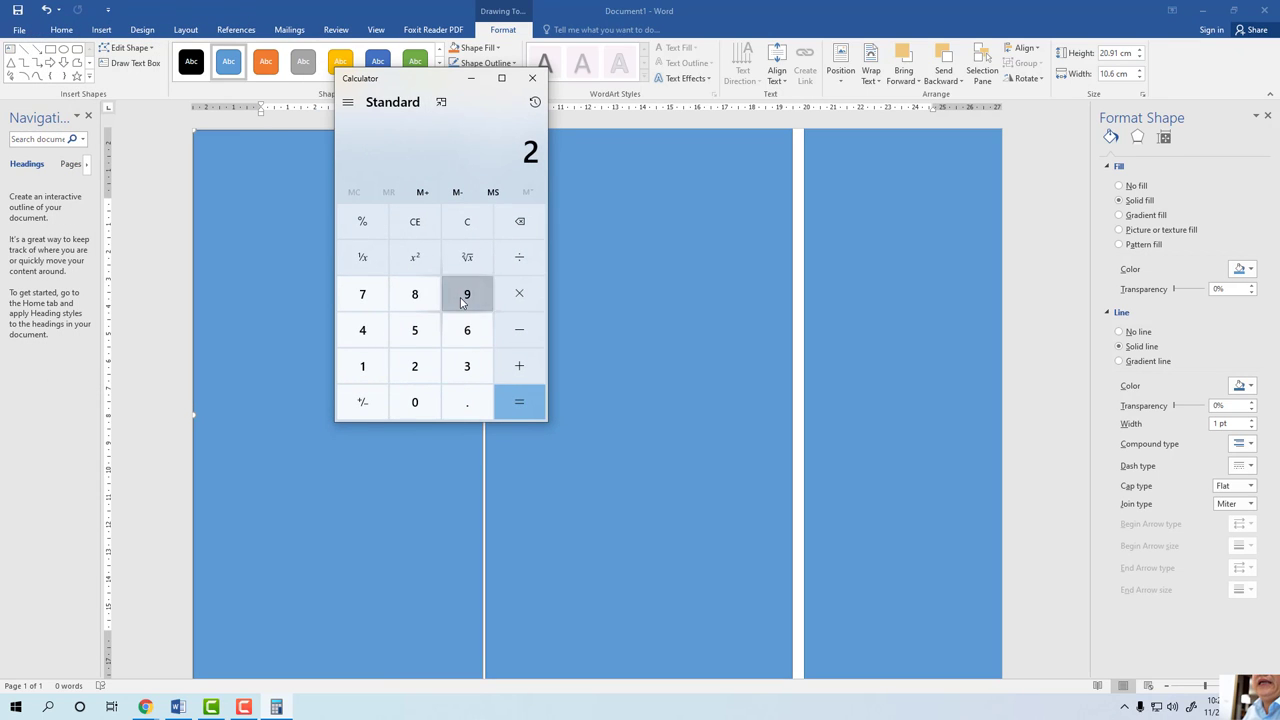
left_click(467, 293)
left_click(466, 402)
left_click(363, 298)
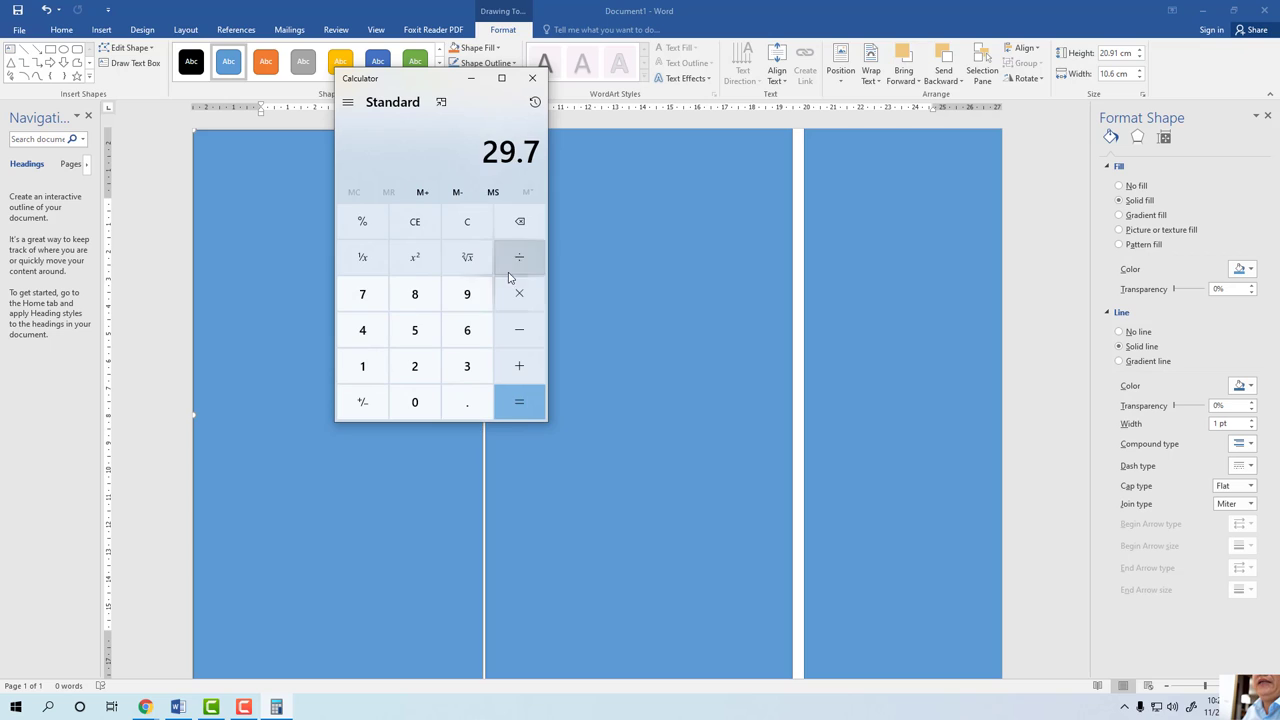
left_click(519, 257)
left_click(466, 370)
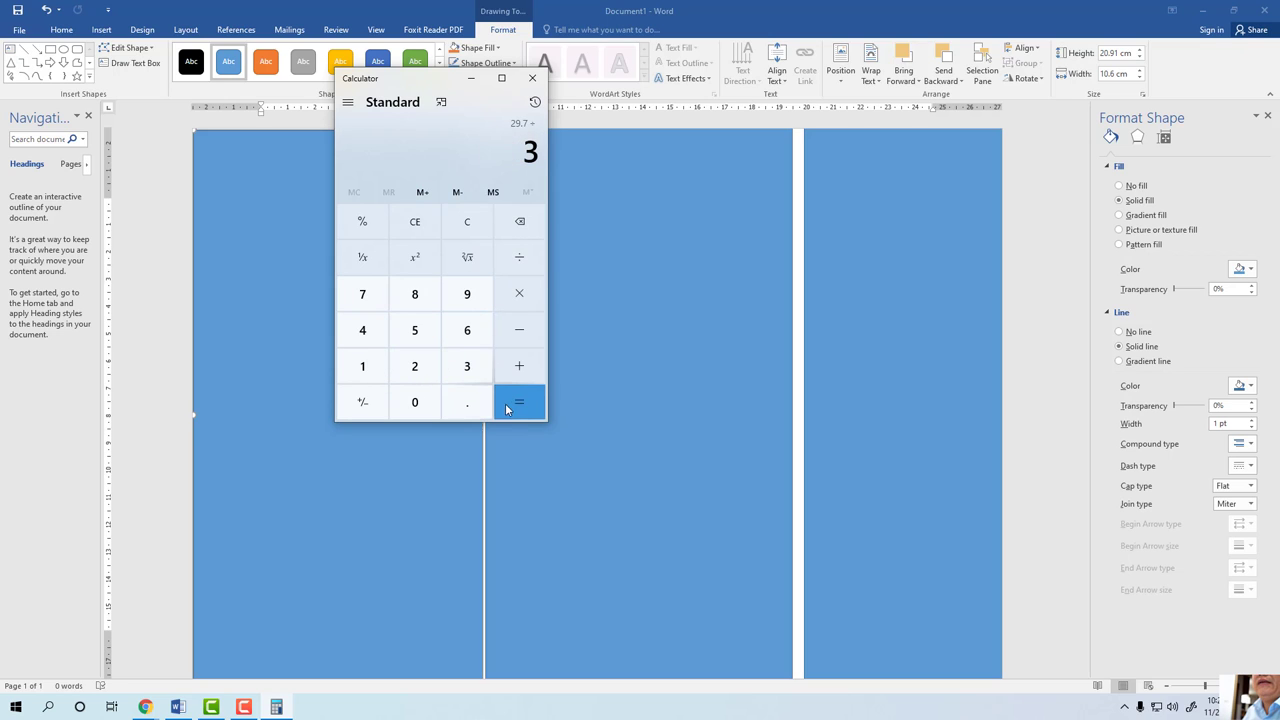
left_click(516, 405)
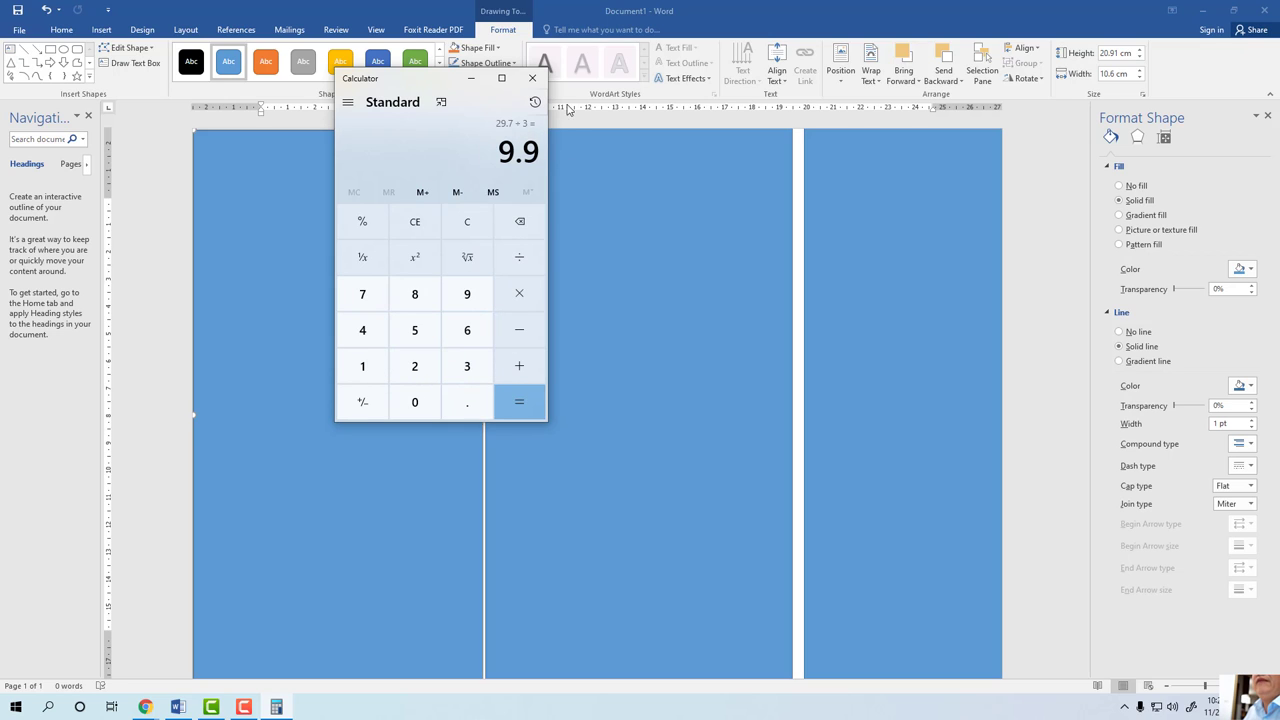
left_click(532, 80)
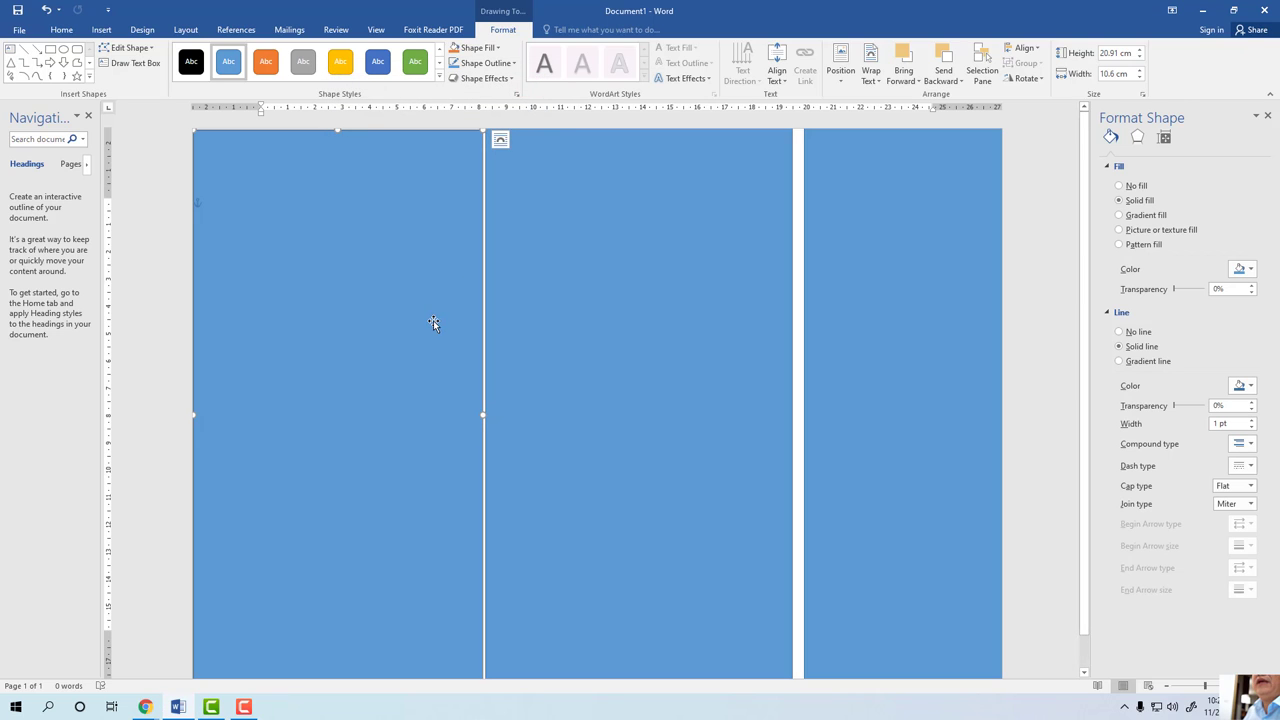
Set the left blue panel's width to 9.9 cm.
left_click(1128, 73)
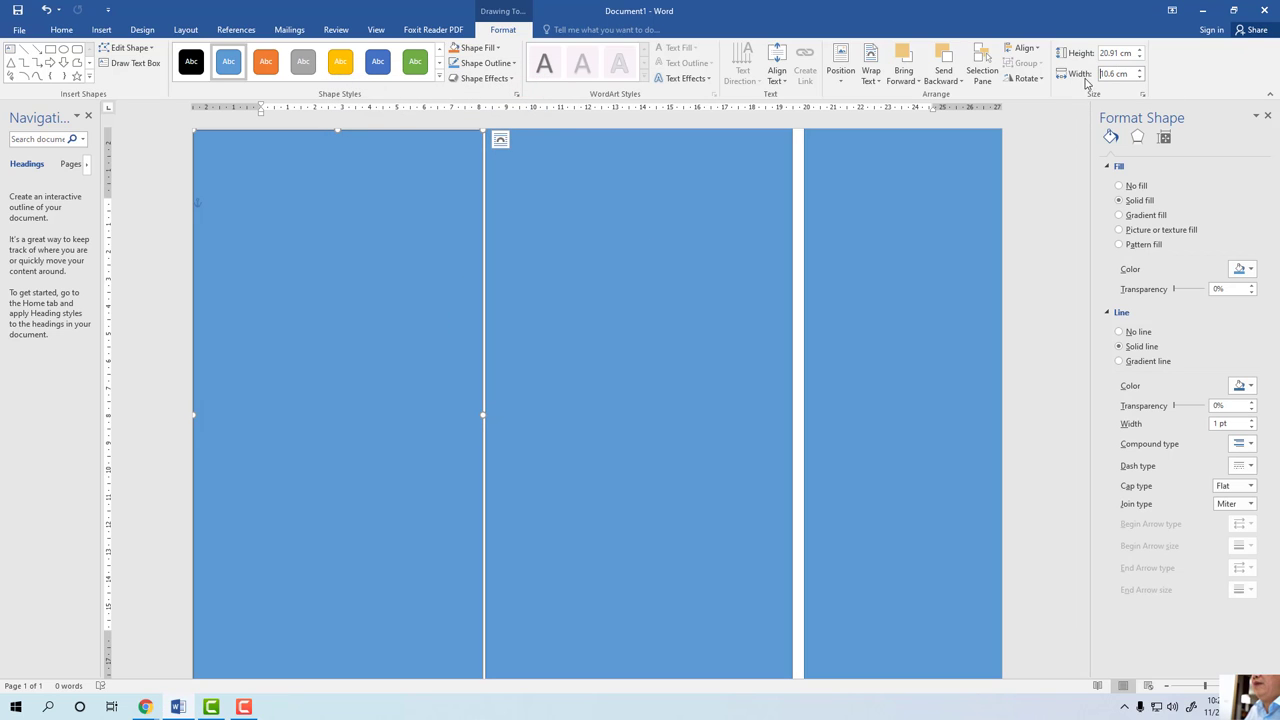
left_click_drag(1106, 75, 1088, 82)
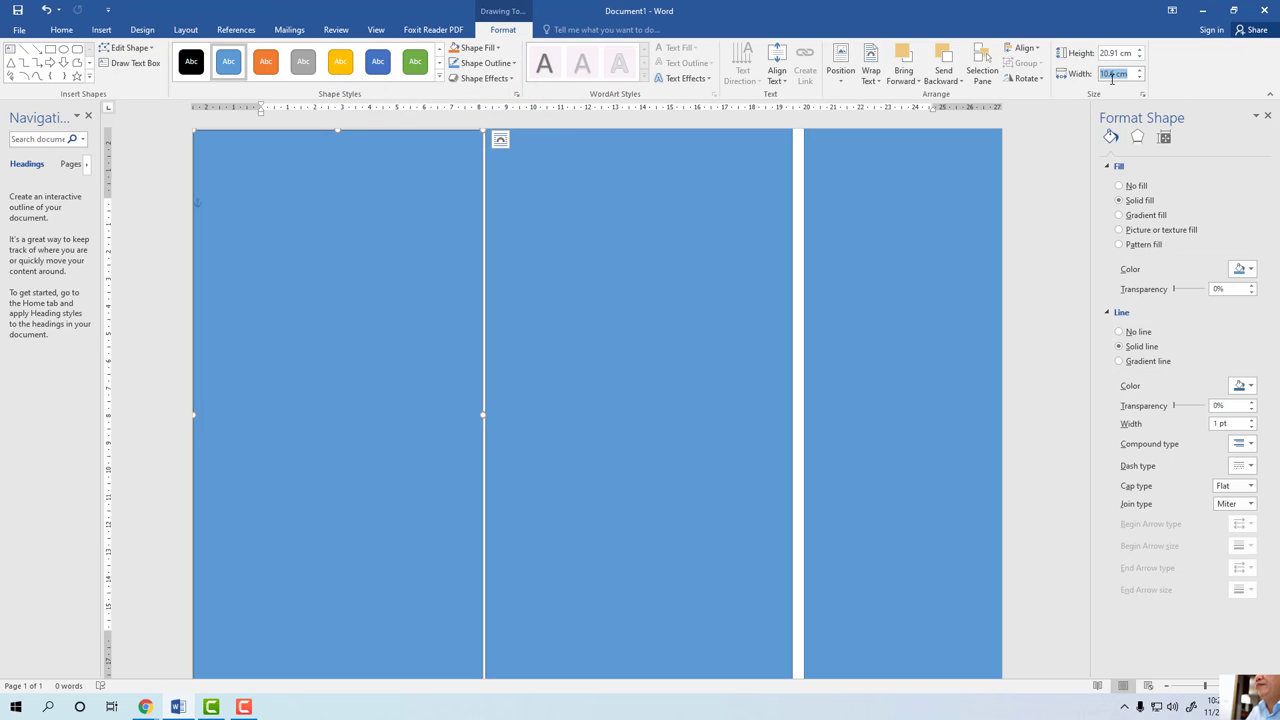
left_click(1108, 74)
type("9.5")
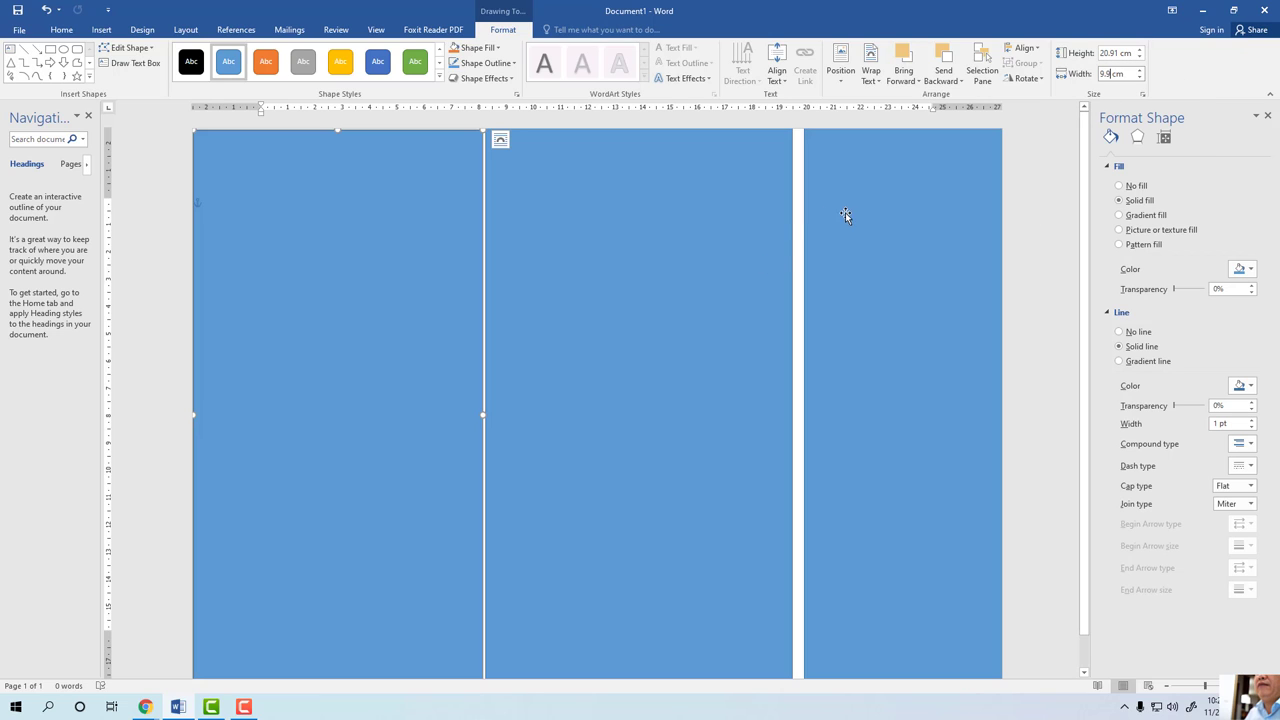
key("Return")
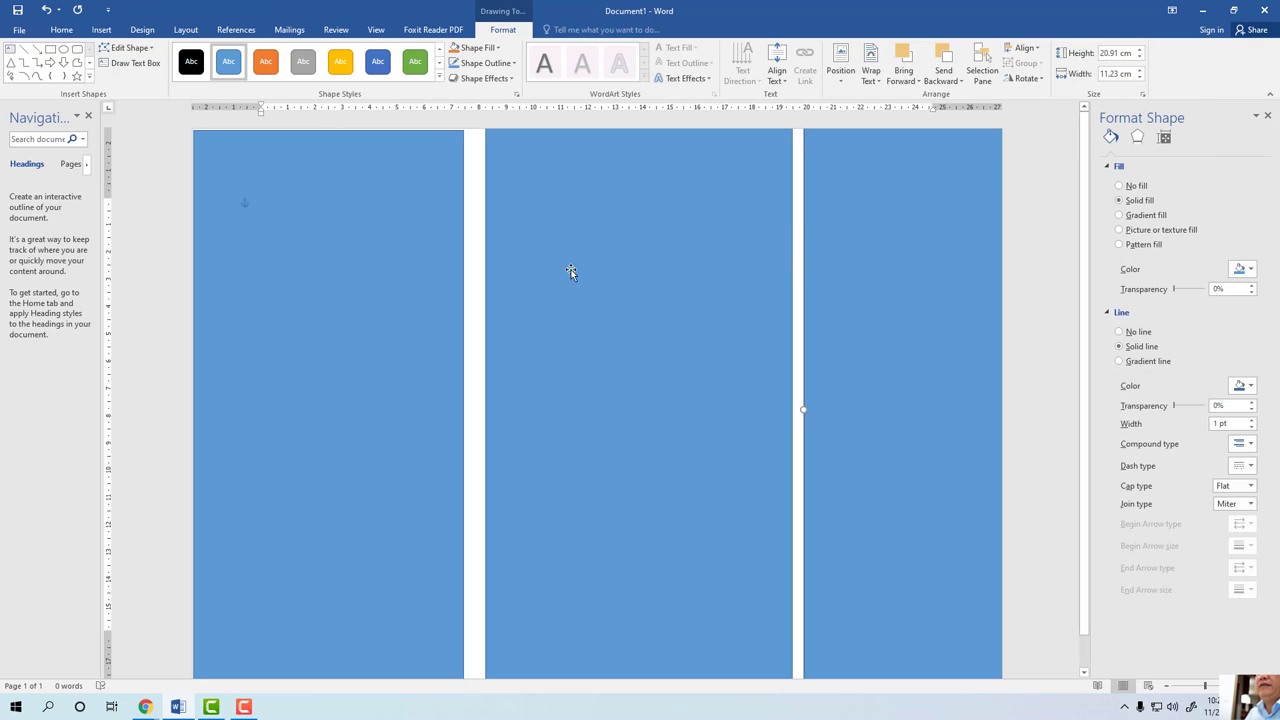
Delete the middle and right blue shapes.
left_click(586, 270)
key("Delete")
left_click(855, 323)
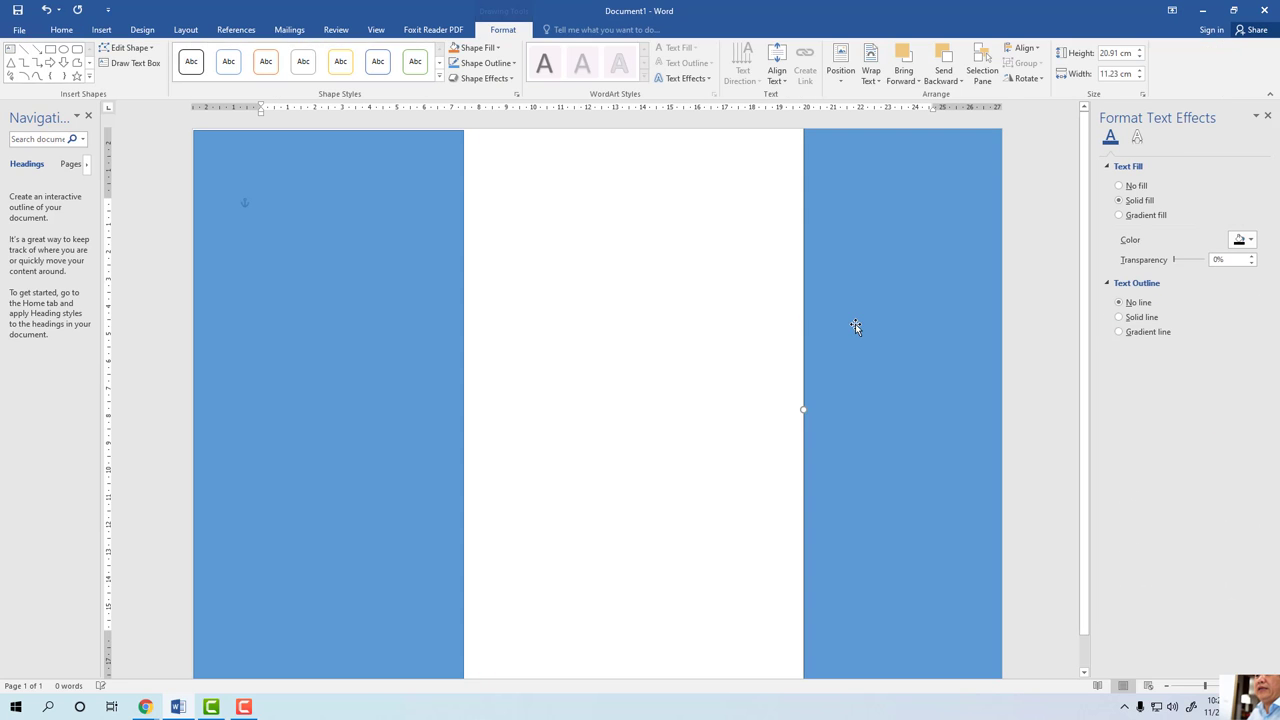
key("Delete")
Try copying the panel beside the first, undoing the misplaced copies.
left_click(369, 316)
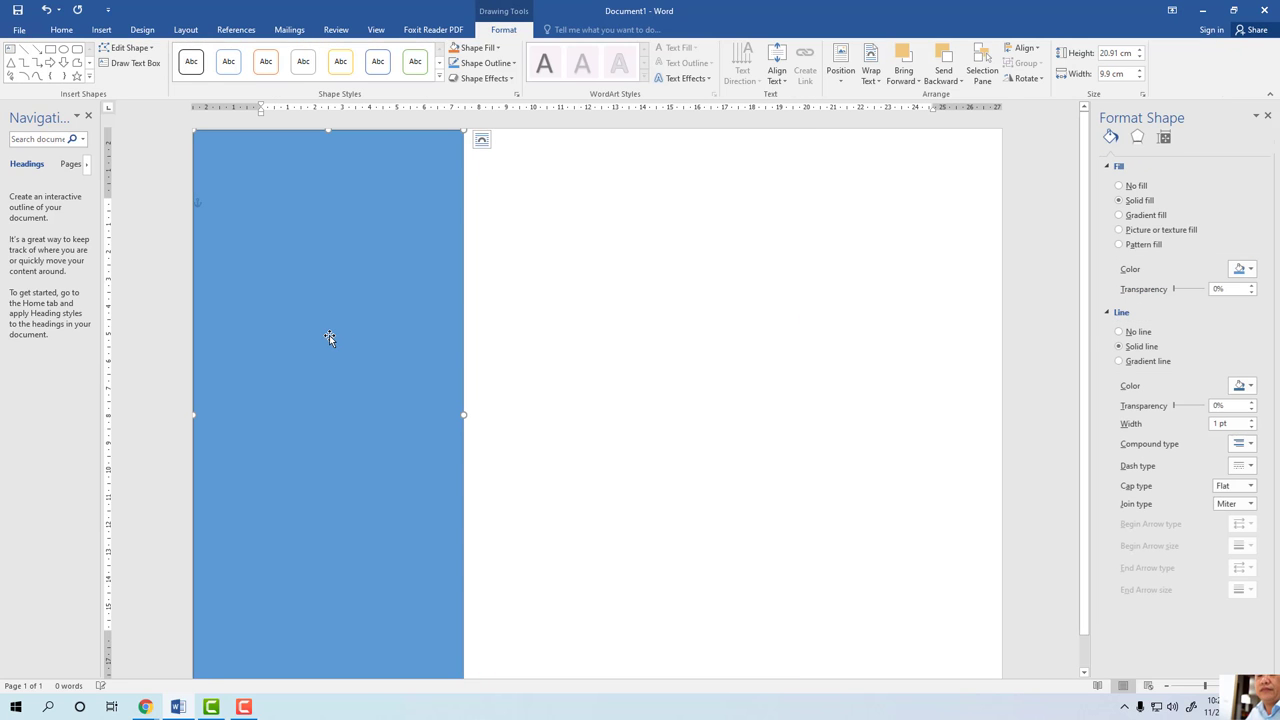
left_click_drag(331, 337, 865, 356)
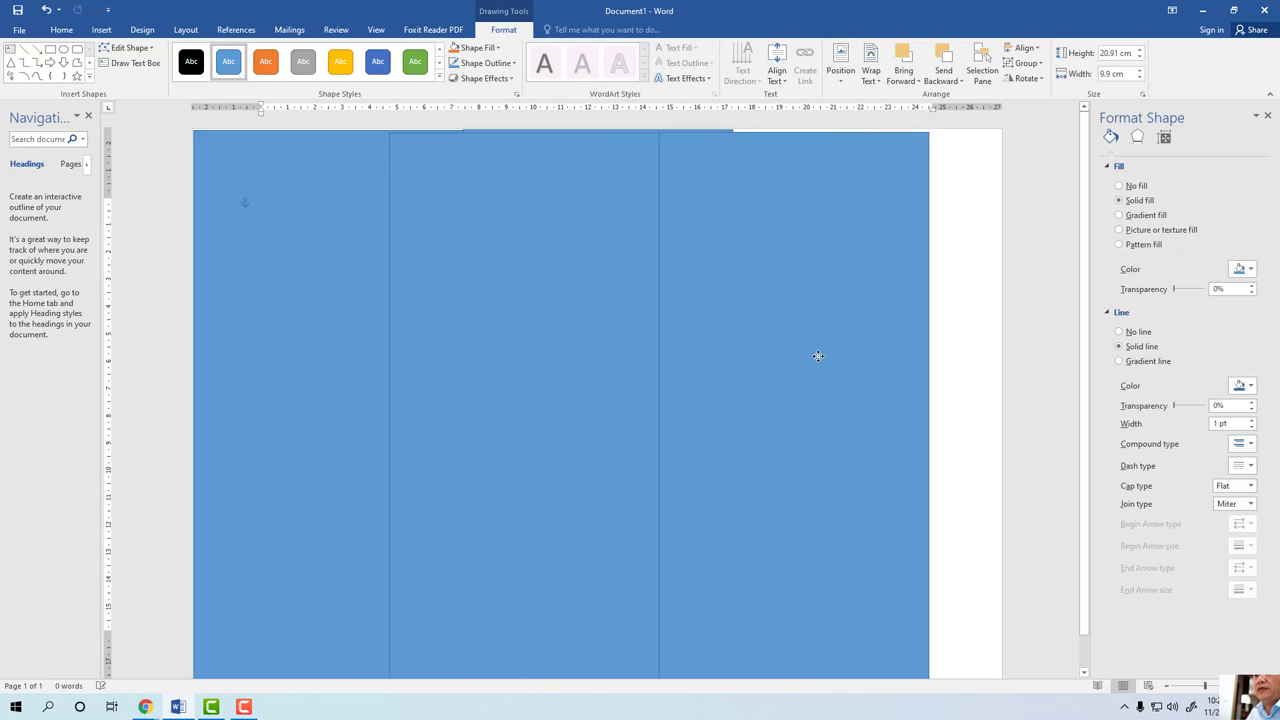
key("ctrl+z")
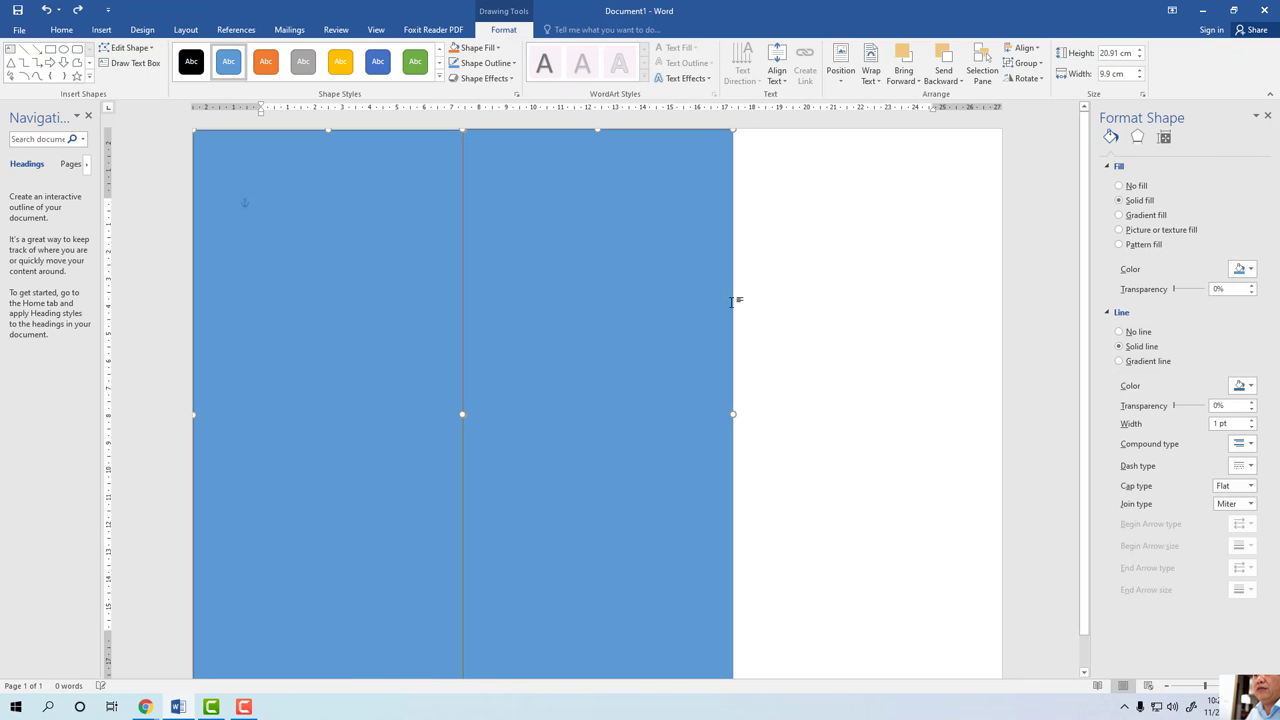
left_click_drag(660, 324, 918, 361)
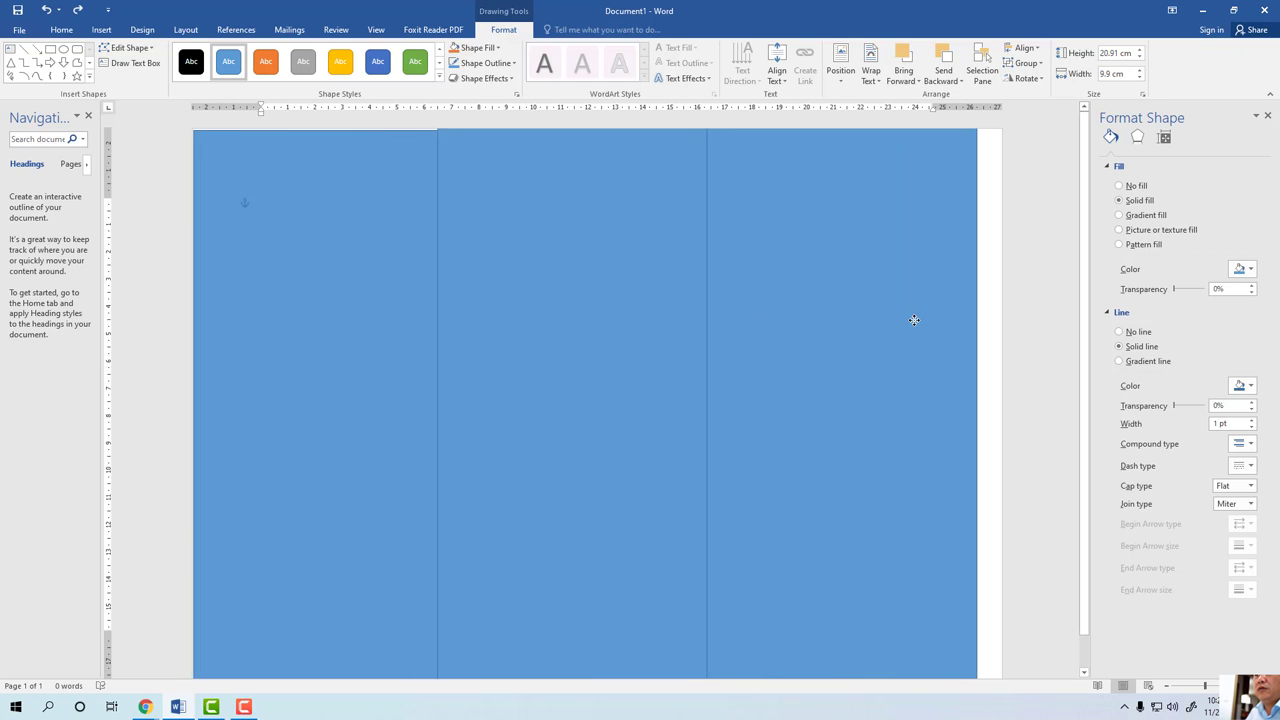
key("ctrl+z")
Place copies so three equal panels sit edge to edge, then select each panel.
left_click(722, 329)
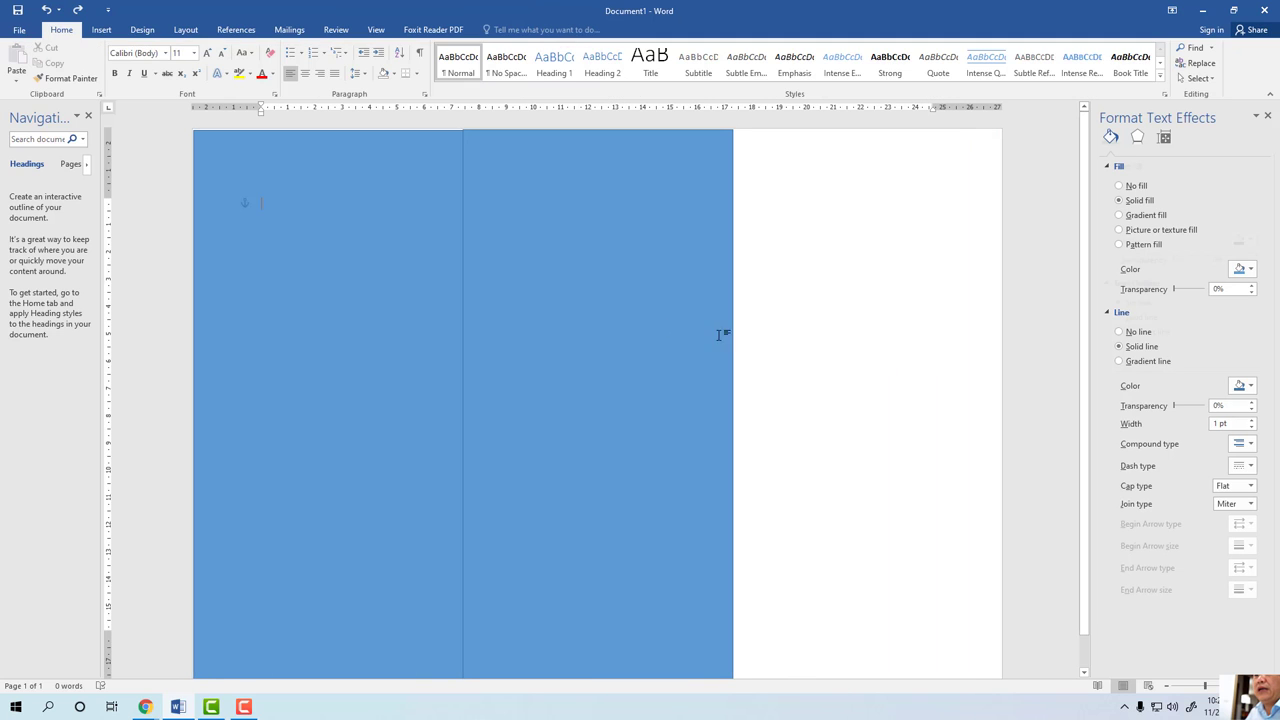
left_click(640, 337)
left_click_drag(632, 339, 619, 336)
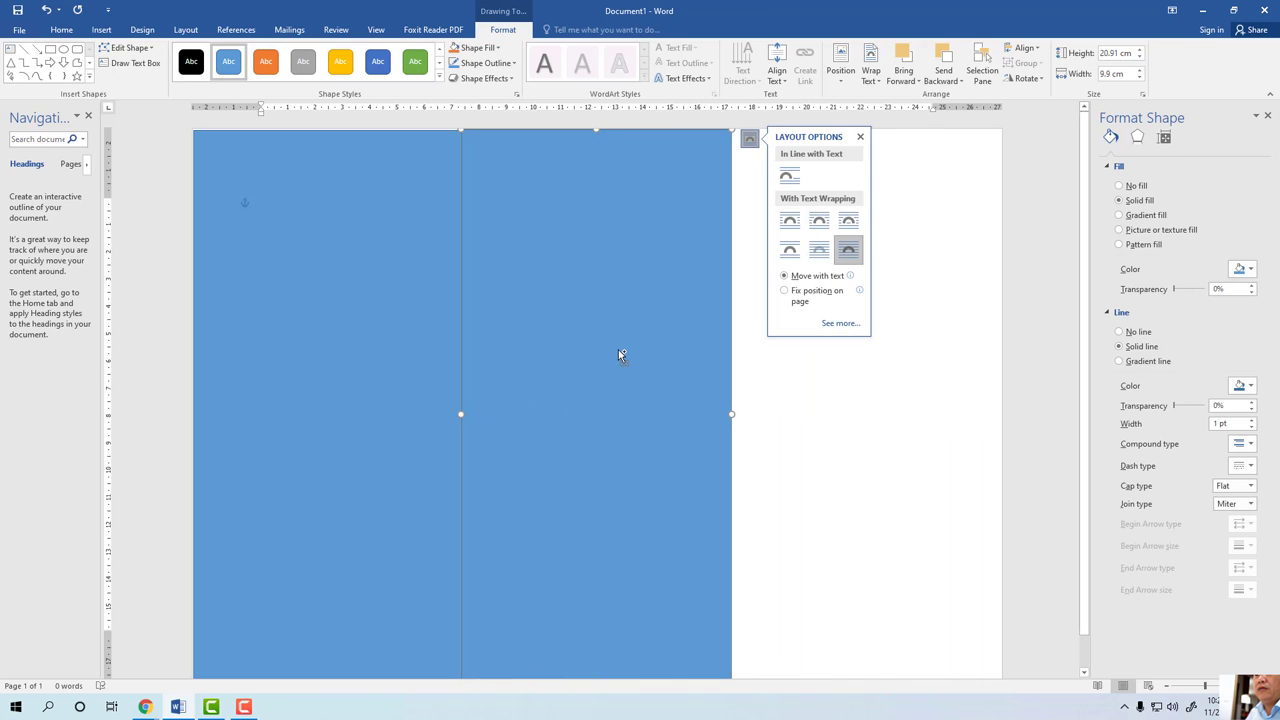
left_click_drag(663, 349, 874, 349)
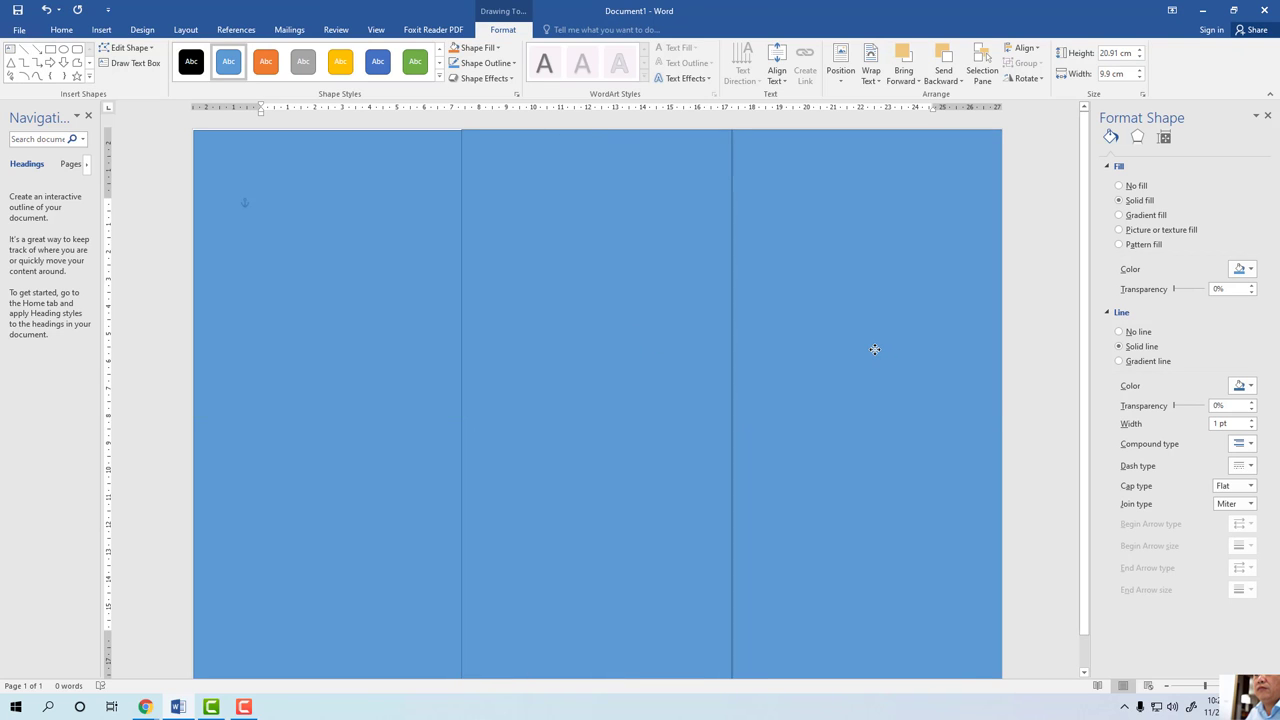
left_click(1041, 373)
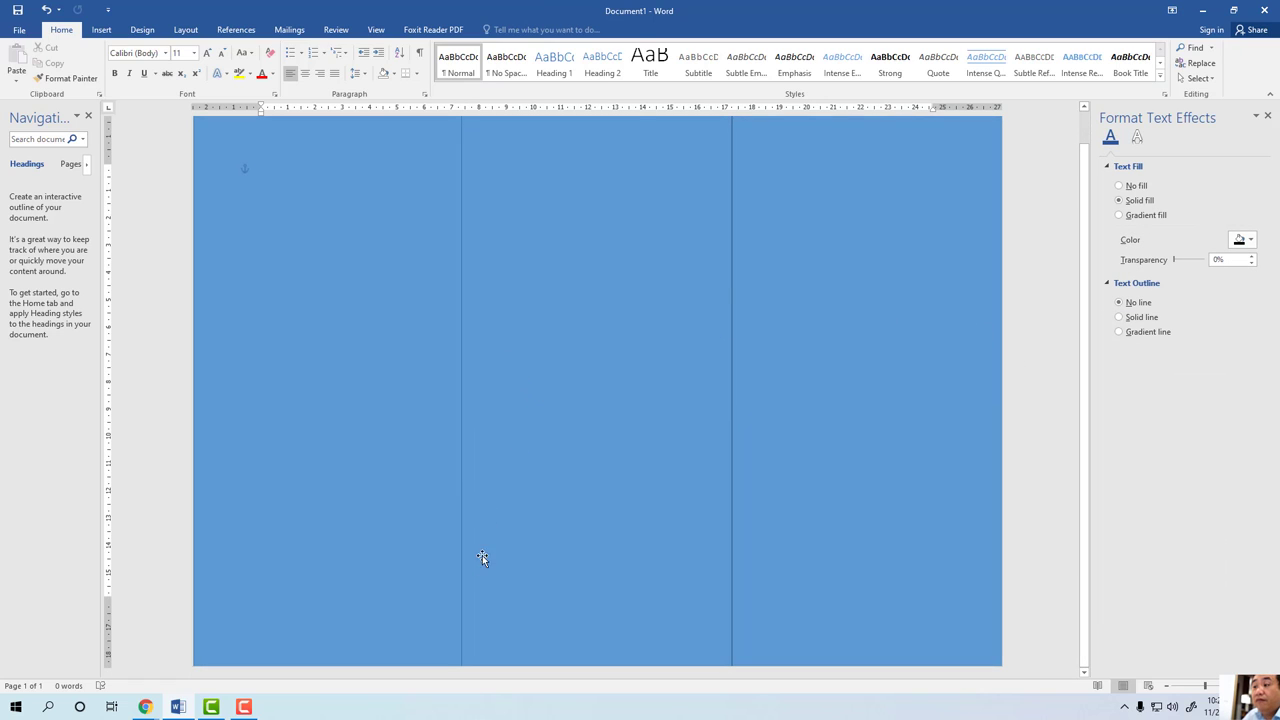
left_click(385, 637)
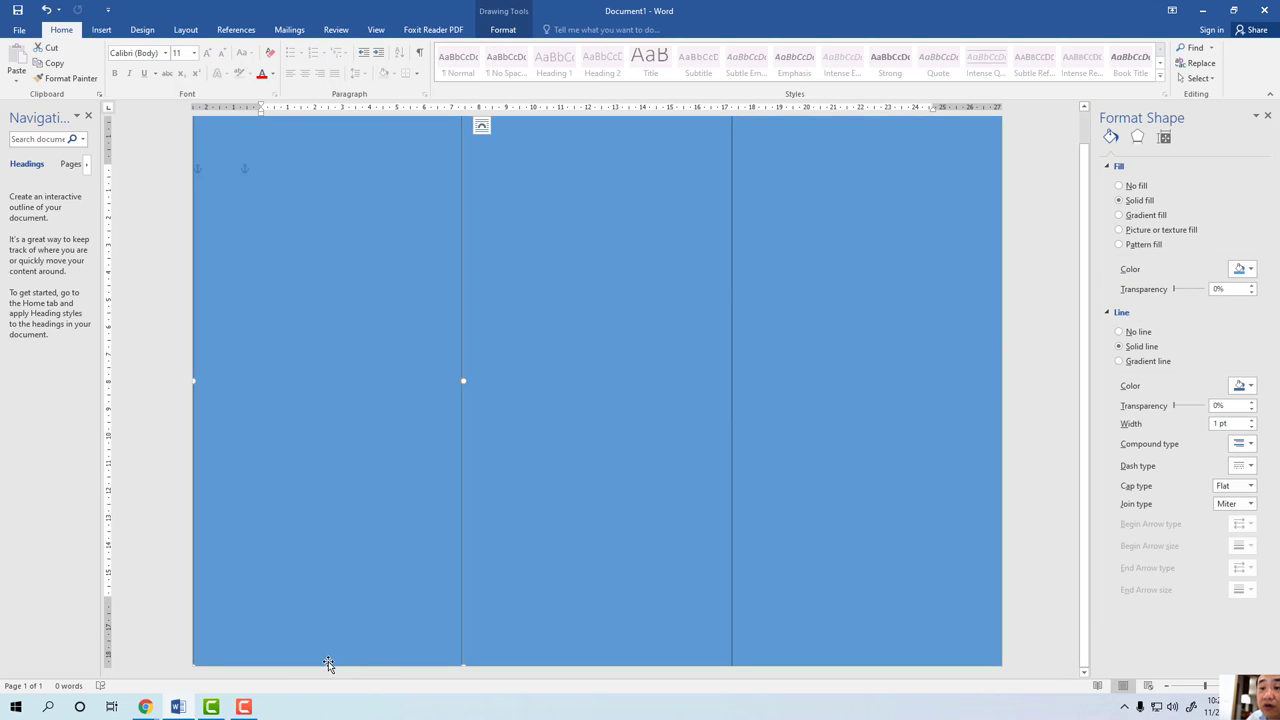
left_click(547, 661)
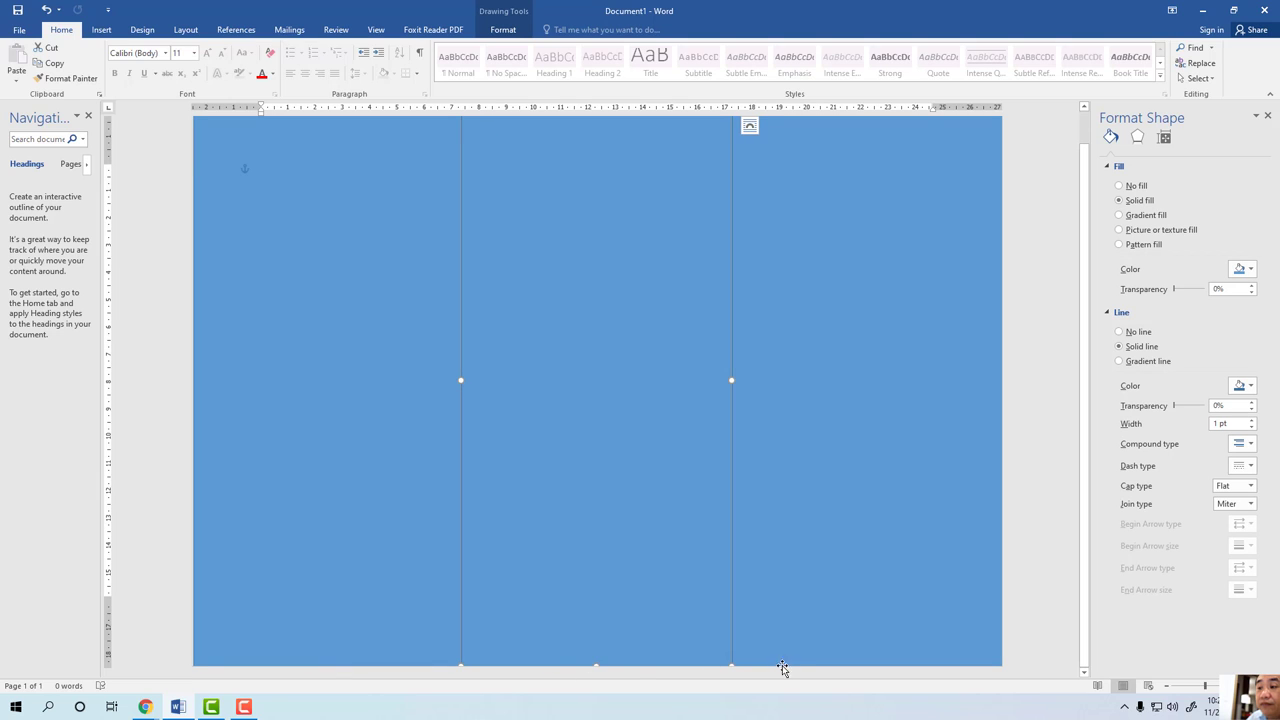
left_click(843, 484)
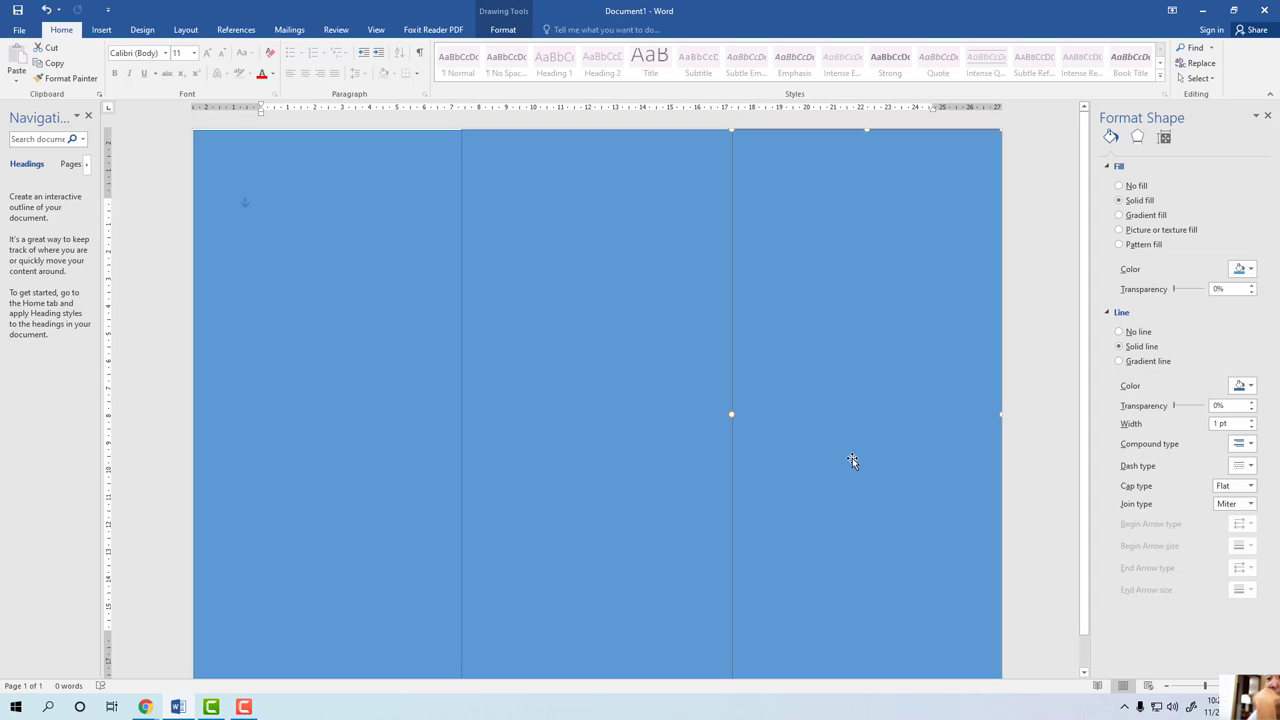
left_click(357, 245)
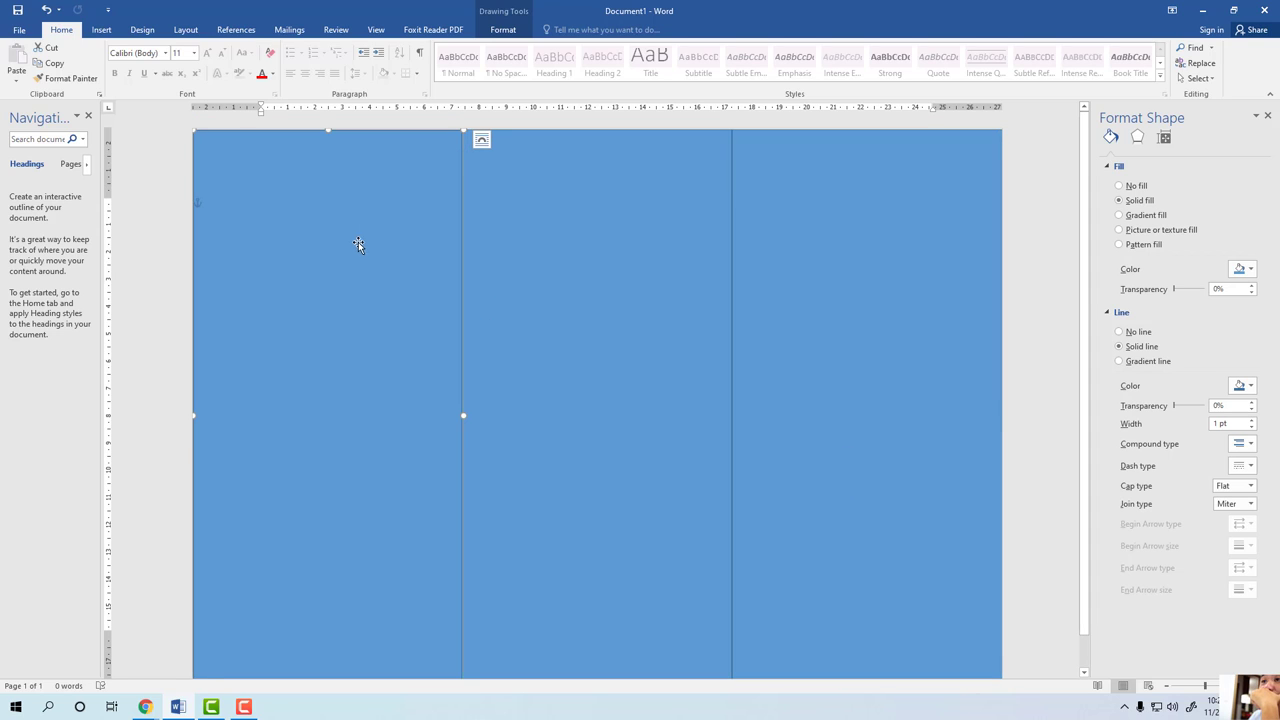
left_click(547, 251, "shift")
left_click(805, 262, "shift")
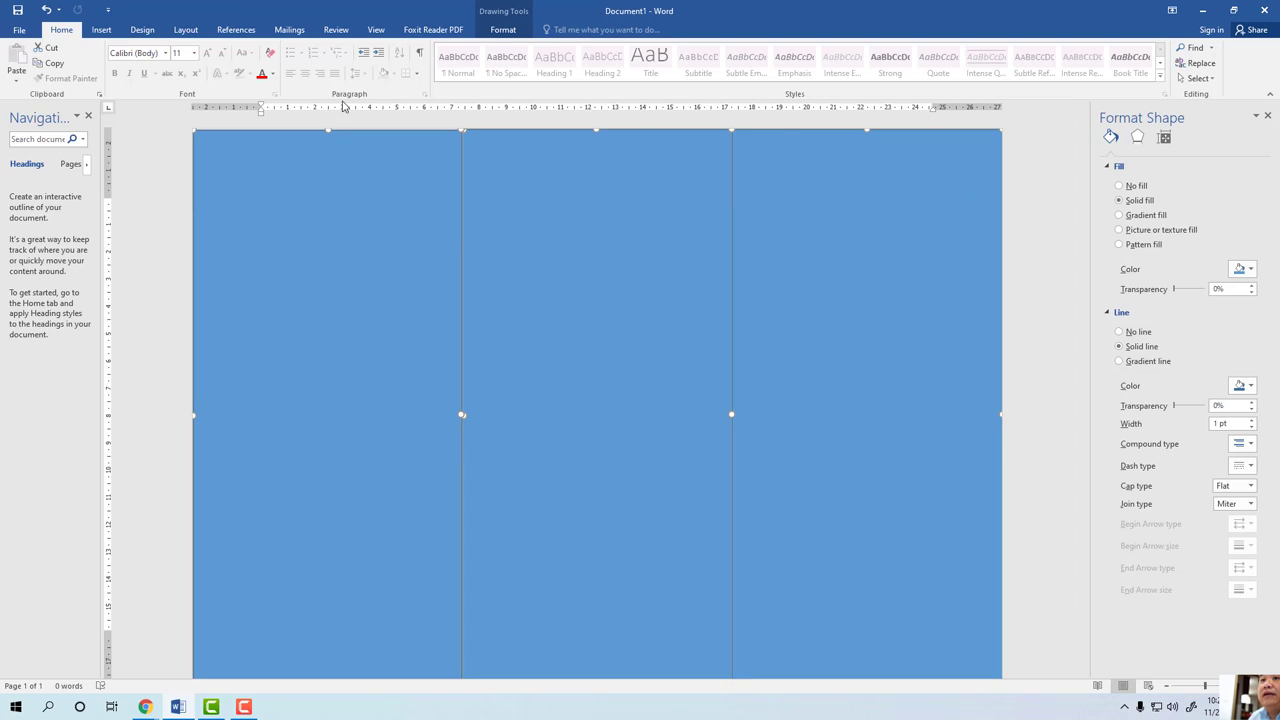
left_click(143, 30)
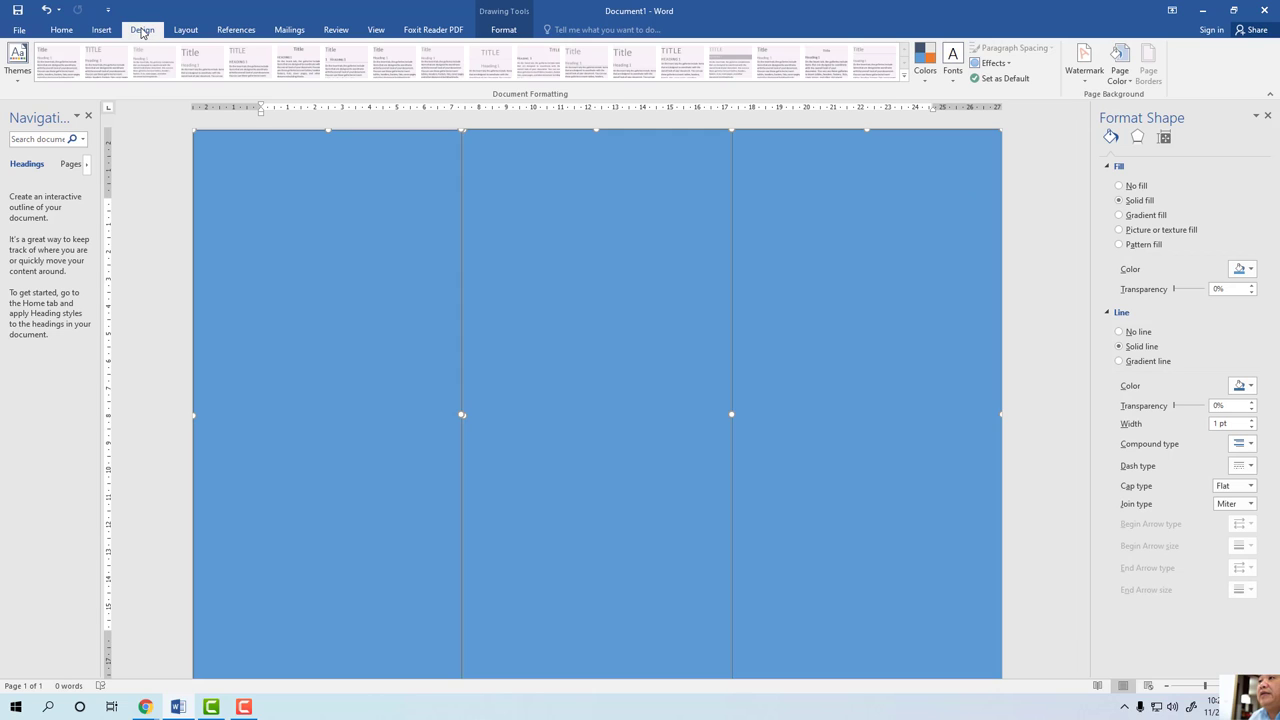
left_click(182, 31)
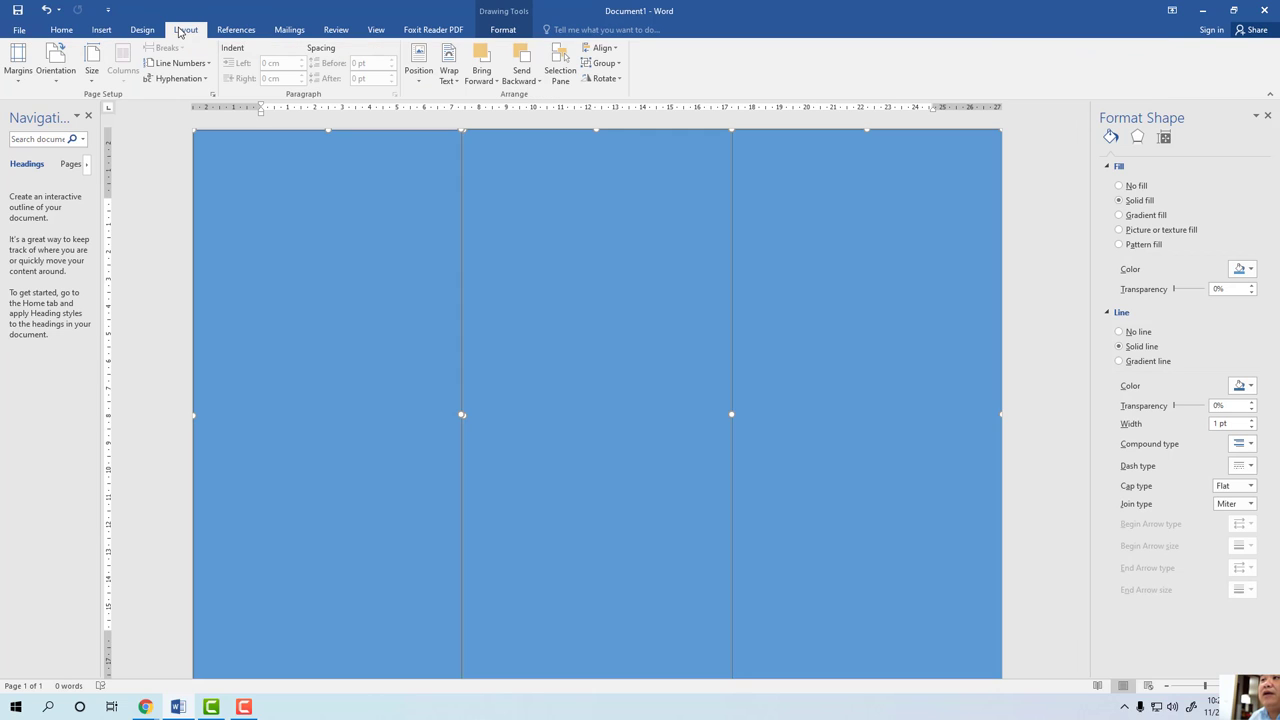
left_click(601, 48)
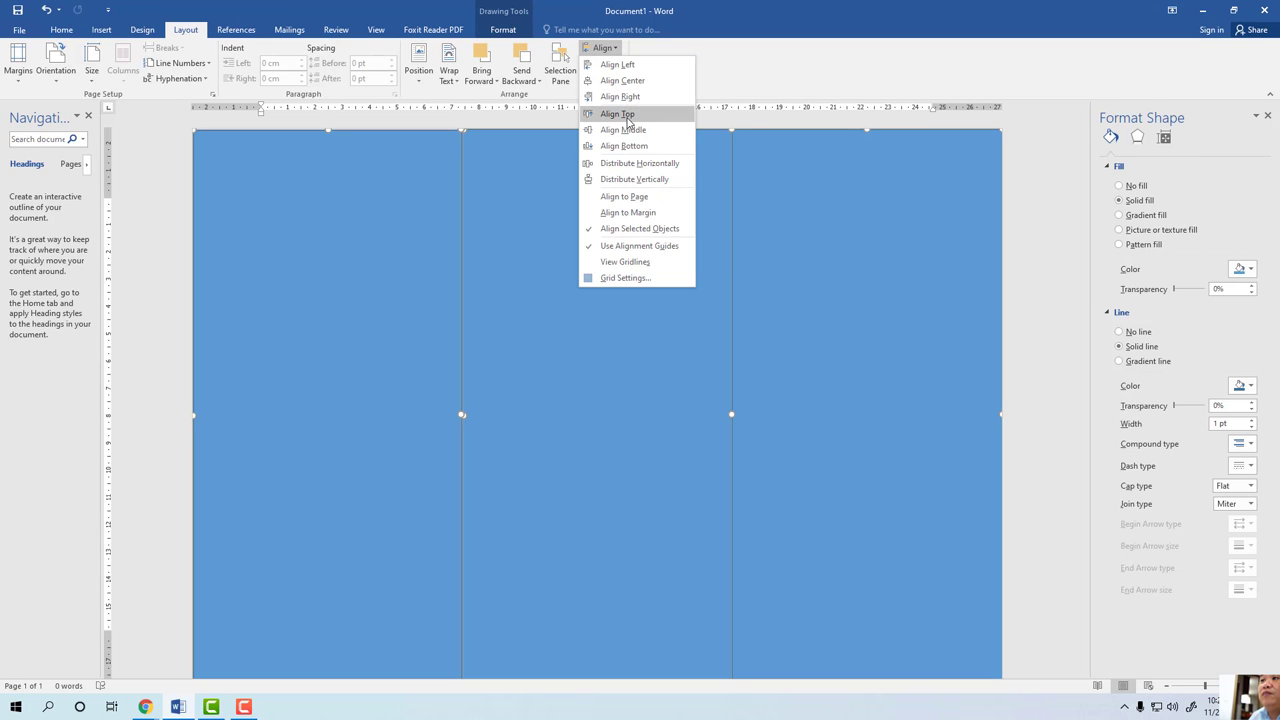
left_click(627, 120)
left_click(603, 48)
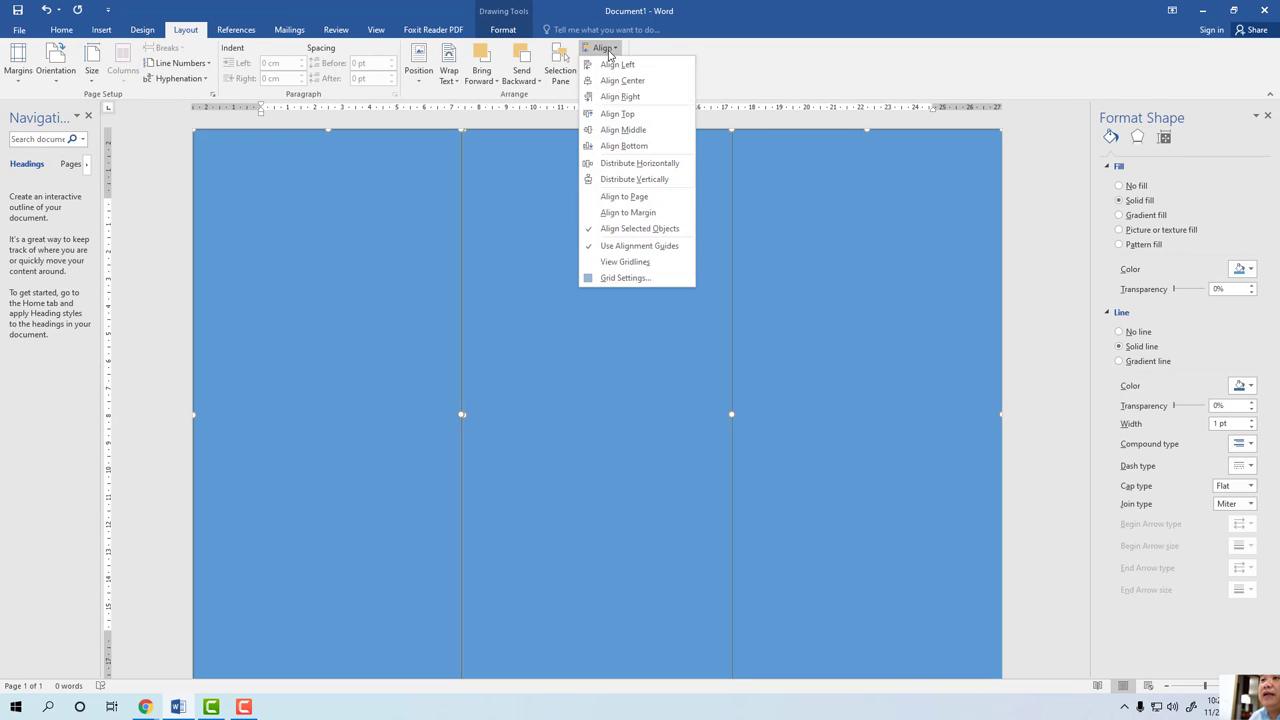
left_click(643, 117)
scroll(1041, 347, "down", 1)
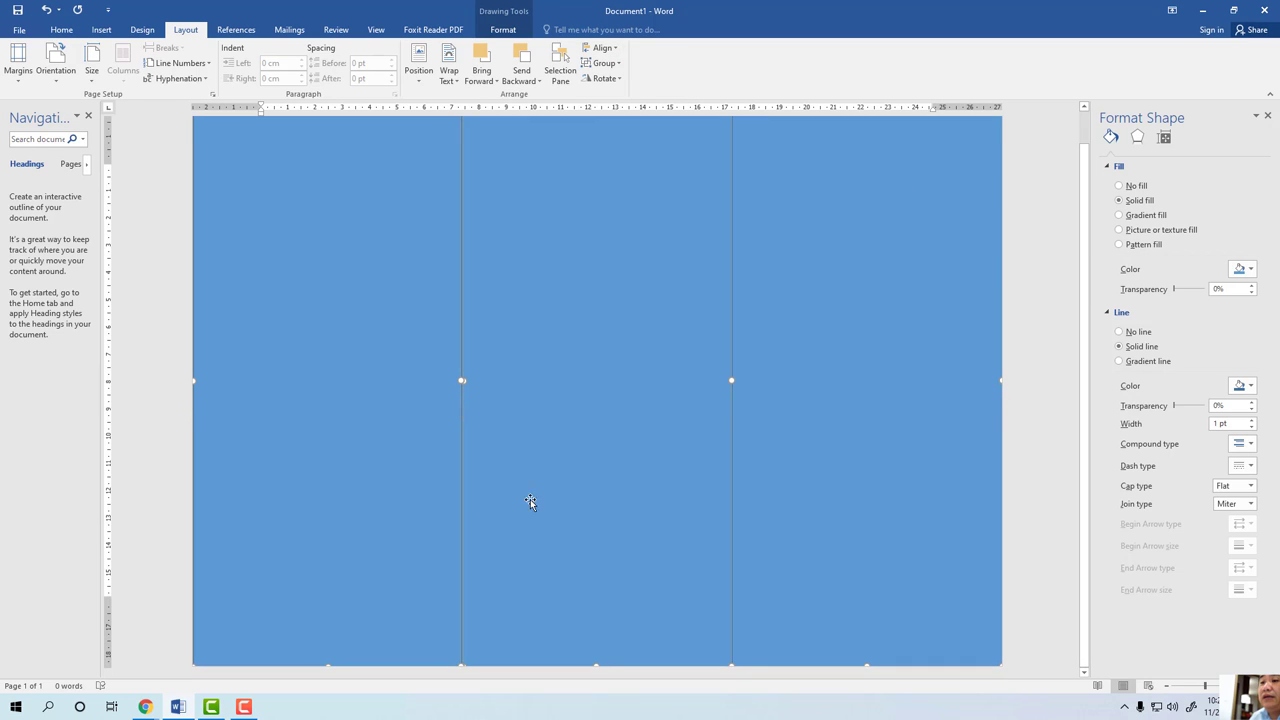
scroll(830, 420, "up", 1)
Select the left, middle and right panels and combine them with Group.
left_click(1038, 282)
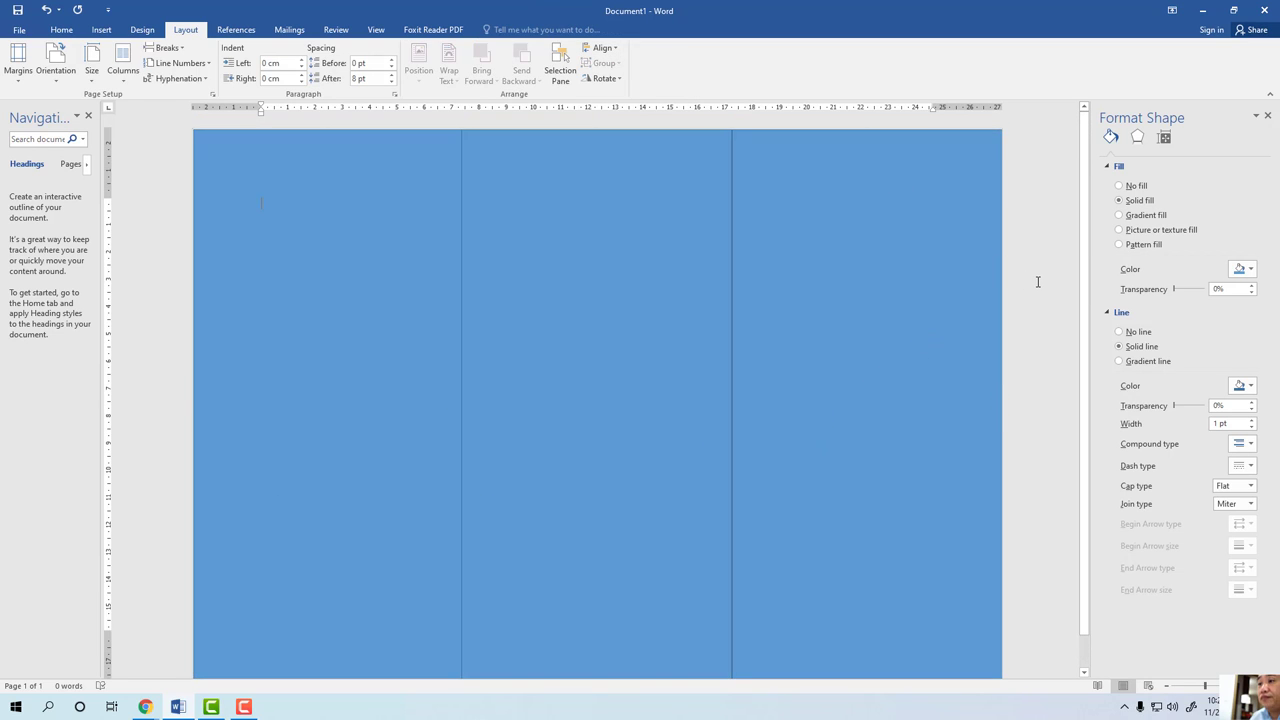
left_click(384, 290)
left_click(539, 304, "shift")
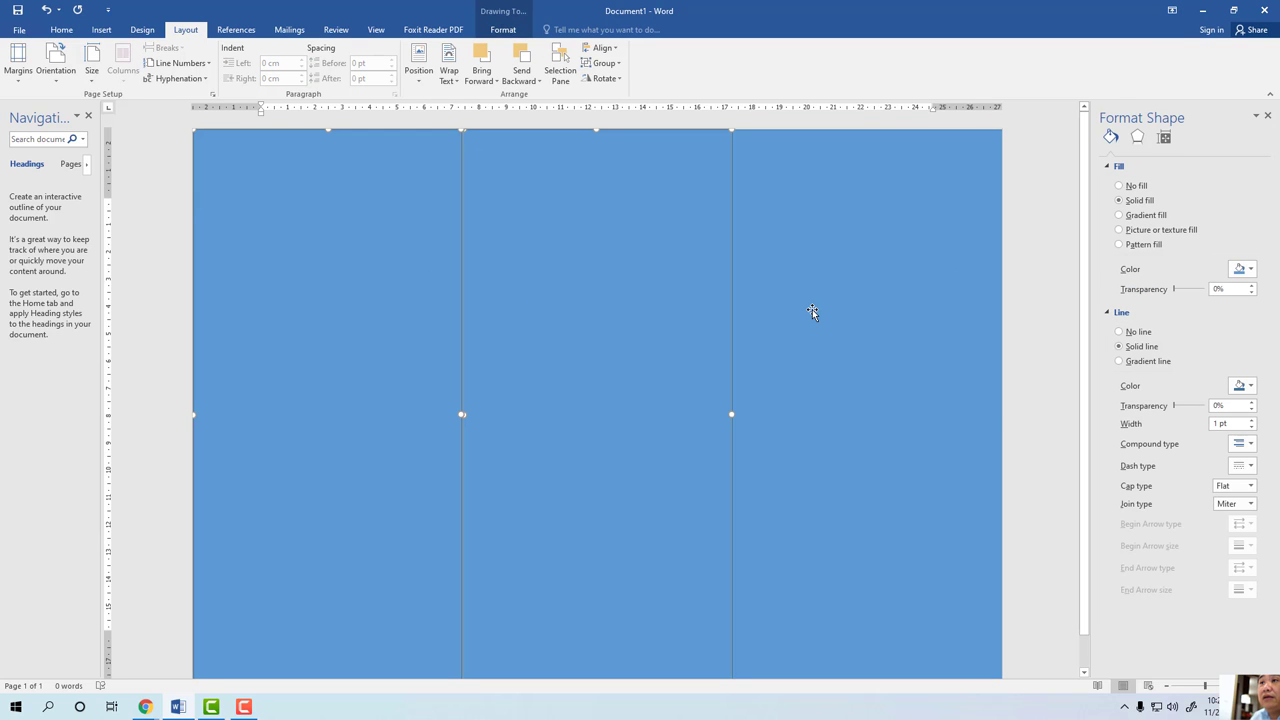
left_click(814, 309, "shift")
right_click(610, 236)
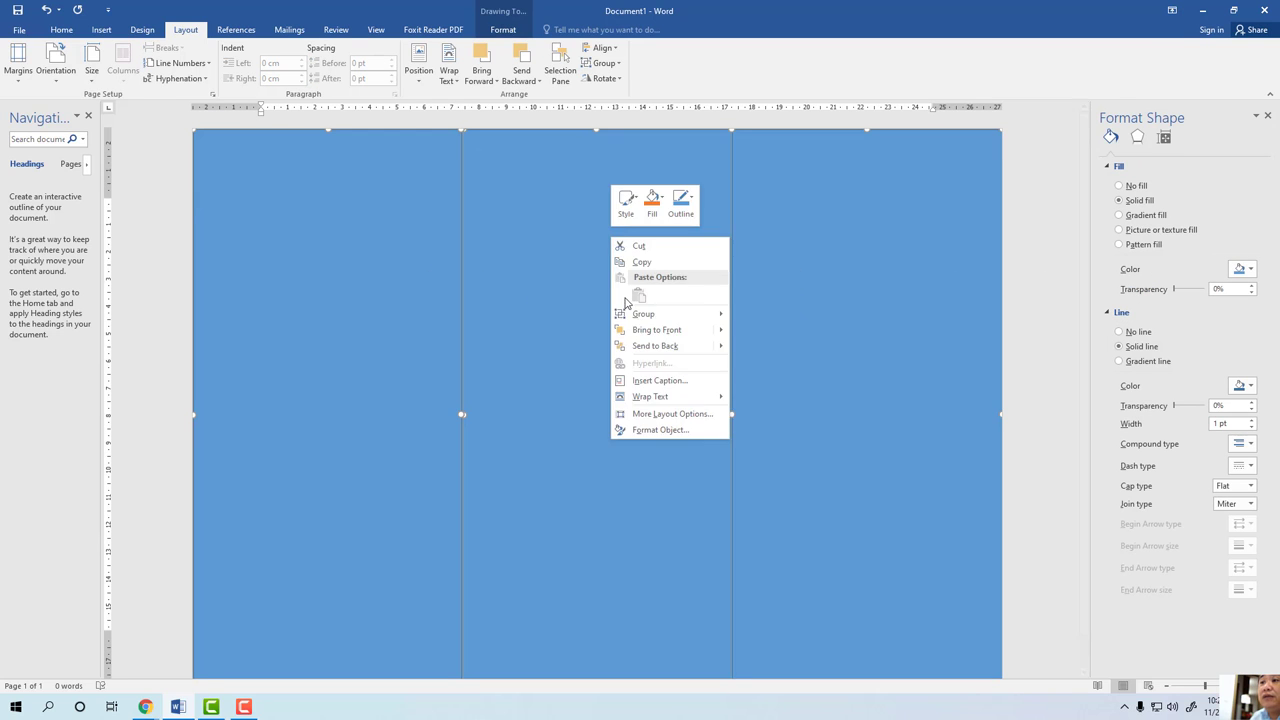
mouse_move(645, 396)
mouse_move(694, 318)
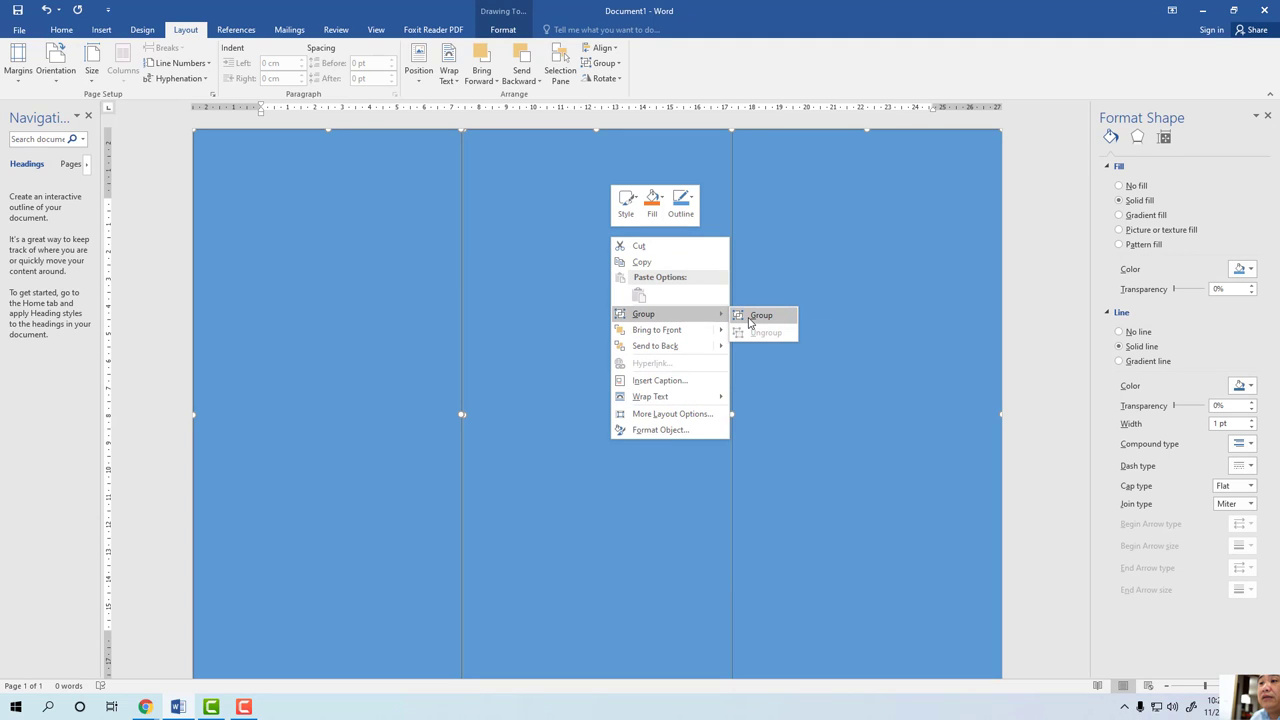
left_click(750, 317)
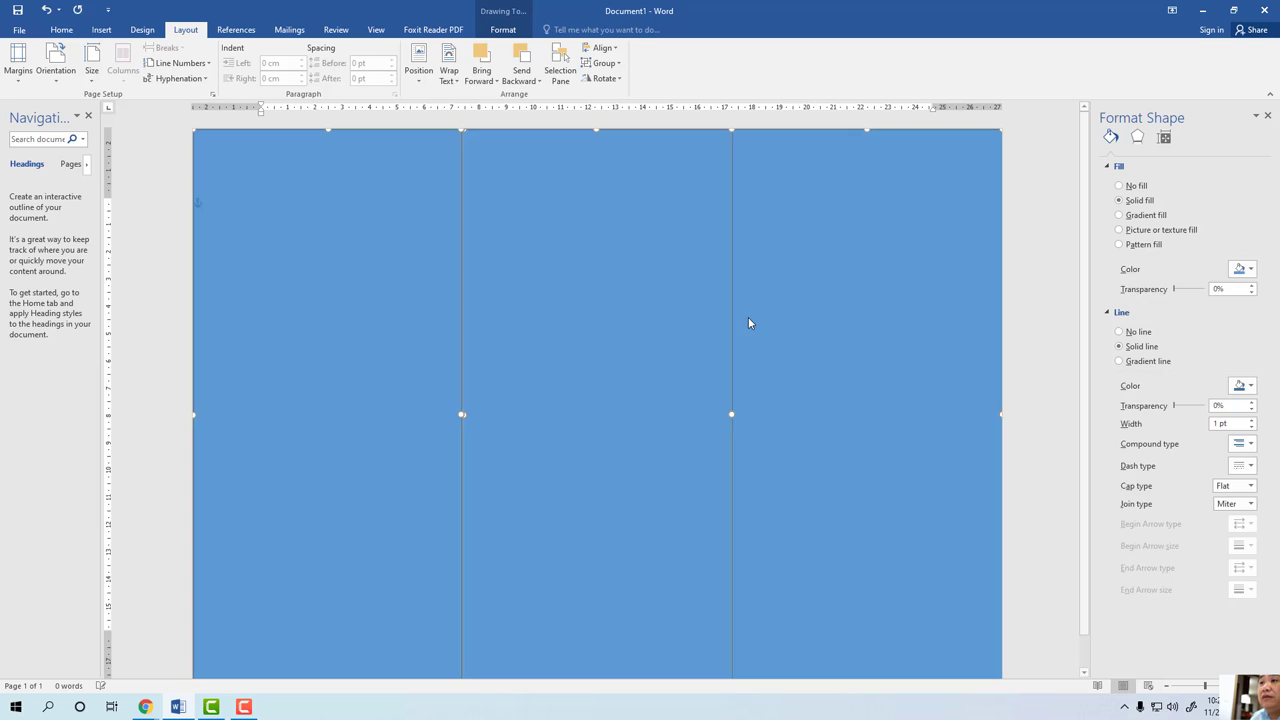
left_click(1026, 315)
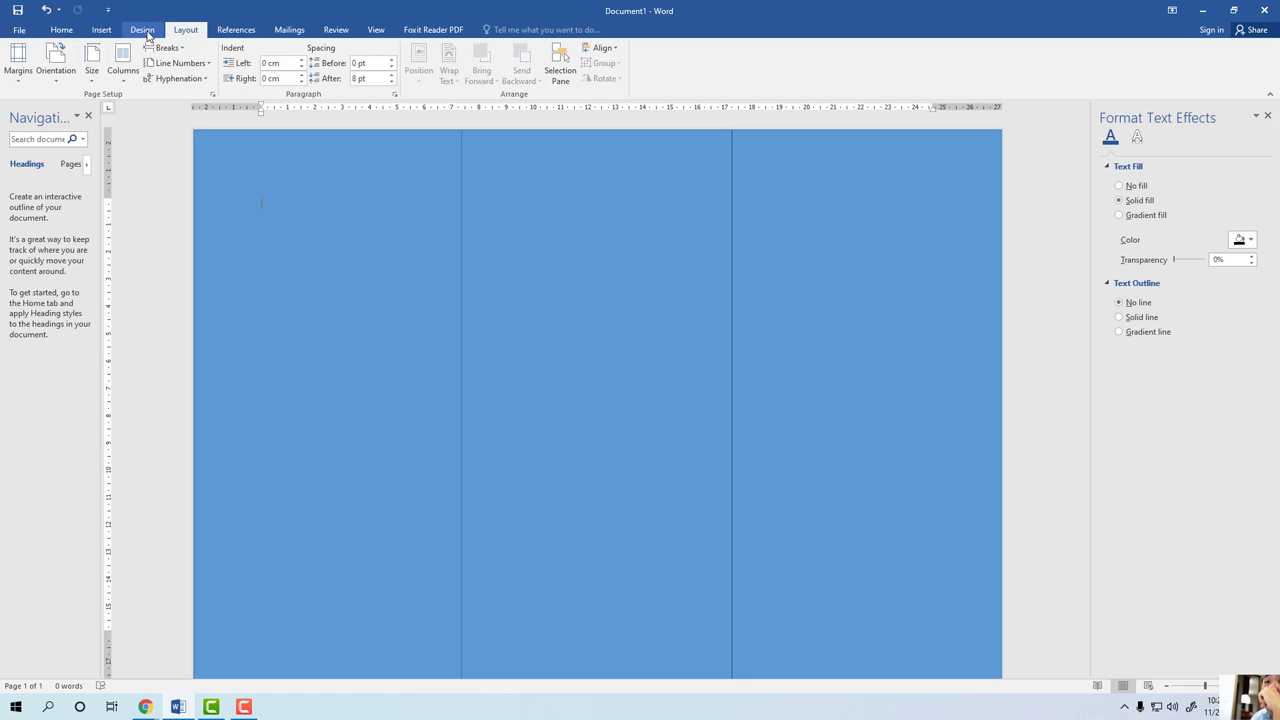
Draw a rectangle covering the upper half of the page.
left_click(101, 30)
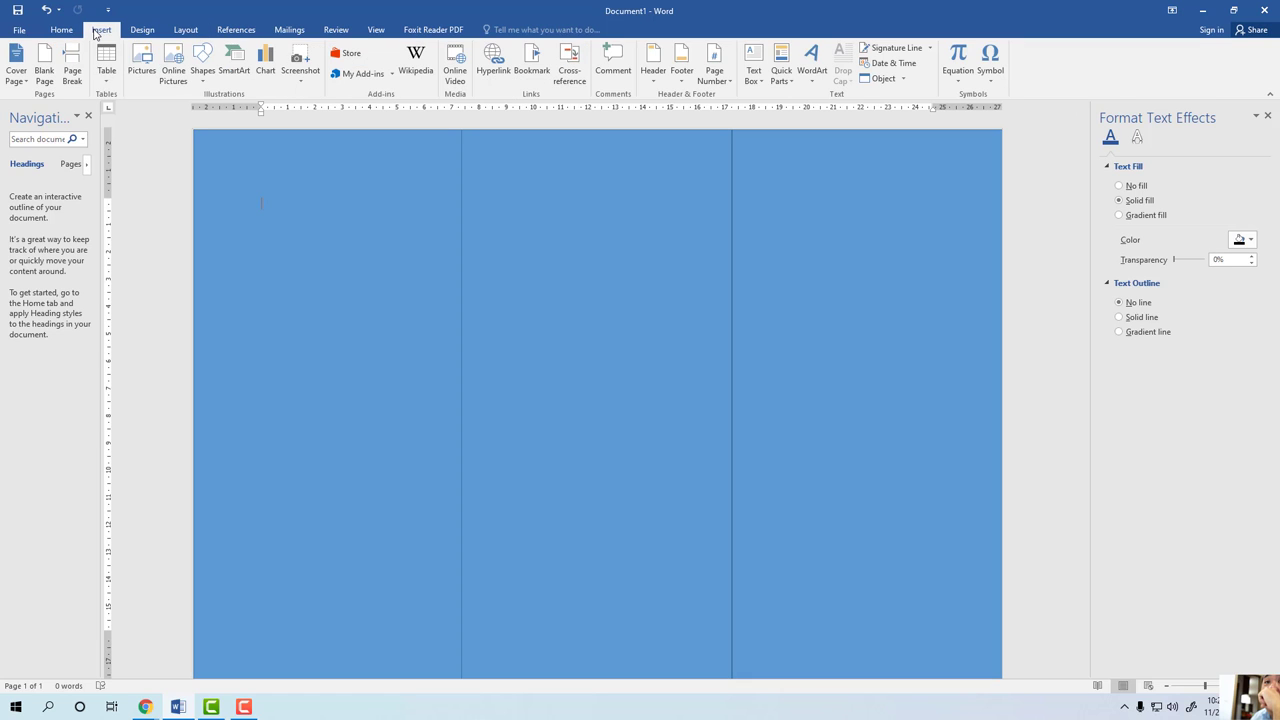
left_click(211, 64)
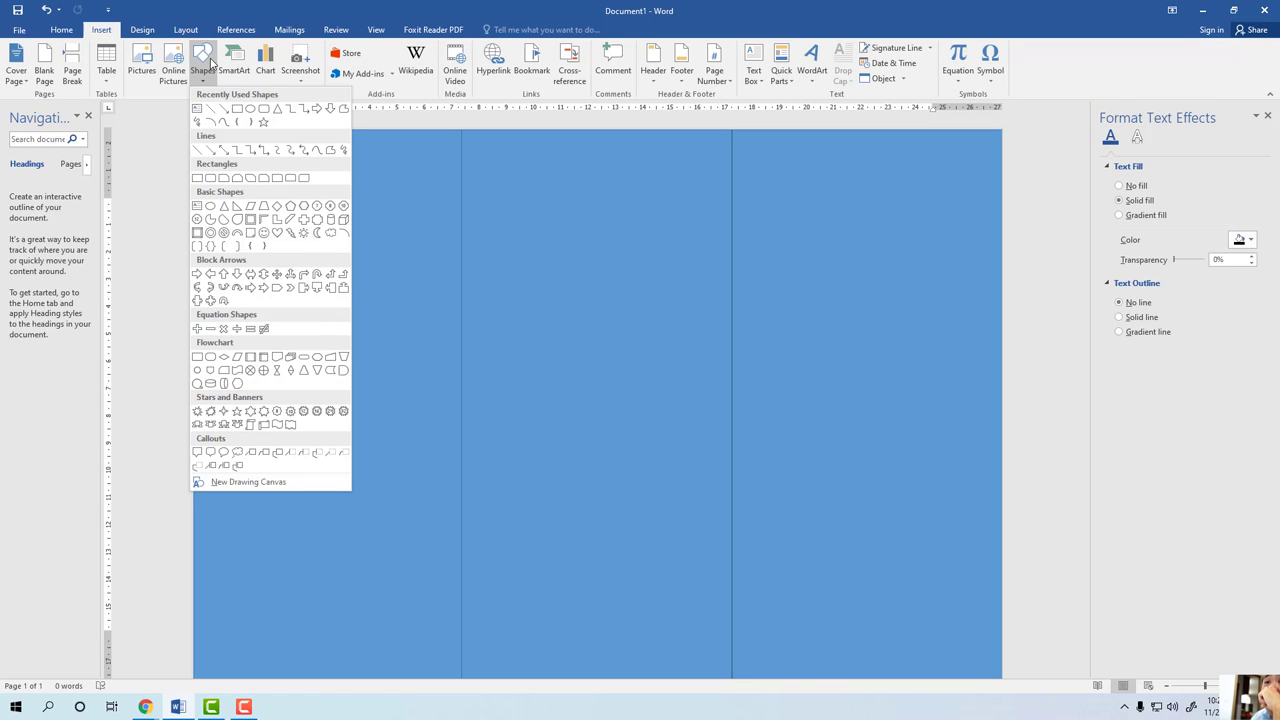
left_click(237, 110)
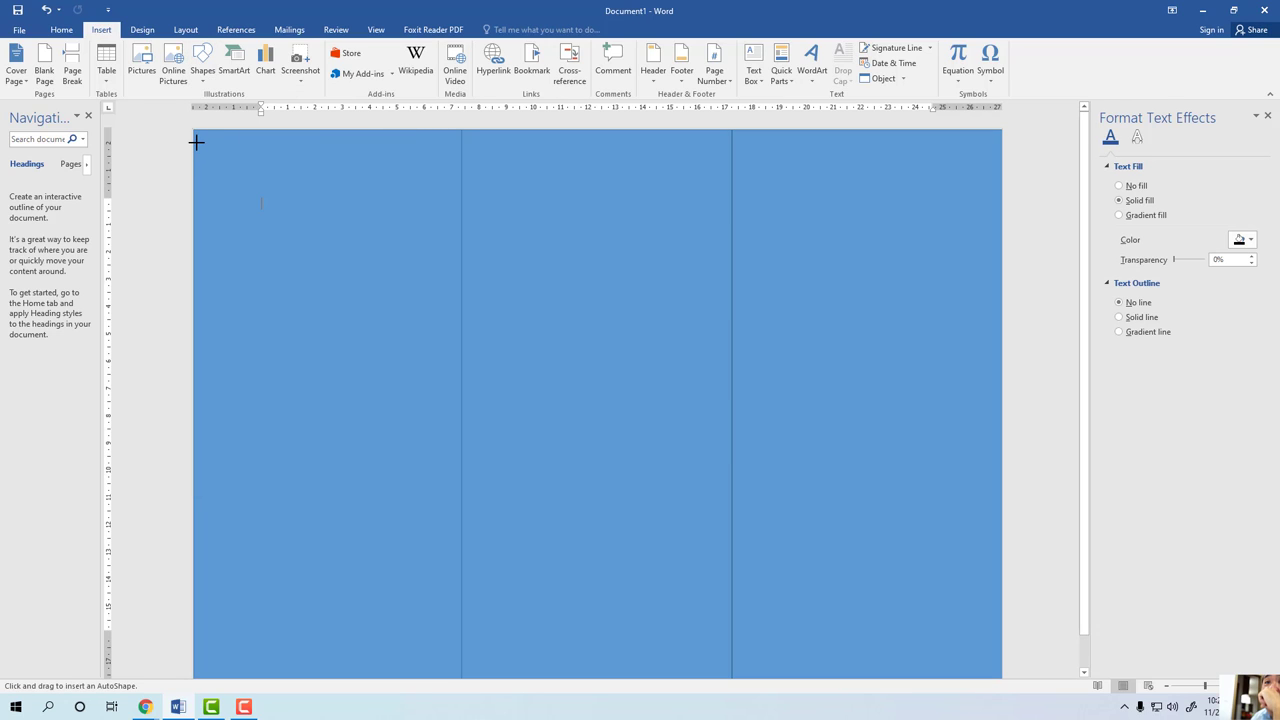
left_click_drag(196, 141, 995, 402)
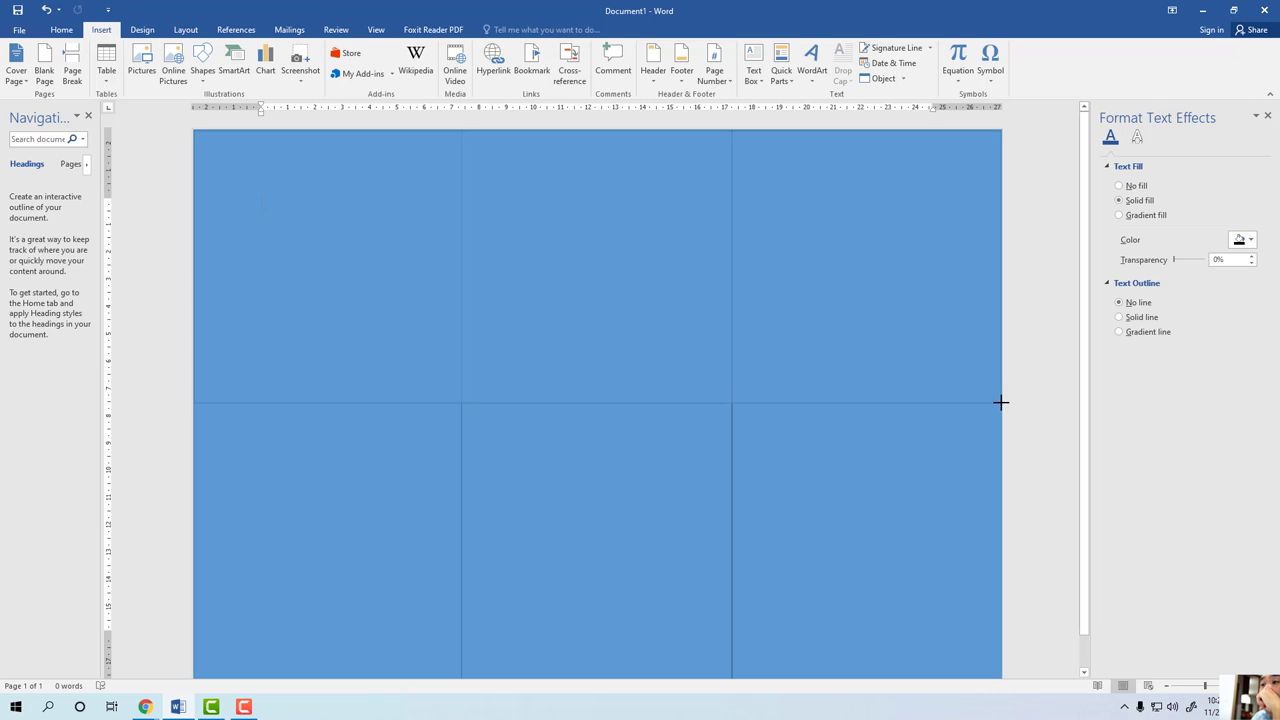
left_click_drag(1001, 402, 1001, 402)
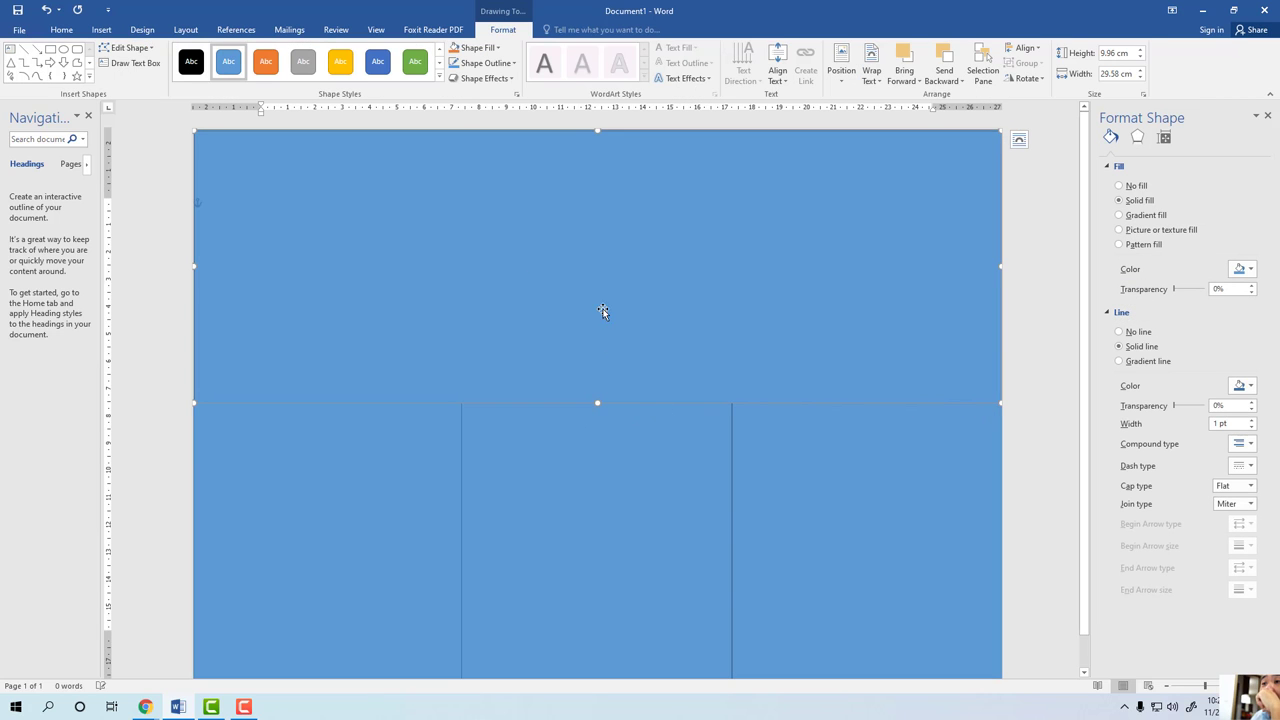
With Edit Points, pull the bottom-right corner to the top-right and bend the slanted edge.
right_click(826, 324)
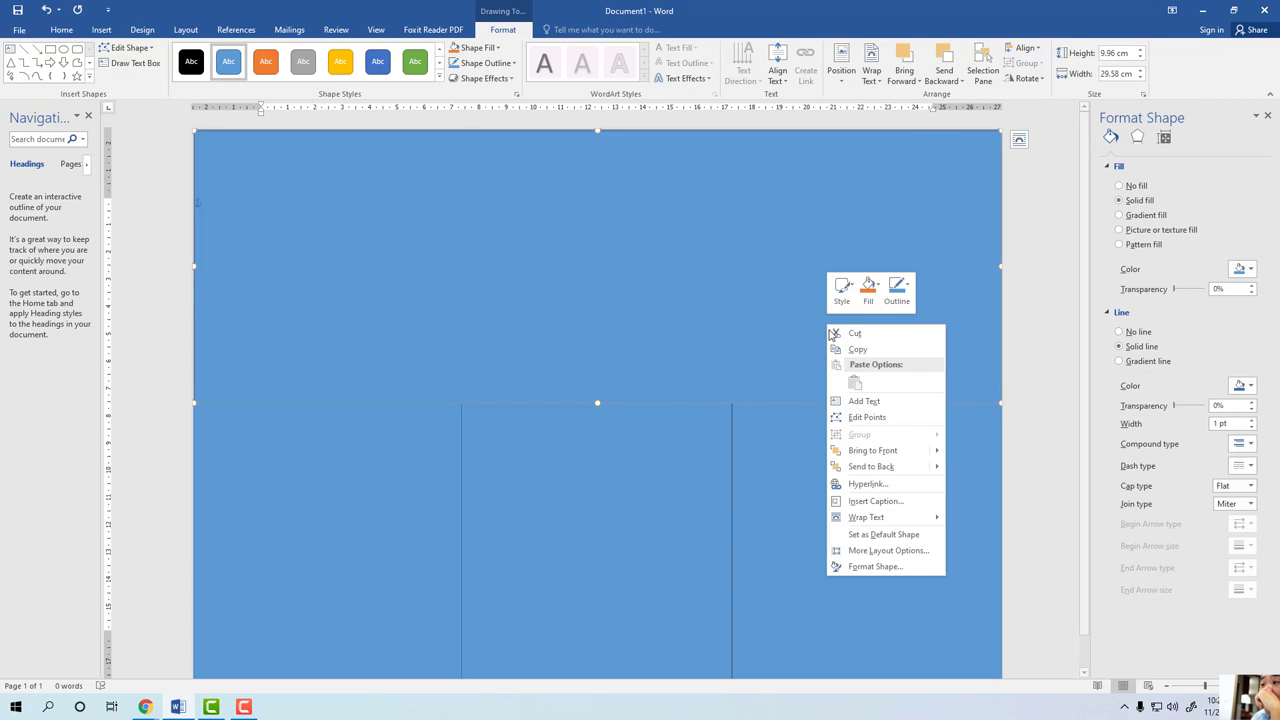
left_click(900, 417)
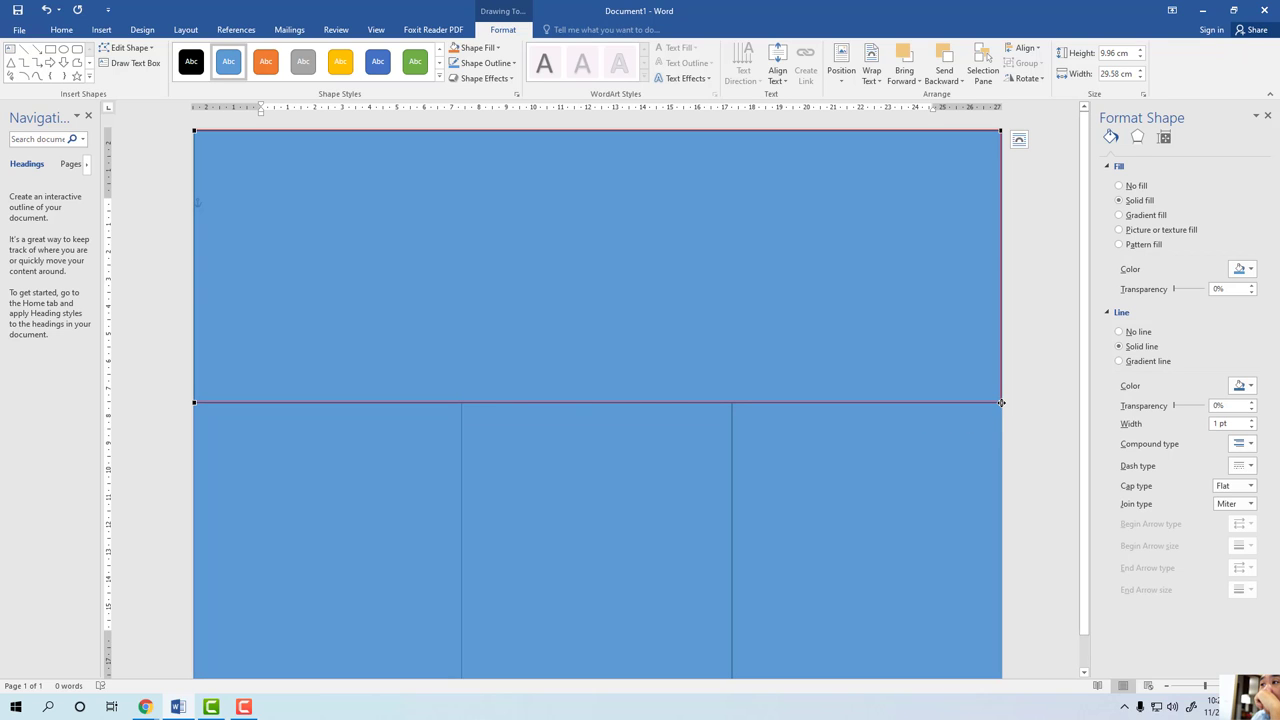
left_click_drag(1001, 402, 560, 263)
left_click_drag(560, 263, 556, 258)
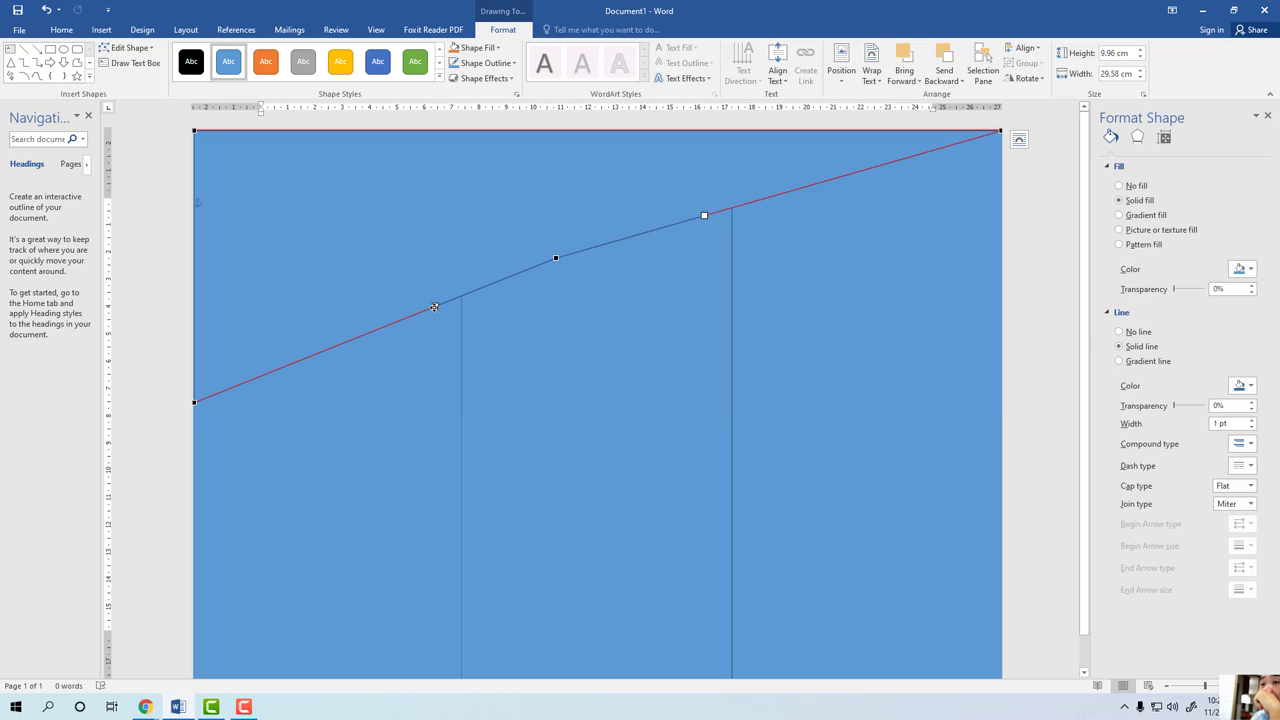
left_click_drag(432, 307, 313, 330)
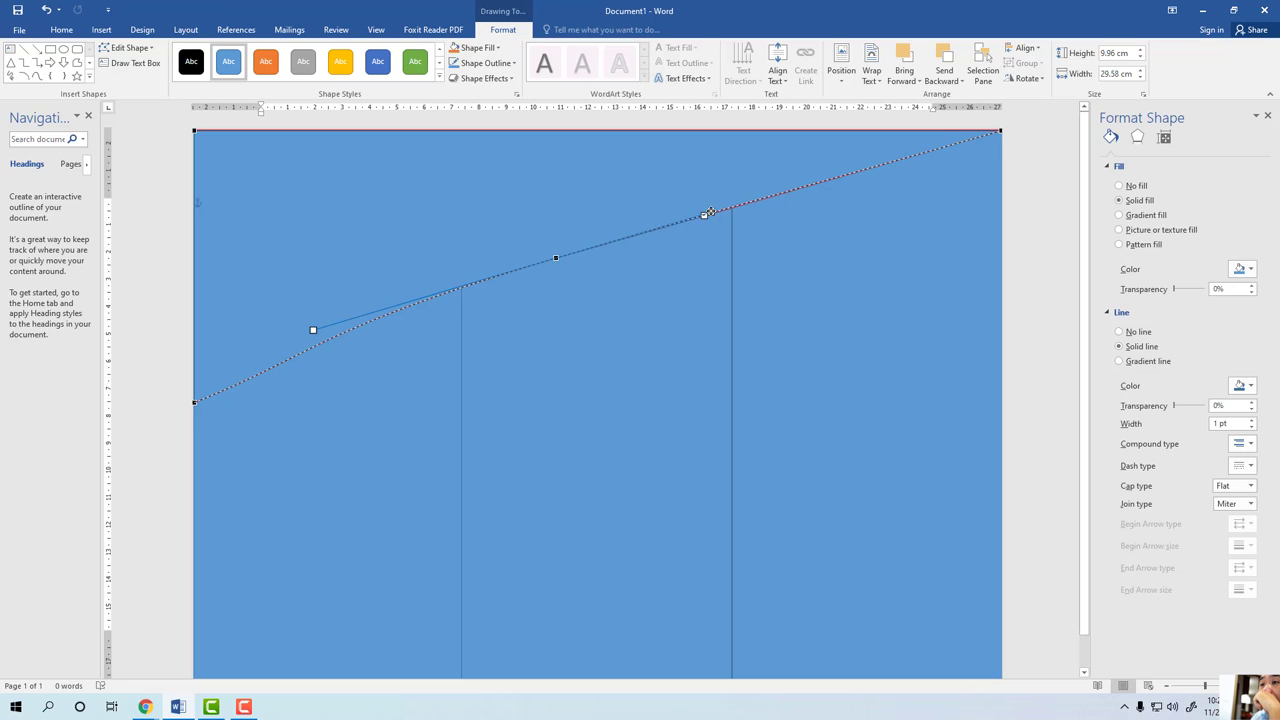
left_click_drag(703, 216, 772, 186)
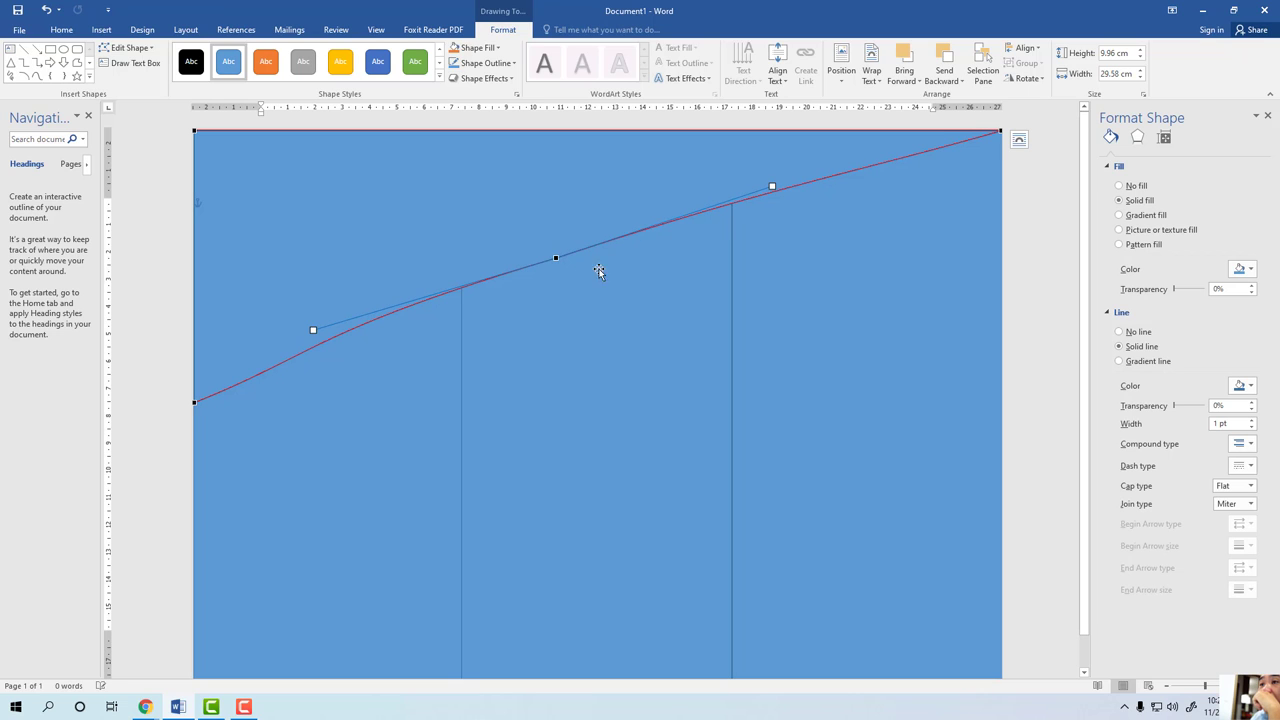
left_click_drag(557, 258, 555, 253)
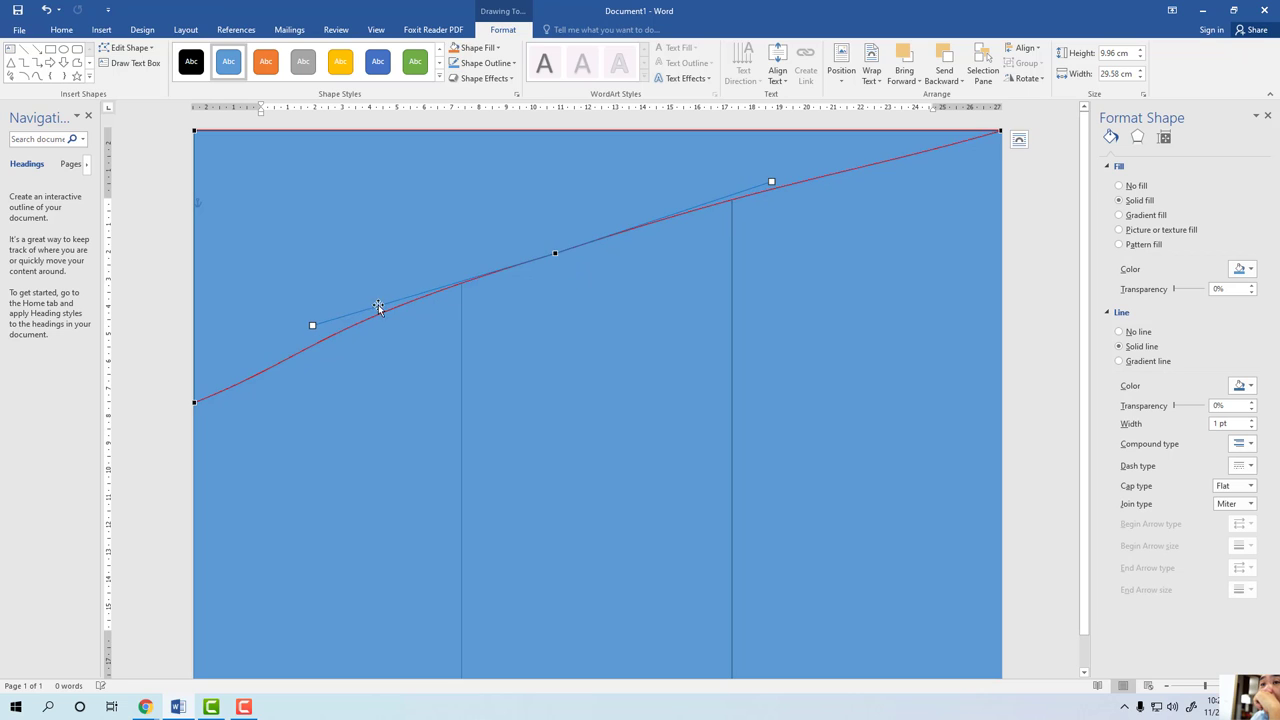
Refine the curve's left, middle and right bends into a smooth sweep.
left_click(196, 402)
mouse_move(313, 356)
left_mouse_down()
mouse_move(300, 337)
mouse_move(398, 302)
mouse_move(292, 340)
left_mouse_up()
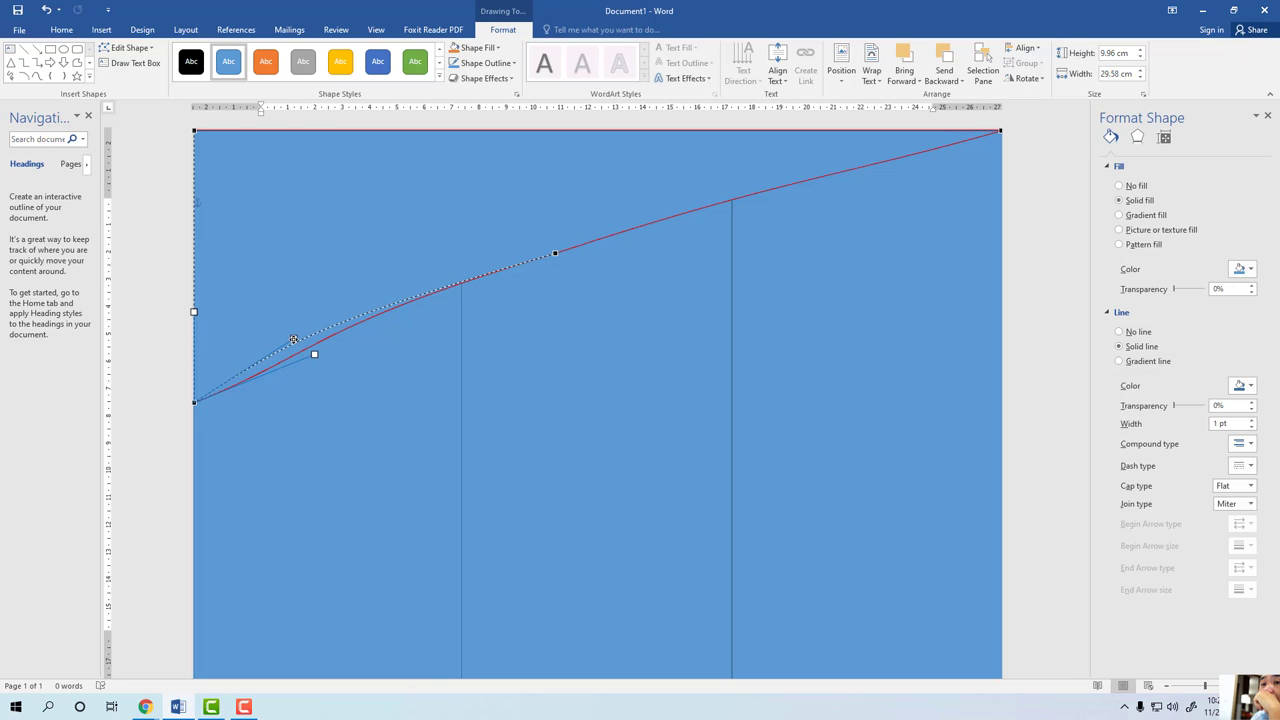
left_click_drag(293, 339, 293, 339)
left_click(555, 252)
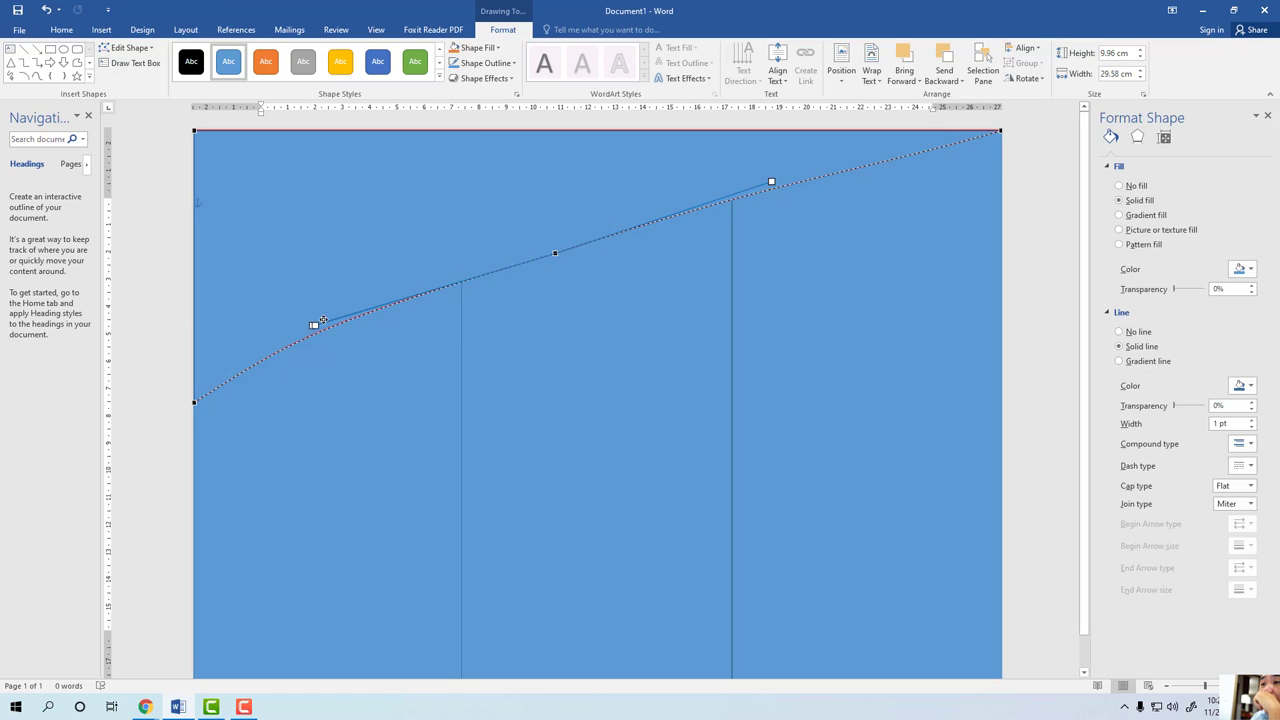
left_click_drag(312, 324, 507, 264)
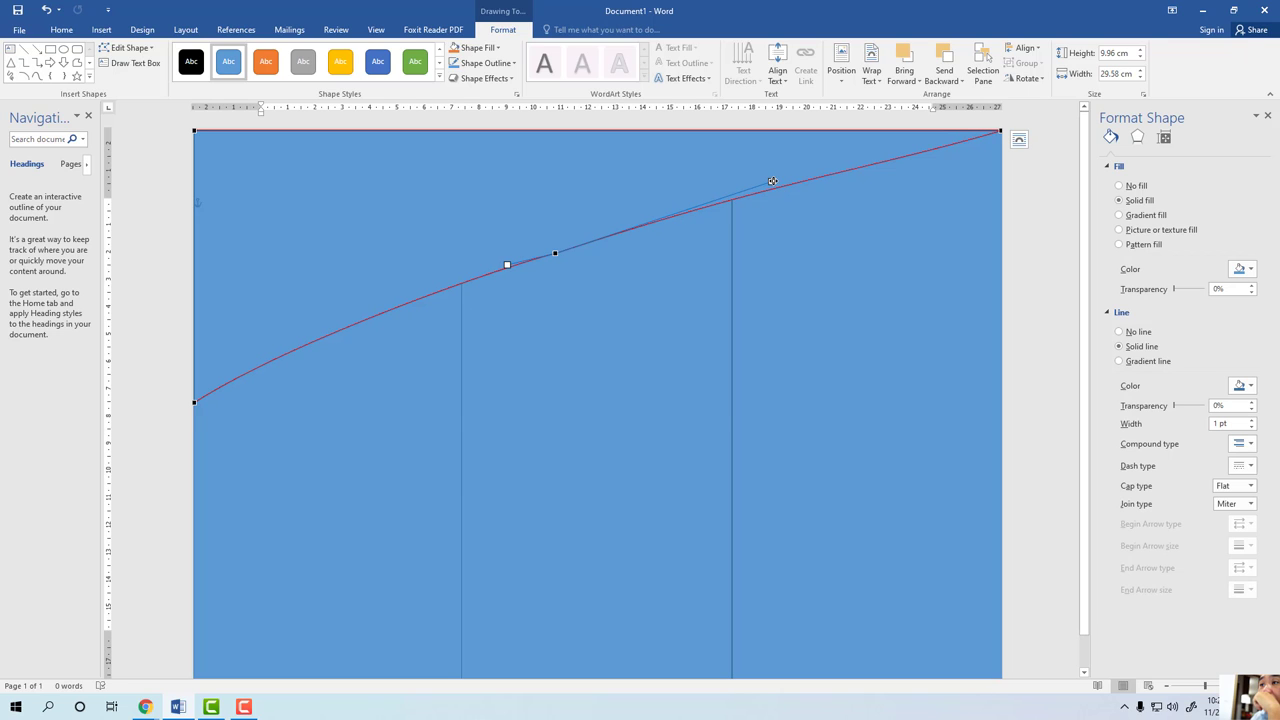
left_click_drag(553, 252, 552, 242)
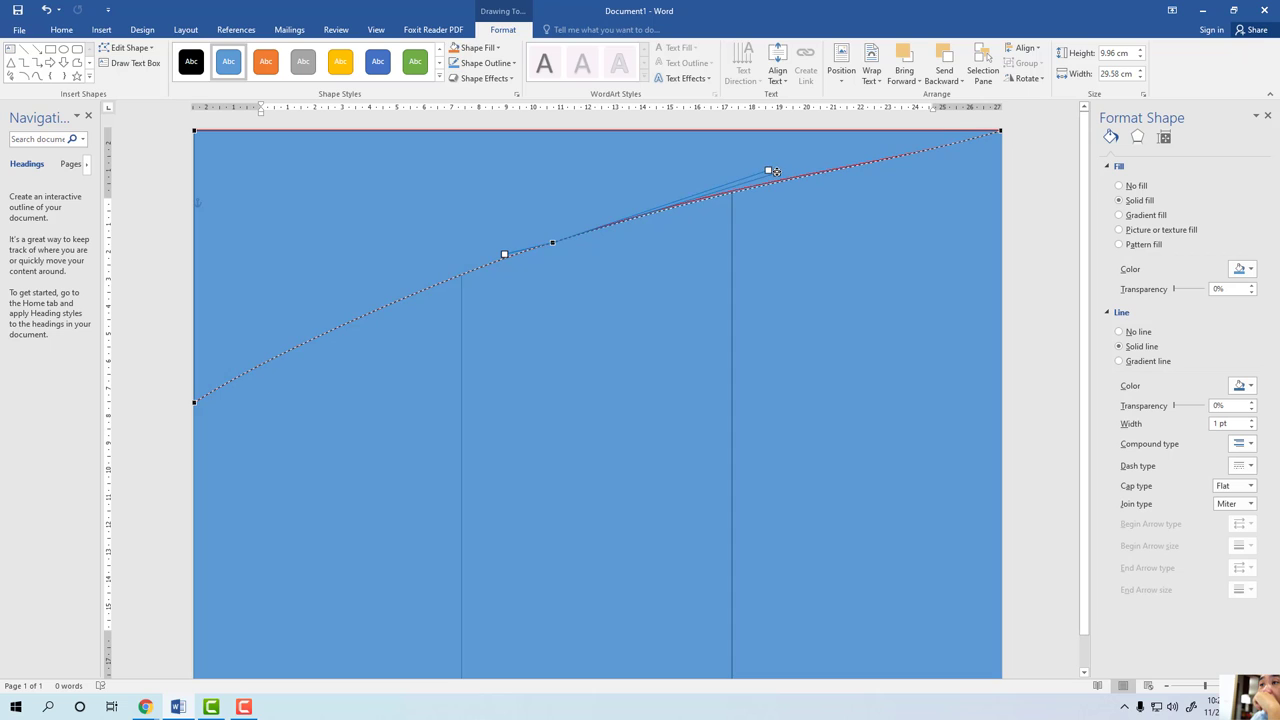
left_click_drag(768, 169, 777, 173)
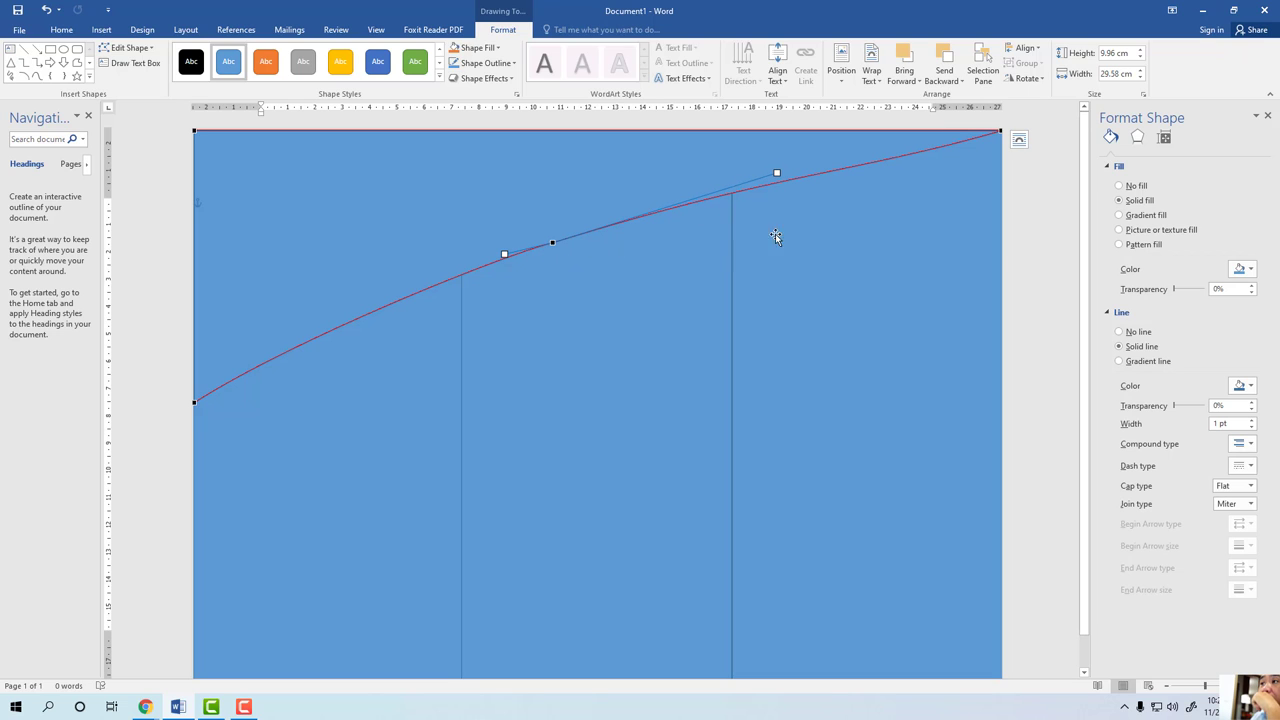
left_click_drag(777, 173, 779, 171)
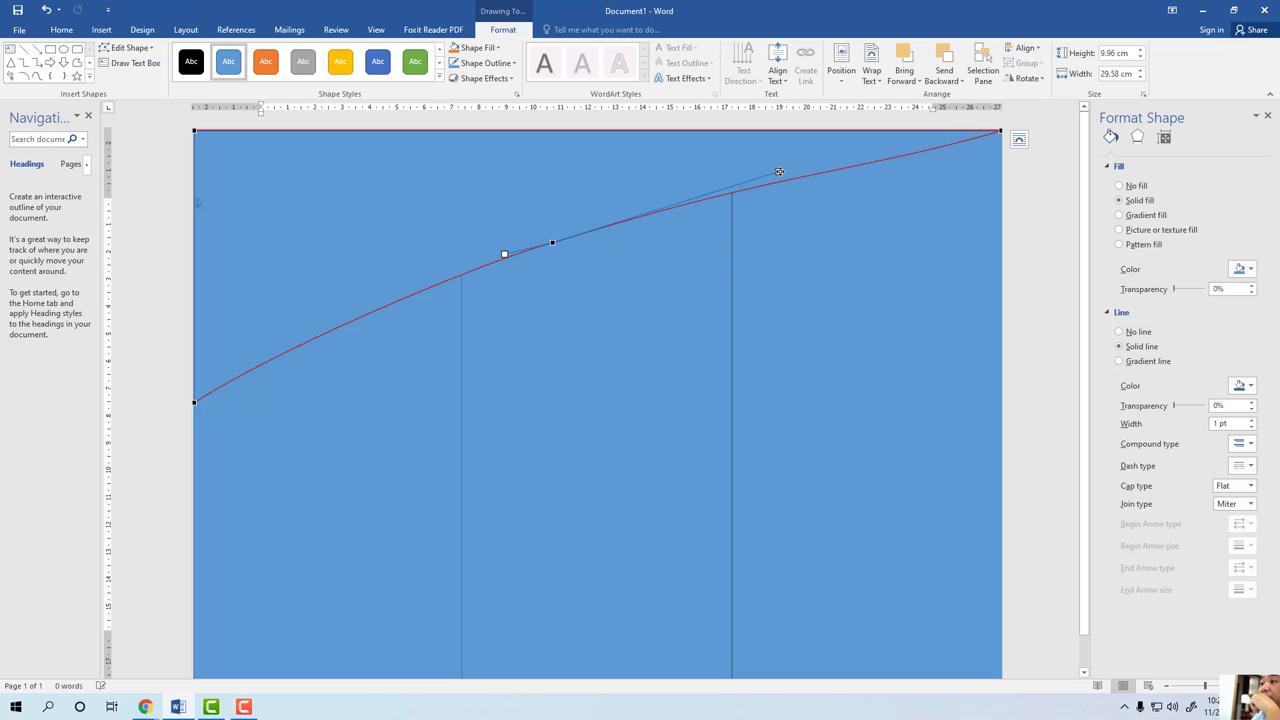
left_click(151, 347)
Deselect the shape and open the Google search page in a new Chrome tab.
left_click(839, 348)
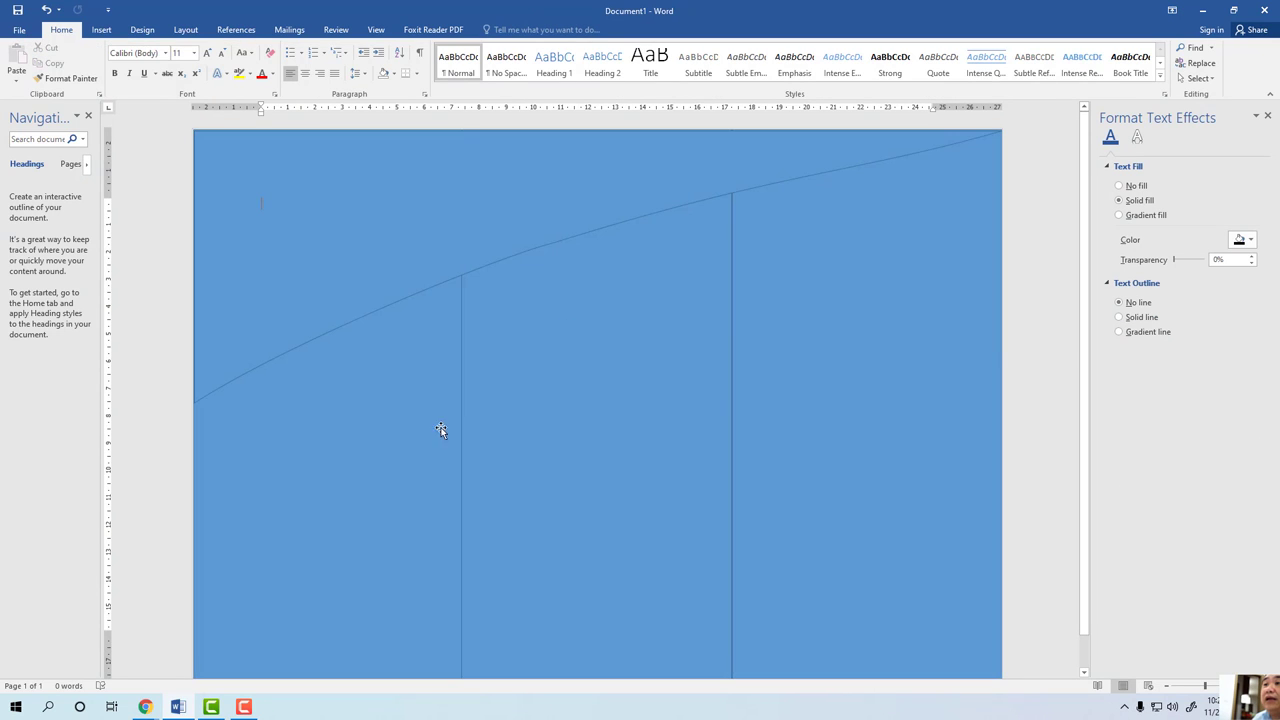
left_click(433, 401)
left_click(146, 708)
left_click(99, 666)
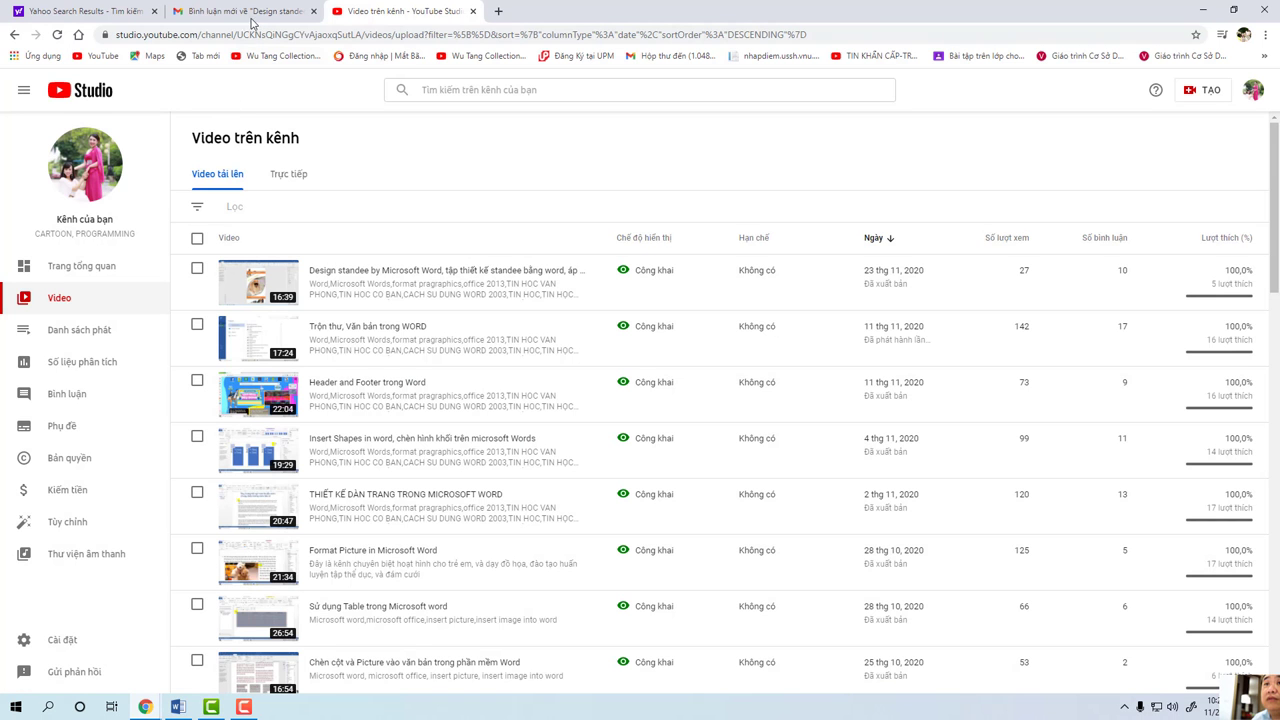
left_click(498, 12)
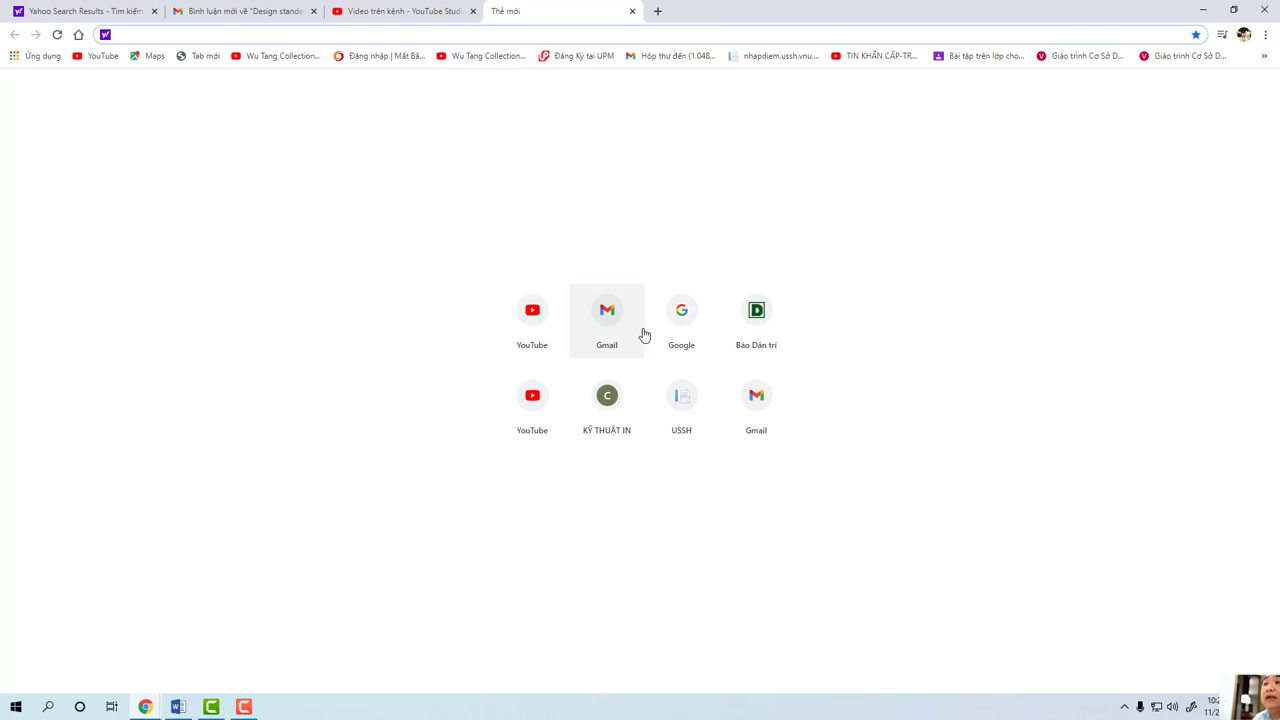
left_click(679, 330)
Clear a mistyped search letter, then minimise Chrome and Word to show the desktop.
left_click(513, 300)
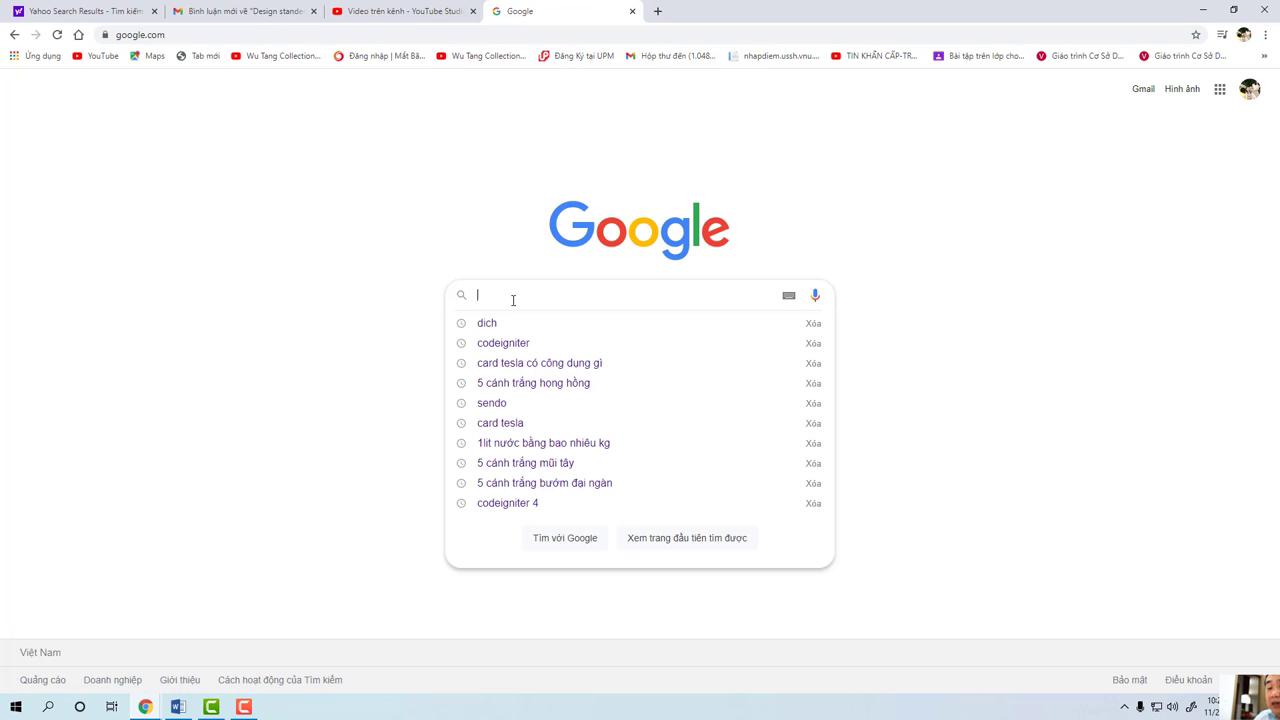
type("dd")
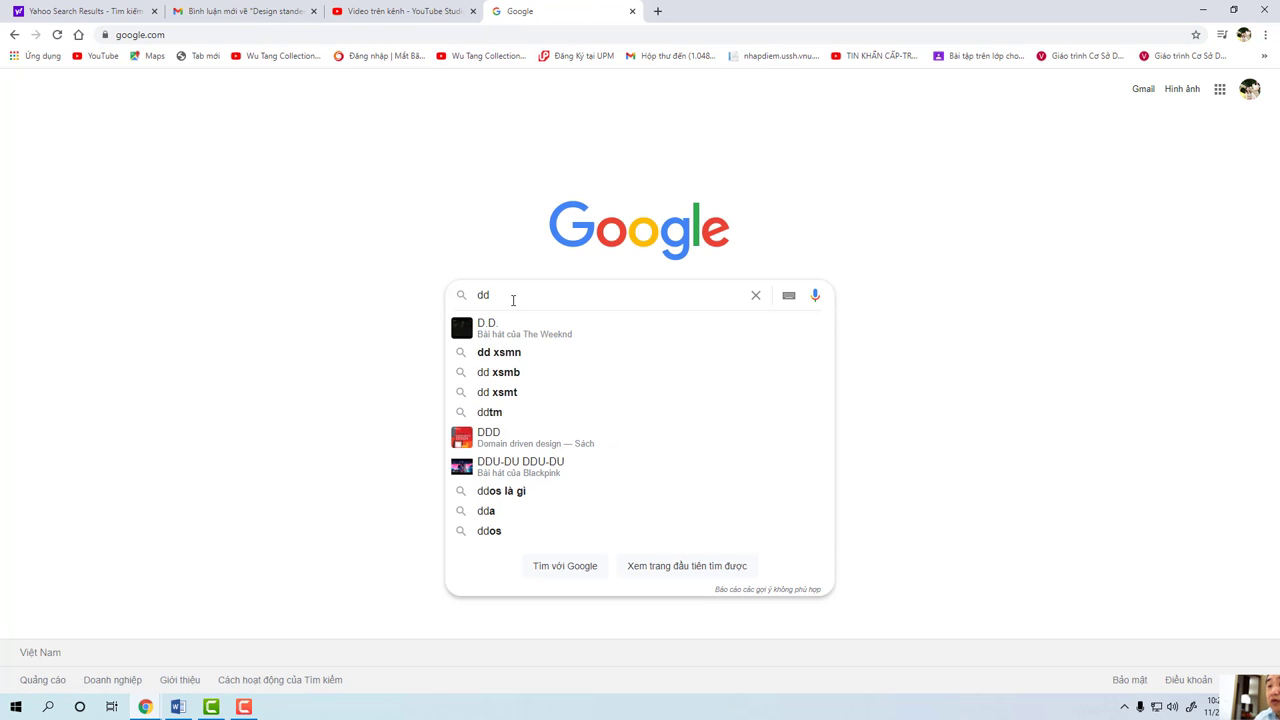
key("BackSpace")
key("BackSpace")
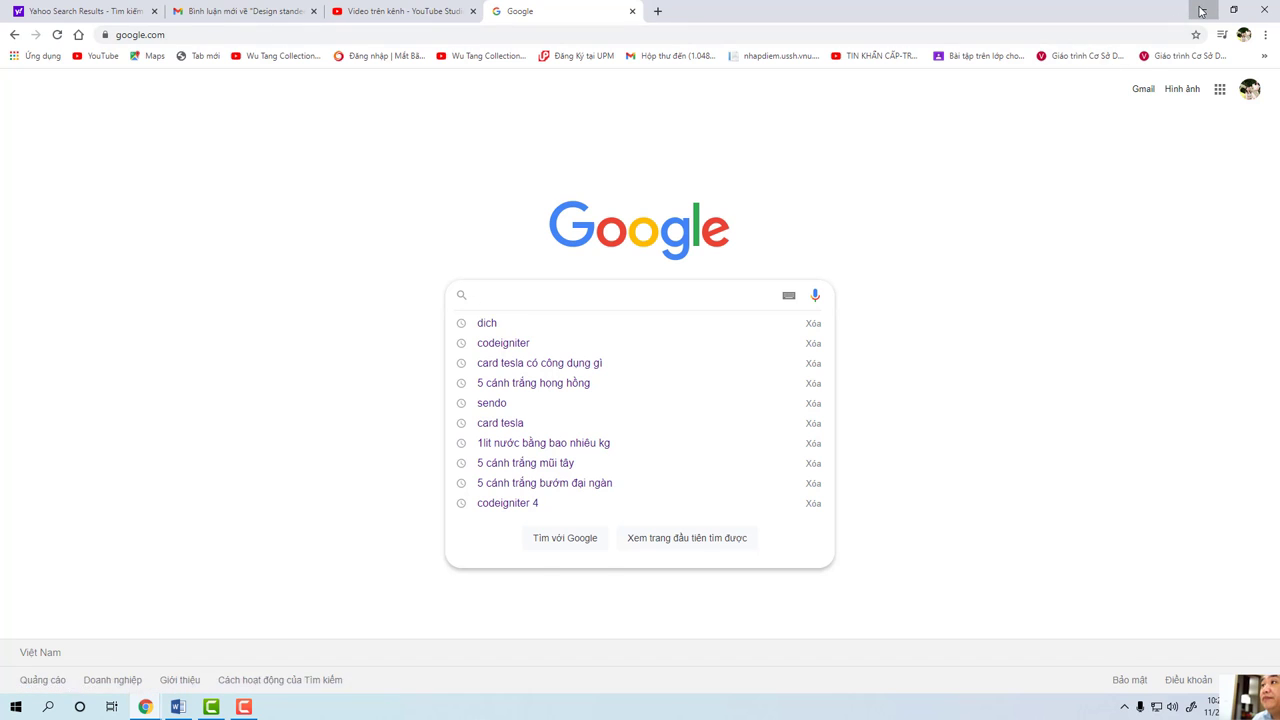
left_click(1203, 10)
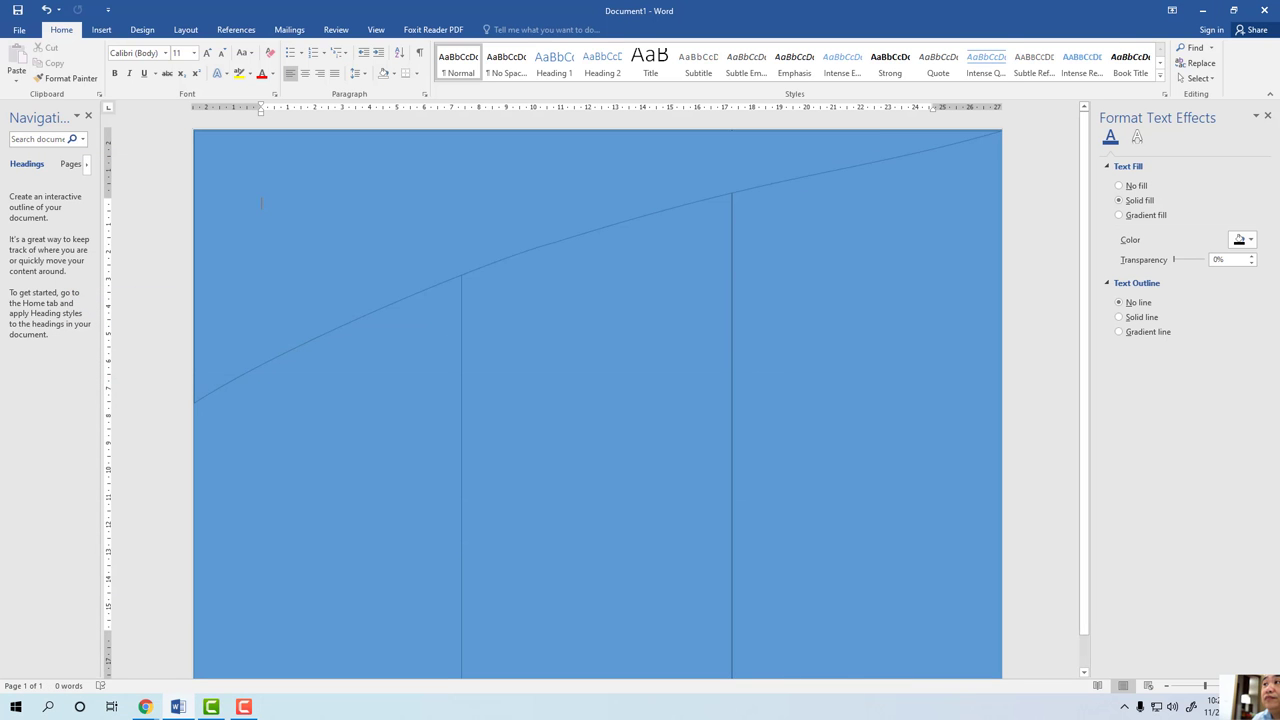
left_click(1203, 10)
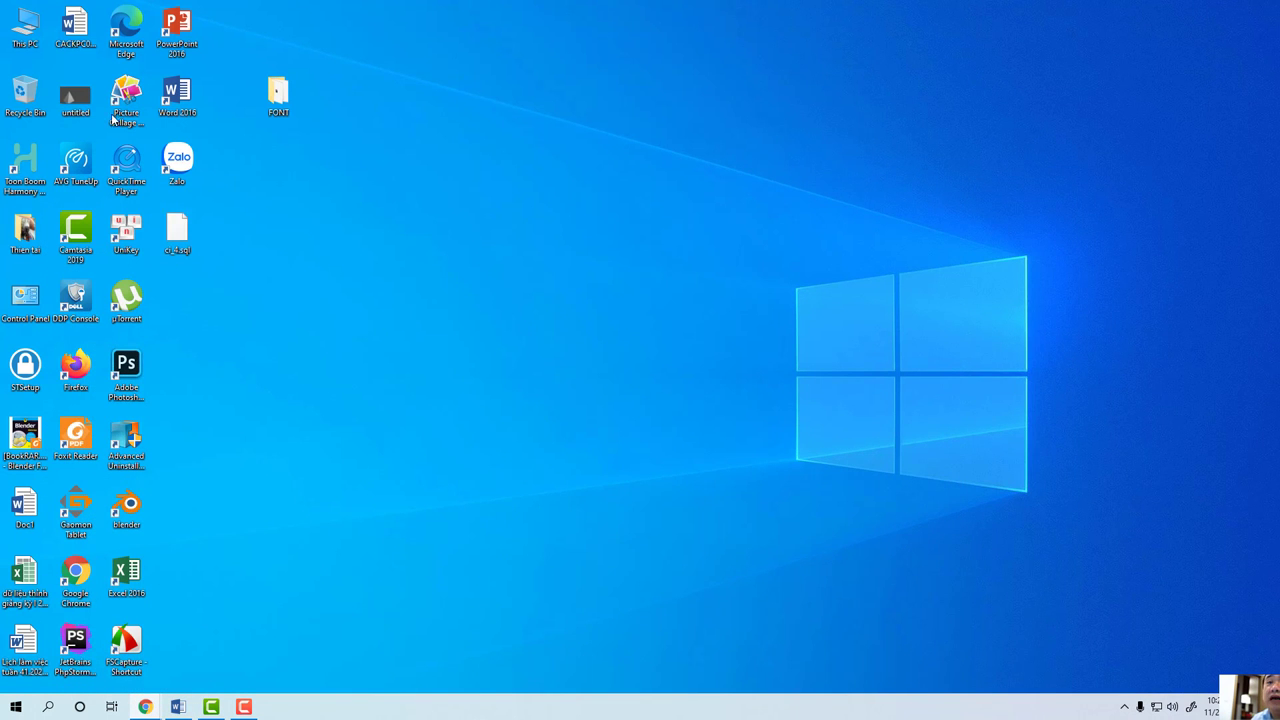
Launch UniKey, close its dialog, and bring the Google page in Chrome back.
double_click(126, 232)
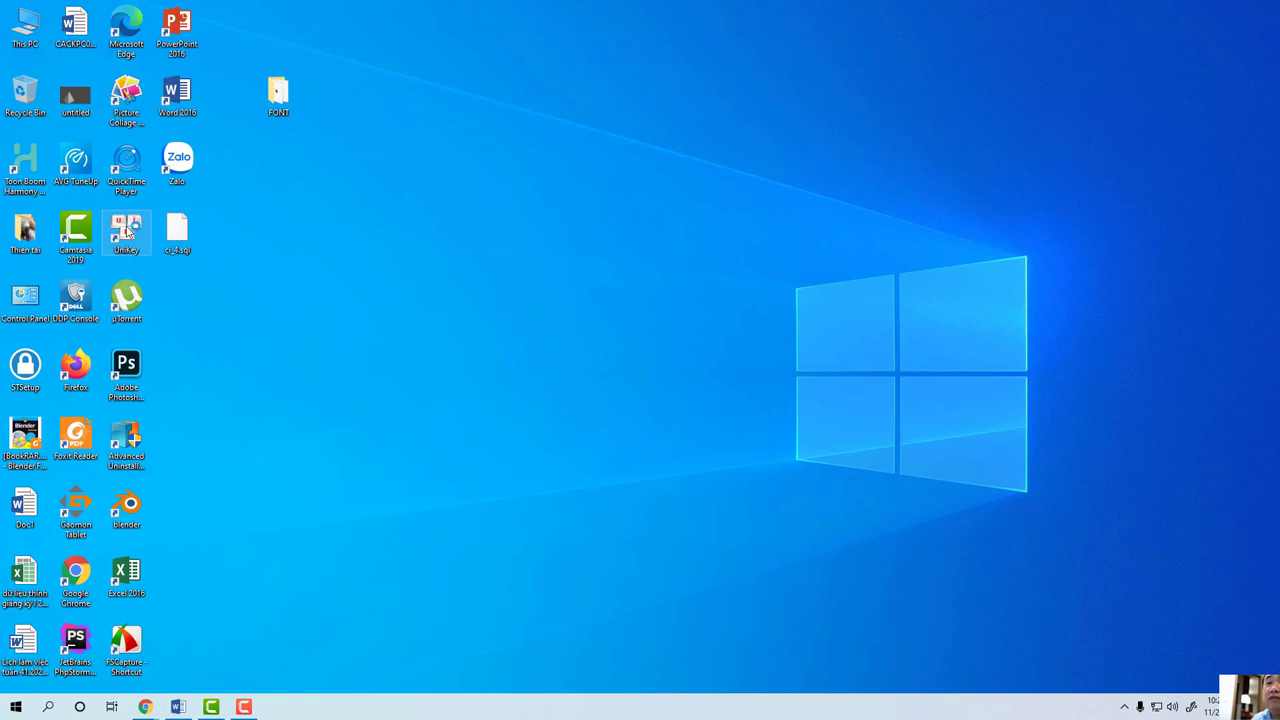
left_click(734, 249)
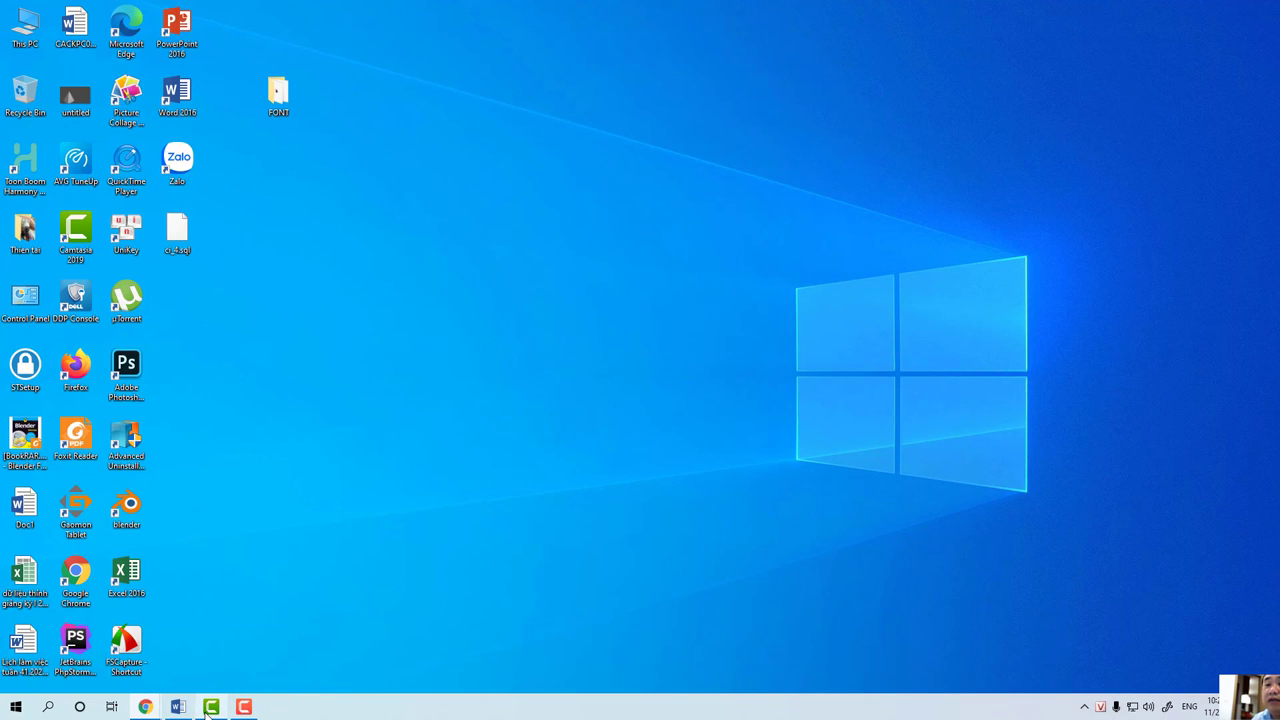
mouse_move(155, 706)
left_click(130, 640)
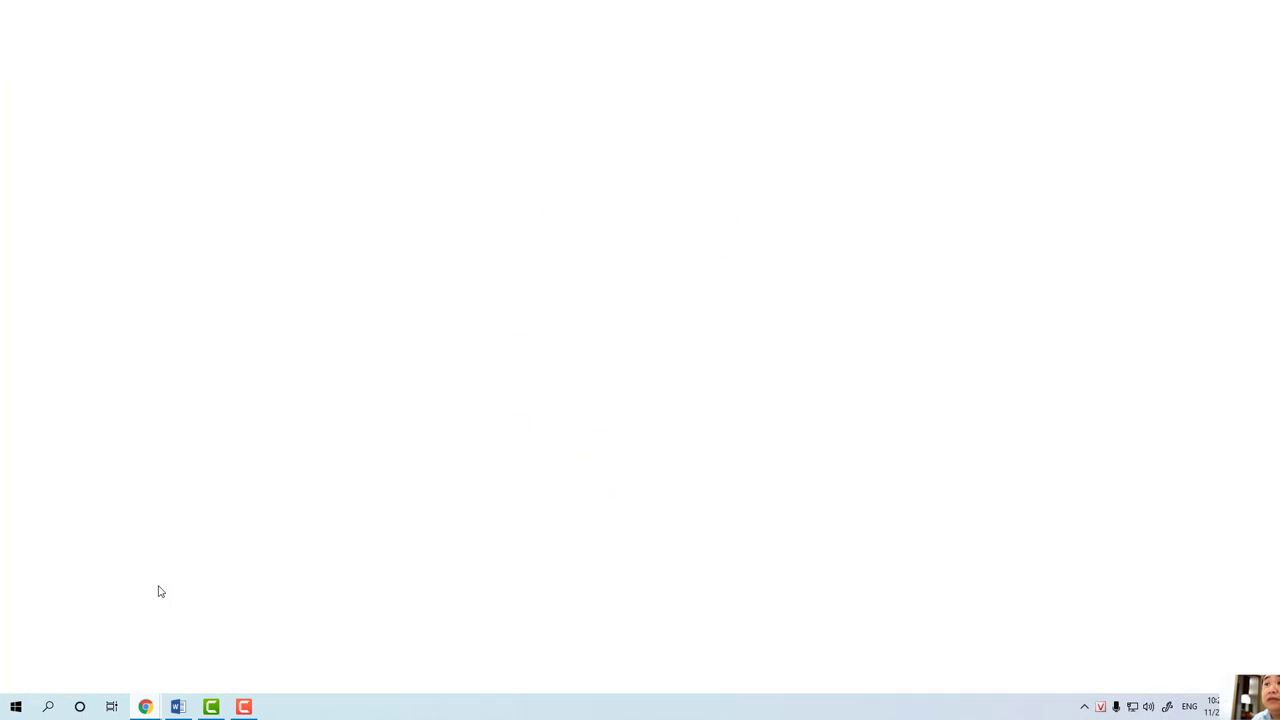
Search Google for 'đầu bếp' and switch to the image results.
type("đ")
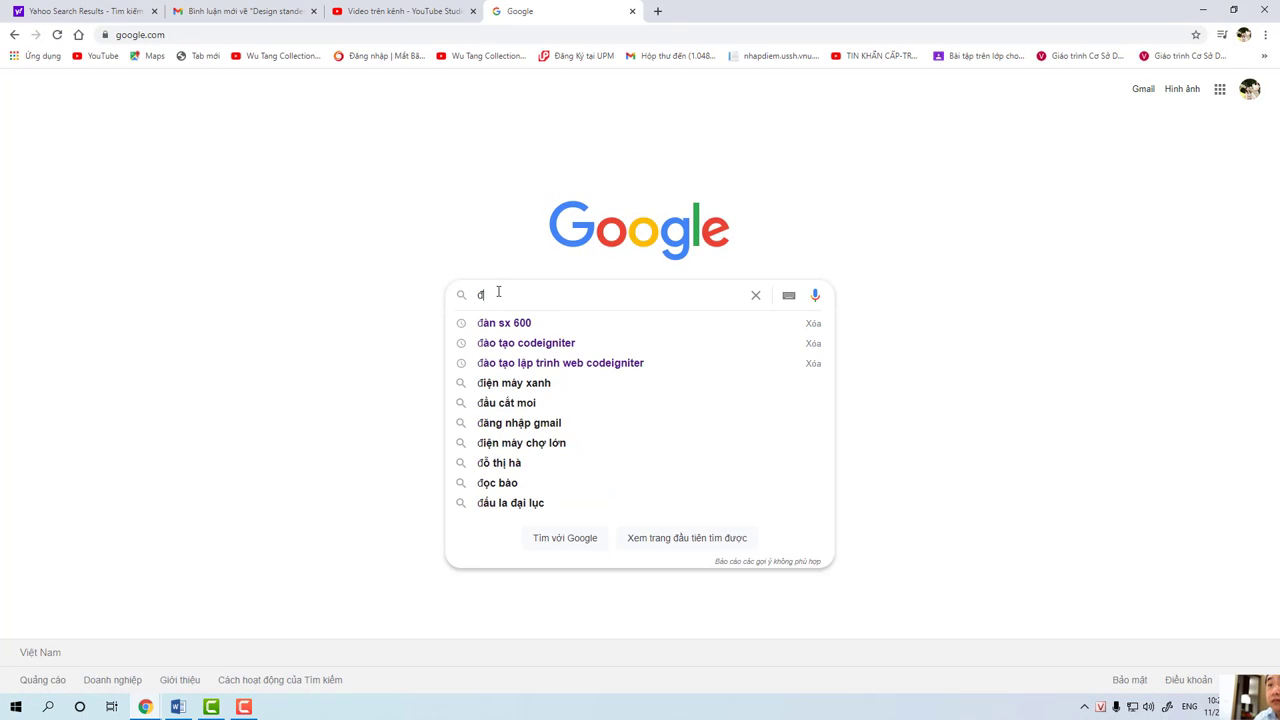
type("ầu bế")
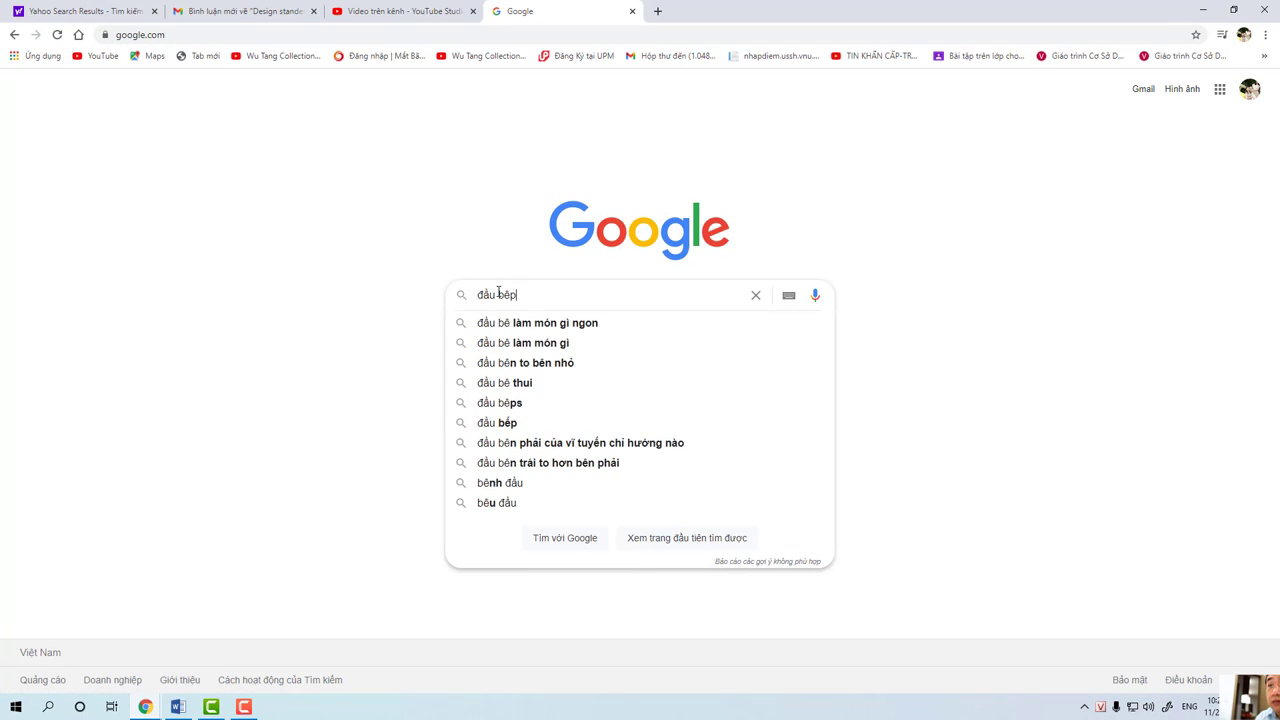
type("p")
key("Return")
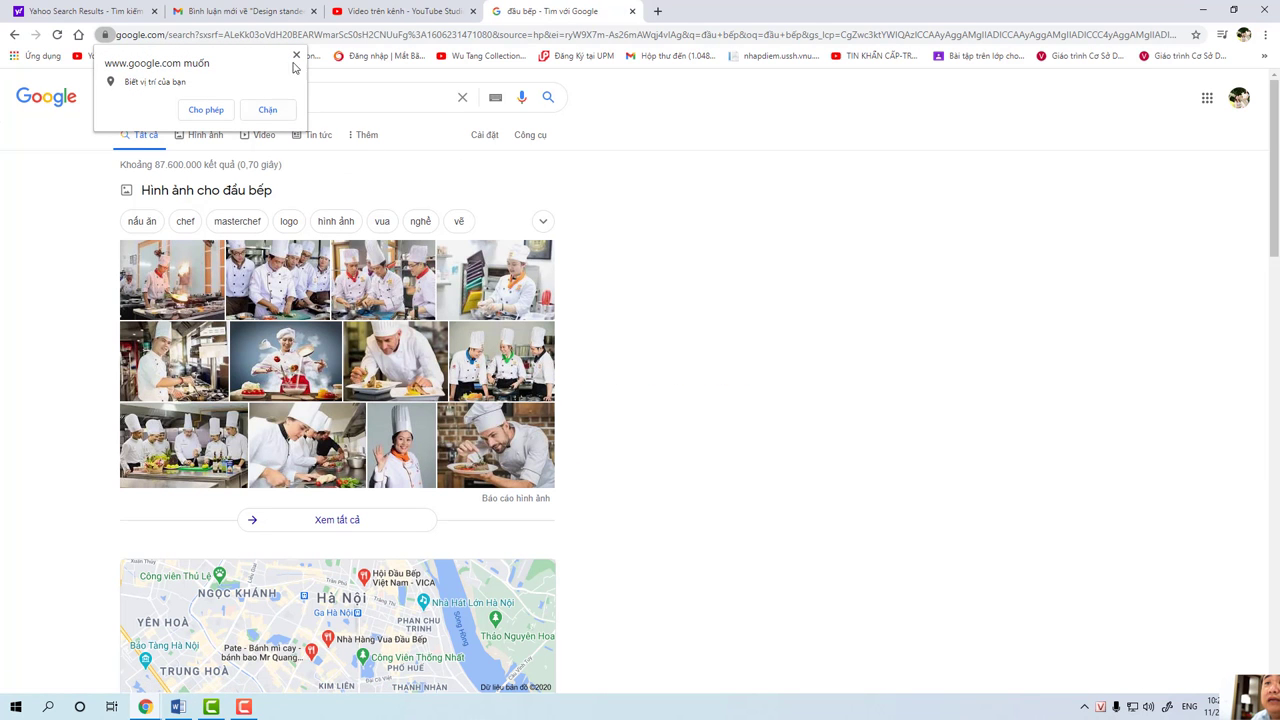
left_click(296, 54)
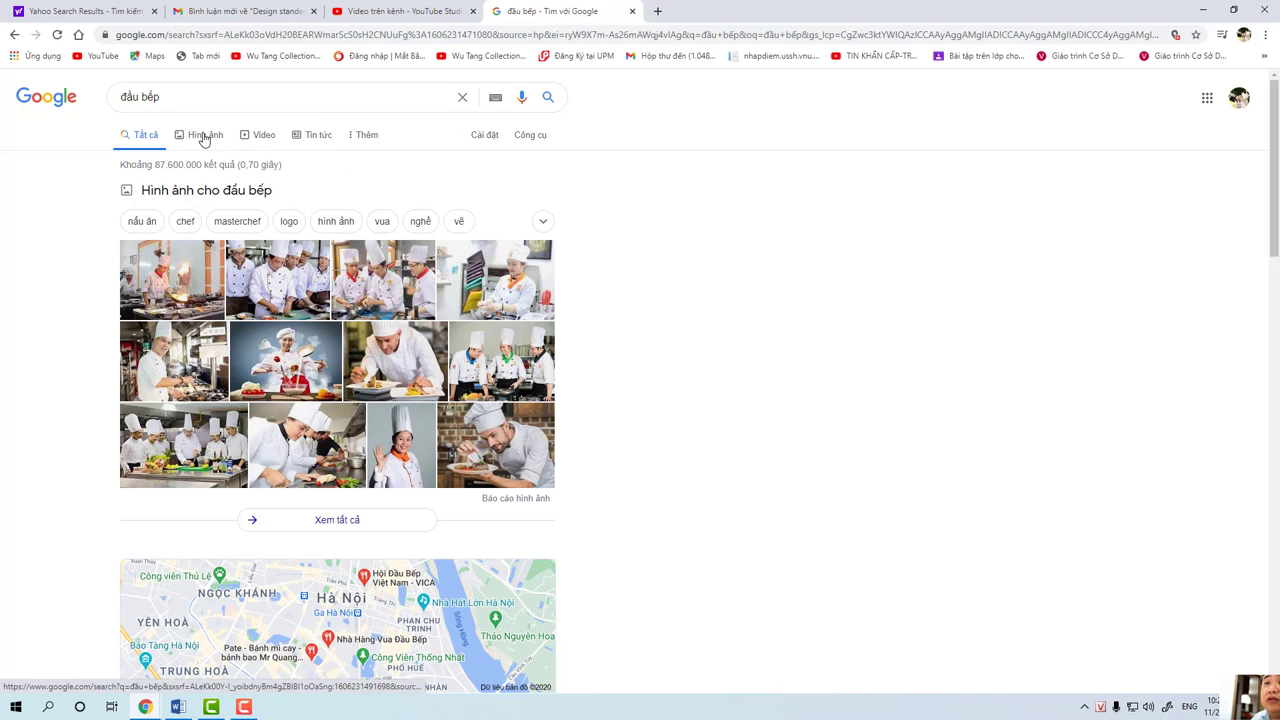
left_click(204, 136)
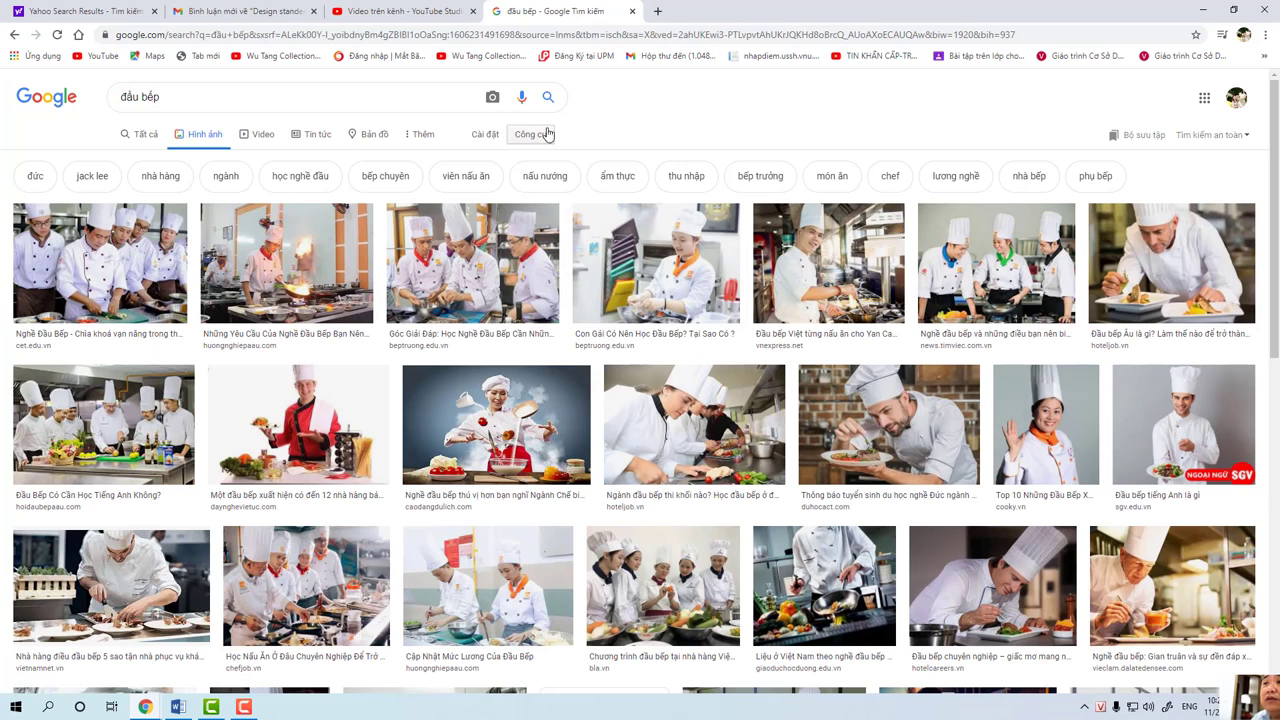
Filter the images to Large size and preview the five chefs preparing vegetables.
left_click(530, 135)
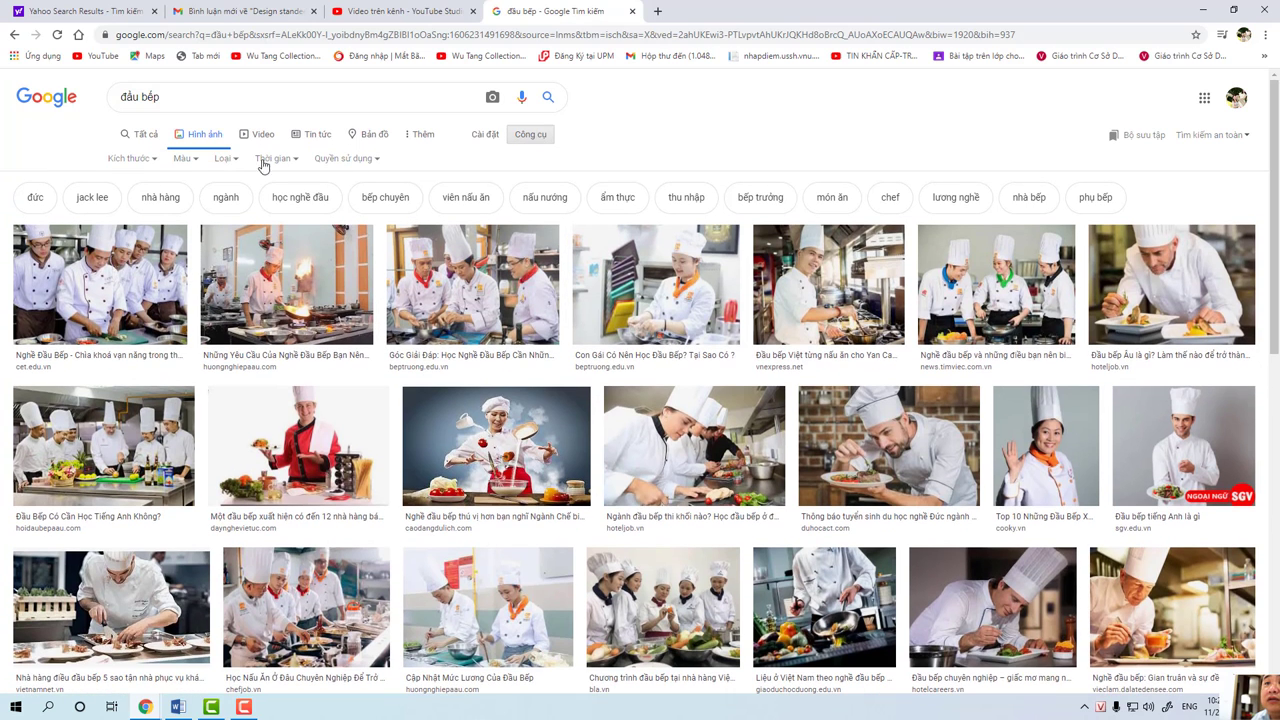
left_click(153, 160)
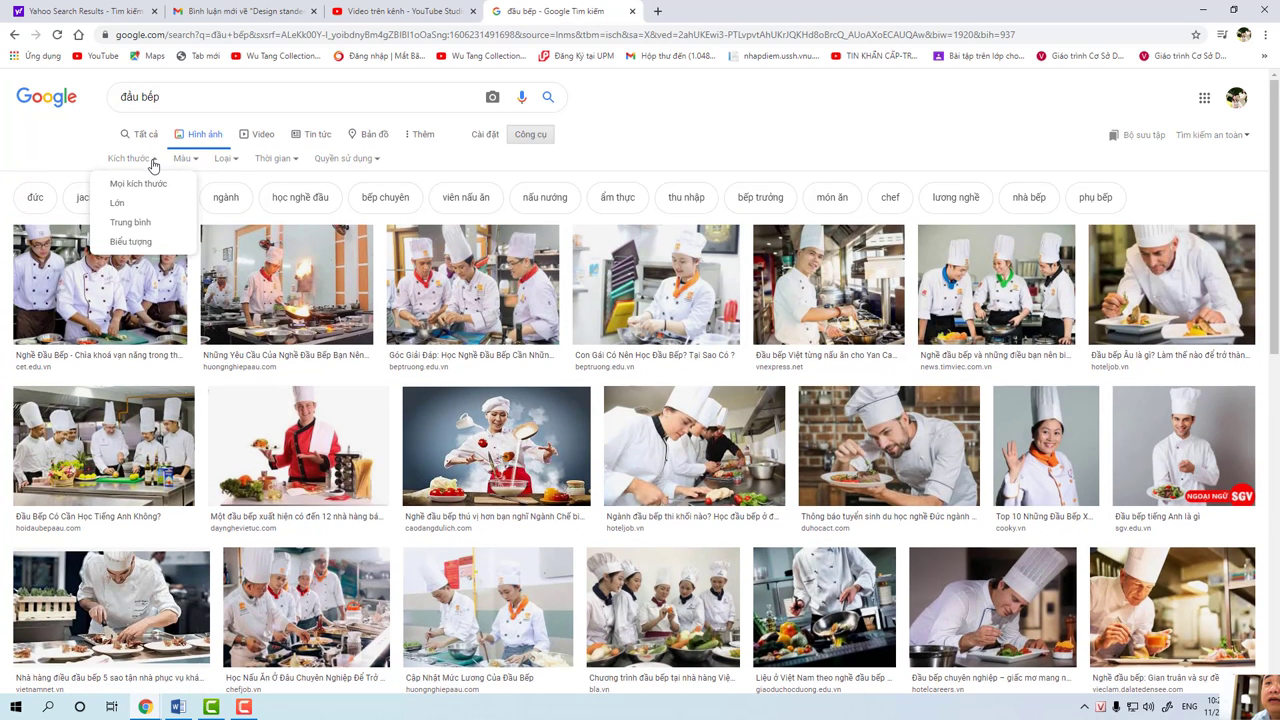
left_click(119, 205)
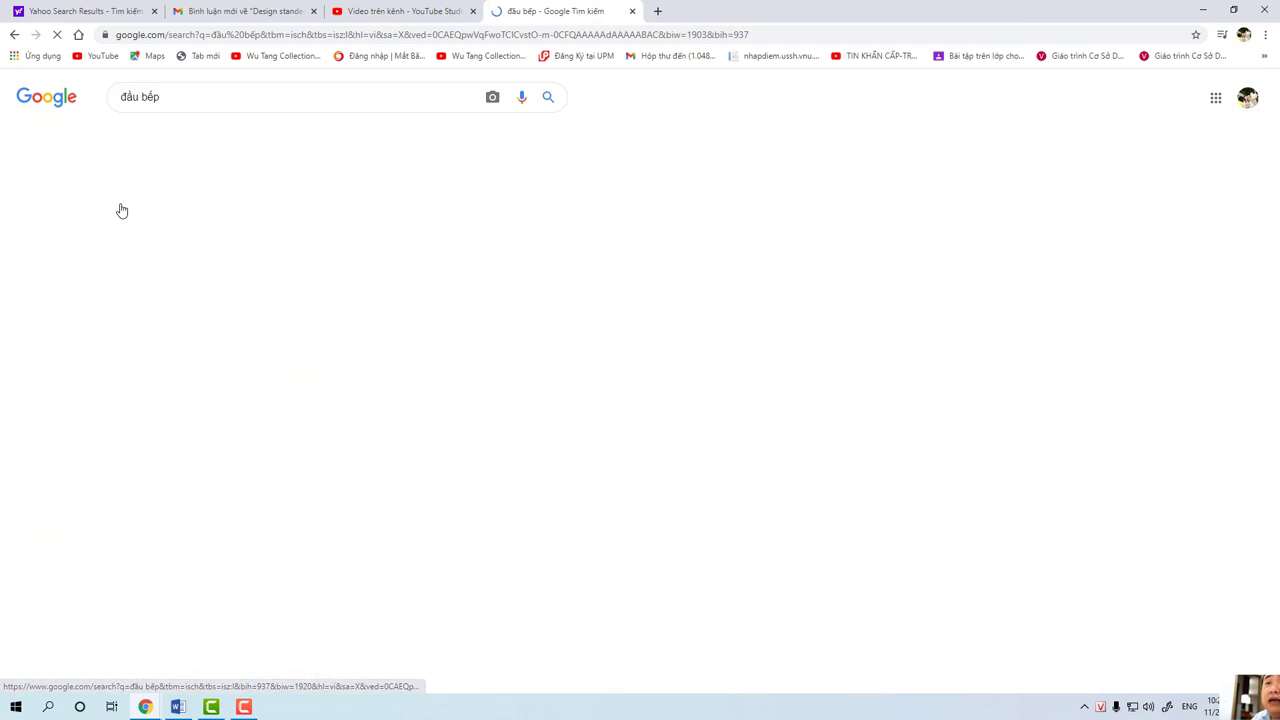
scroll(640, 410, "down", 1)
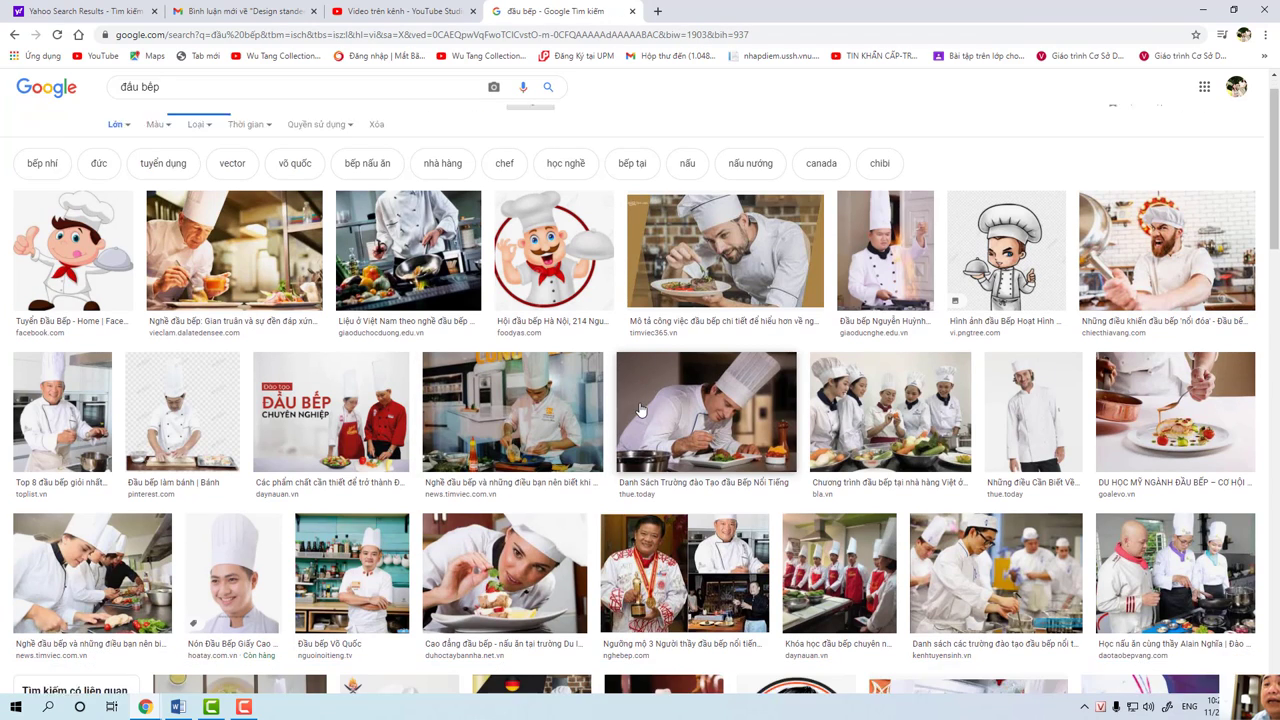
scroll(786, 384, "up", 1)
scroll(786, 382, "down", 2)
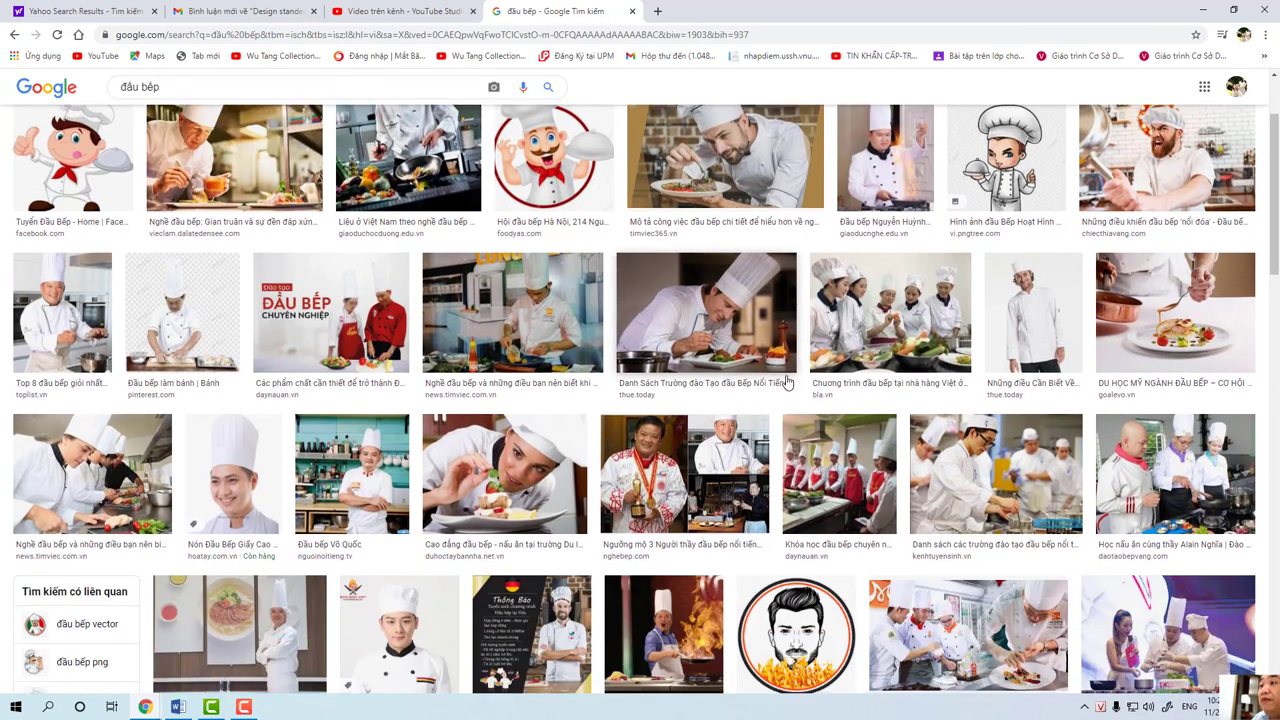
scroll(897, 356, "down", 1)
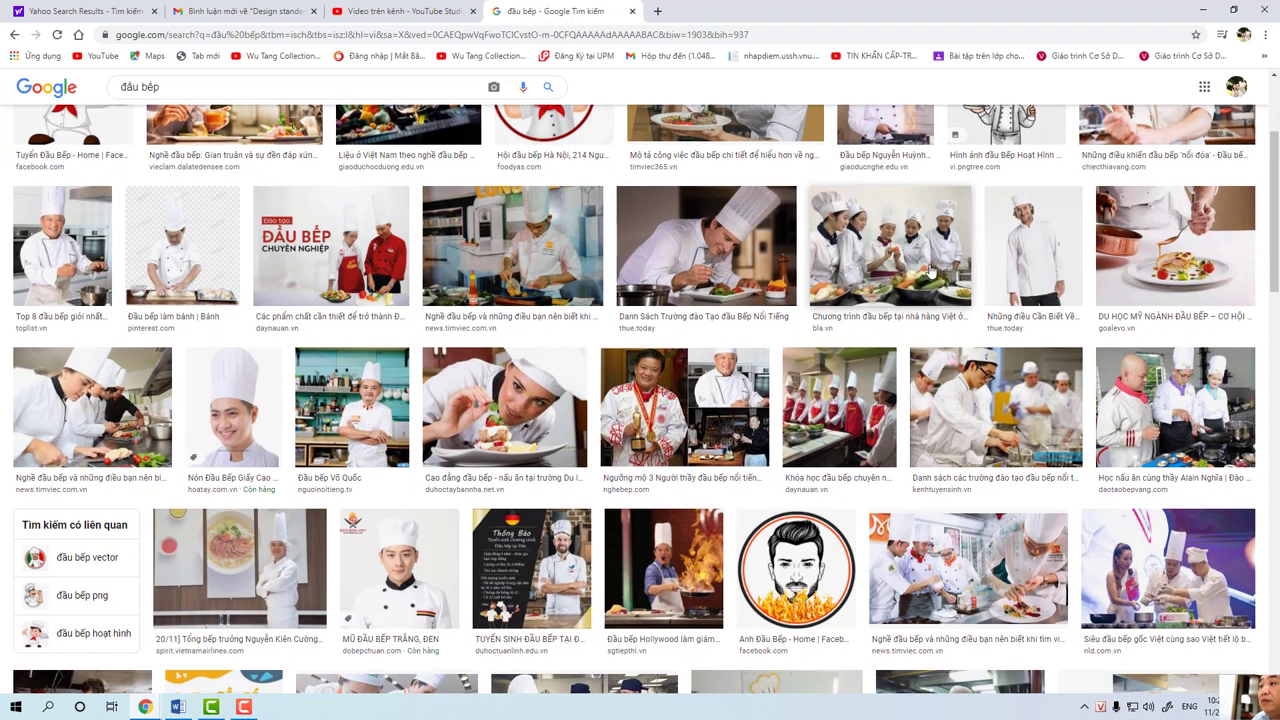
left_click(882, 255)
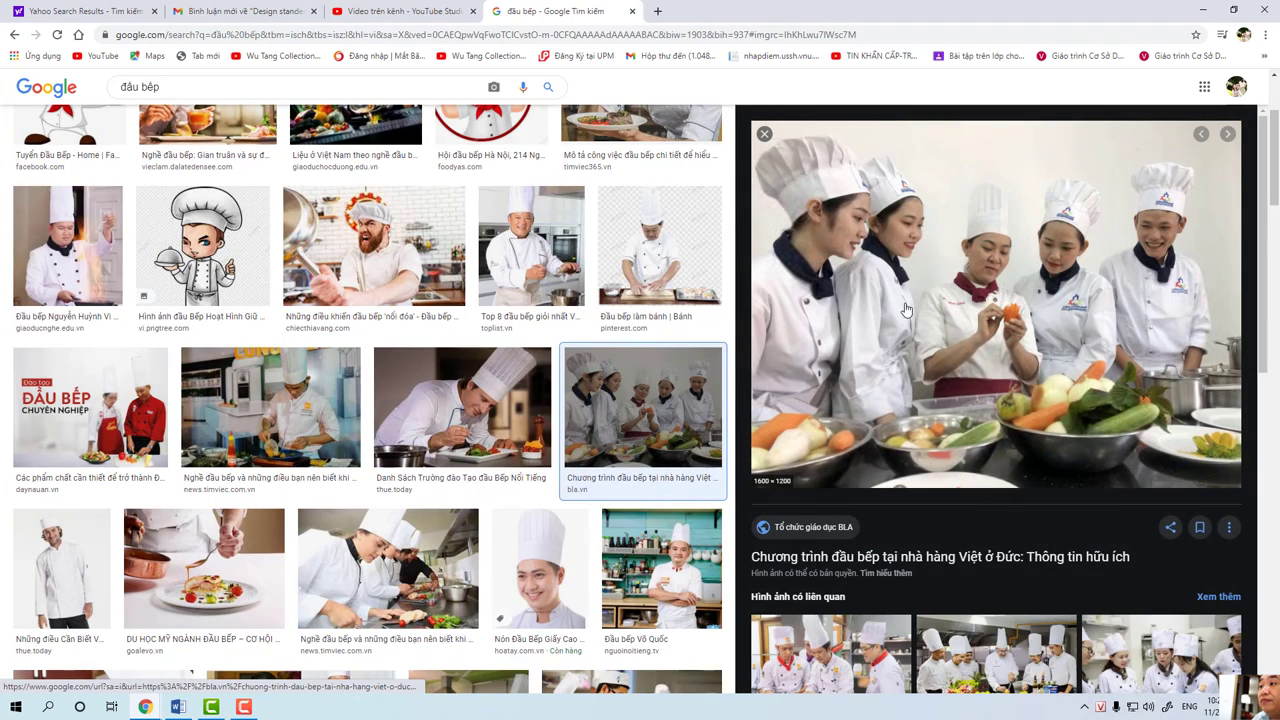
Start saving the previewed photo and create a new Desktop folder named DAU BEP.
right_click(1002, 203)
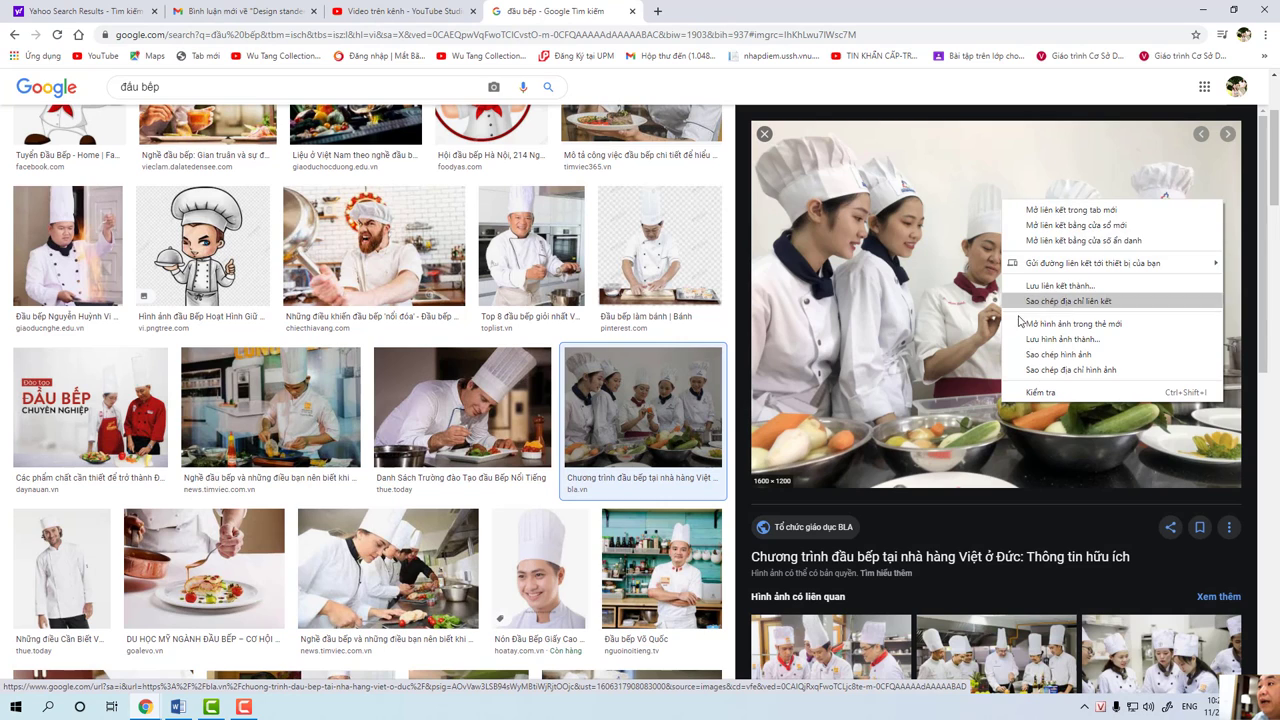
left_click(1060, 339)
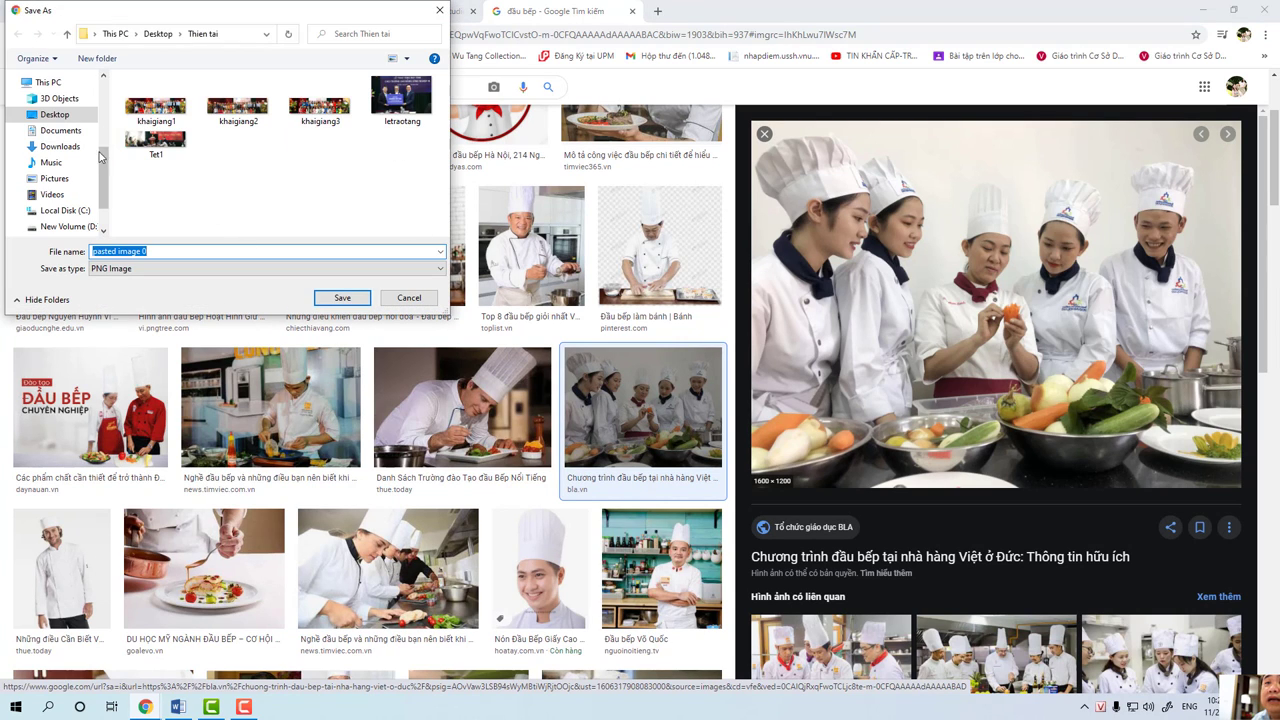
left_click(158, 33)
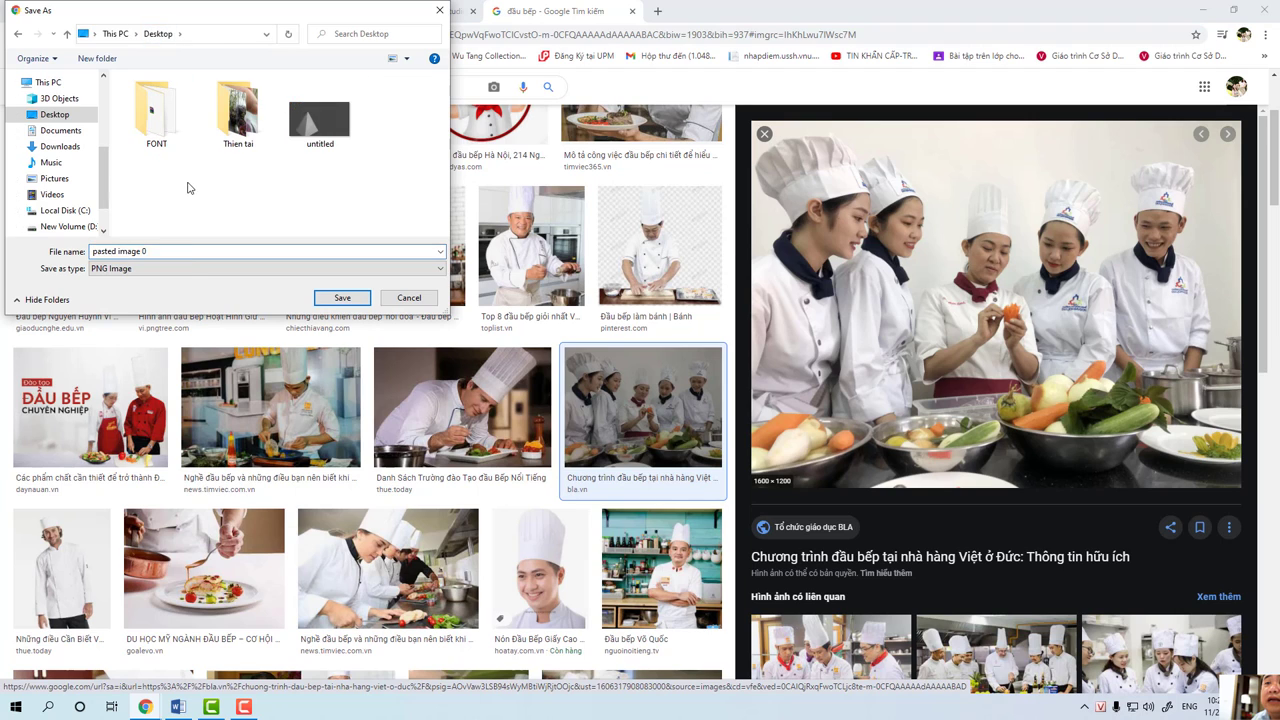
right_click(189, 186)
mouse_move(178, 332)
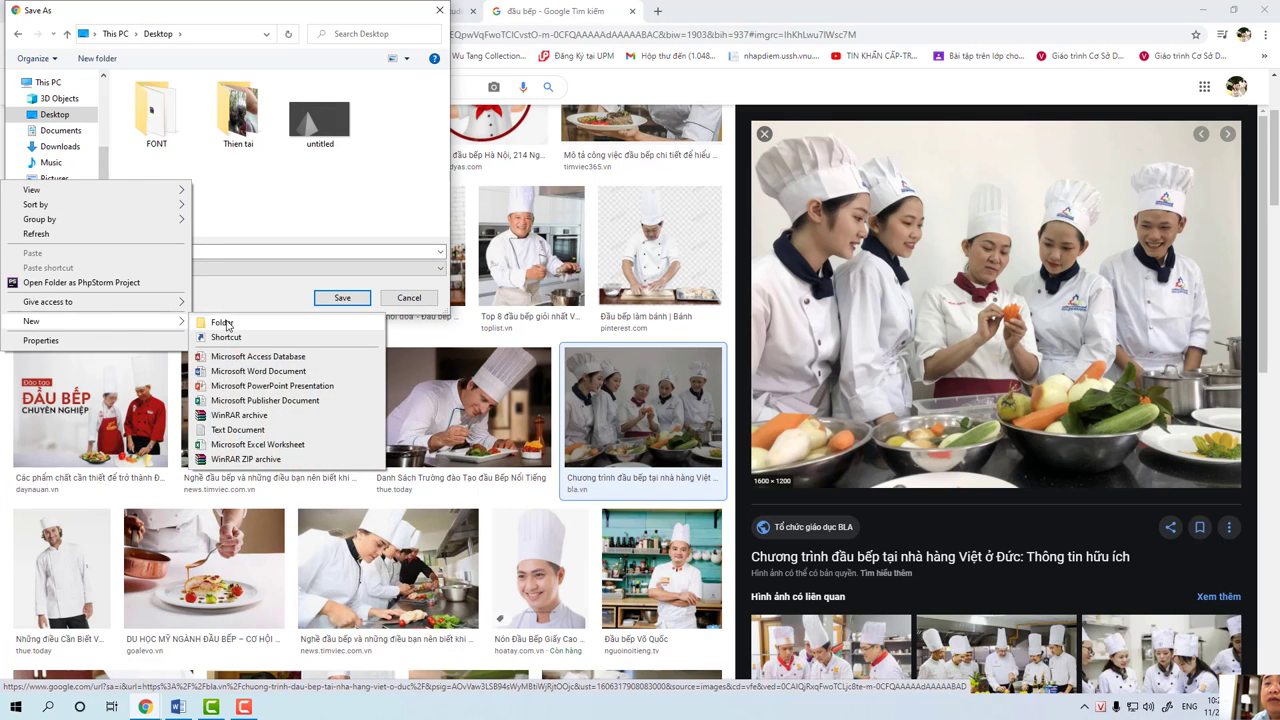
left_click(220, 322)
type("D")
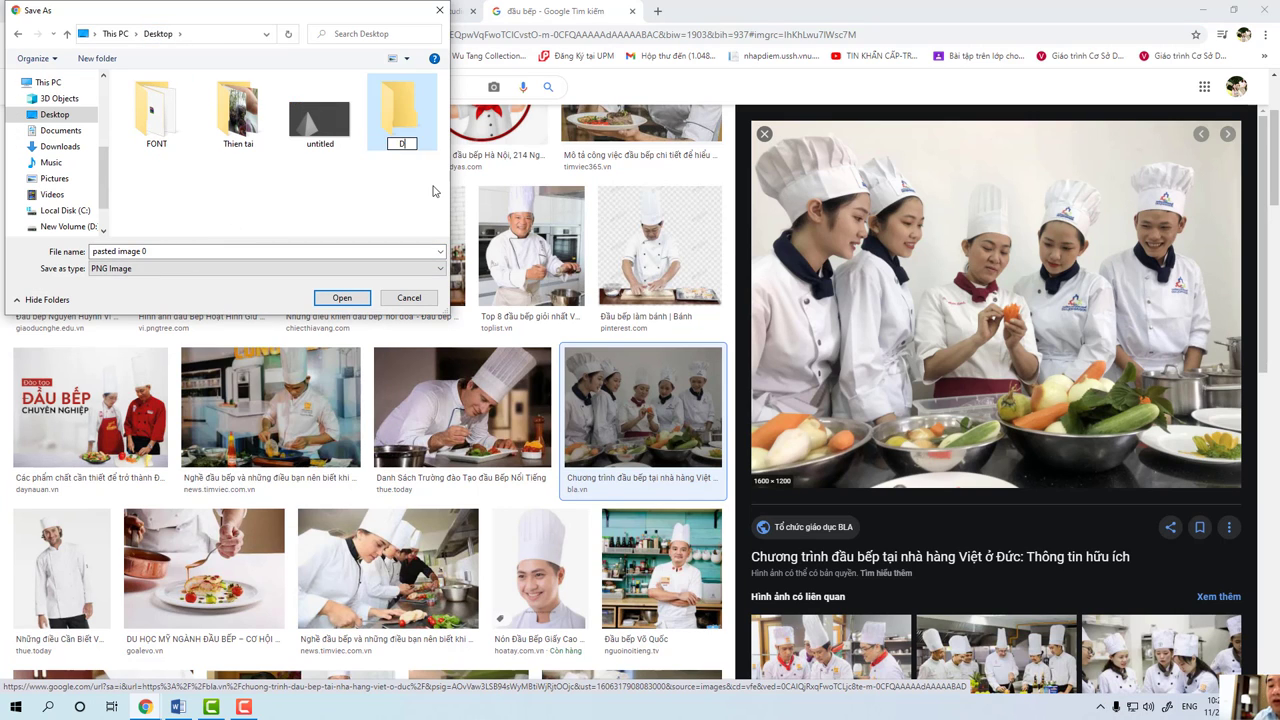
type("AU BE")
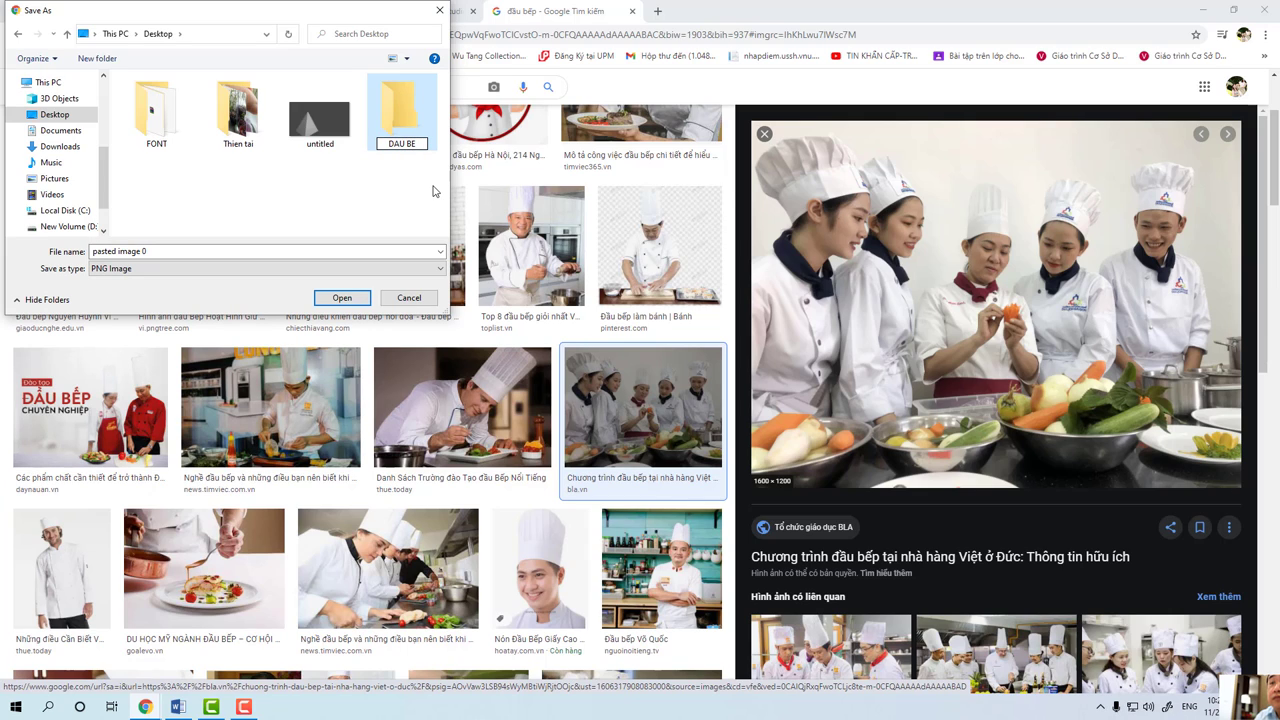
type("P")
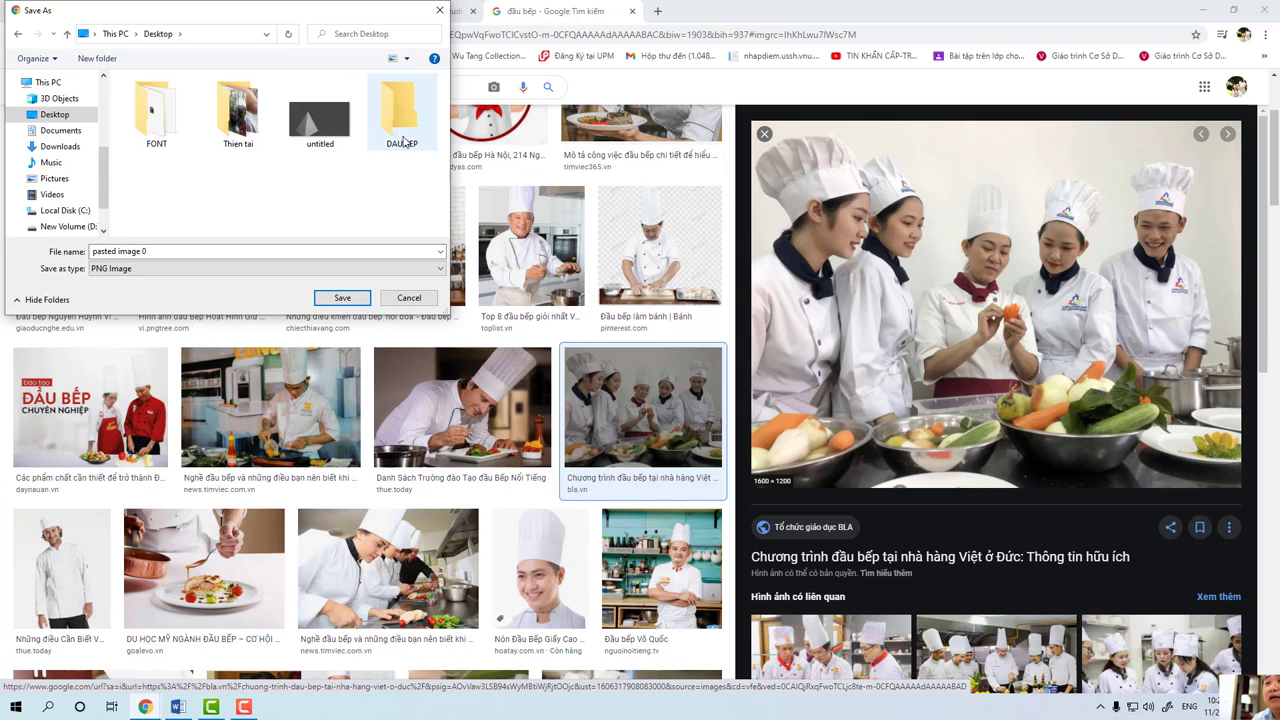
Save the photo as pasted image 0.png inside DAU BEP and return to Word.
double_click(400, 122)
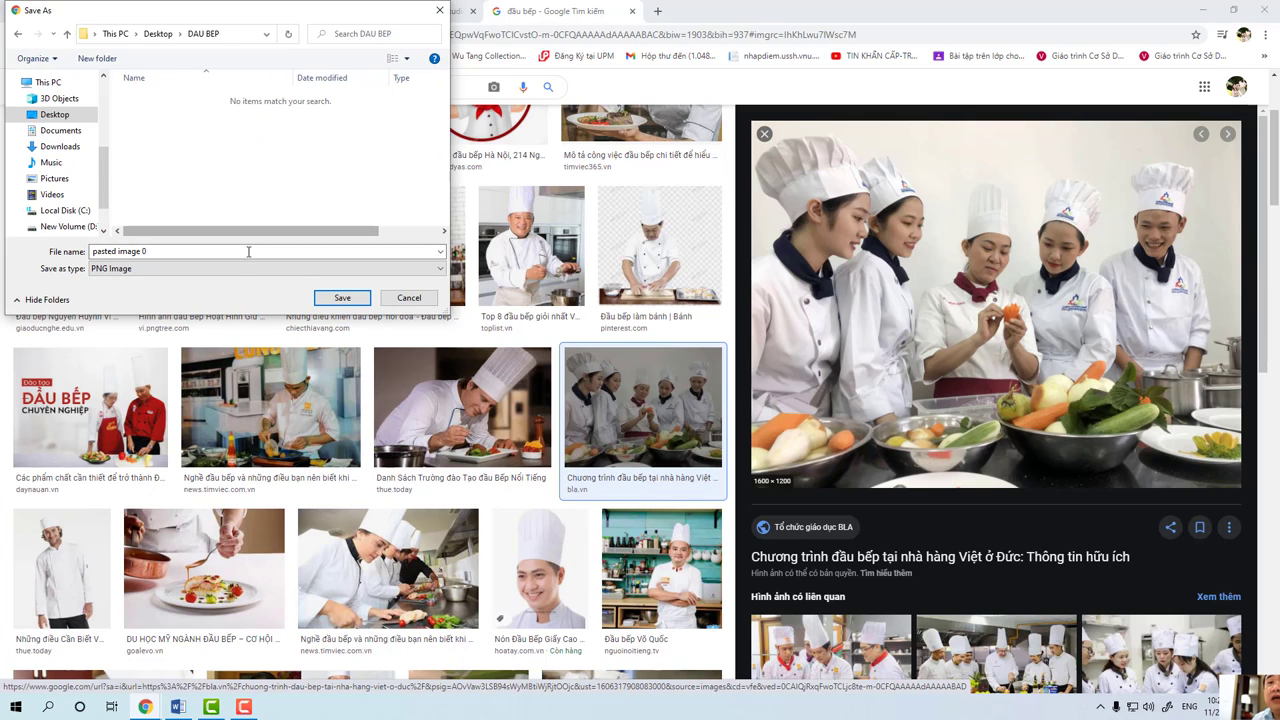
left_click(322, 295)
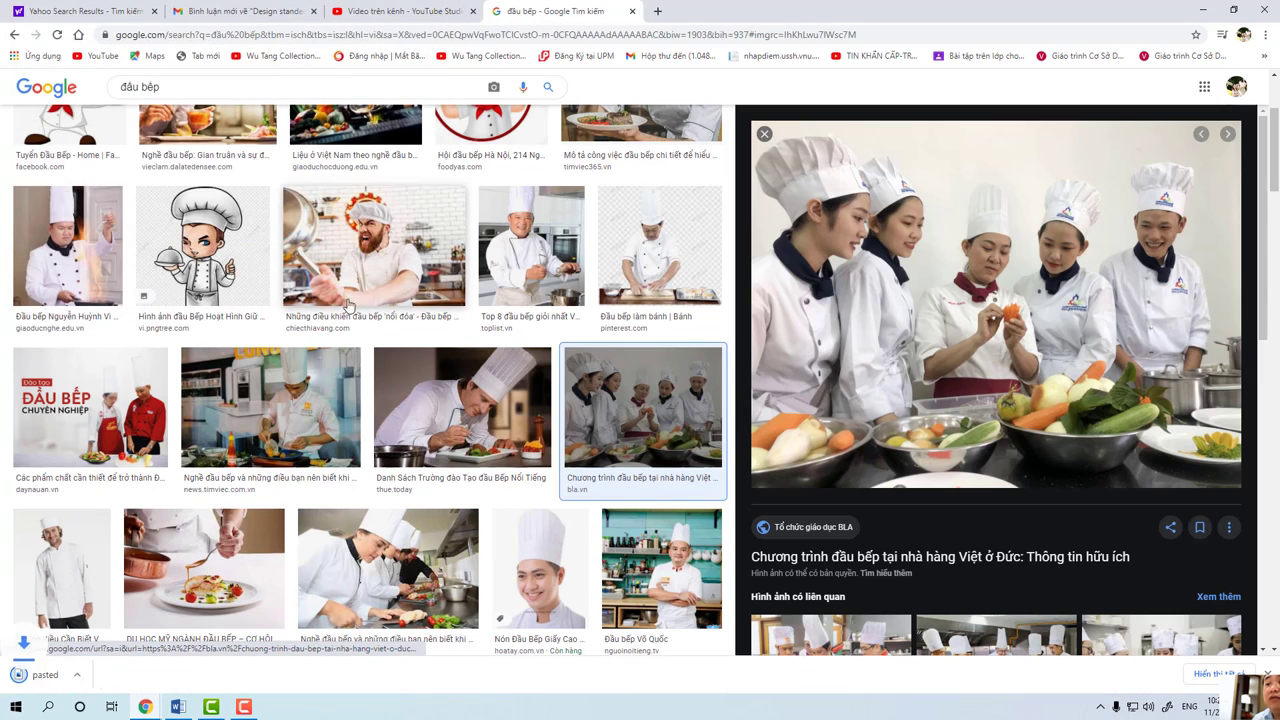
left_click(178, 709)
Give the curved top shape a picture fill using Desktop\DAU BEP\pasted image 0.
left_click(388, 221)
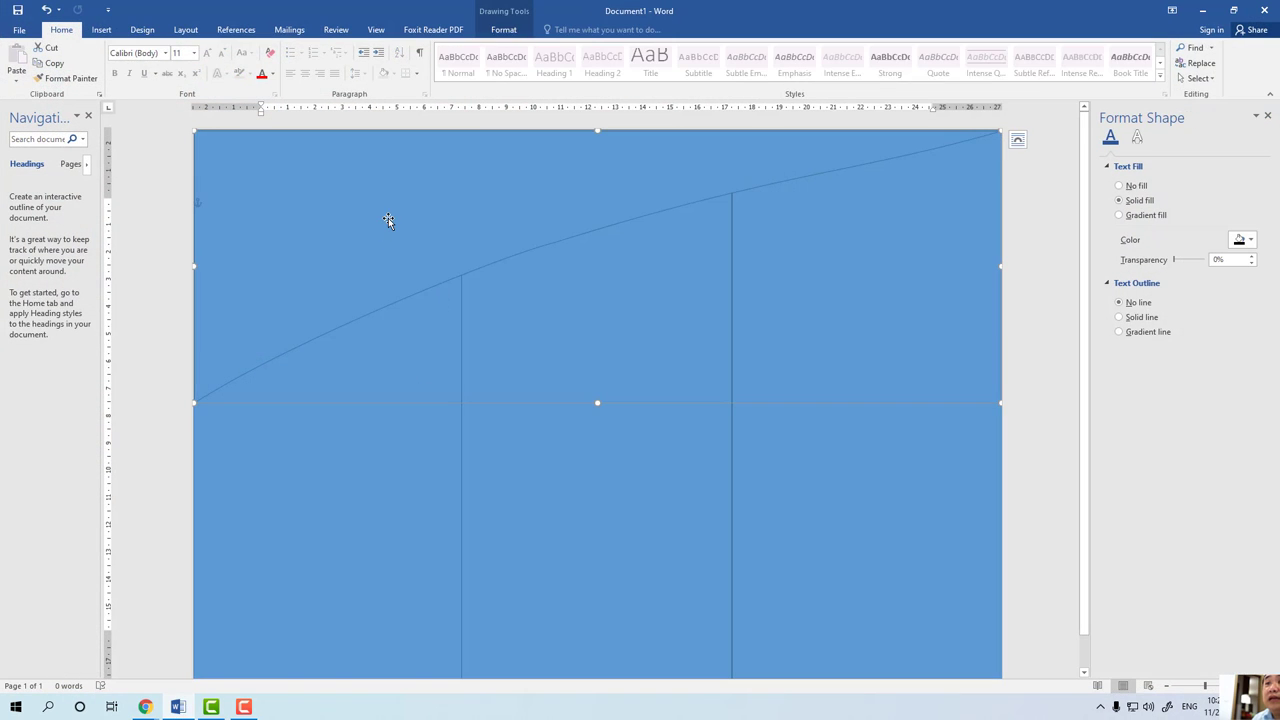
left_click(1122, 233)
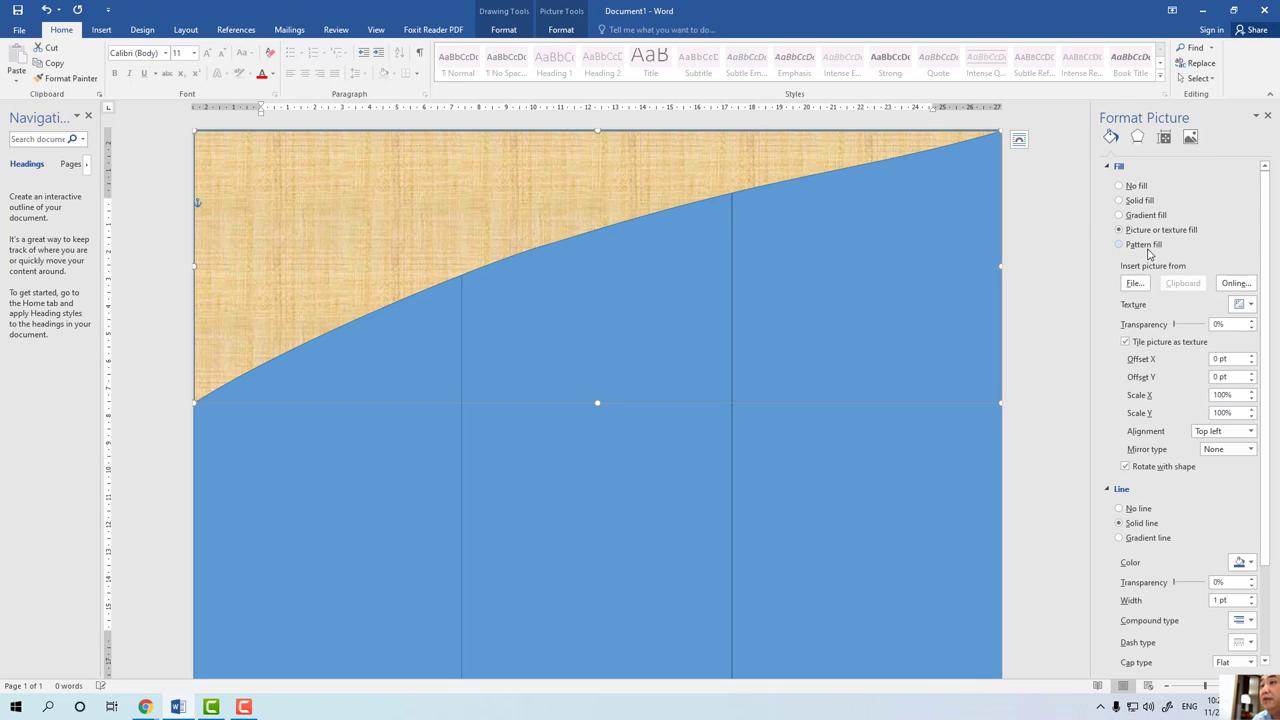
left_click(1135, 284)
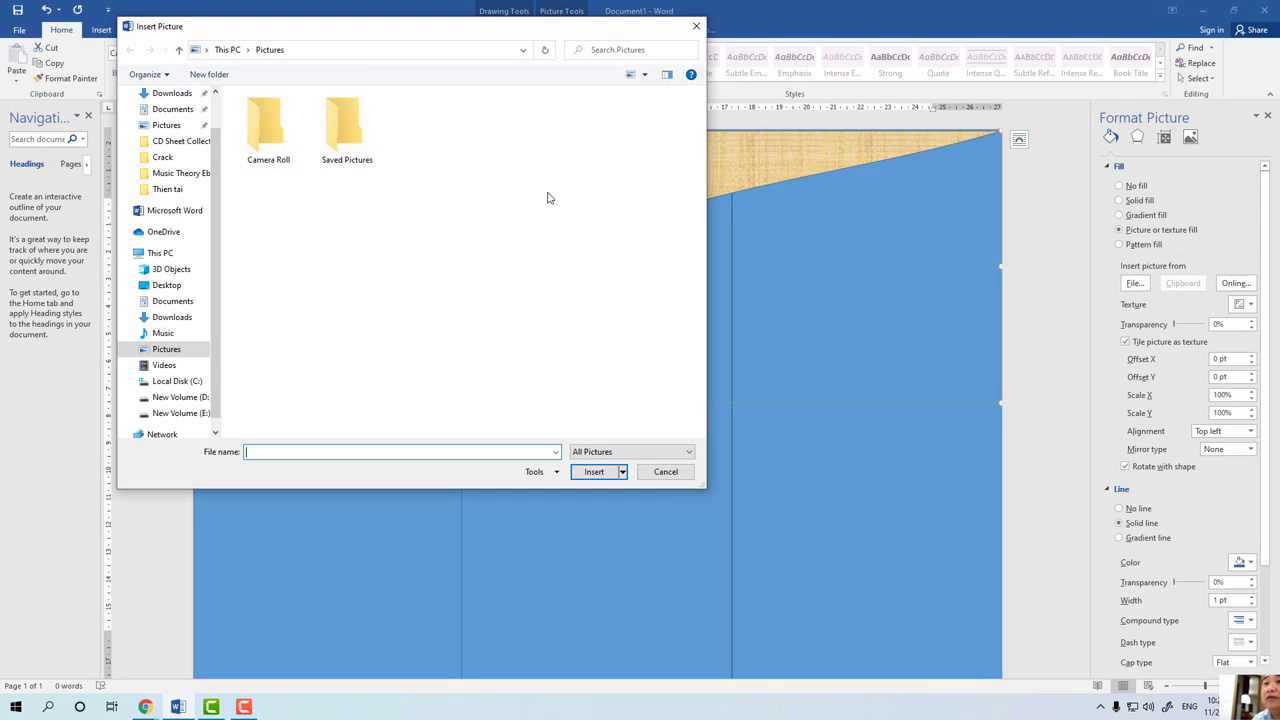
scroll(168, 135, "up", 2)
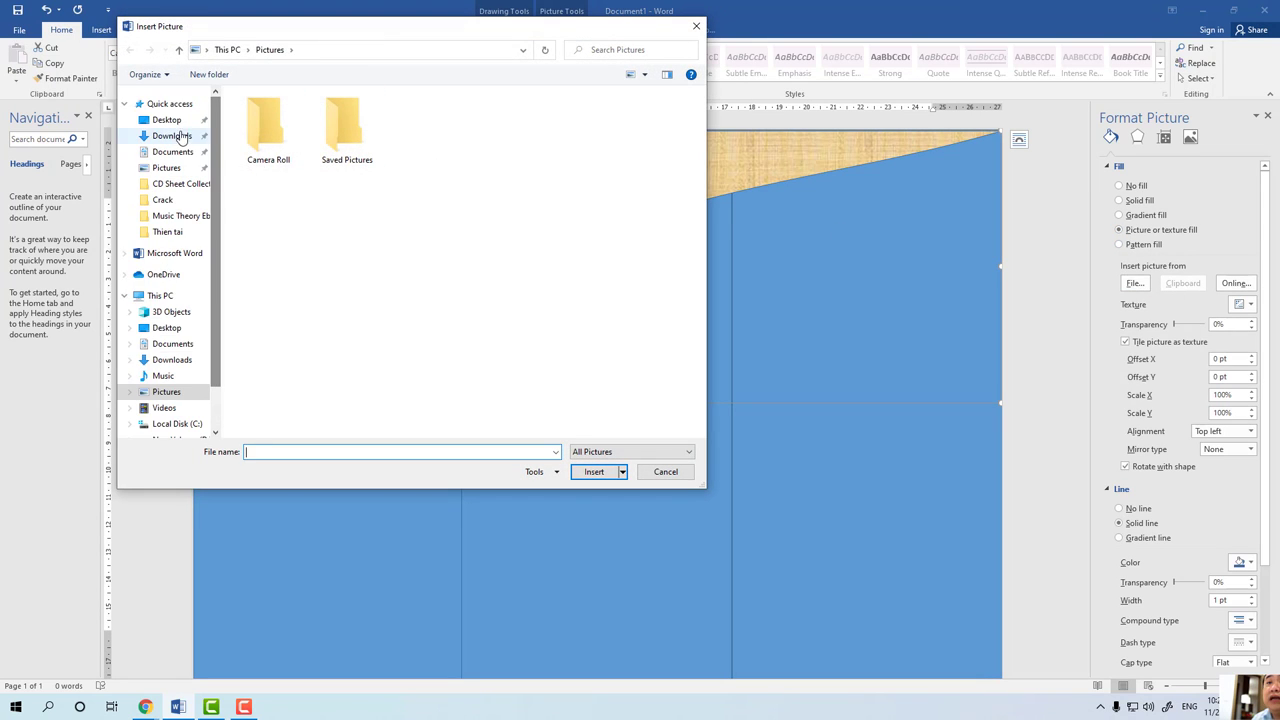
left_click(168, 120)
double_click(266, 125)
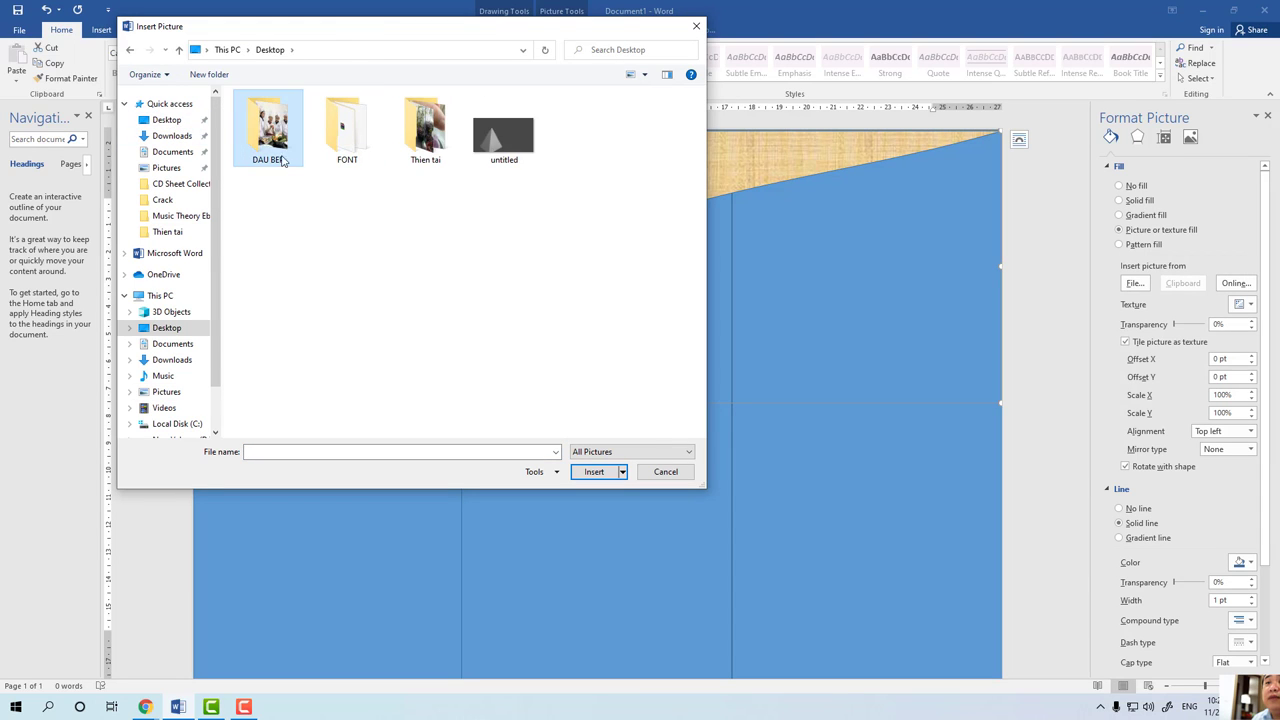
double_click(266, 130)
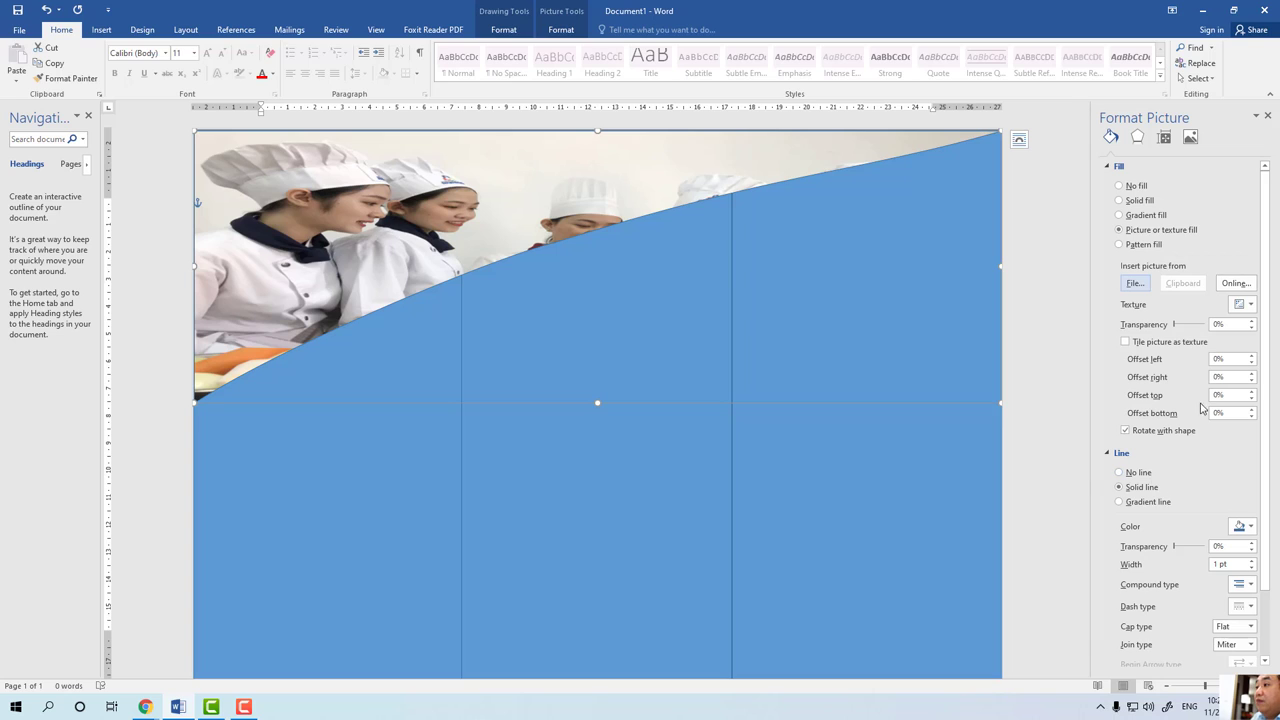
Set the chef photo fill's right offset to 36%.
left_click(1251, 381)
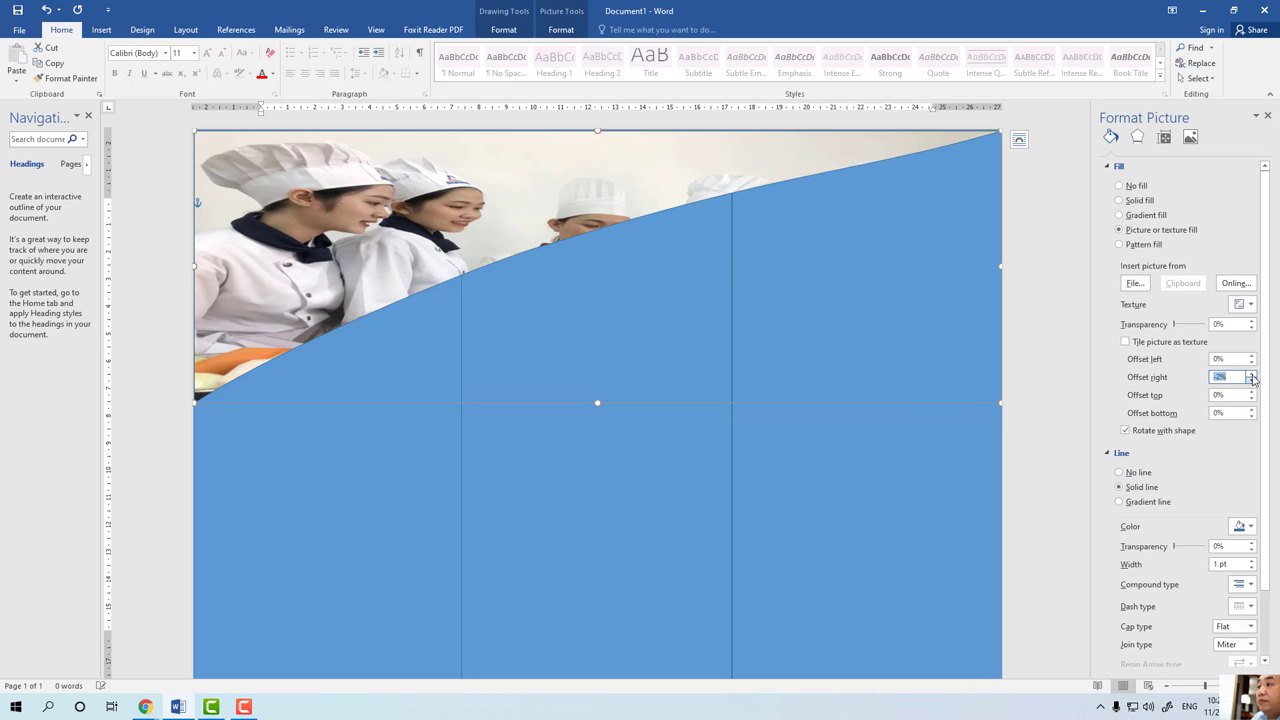
left_click(1251, 374)
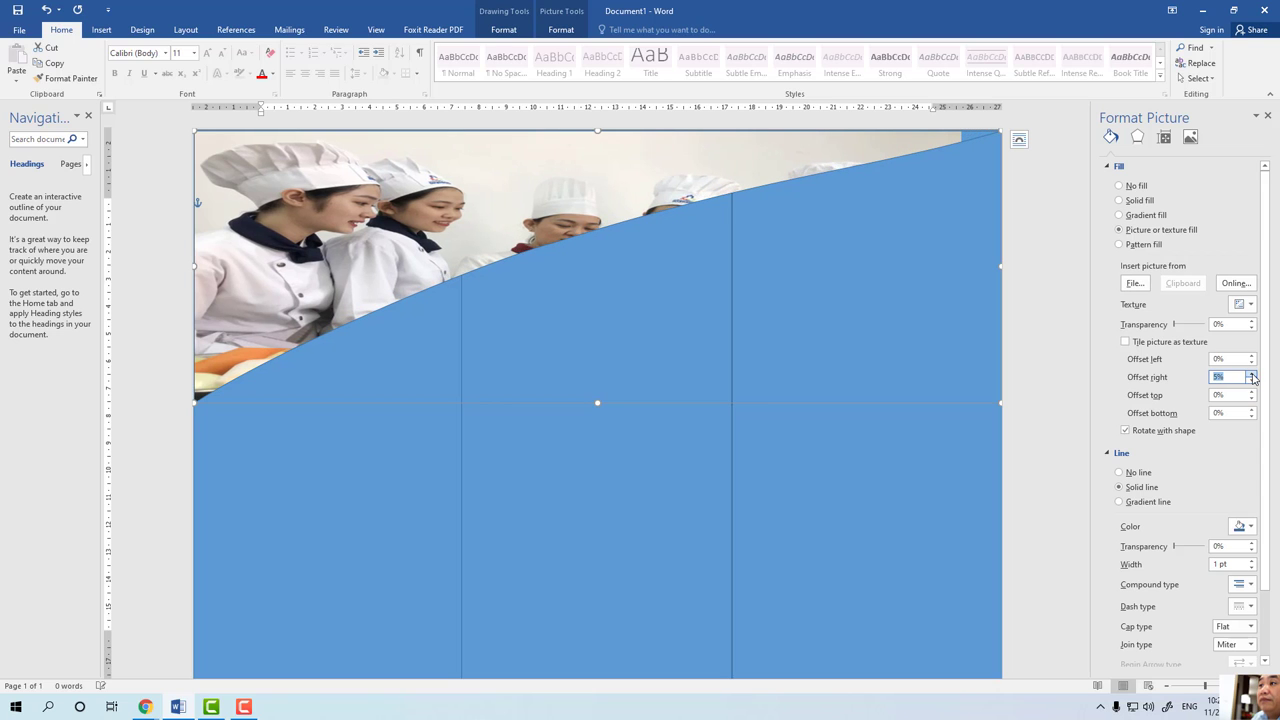
left_click(1251, 374)
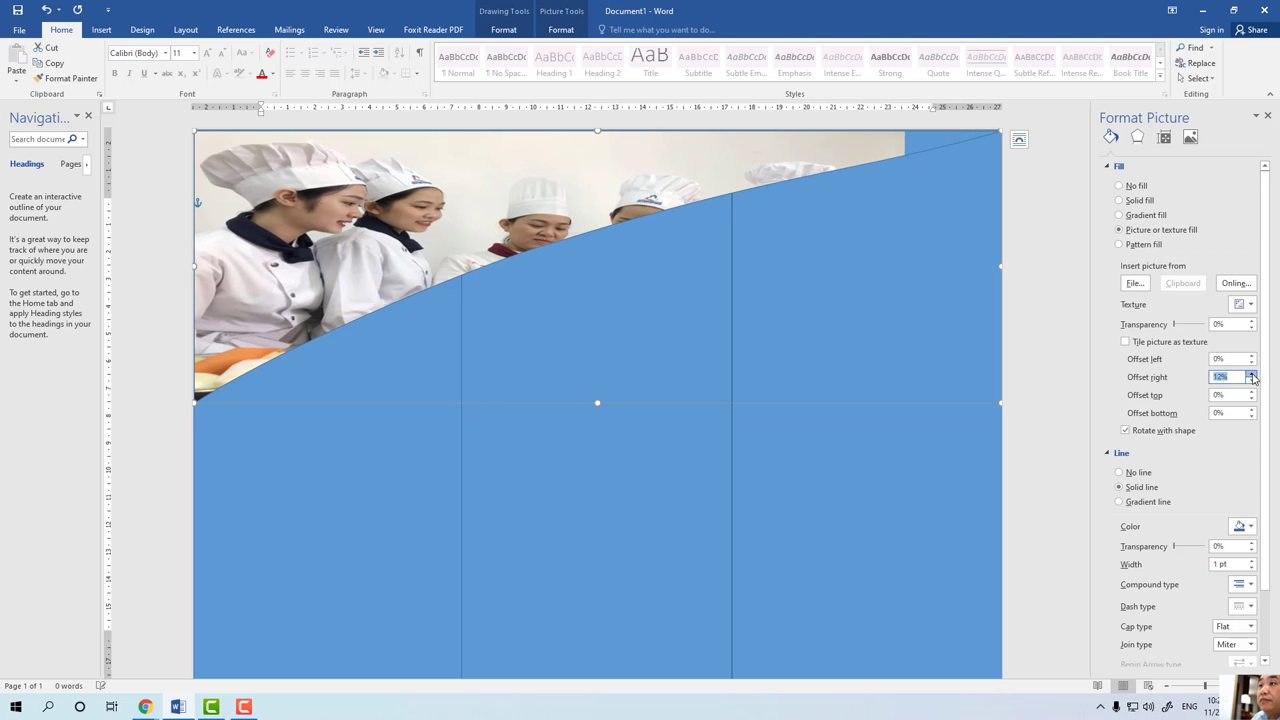
left_click(1251, 374)
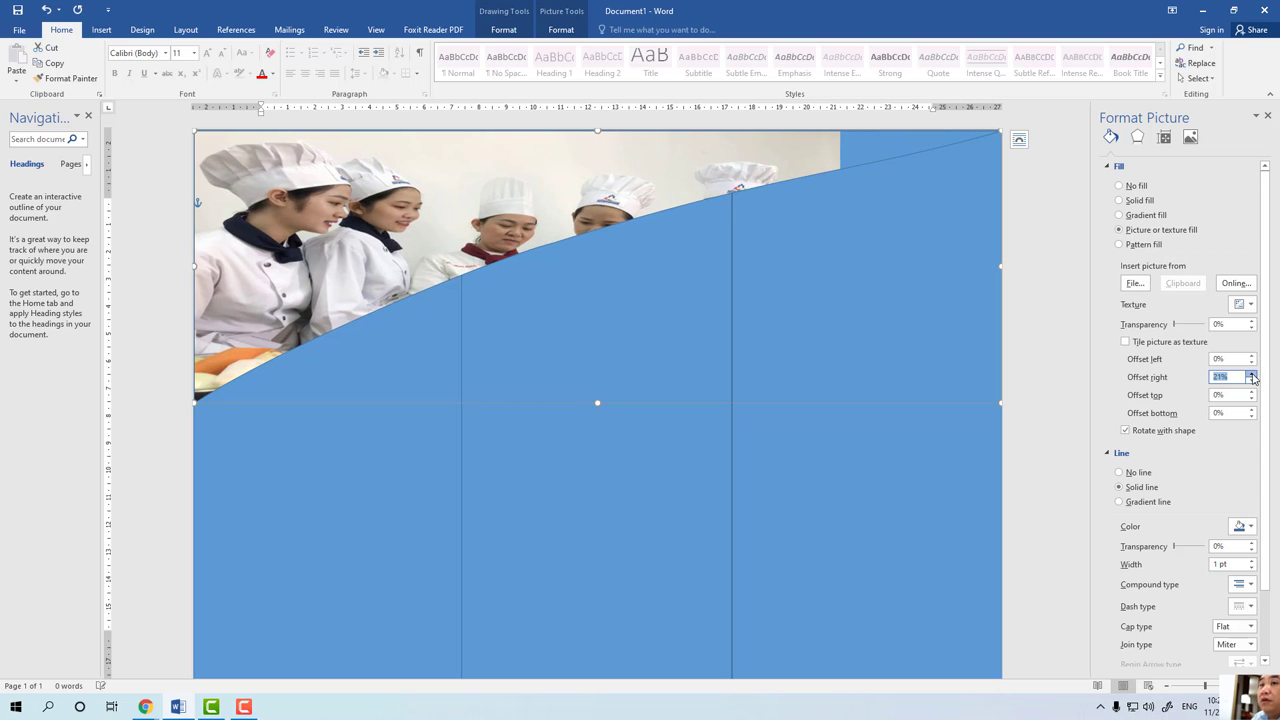
left_click(1251, 374)
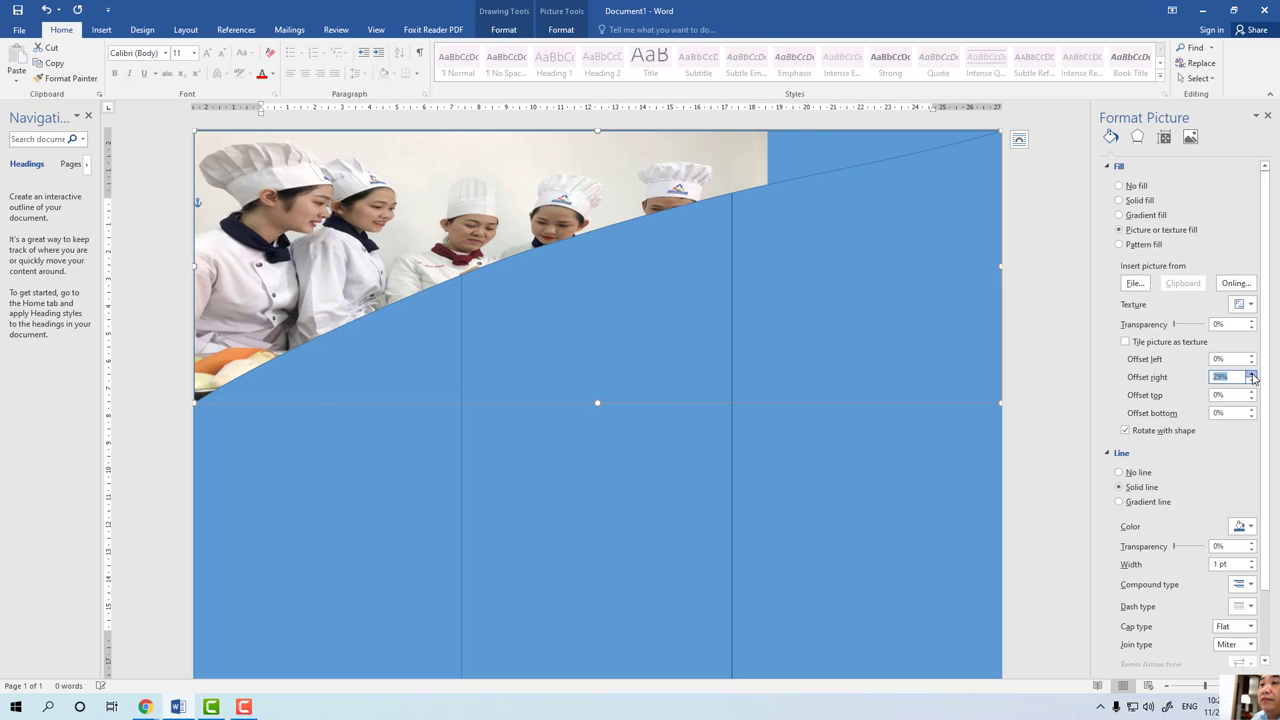
left_click(1251, 375)
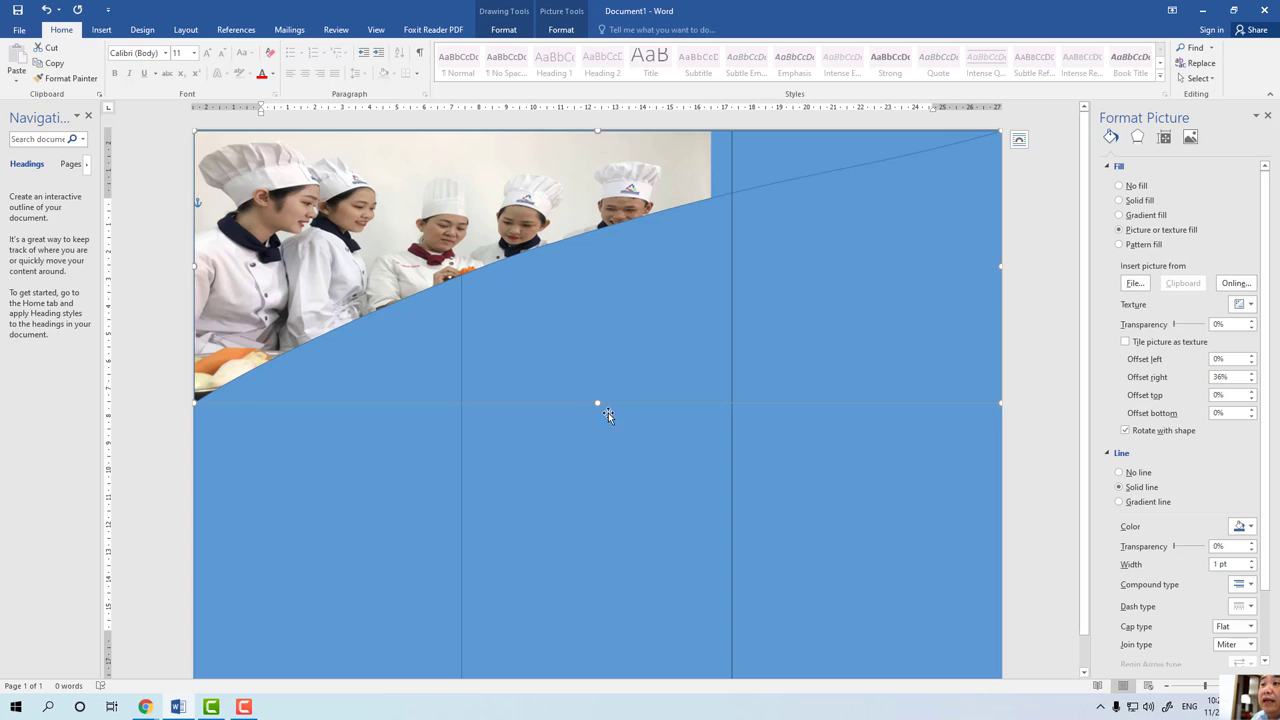
Make the photo shape slightly taller, trying tile and texture options but keeping the stretched fill.
mouse_move(997, 403)
left_mouse_down()
mouse_move(1081, 432)
mouse_move(1262, 451)
mouse_move(1279, 523)
mouse_move(1194, 360)
left_mouse_up()
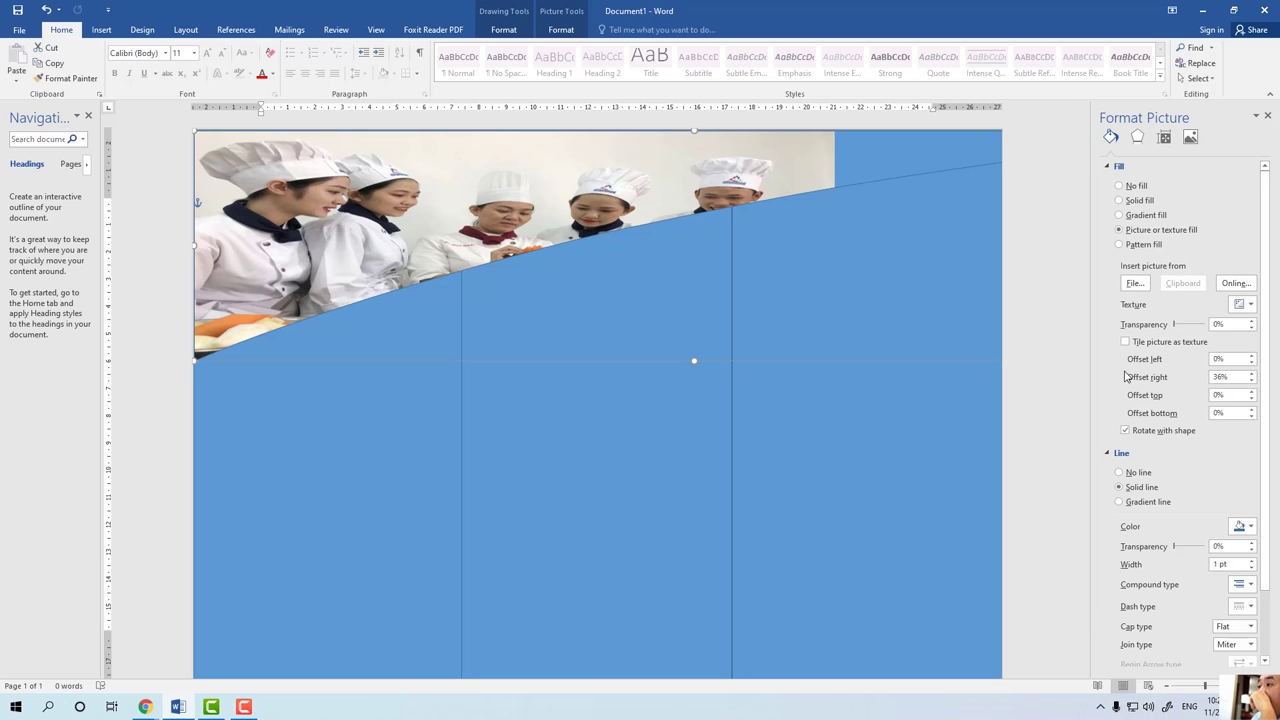
left_click(1126, 343)
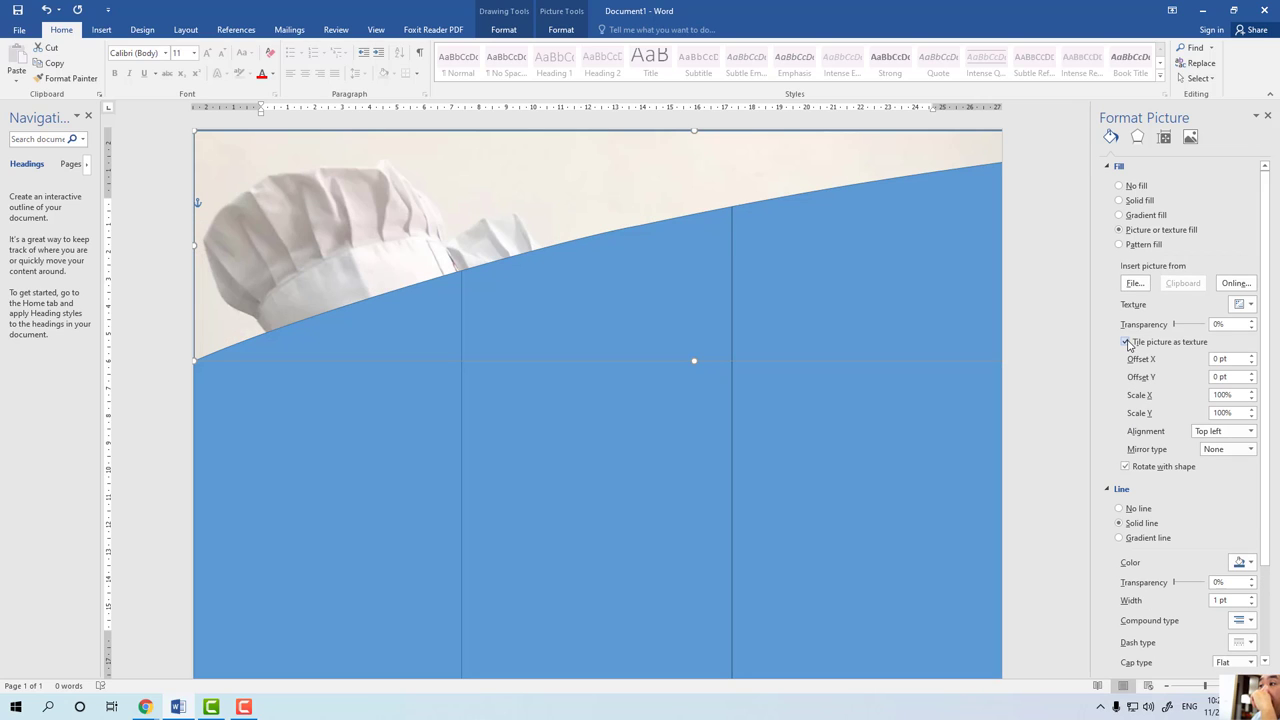
left_click(1126, 343)
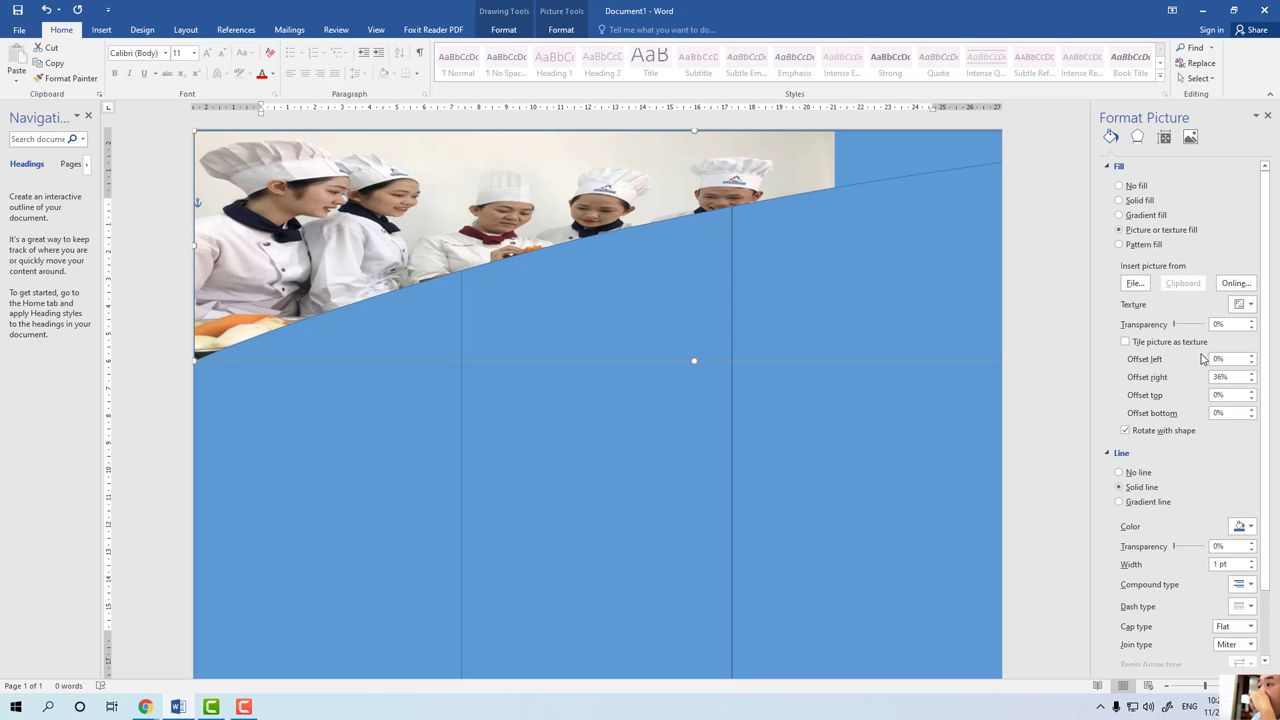
left_click(1247, 306)
left_click(1107, 289)
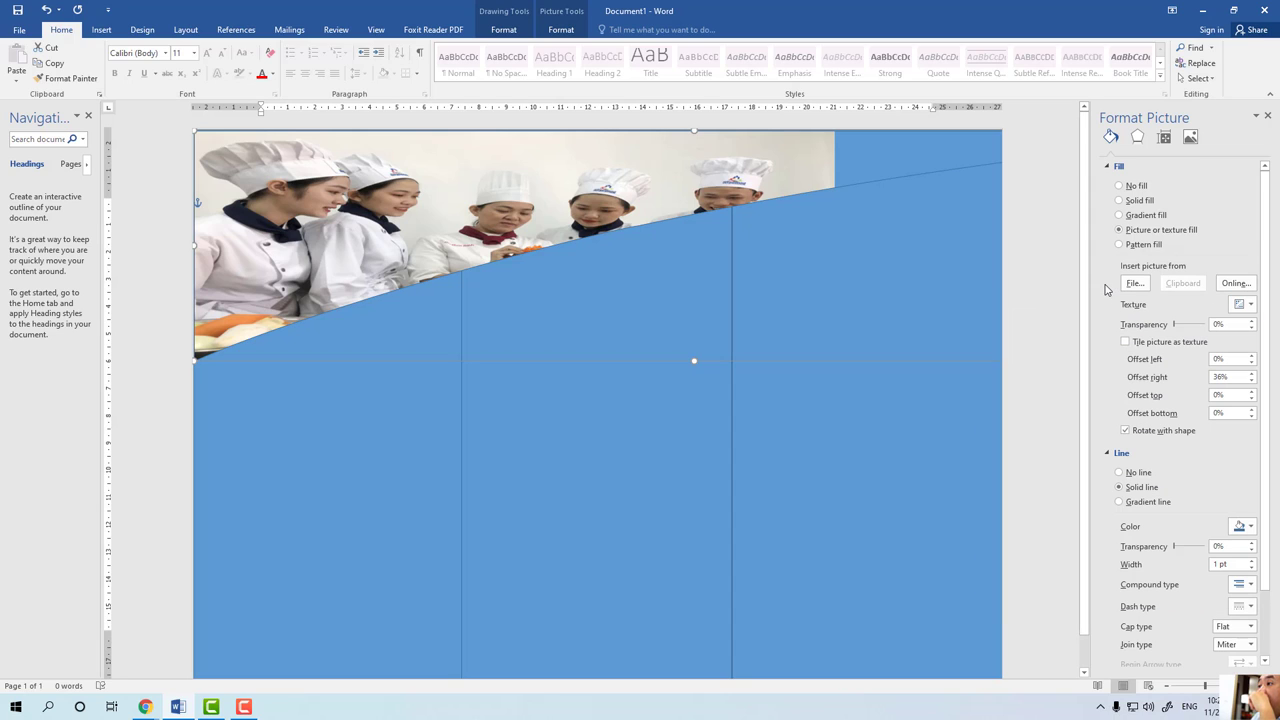
scroll(1150, 480, "down", 1)
scroll(1150, 490, "down", 2)
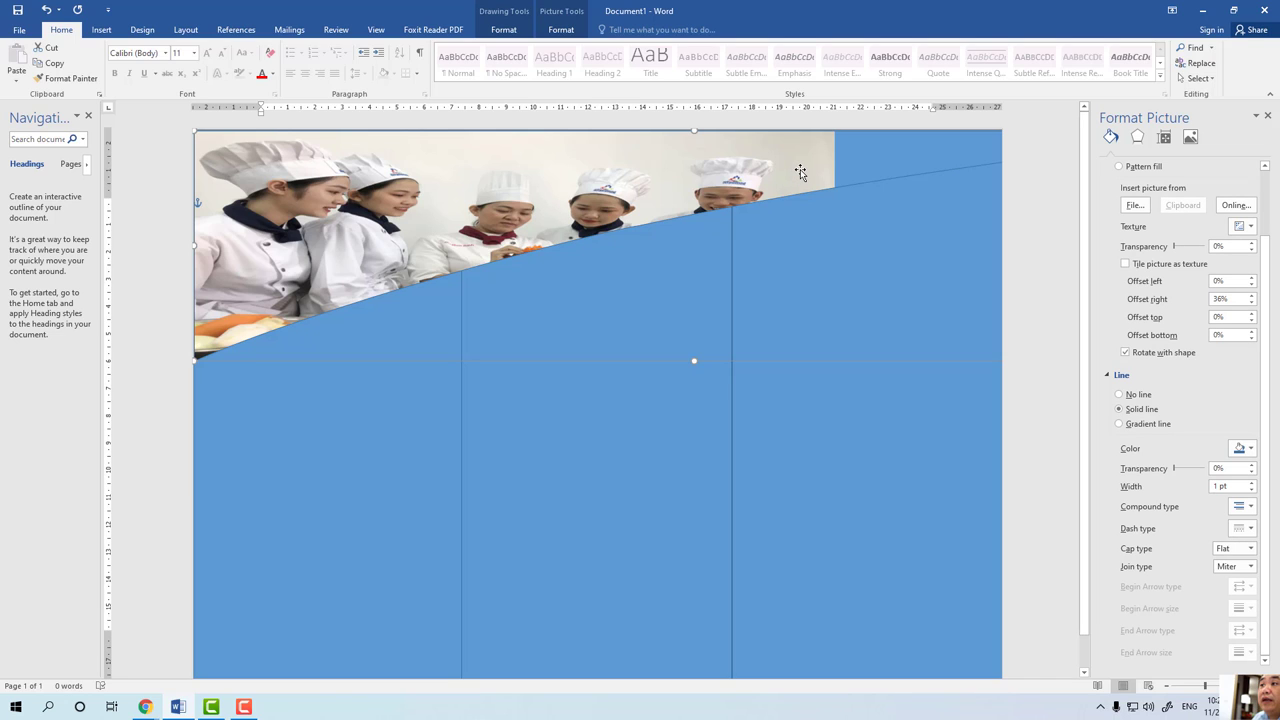
Make the shape's height relative to the Top Margin, nudge it right, then bring up Chrome.
right_click(675, 171)
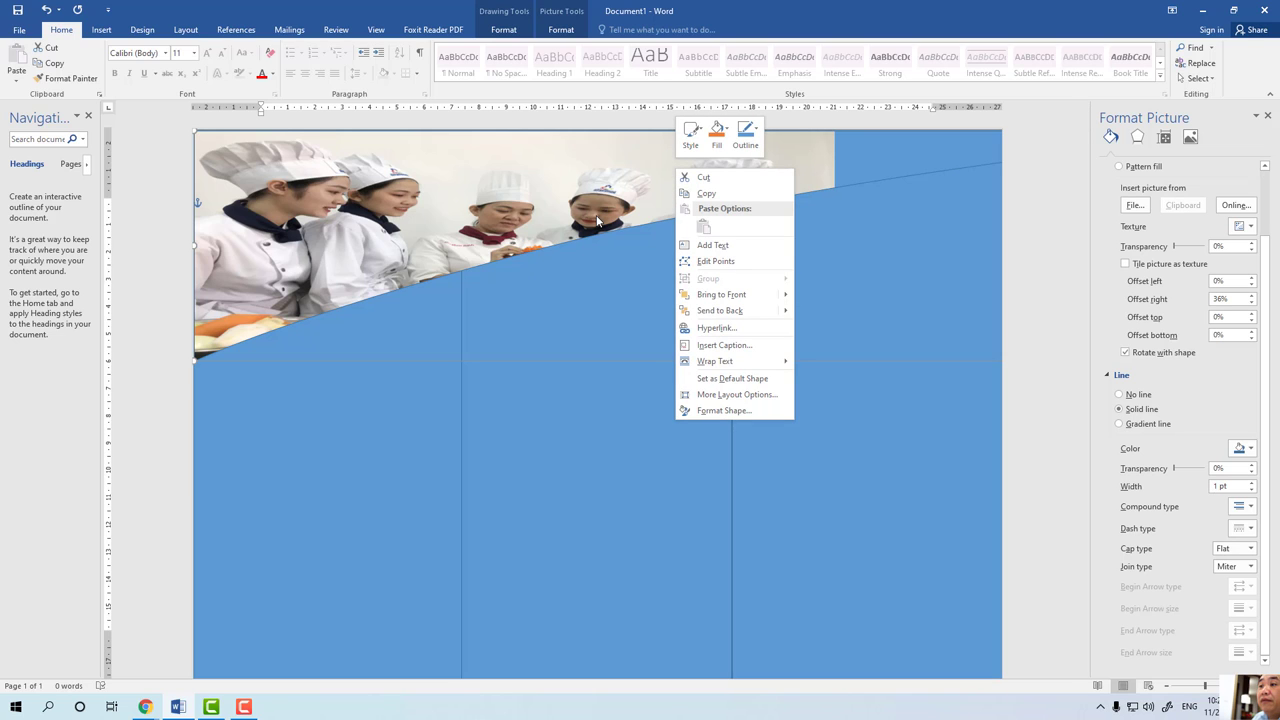
left_click(713, 394)
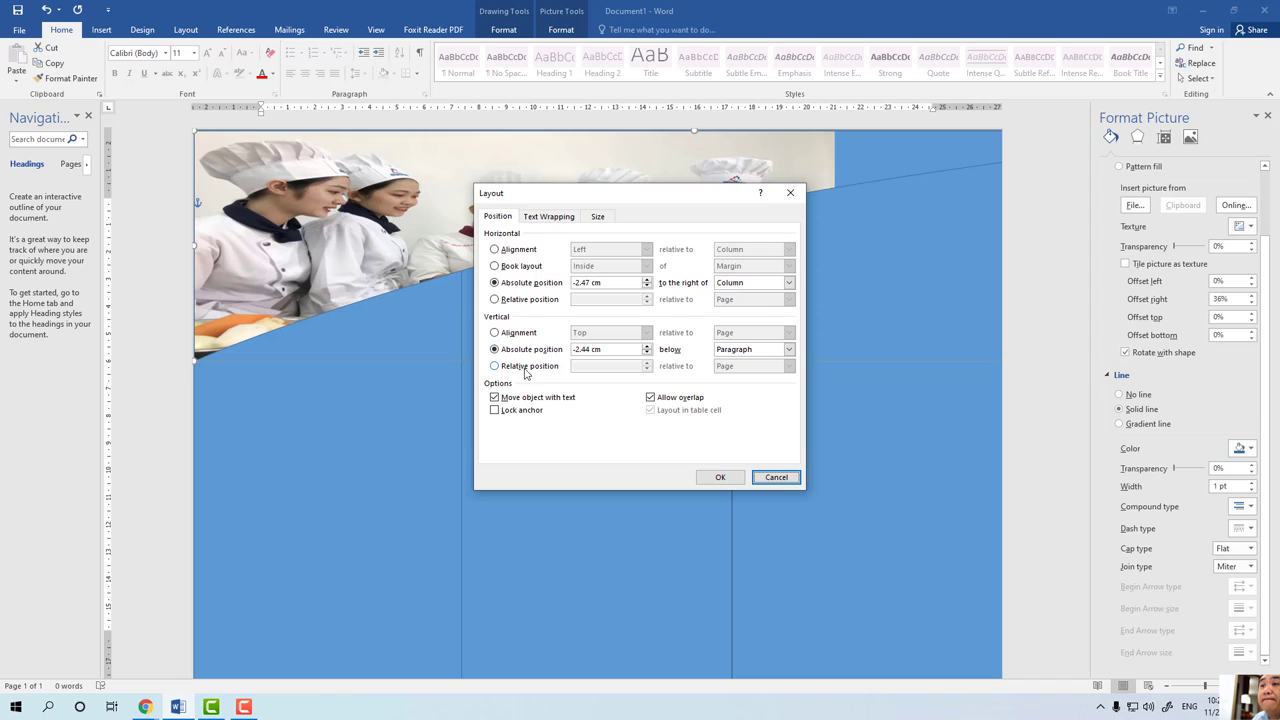
left_click(541, 218)
left_click(590, 220)
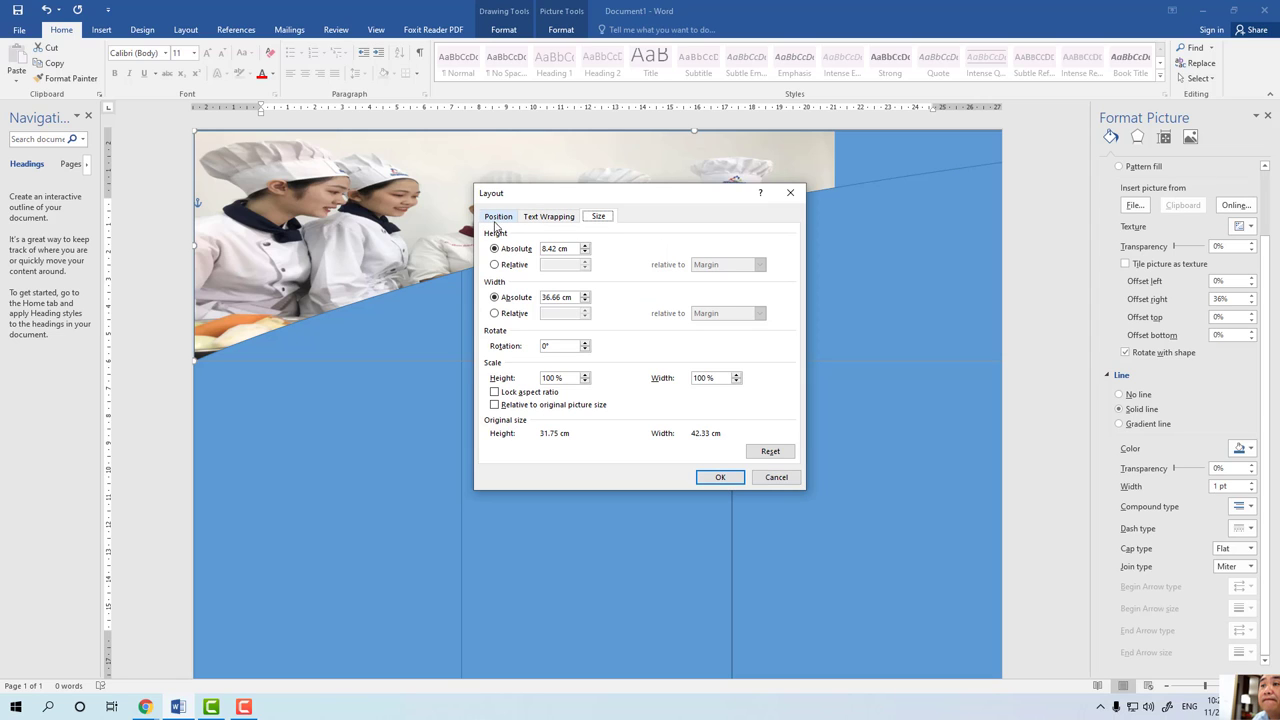
left_click(499, 265)
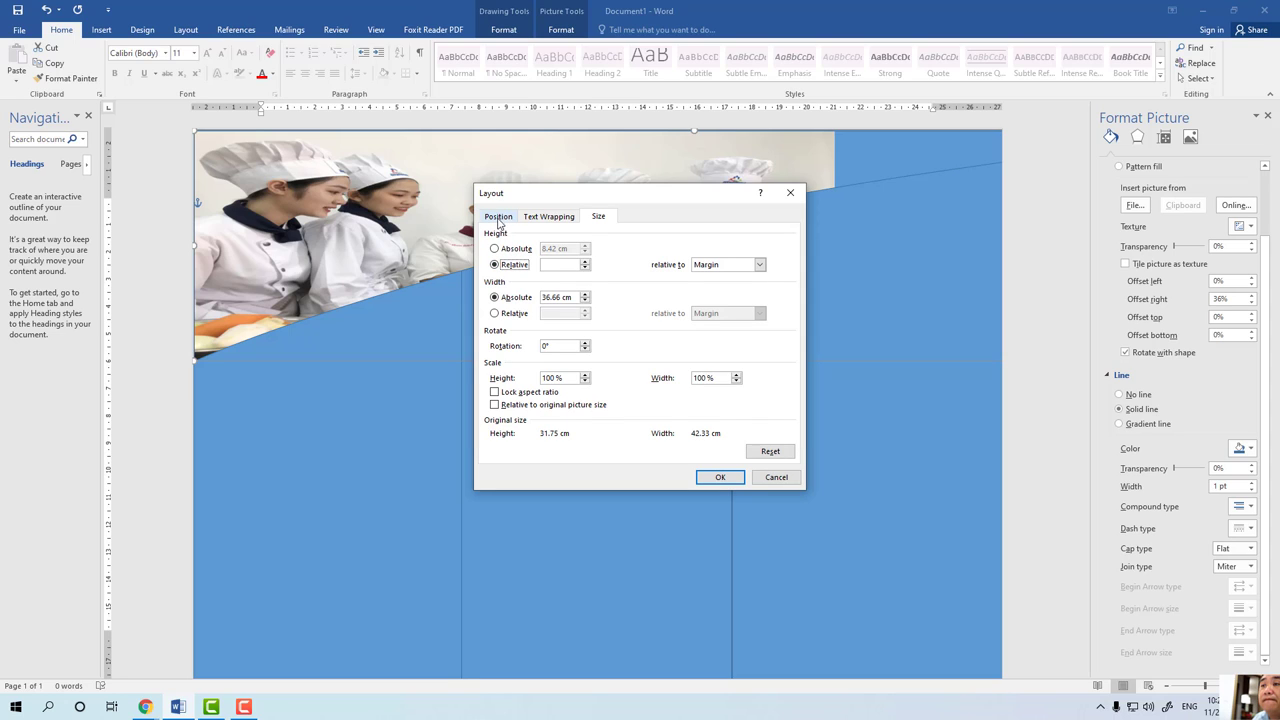
left_click(760, 265)
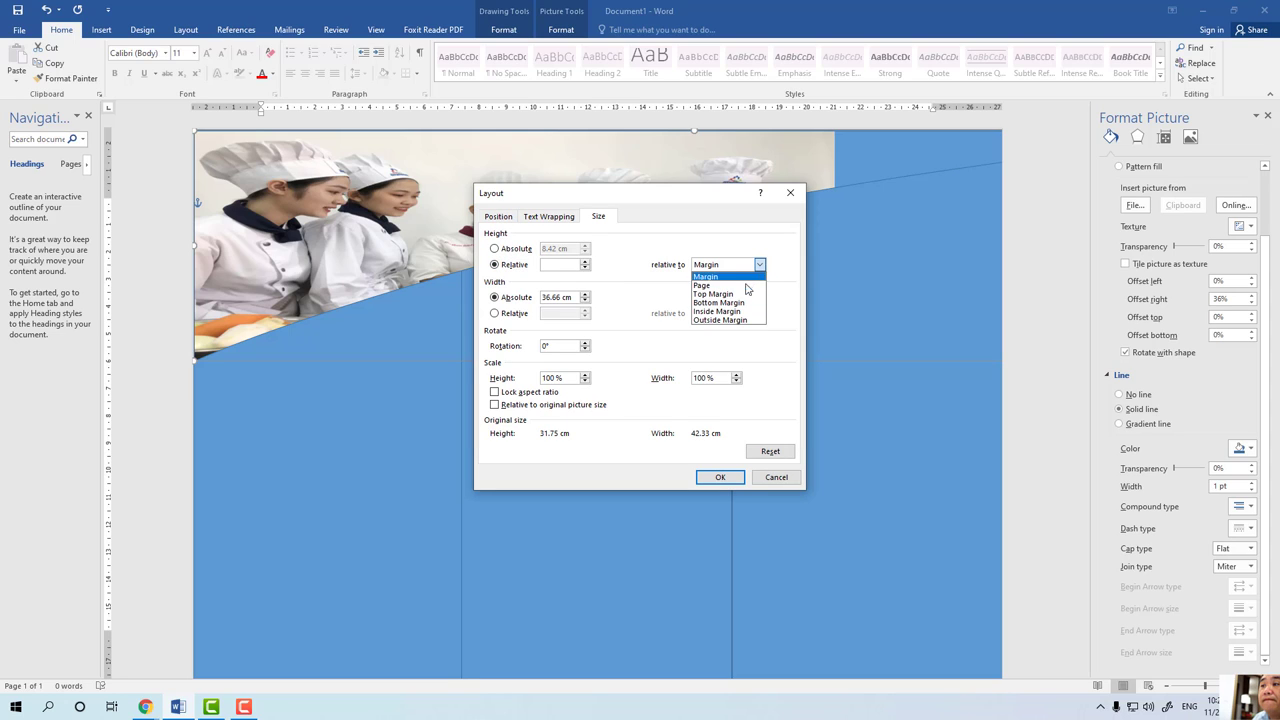
left_click(740, 294)
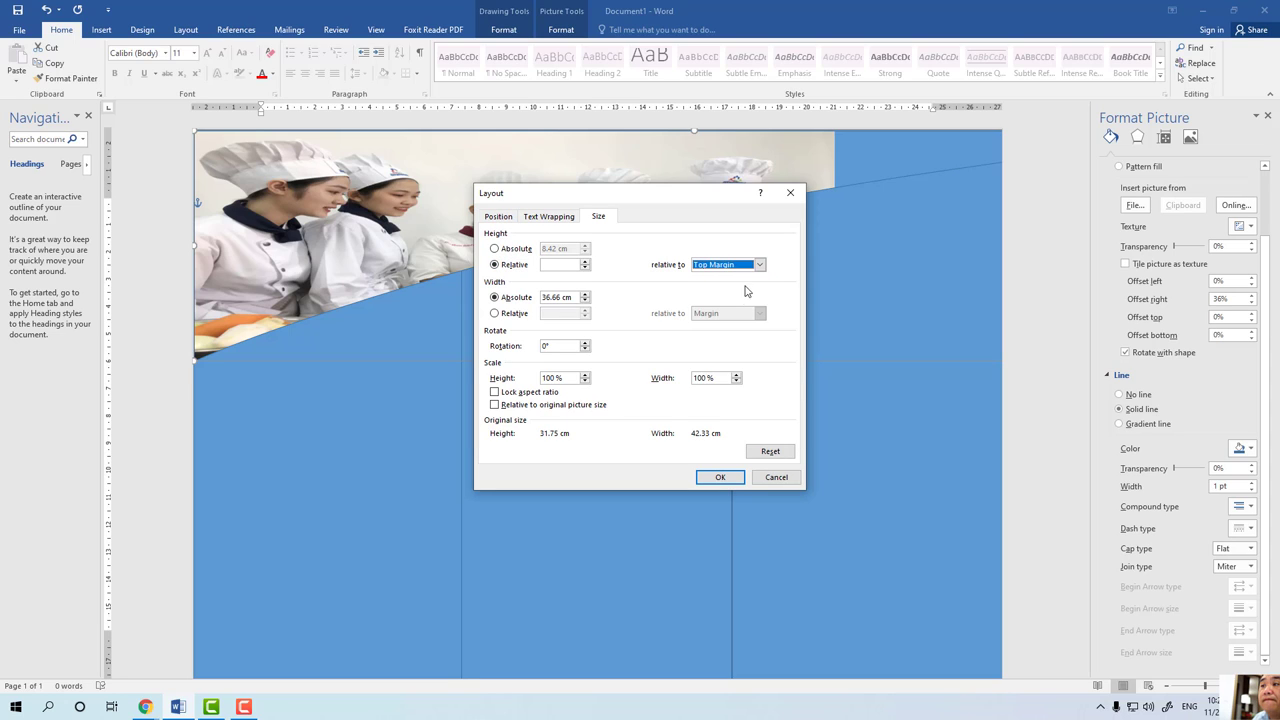
left_click(760, 265)
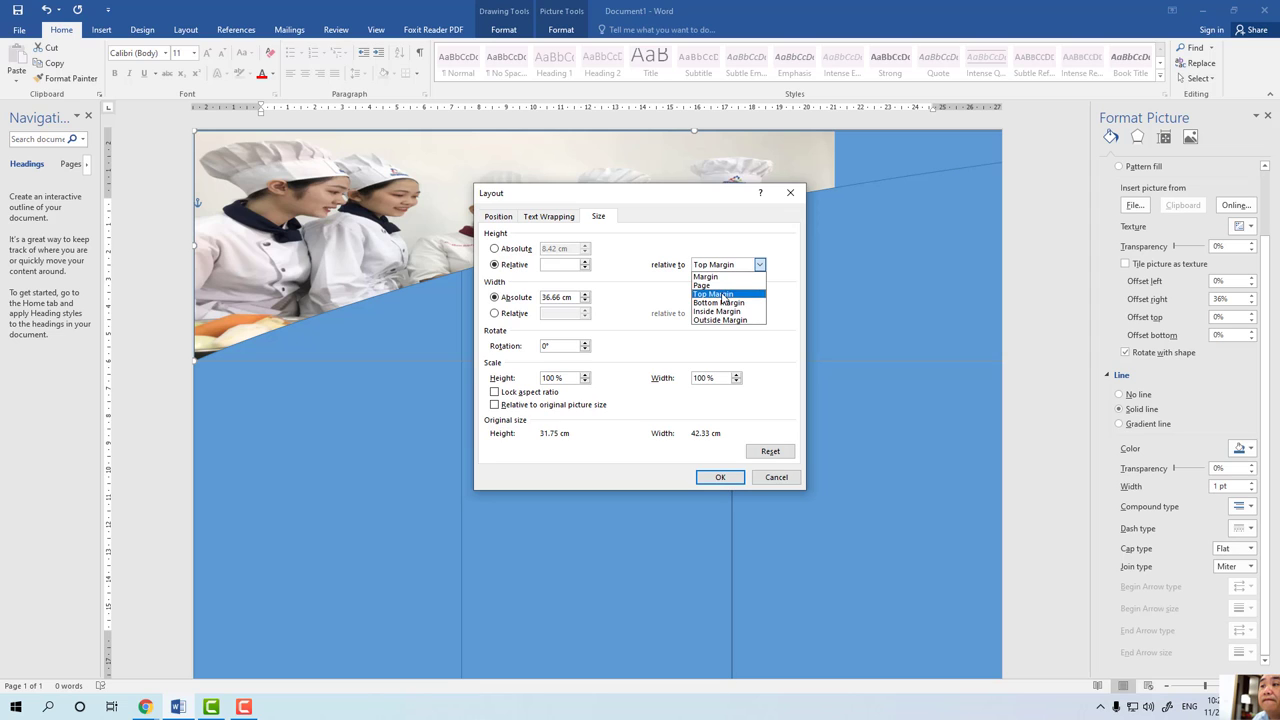
left_click(722, 294)
left_click(719, 478)
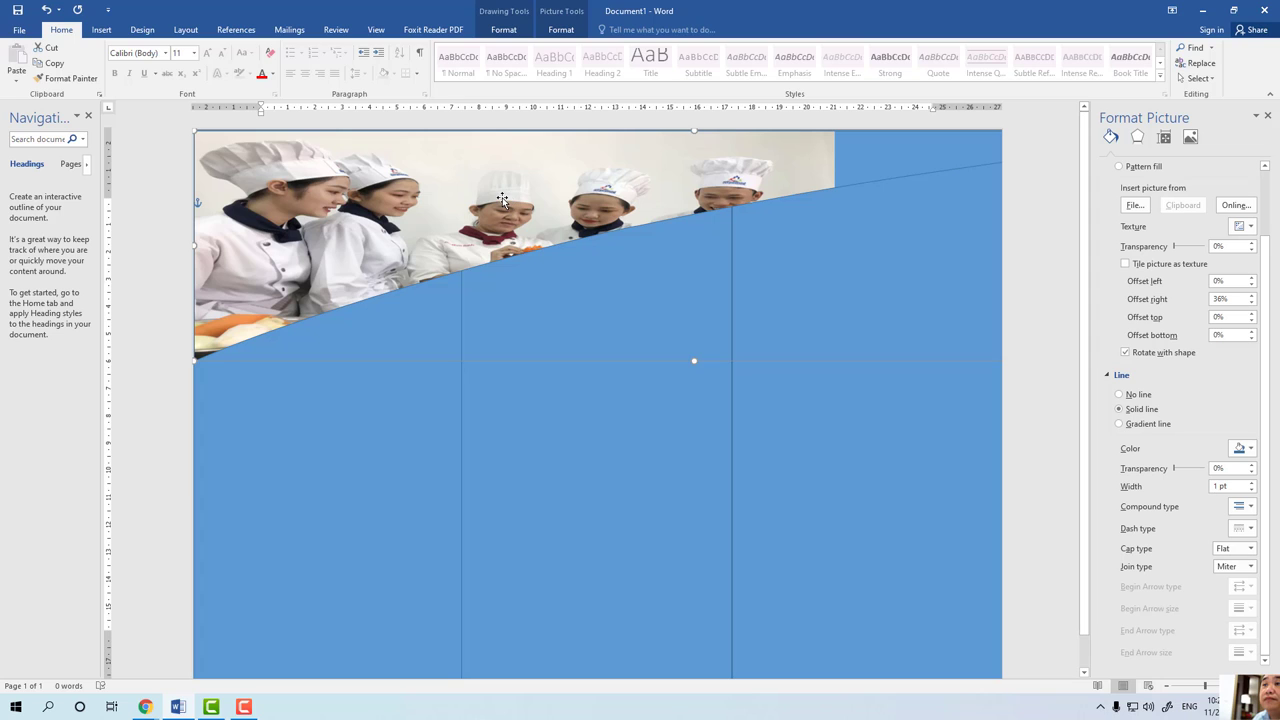
mouse_move(502, 197)
left_mouse_down()
mouse_move(513, 197)
mouse_move(499, 199)
left_mouse_up()
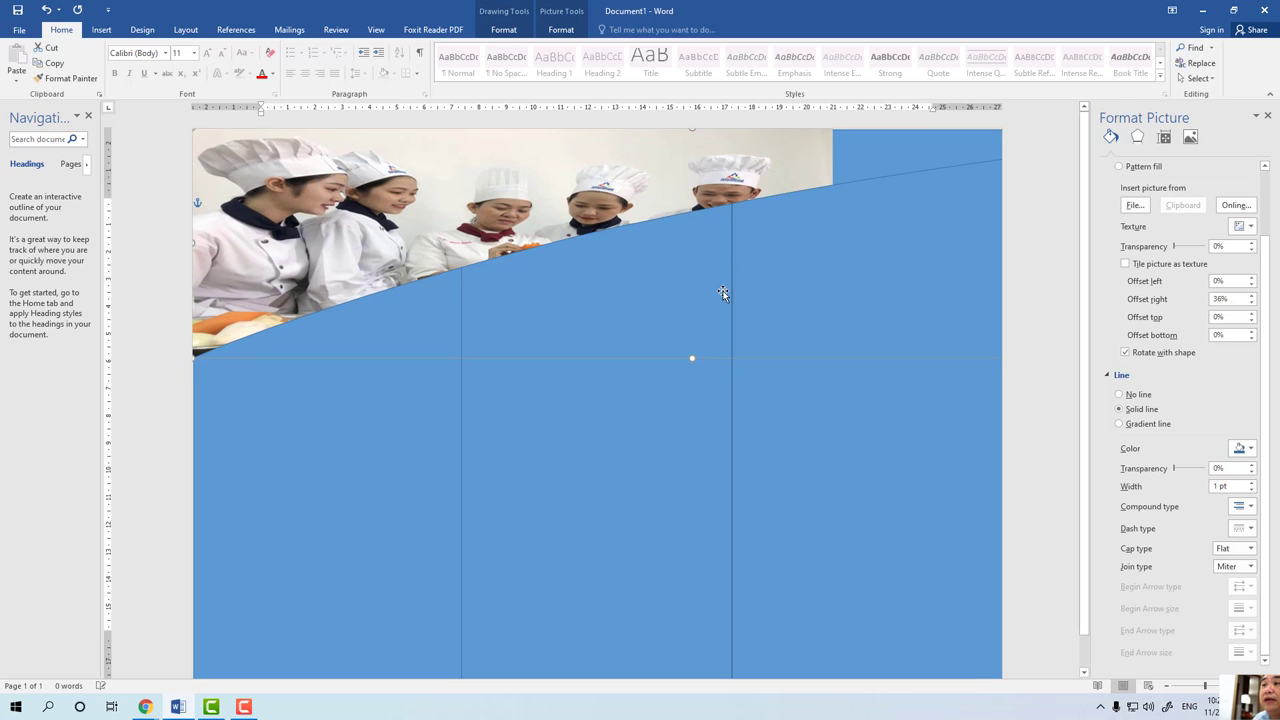
left_click(150, 708)
left_click(112, 658)
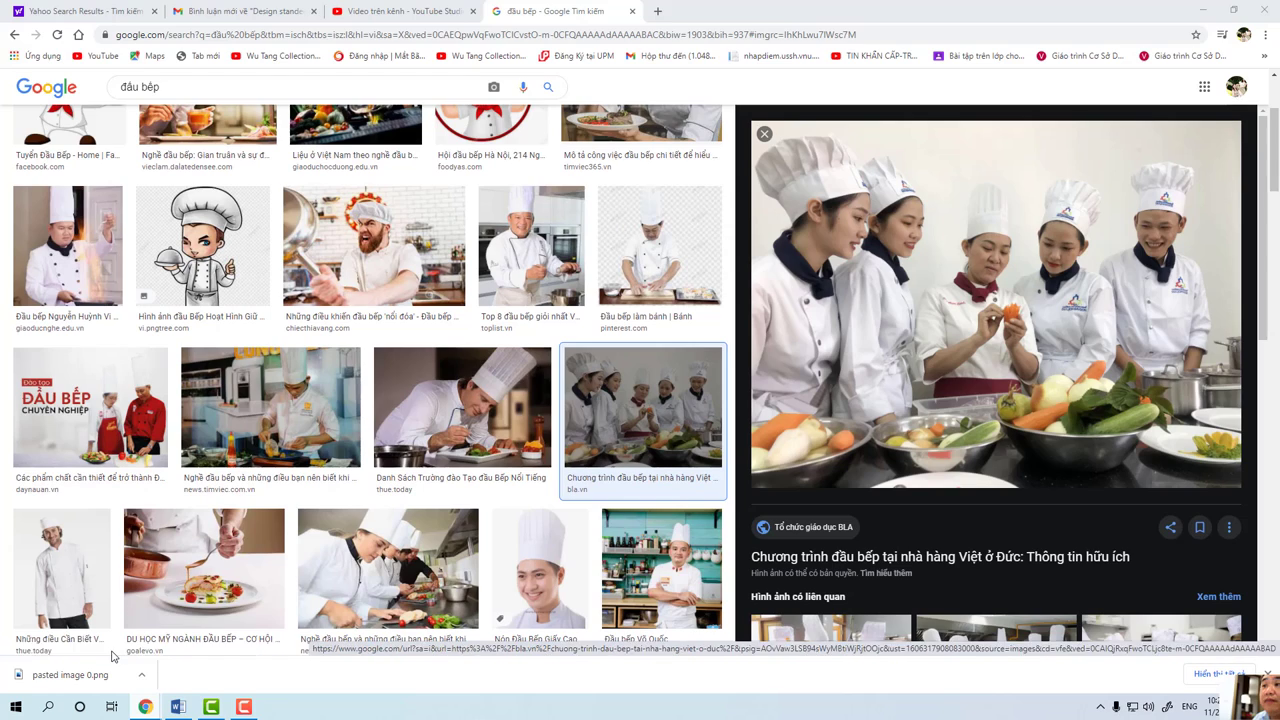
scroll(857, 417, "down", 3)
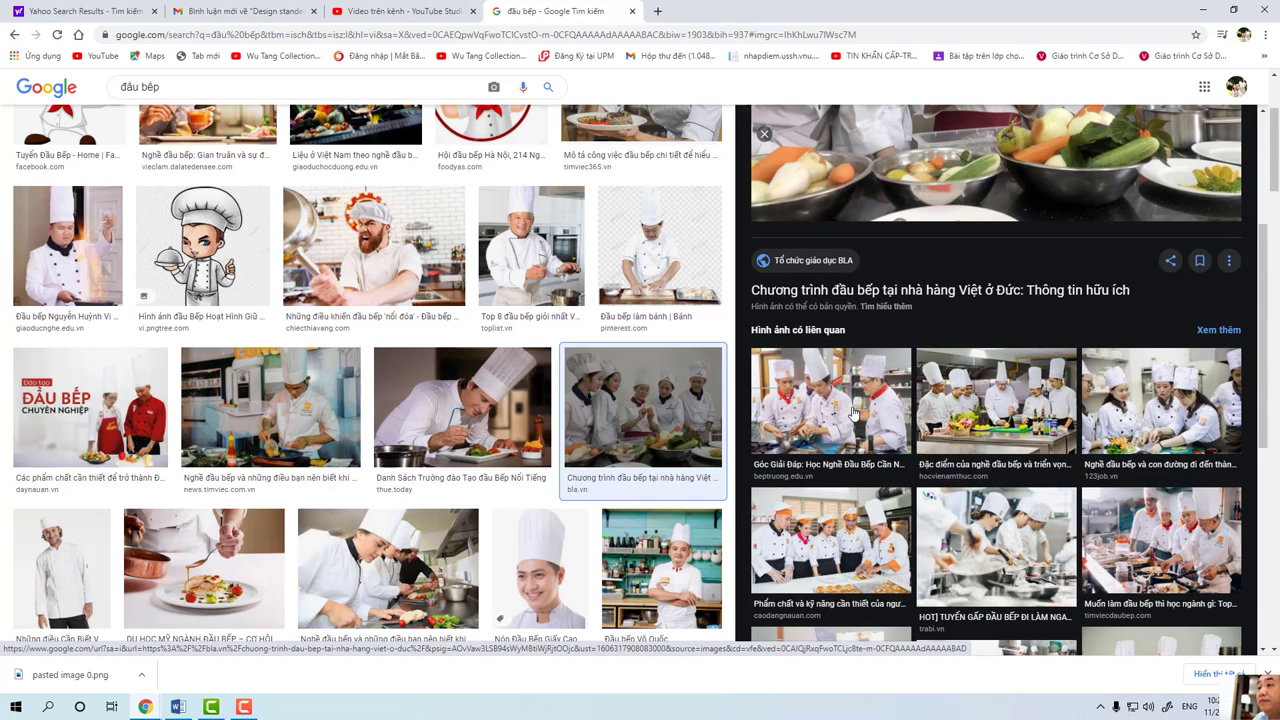
scroll(848, 412, "down", 1)
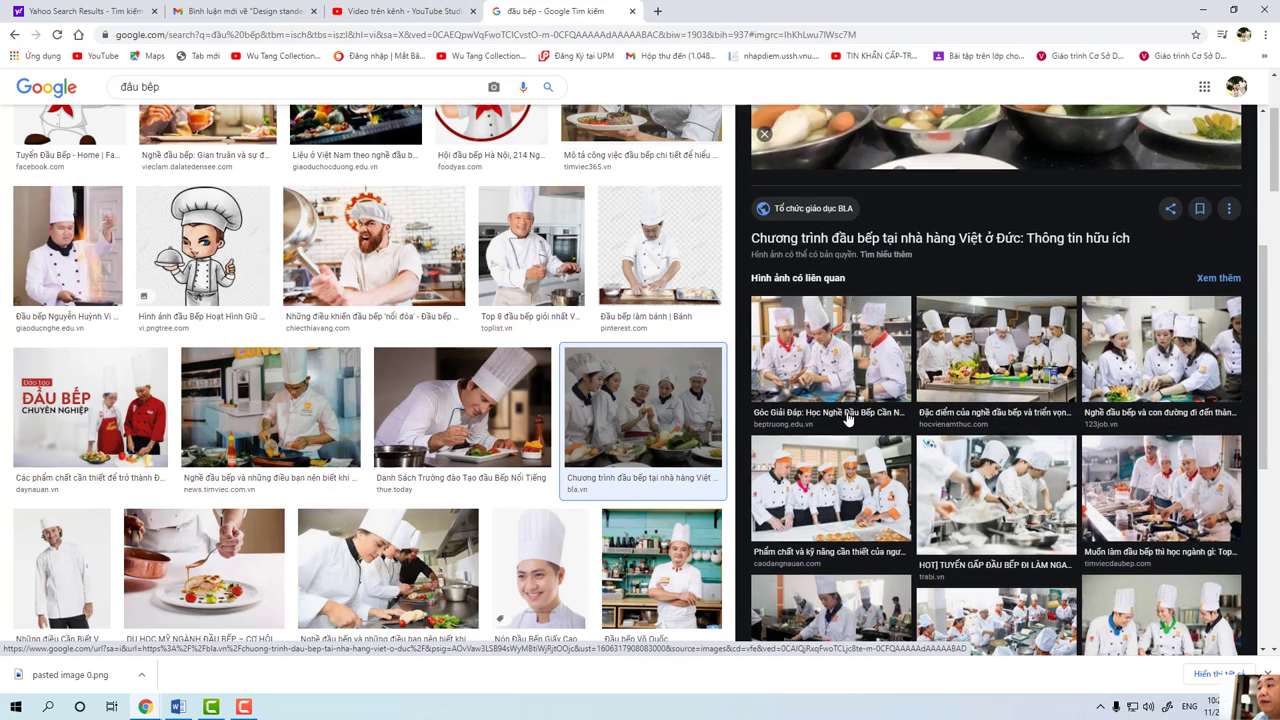
scroll(850, 400, "down", 1)
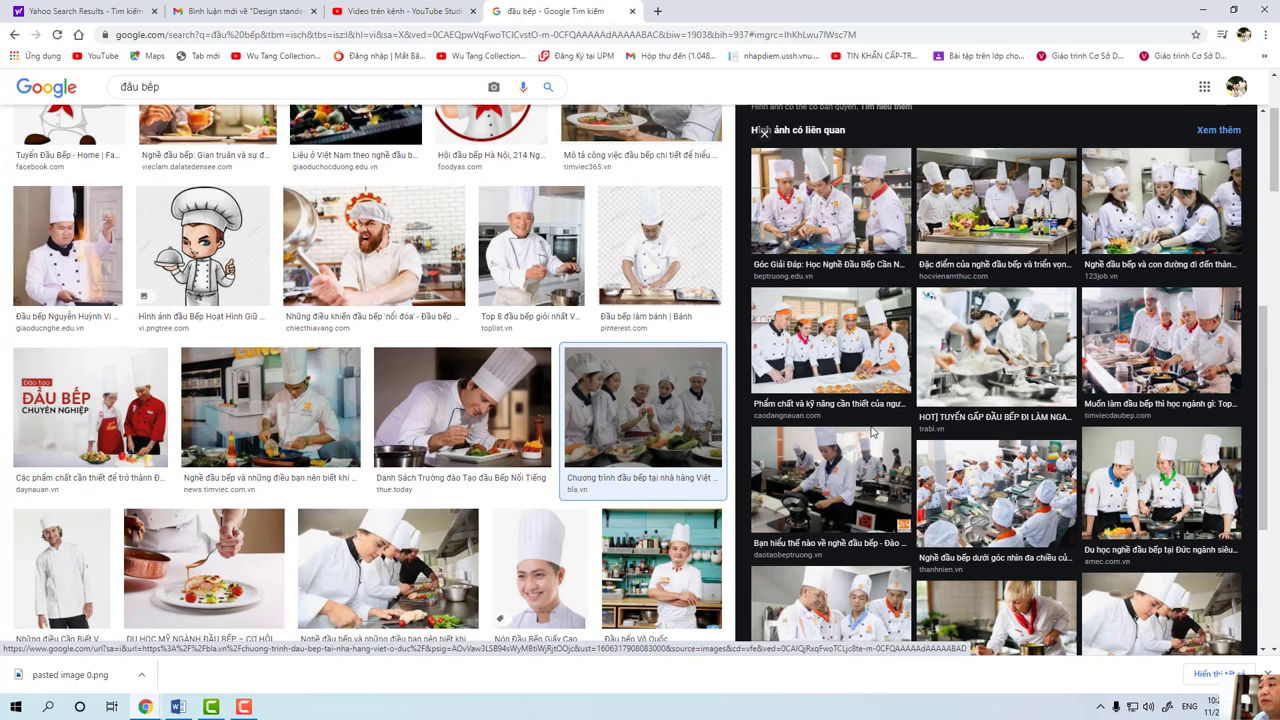
scroll(880, 415, "down", 1)
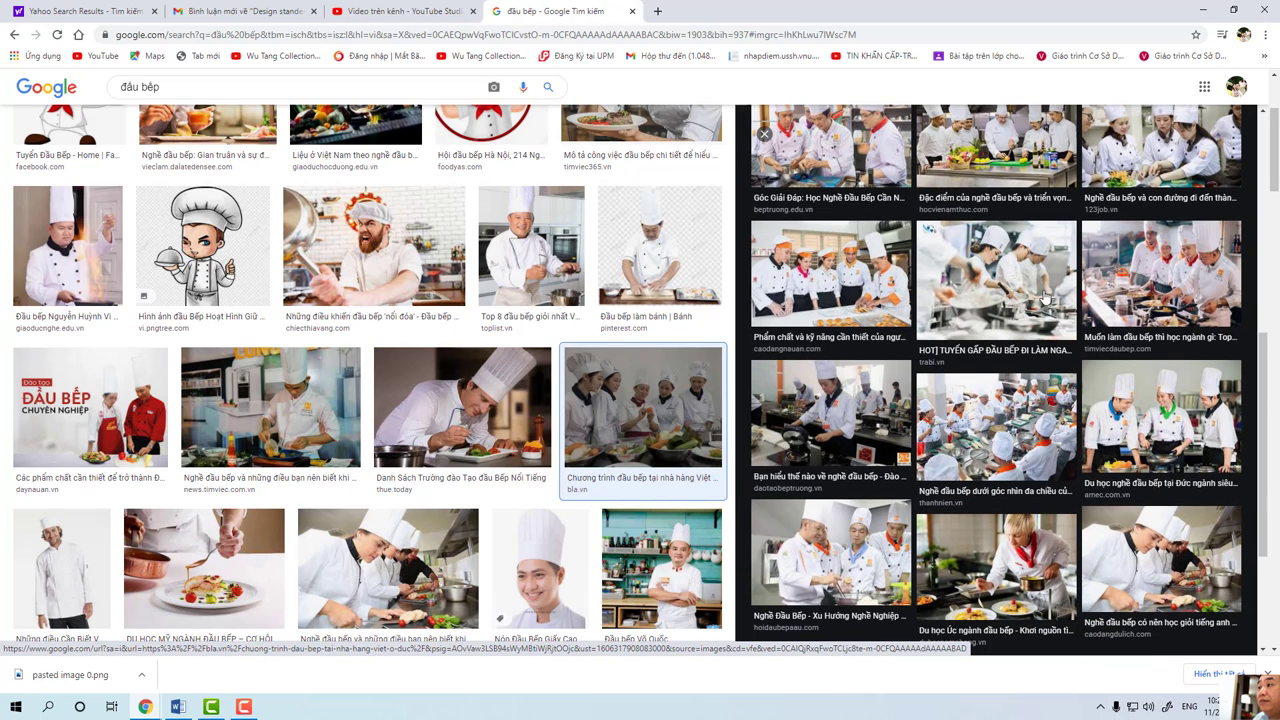
scroll(995, 292, "up", 3)
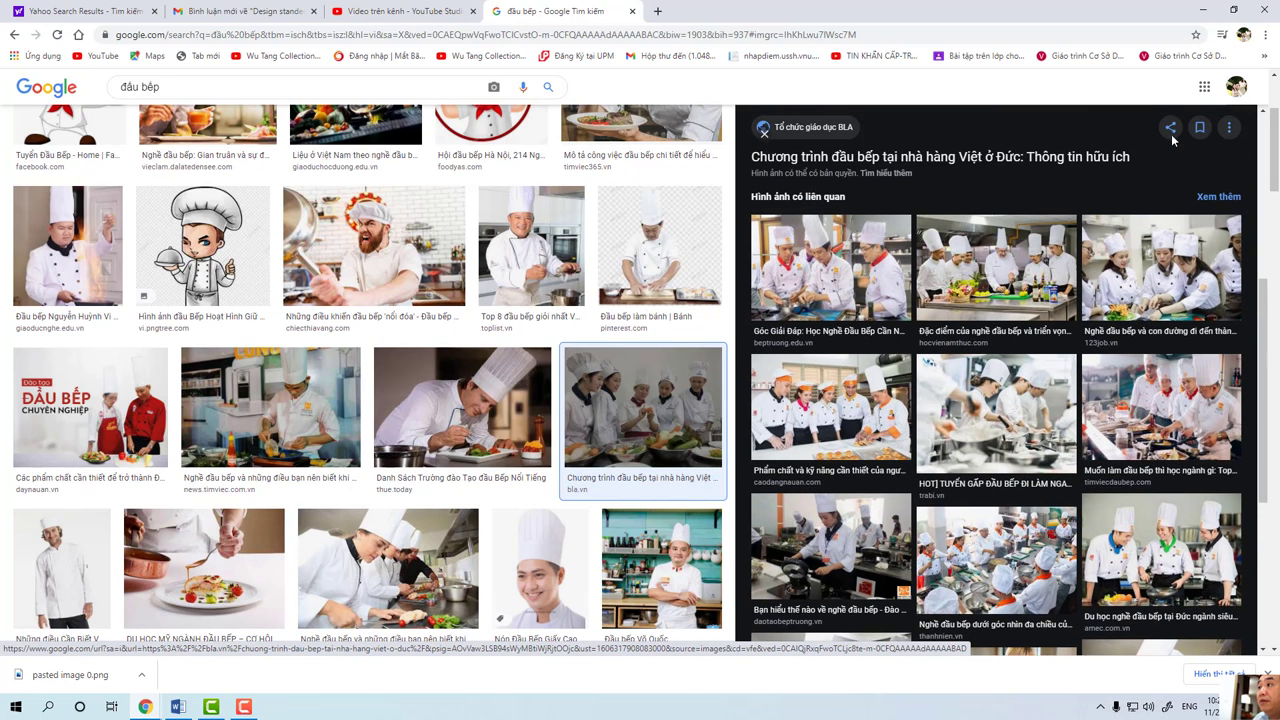
left_click(1203, 10)
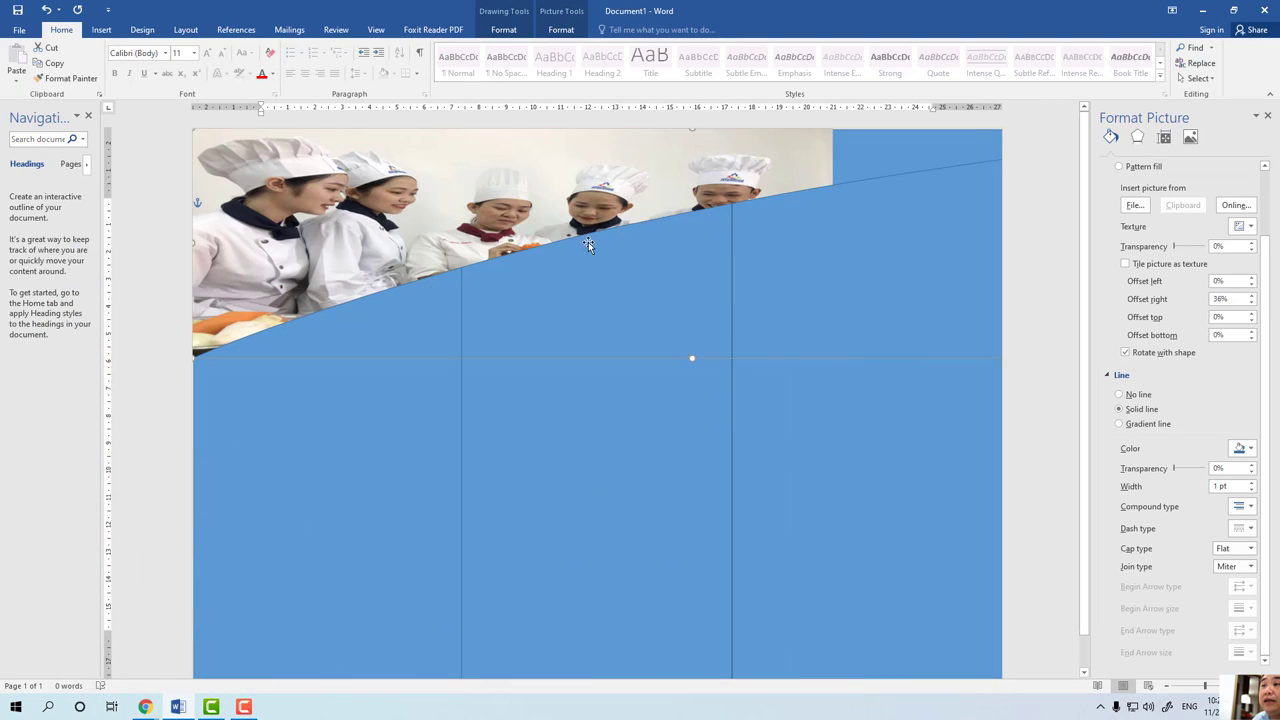
With Edit Points, drag the curve's tangent handle up and right toward the top-right corner.
right_click(598, 187)
left_click(630, 277)
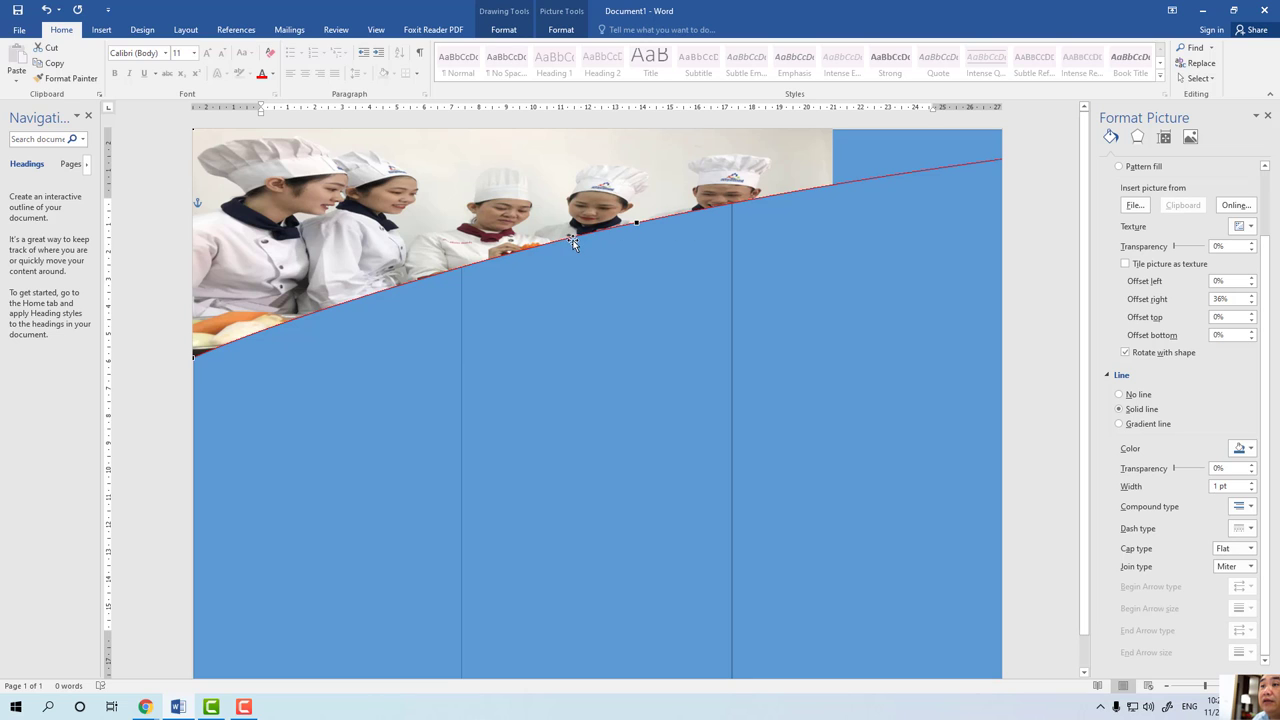
left_click(636, 222)
left_click_drag(917, 162, 910, 148)
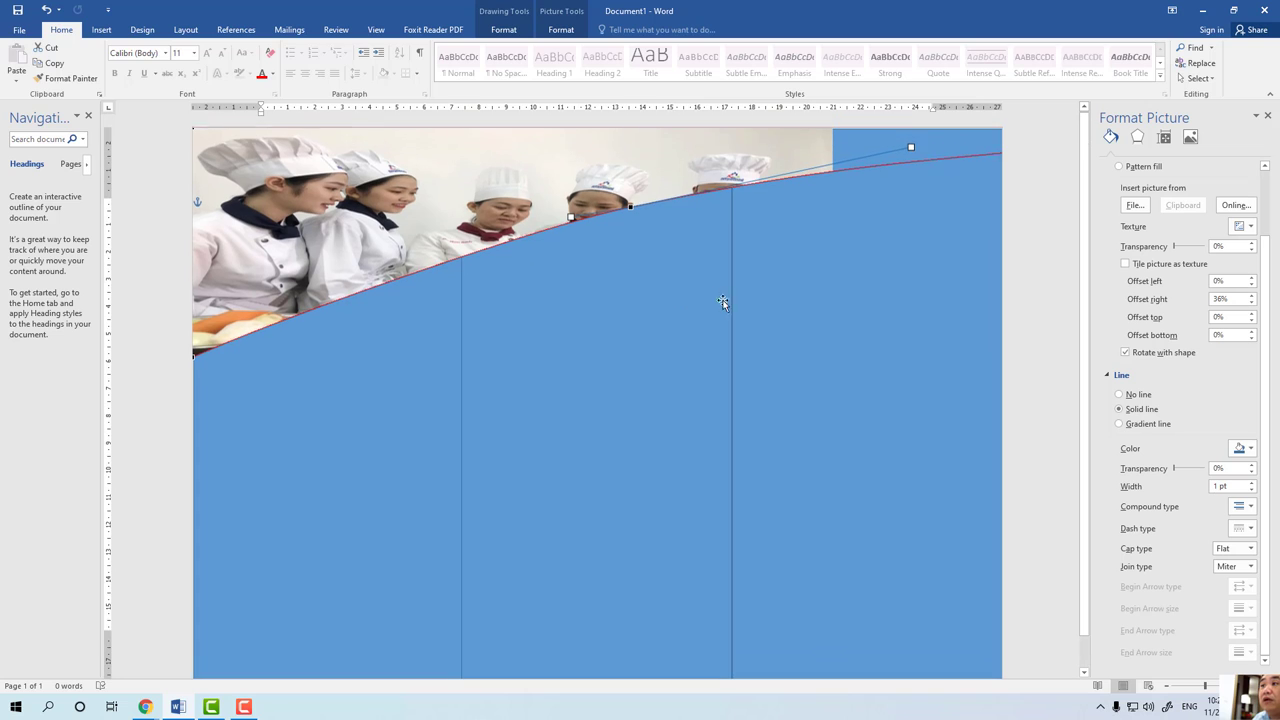
left_click_drag(910, 148, 1010, 92)
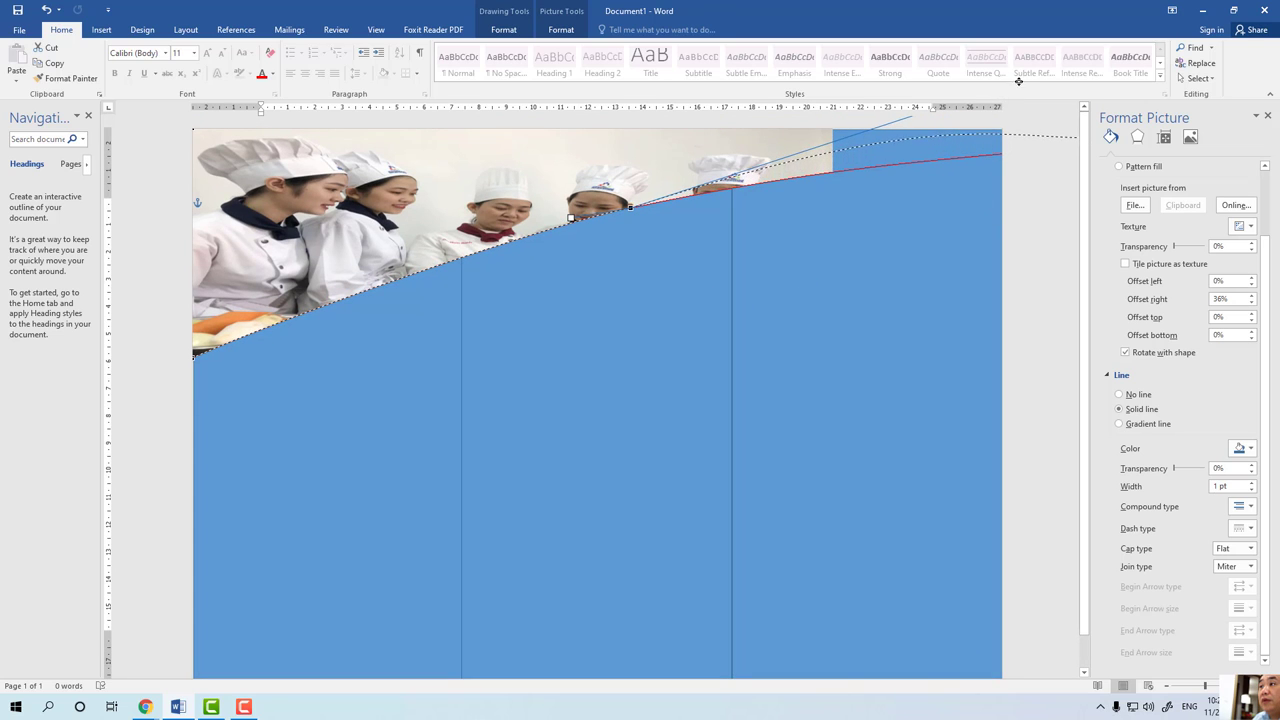
left_click_drag(1010, 92, 1073, 60)
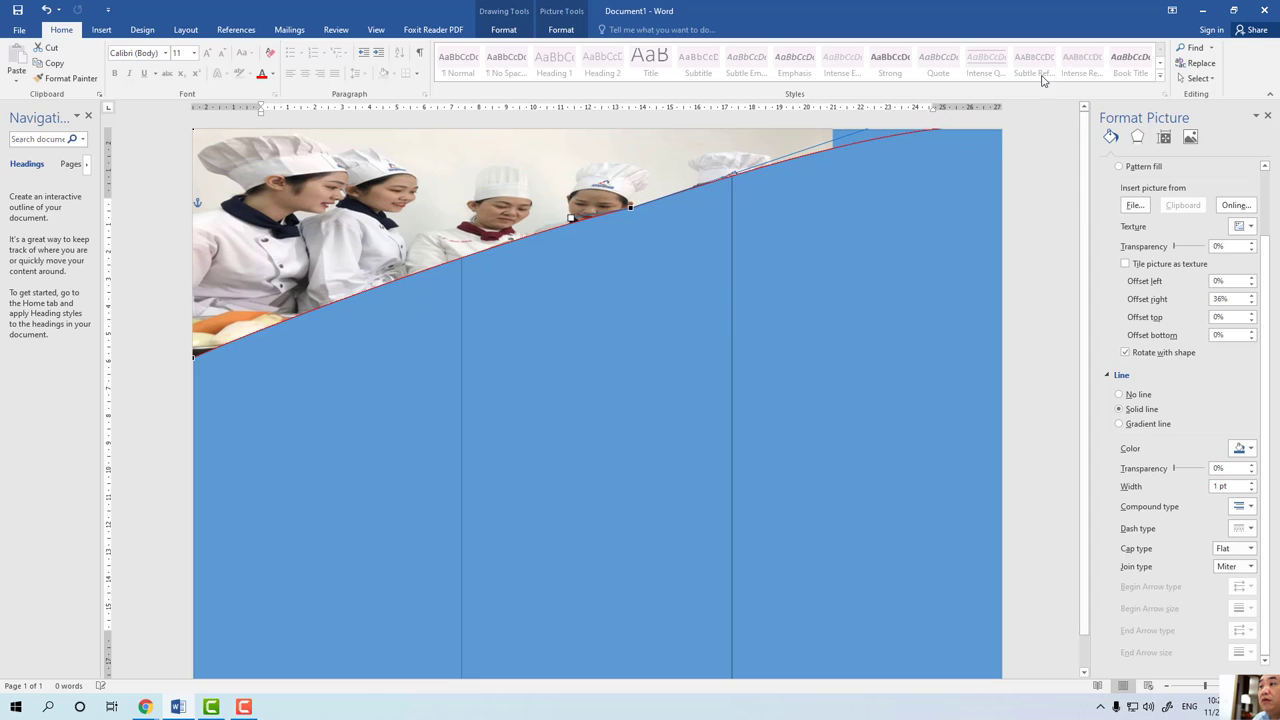
Finish point editing and set the photo fill's right offset to 35%, left offset 0%.
left_click(831, 263)
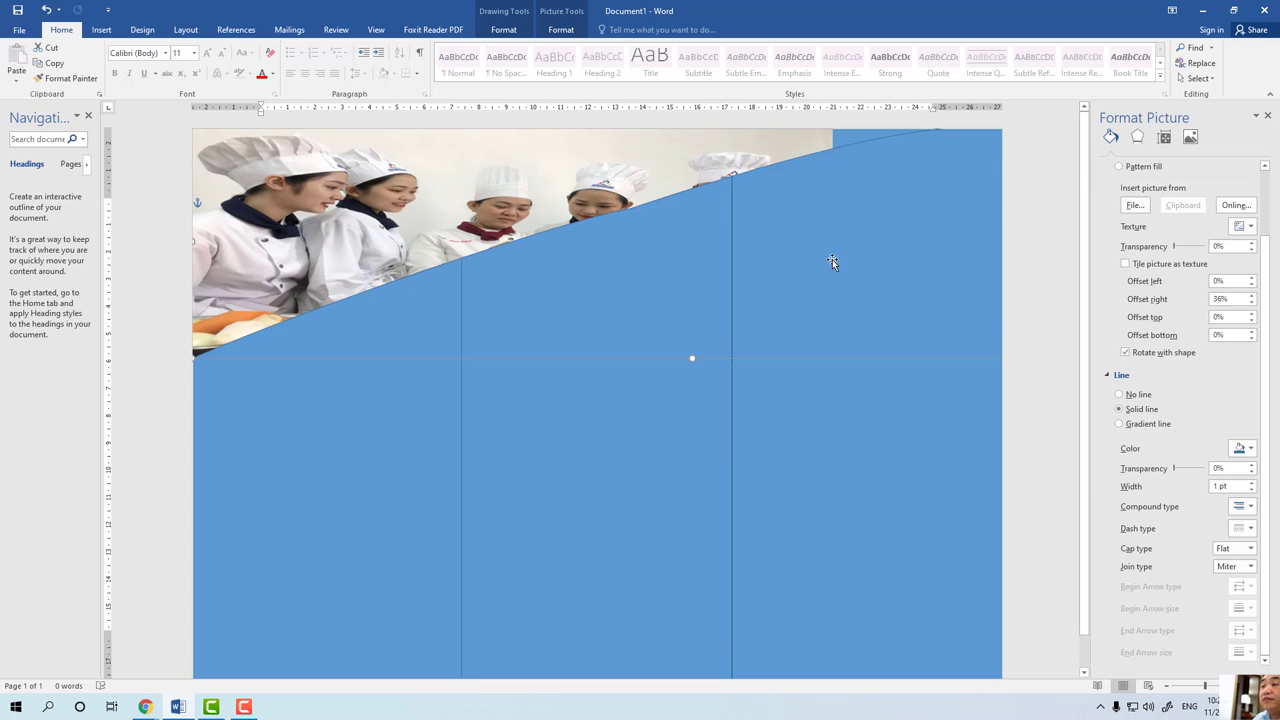
left_click(1251, 297)
left_click(1251, 297)
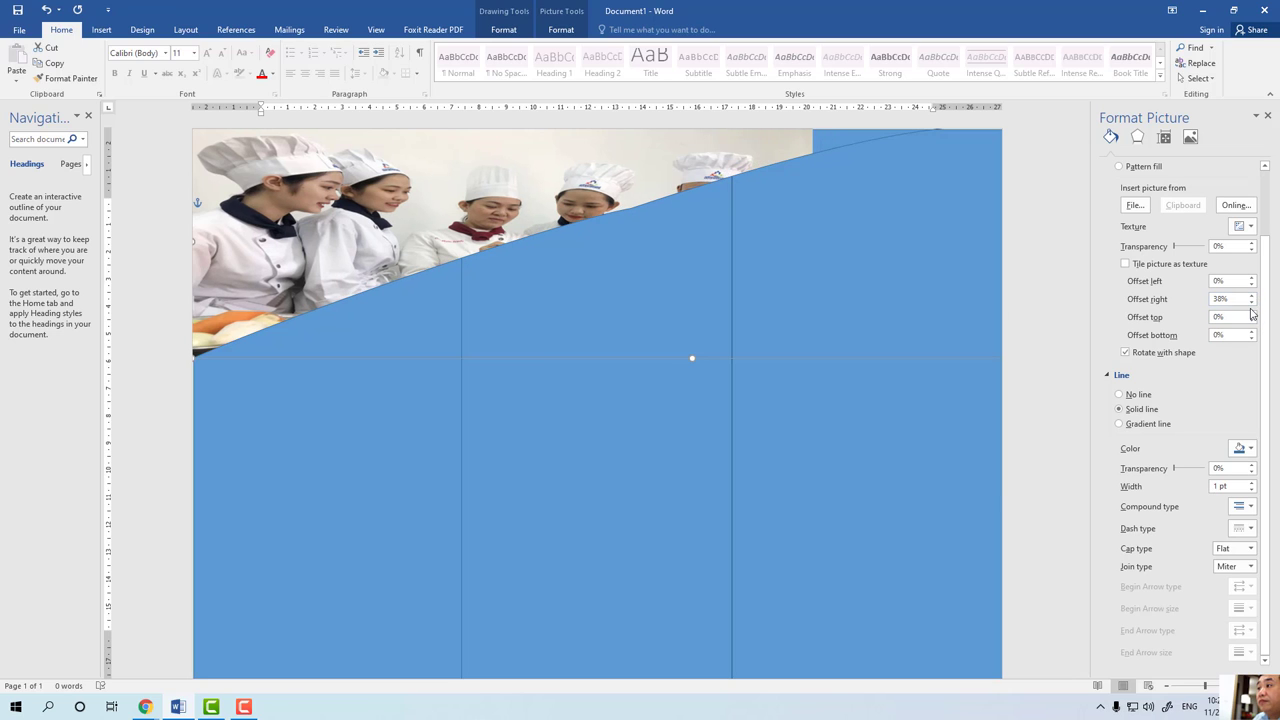
left_click(1250, 306)
left_click(1250, 306)
left_click(1250, 306)
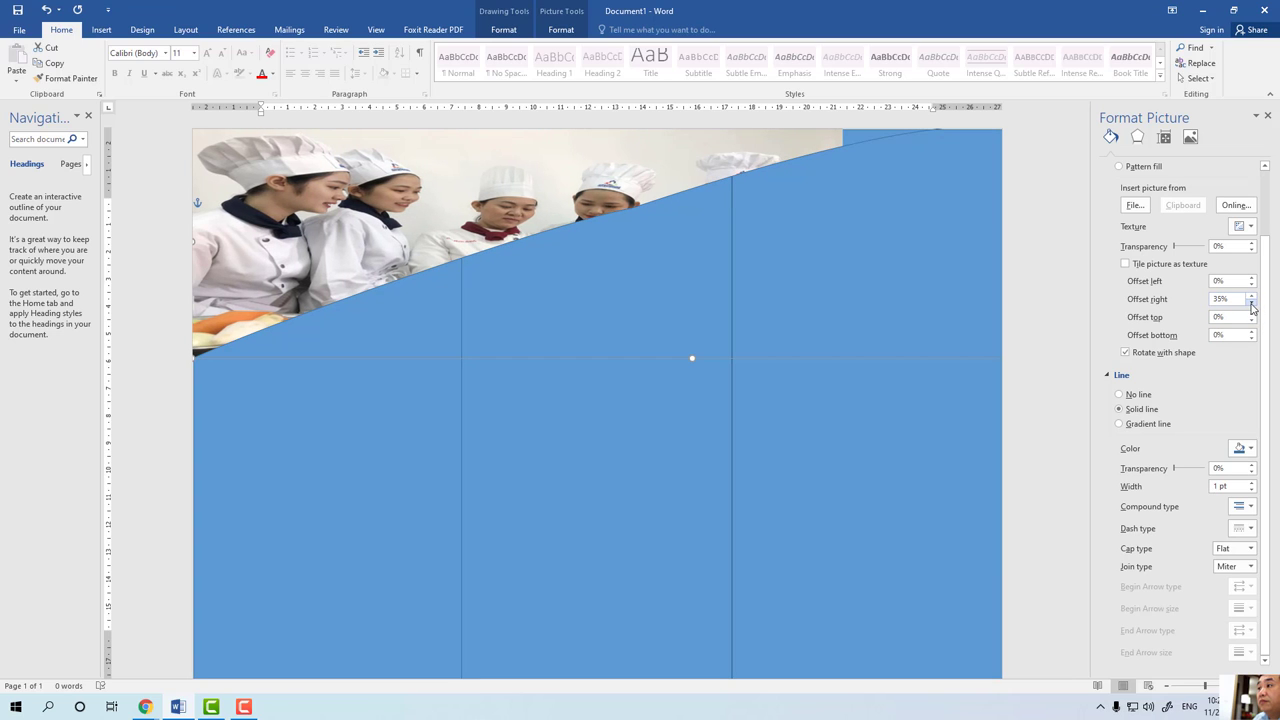
left_click(1251, 280)
left_click(1251, 280)
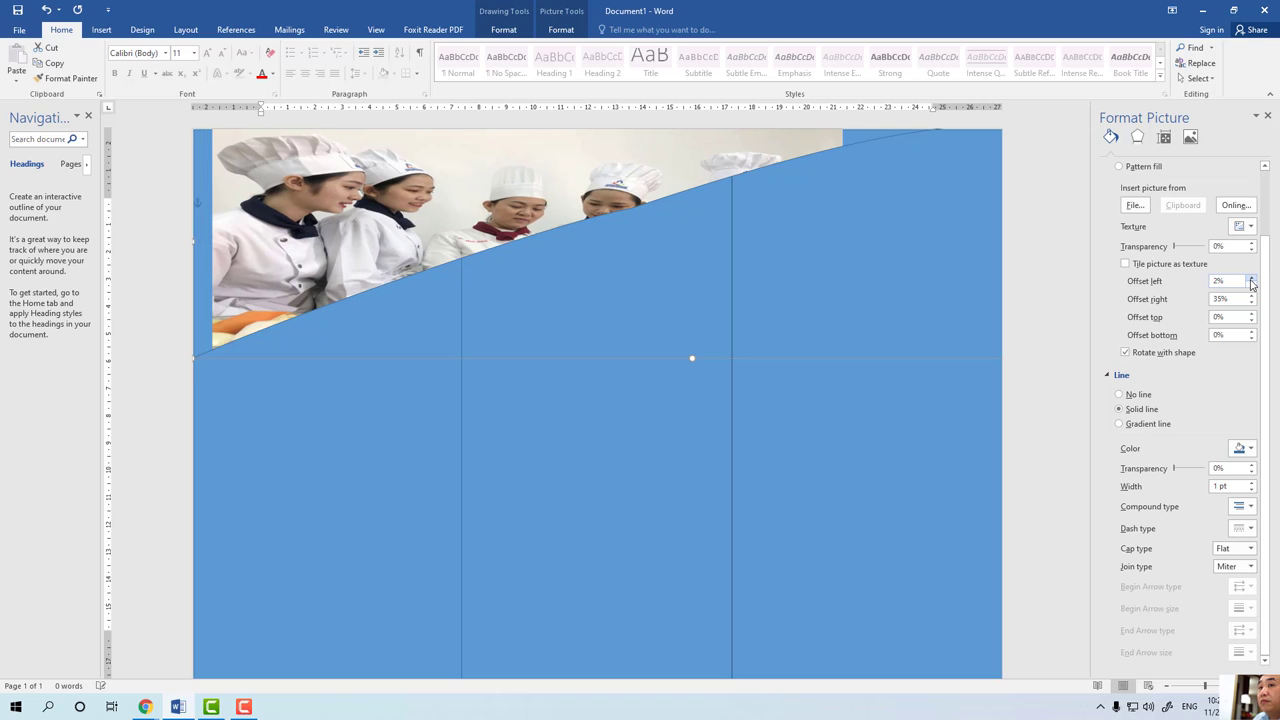
left_click(1251, 286)
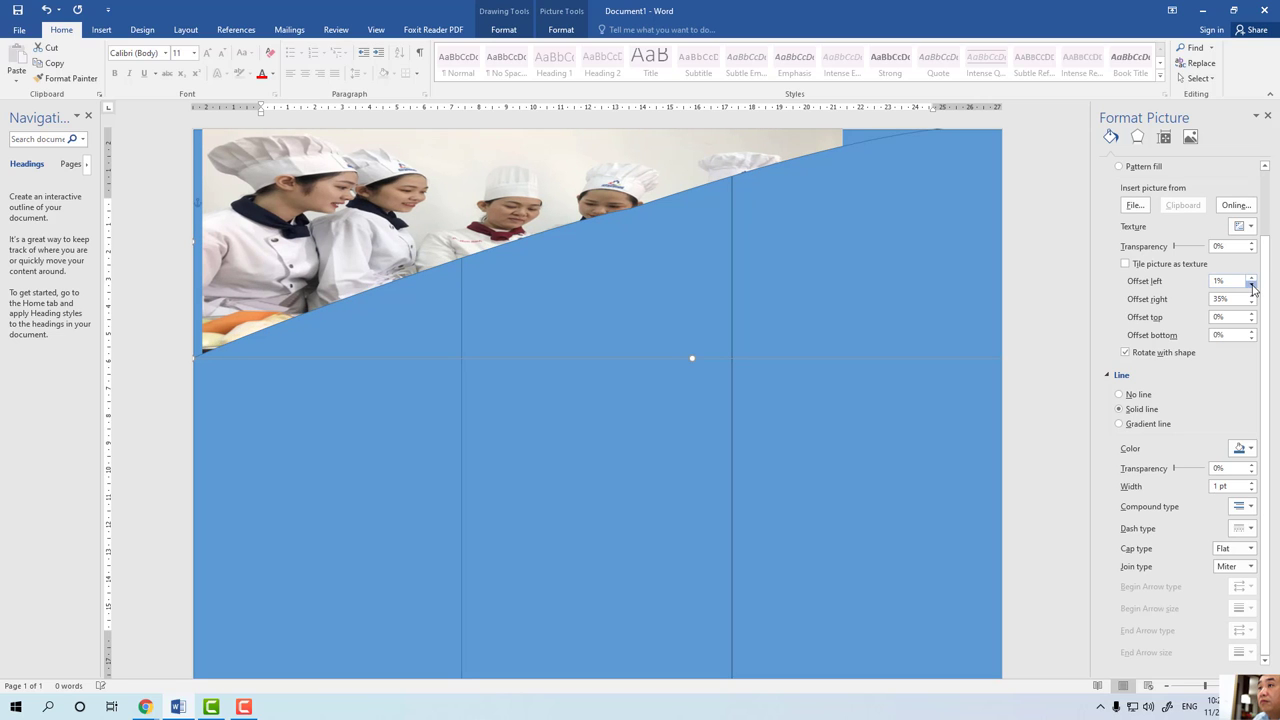
left_click(1251, 286)
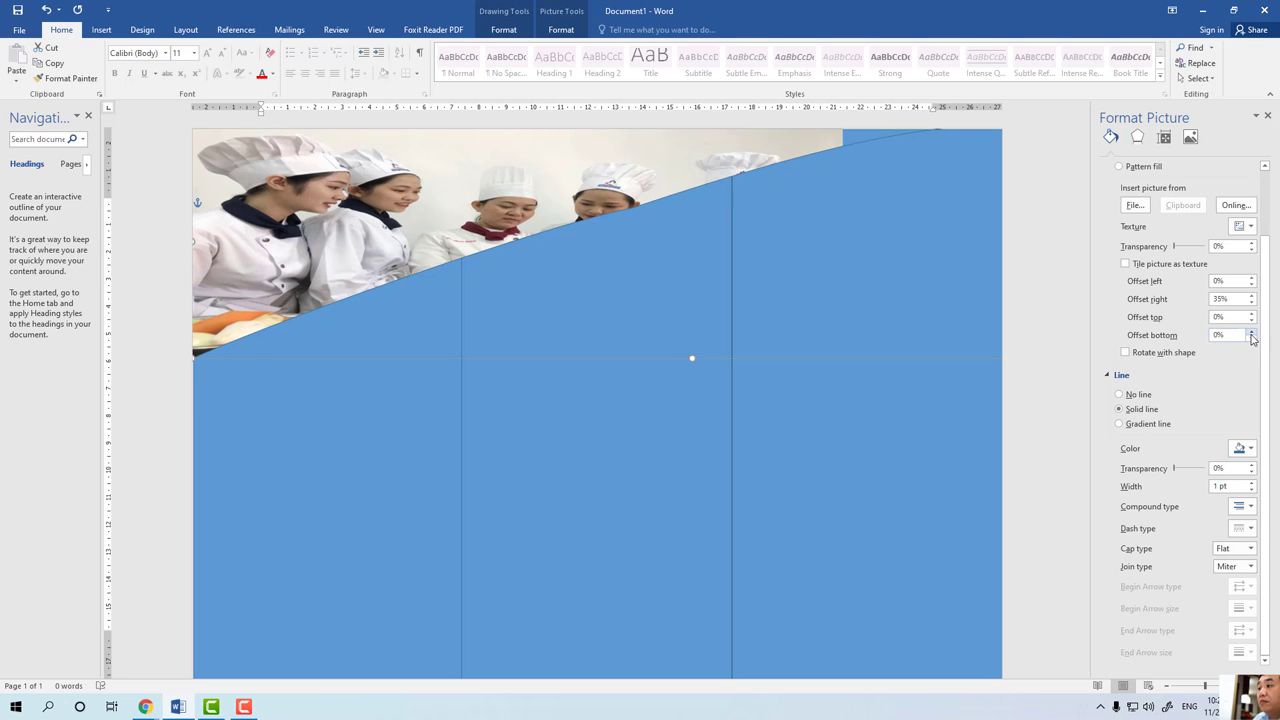
Check the texture fills without picking one, then nudge the shape slightly right and down.
scroll(1157, 258, "up", 2)
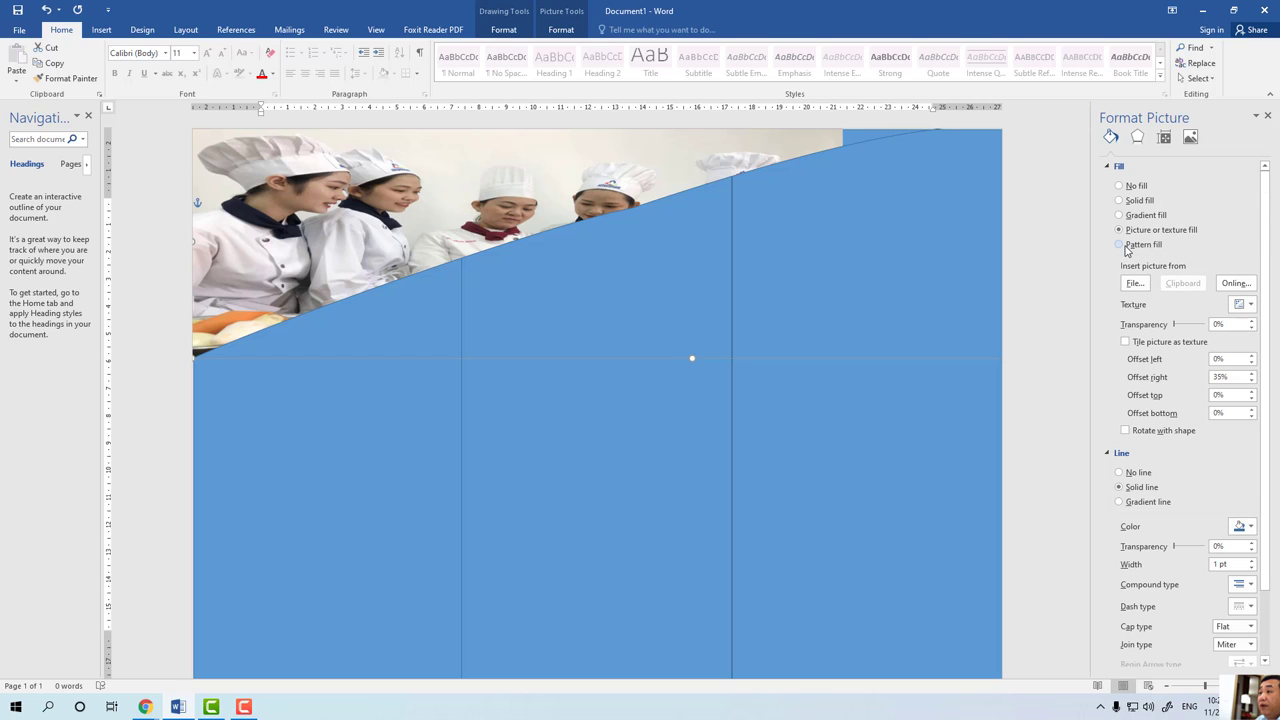
left_click(1244, 304)
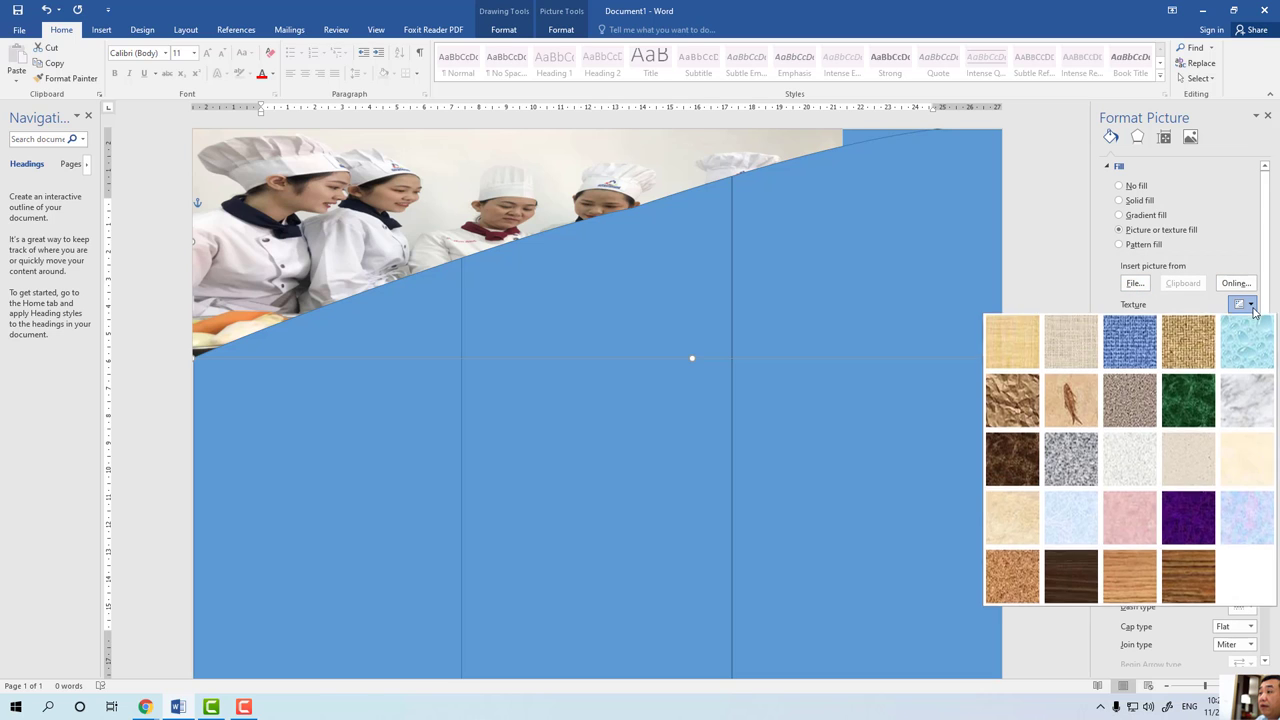
left_click(1229, 234)
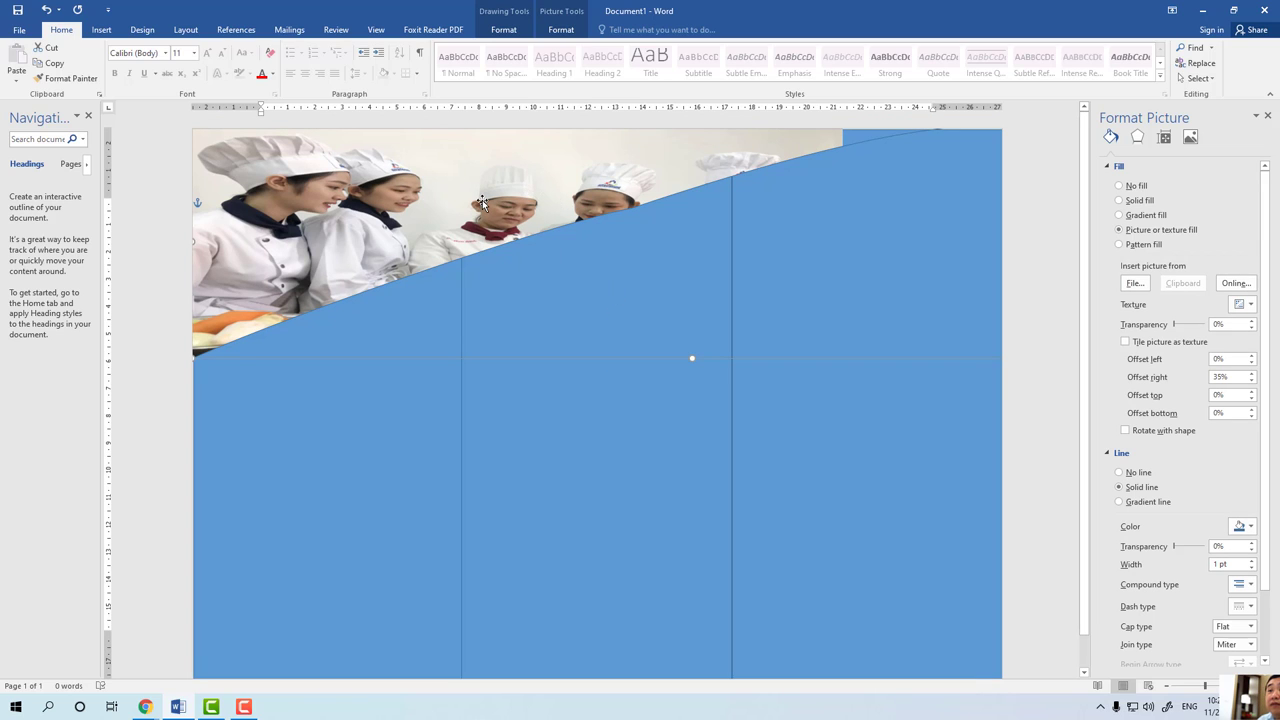
left_click_drag(482, 200, 482, 210)
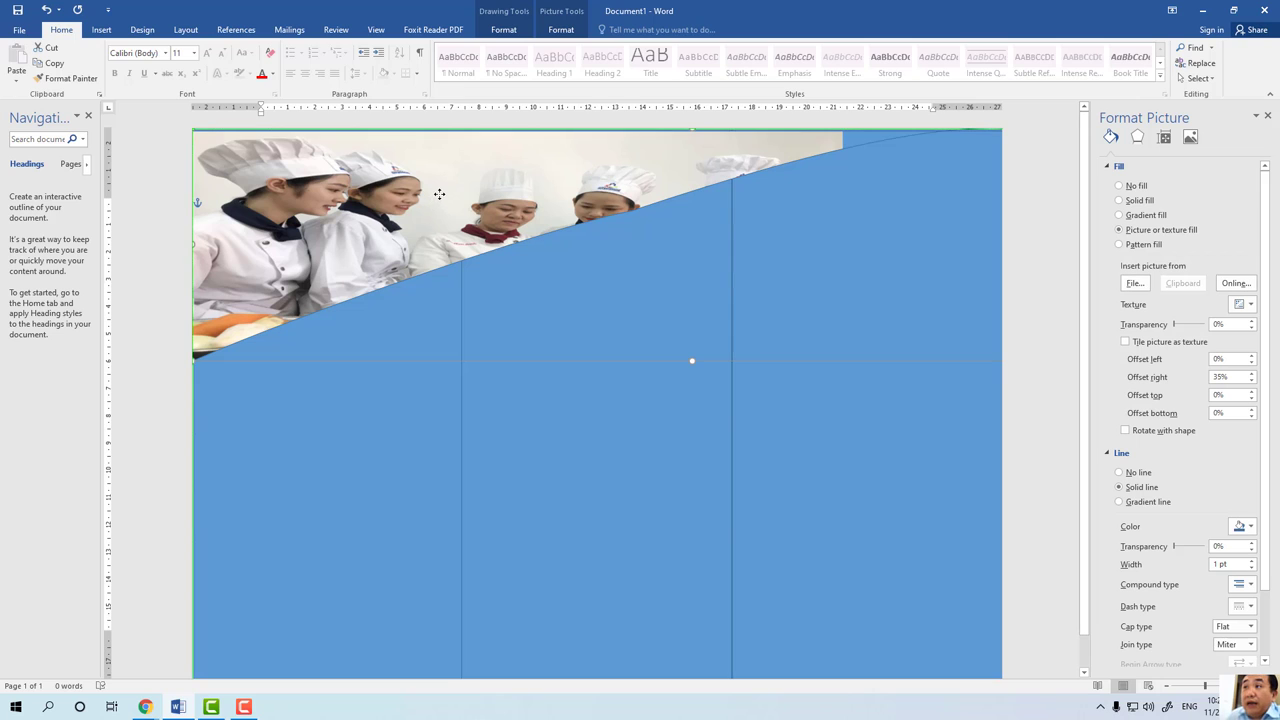
Open pasted image 0 with Adobe Photoshop 2020 and quit the Creative Cloud error.
left_click(1136, 287)
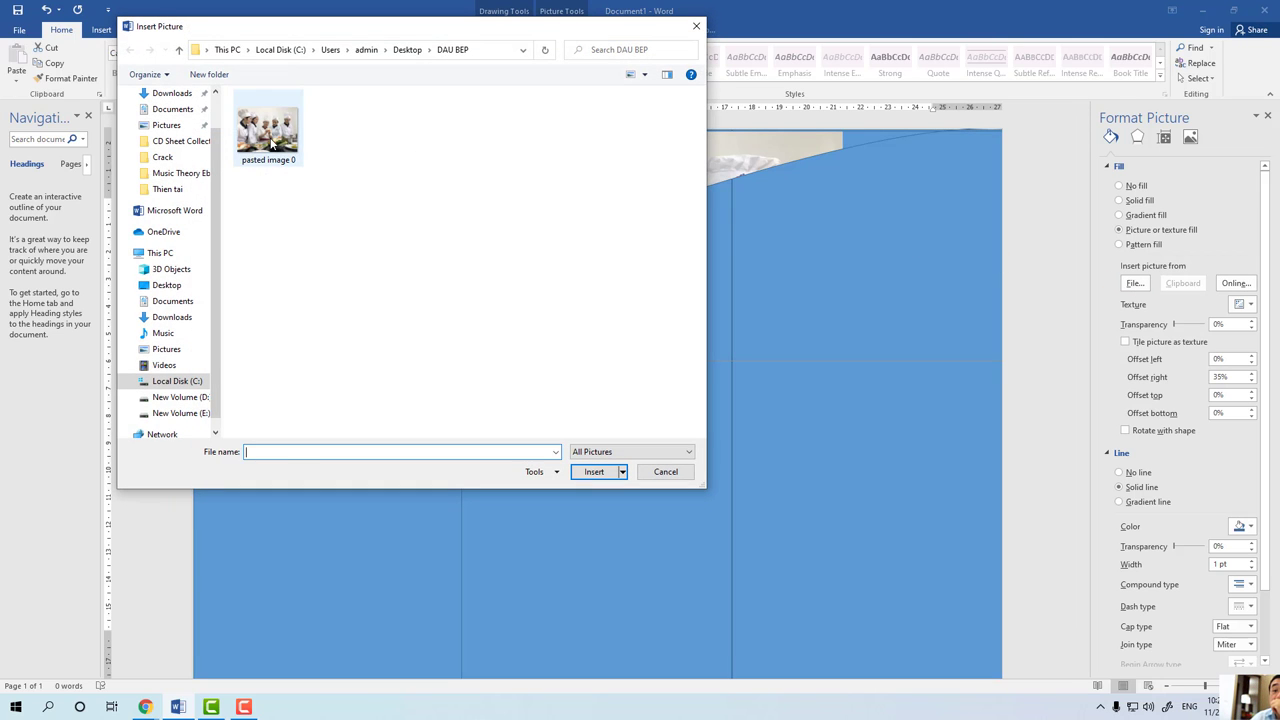
left_click(269, 139)
right_click(269, 139)
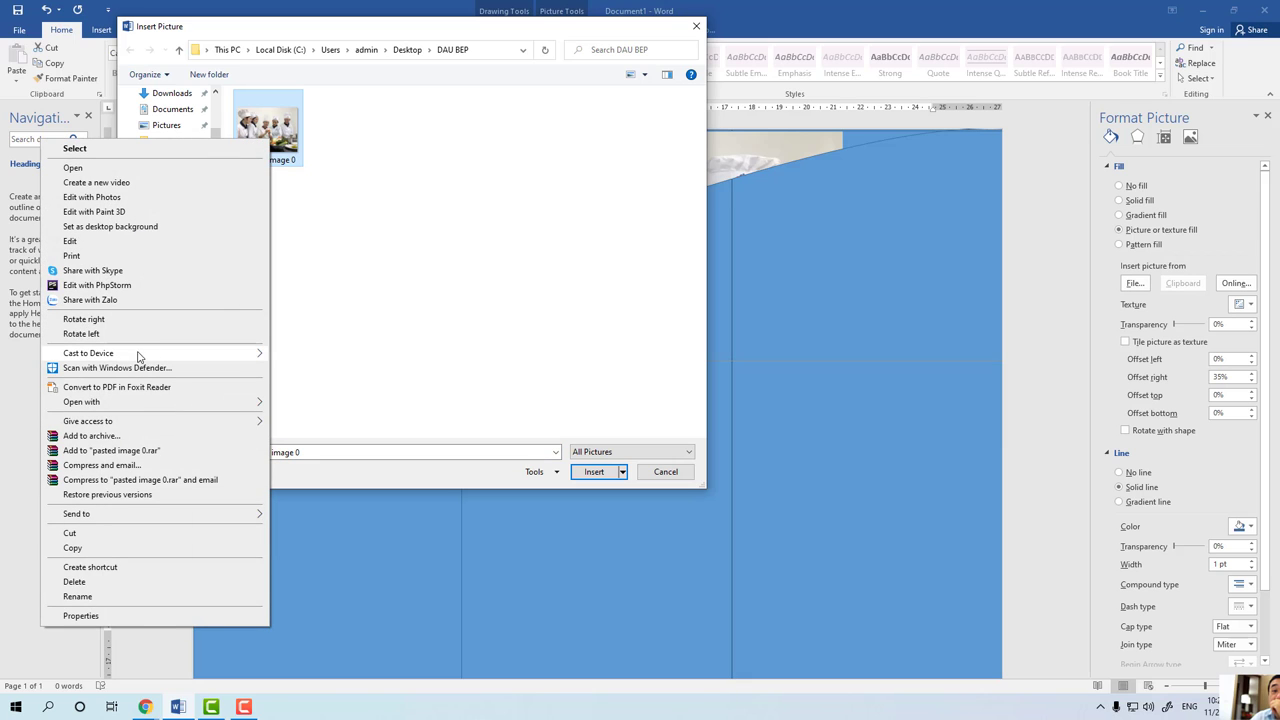
mouse_move(192, 405)
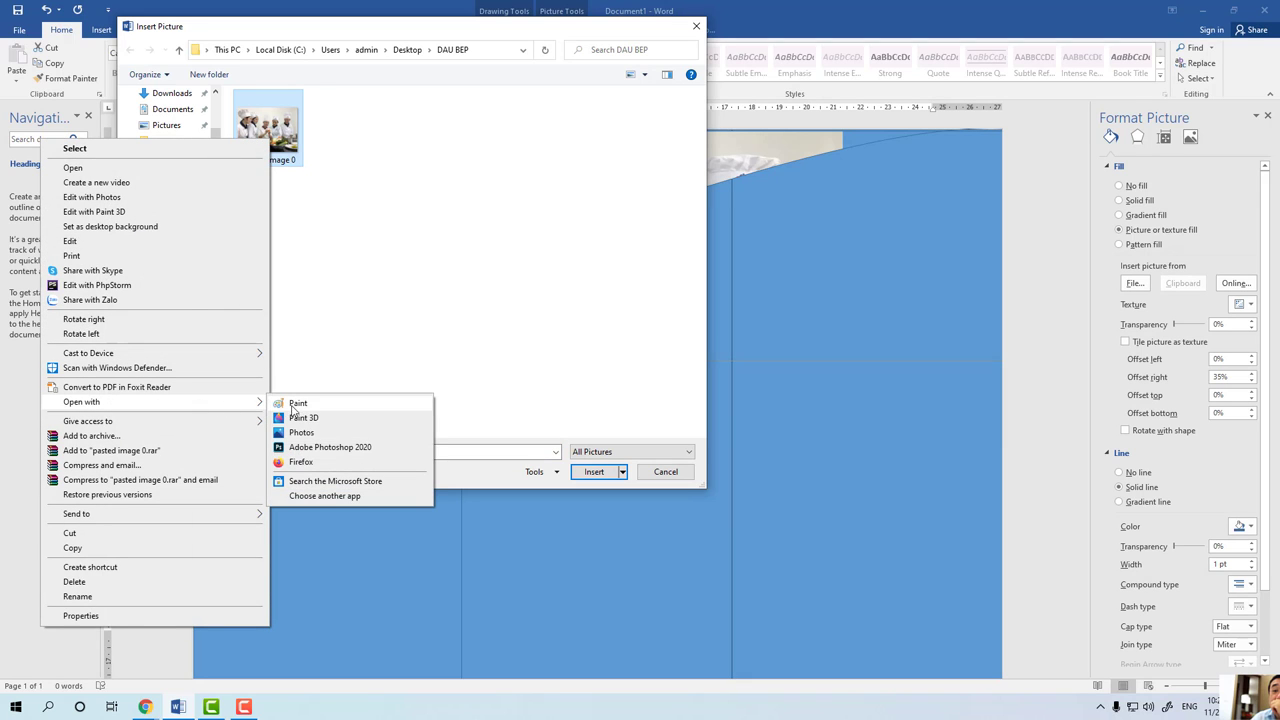
left_click(315, 448)
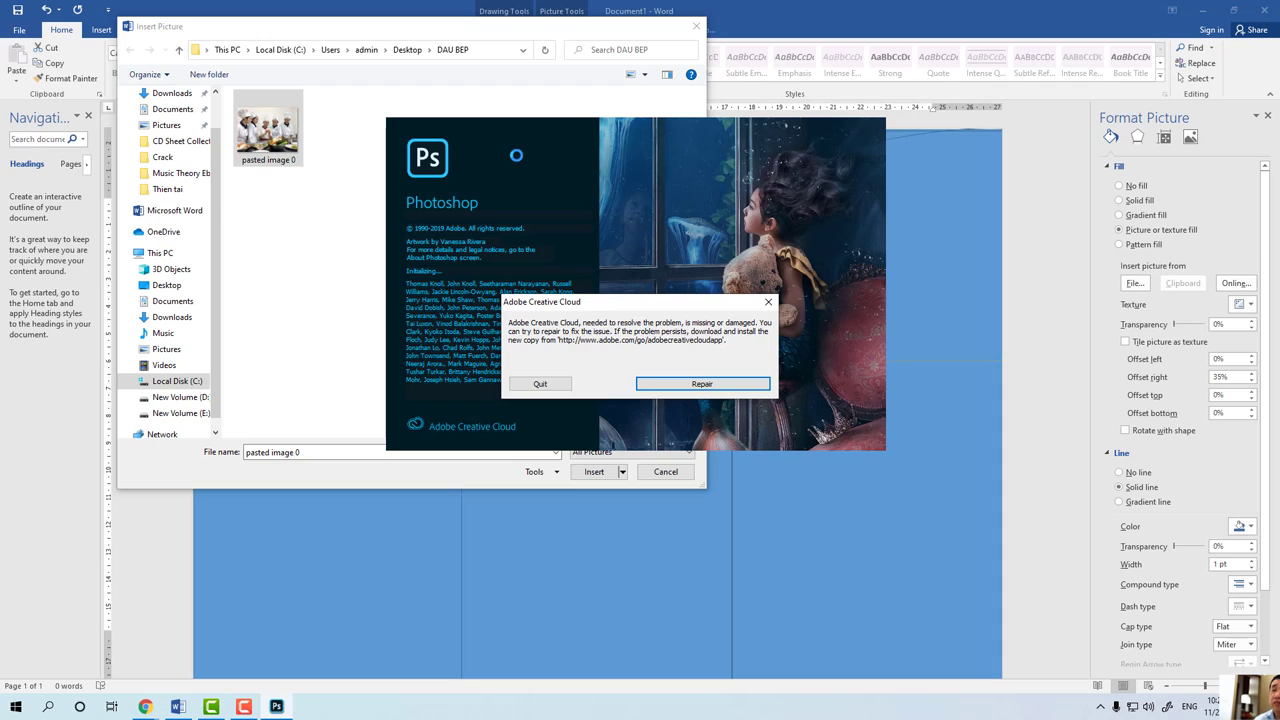
left_click(550, 386)
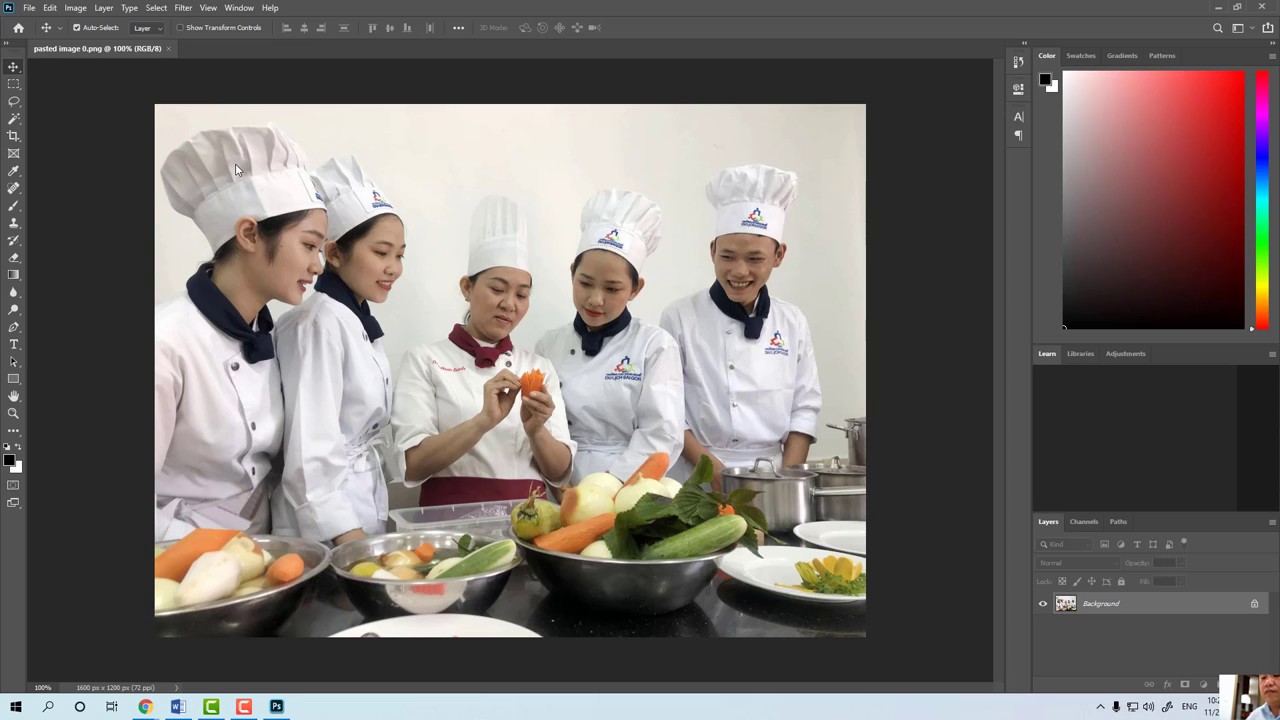
Zoom out and open Image Size with width and height shown in centimeters.
key("ctrl+minus")
key("ctrl+minus")
key("ctrl+minus")
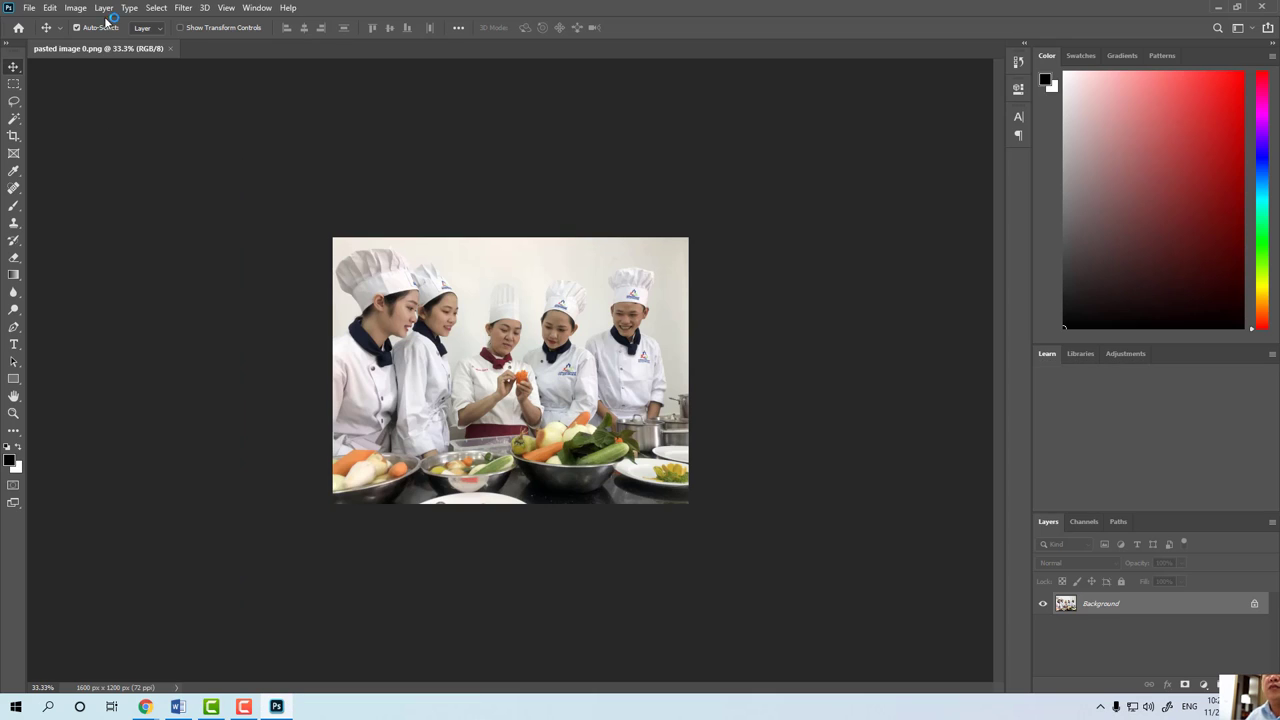
left_click(76, 8)
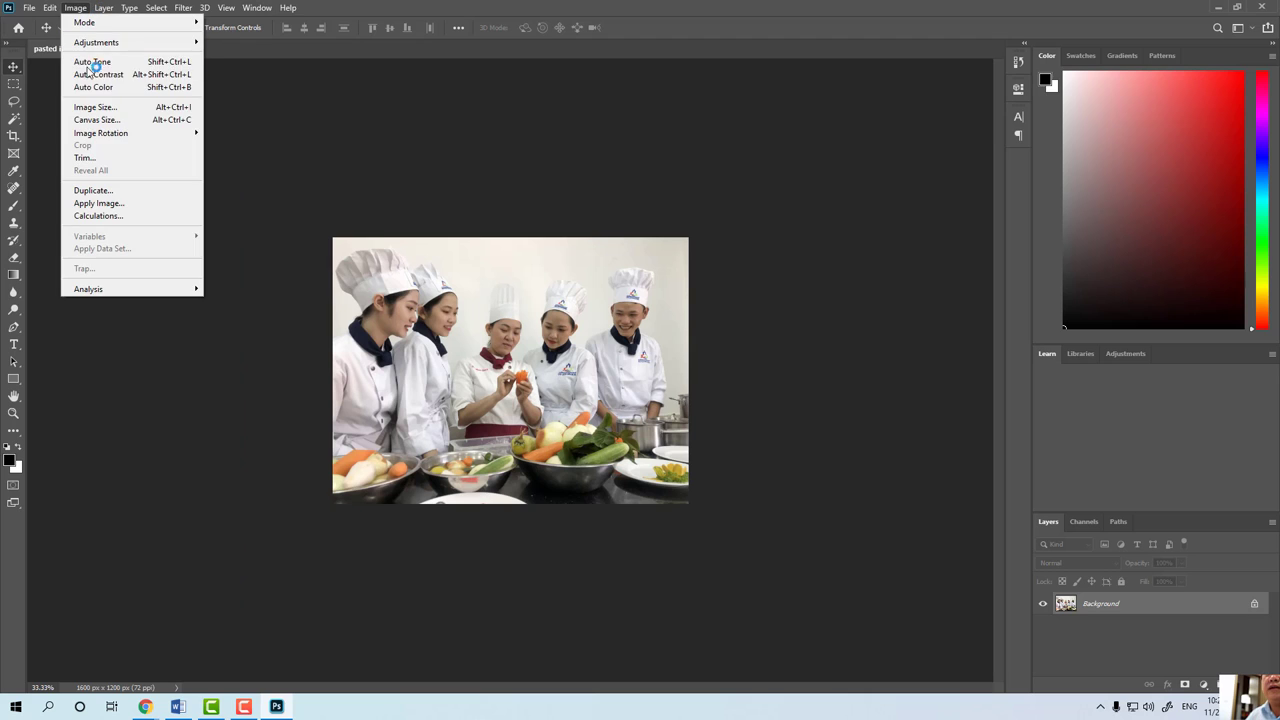
left_click(88, 121)
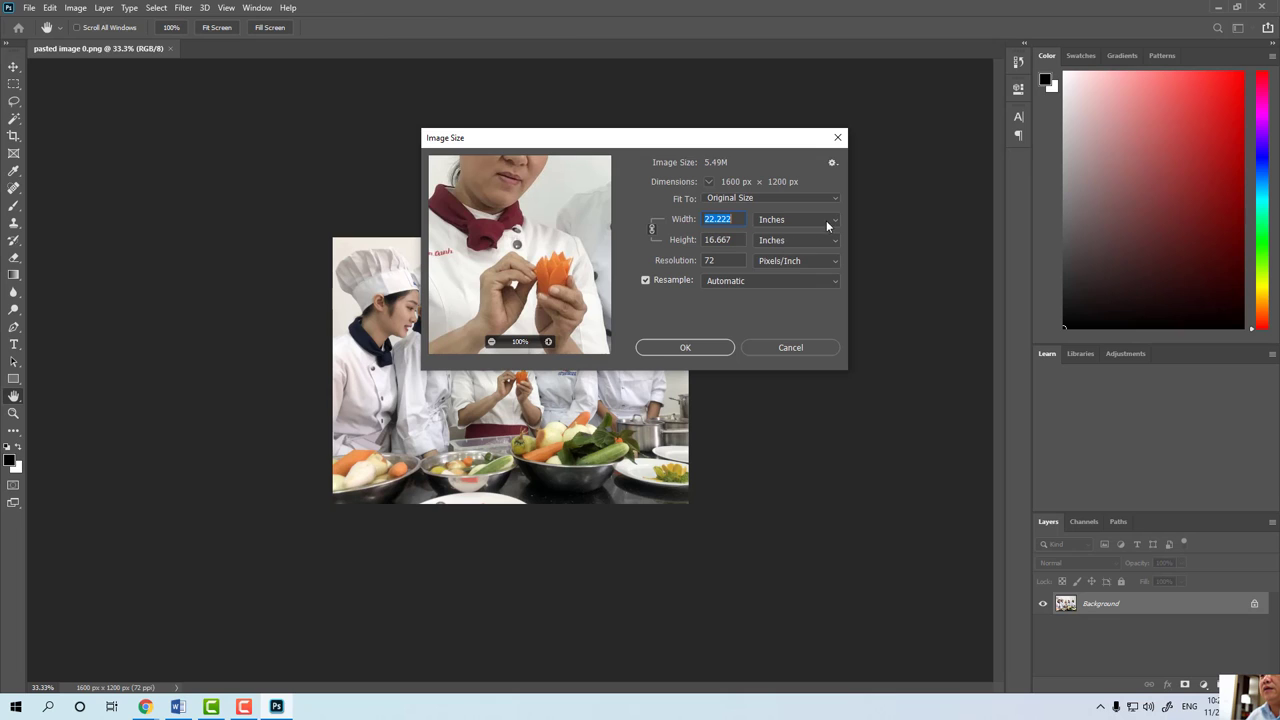
left_click(826, 222)
left_click(823, 259)
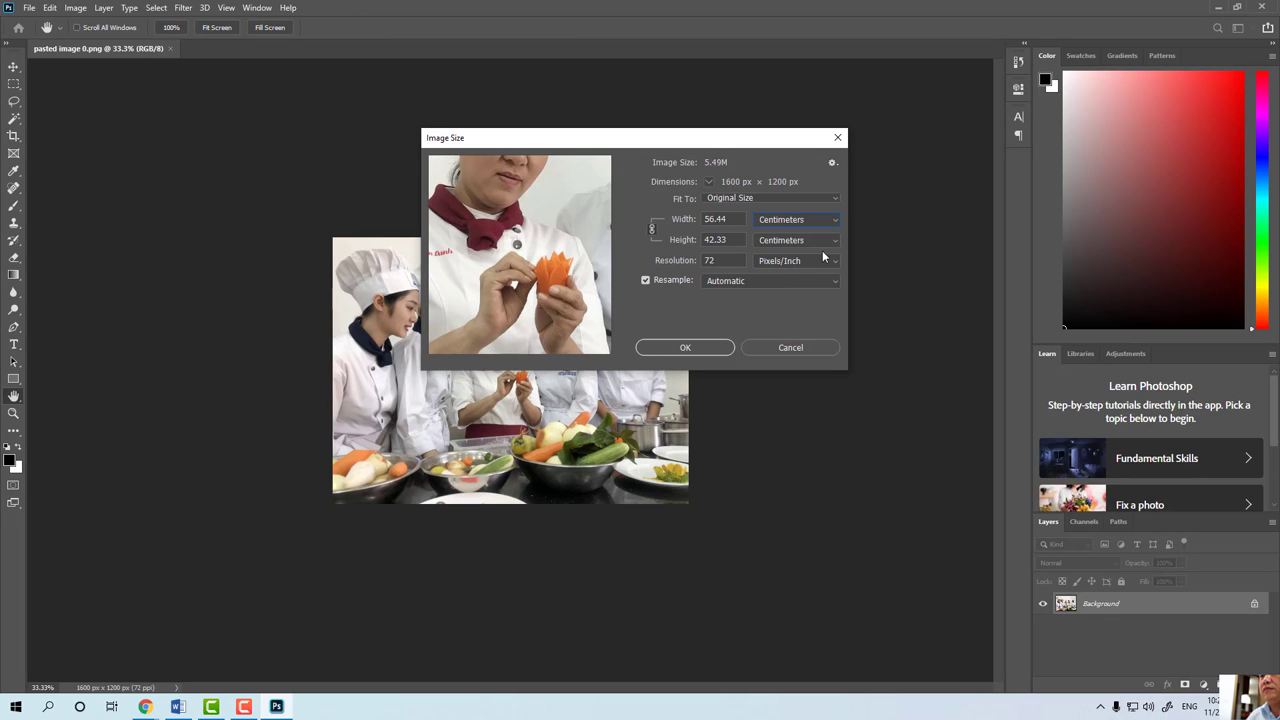
left_click(832, 242)
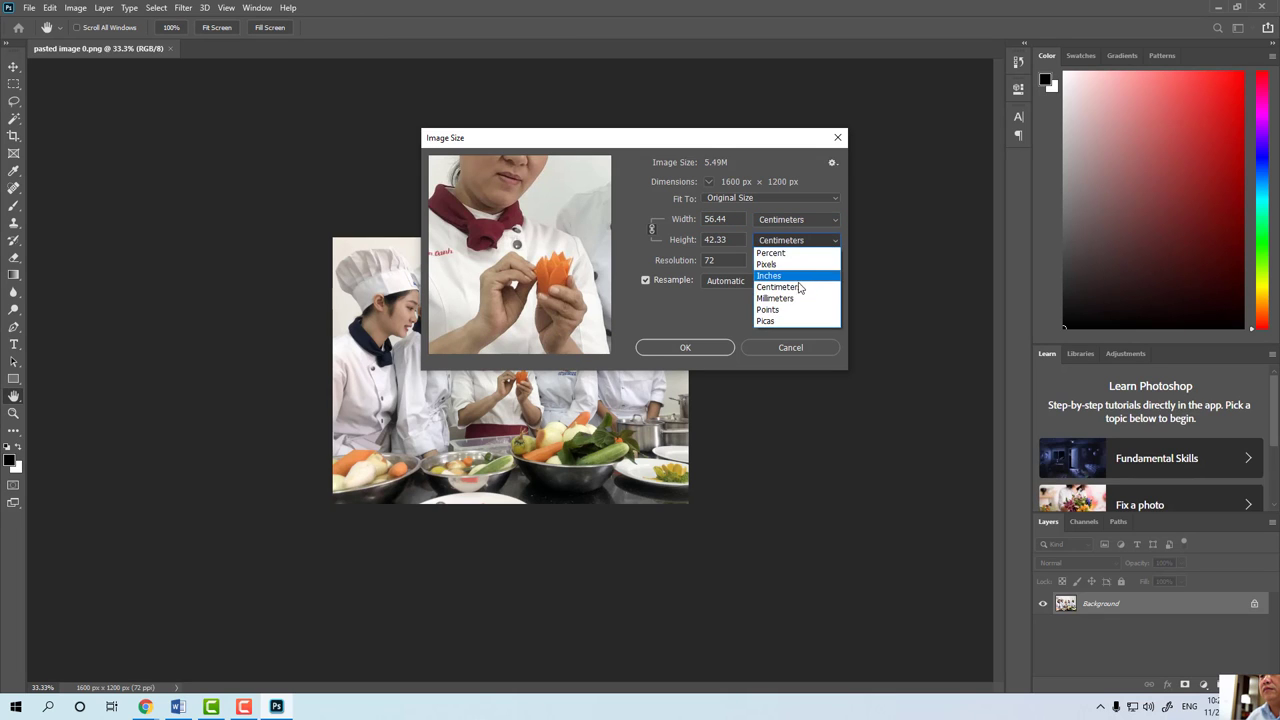
left_click(796, 288)
Change the resolution from 72 to 150 pixels/inch, apply it, and return to Word.
double_click(710, 260)
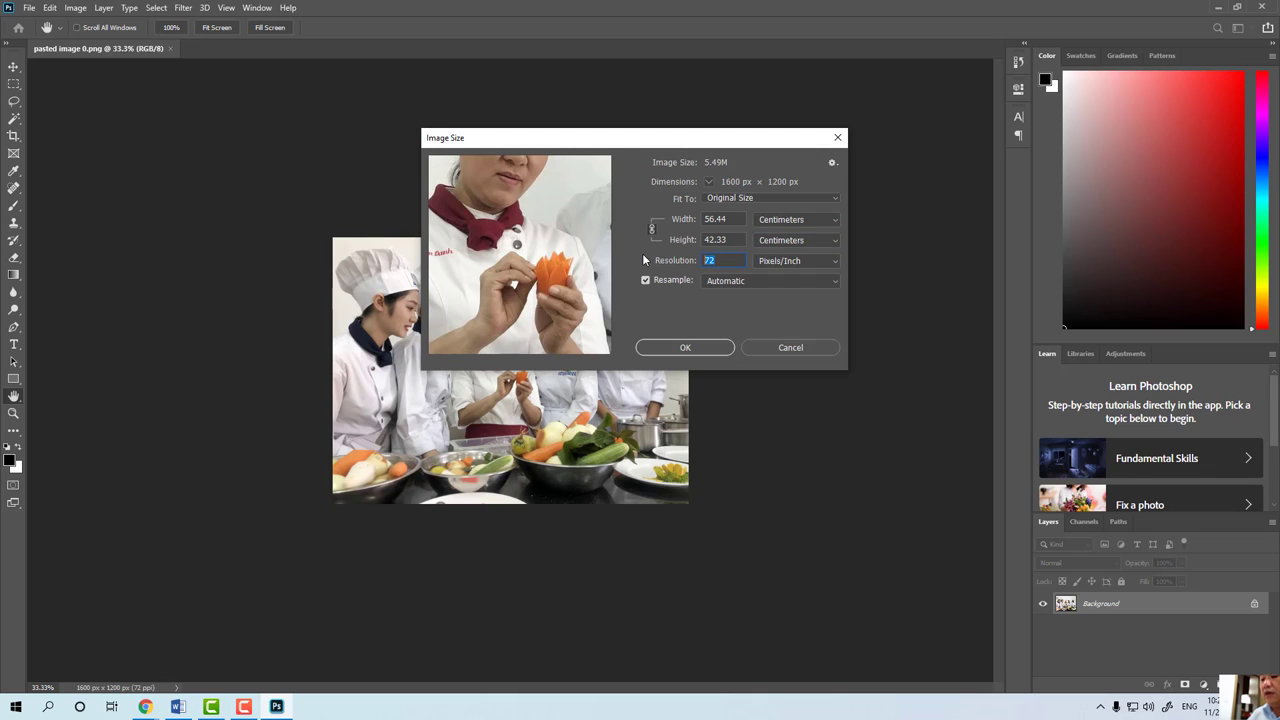
key("BackSpace")
type("1")
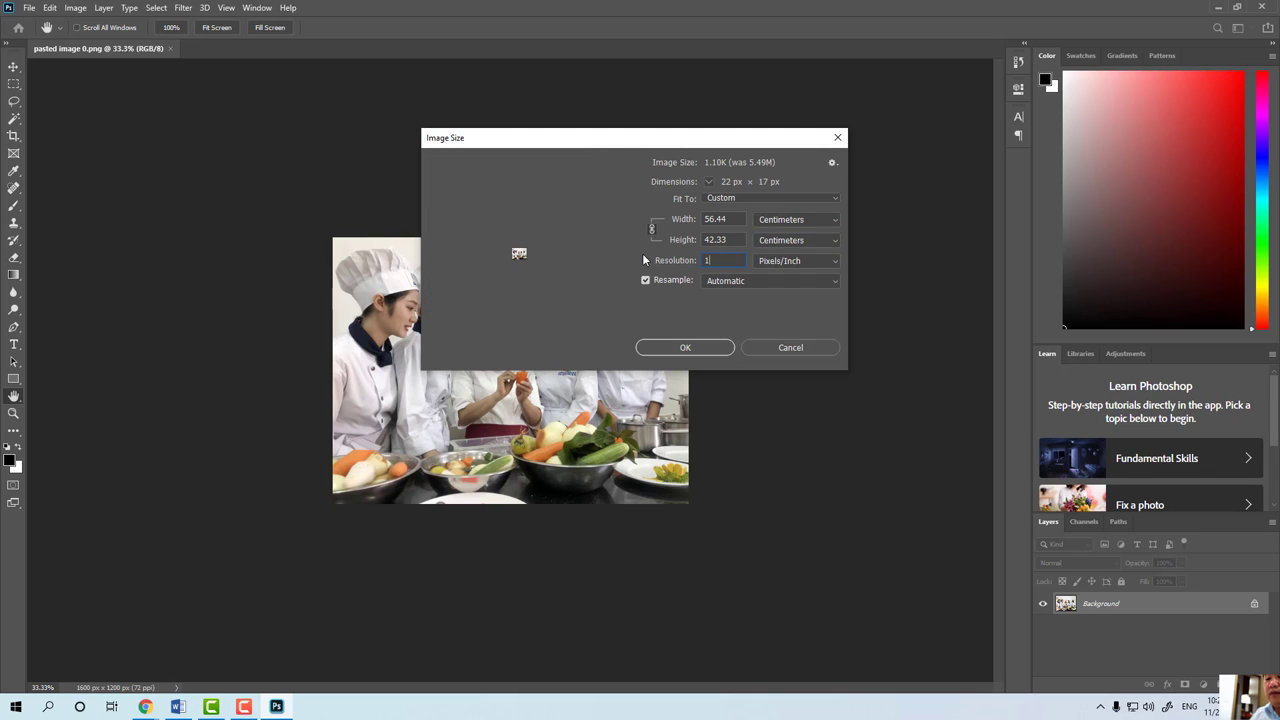
type("50")
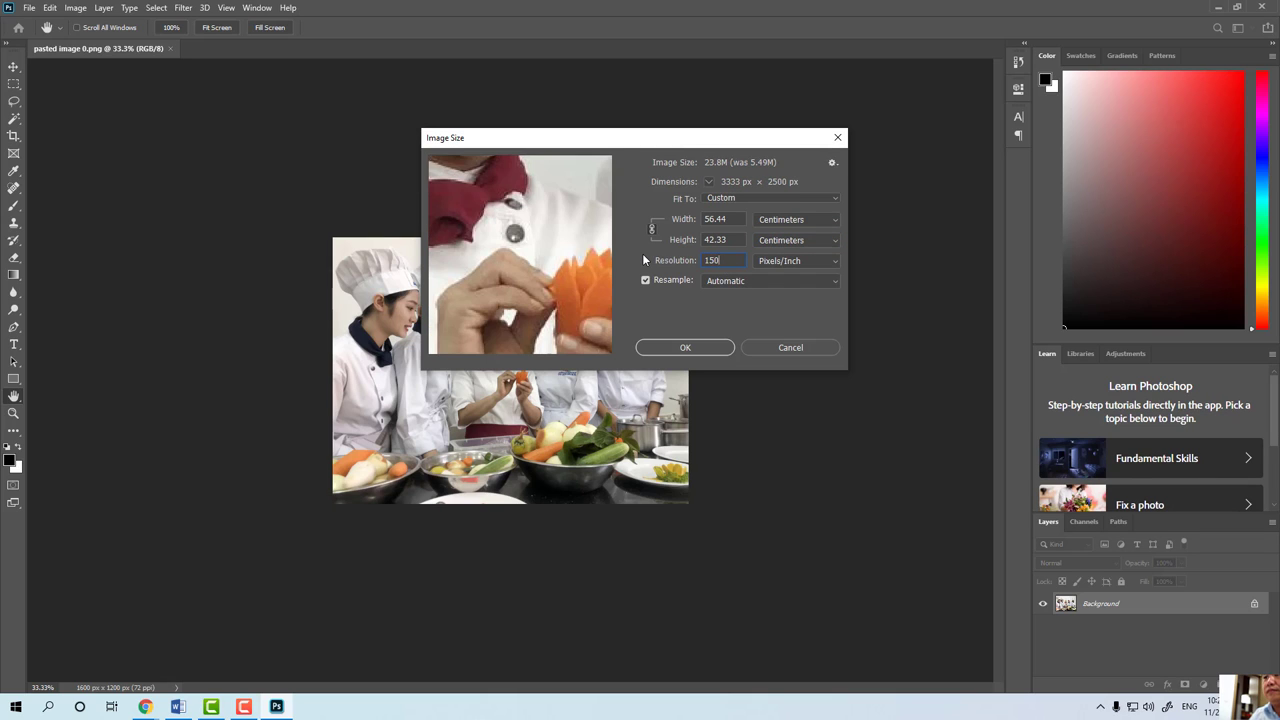
type("0")
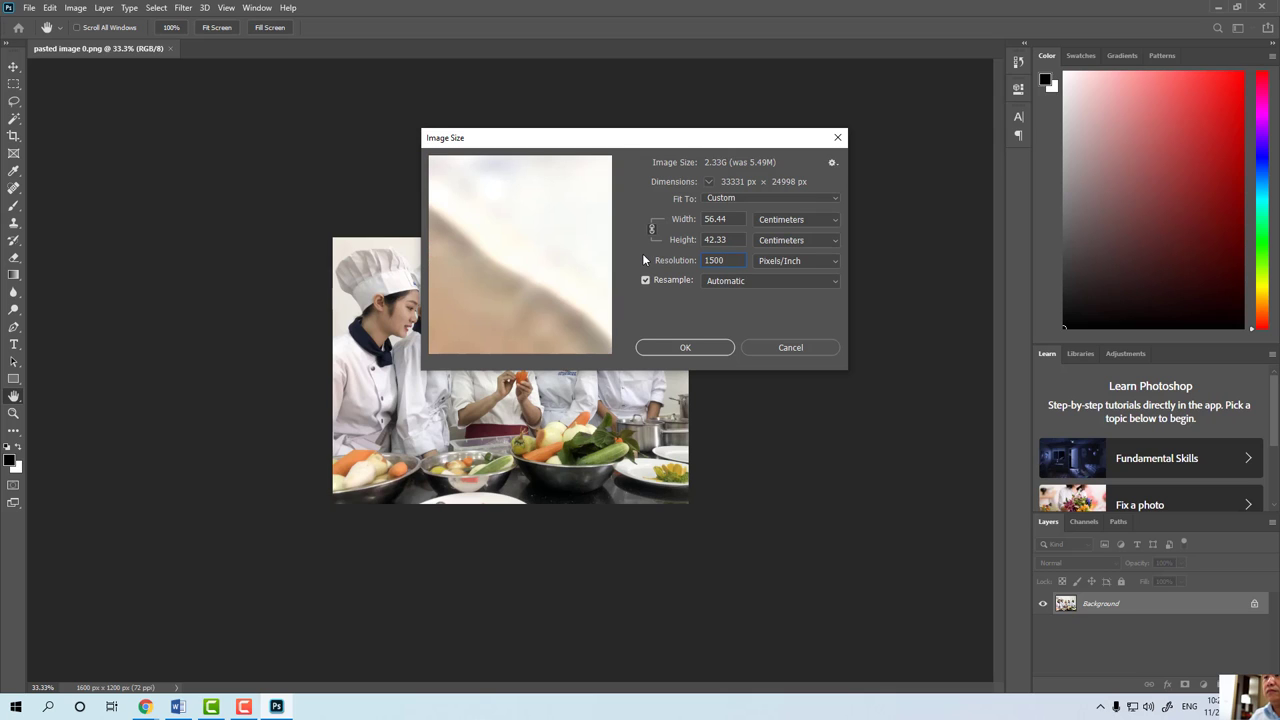
left_click(658, 347)
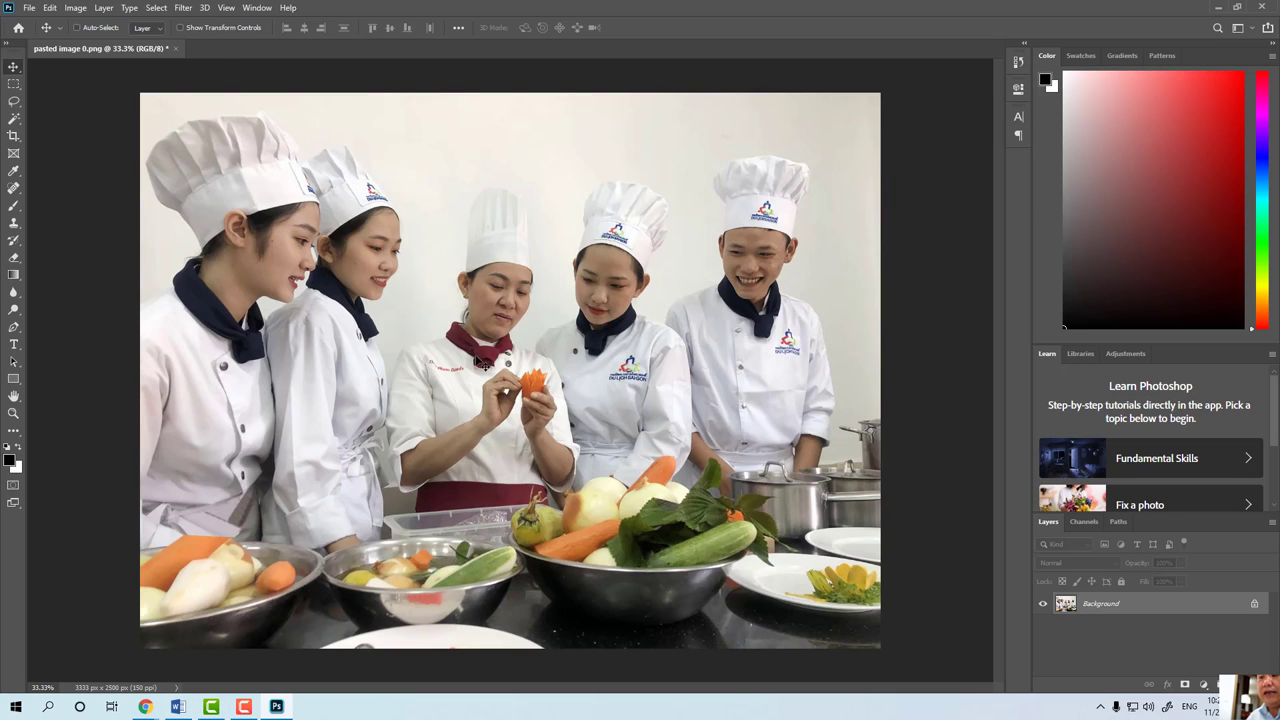
left_click(178, 706)
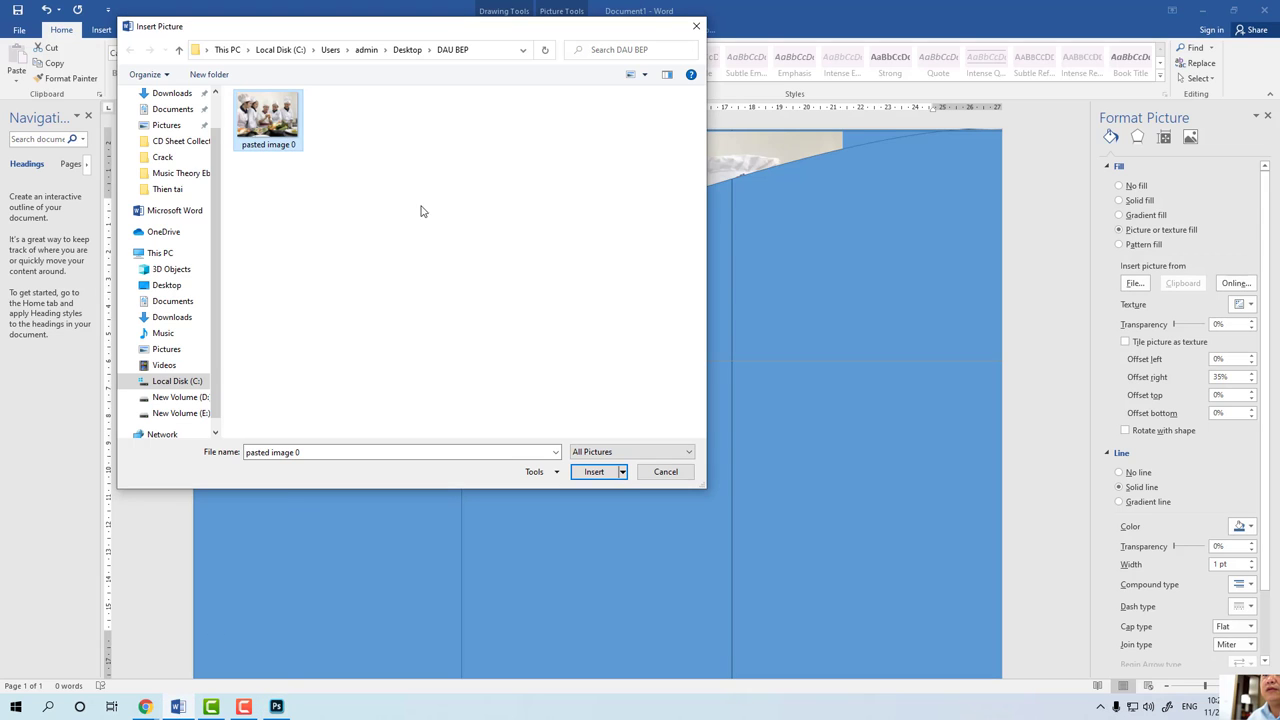
Refill the curved top shape with the resized pasted image 0 chefs photo.
double_click(279, 128)
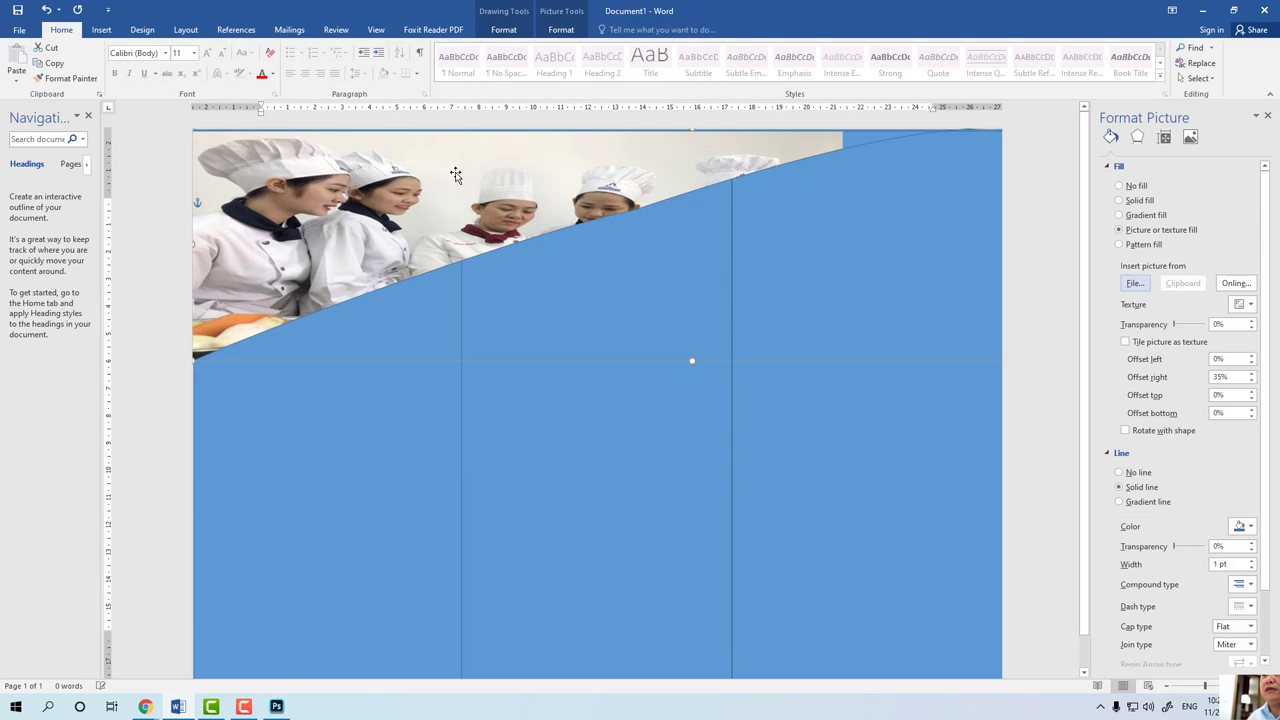
left_click(1135, 284)
double_click(267, 130)
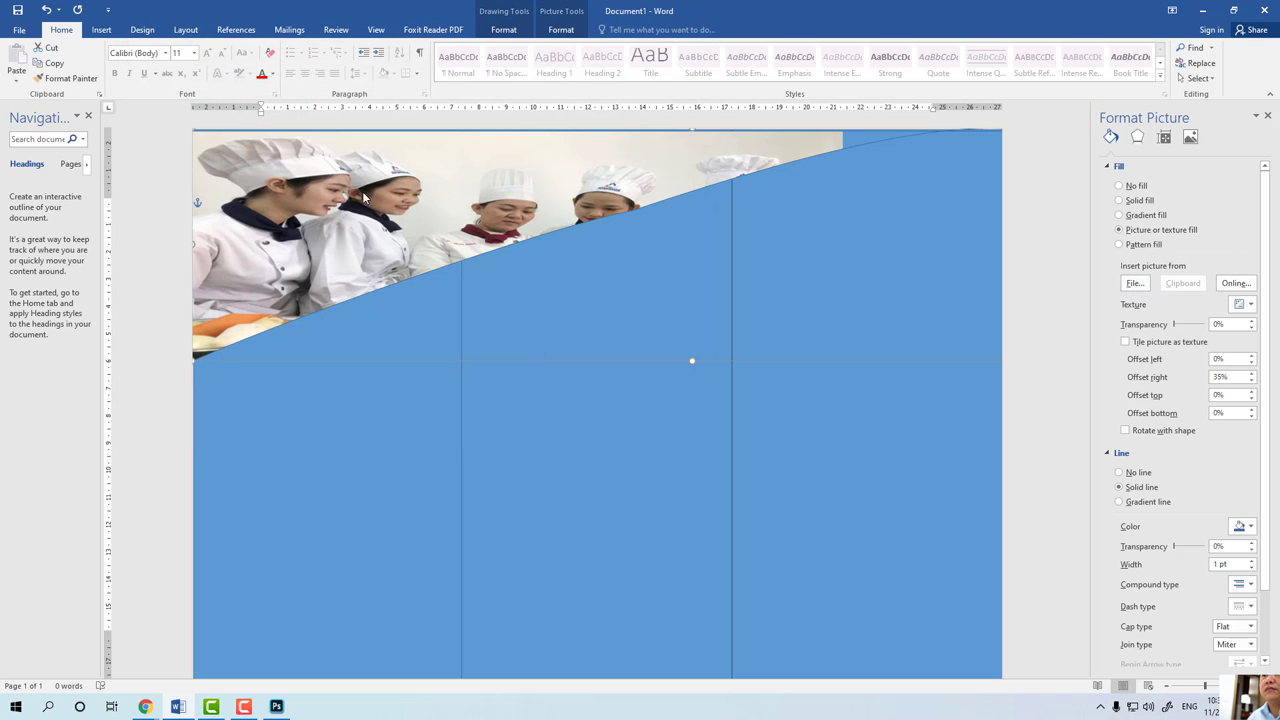
Edit the shape's points, dragging the curve so its lower edge rises more steeply.
right_click(617, 188)
left_click(652, 277)
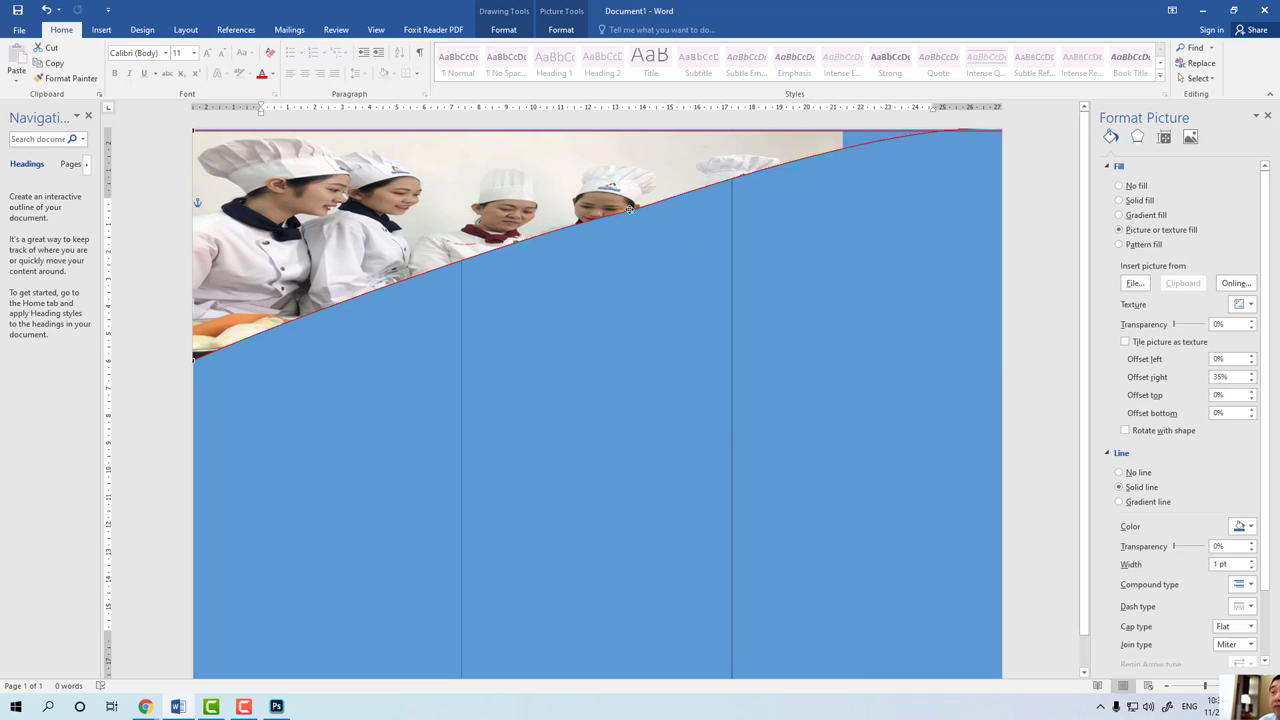
mouse_move(630, 204)
left_mouse_down()
mouse_move(620, 176)
mouse_move(481, 230)
left_mouse_up()
Give the blue panel shapes an orange-brown outline colour.
double_click(145, 390)
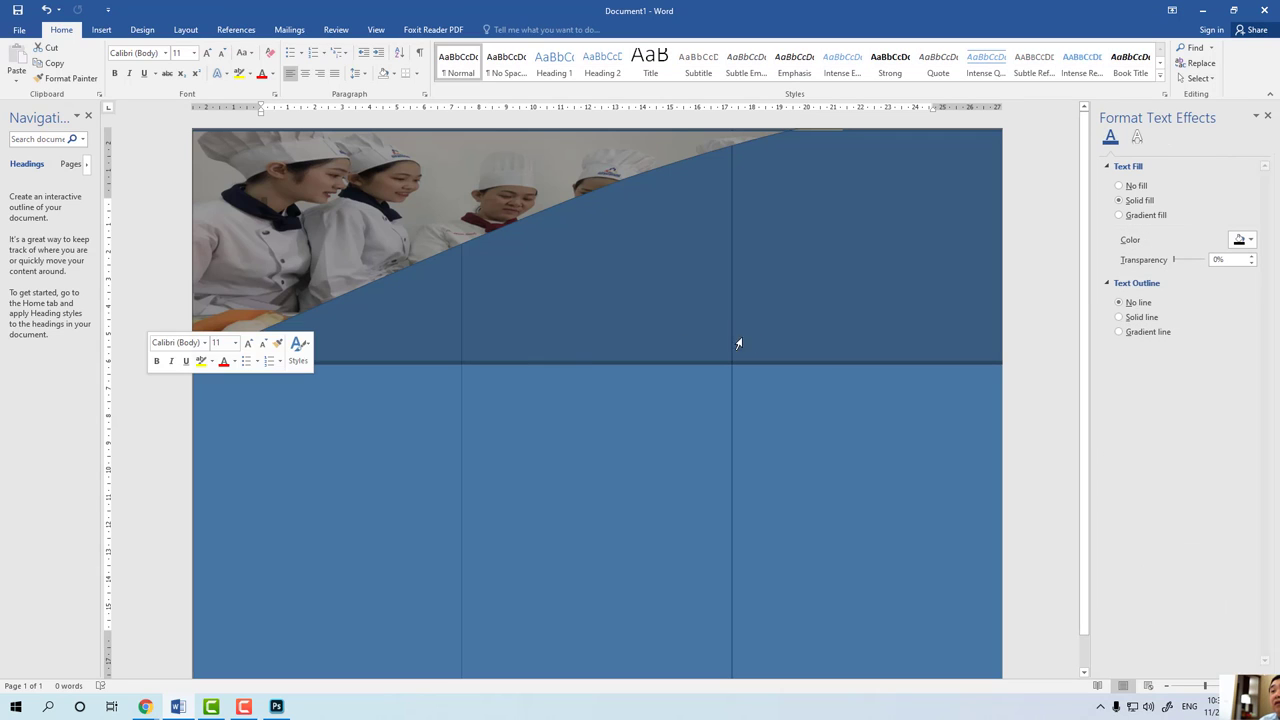
double_click(450, 188)
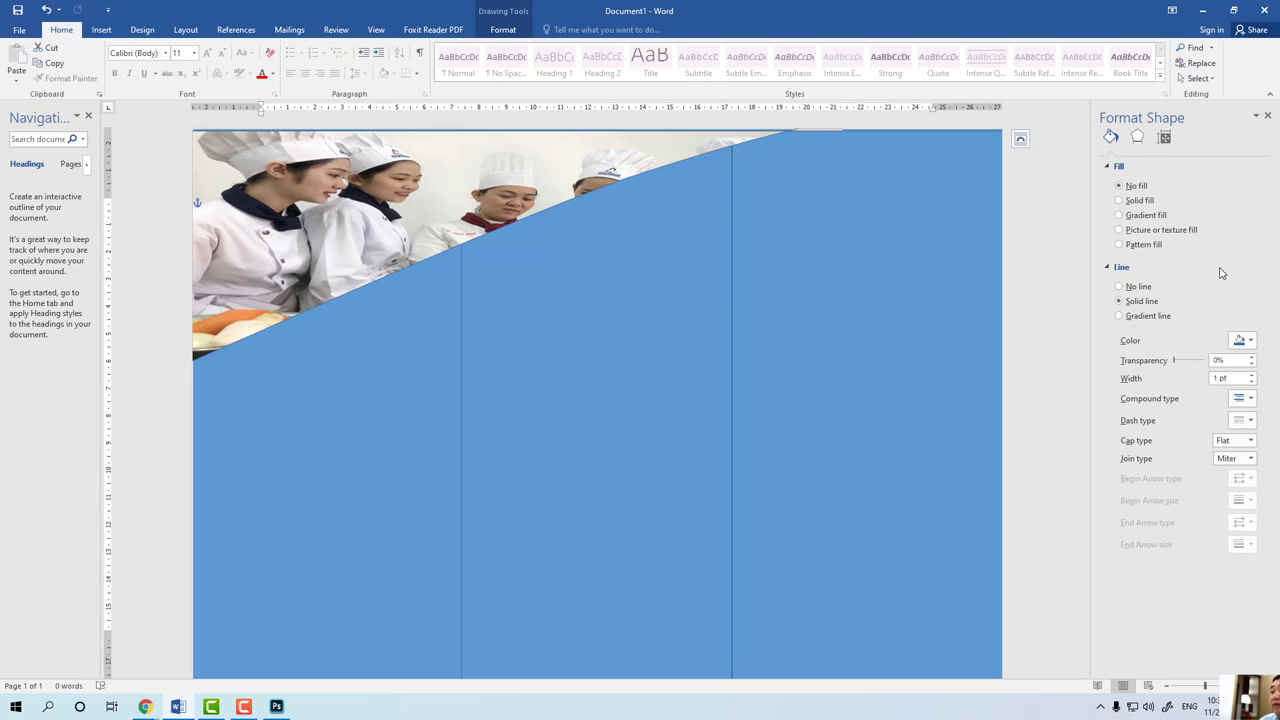
left_click(1238, 339)
left_click(1228, 420)
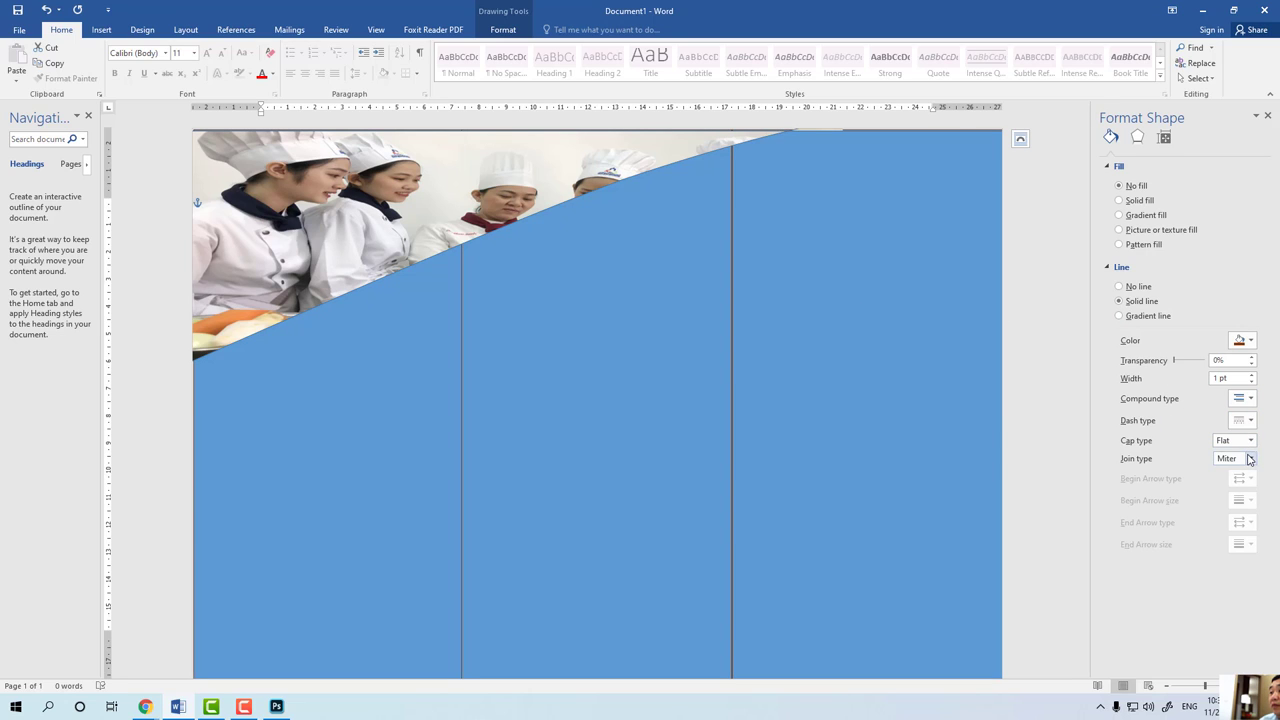
Try thicker outline widths on the panels, then undo back to 1 pt.
left_click(1251, 375)
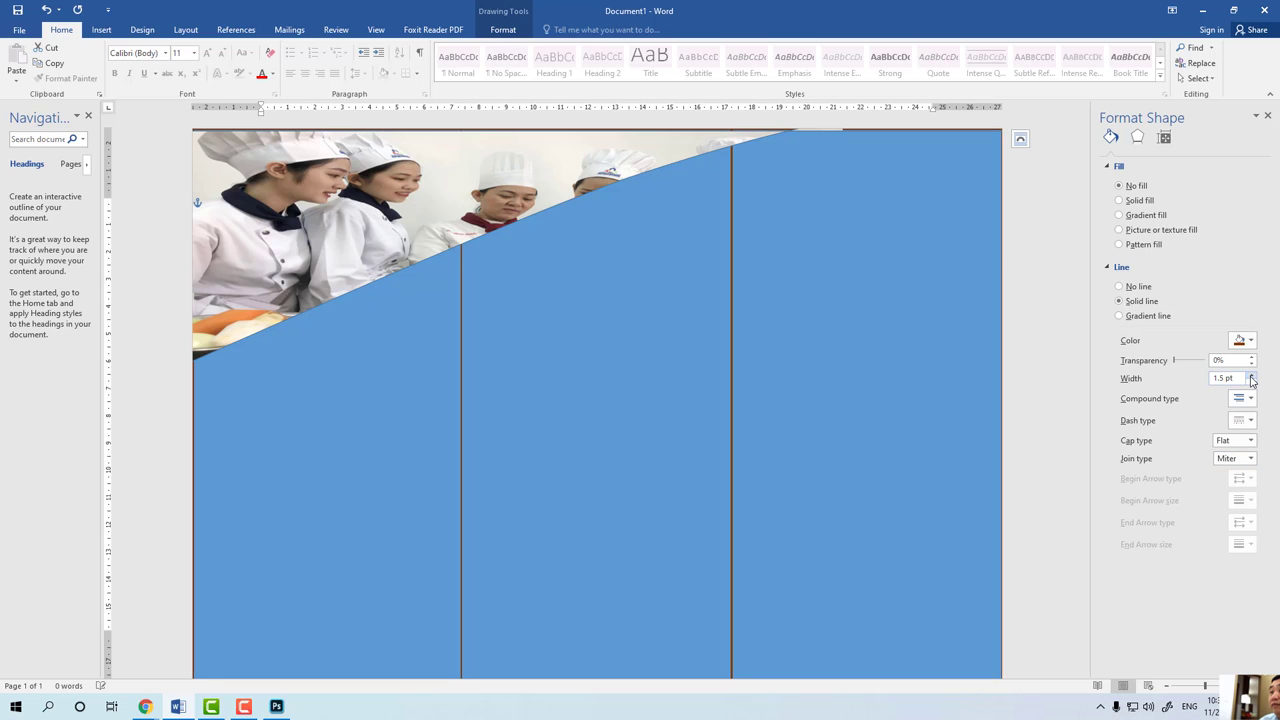
left_click(1251, 375)
left_click(1251, 375)
left_click(1251, 375)
left_click(1251, 375)
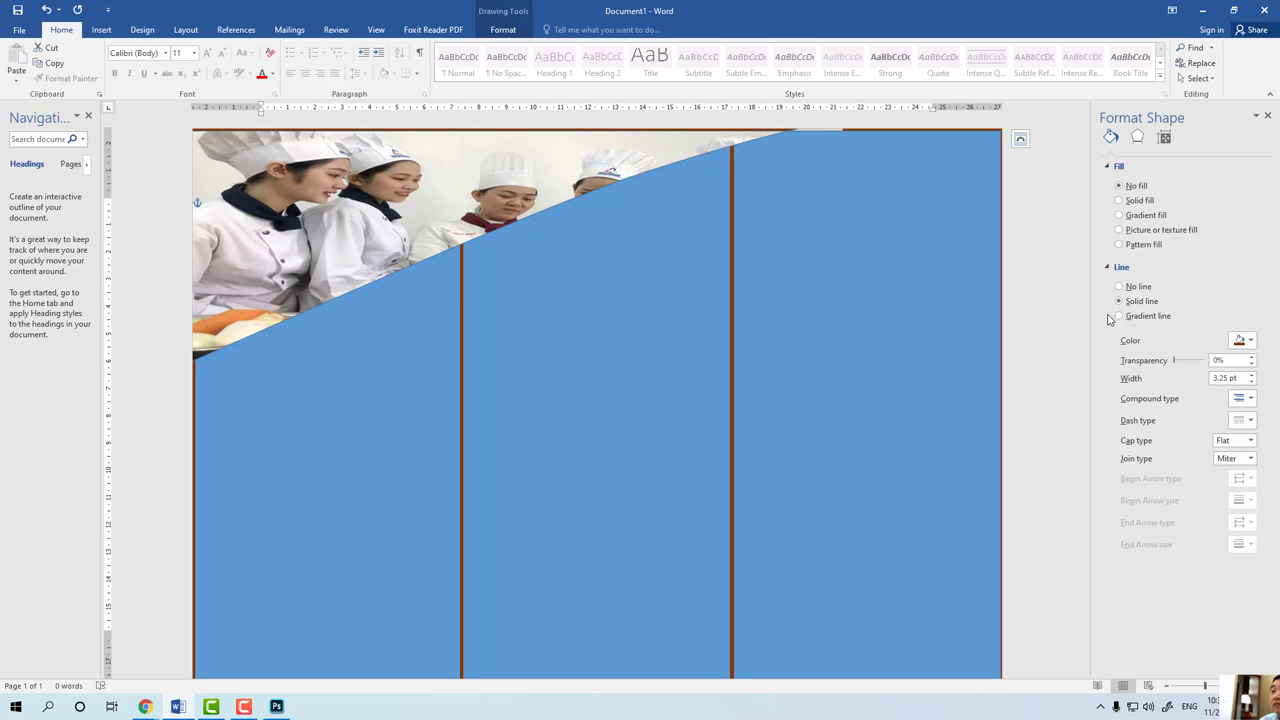
left_click(1049, 310)
key("ctrl+z")
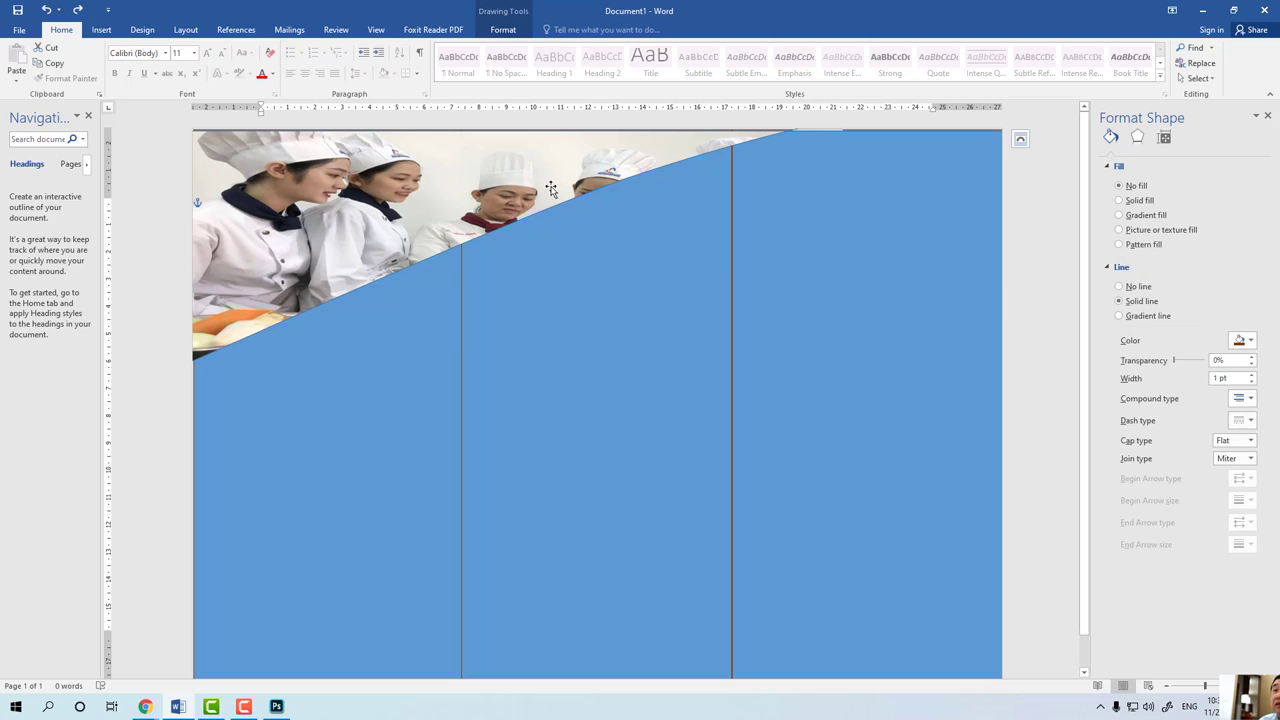
left_click(440, 188)
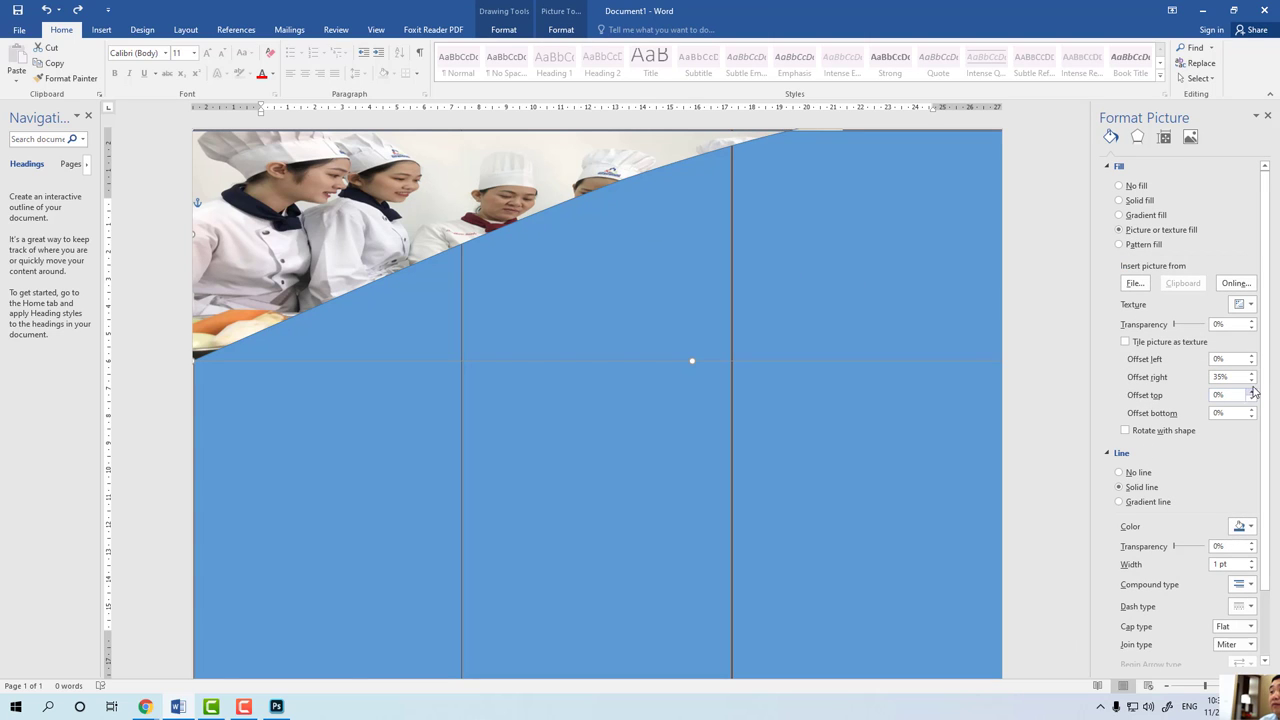
Outline the curved chef photo shape in orange-brown at 6 pt width.
left_click(1250, 530)
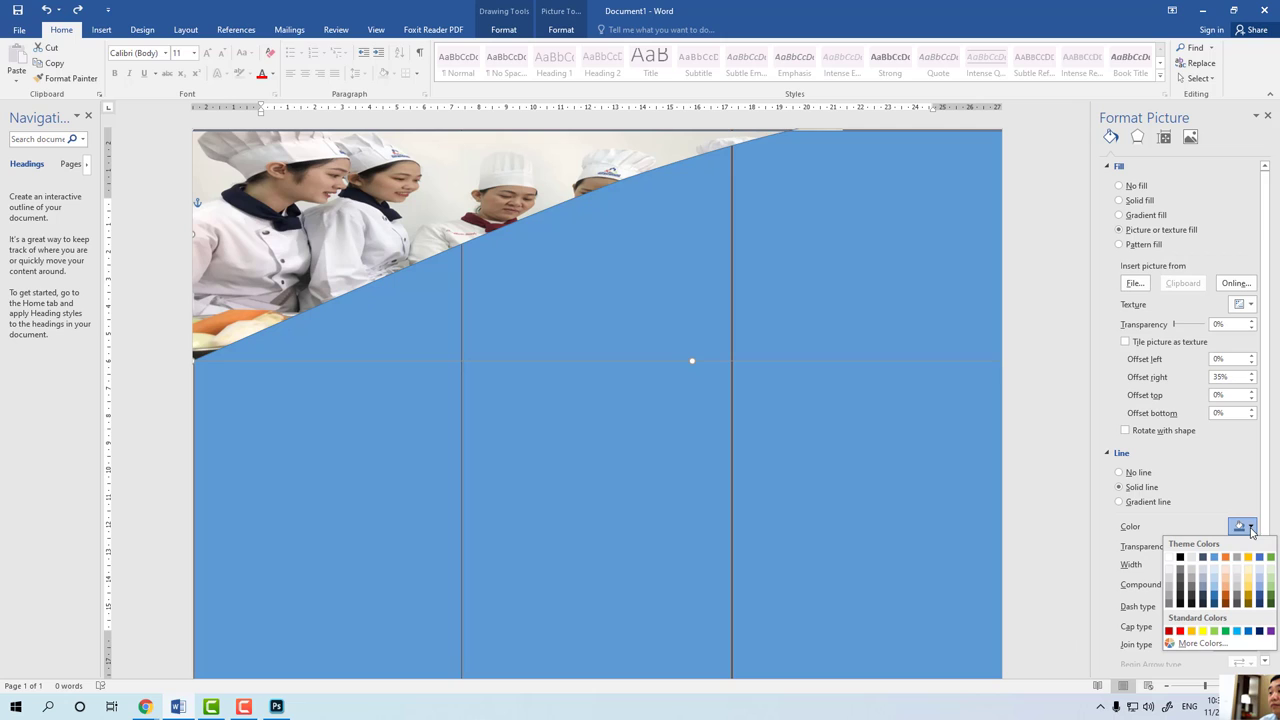
left_click(1225, 603)
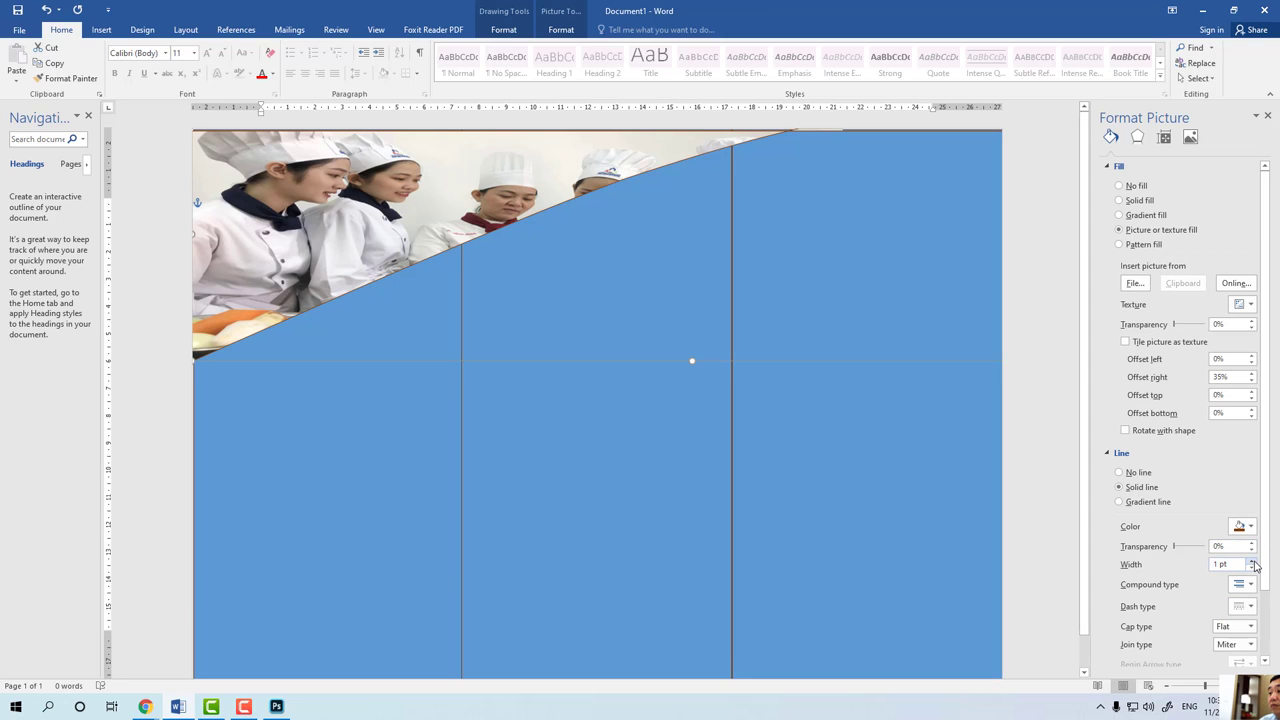
left_click(1251, 561)
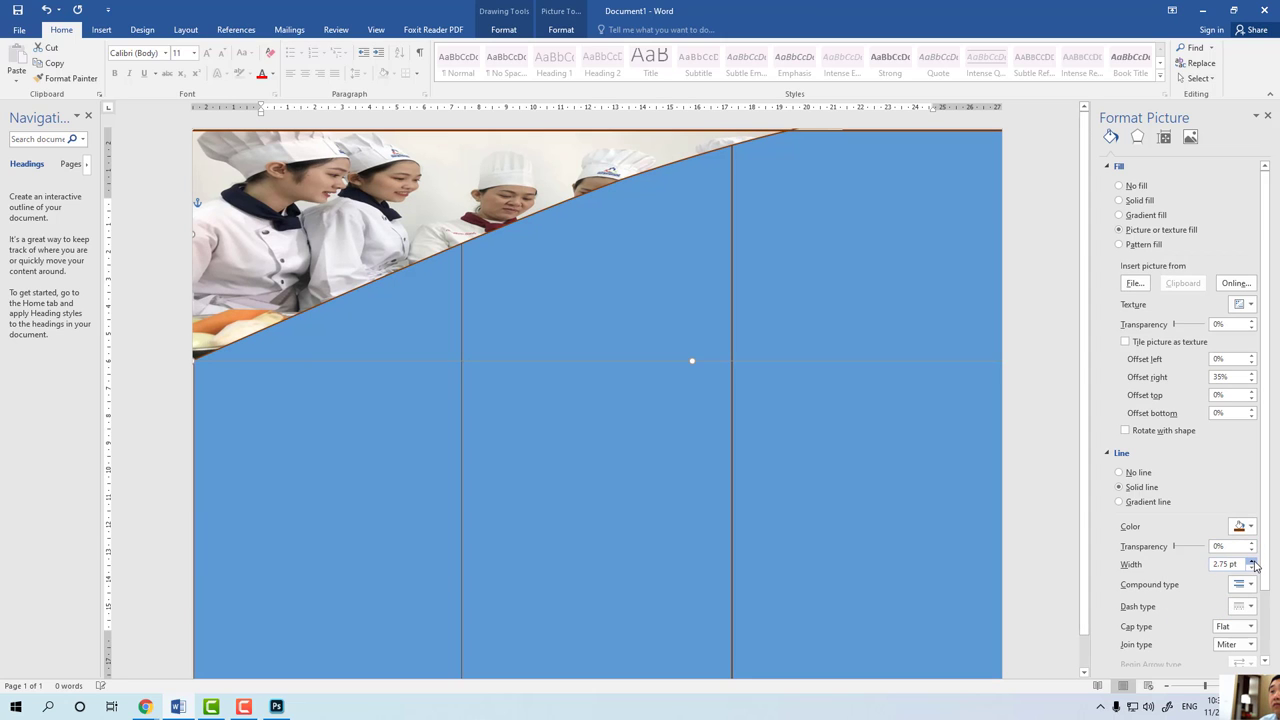
left_click(1251, 561)
left_click(1251, 561)
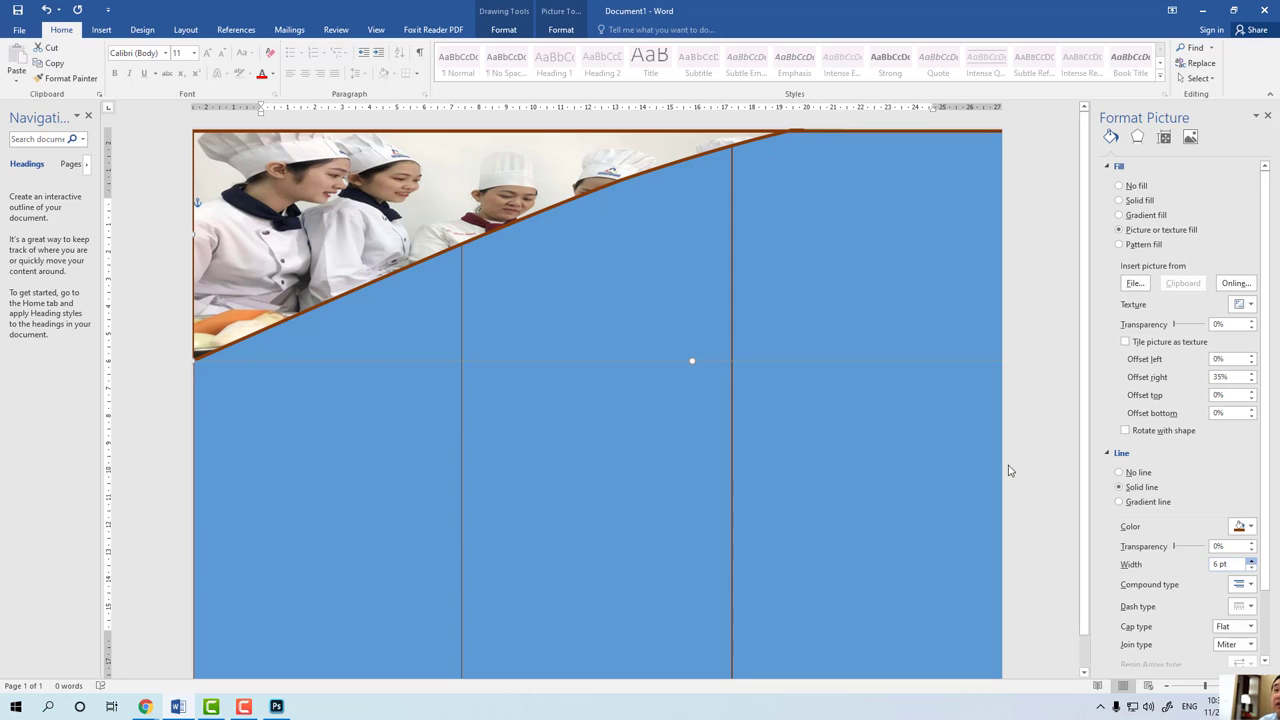
left_click(1027, 311)
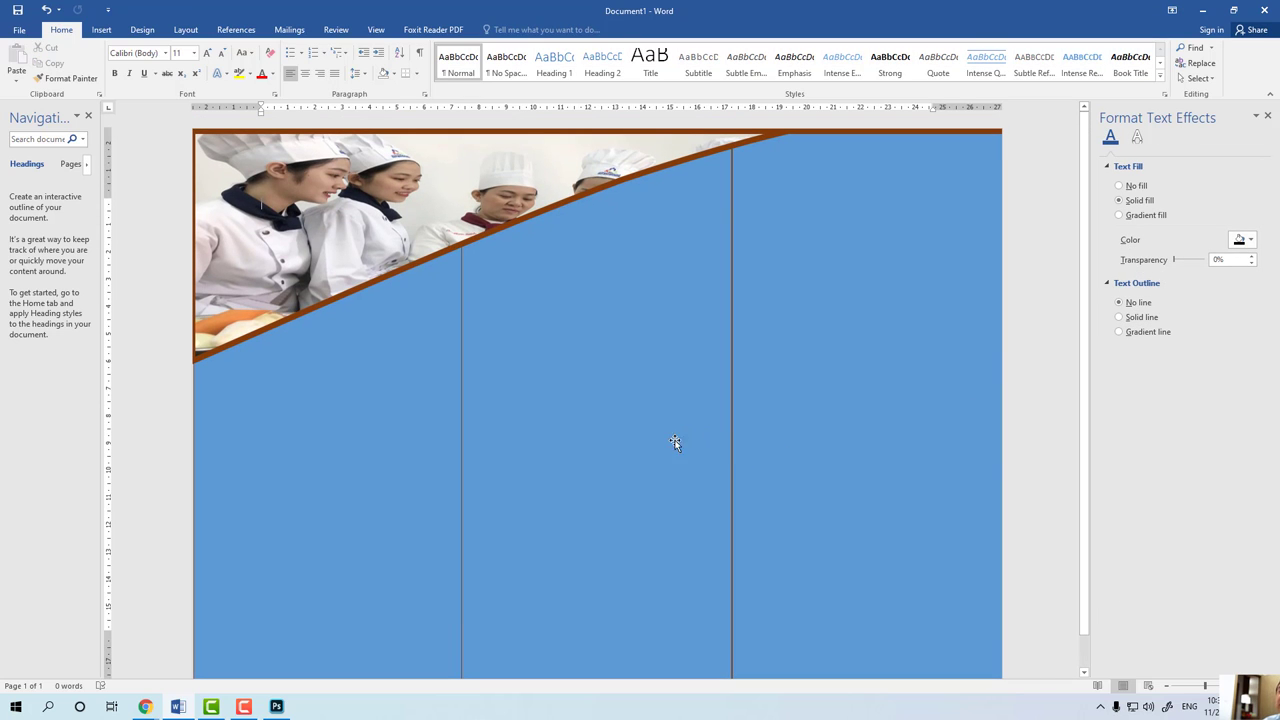
scroll(617, 460, "down", 1)
scroll(580, 392, "up", 1)
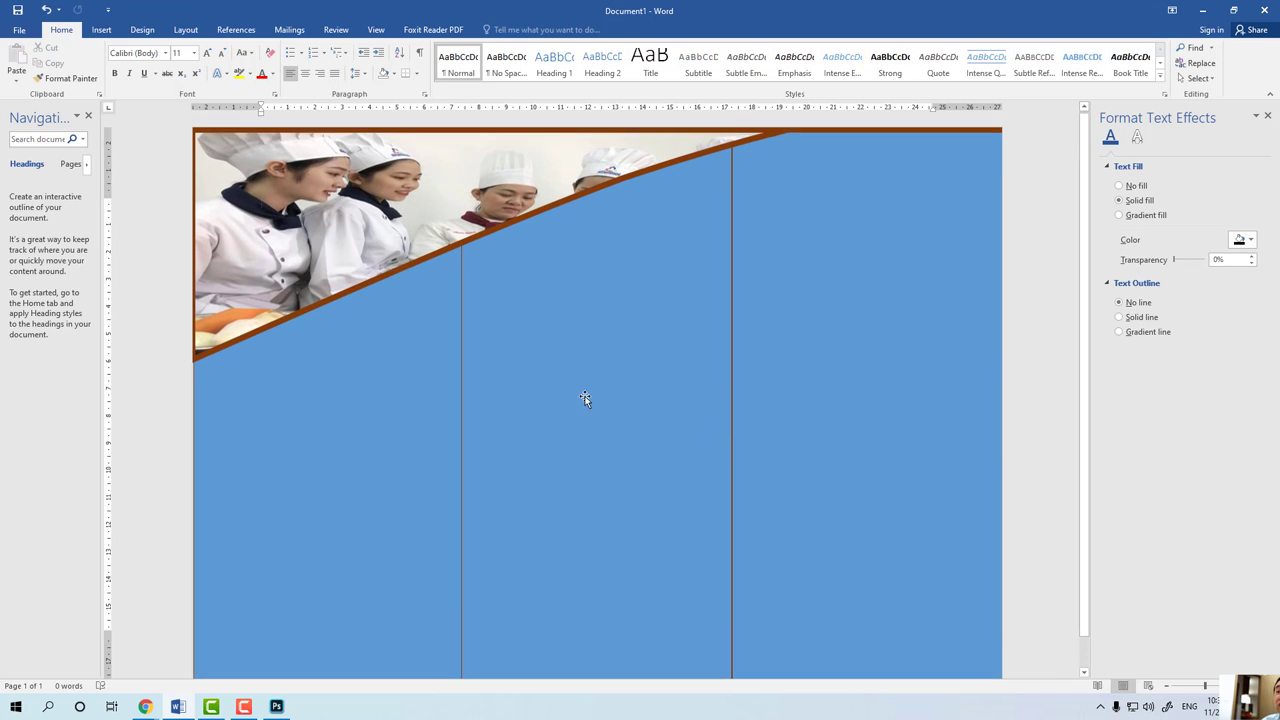
left_click(579, 392)
scroll(579, 392, "down", 1)
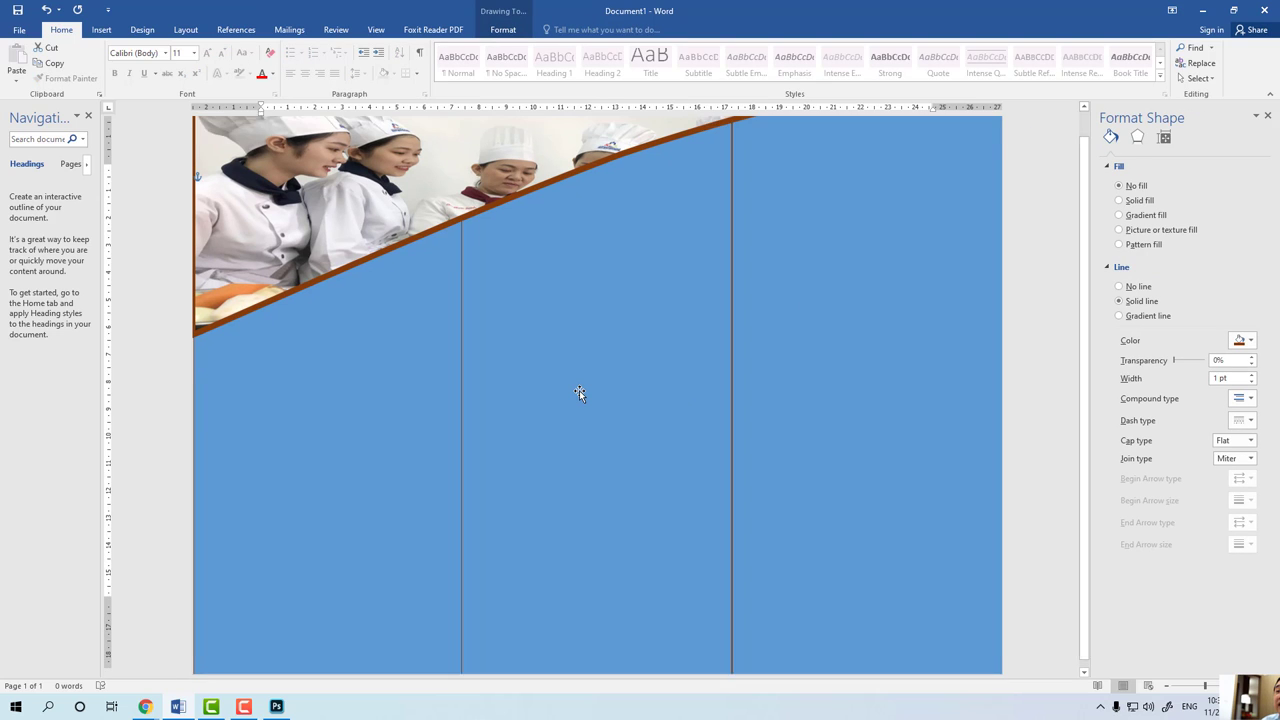
scroll(824, 250, "up", 1)
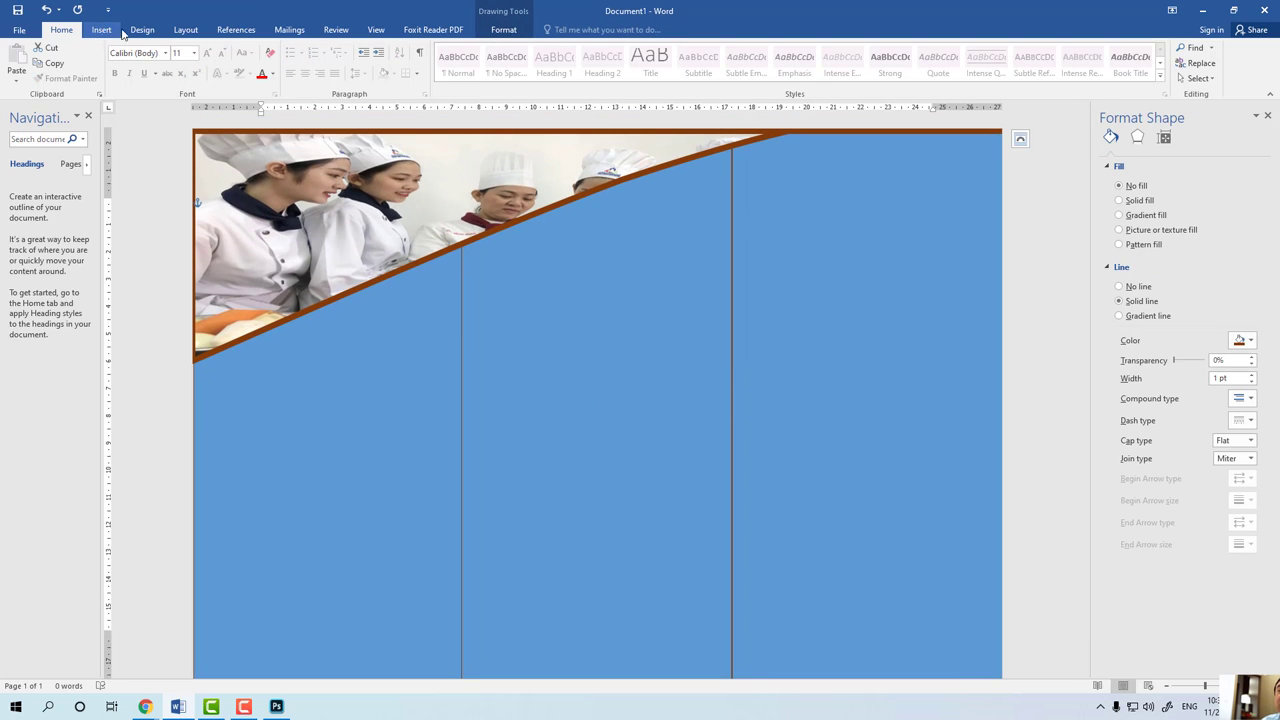
Draw a 5.45 × 9.33 cm oval at the top of the right panel and nudge it lower.
left_click(110, 32)
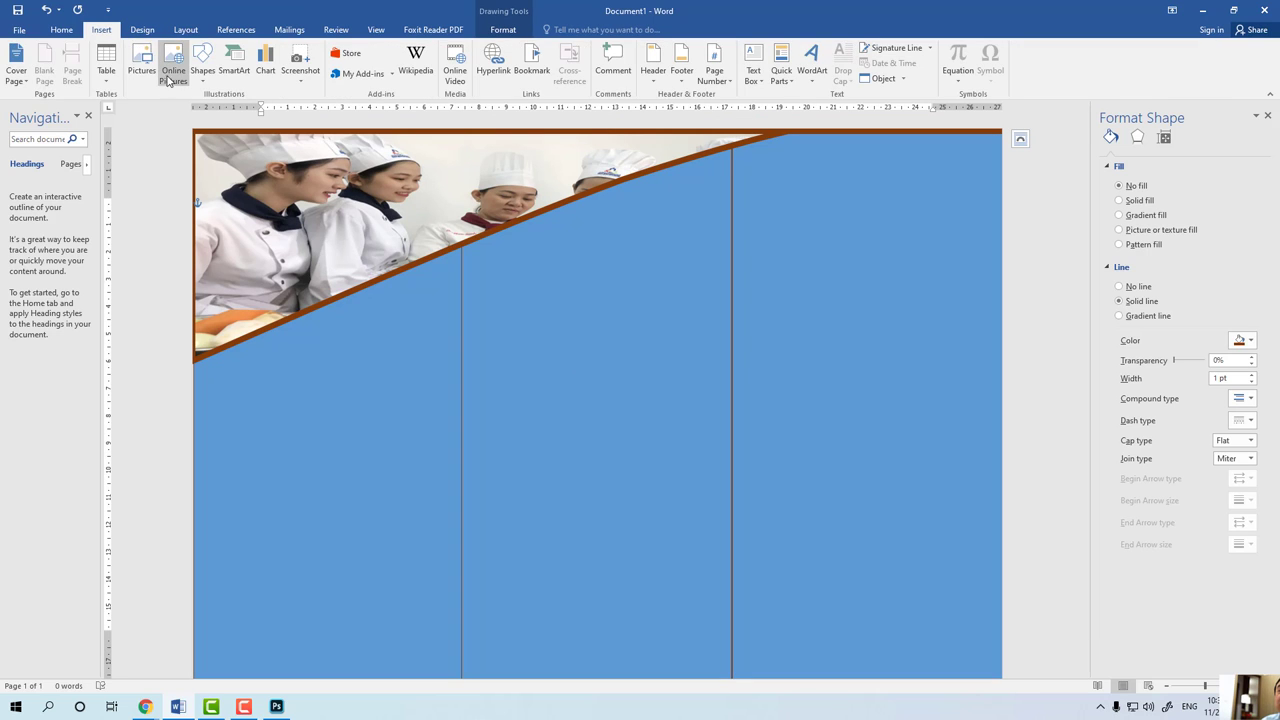
left_click(202, 68)
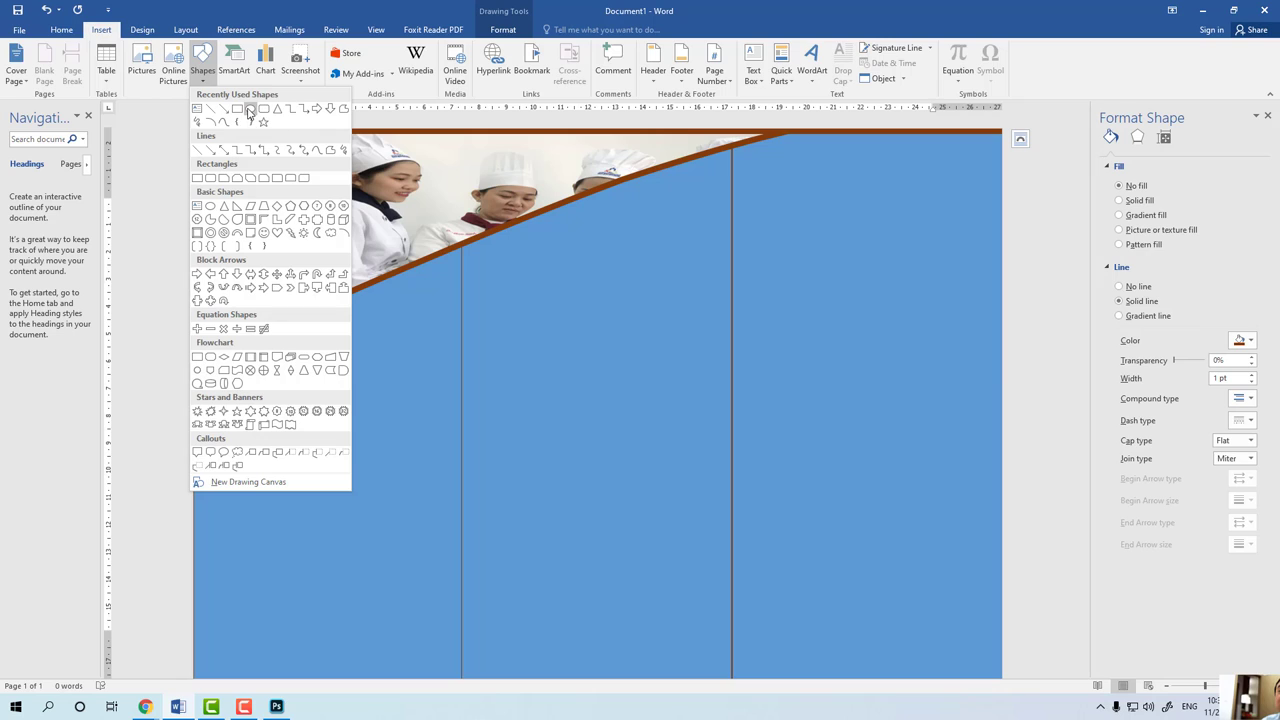
left_click(250, 111)
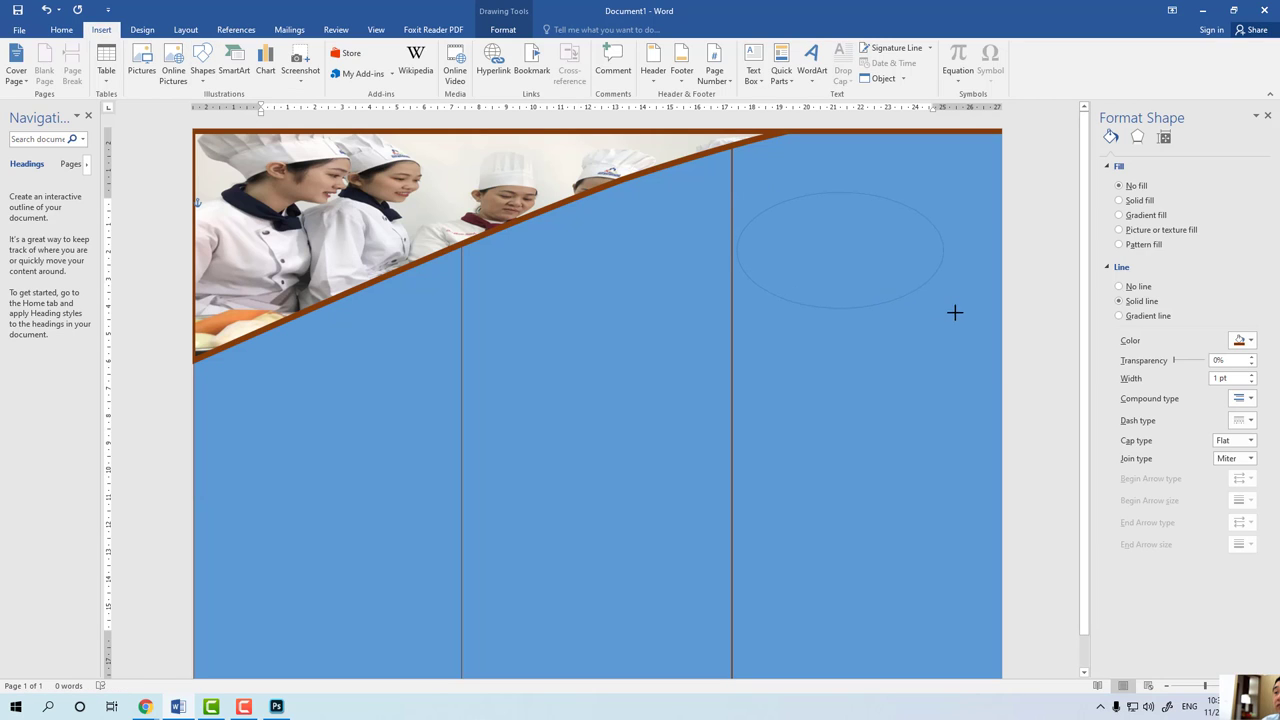
key("ctrl")
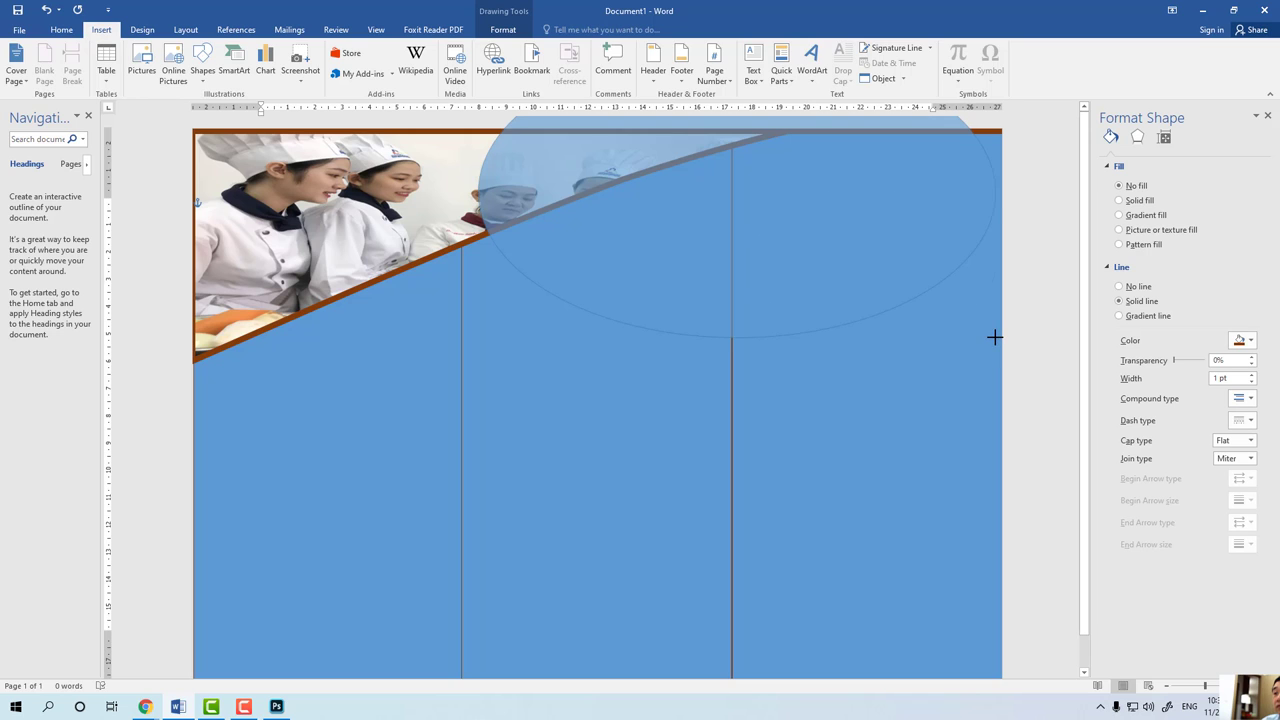
mouse_move(994, 336)
left_mouse_down()
mouse_move(984, 326)
mouse_move(991, 340)
left_mouse_up()
scroll(878, 288, "down", 1)
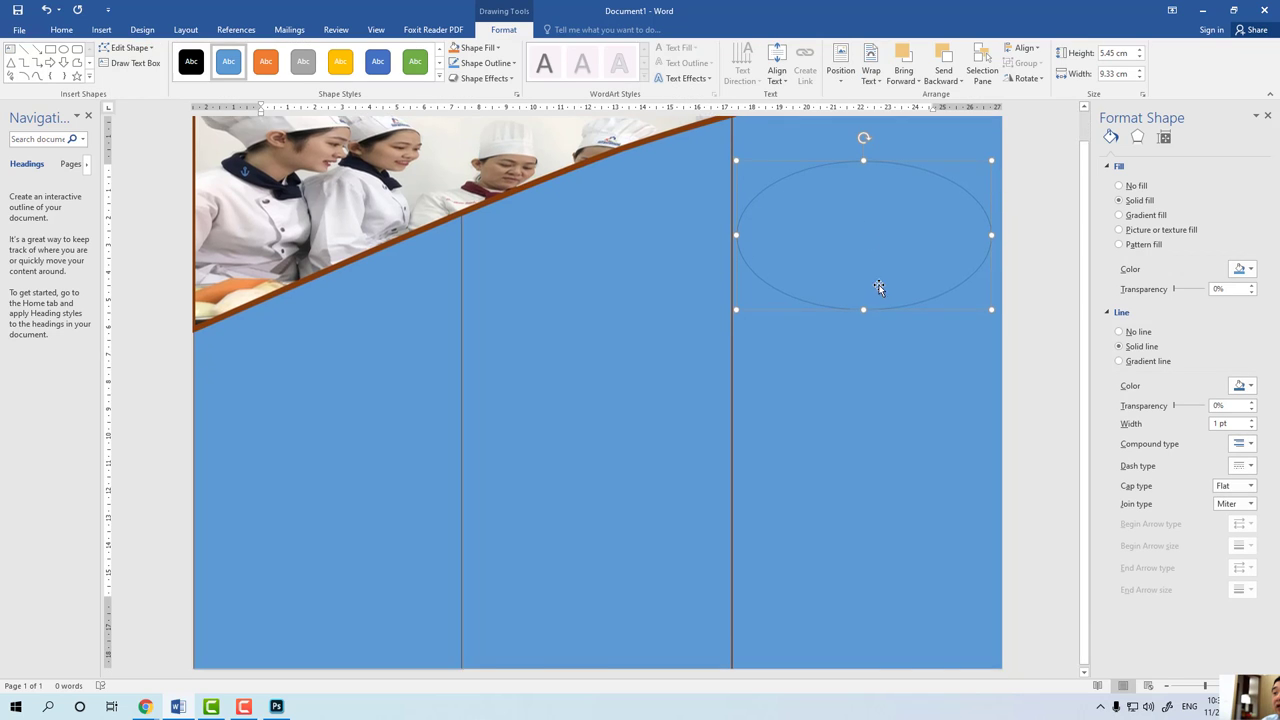
mouse_move(861, 218)
left_mouse_down()
mouse_move(867, 303)
mouse_move(867, 230)
left_mouse_up()
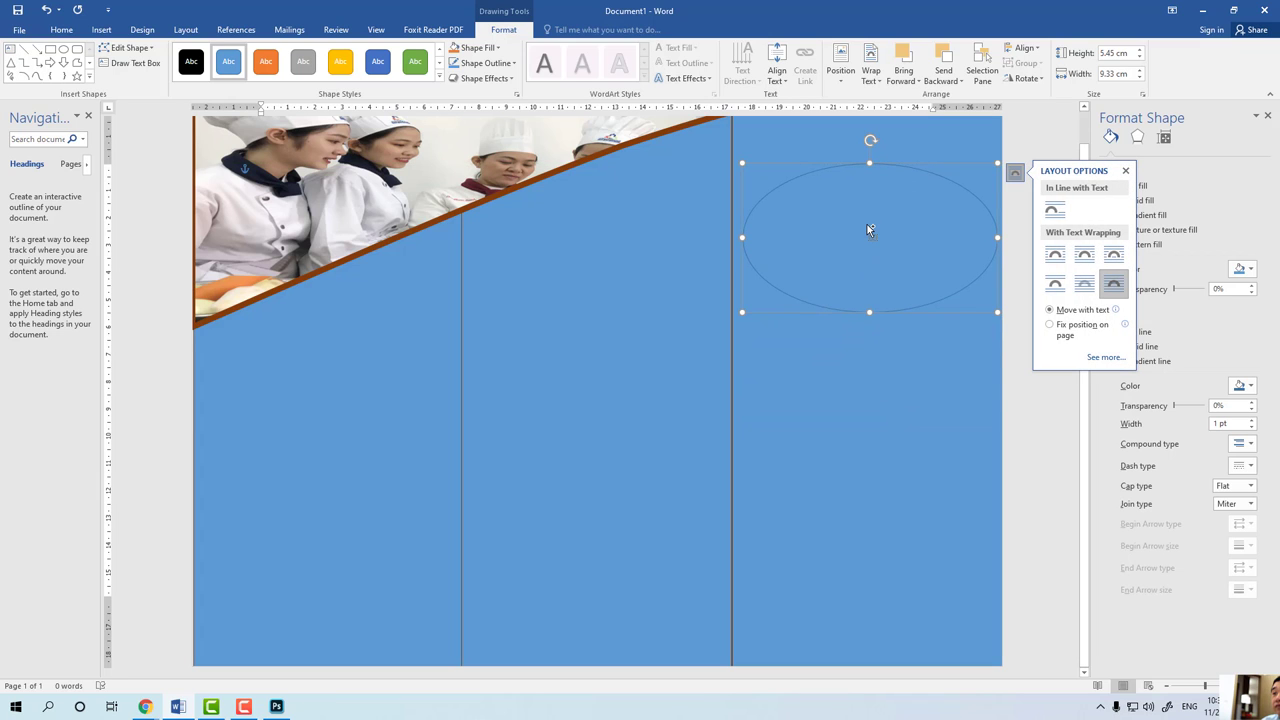
Duplicate the oval twice and place the three copies down the right panel.
left_click_drag(872, 229, 866, 446, "ctrl")
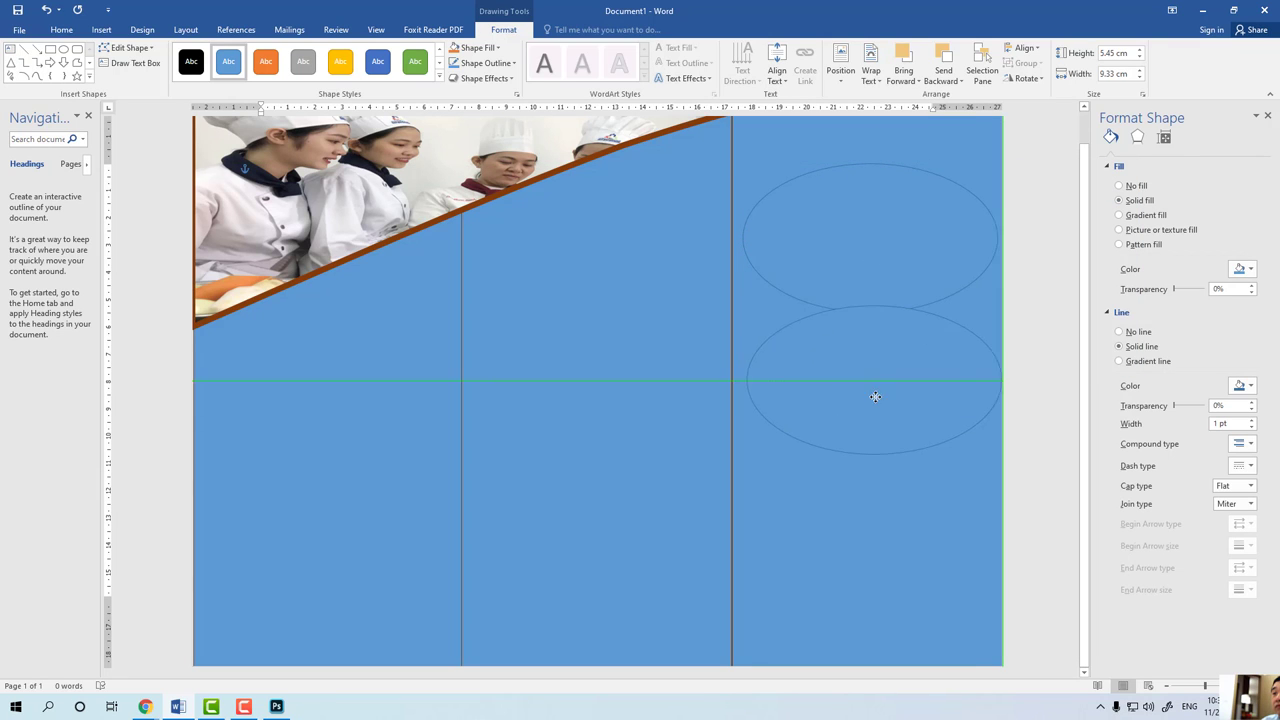
left_click(866, 446, "shift")
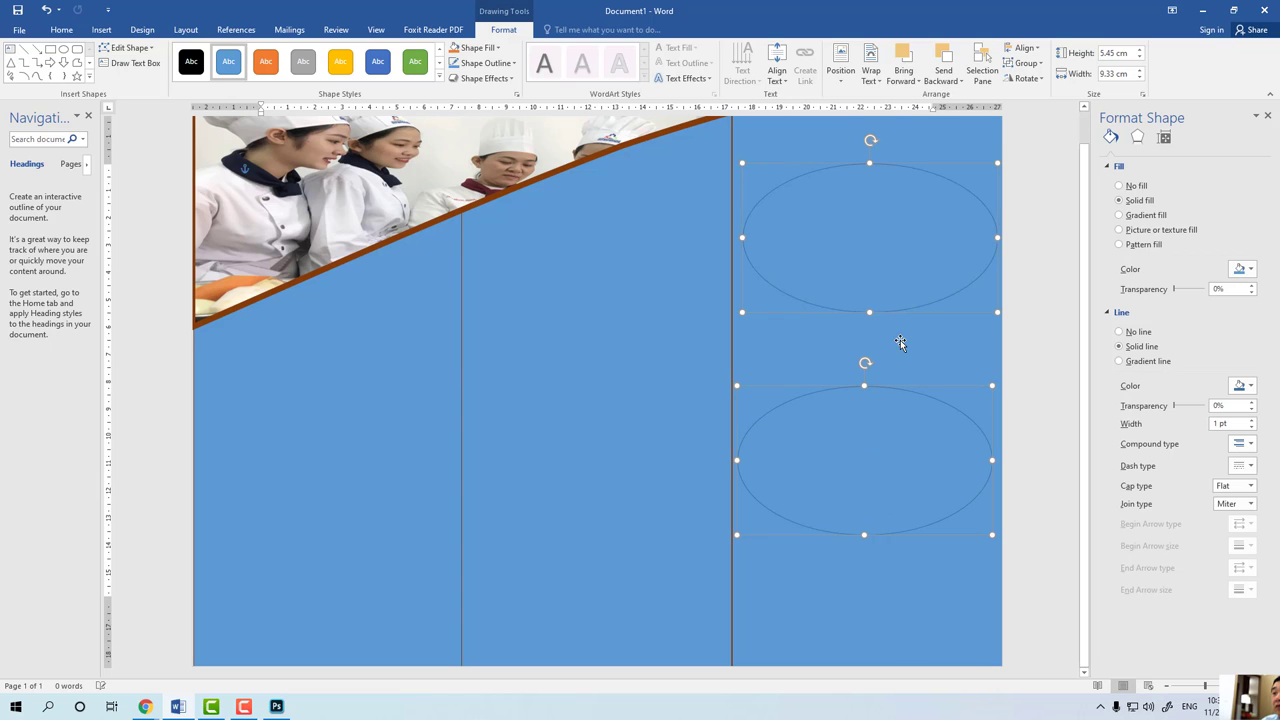
mouse_move(886, 429)
left_mouse_down()
mouse_move(889, 482)
mouse_move(890, 393)
left_mouse_up()
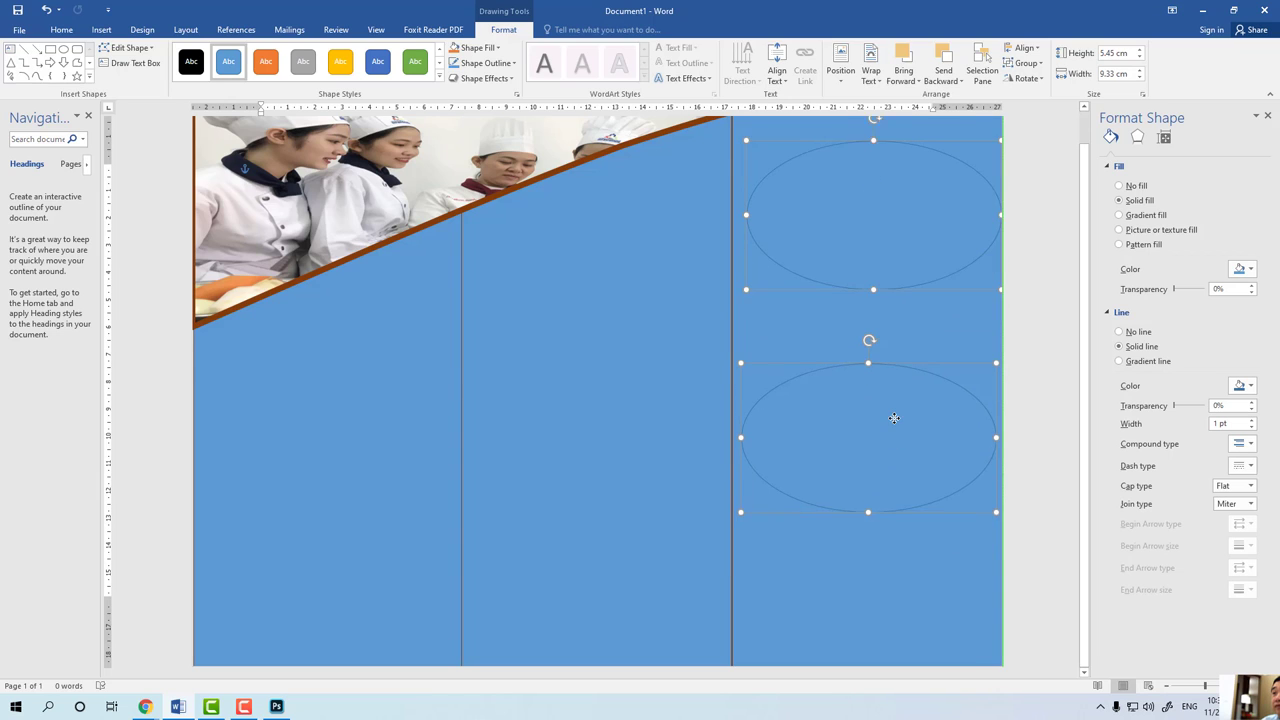
left_click(1050, 363)
left_click(893, 365)
mouse_move(890, 372)
left_mouse_down()
mouse_move(890, 395)
mouse_move(892, 294)
left_mouse_up()
left_click(873, 435, "shift")
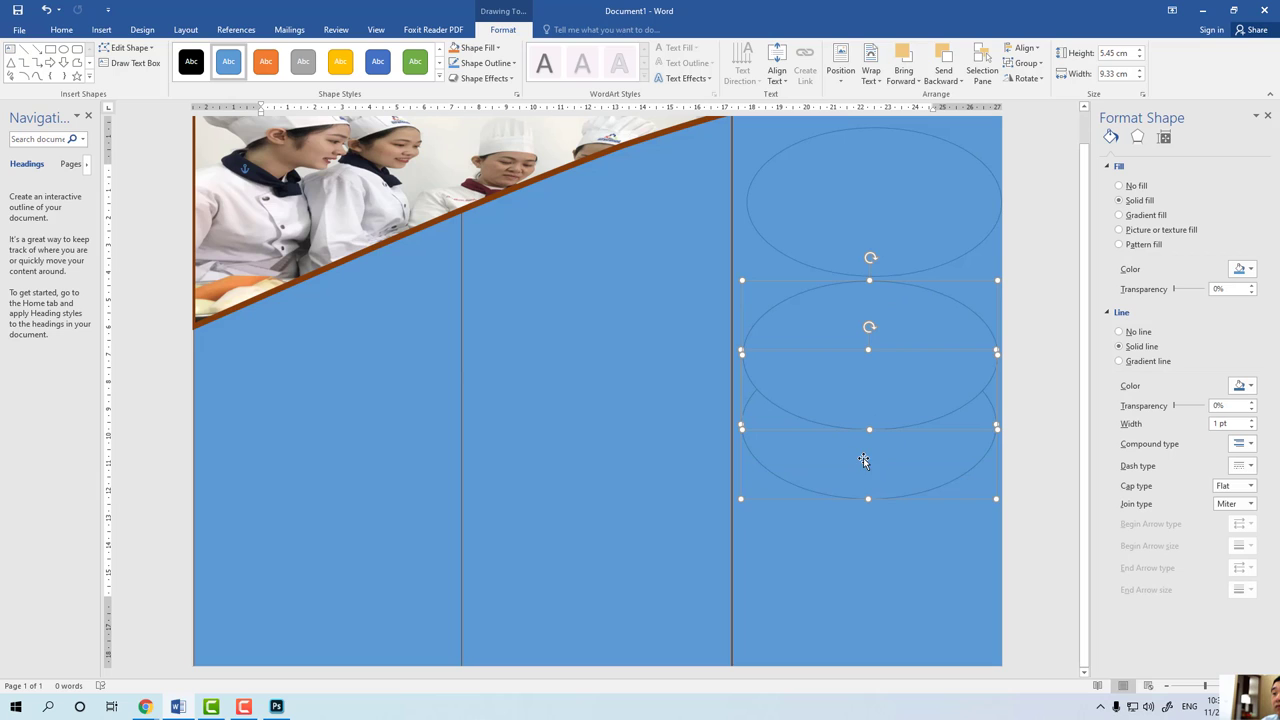
left_click_drag(862, 465, 864, 474)
left_click(1026, 410)
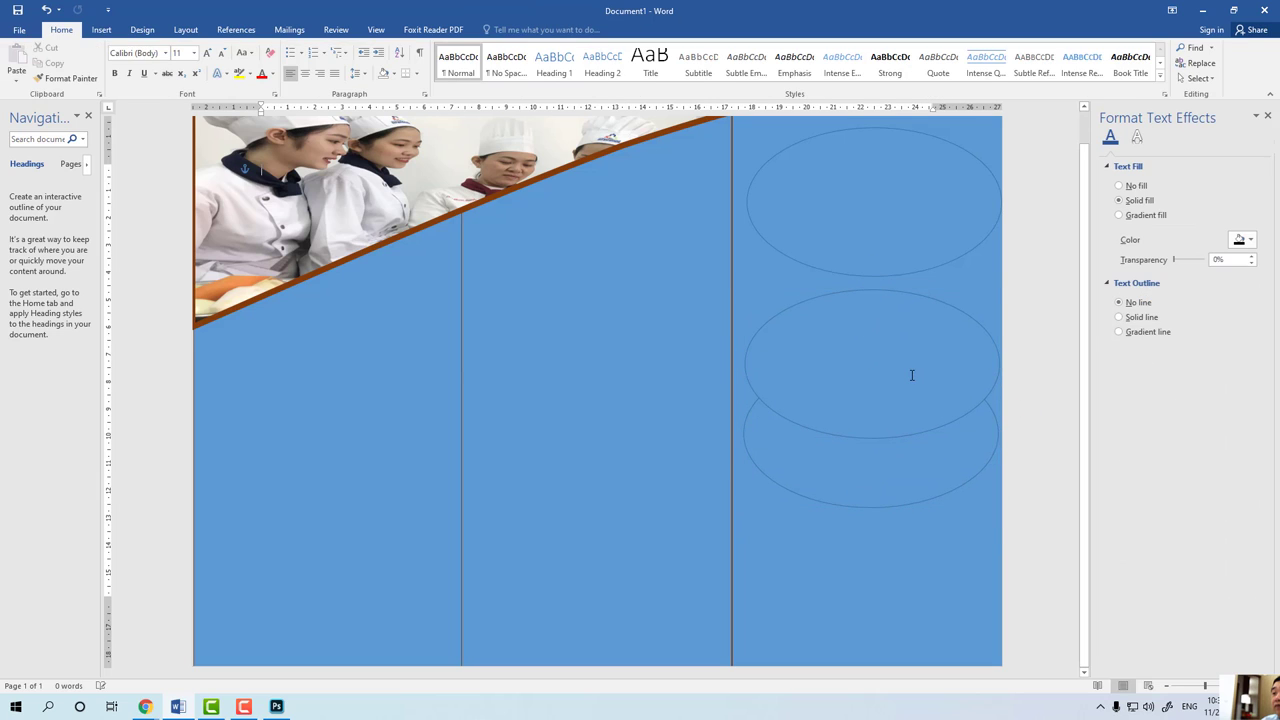
left_click(870, 404)
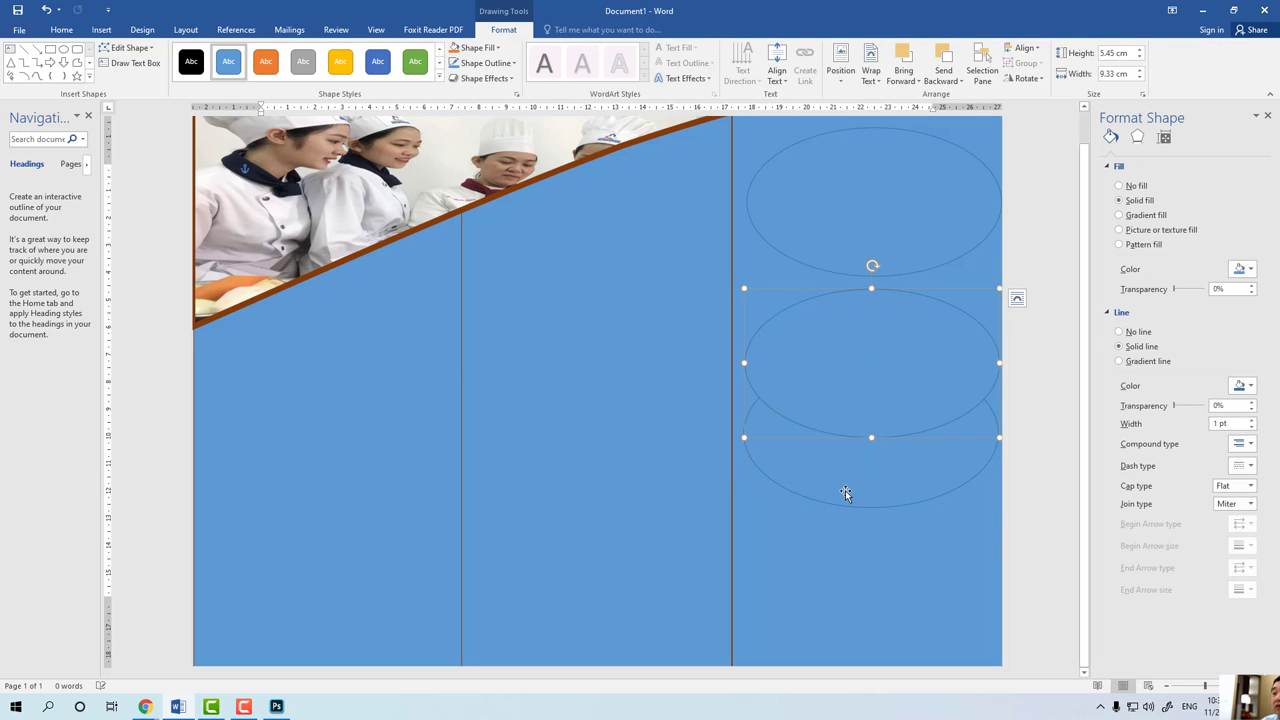
mouse_move(845, 483)
left_mouse_down()
mouse_move(848, 573)
mouse_move(831, 637)
mouse_move(845, 624)
left_mouse_up()
Select all three ovals and distribute them vertically.
left_click(1023, 400)
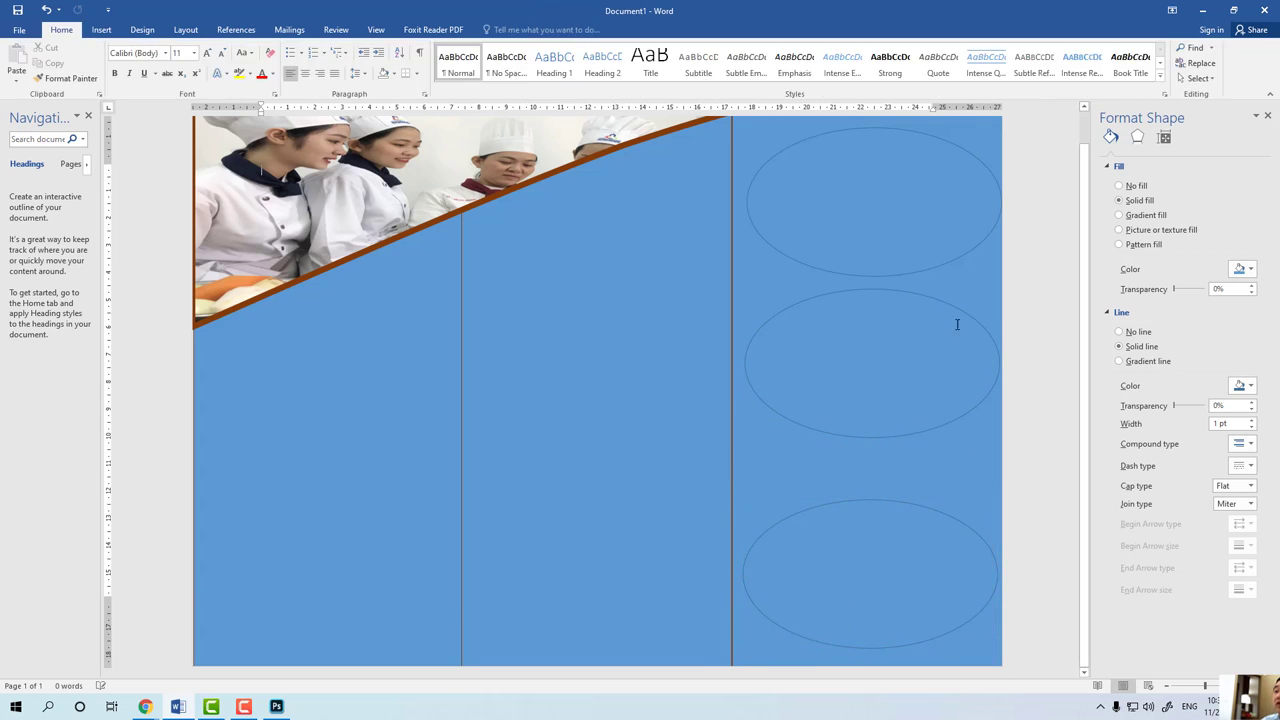
left_click(888, 273)
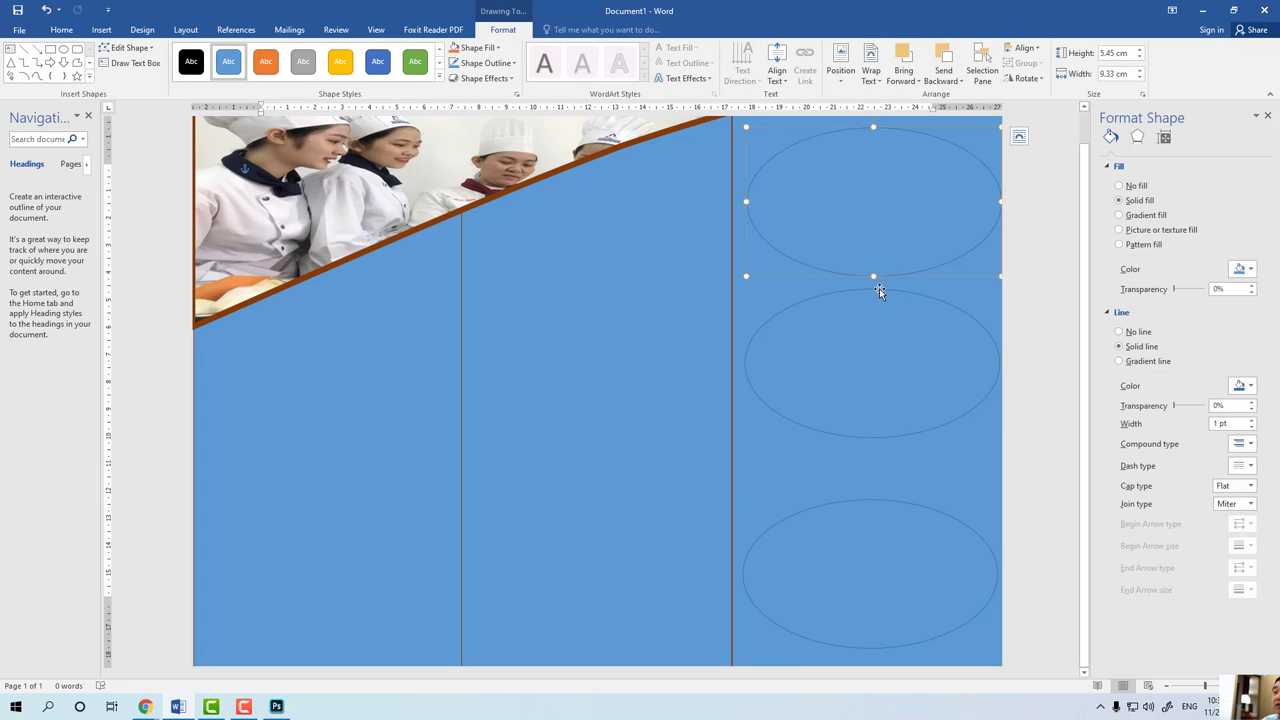
left_click(876, 323, "shift")
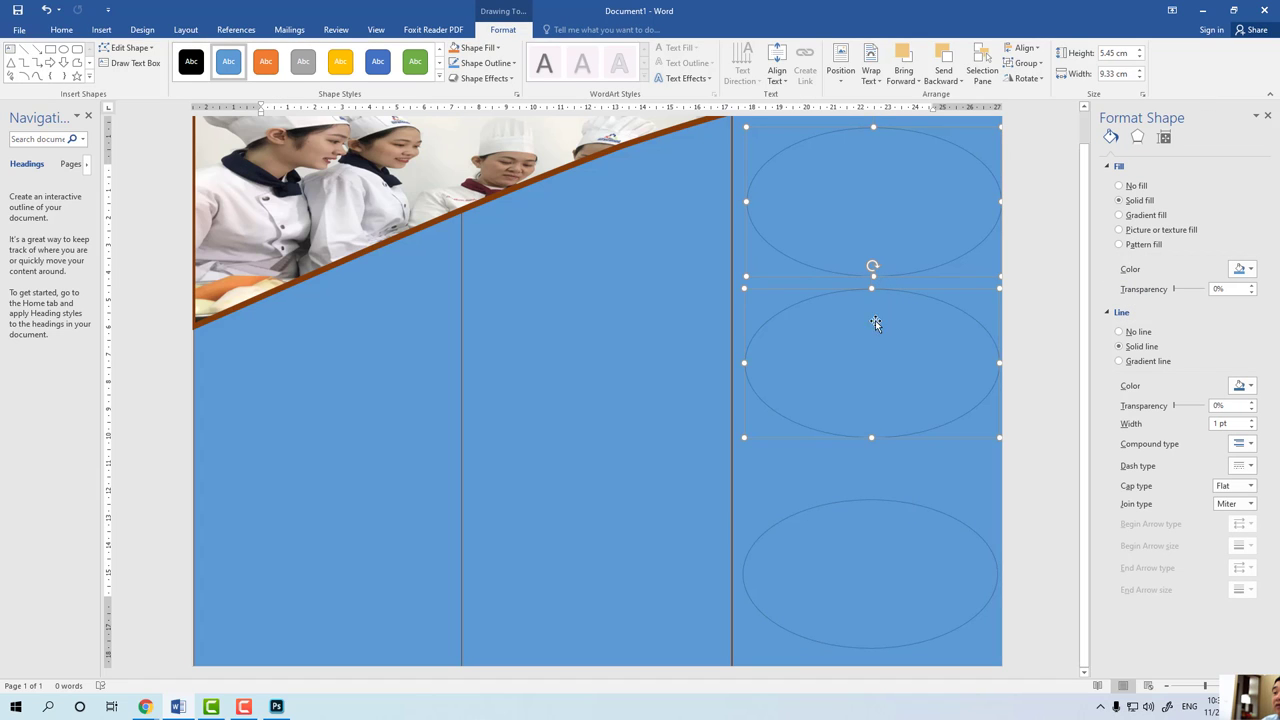
left_click(853, 500, "shift")
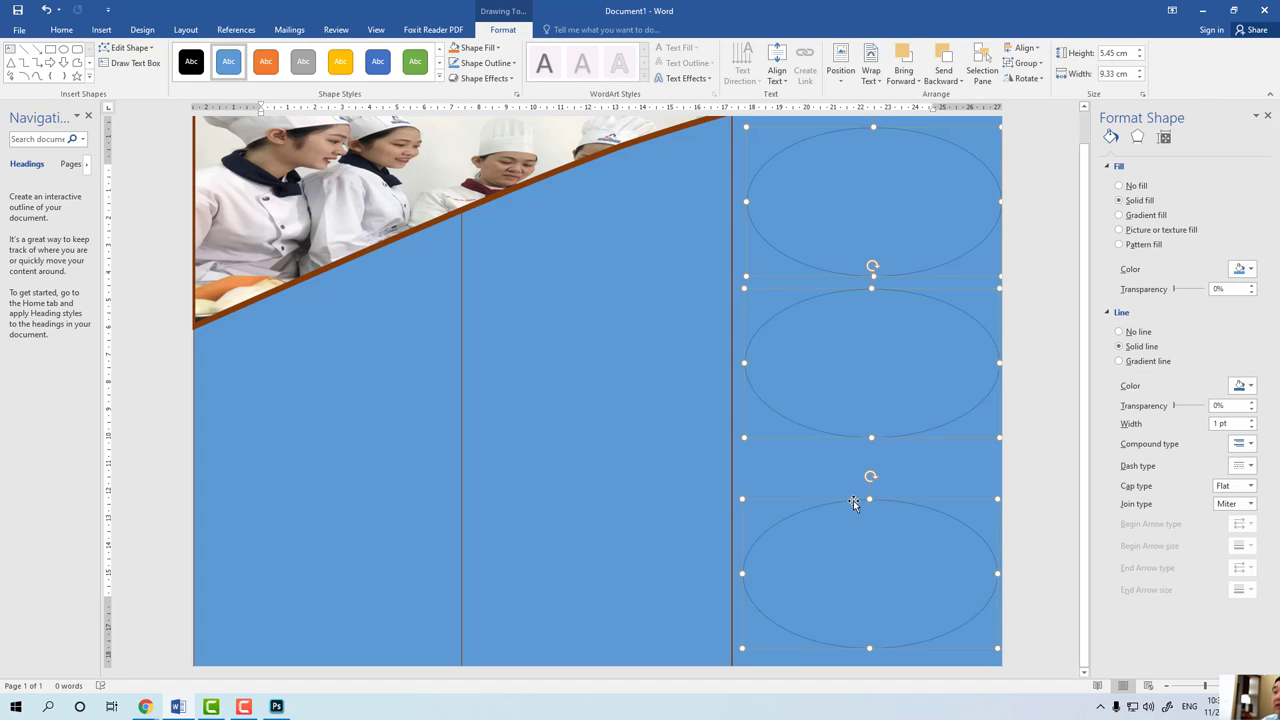
left_click(1030, 49)
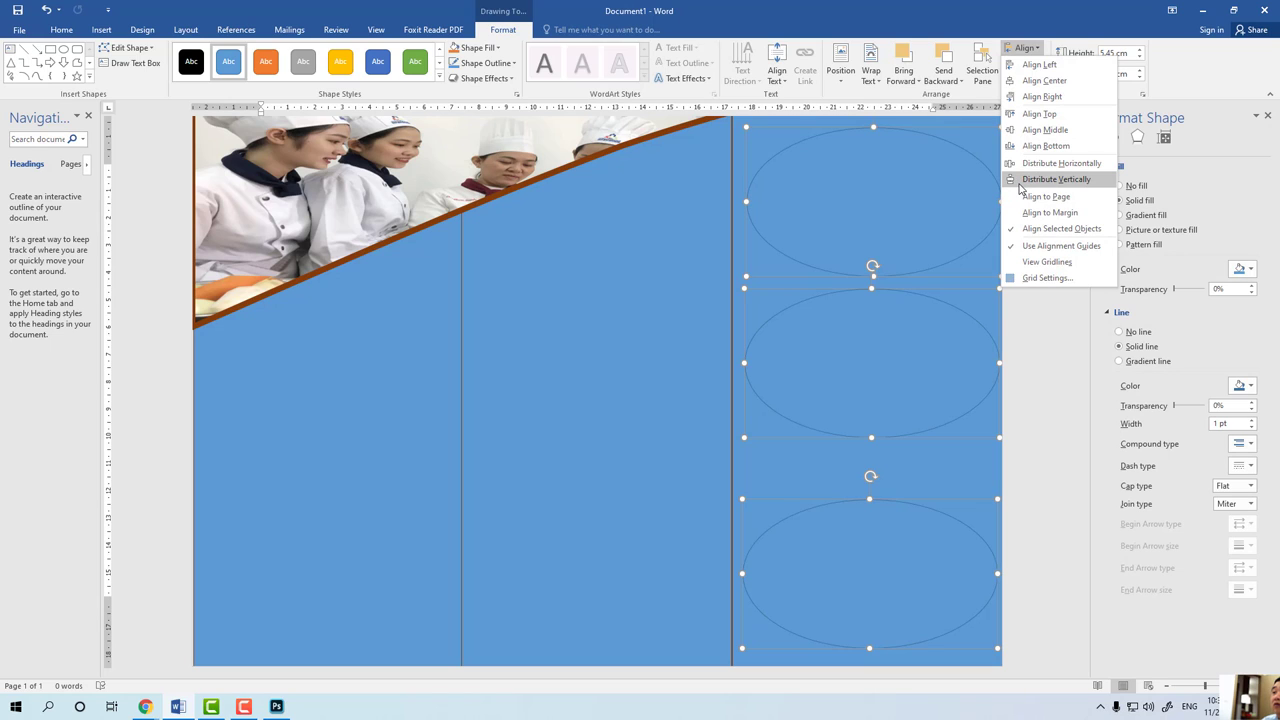
left_click(1022, 181)
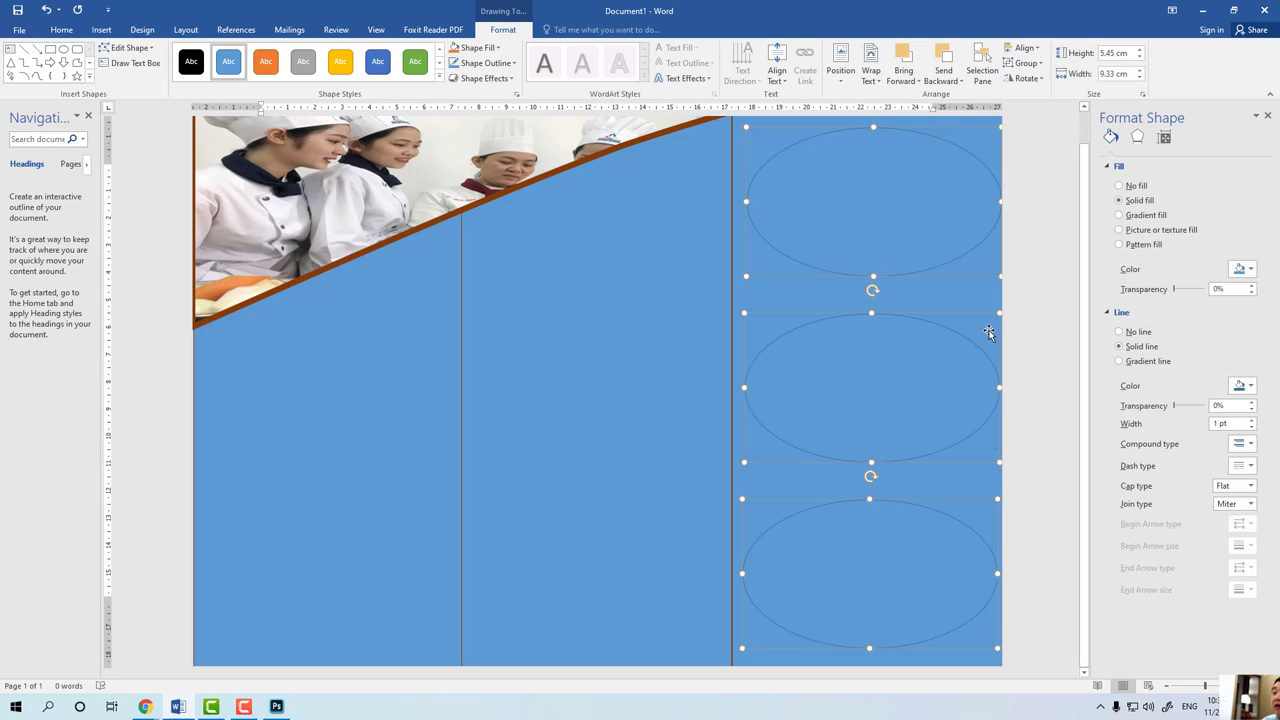
Zoom out and narrow all three ovals together so they clear the panel's right edge.
left_click(1094, 597)
left_click_drag(1205, 686, 1199, 688)
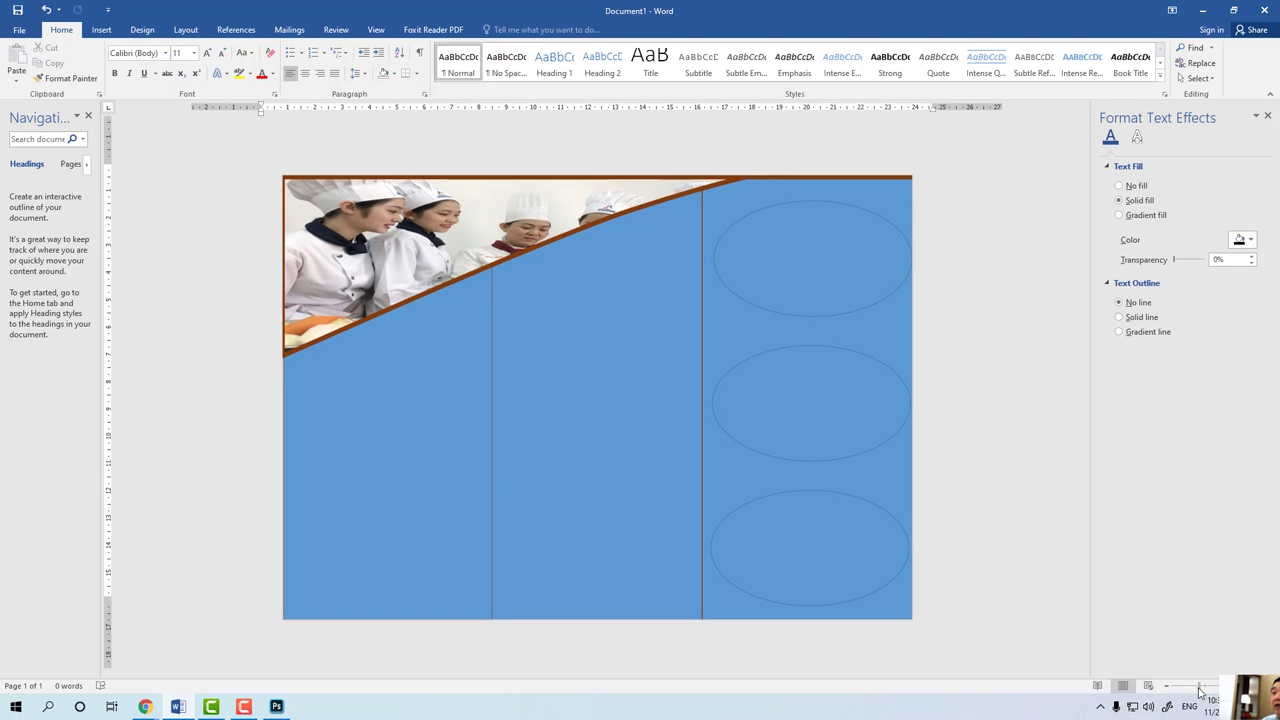
left_click(862, 309)
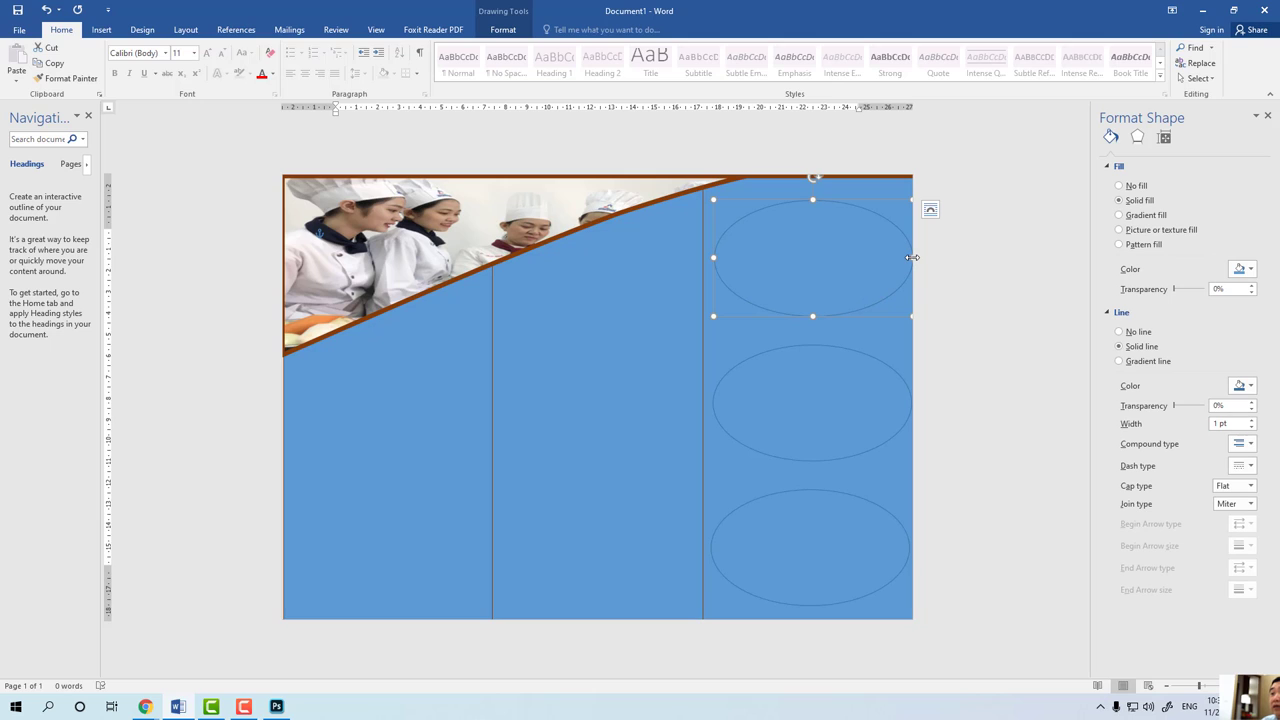
left_click(860, 352, "shift")
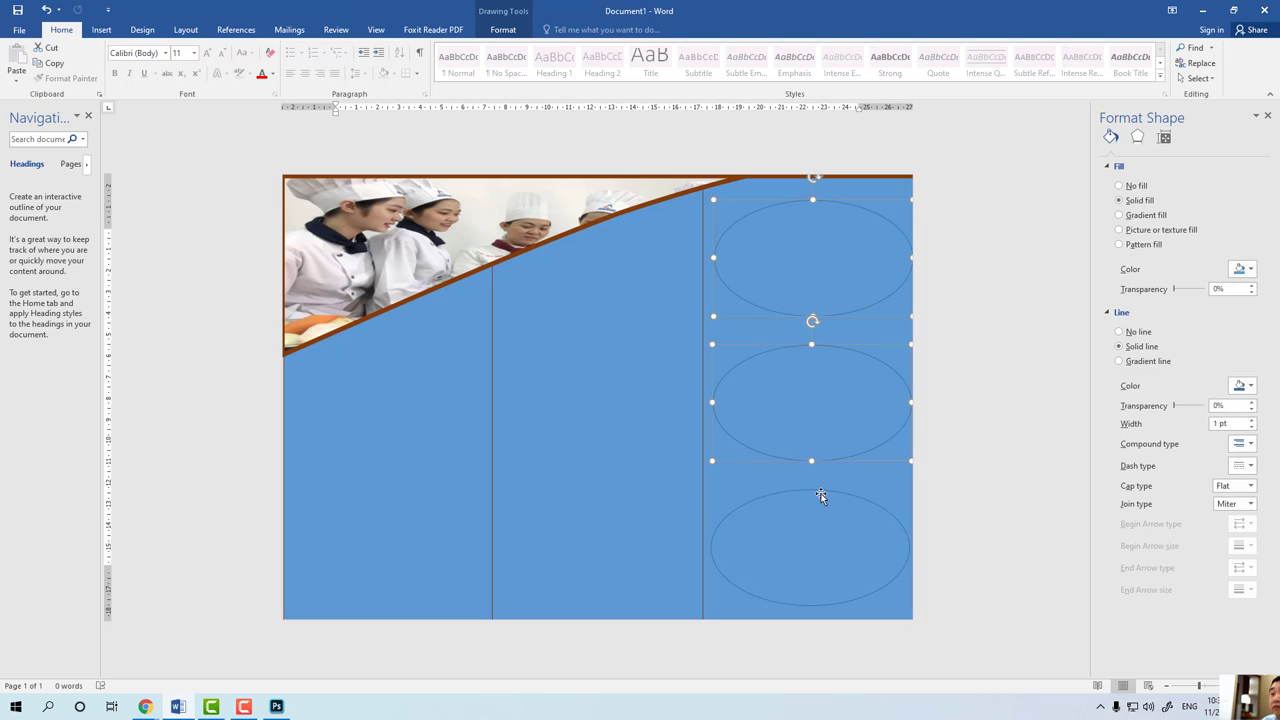
left_click(821, 490, "shift")
left_click_drag(911, 402, 889, 406)
left_click(827, 342)
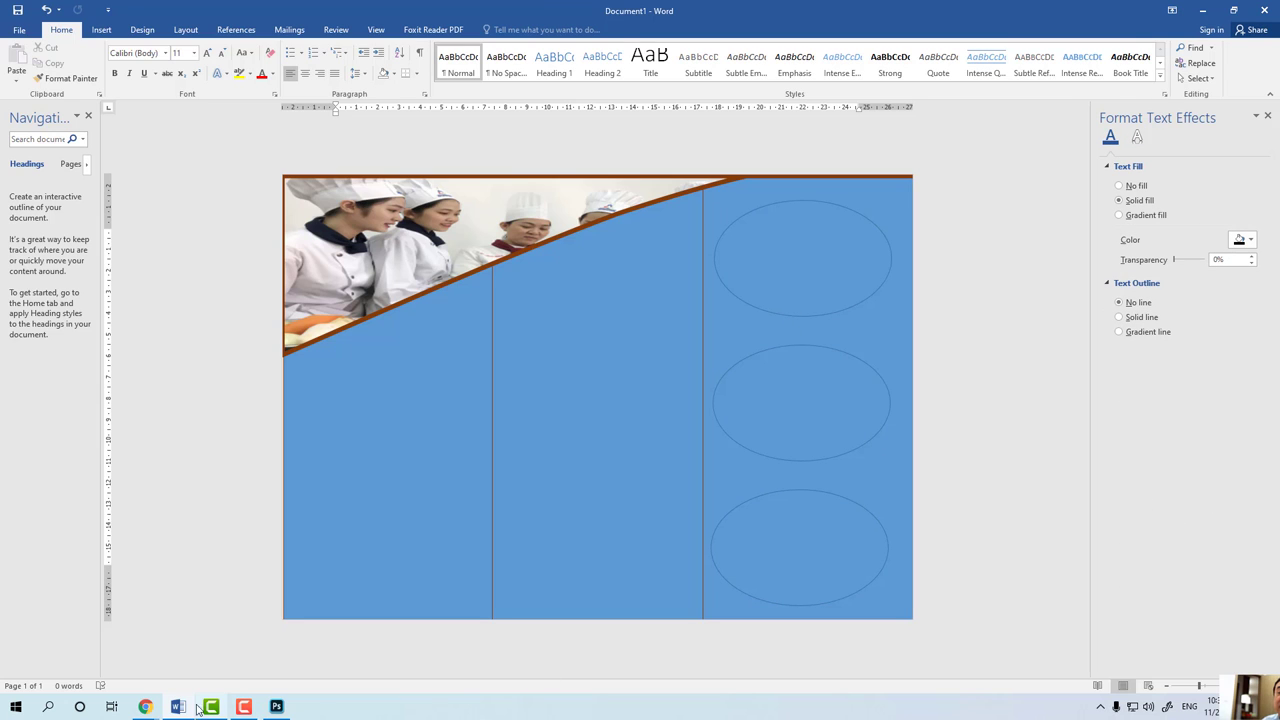
Replace the chef image search in Chrome with 'các món hải sản ngon'.
mouse_move(145, 706)
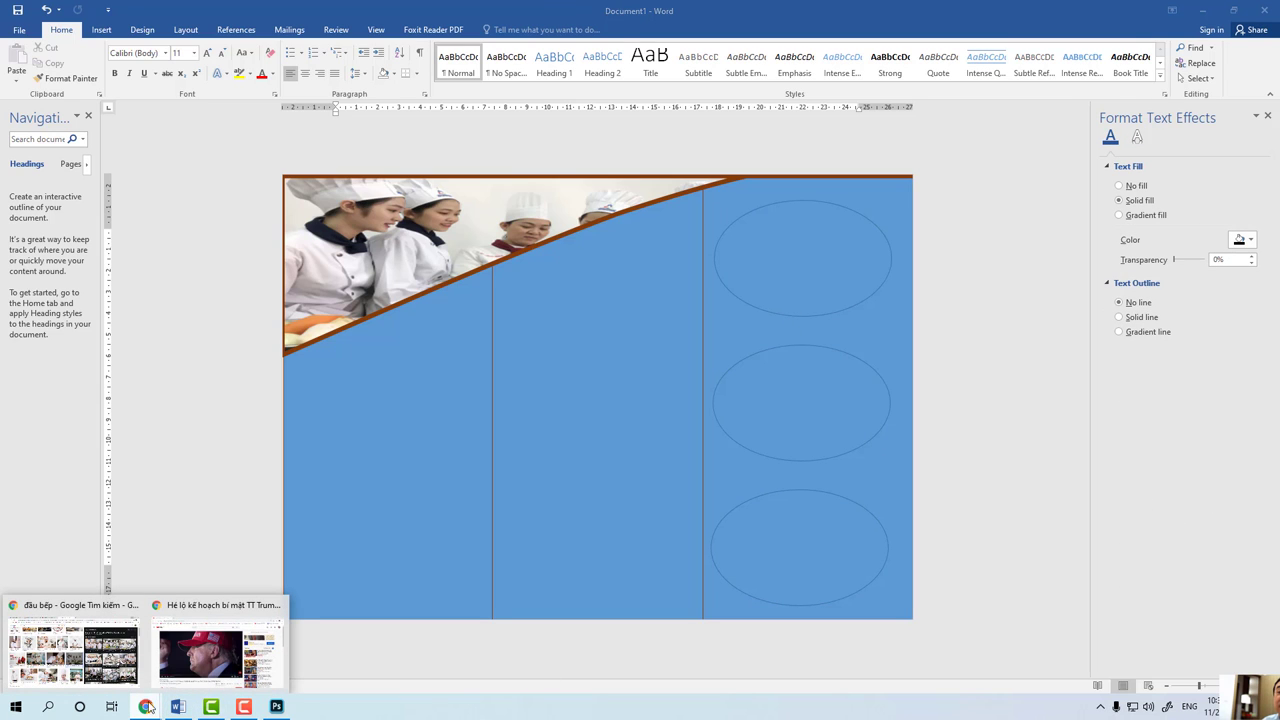
left_click(60, 662)
triple_click(225, 99)
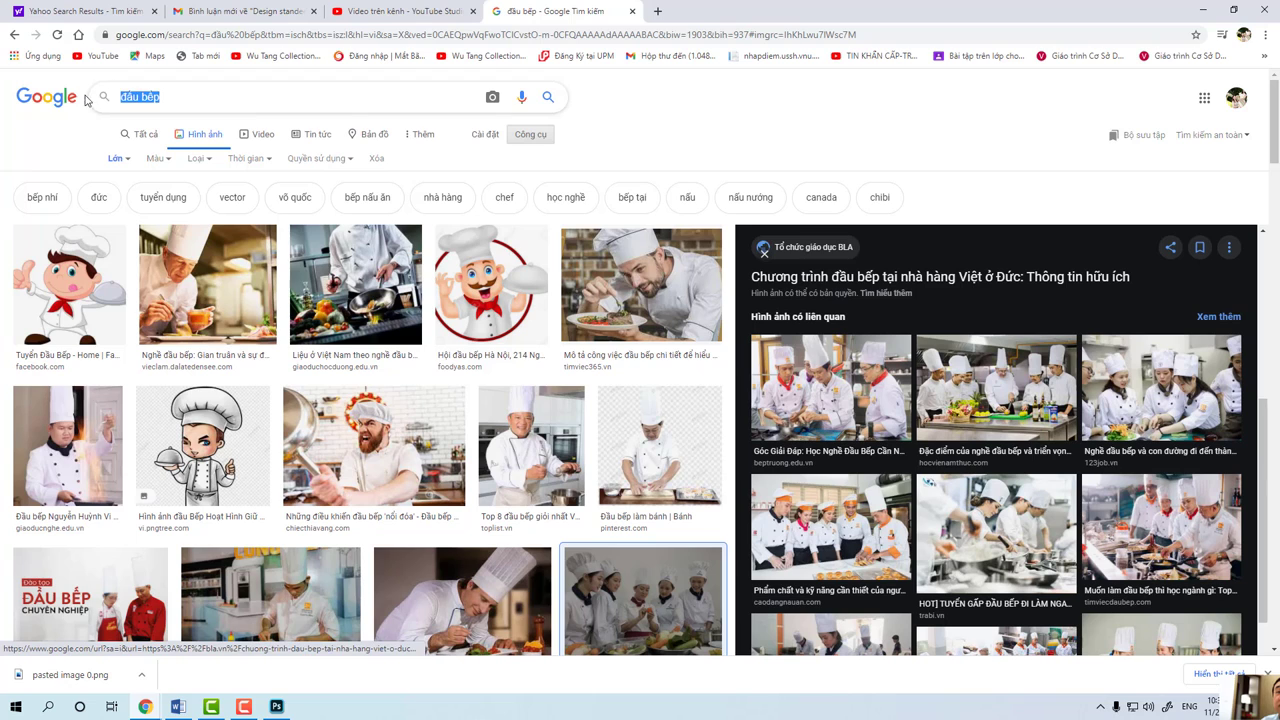
key("BackSpace")
type("c")
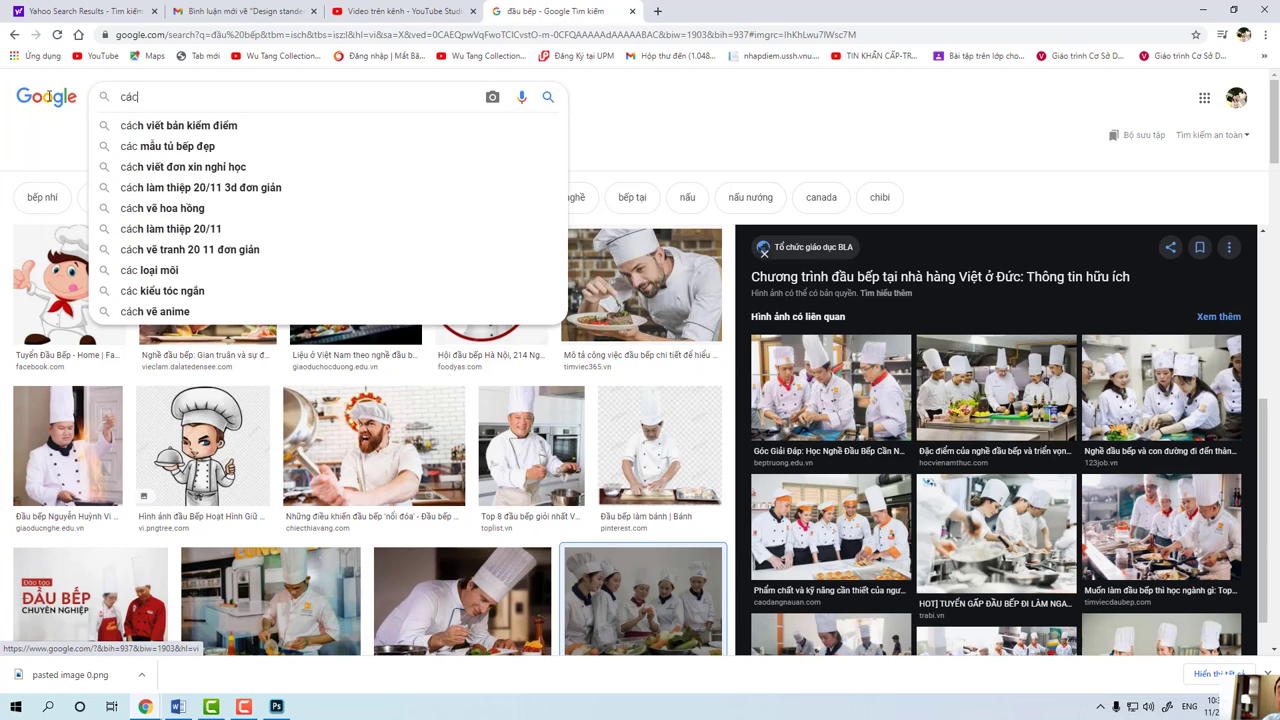
type("acs monm")
key("BackSpace")
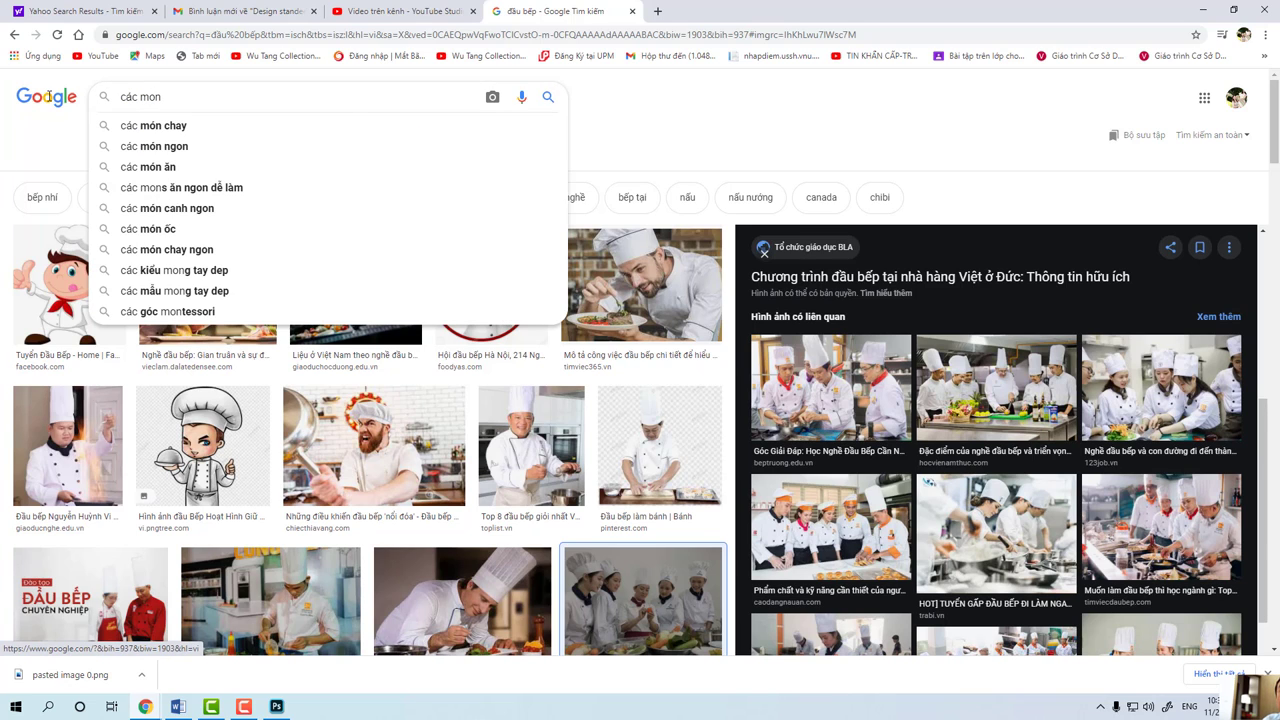
type("n")
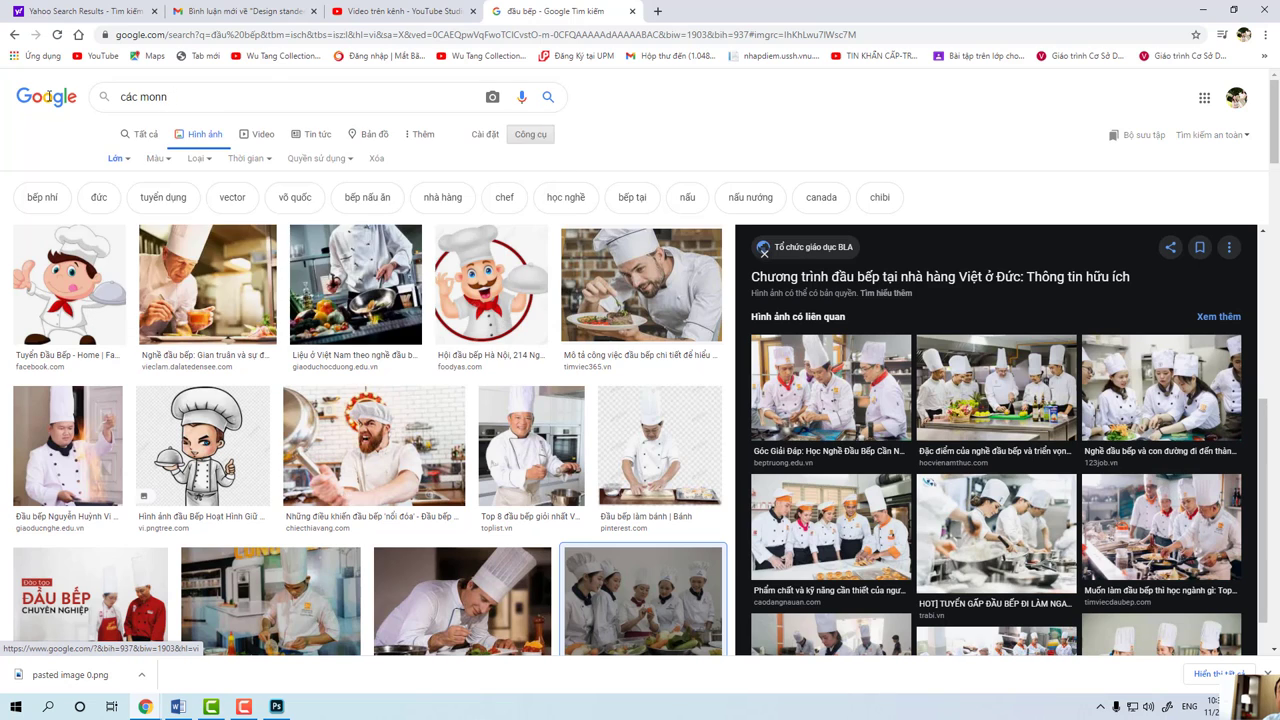
key("BackSpace")
type("s")
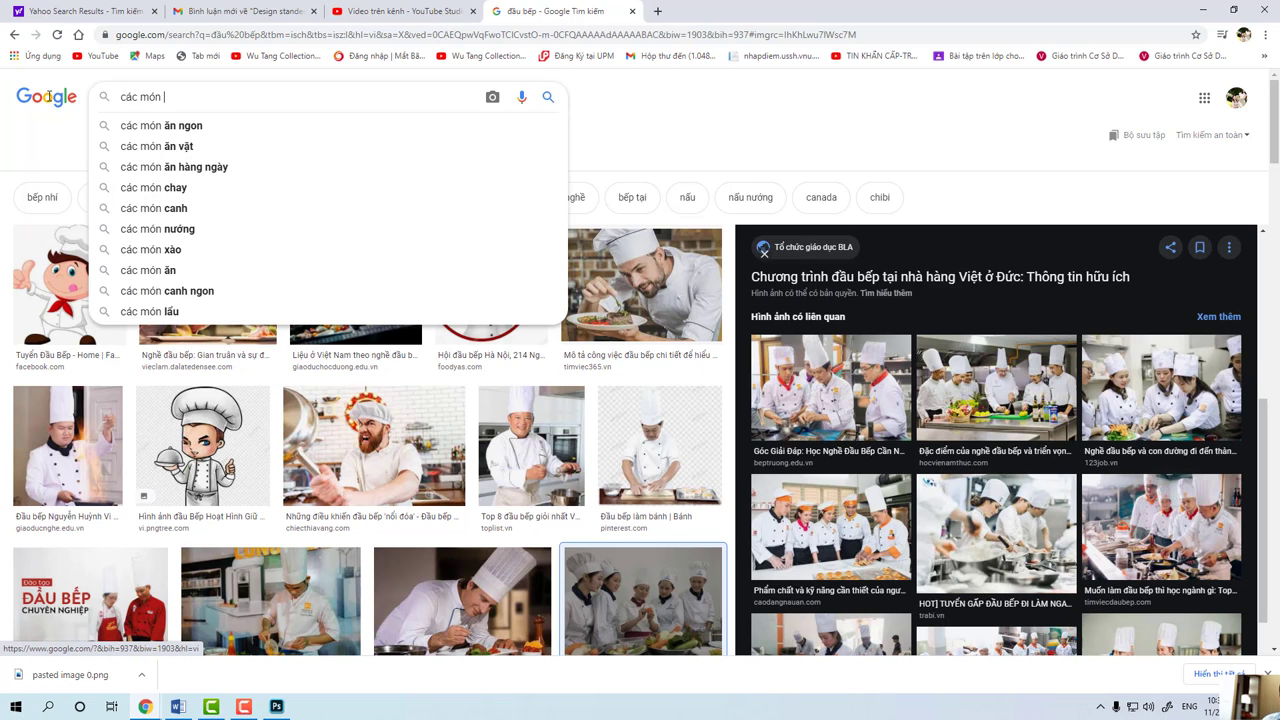
type(" ha")
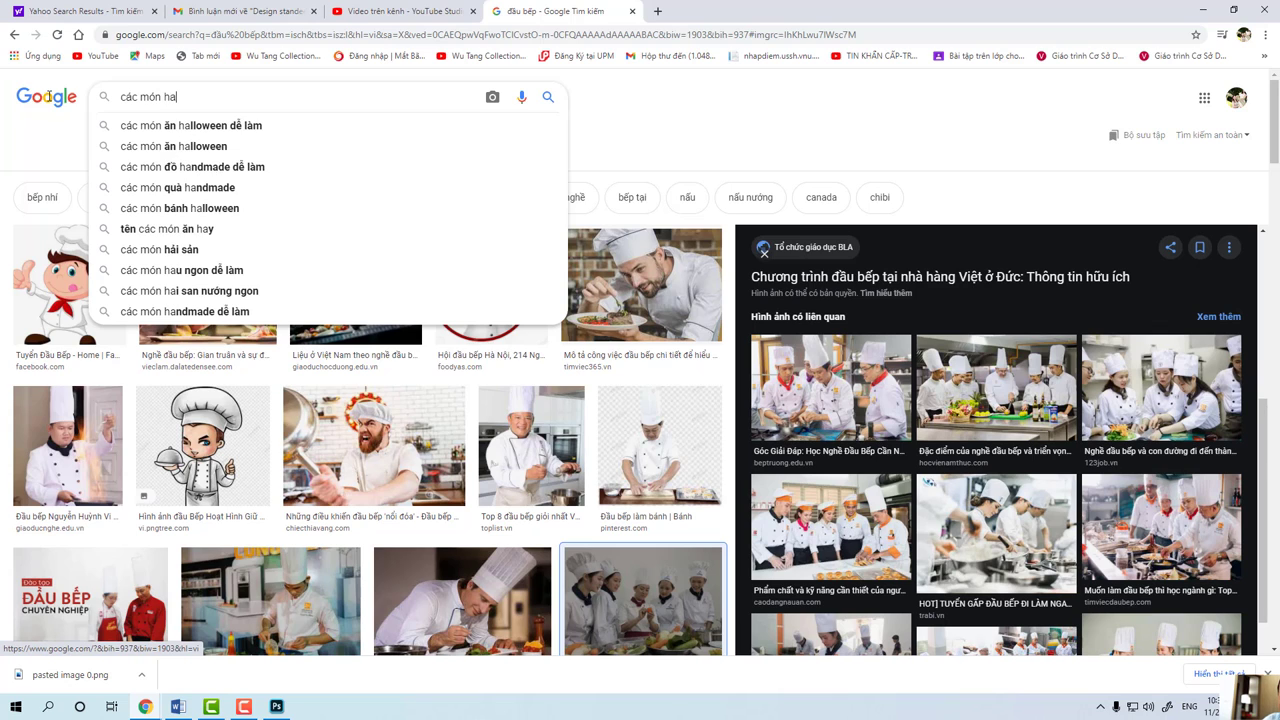
key("BackSpace")
type("ải")
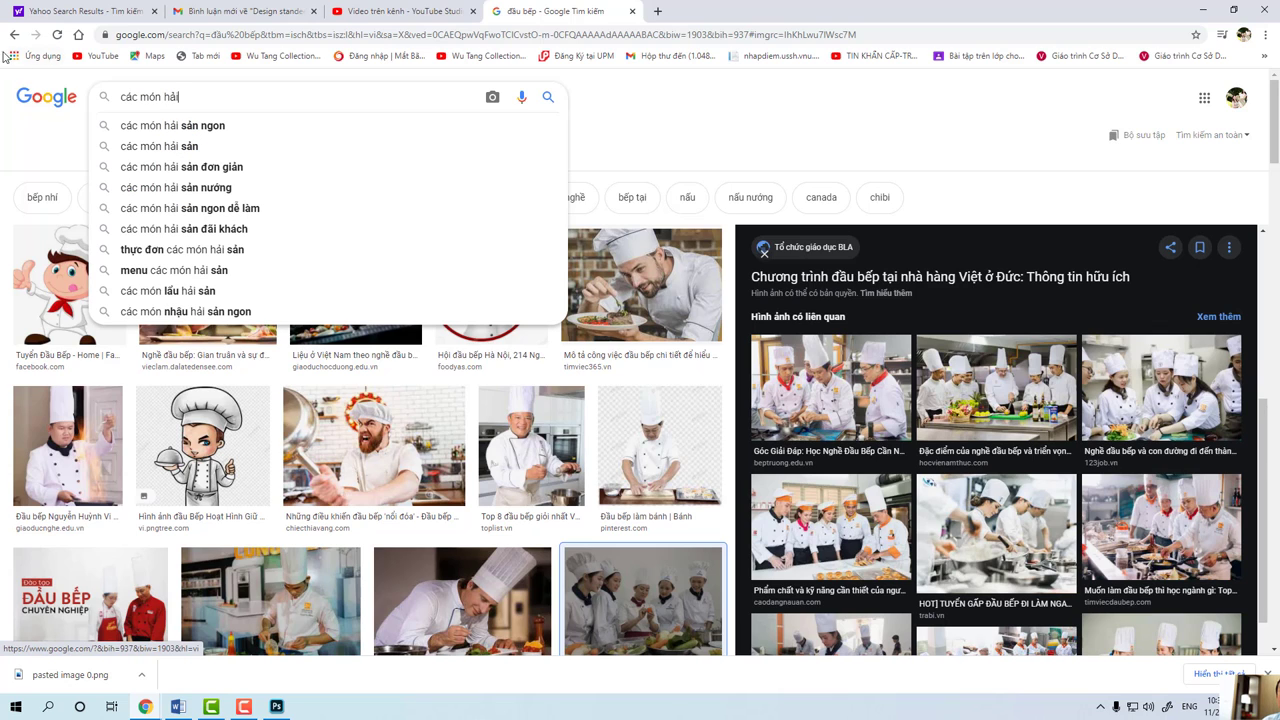
left_click(158, 128)
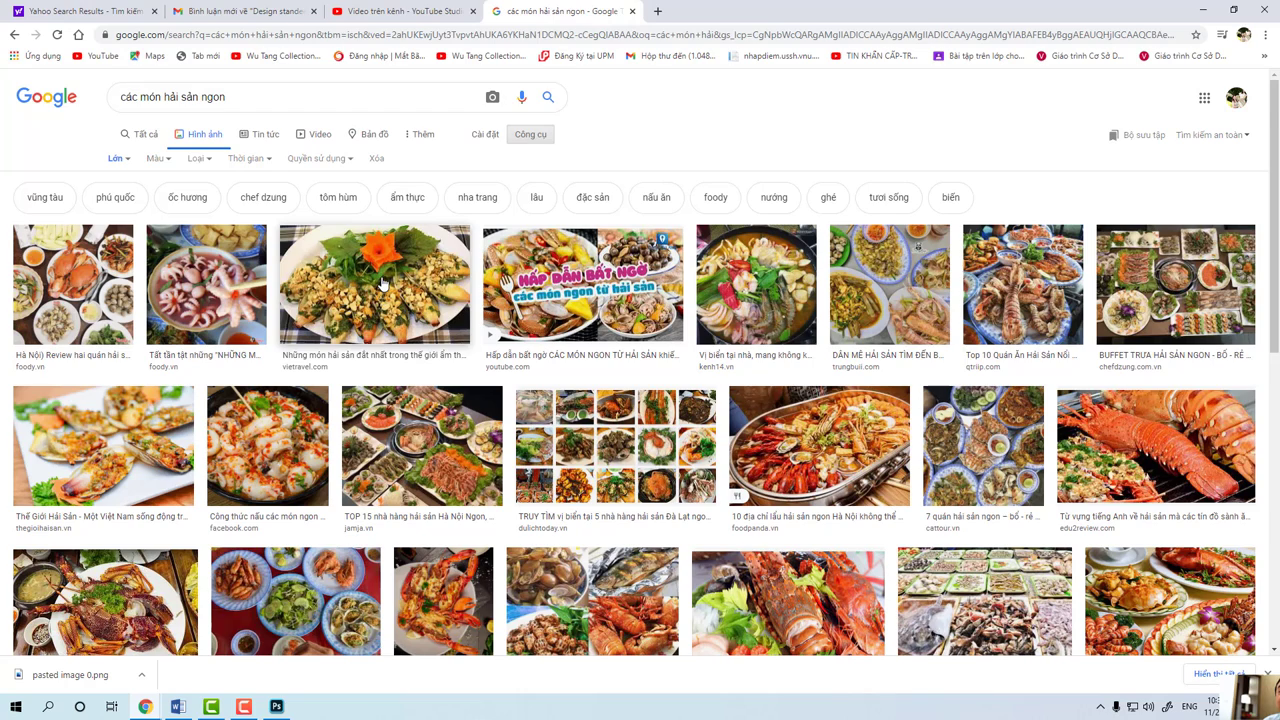
Save the first seafood dish photo from the image results.
left_click(383, 284)
right_click(984, 237)
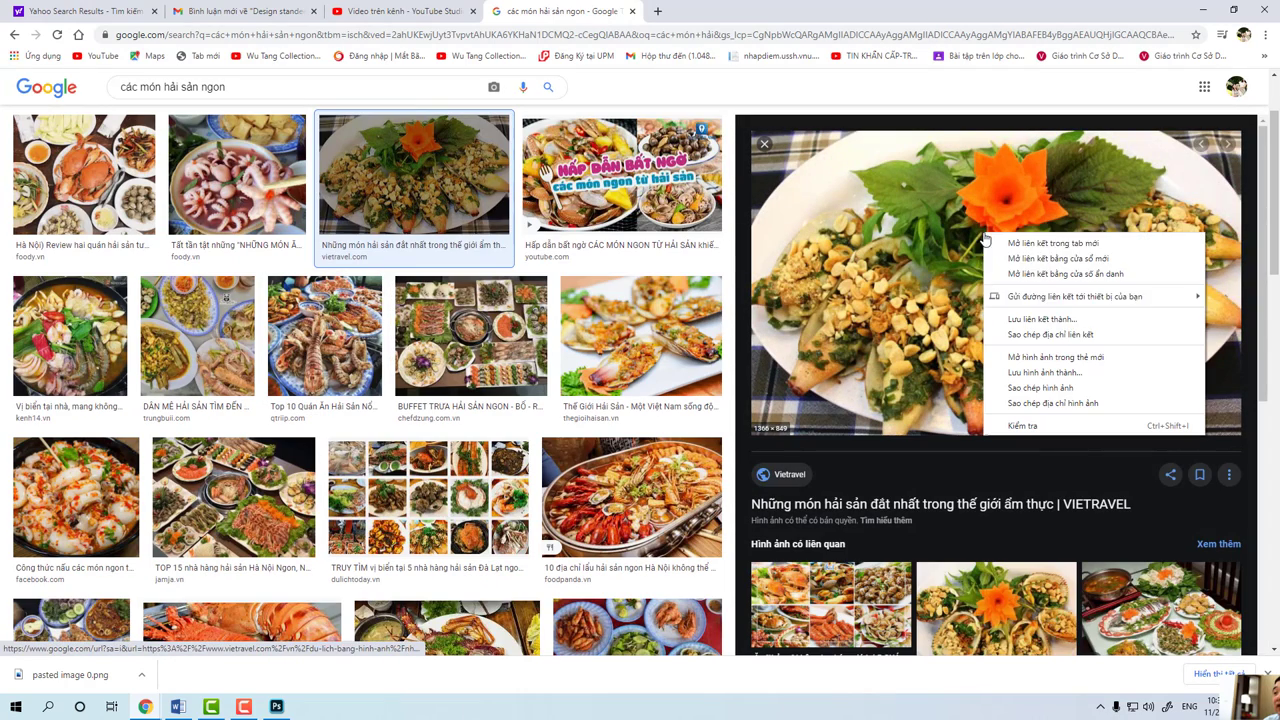
left_click(1022, 373)
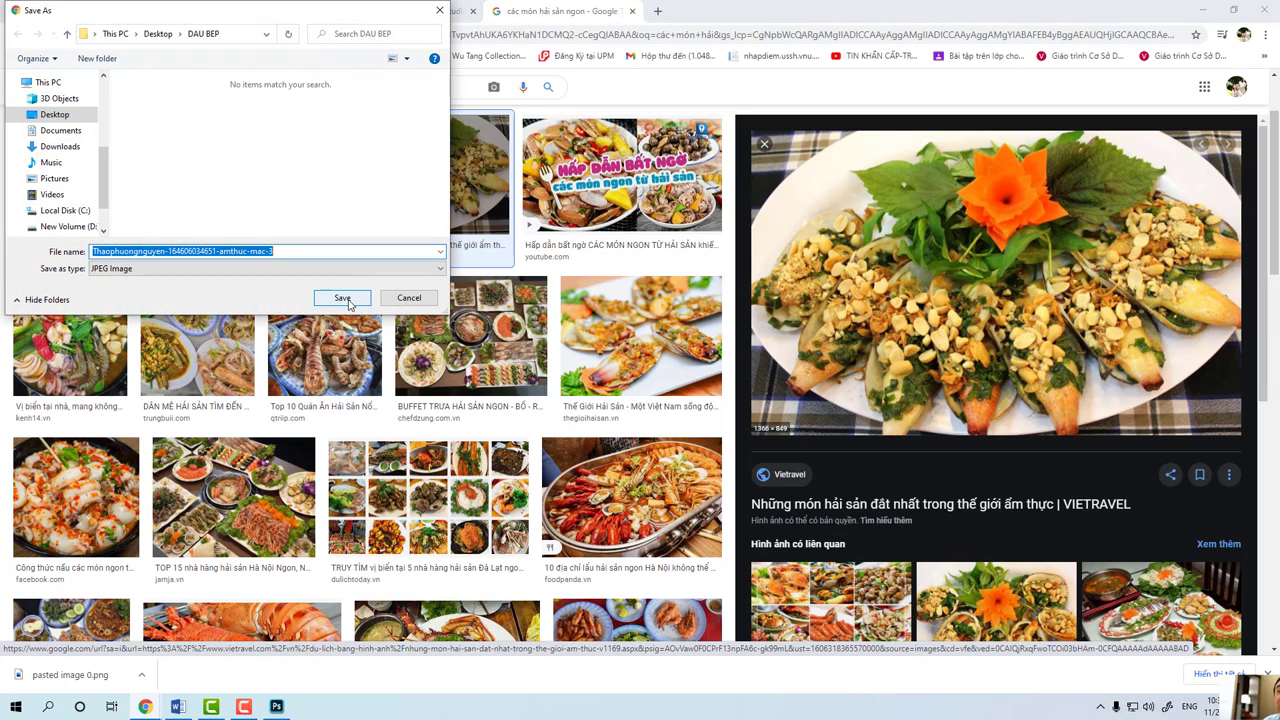
left_click(342, 298)
scroll(1000, 440, "down", 2)
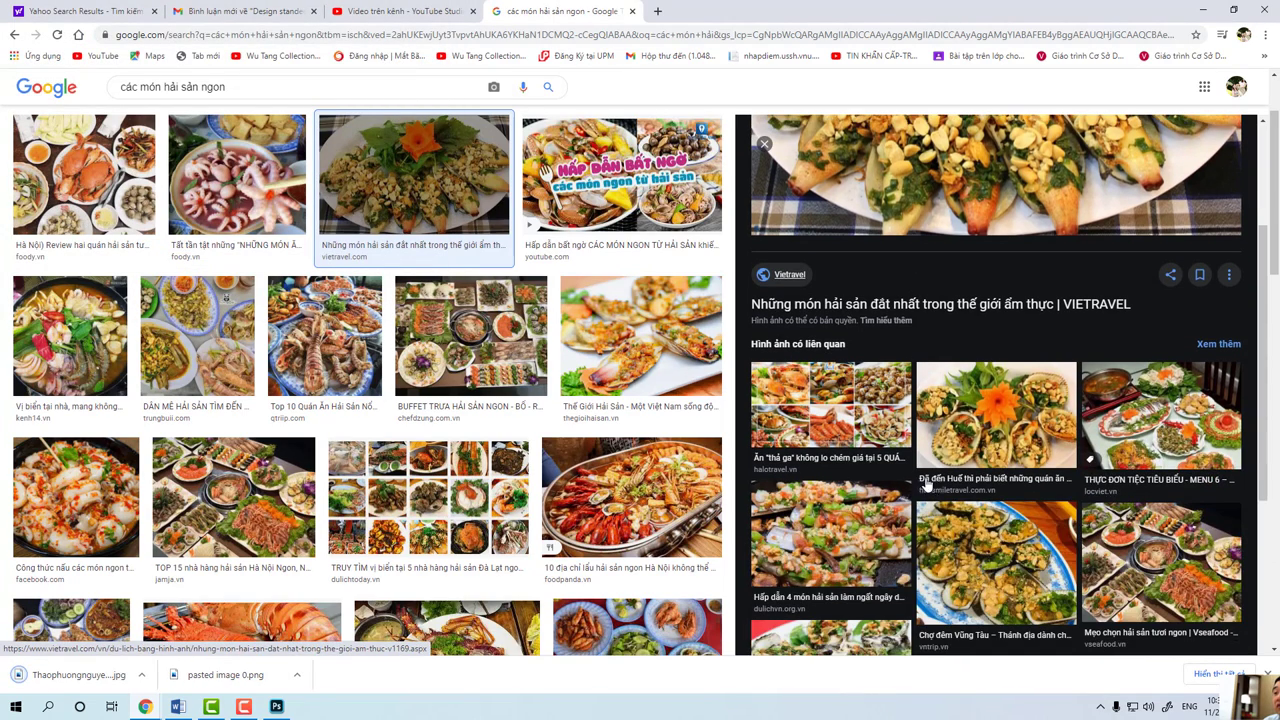
scroll(1005, 432, "up", 2)
scroll(1025, 428, "down", 2)
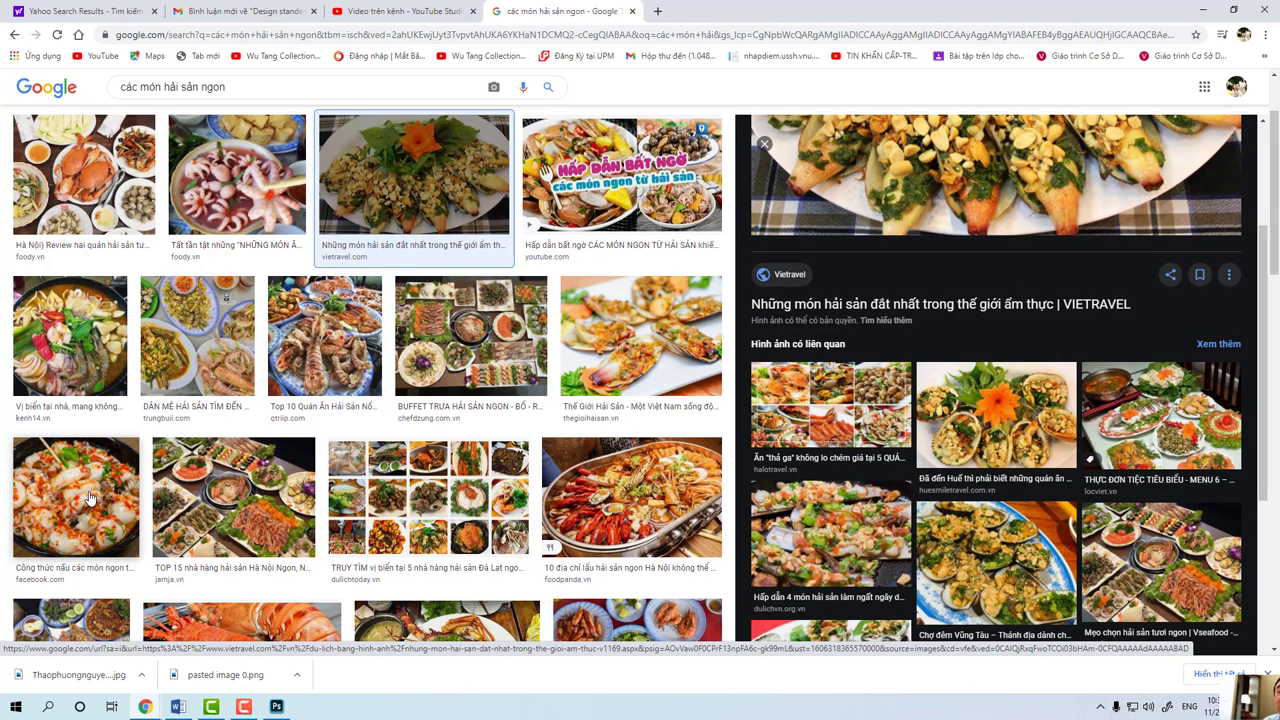
scroll(175, 390, "up", 2)
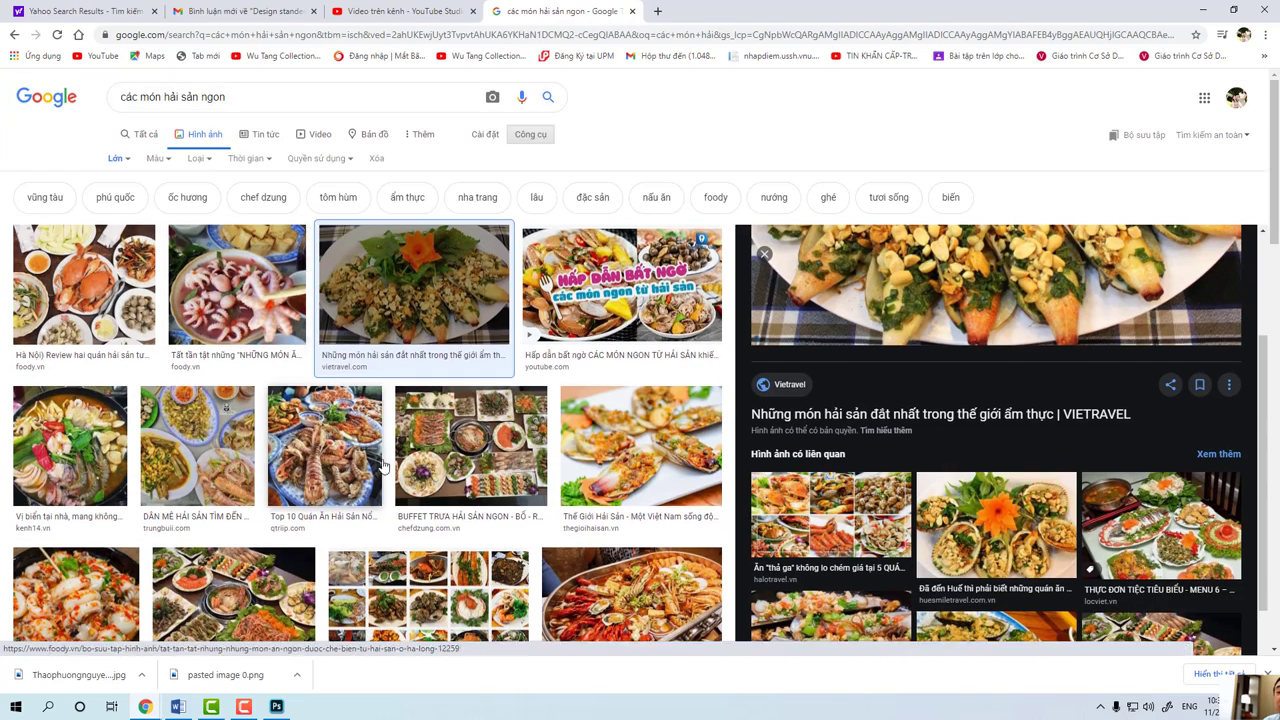
scroll(526, 524, "down", 4)
Save the lobster platter image into the DAU BEP folder, twice.
left_click(417, 531)
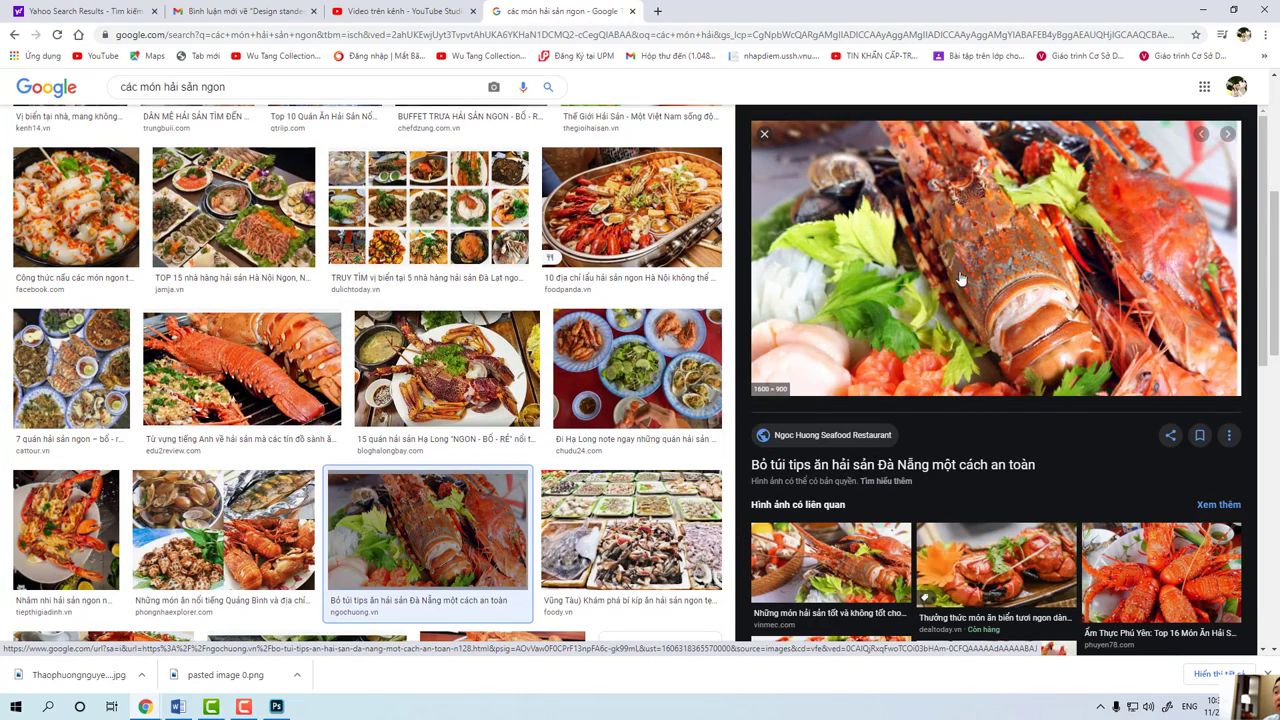
right_click(984, 230)
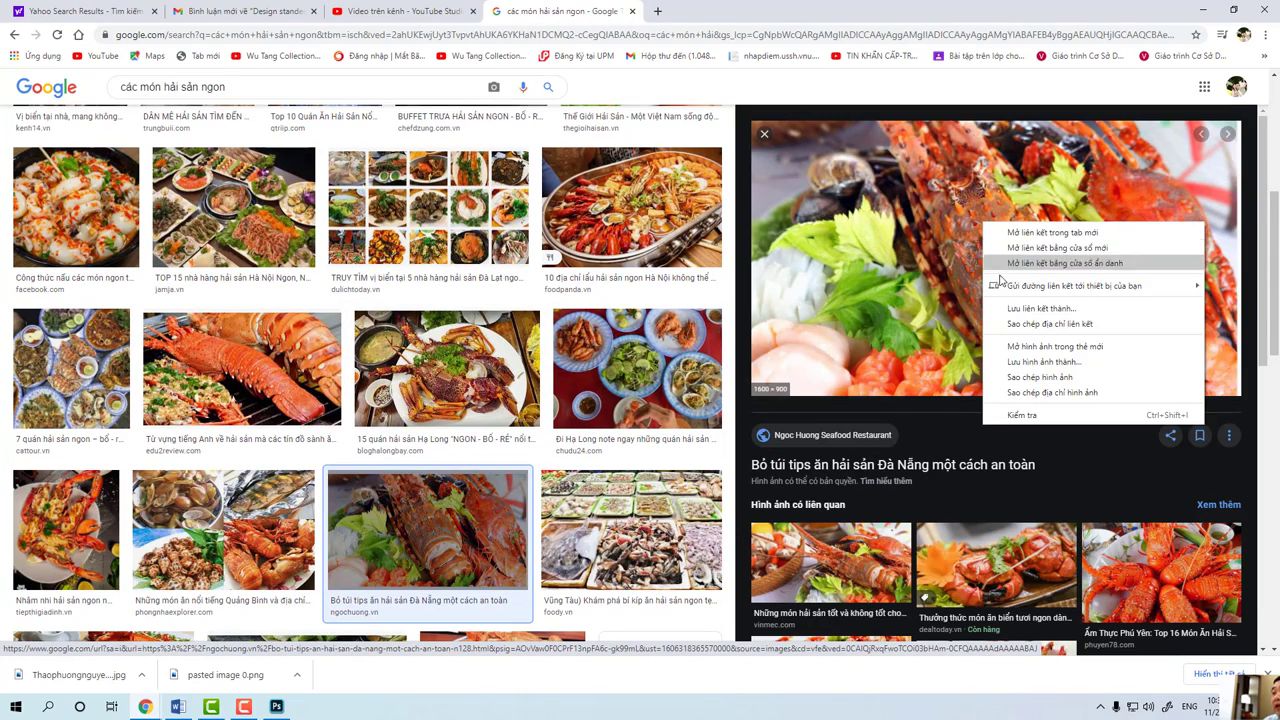
left_click(1019, 362)
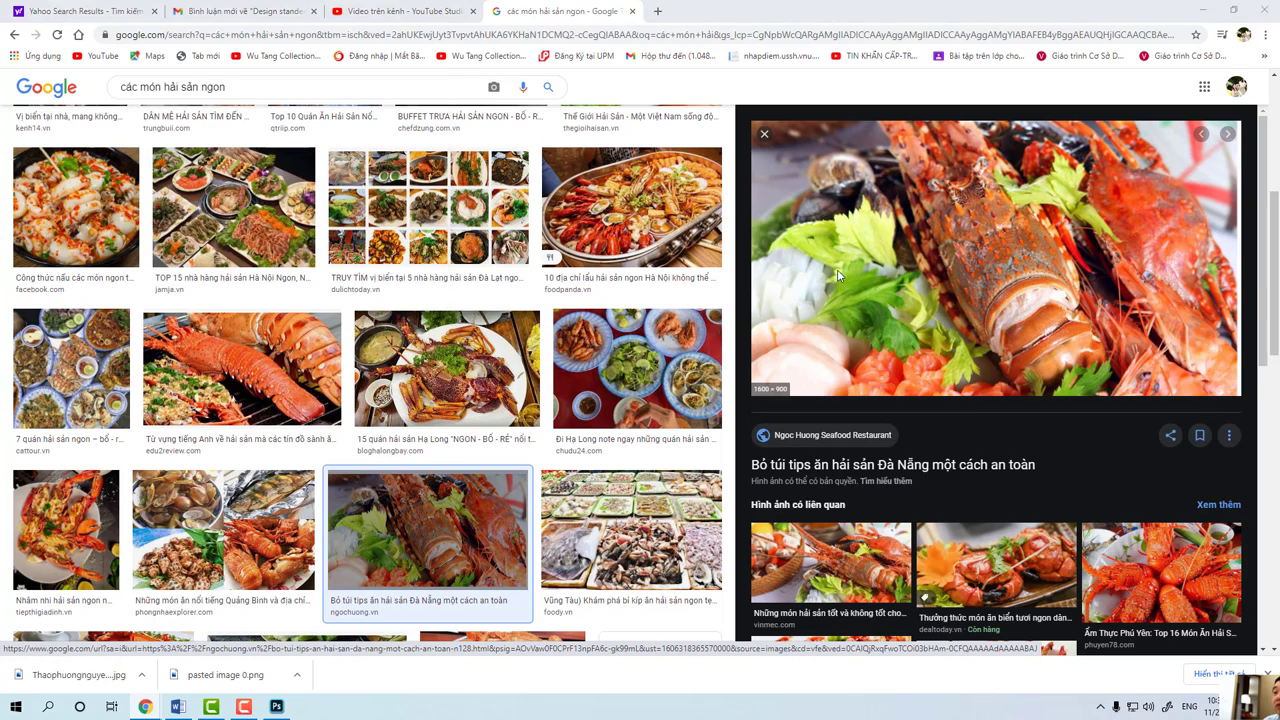
left_click(343, 298)
scroll(700, 460, "down", 3)
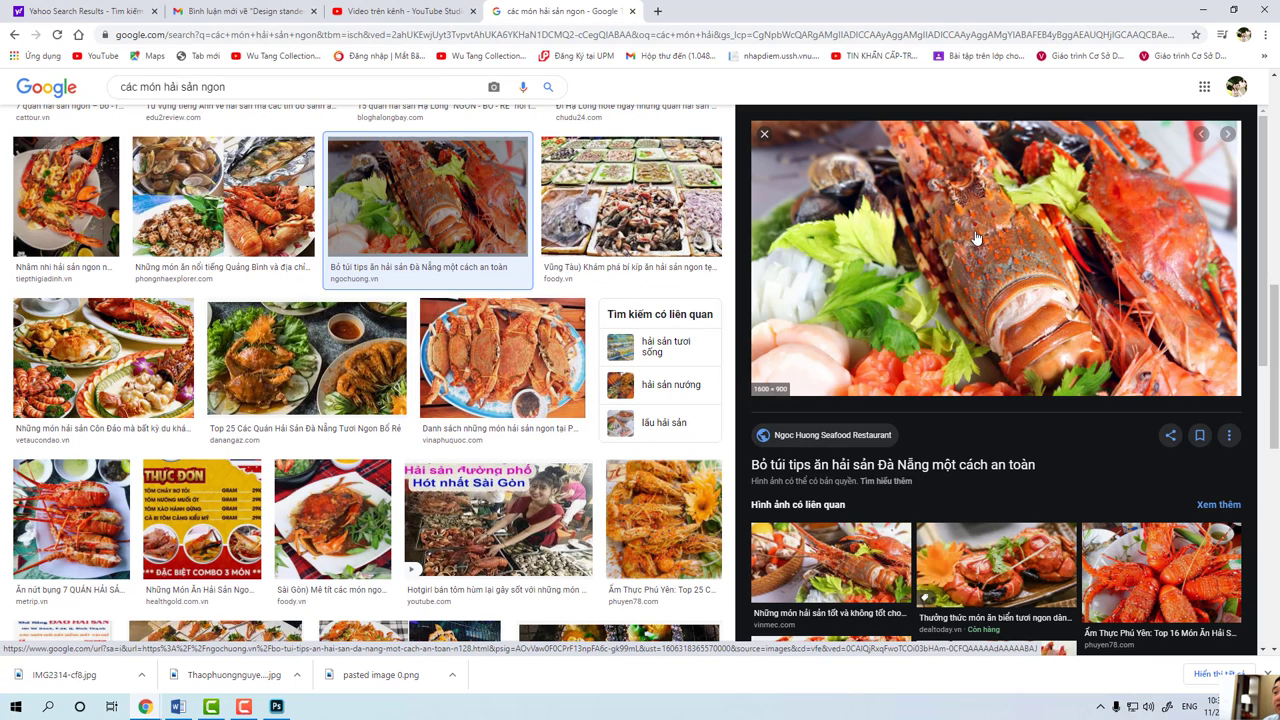
right_click(975, 231)
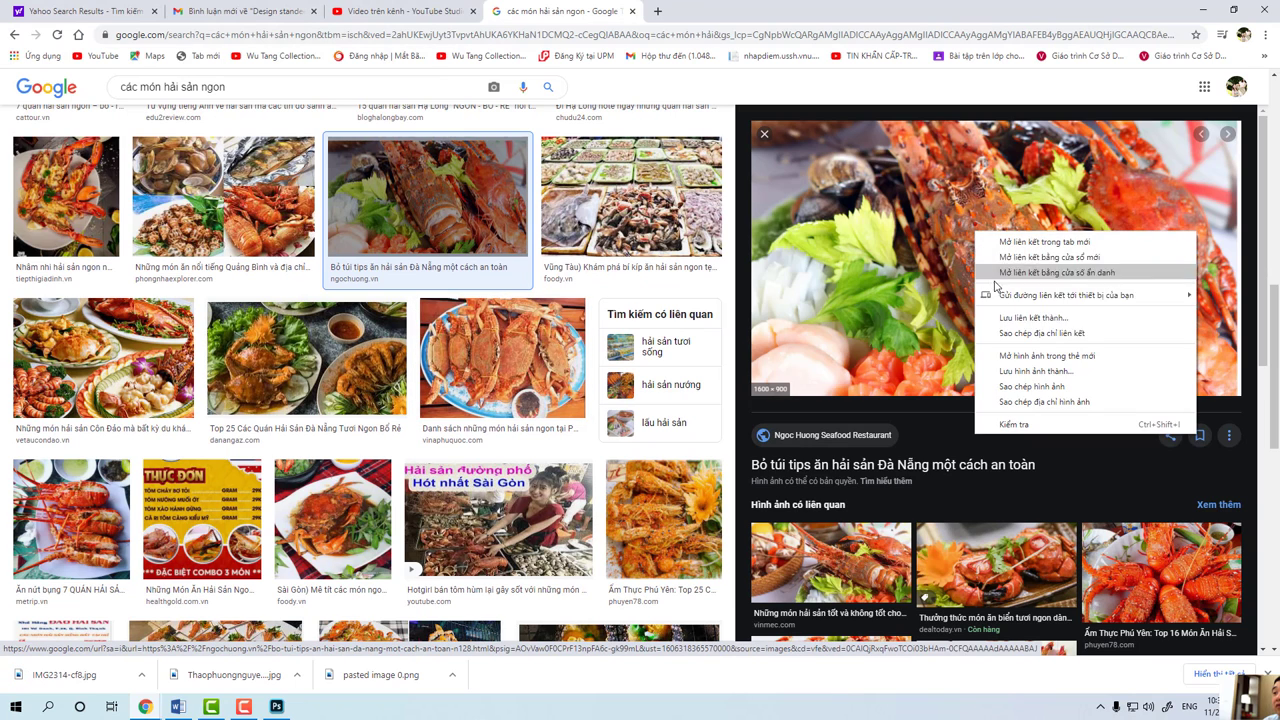
left_click(1010, 370)
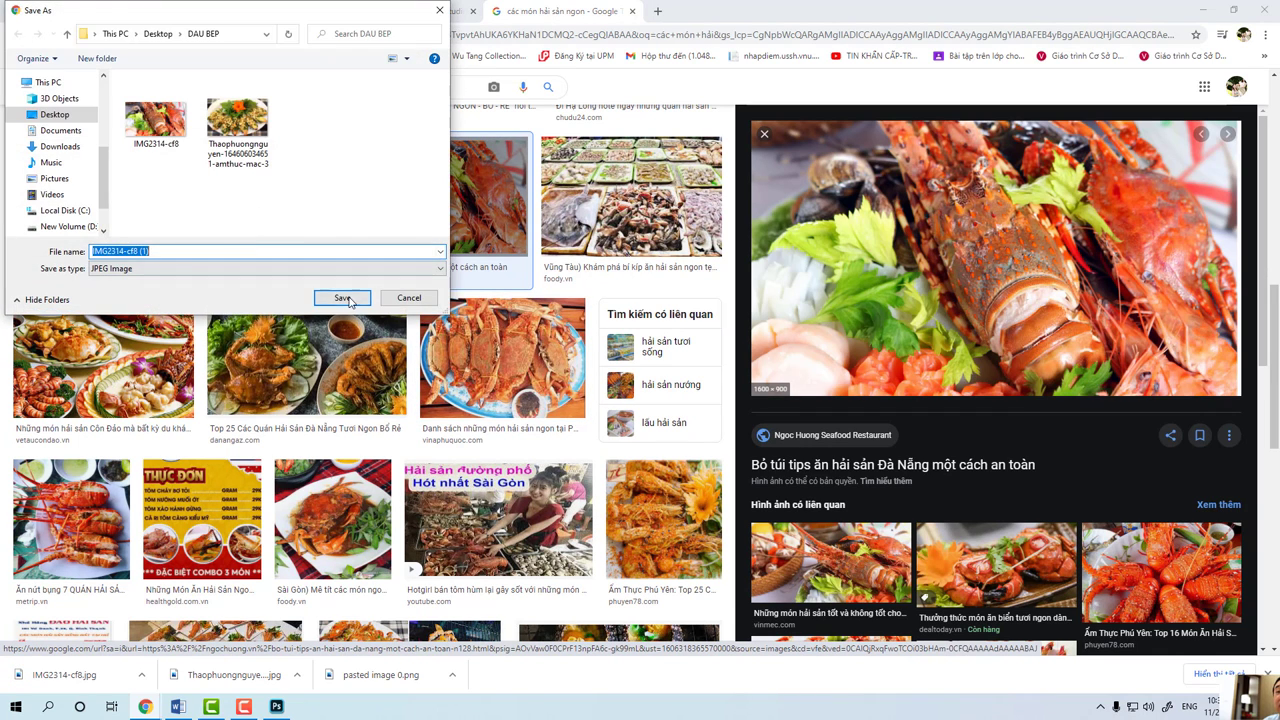
left_click(342, 298)
scroll(435, 385, "down", 3)
scroll(215, 350, "down", 2)
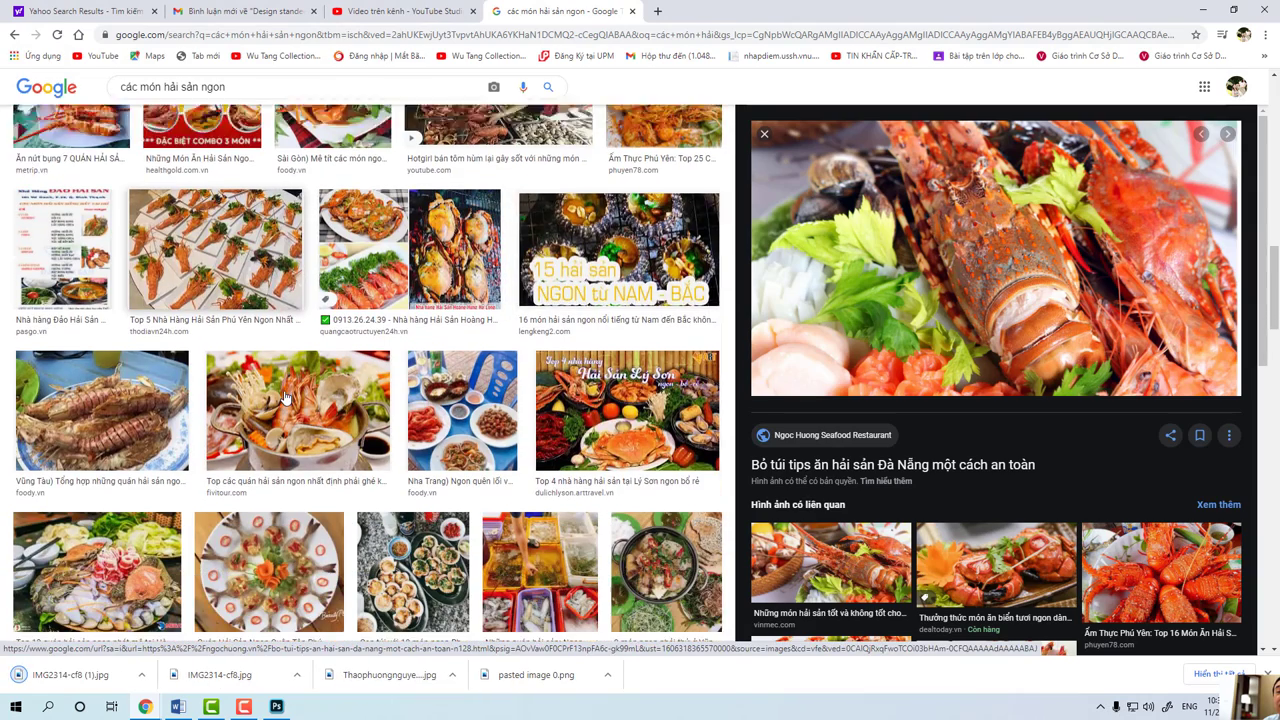
Save the Vũng Tàu seafood image and return to the Word brochure.
left_click(124, 383)
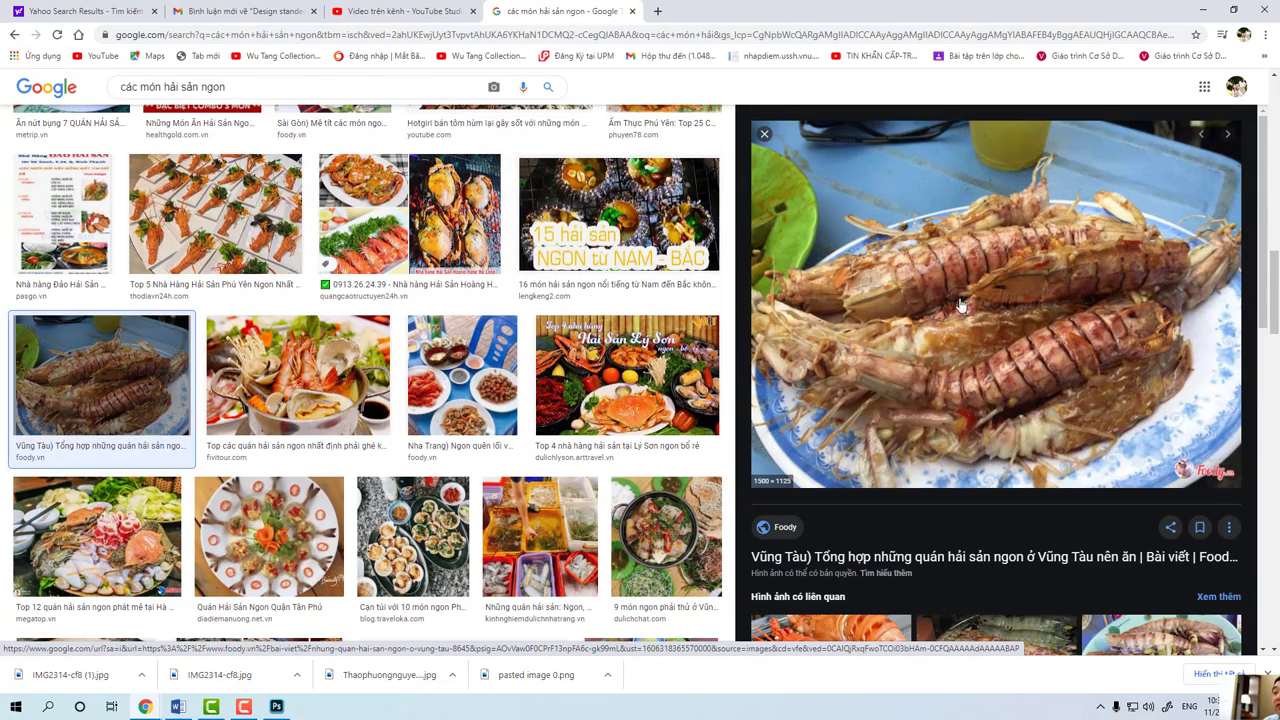
right_click(976, 270)
left_click(1014, 410)
left_click(342, 298)
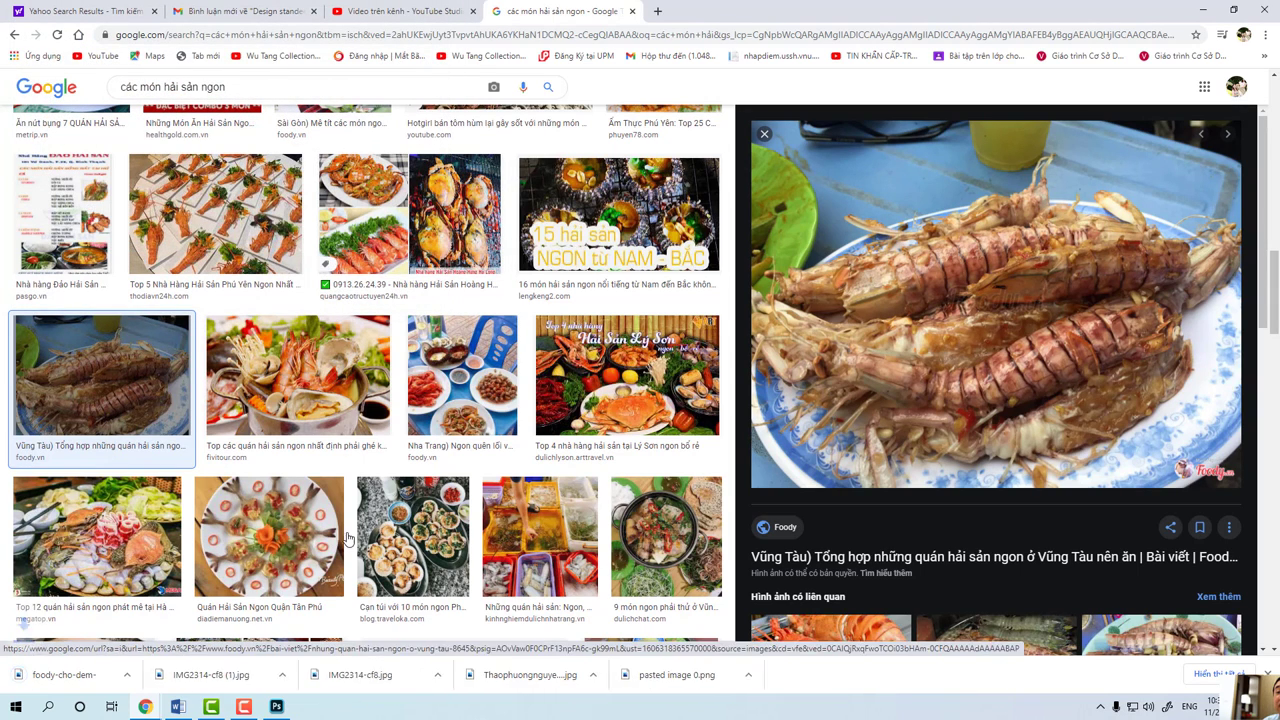
left_click(178, 707)
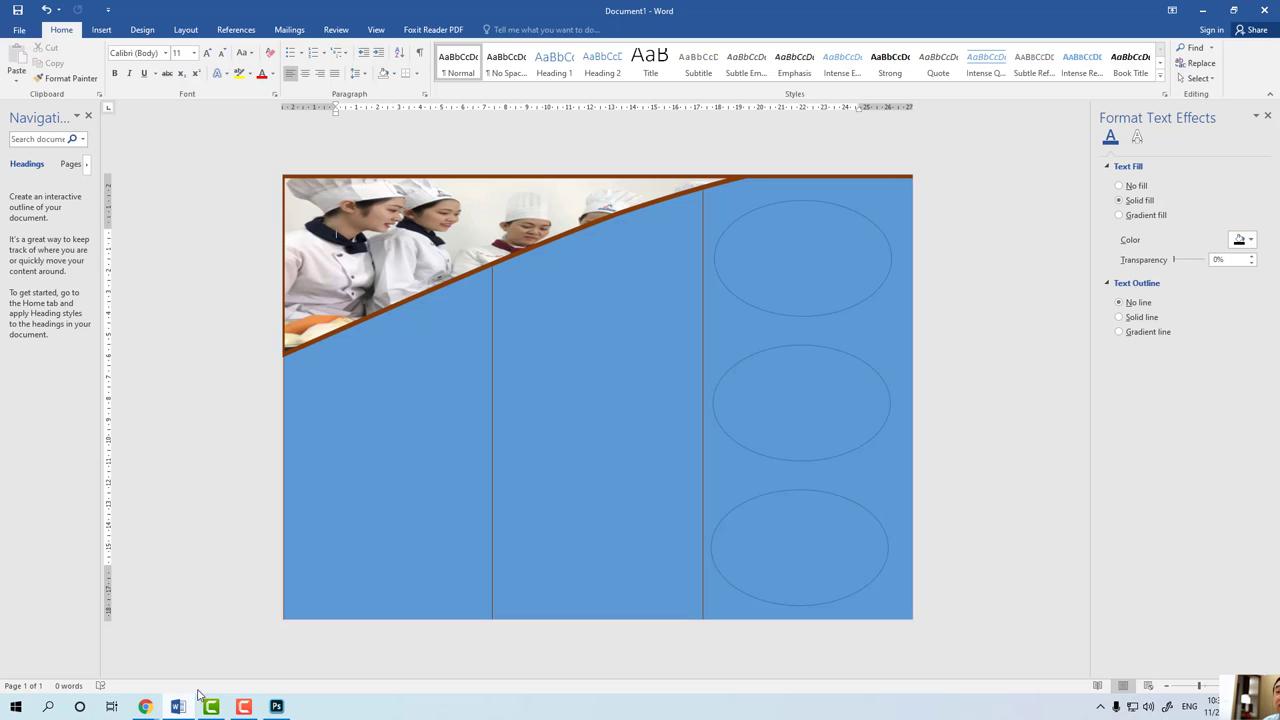
Fill the top right-panel oval with the Vũng Tàu seafood photo.
left_click(792, 277)
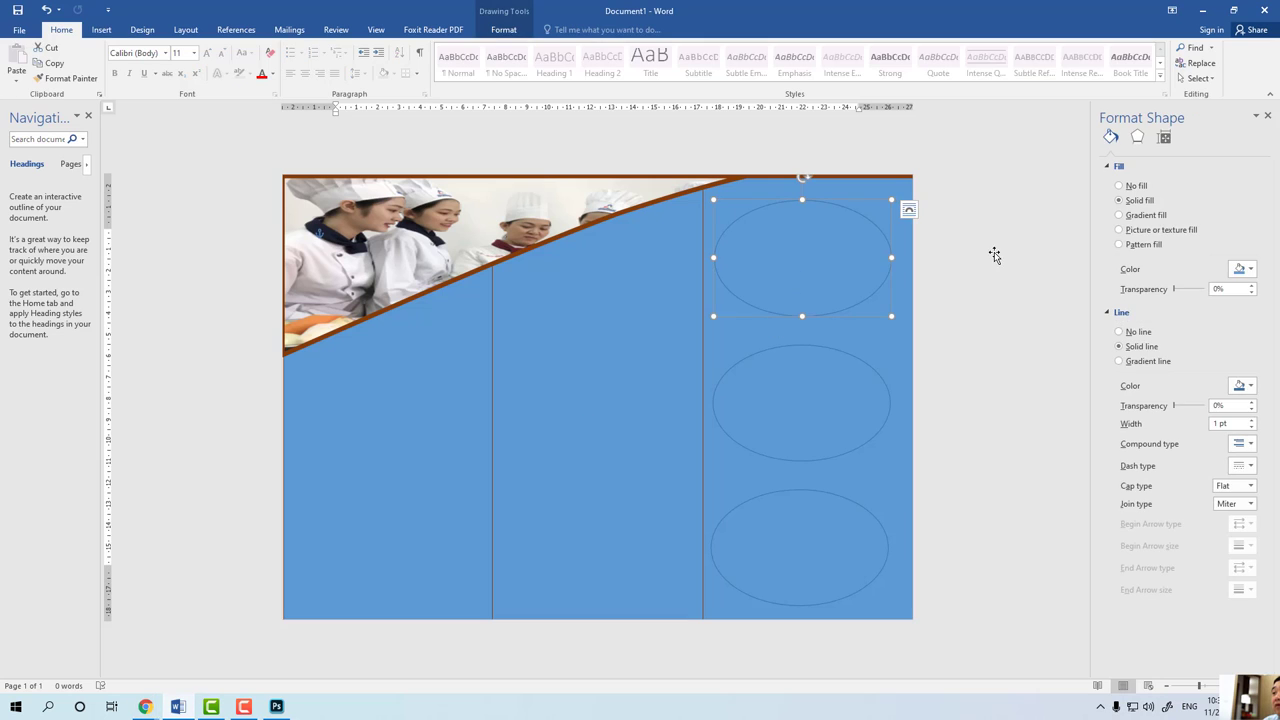
left_click(1121, 230)
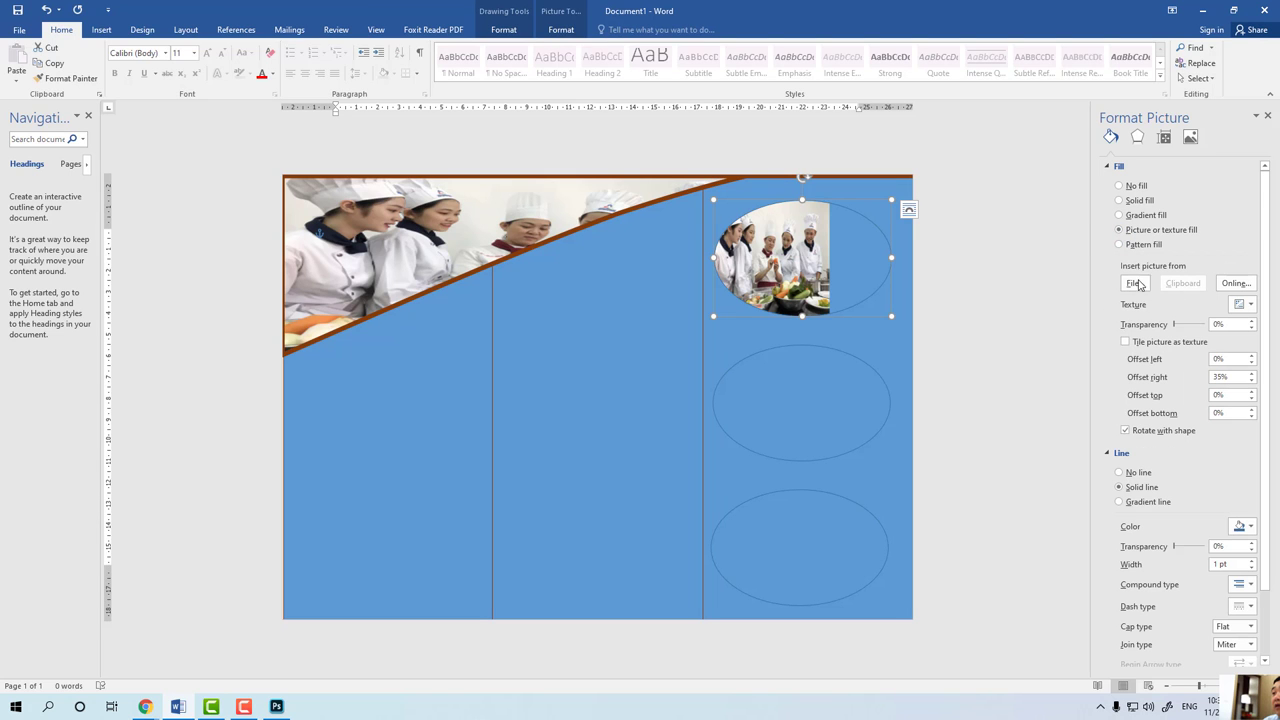
left_click(1135, 284)
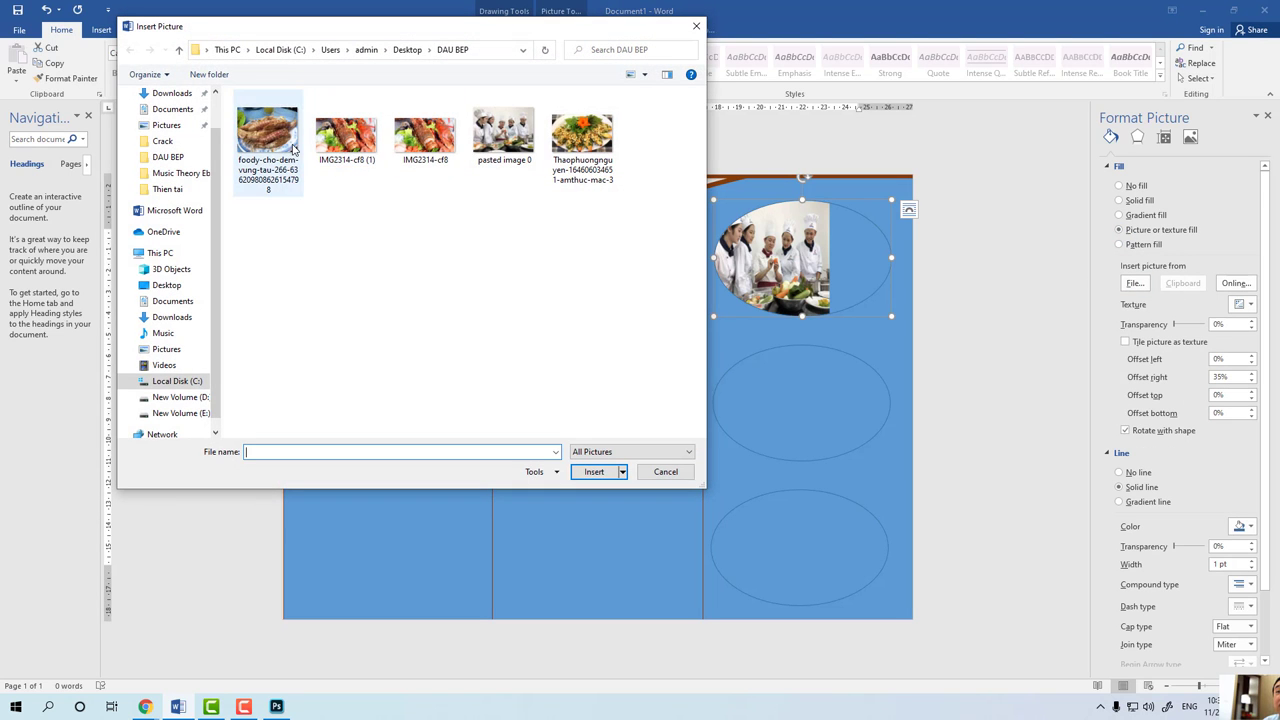
double_click(270, 140)
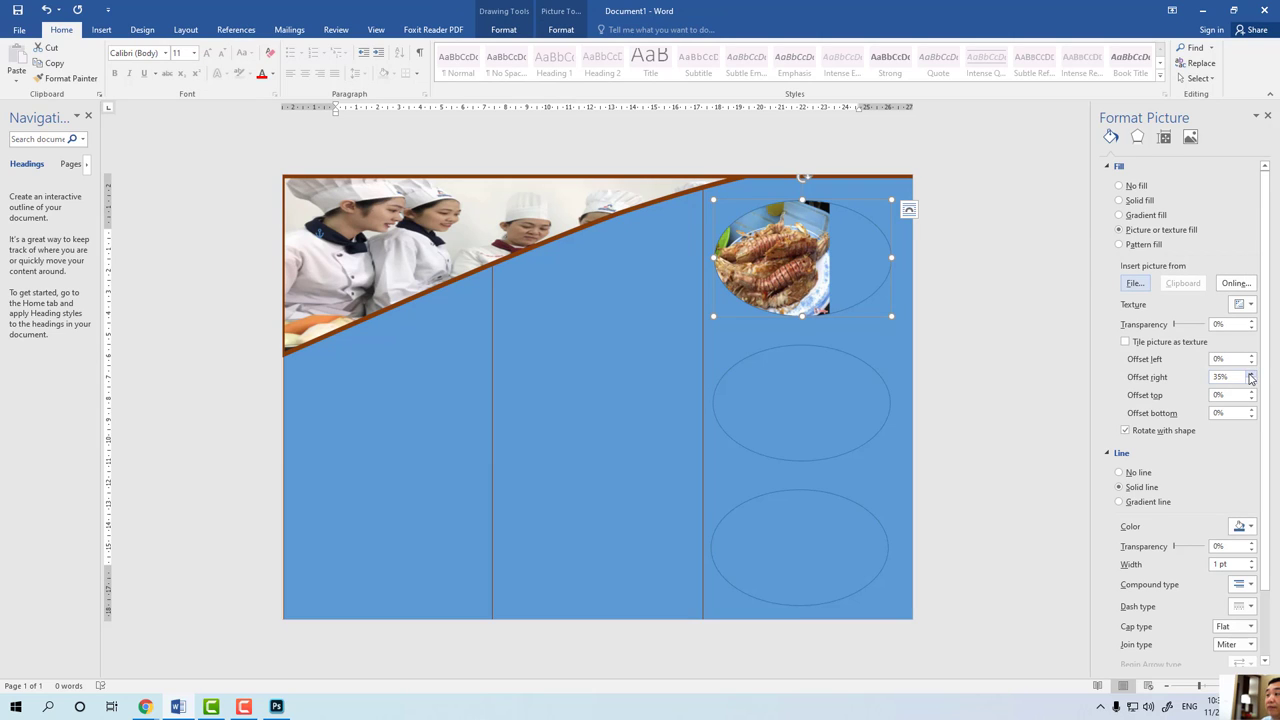
Adjust the picture offsets (left 2%, right -3%) so the photo spans the oval's full width.
left_click(1250, 375)
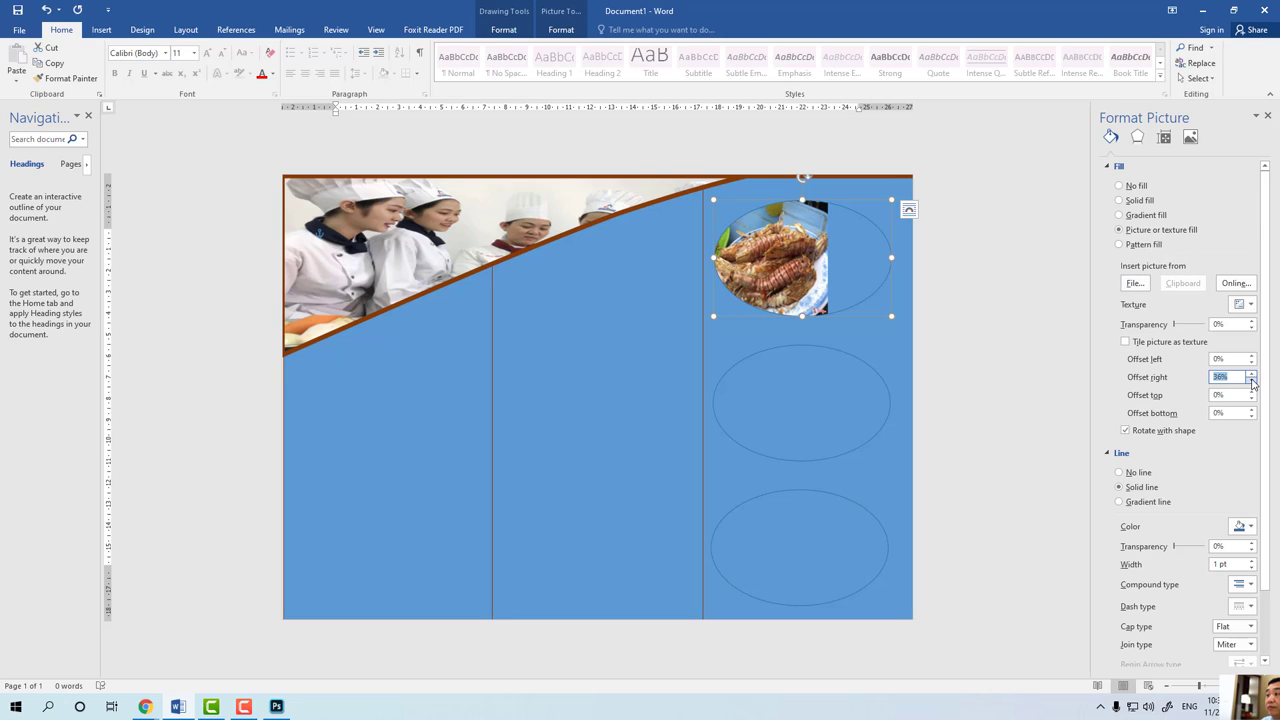
left_click(1251, 381)
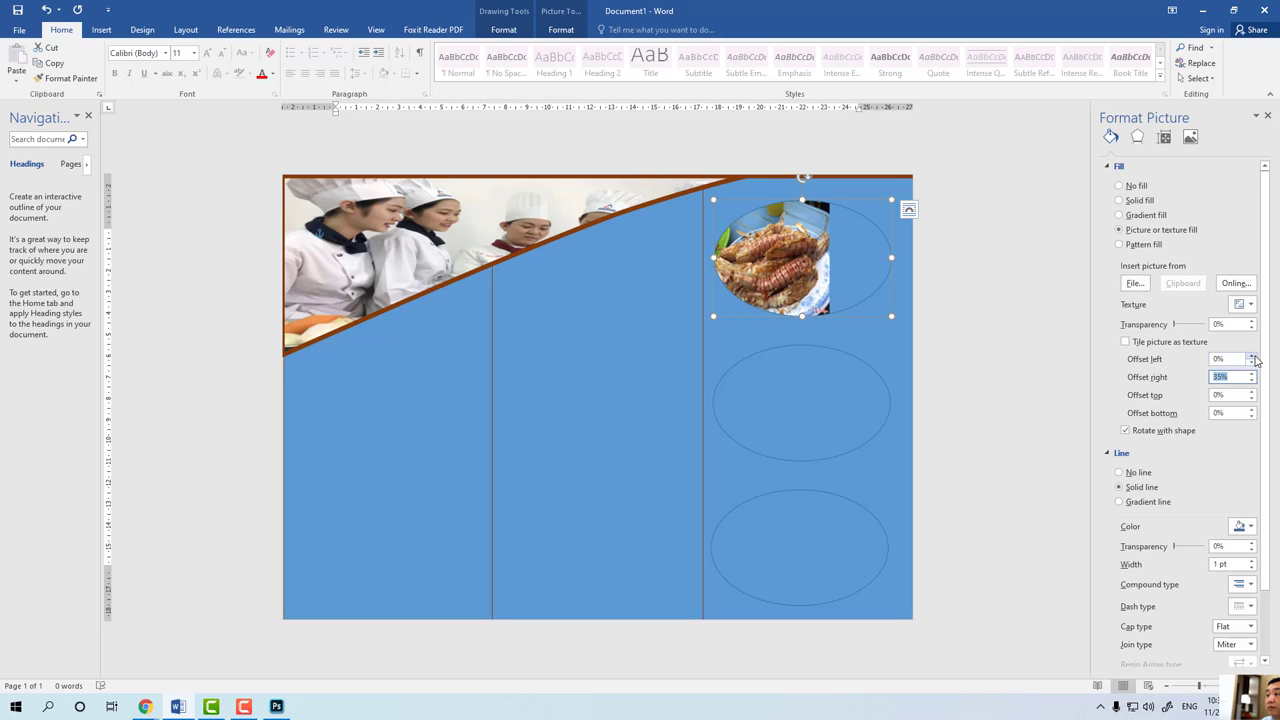
left_click(1250, 363)
left_click(1251, 362)
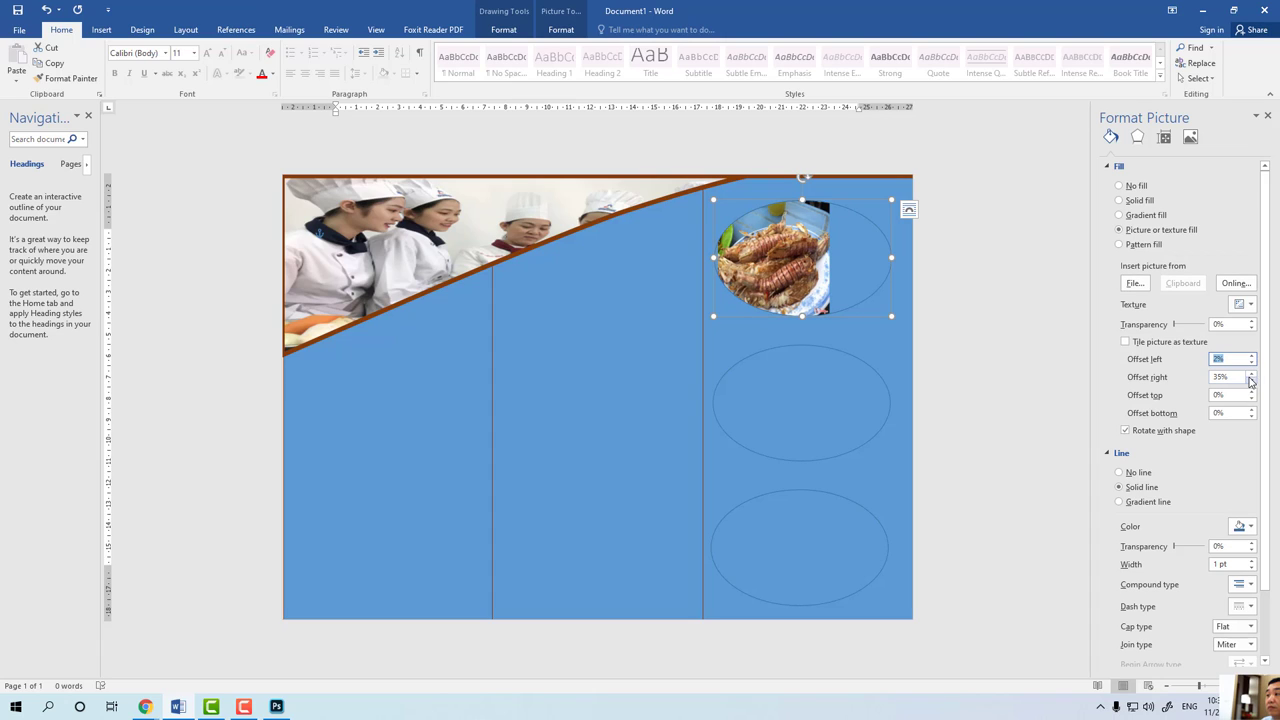
left_click(1252, 379)
left_click(1251, 381)
left_click(1251, 381)
left_click(1251, 381)
left_click(1251, 381)
left_click(1251, 381)
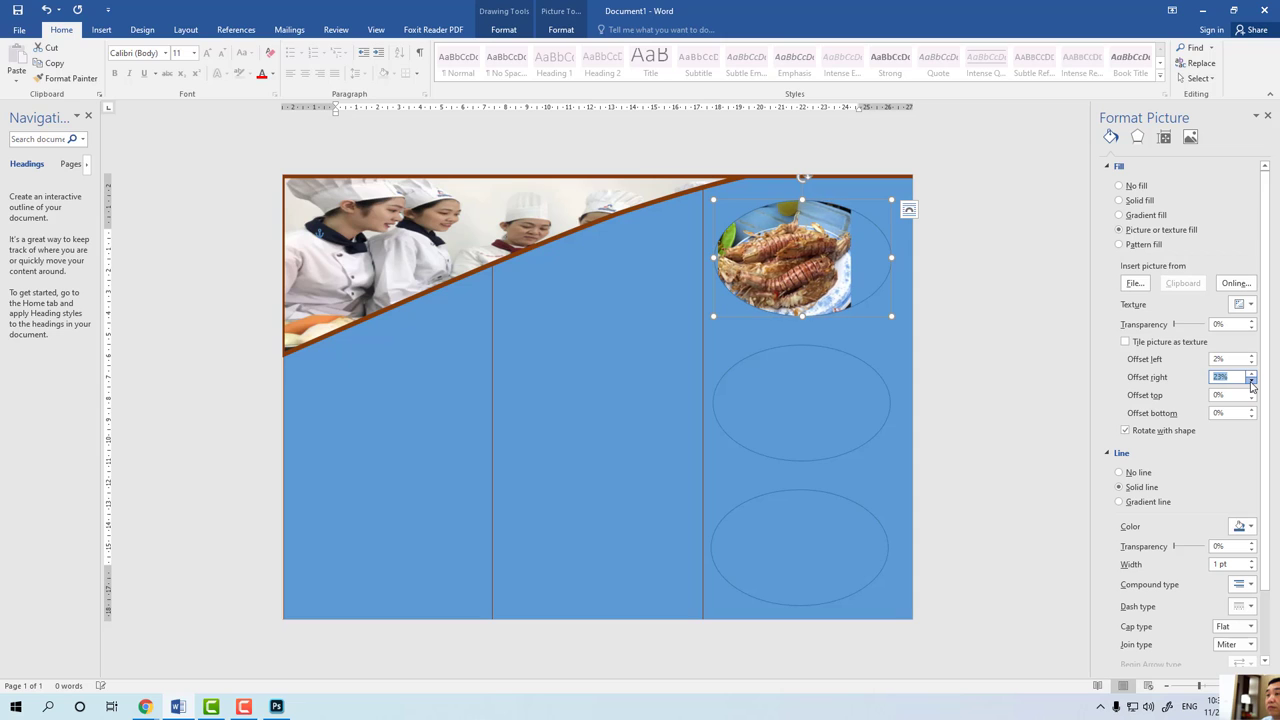
left_click(1251, 381)
left_click(1251, 381)
left_click(1251, 381)
left_click(1251, 381)
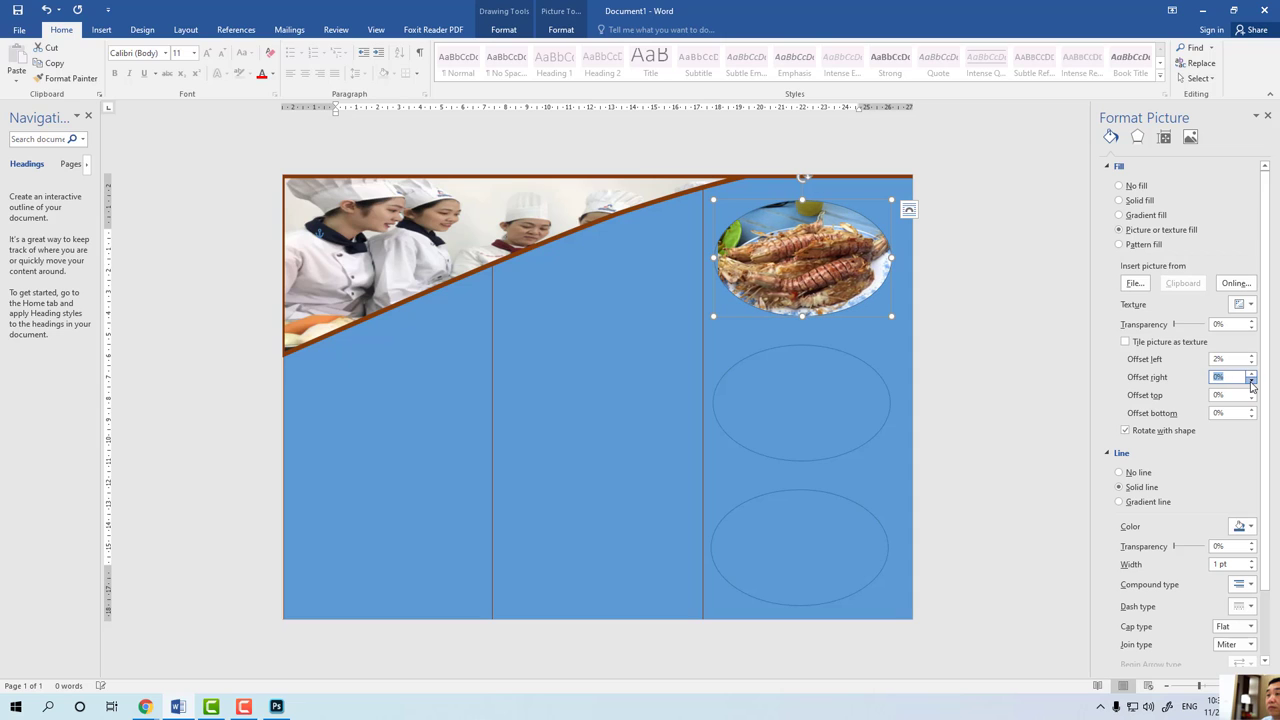
left_click(1251, 381)
left_click(1251, 381)
left_click(1251, 381)
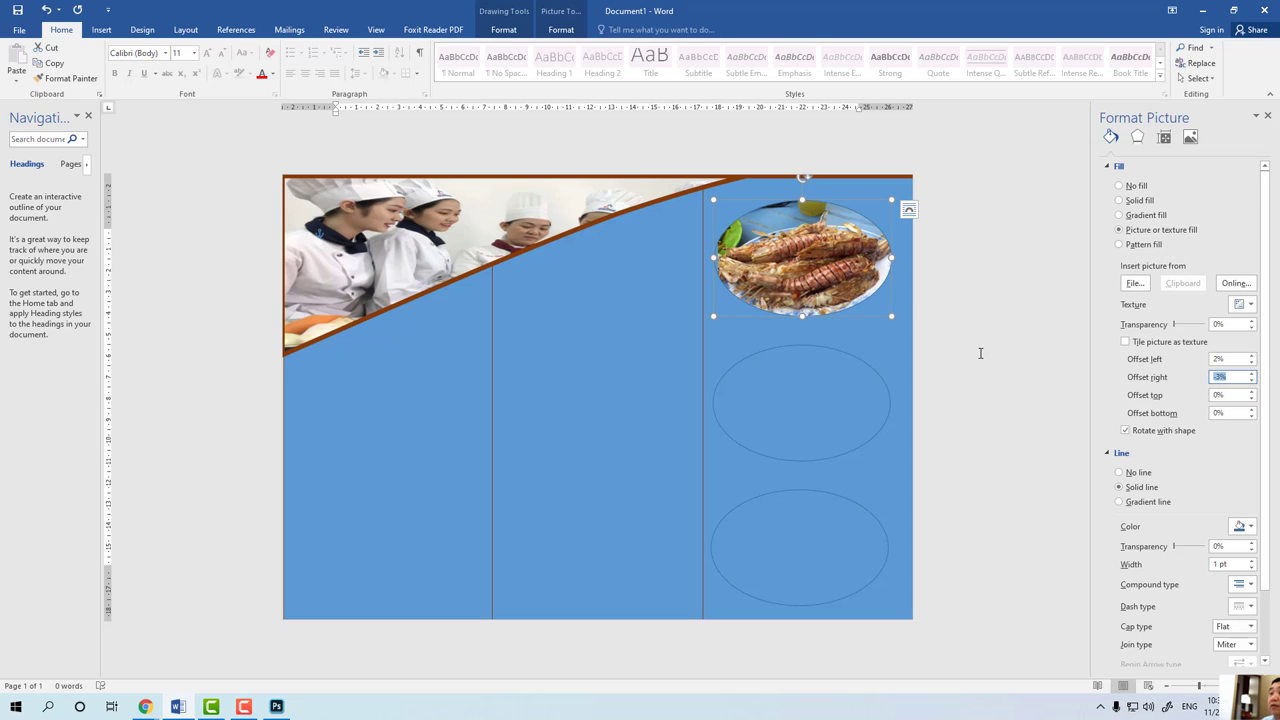
Fill the middle oval with the lobster platter photo.
left_click(833, 391)
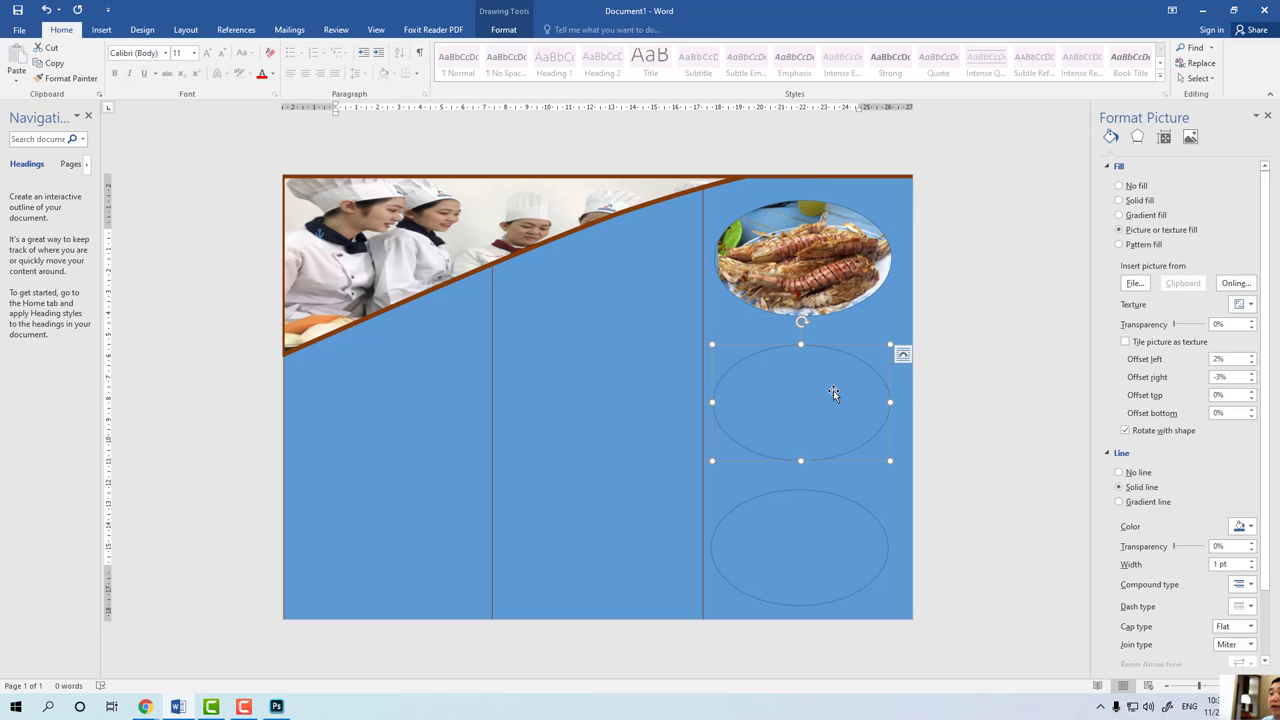
left_click(1119, 230)
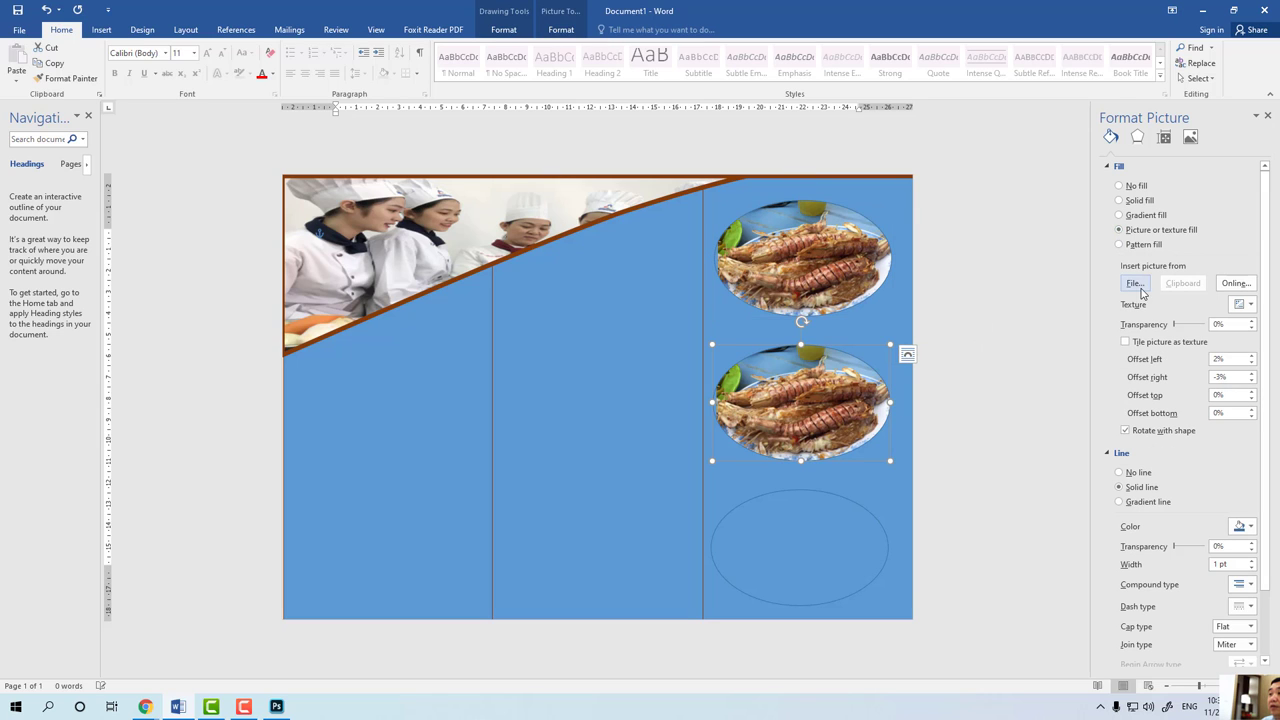
left_click(1135, 283)
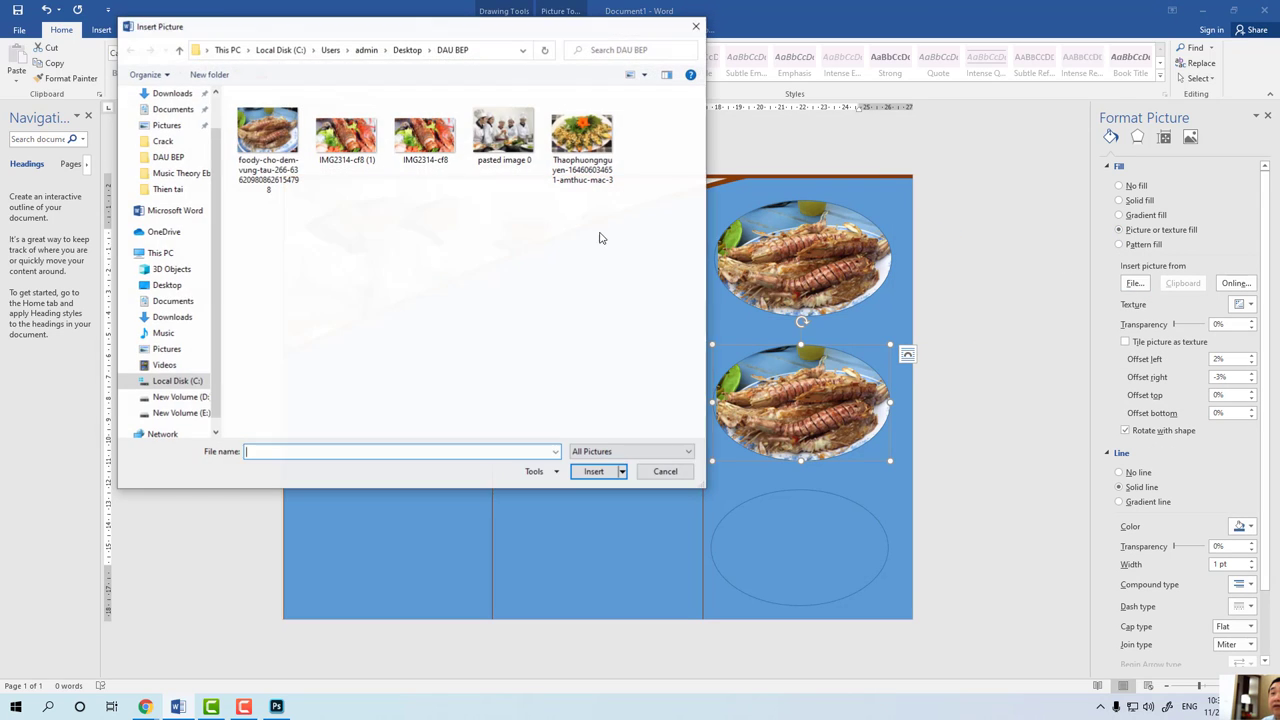
double_click(360, 150)
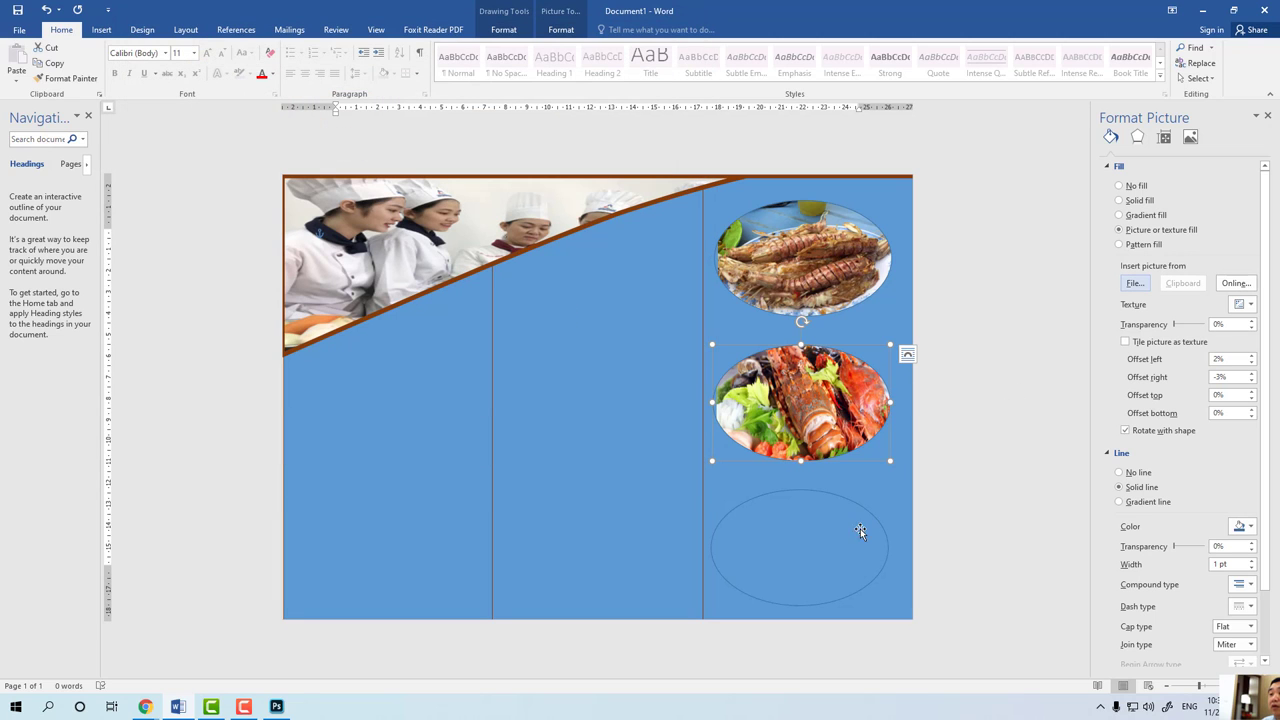
Fill the bottom oval with the garnished shellfish platter photo.
left_click(851, 512)
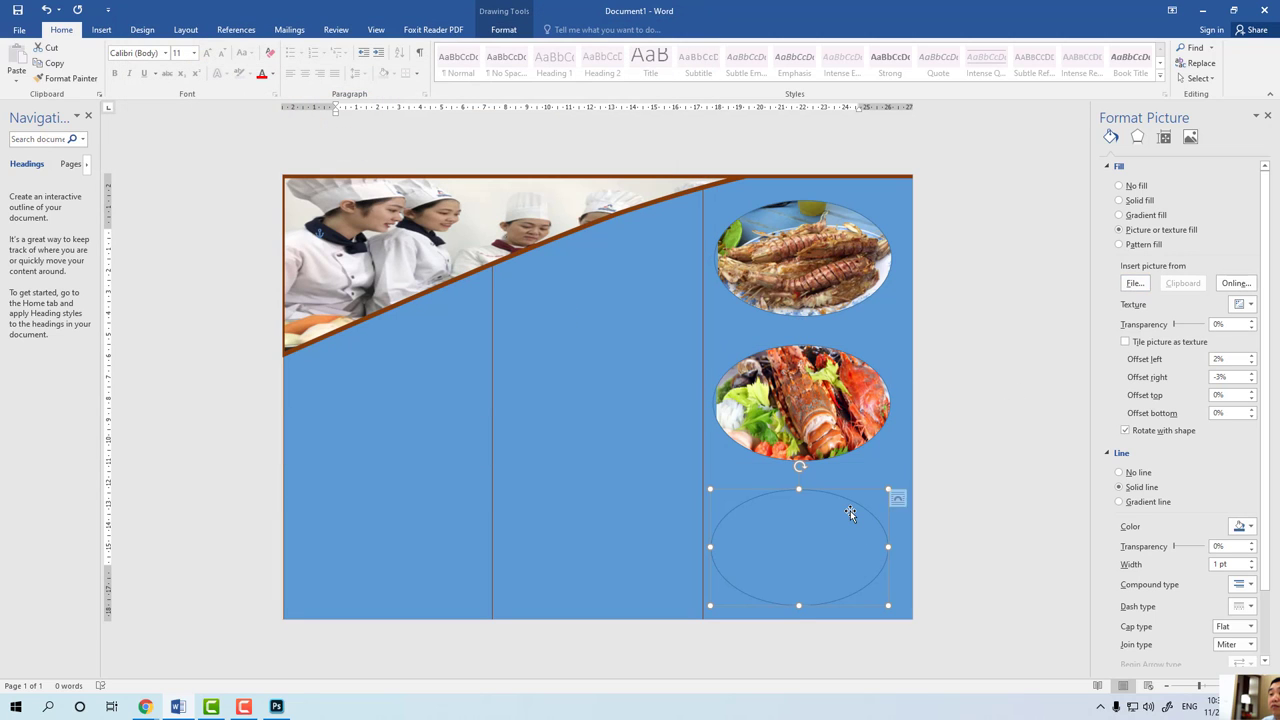
left_click(1119, 230)
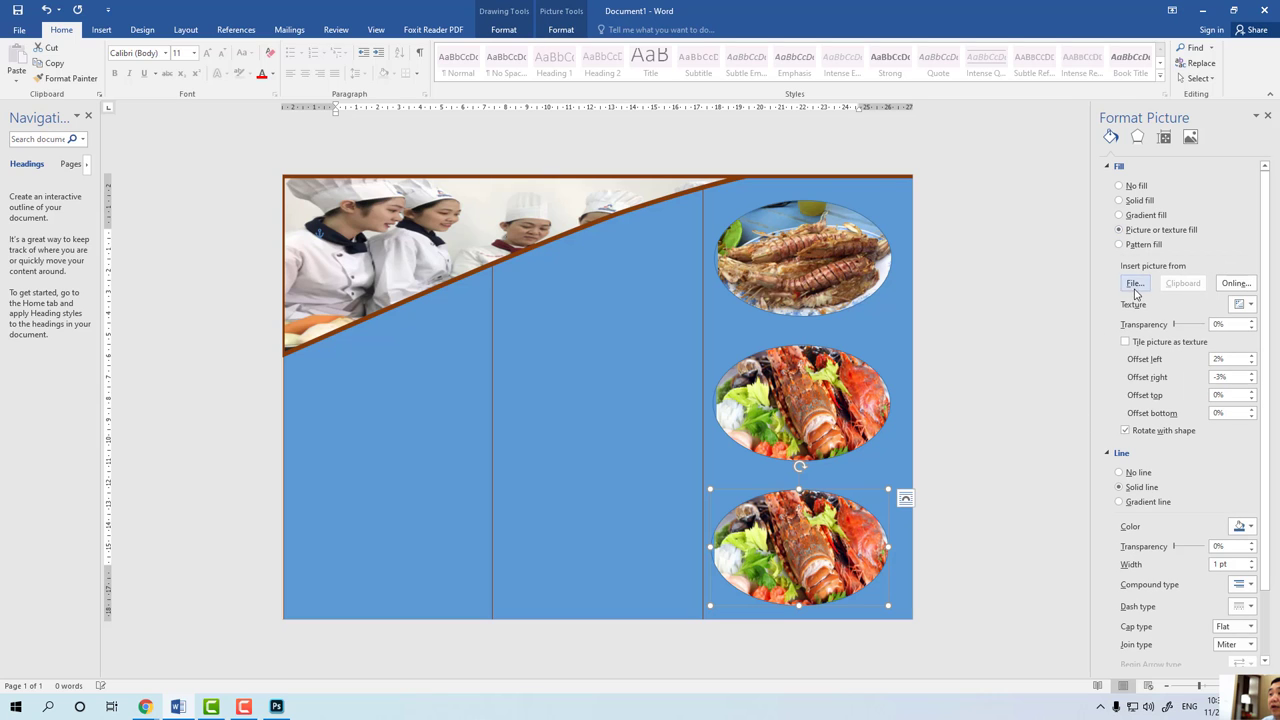
left_click(1135, 283)
double_click(583, 135)
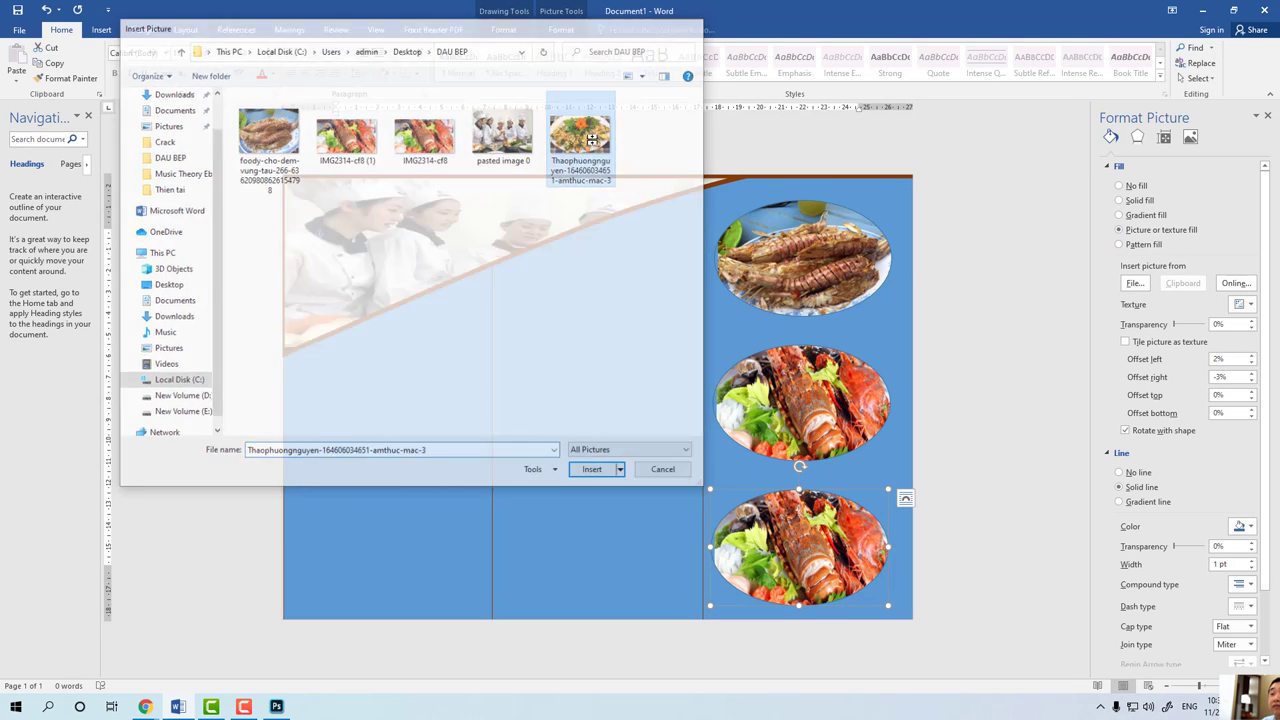
left_click(1050, 480)
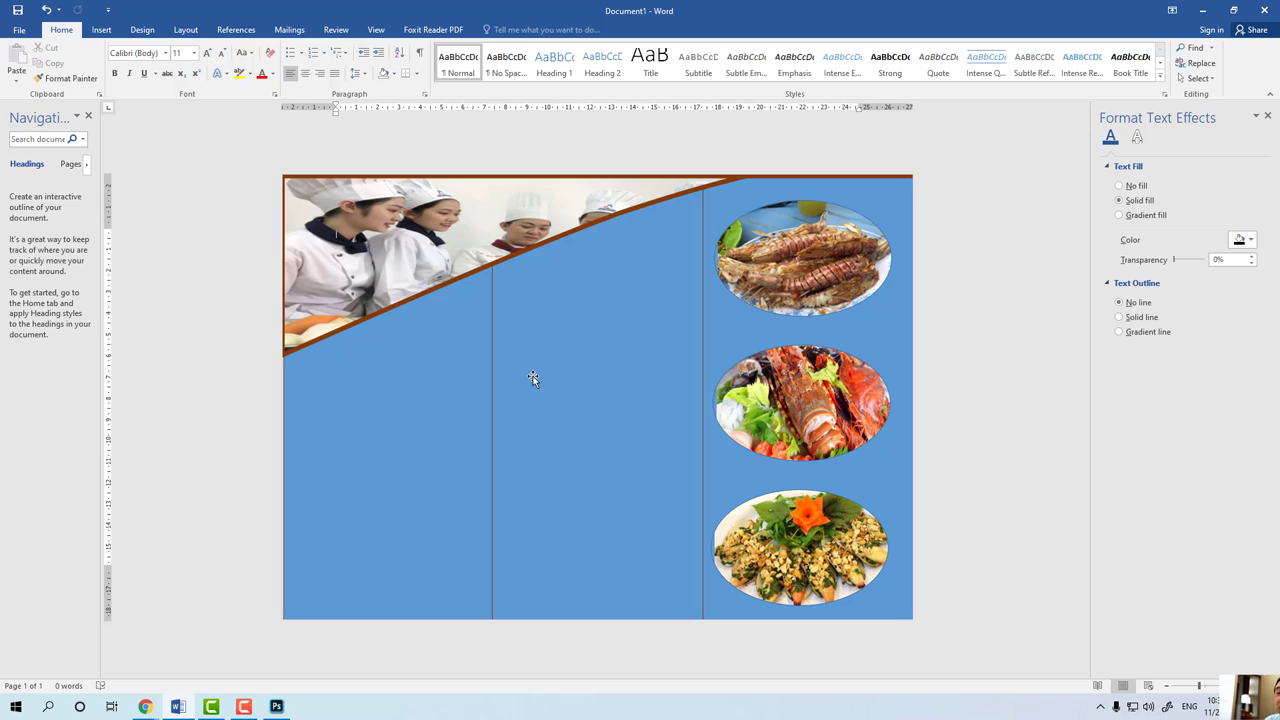
Draw a circle in the middle panel and move it higher.
left_click(103, 31)
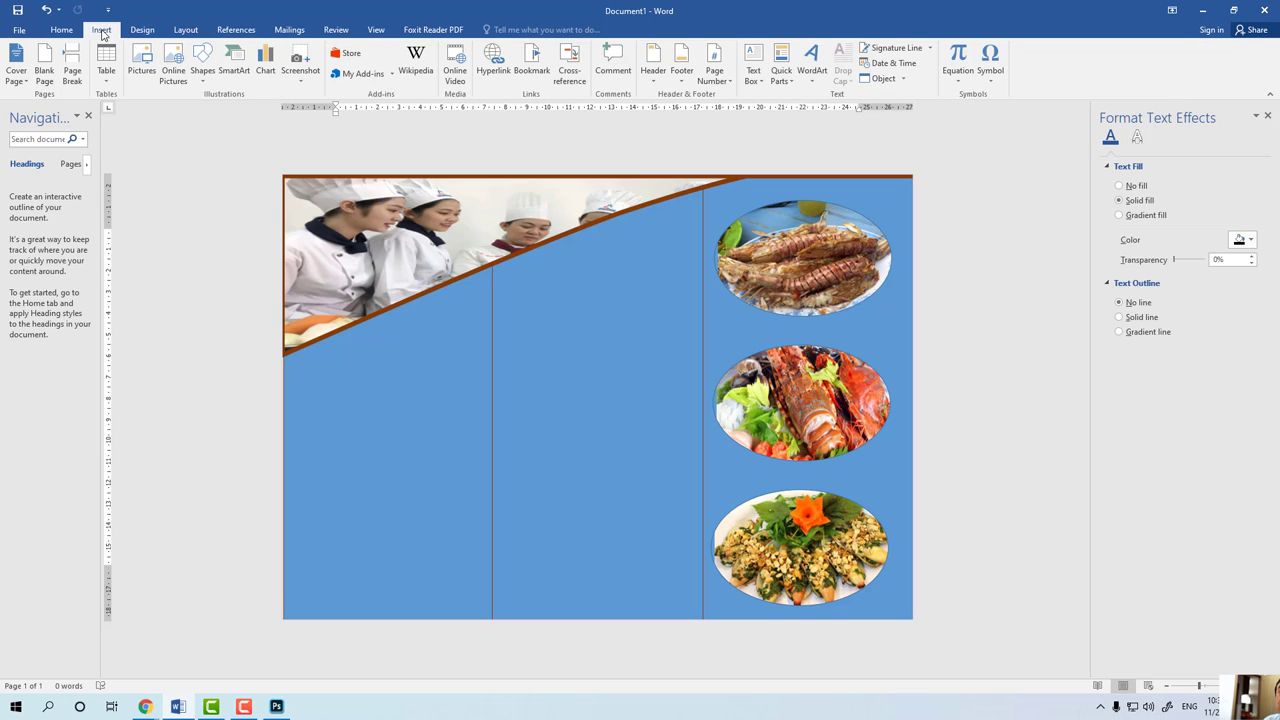
left_click(202, 64)
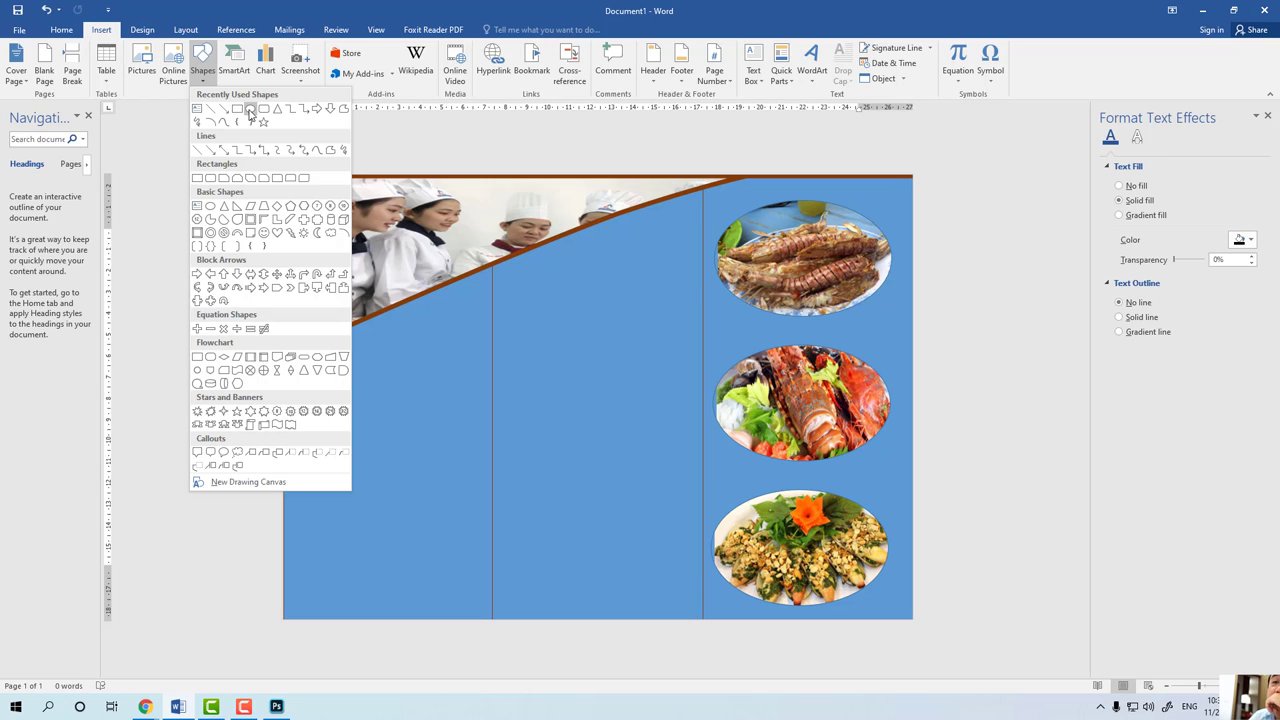
left_click(249, 109)
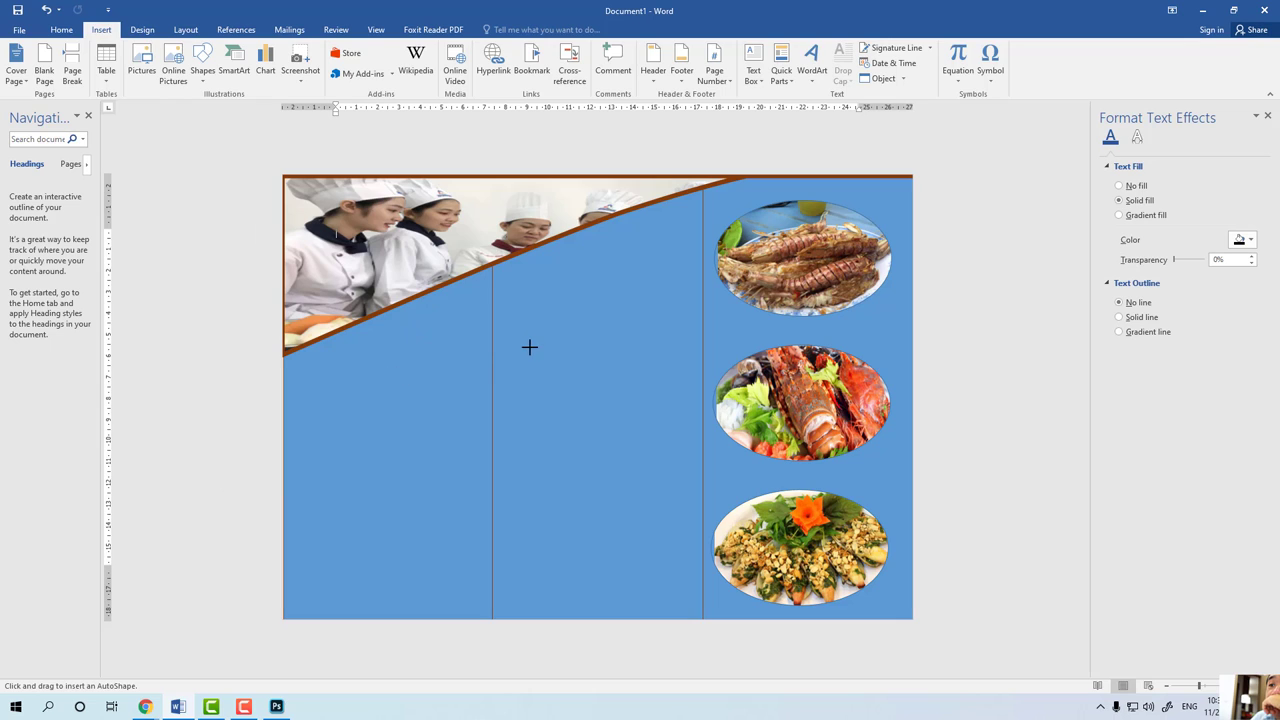
left_click_drag(500, 333, 543, 398)
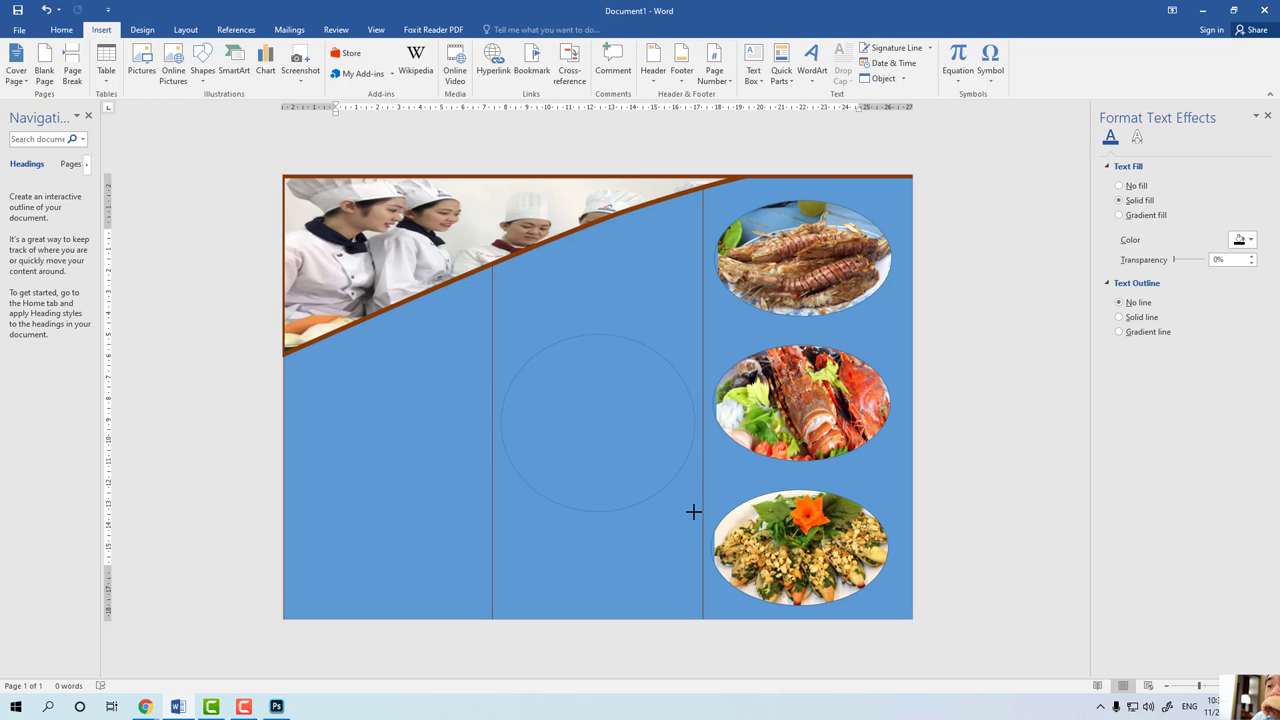
left_click_drag(693, 511, 694, 512)
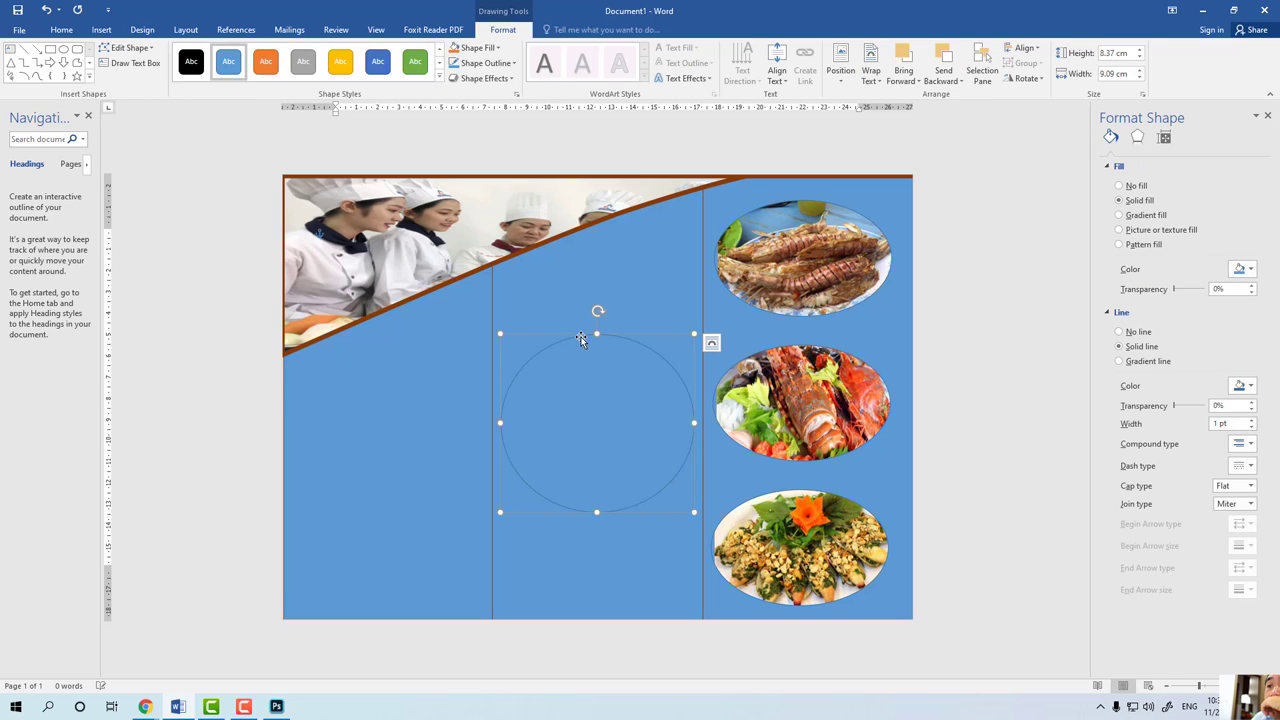
left_click_drag(581, 339, 584, 287)
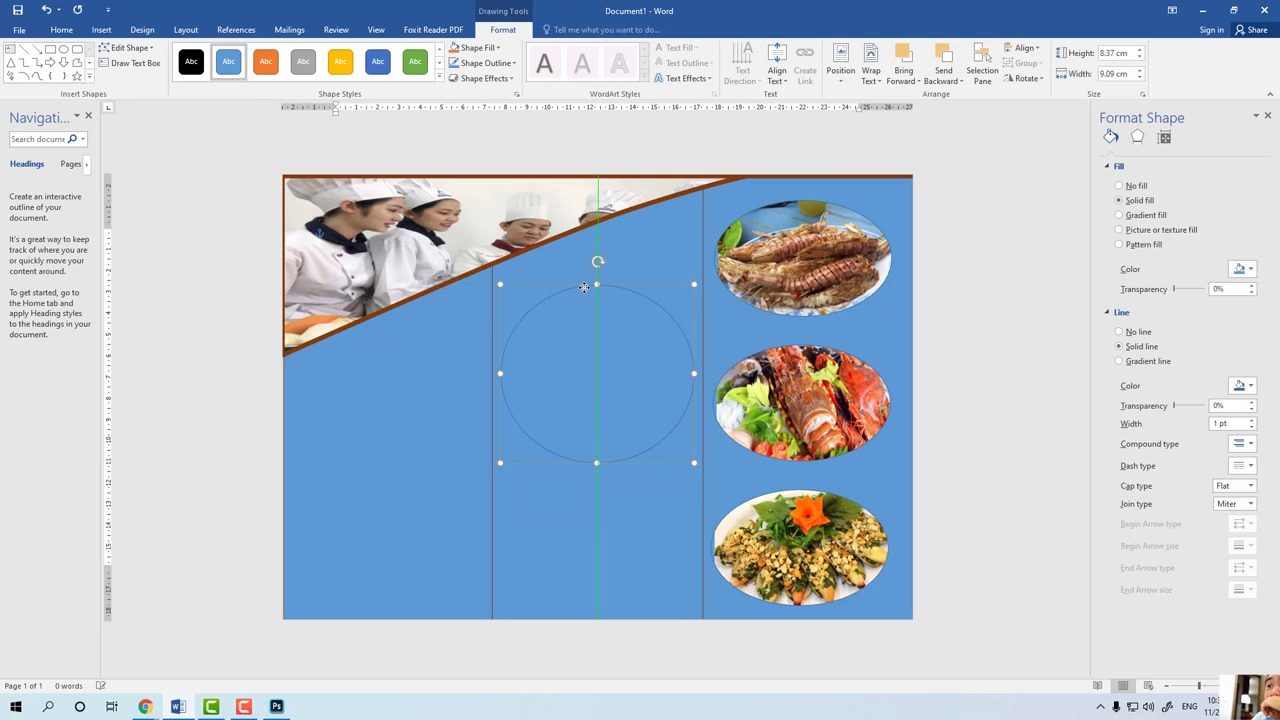
Start a picture fill for the circle, cancel the file choice, and return to Chrome's seafood results.
left_click(1119, 231)
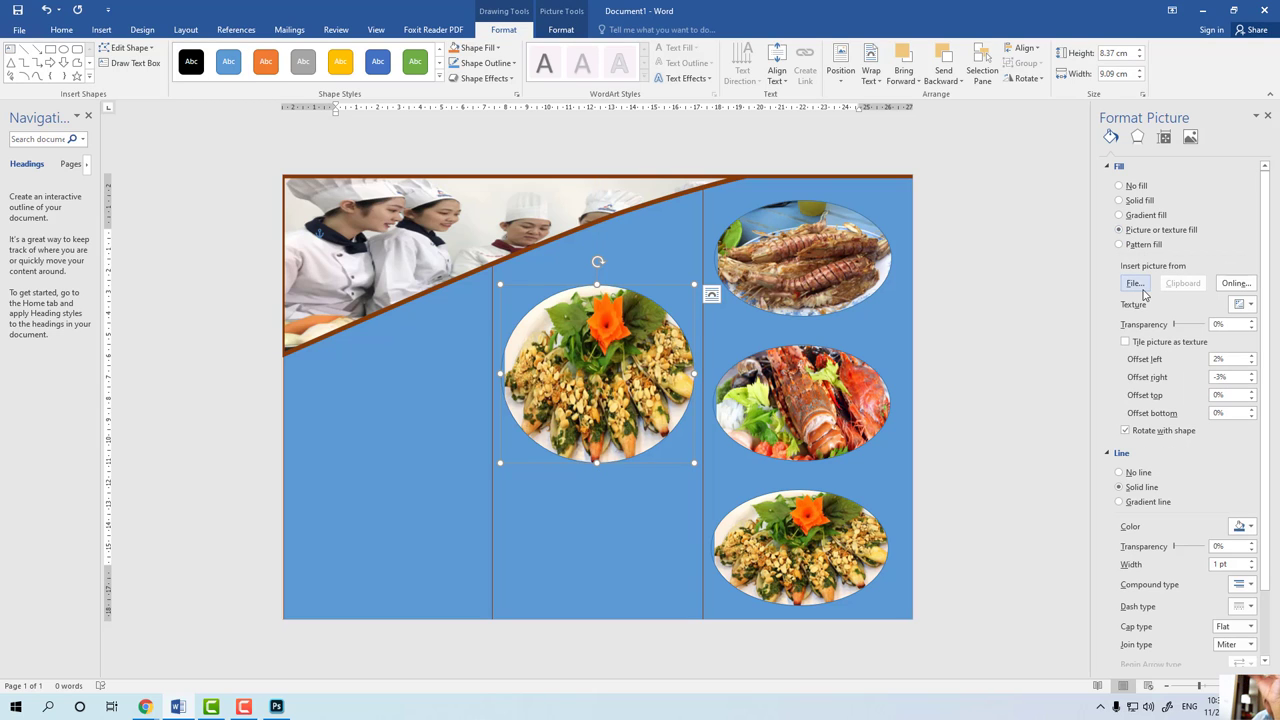
left_click(1136, 284)
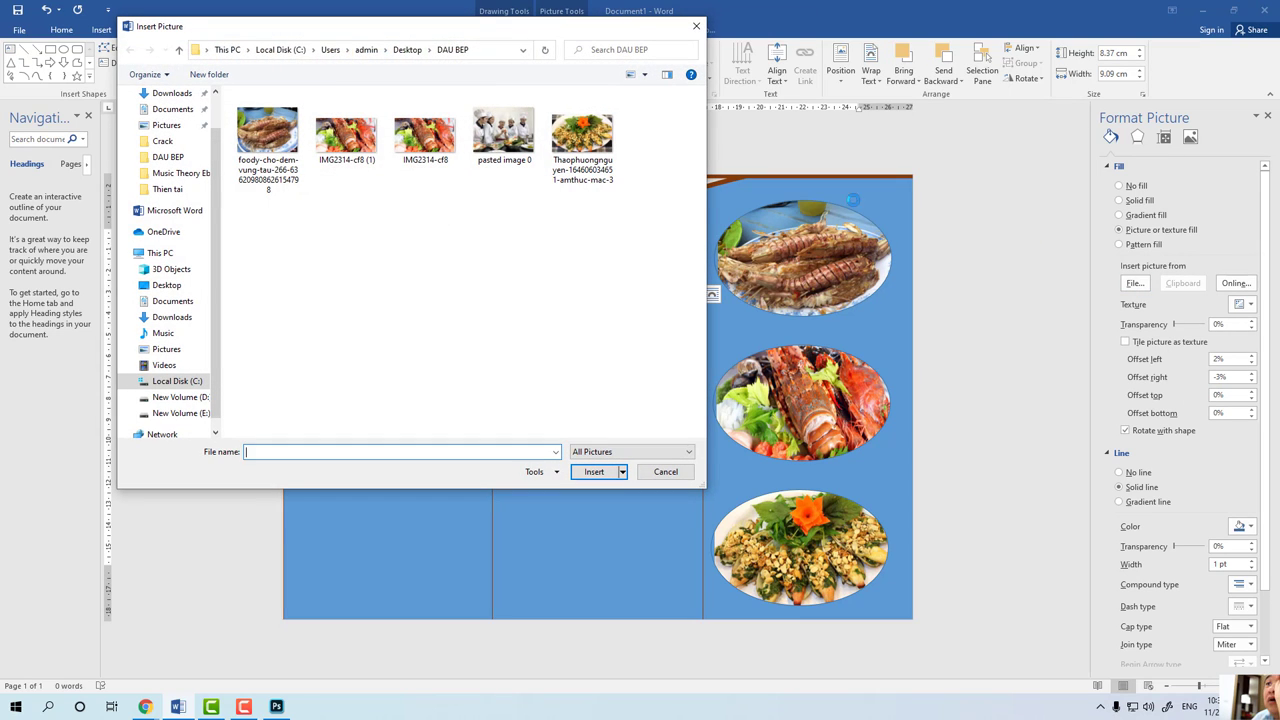
left_click(651, 481)
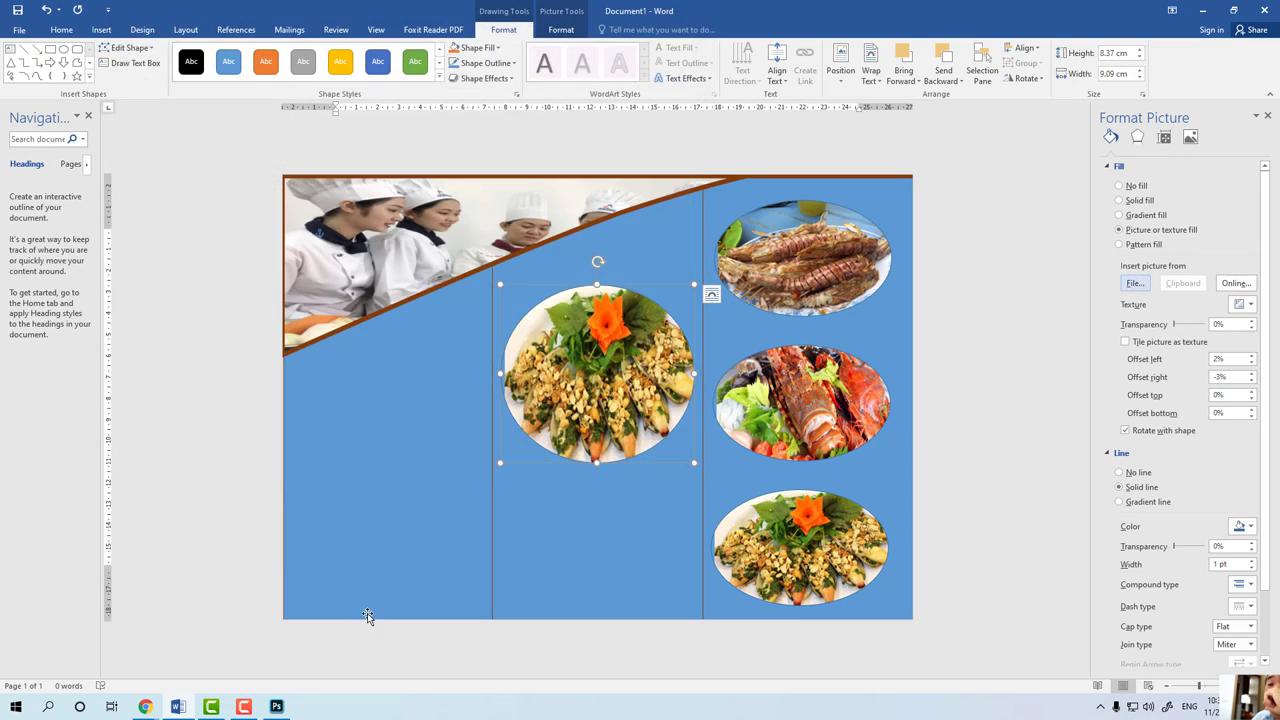
mouse_move(145, 708)
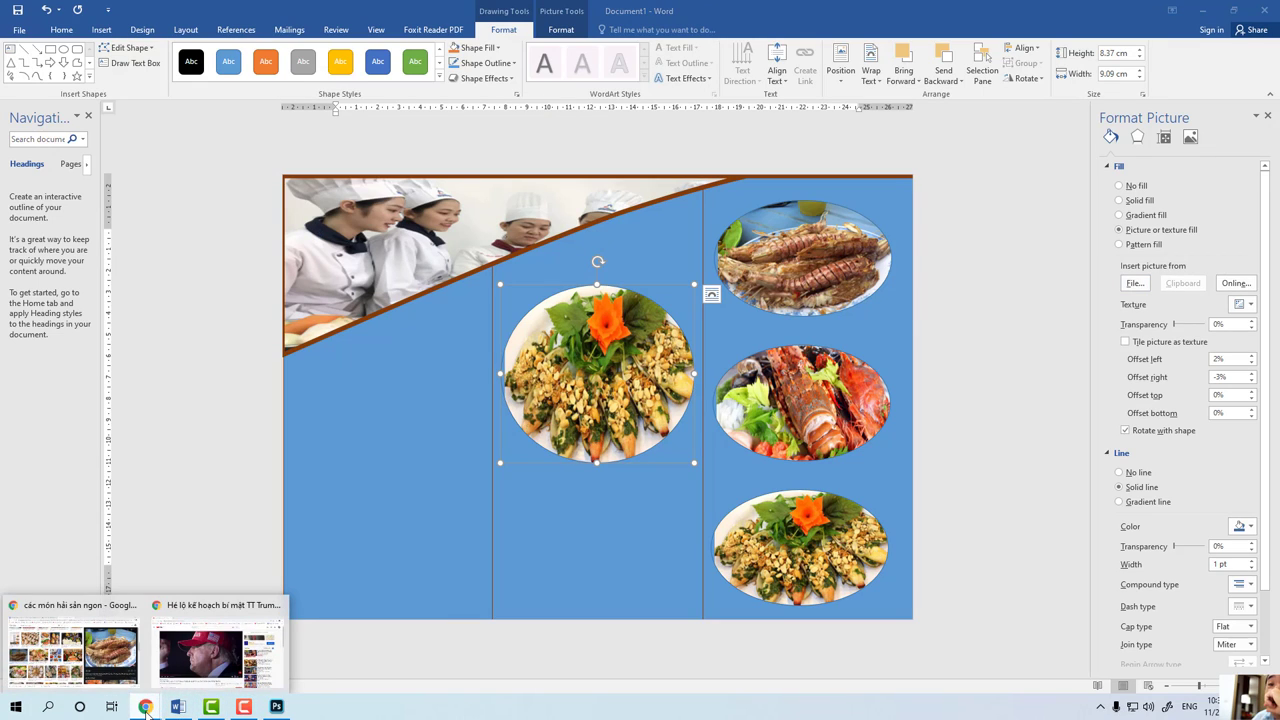
left_click(73, 660)
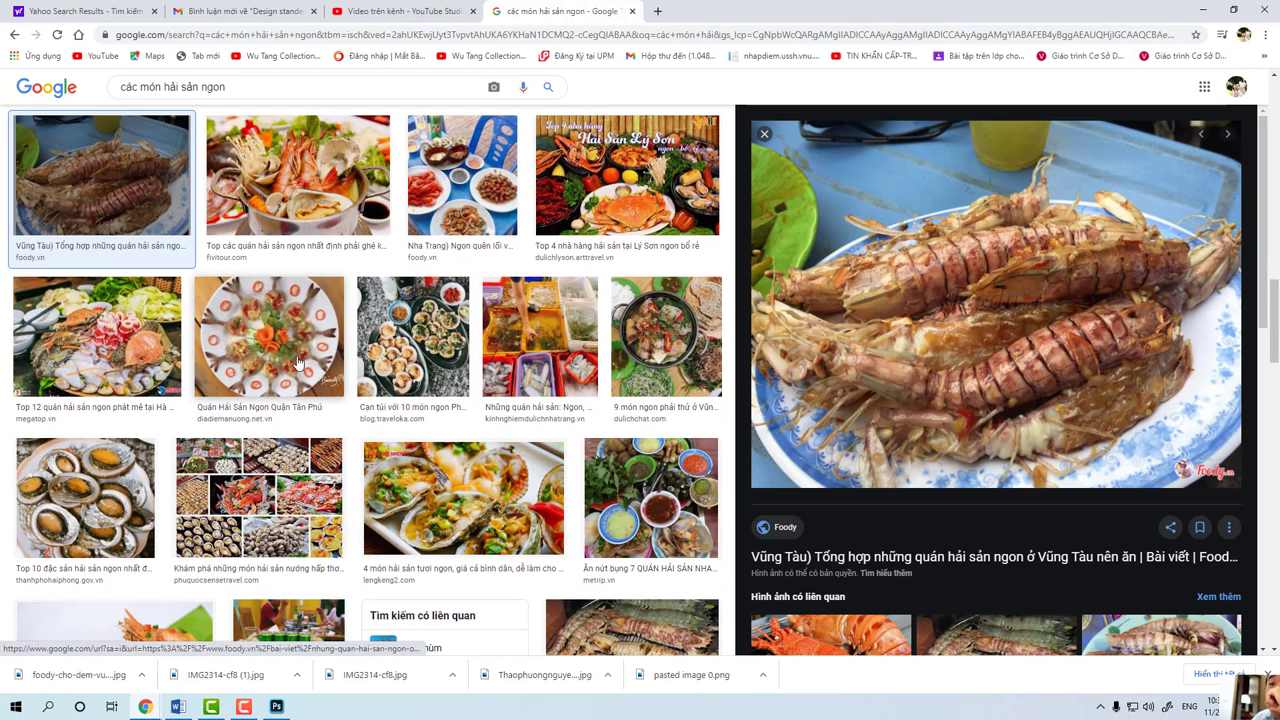
Save the shrimp-plate photo twice to DAU BEP as haisanchangchang.jpeg, then go back to Word.
left_click(280, 347)
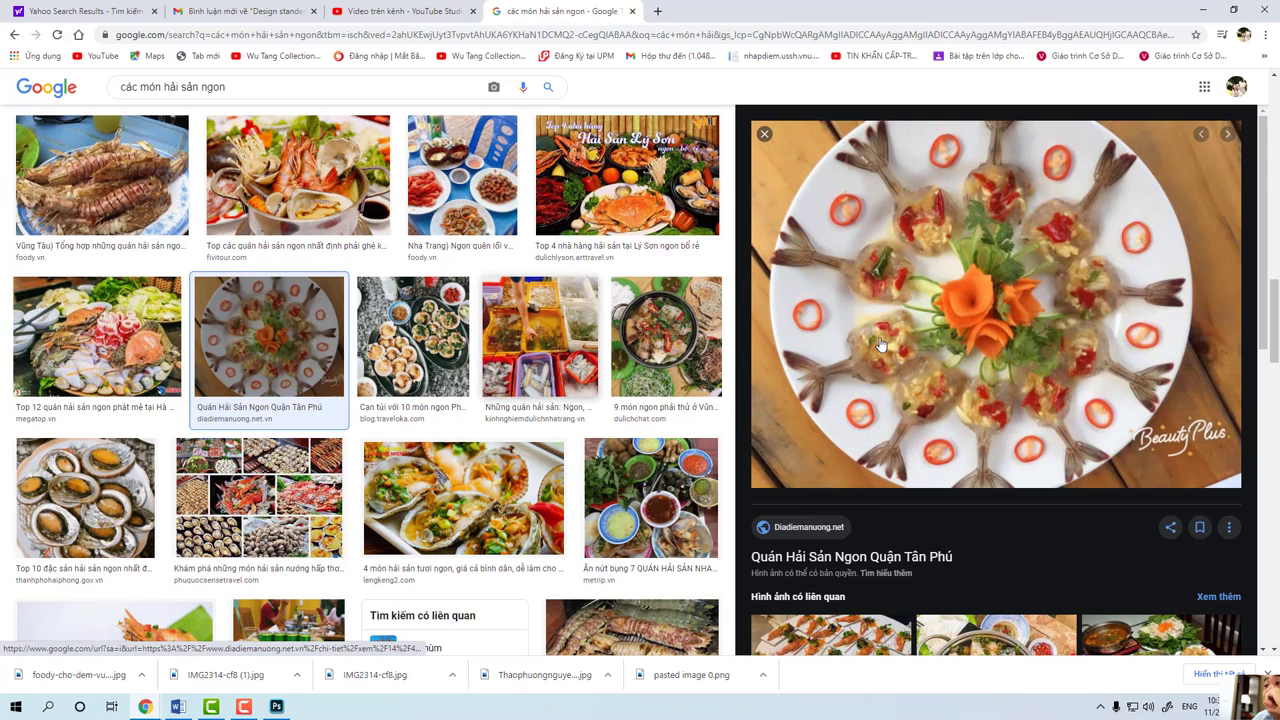
right_click(973, 214)
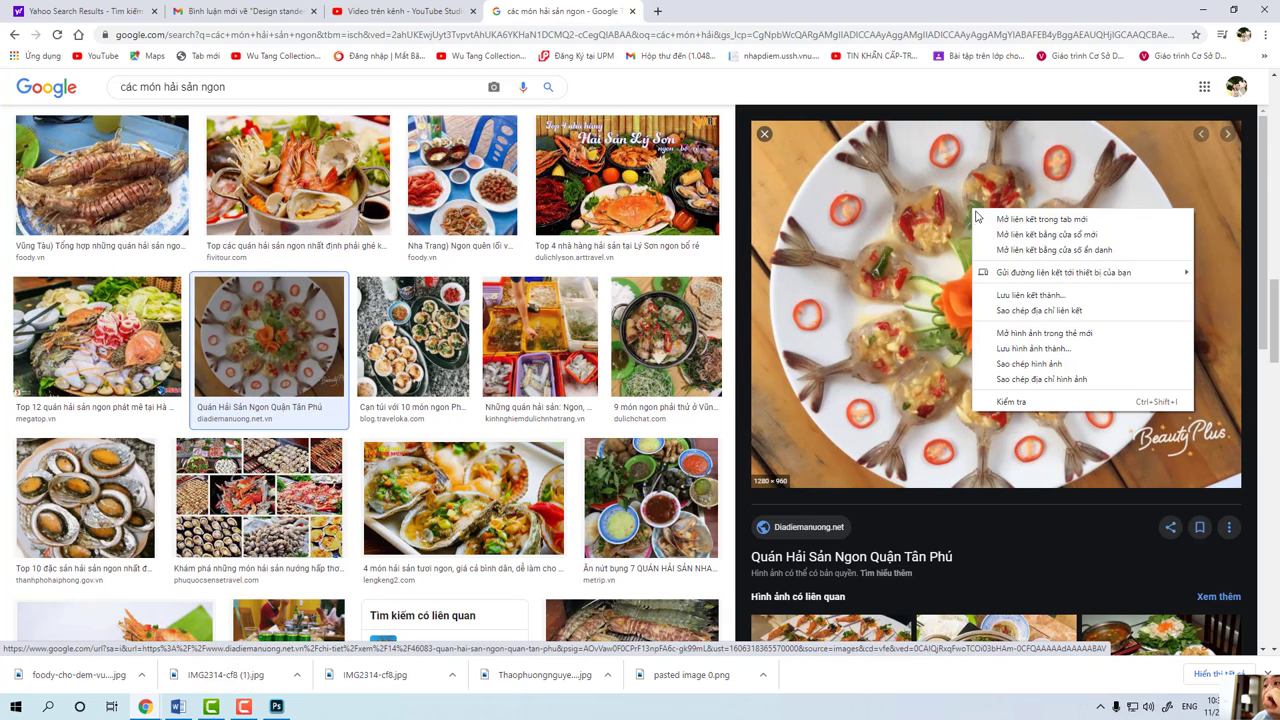
left_click(1005, 349)
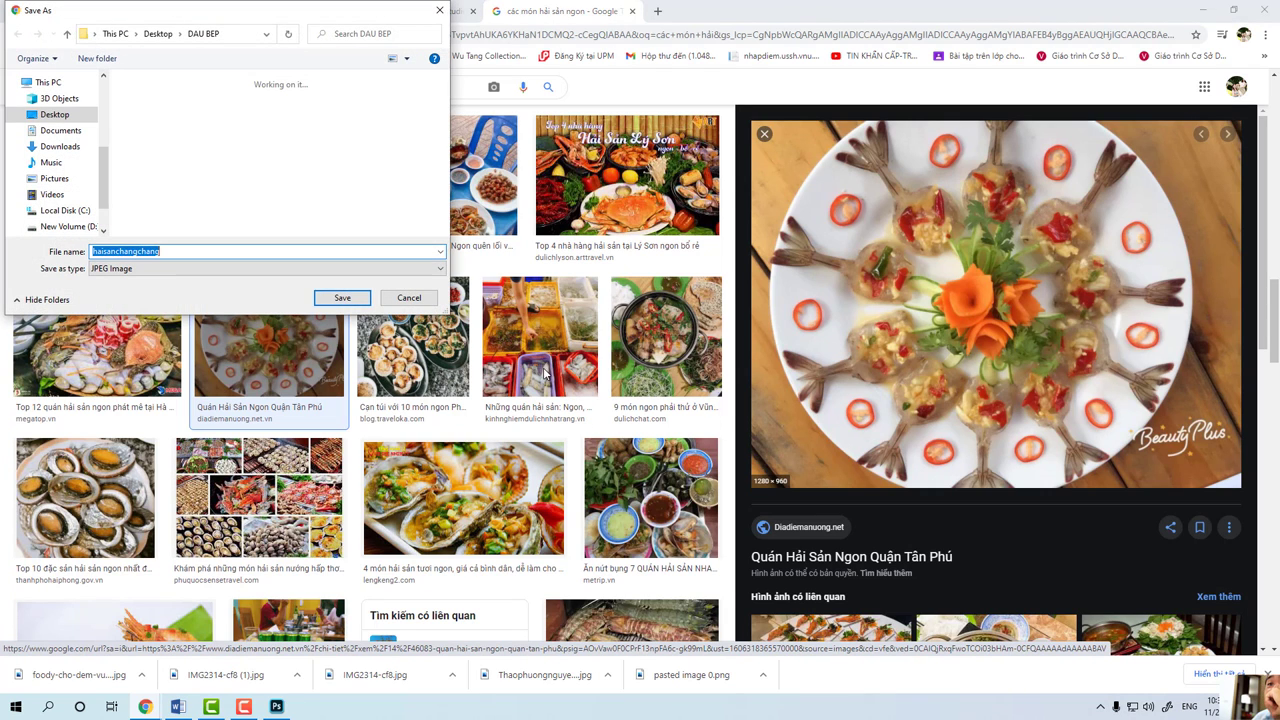
left_click(338, 298)
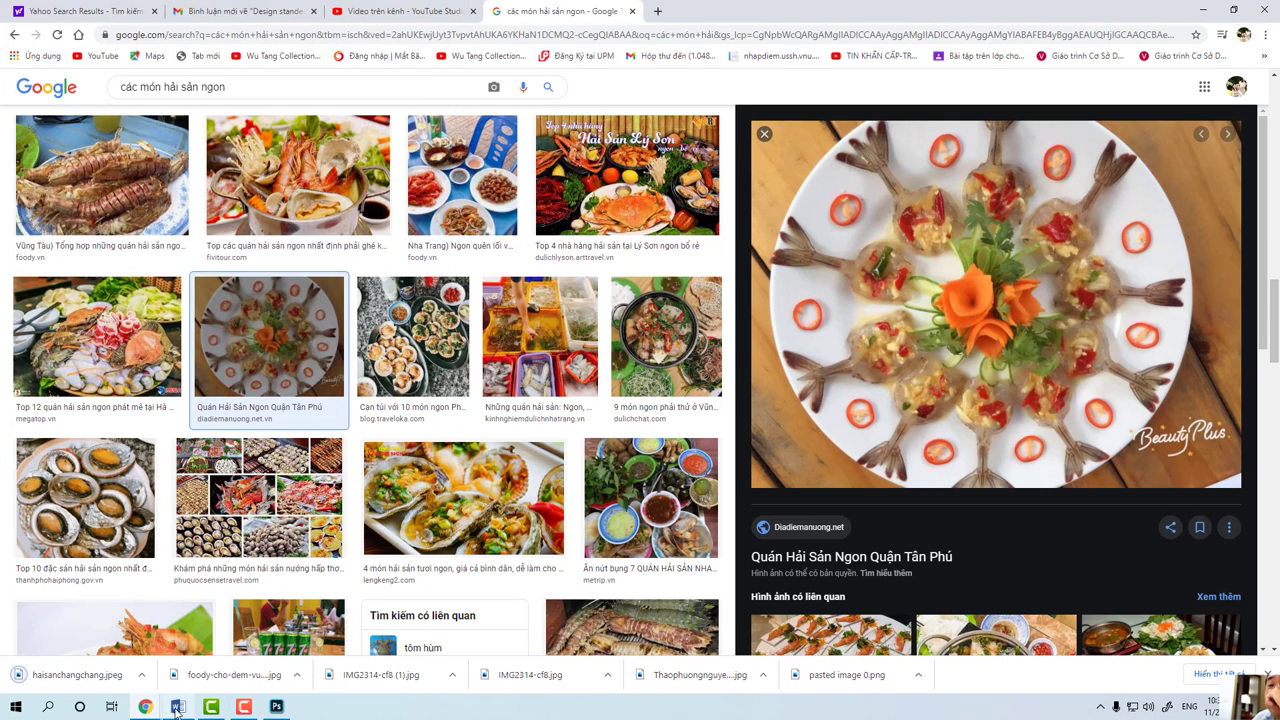
right_click(917, 273)
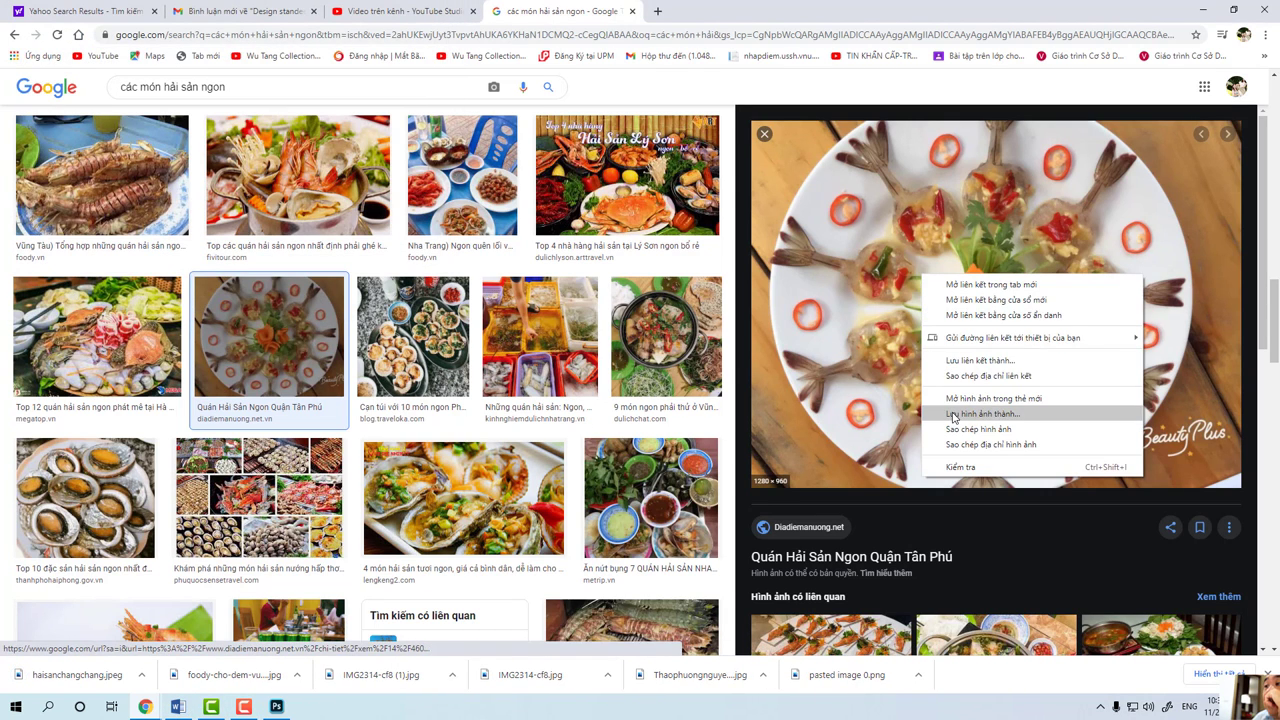
left_click(953, 418)
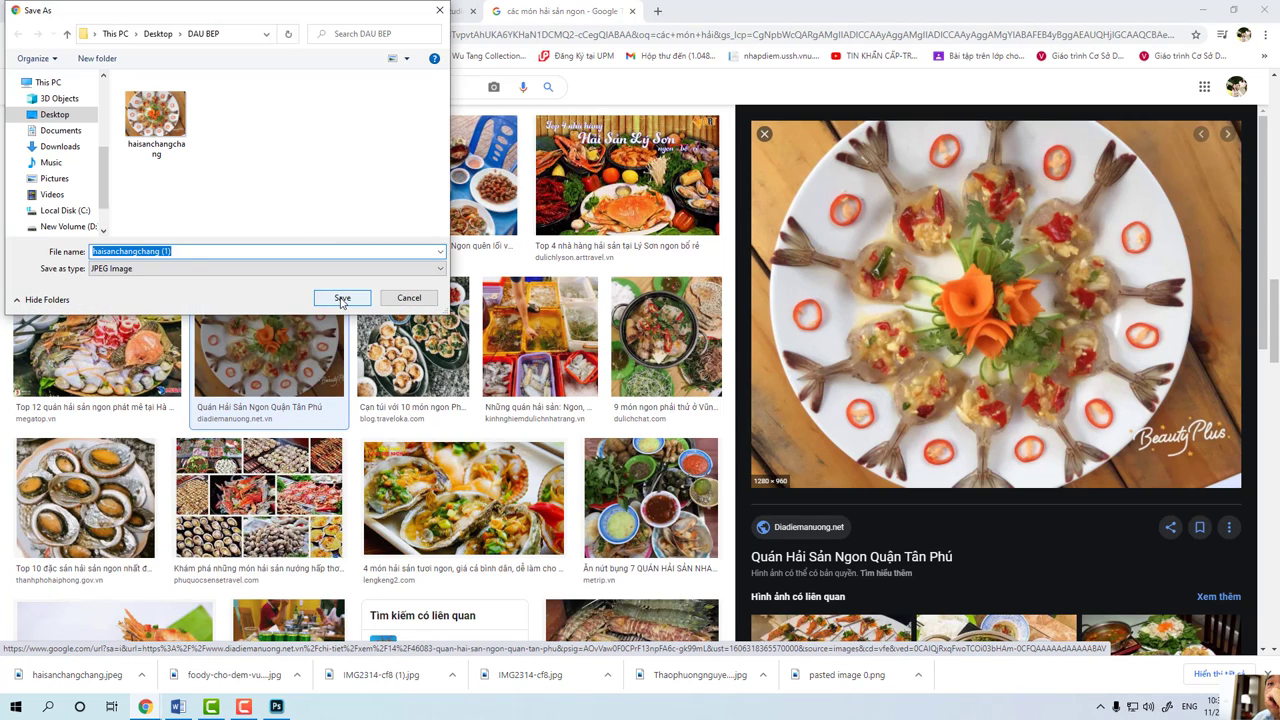
left_click(342, 298)
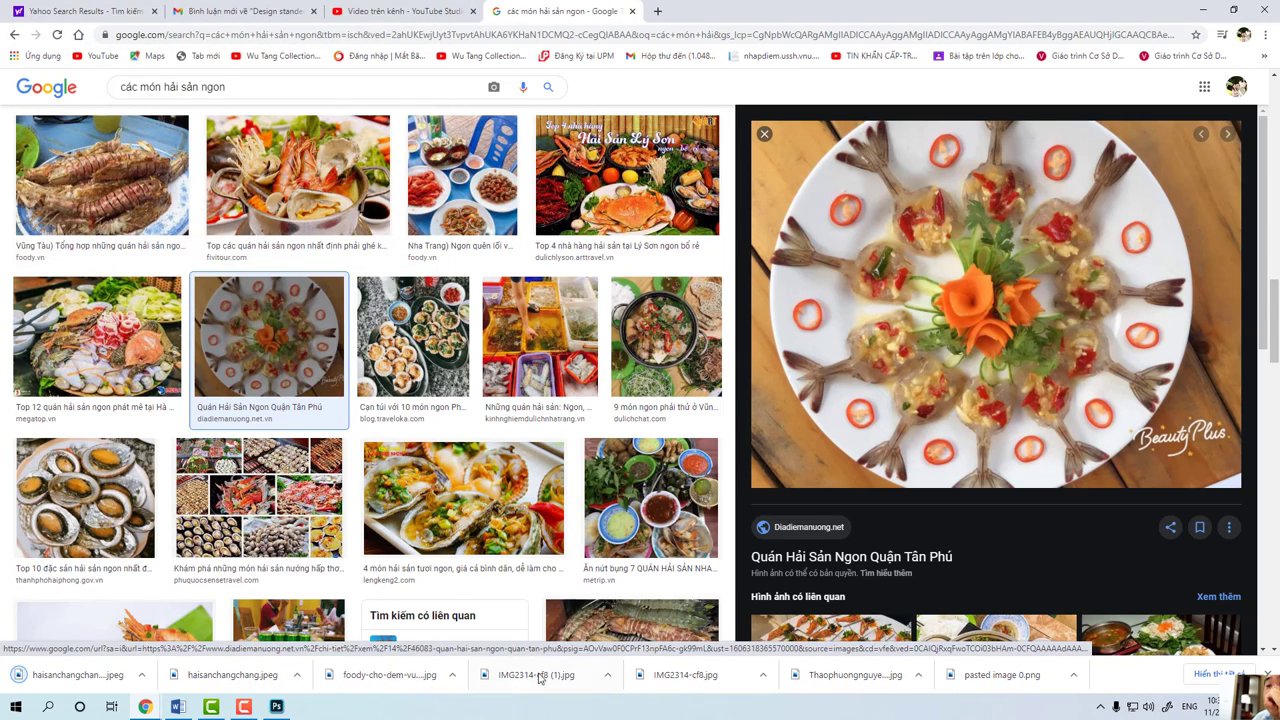
left_click(190, 712)
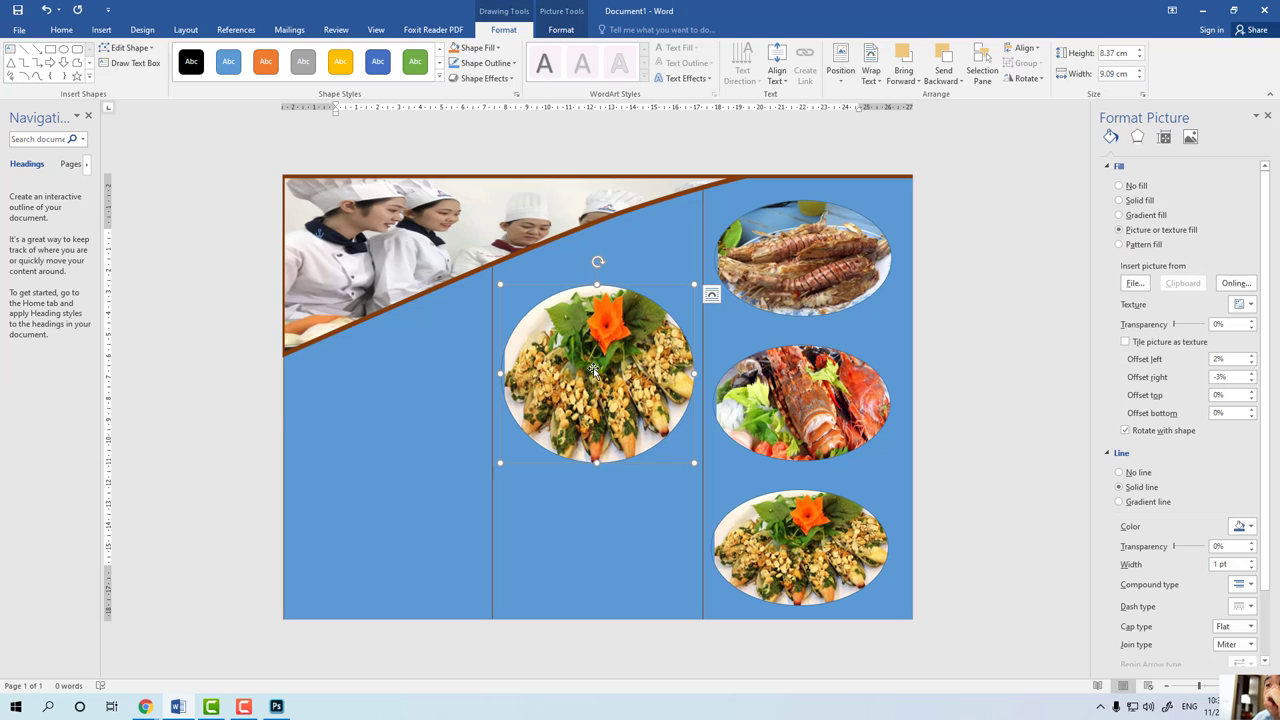
Fill the middle circle with the haisanchangchang (1) photo and move it lower in the panel.
left_click(1135, 283)
double_click(349, 140)
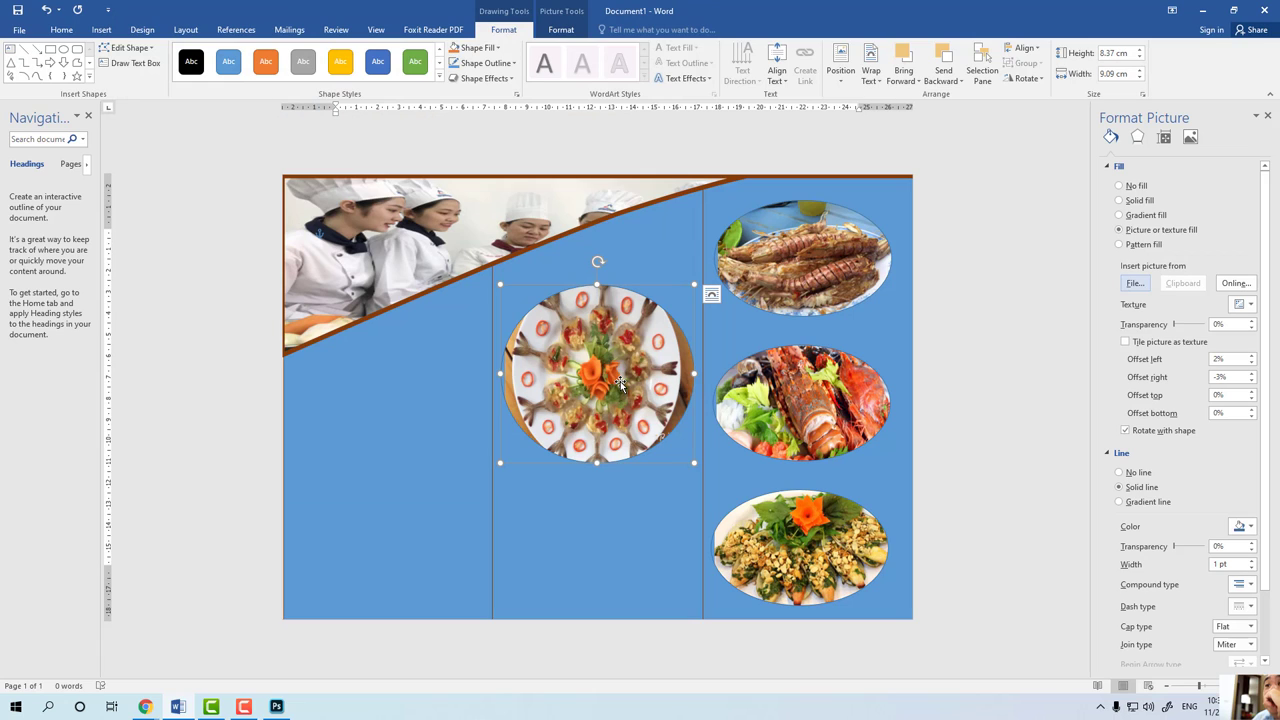
mouse_move(619, 386)
left_mouse_down()
mouse_move(621, 368)
mouse_move(617, 452)
left_mouse_up()
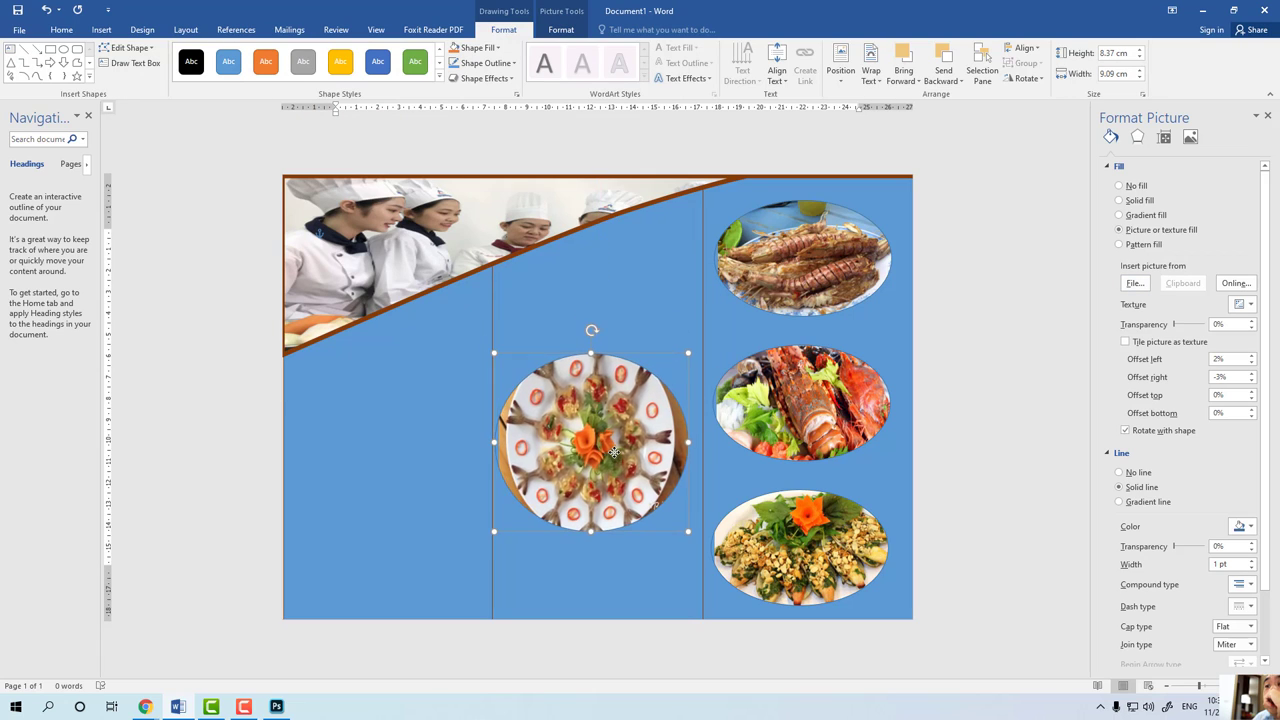
left_click(966, 343)
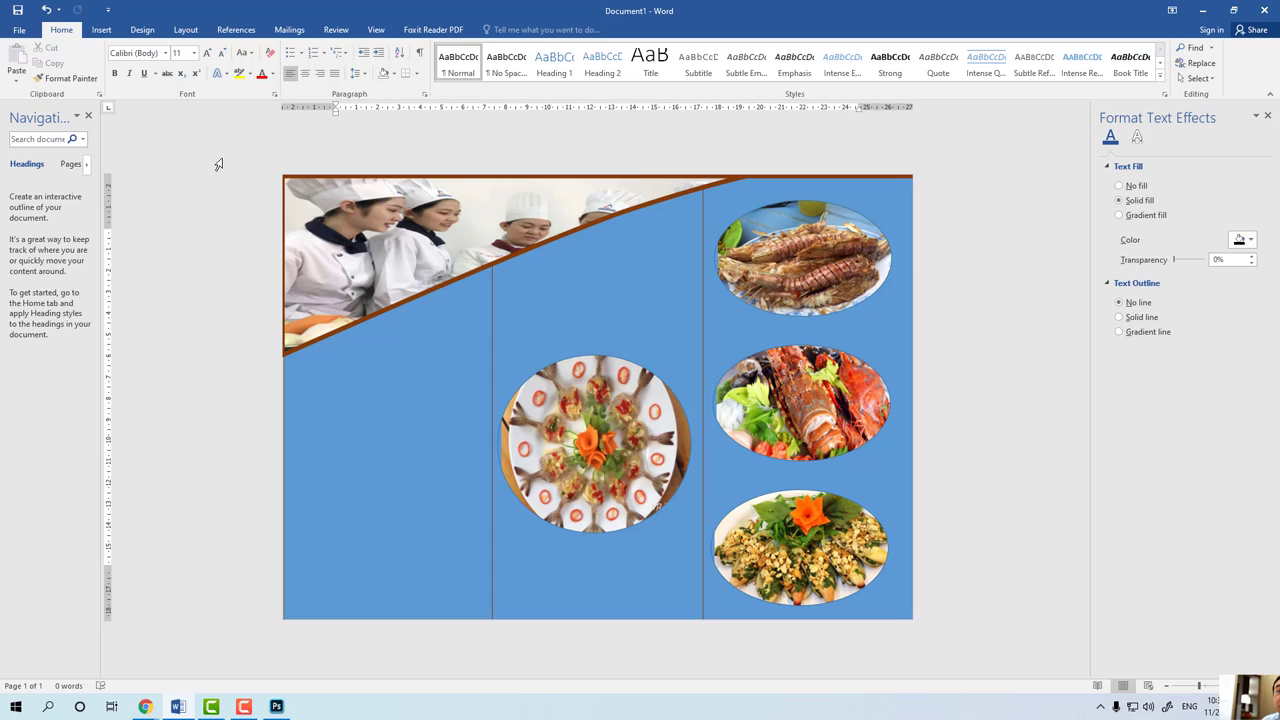
Draw a text box across the top of the page over the chef photo.
left_click(101, 37)
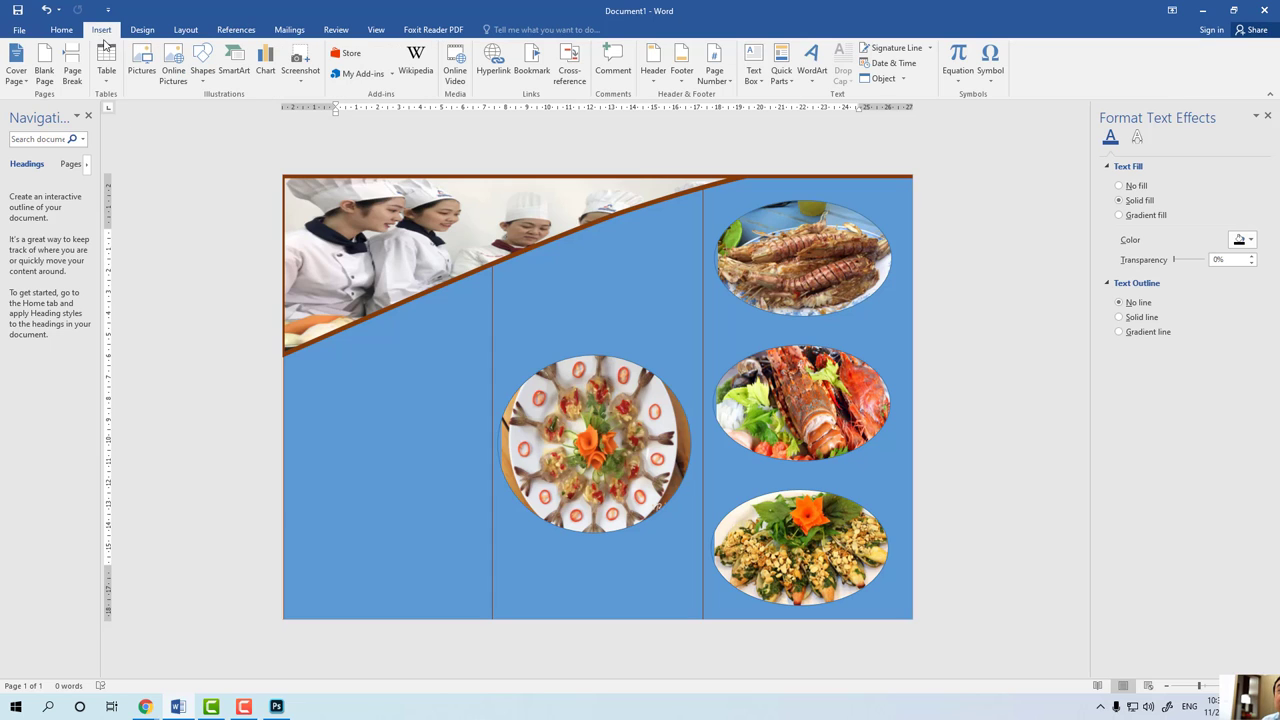
left_click(206, 74)
left_click(198, 108)
left_click_drag(305, 203, 378, 244)
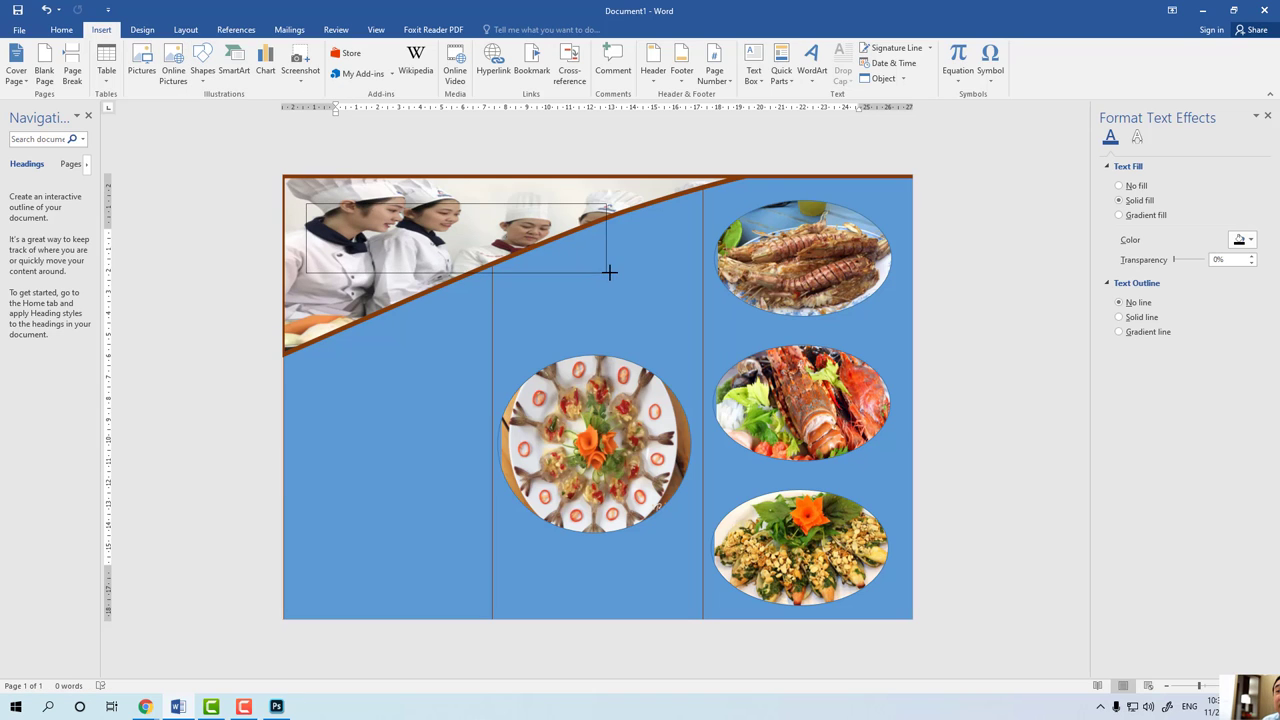
left_click_drag(546, 268, 611, 272)
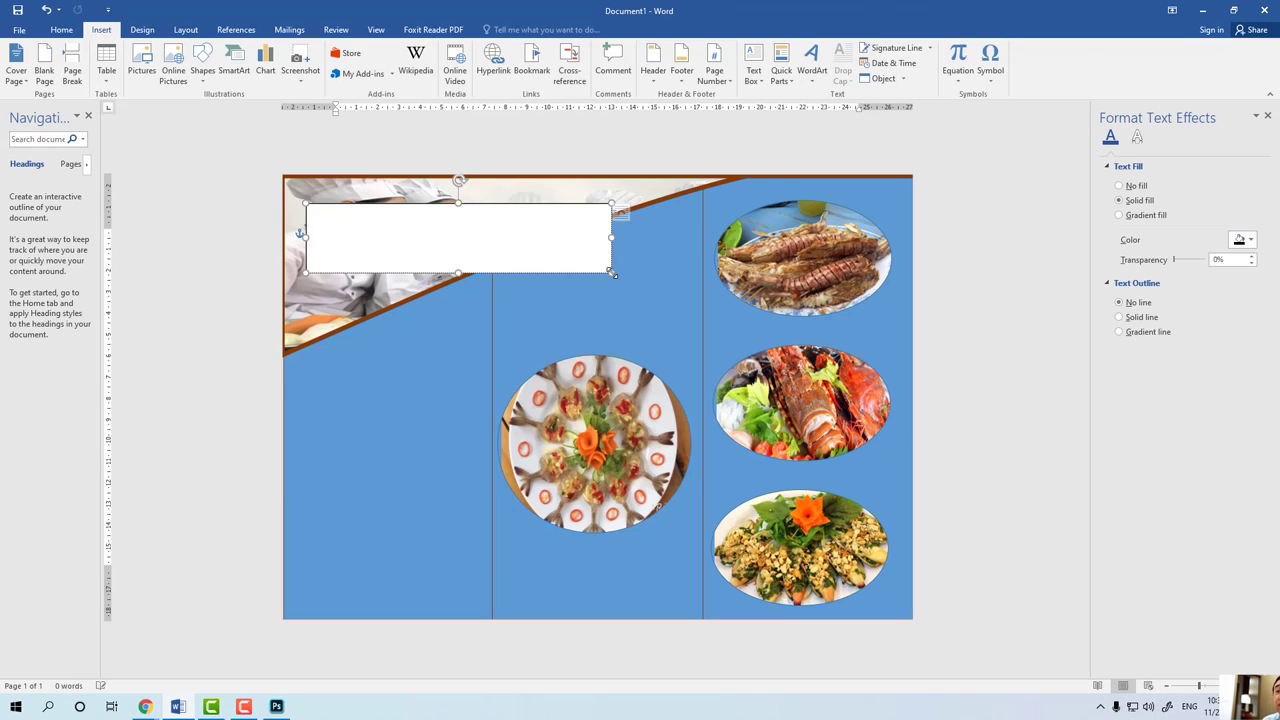
Set the text box's font colour to red.
left_click(66, 31)
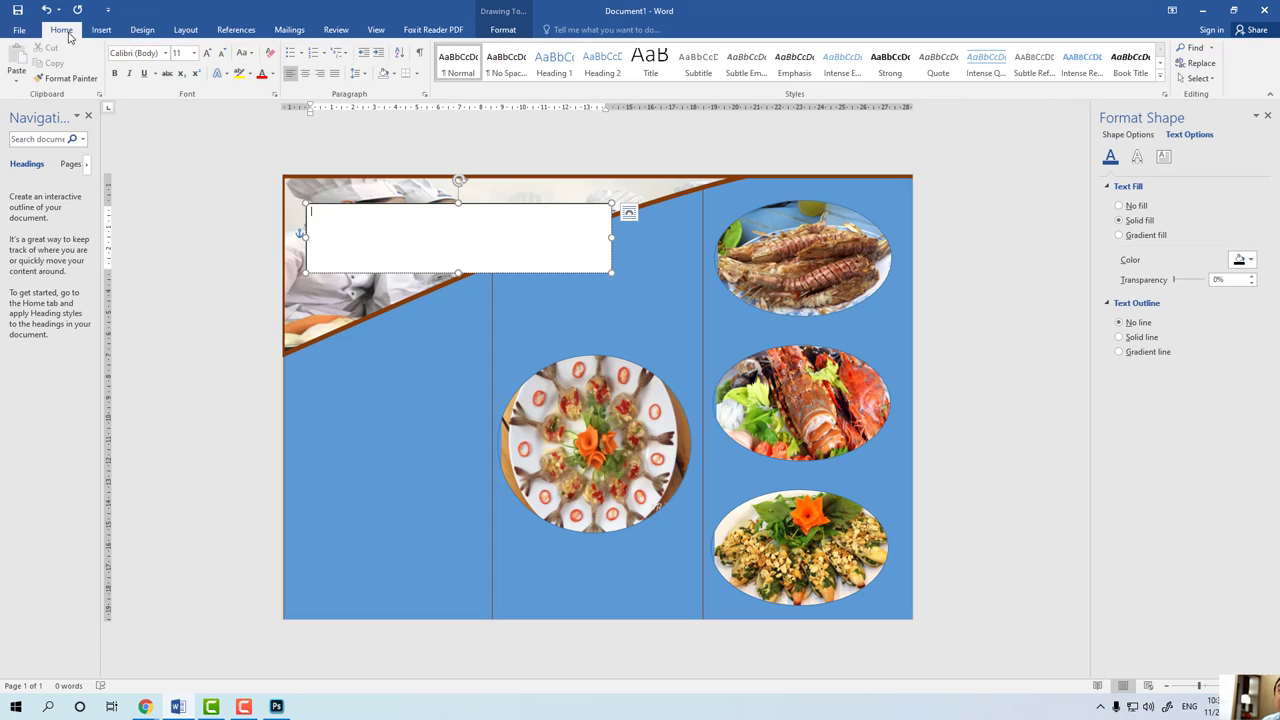
left_click(273, 76)
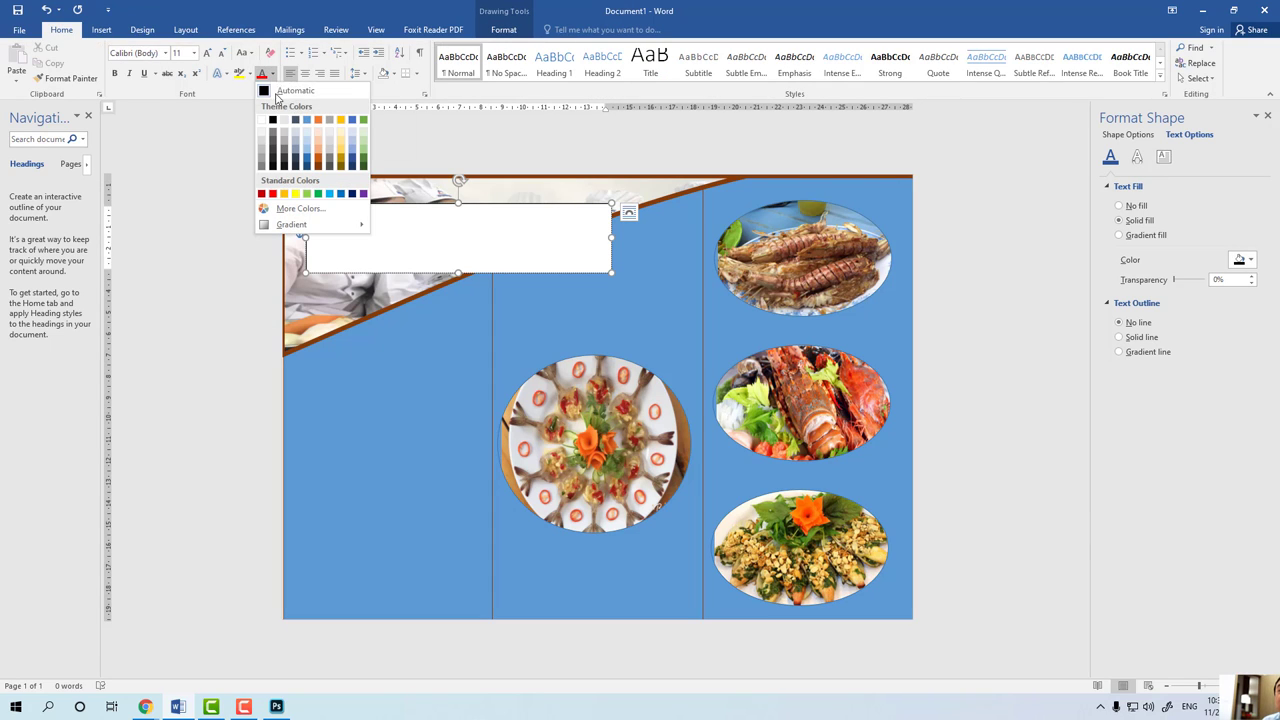
left_click(261, 194)
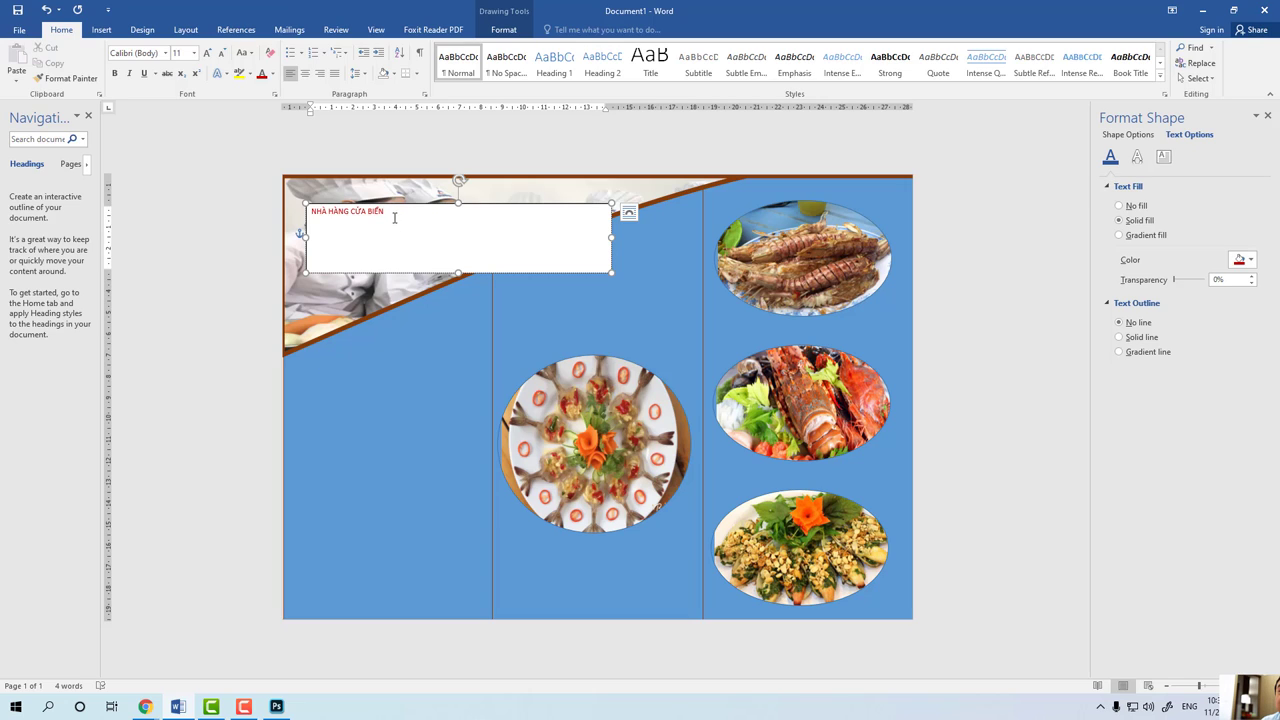
Enlarge the NHÀ HÀNG CỬA BIỂN title to 48 pt on one line and widen its text box.
left_click_drag(390, 218, 304, 218)
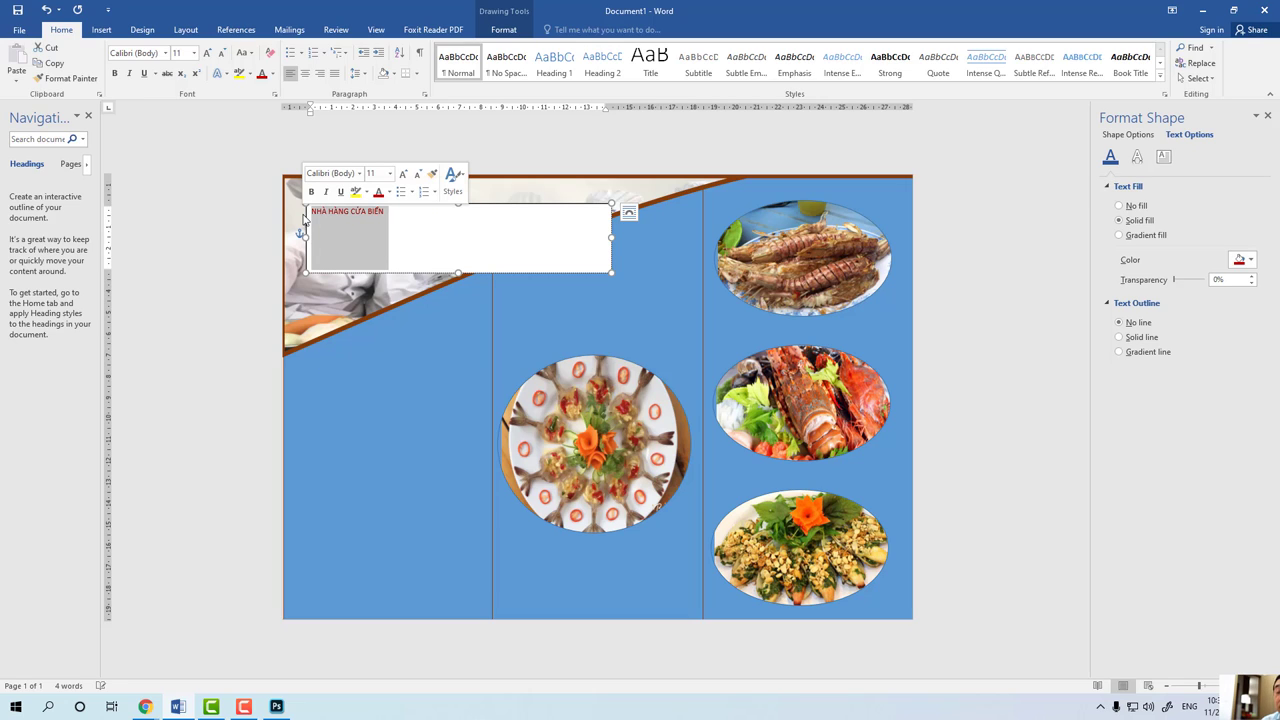
key("ctrl+shift+period")
key("ctrl+shift+period")
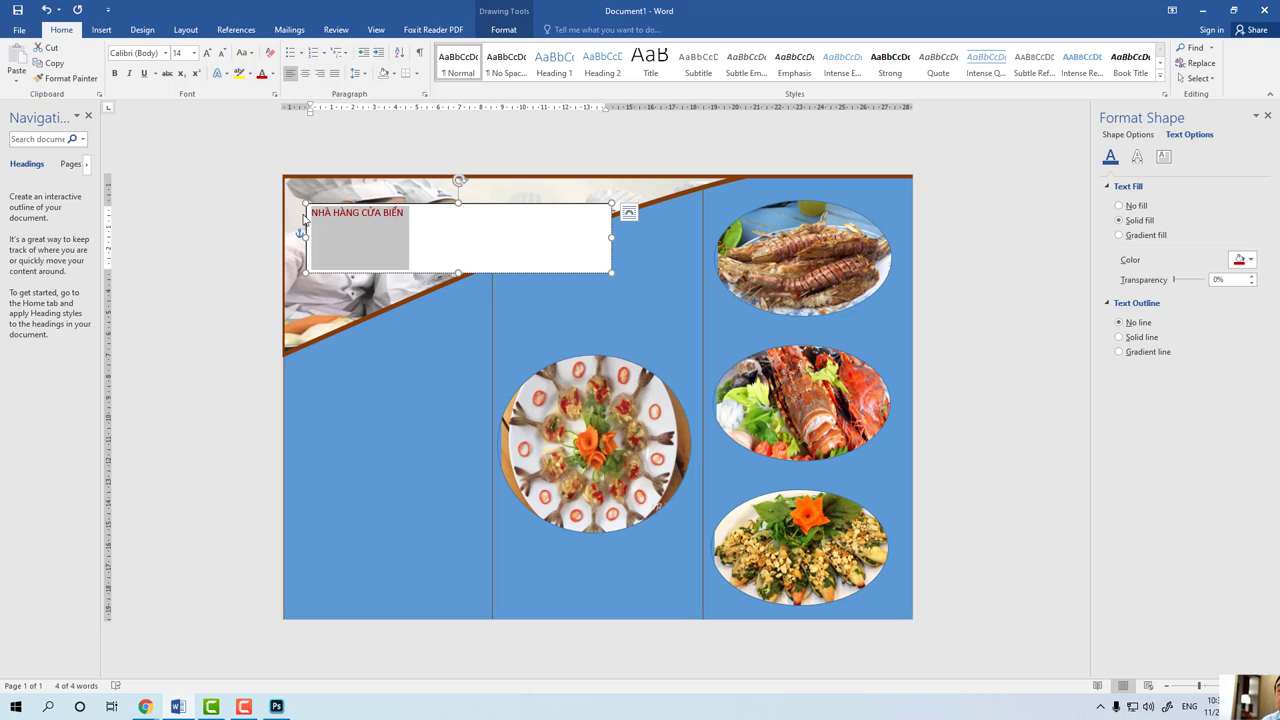
key("ctrl+shift+period")
key("ctrl+shift+period")
key("ctrl+shift+period")
key("ctrl+shift+period")
key("ctrl+shift+period")
key("ctrl+shift+period")
key("ctrl+shift+period")
key("ctrl+shift+period")
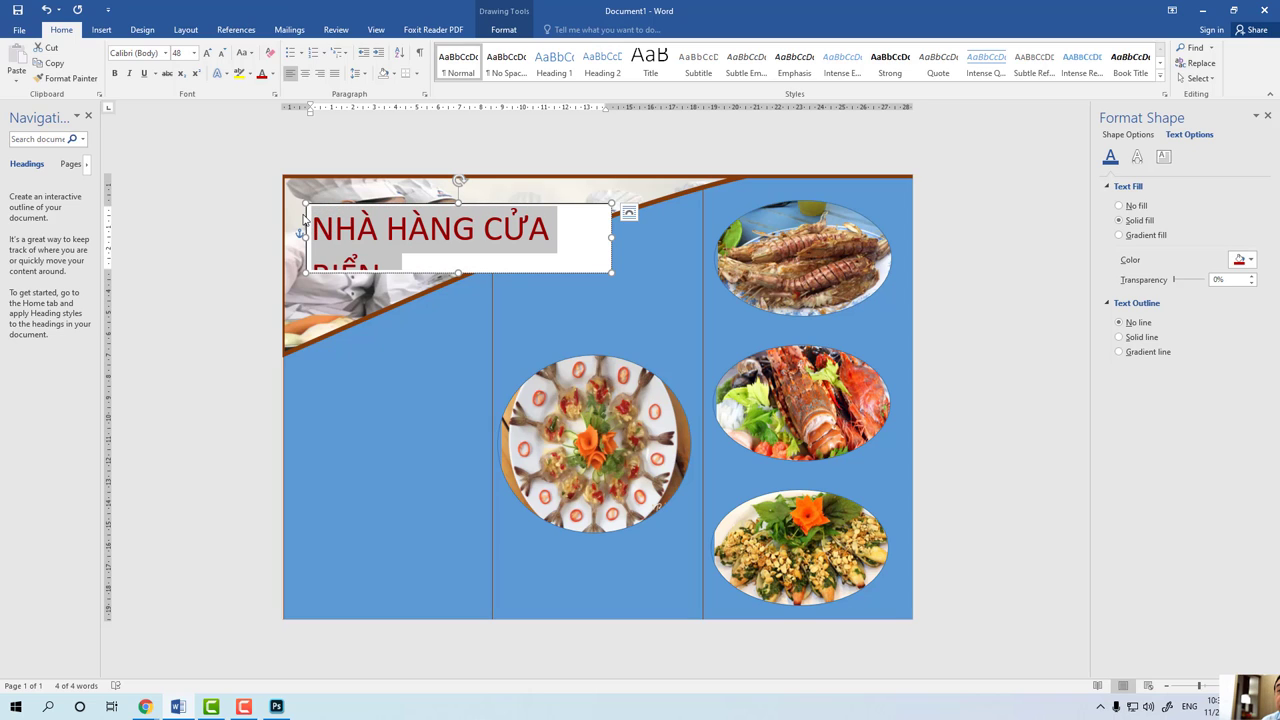
key("ctrl+shift+comma")
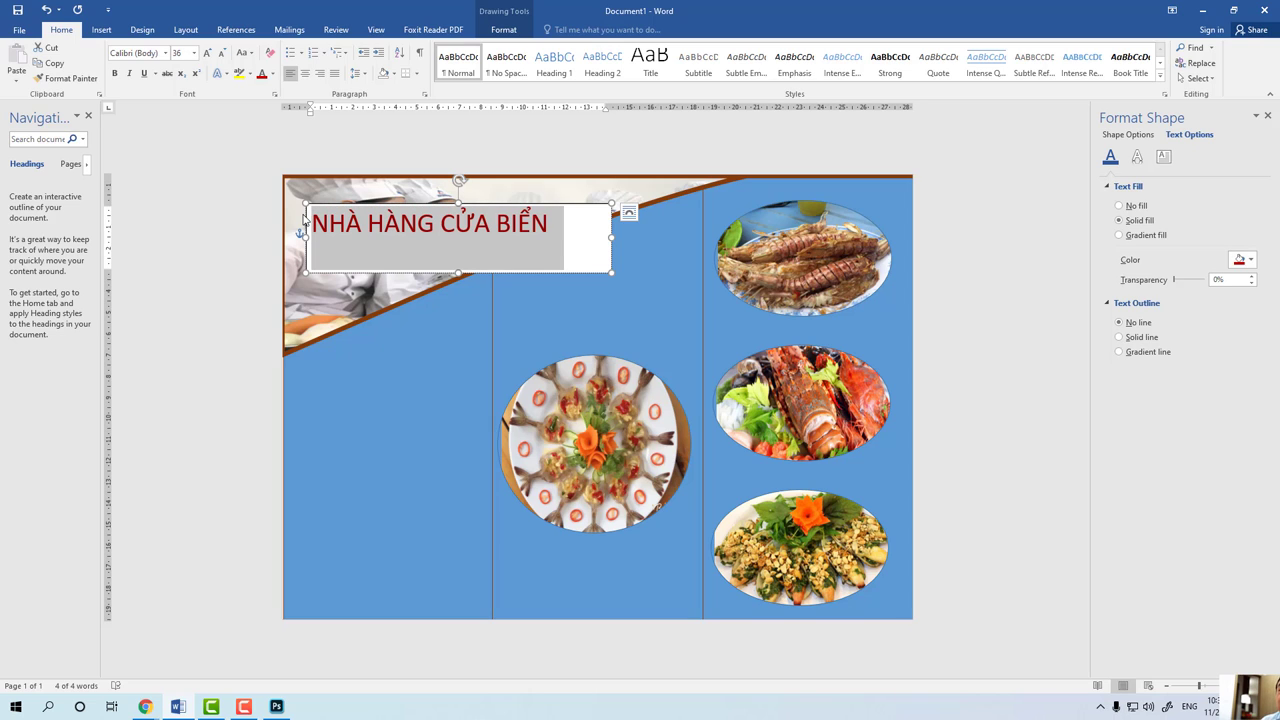
left_click_drag(613, 238, 690, 238)
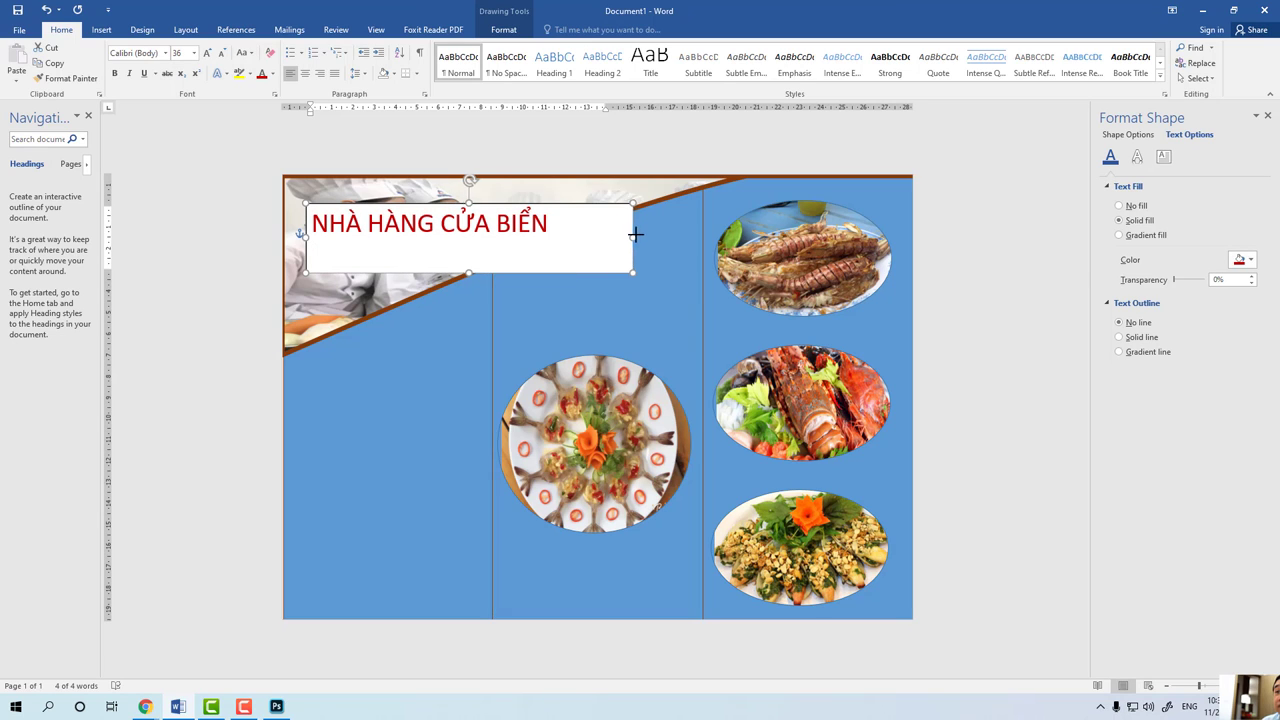
triple_click(515, 225)
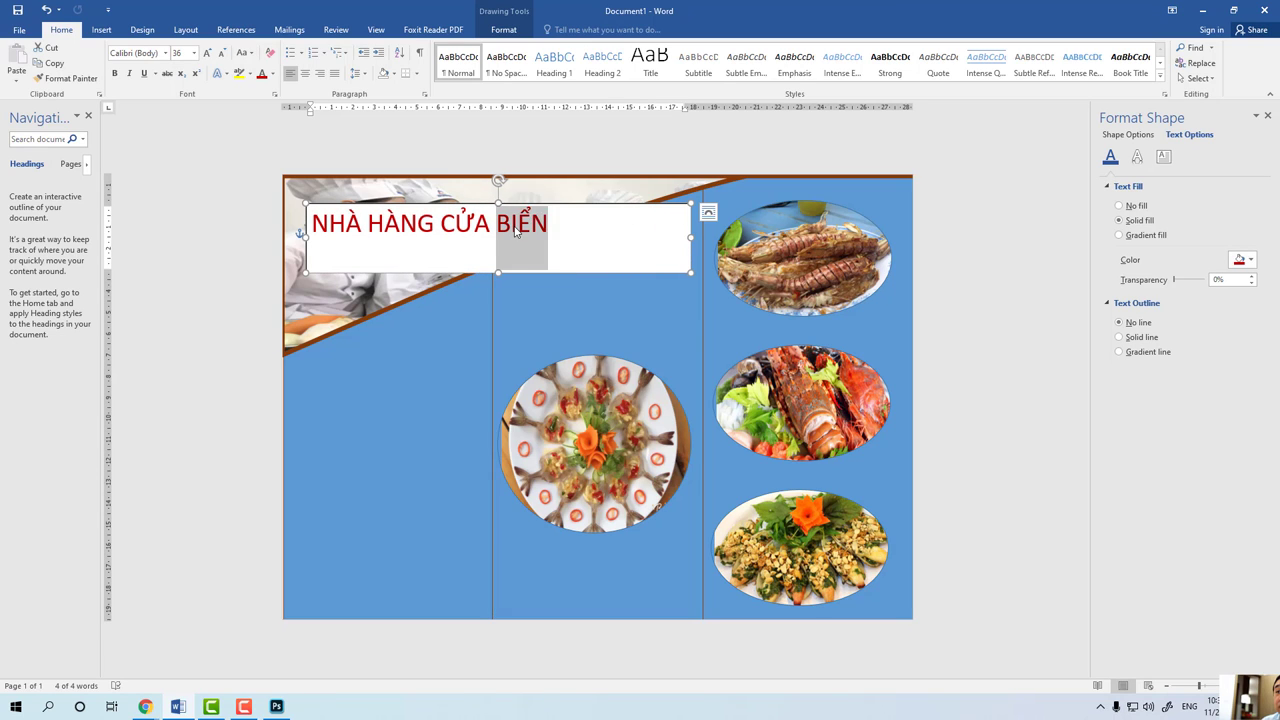
key("ctrl+shift+period")
key("ctrl+shift+period")
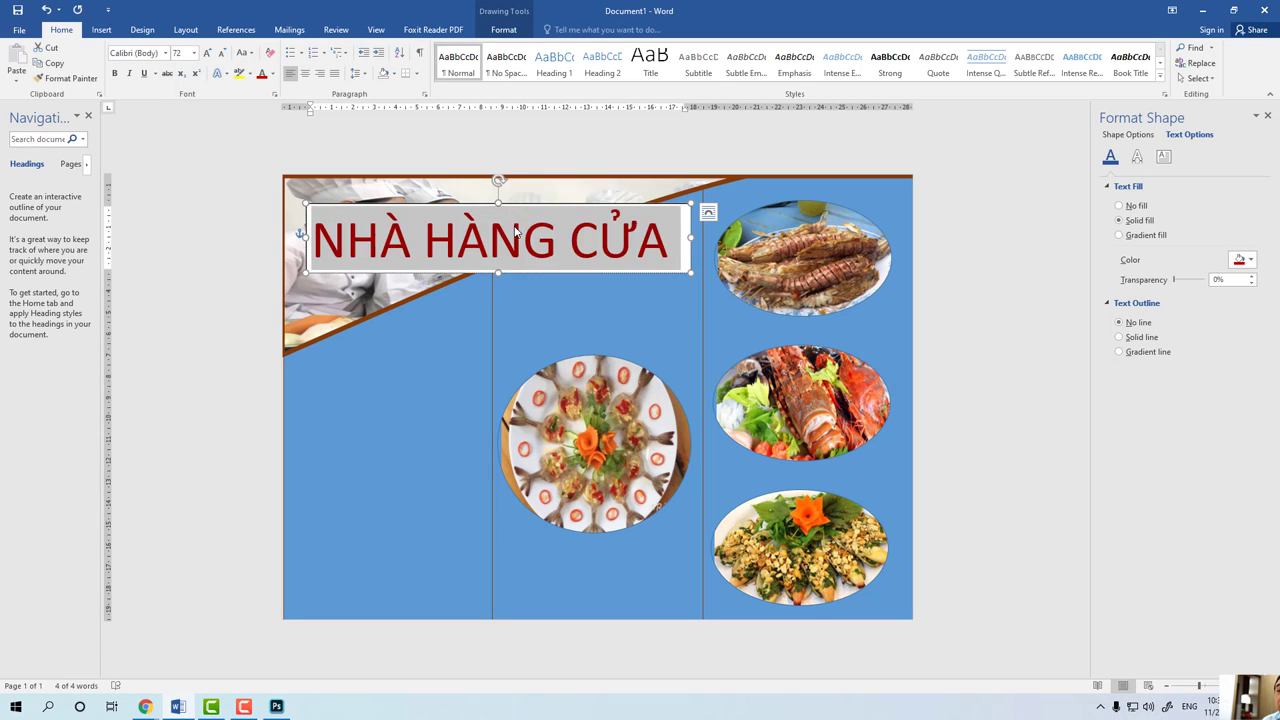
key("ctrl+shift+comma")
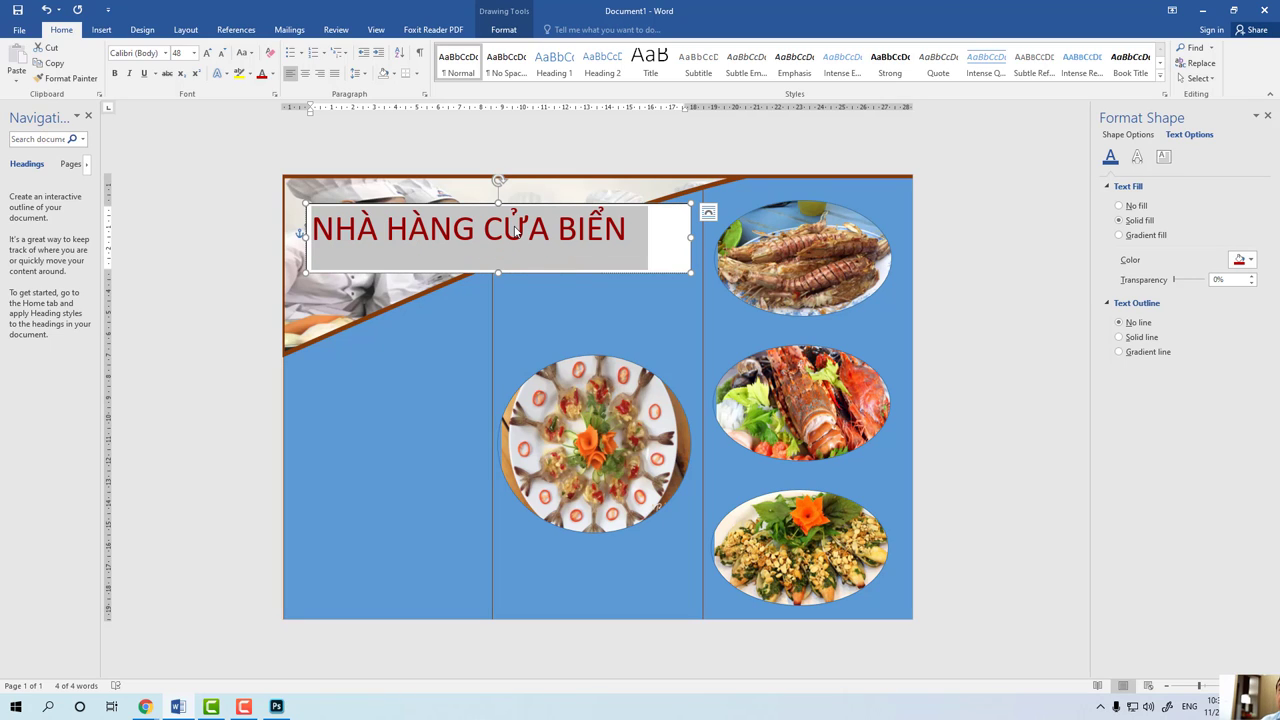
left_click_drag(498, 273, 498, 267)
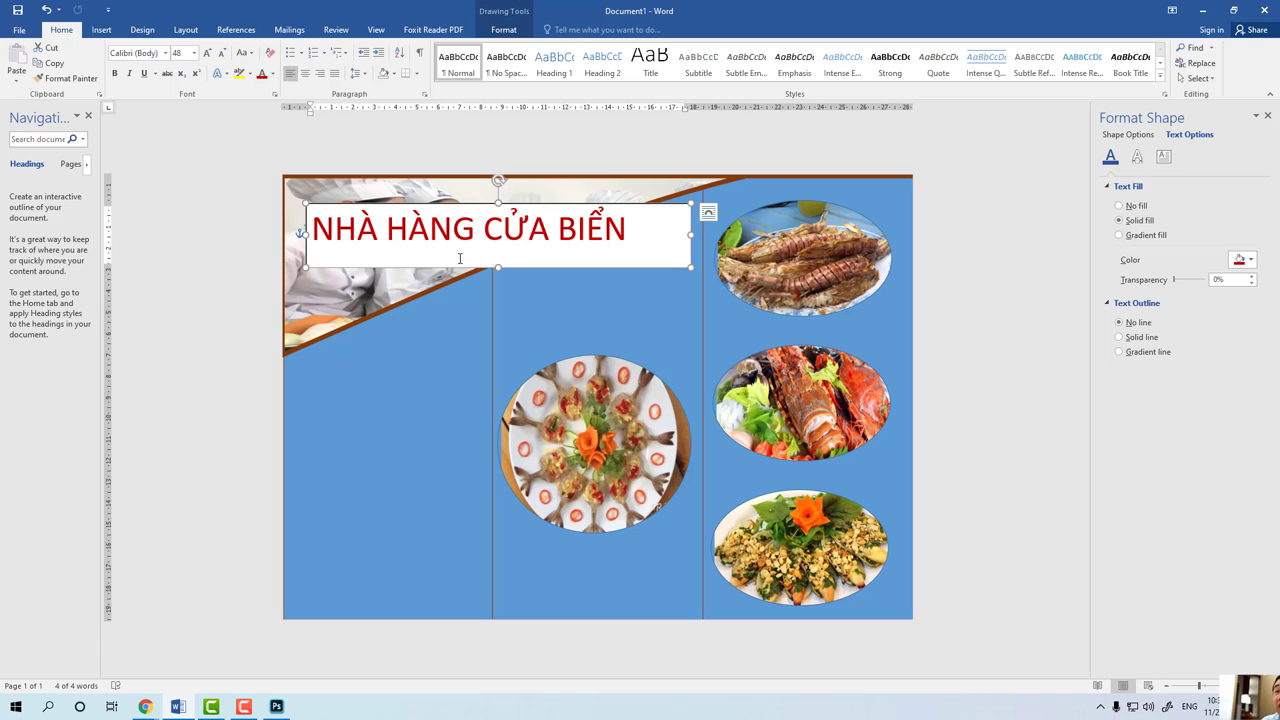
Remove the title box's background fill and colour the title text yellow.
right_click(566, 269)
left_click(594, 510)
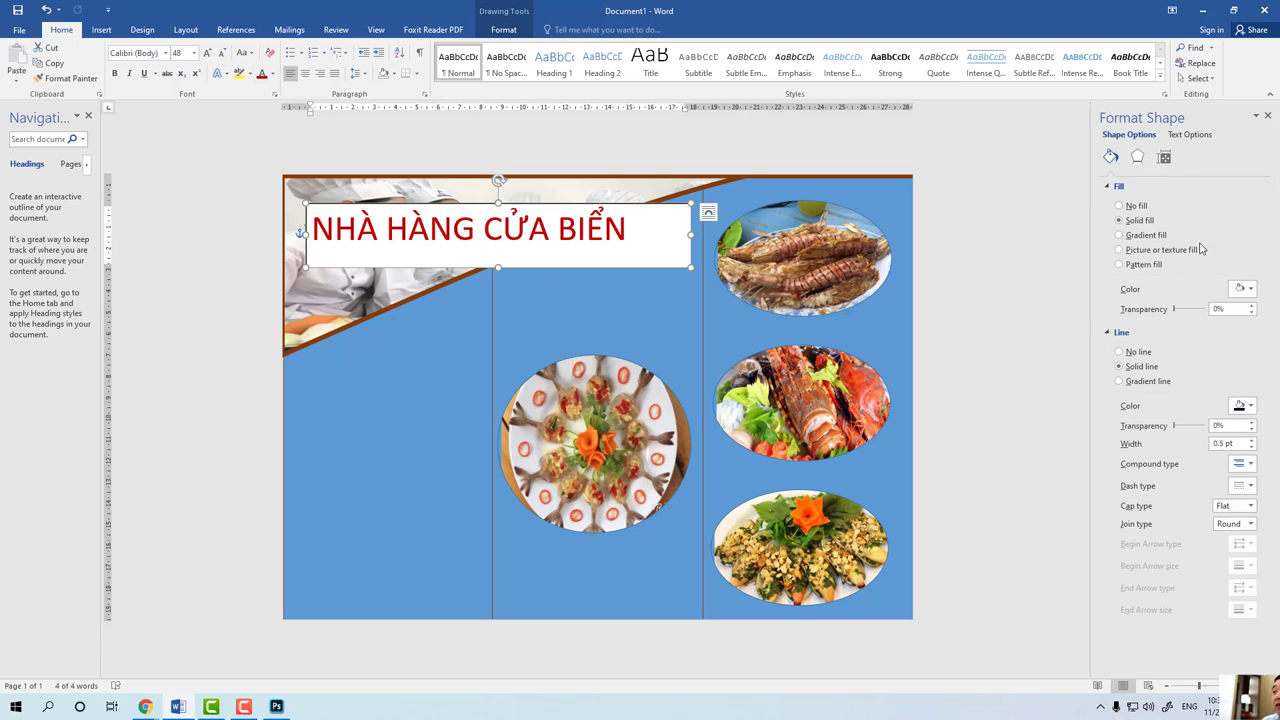
left_click(1126, 207)
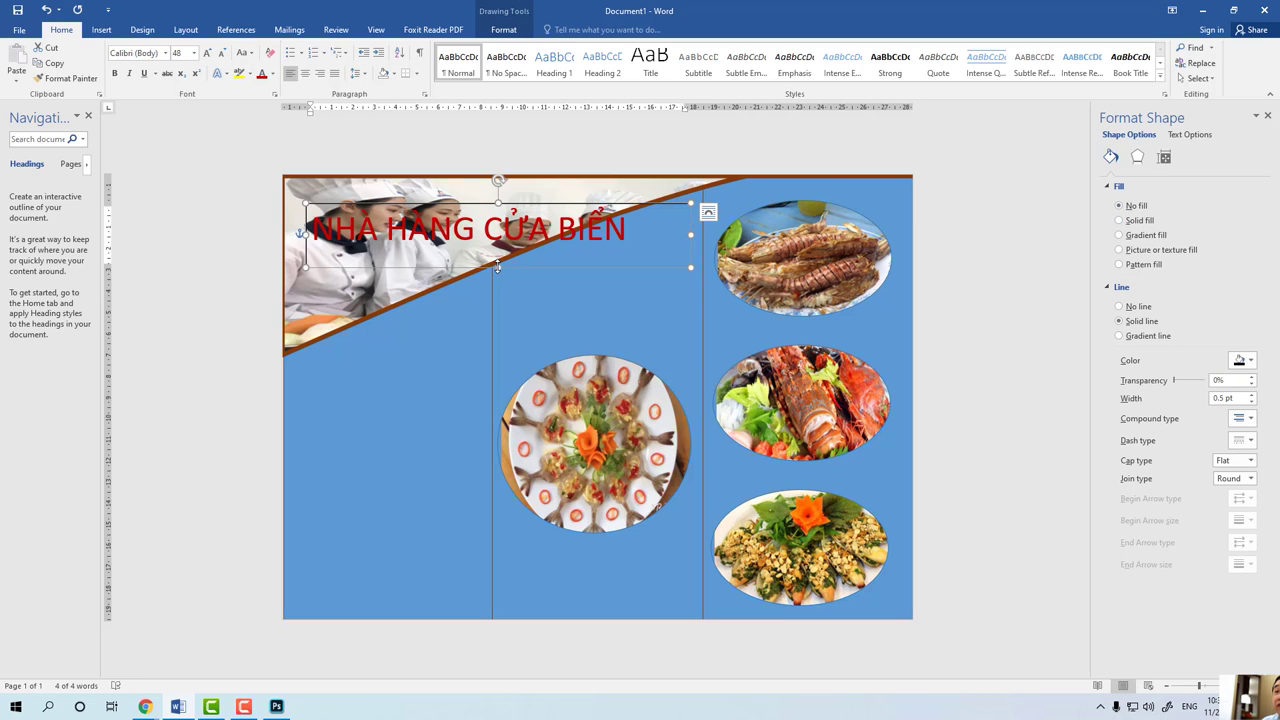
left_click_drag(495, 268, 495, 254)
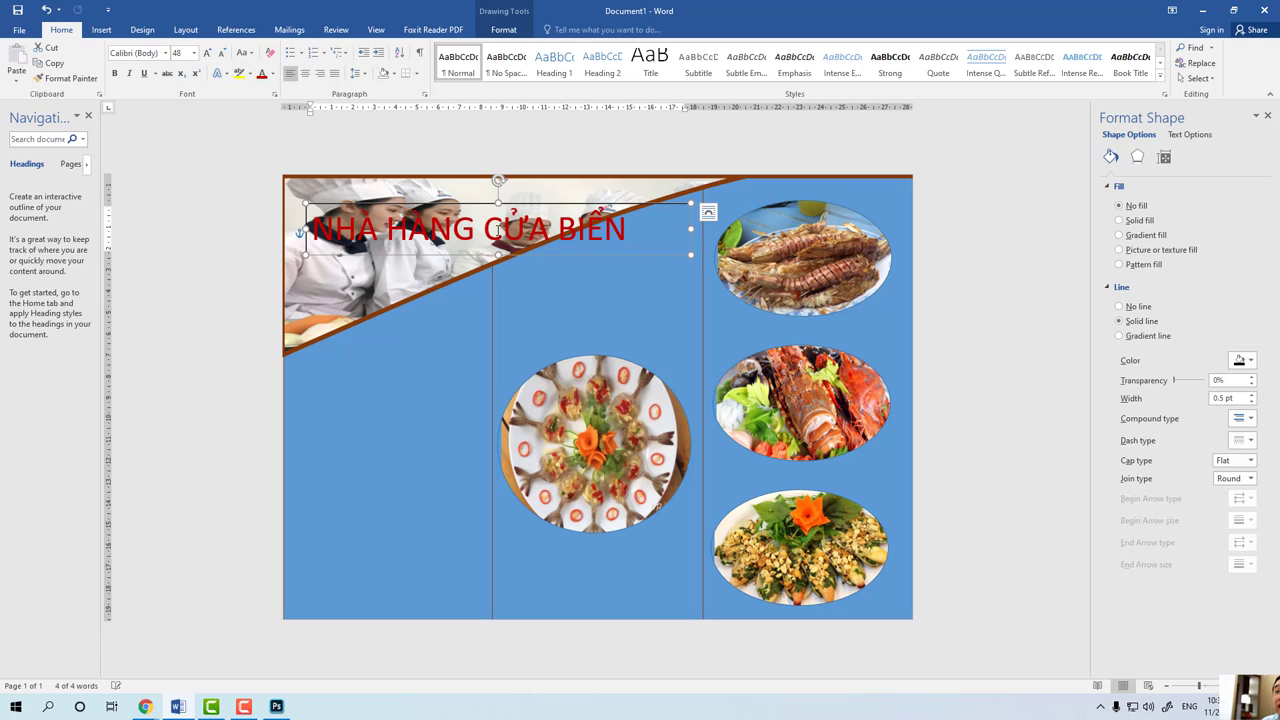
triple_click(497, 230)
left_click(273, 76)
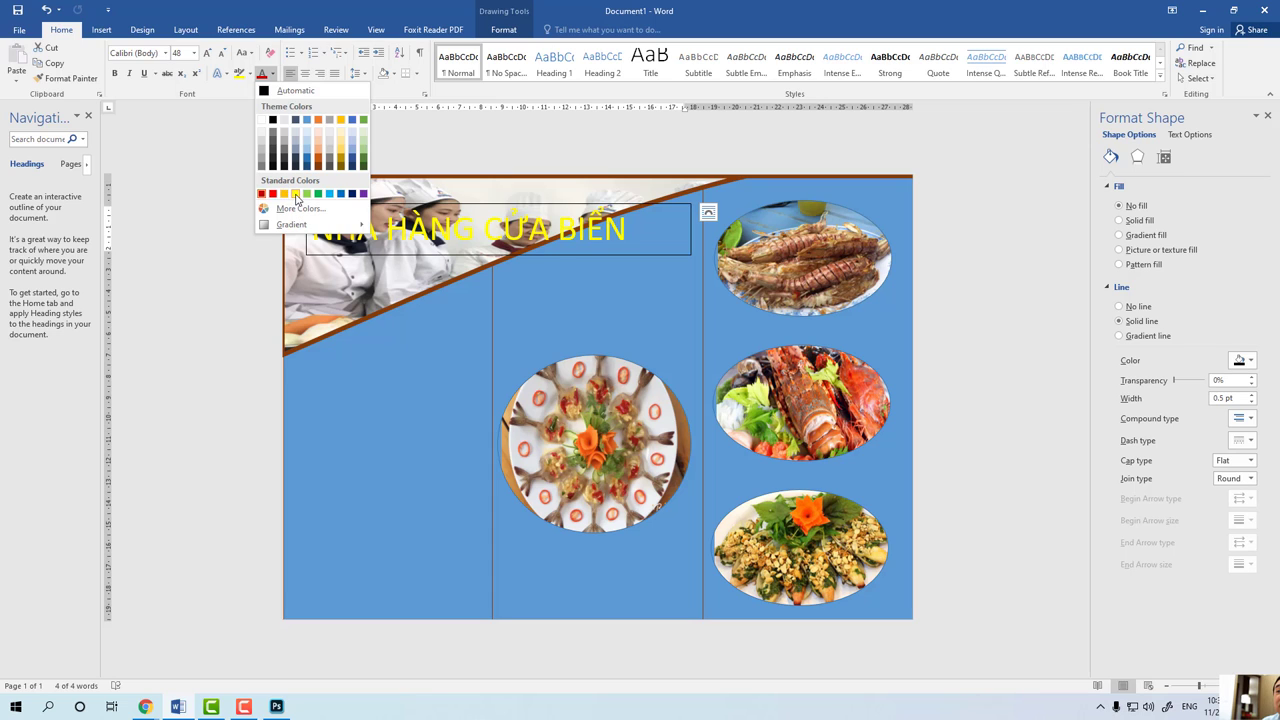
left_click(296, 194)
Move the title box down onto the chefs photo and make it narrower.
mouse_move(413, 207)
left_mouse_down()
mouse_move(413, 255)
mouse_move(396, 281)
mouse_move(410, 272)
left_mouse_up()
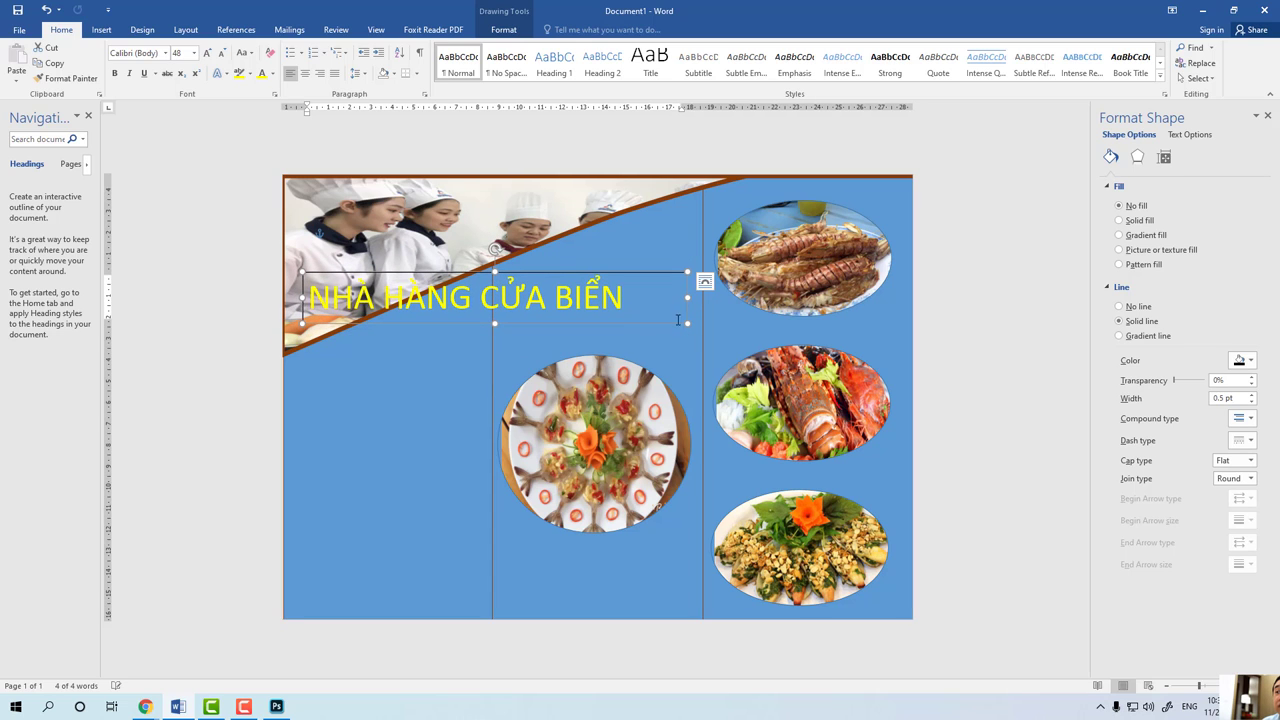
left_click_drag(687, 324, 643, 320)
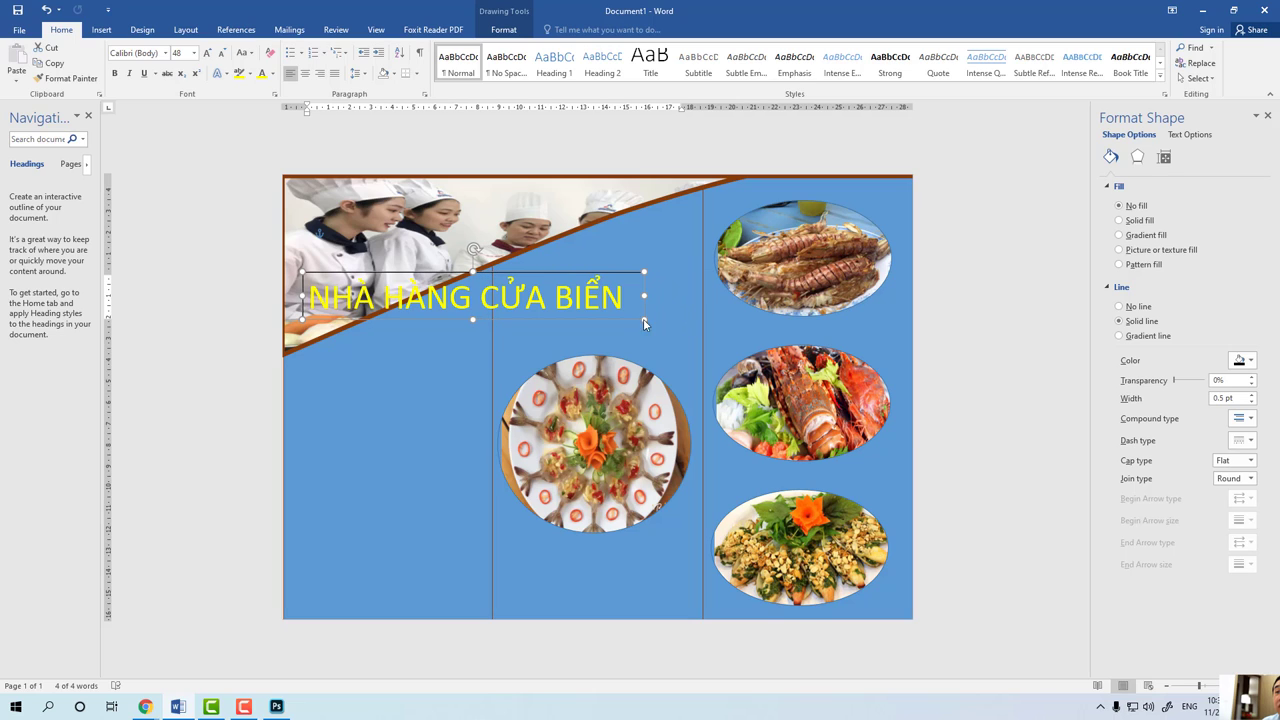
left_click_drag(520, 273, 518, 273)
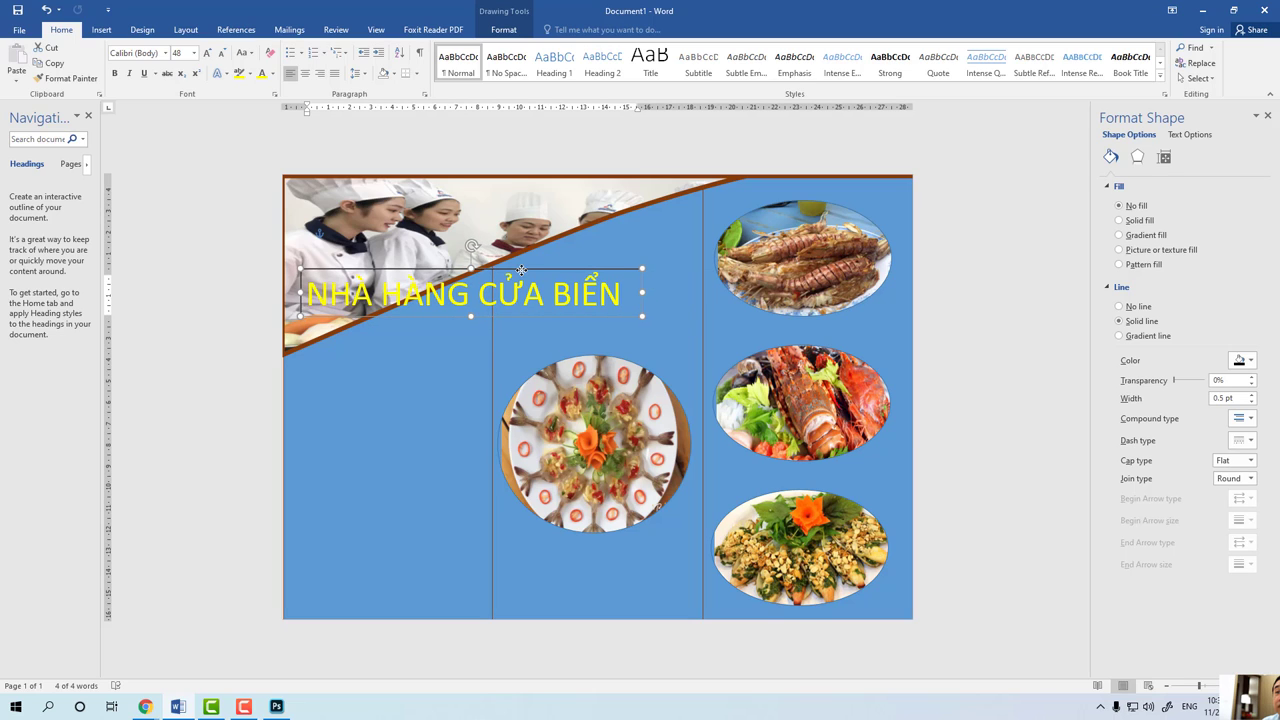
left_click(507, 319)
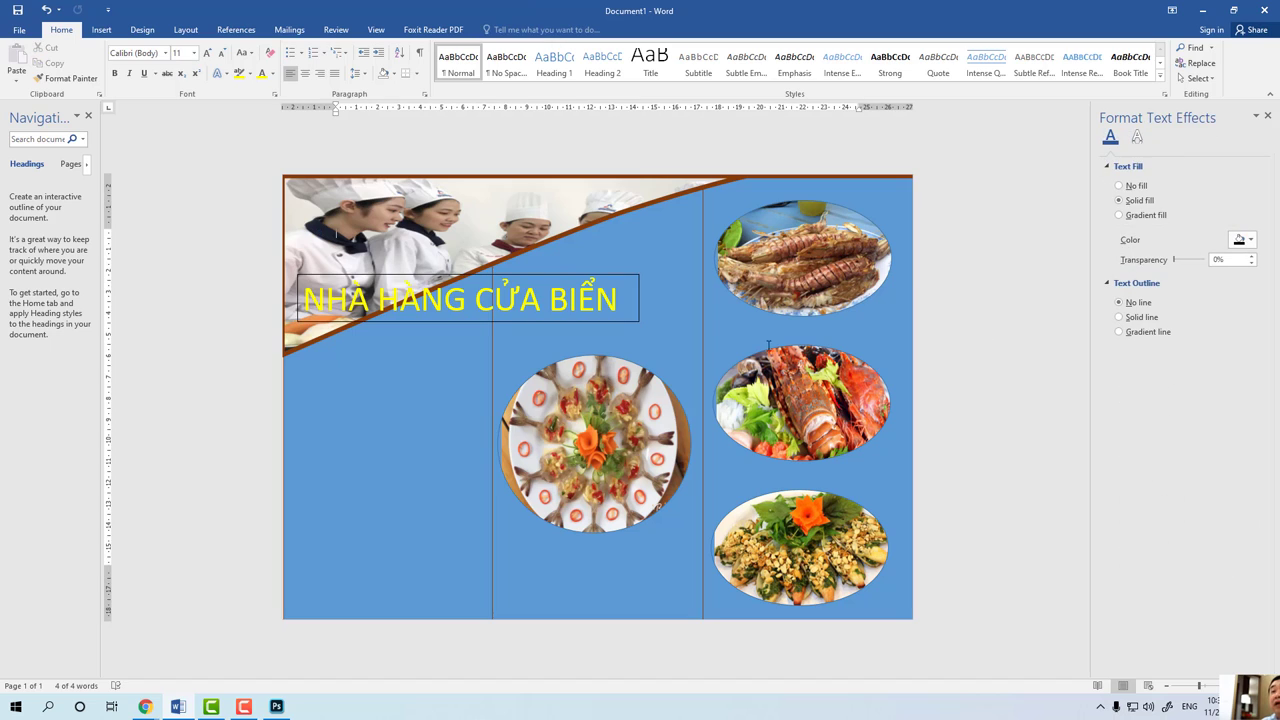
left_click(507, 319)
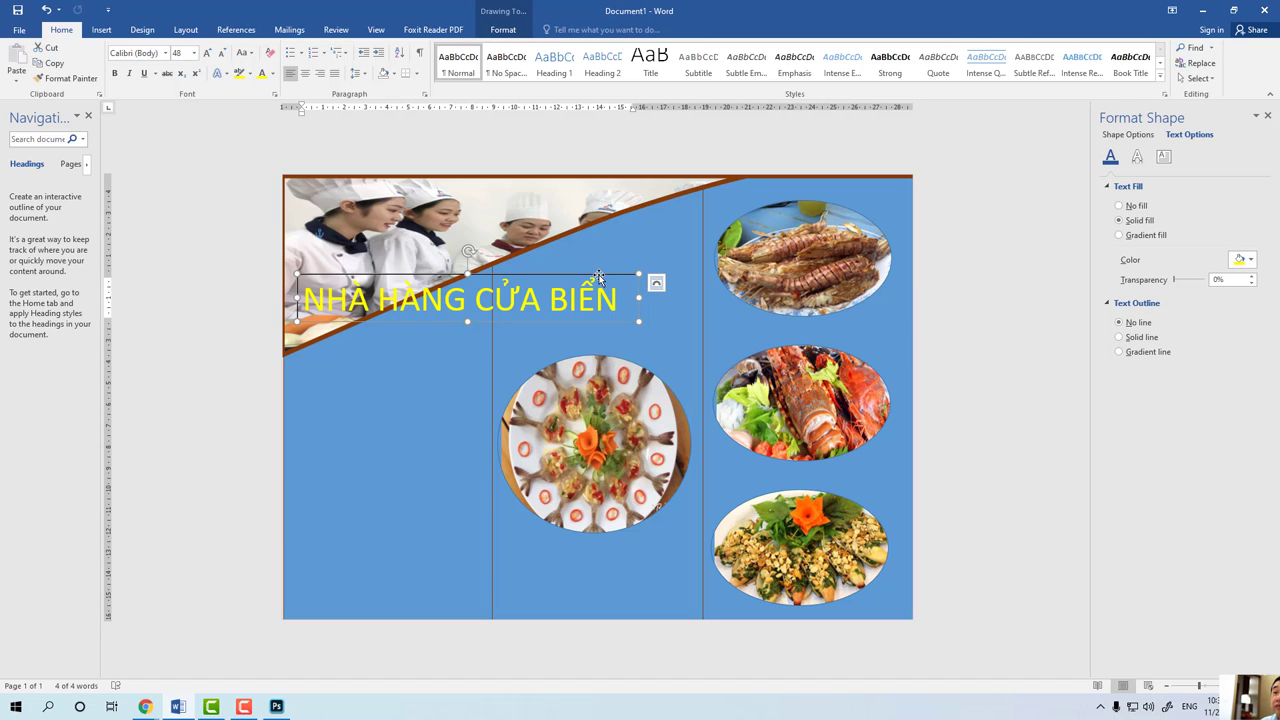
left_click_drag(599, 276, 610, 280)
left_click(879, 293)
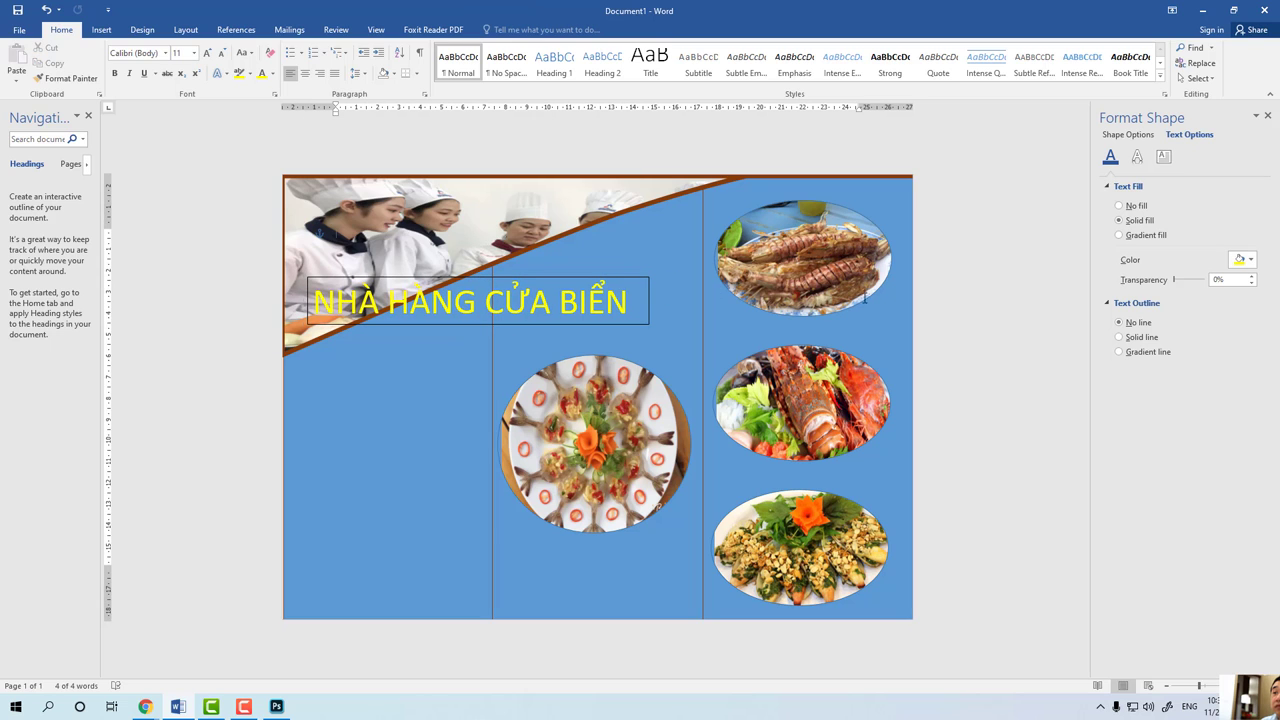
left_click(627, 280)
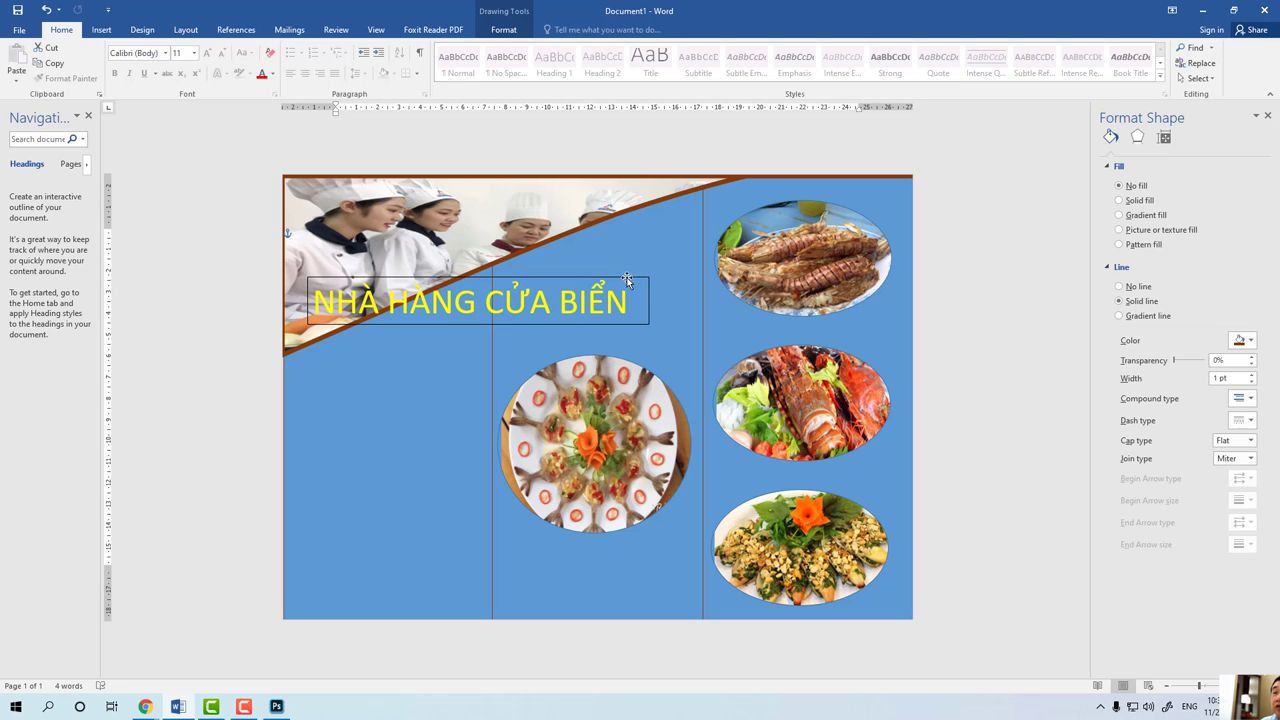
left_click(646, 325)
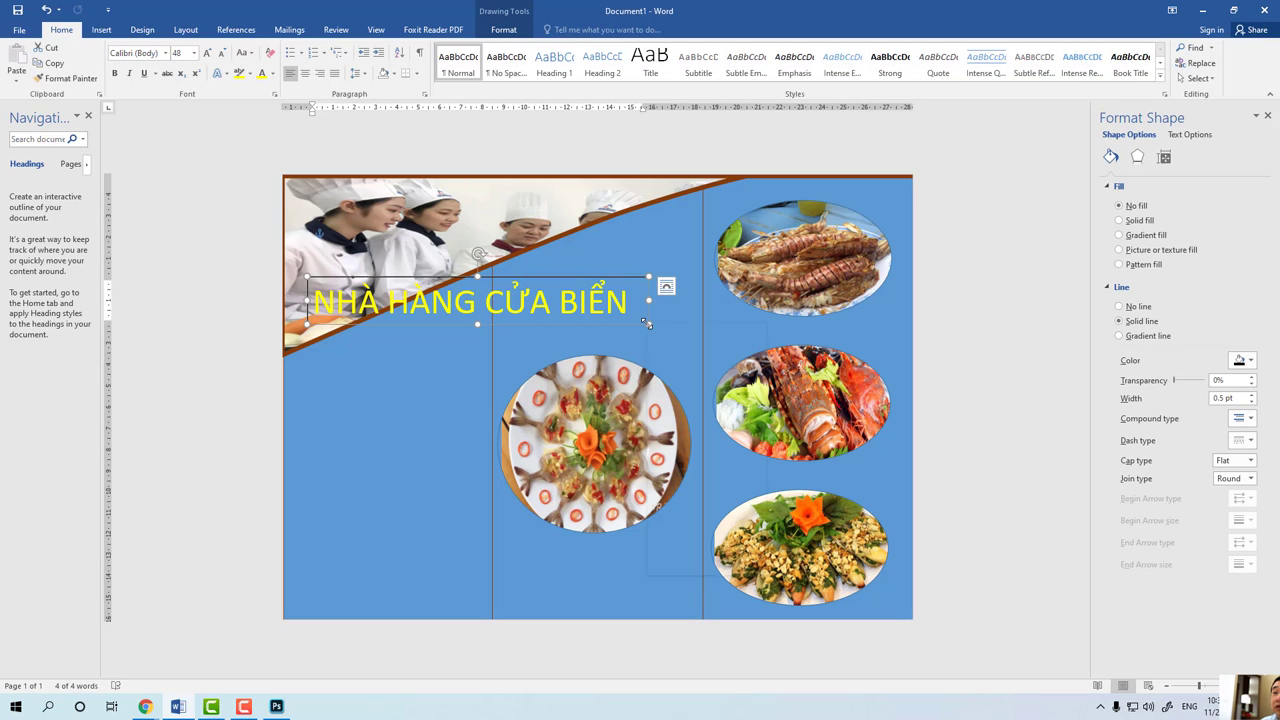
Remove the outline around the title text box.
right_click(646, 325)
left_click(667, 567)
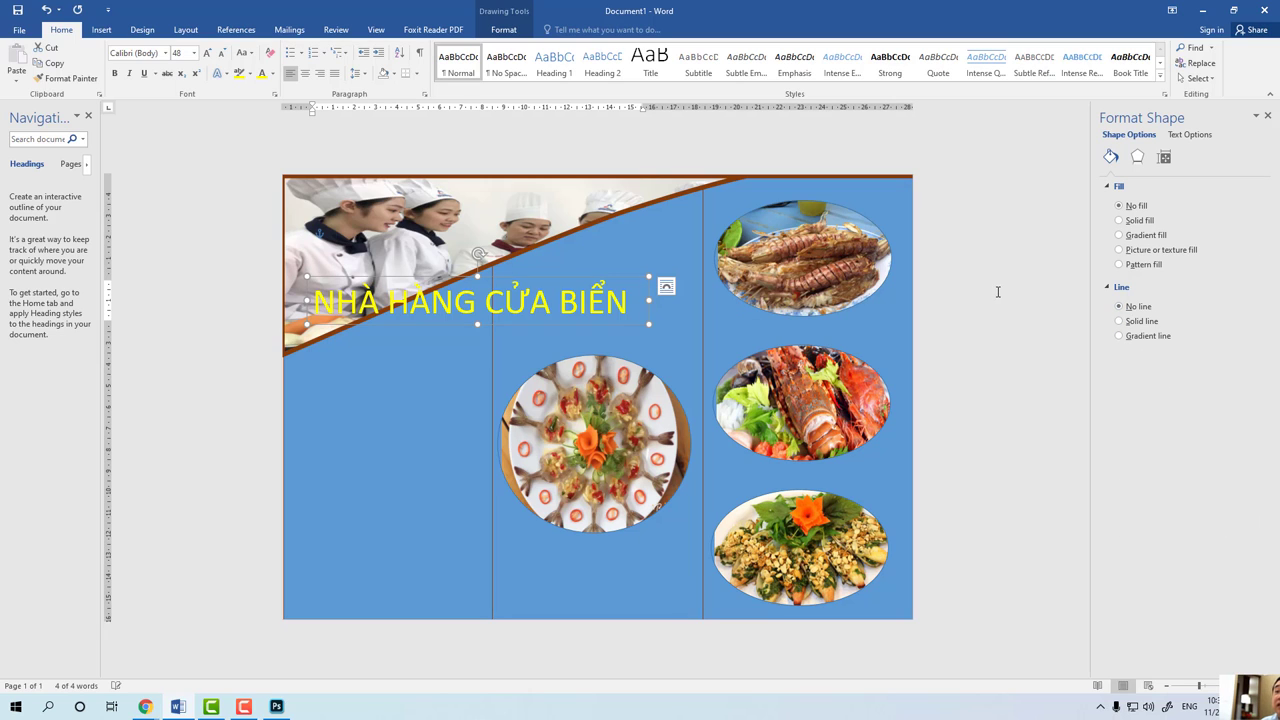
left_click(447, 300)
left_click(447, 300)
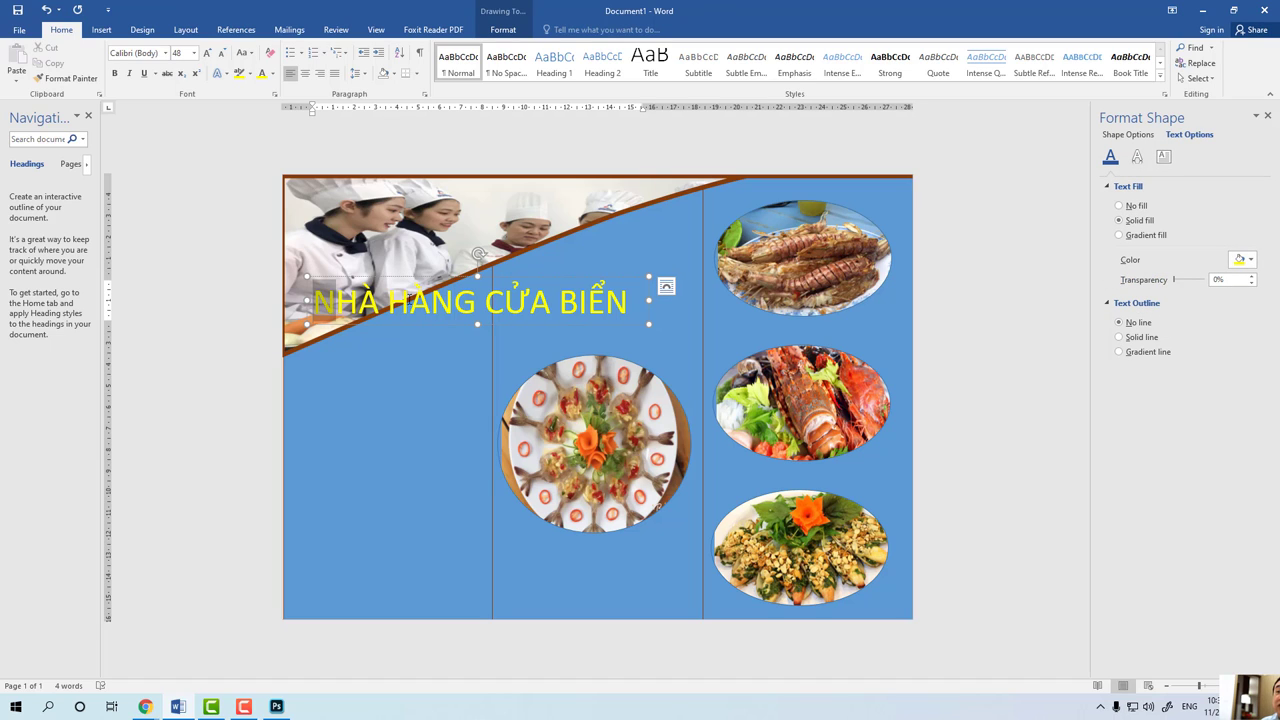
Make the title bold in the decorative UTM Deutsch font.
left_click_drag(316, 300, 648, 302)
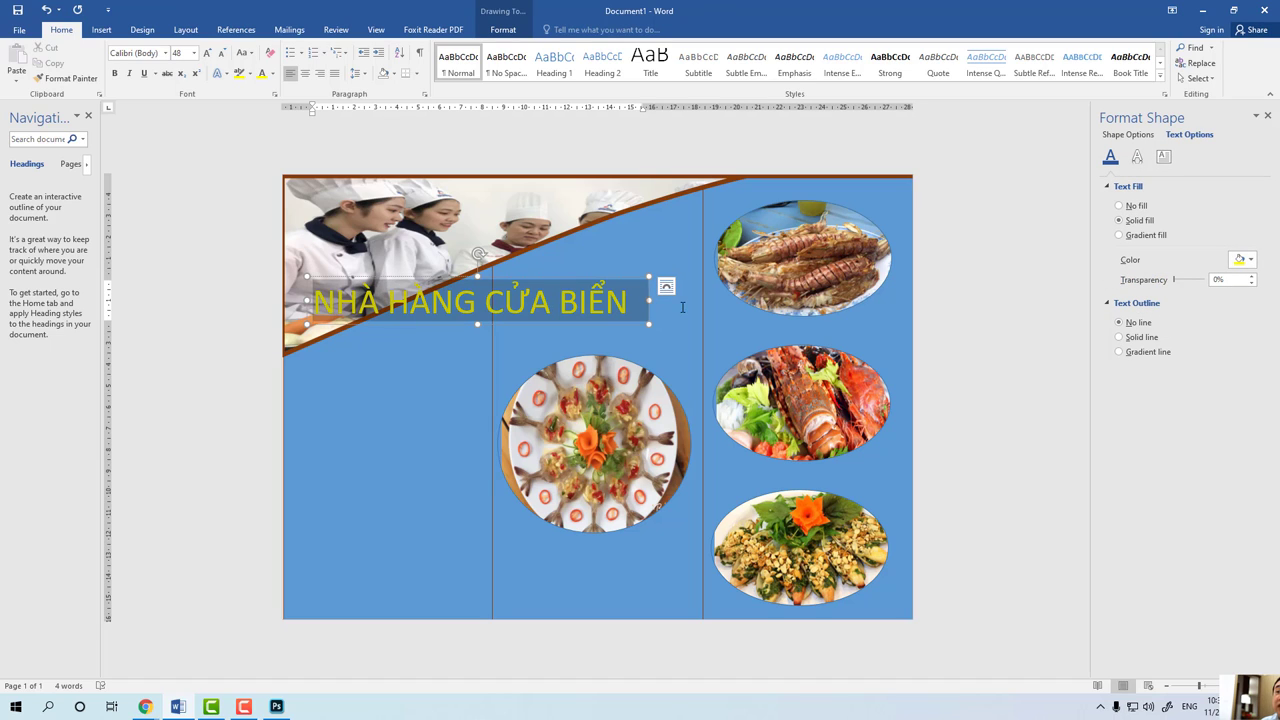
left_click(114, 73)
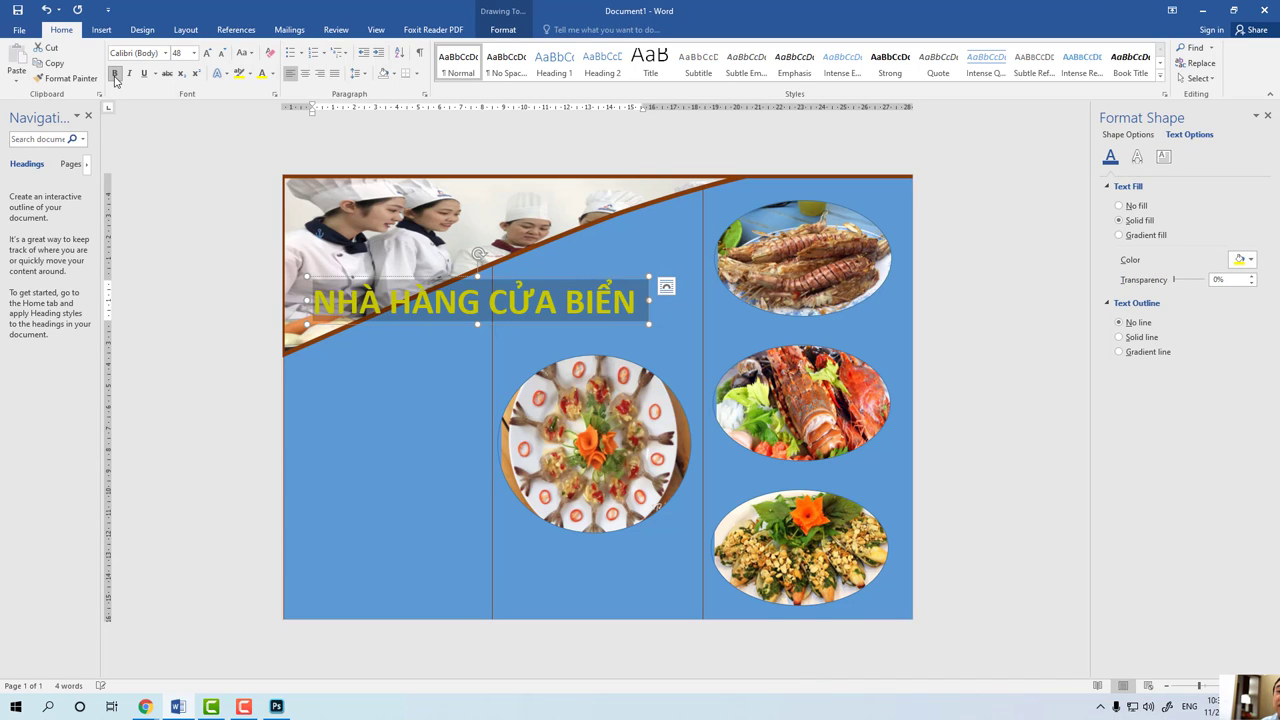
left_click(165, 52)
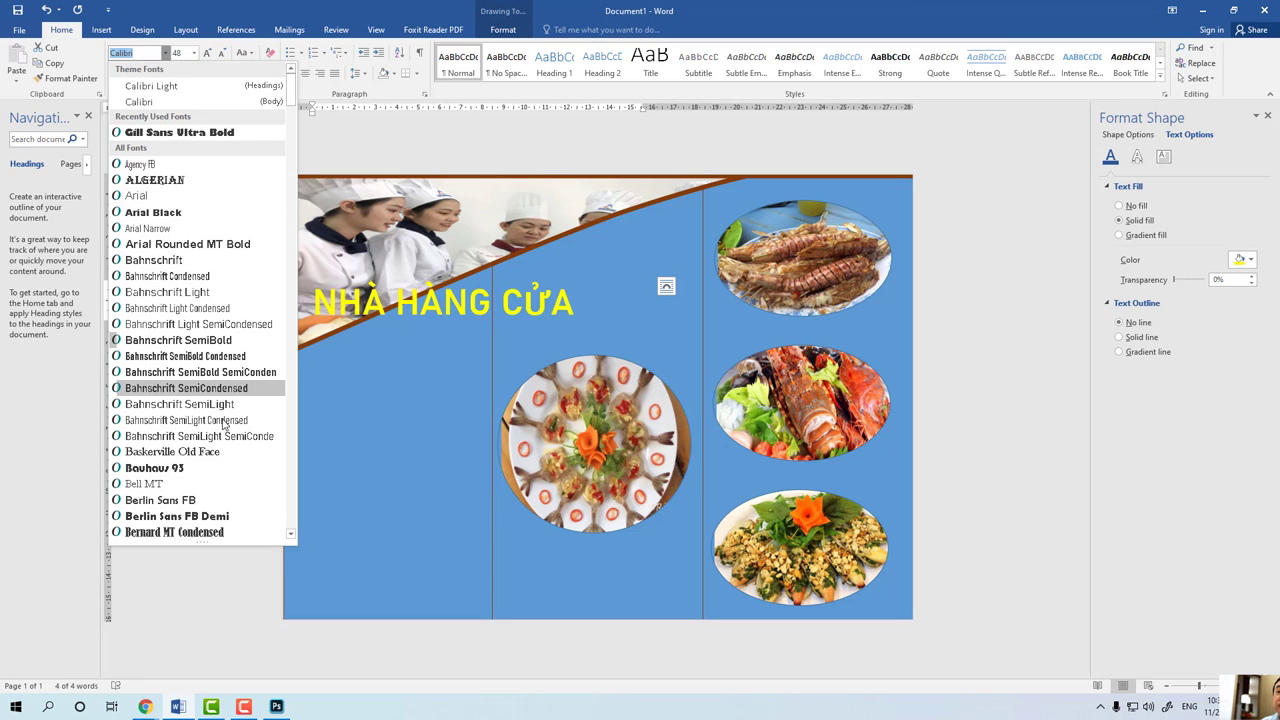
scroll(229, 448, "down", 5)
left_click_drag(290, 118, 277, 431)
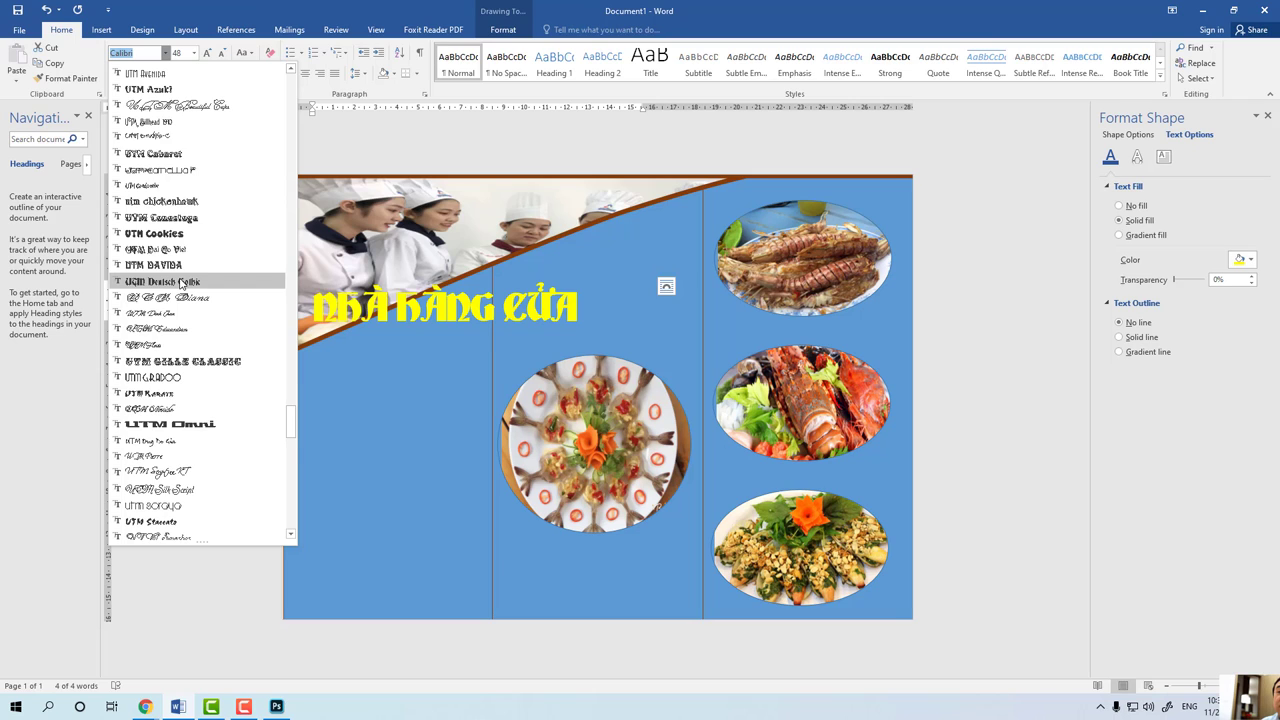
left_click(182, 283)
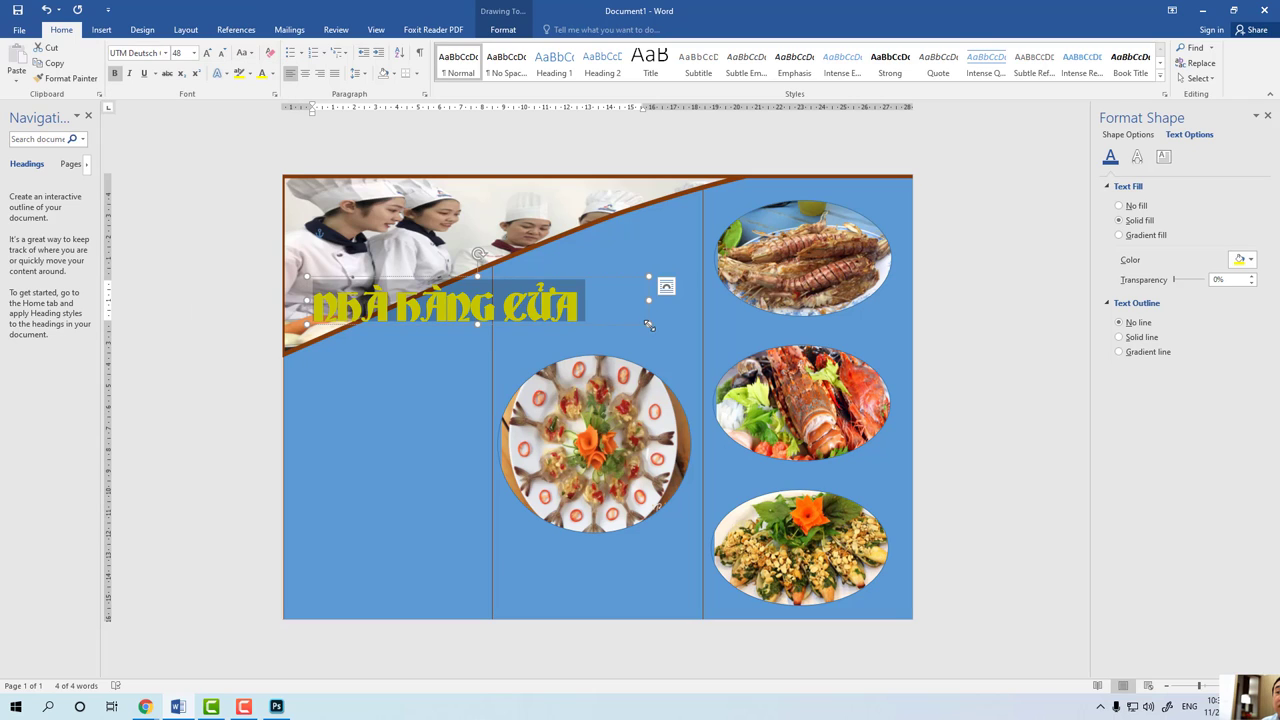
Widen the title box to keep one line and align it with the page's left edge.
left_click_drag(649, 325, 687, 330)
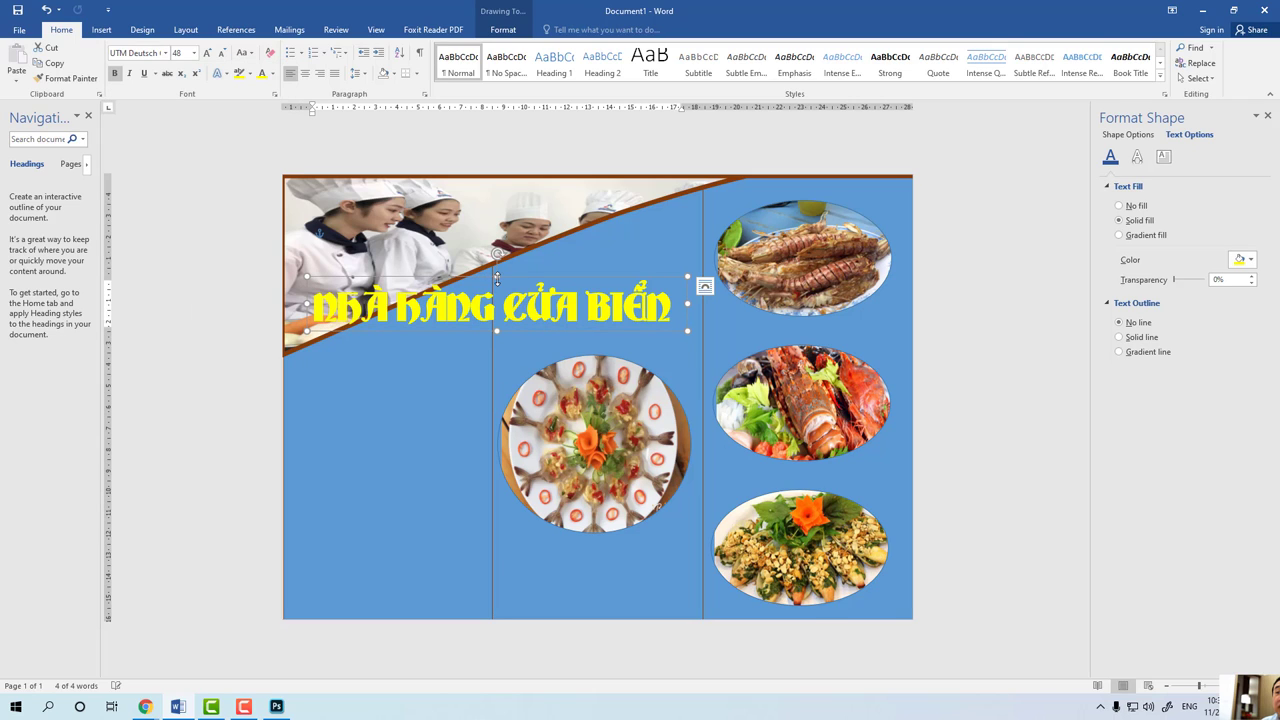
left_click_drag(501, 275, 477, 272)
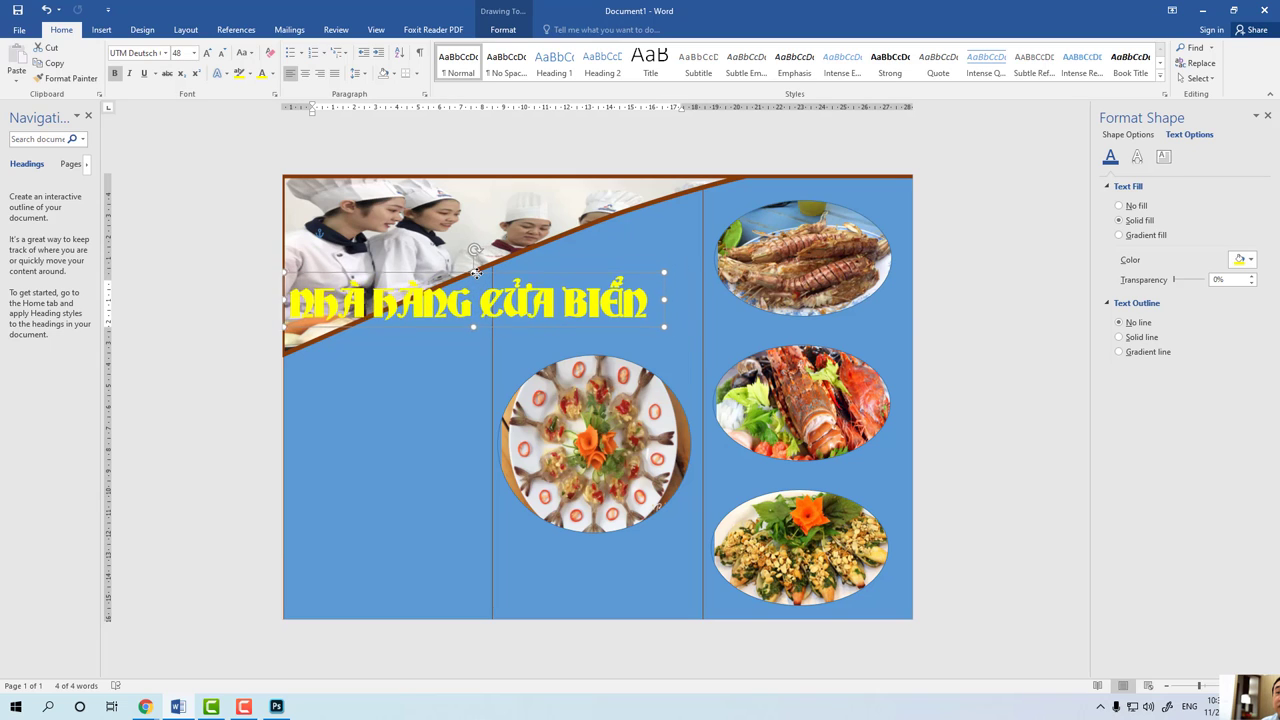
key("Right")
key("Right")
key("Right")
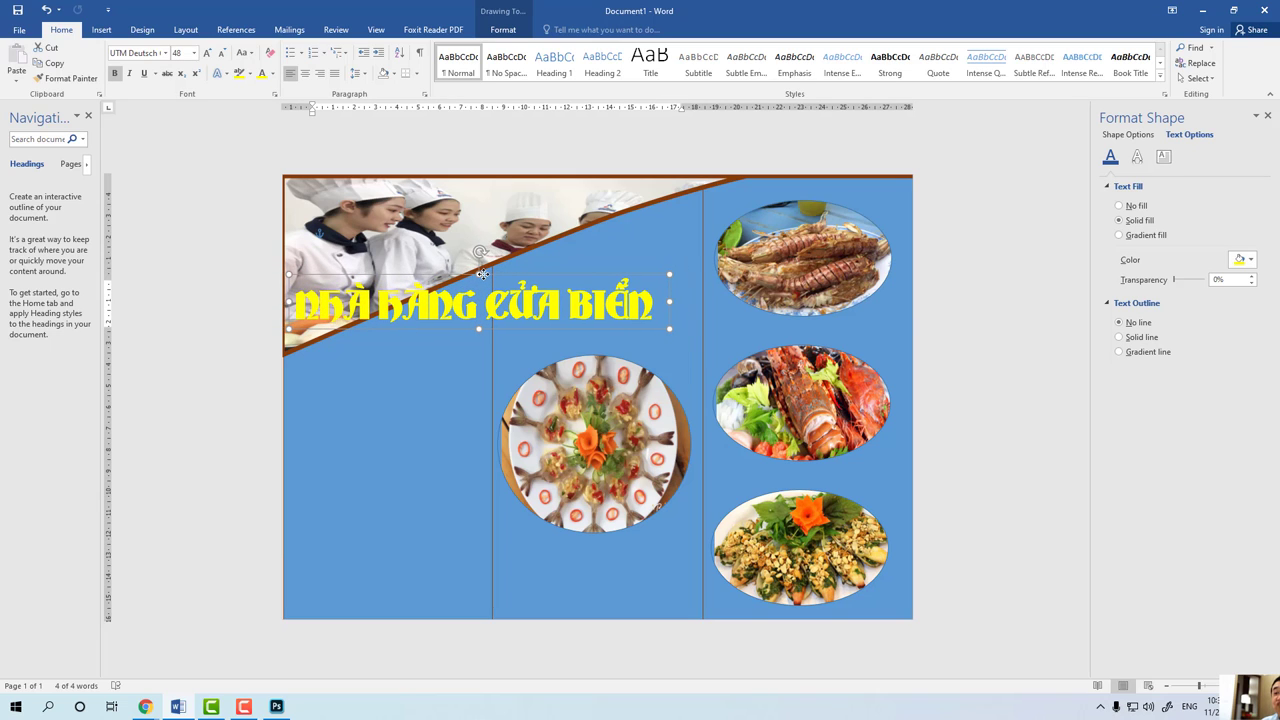
left_click(952, 318)
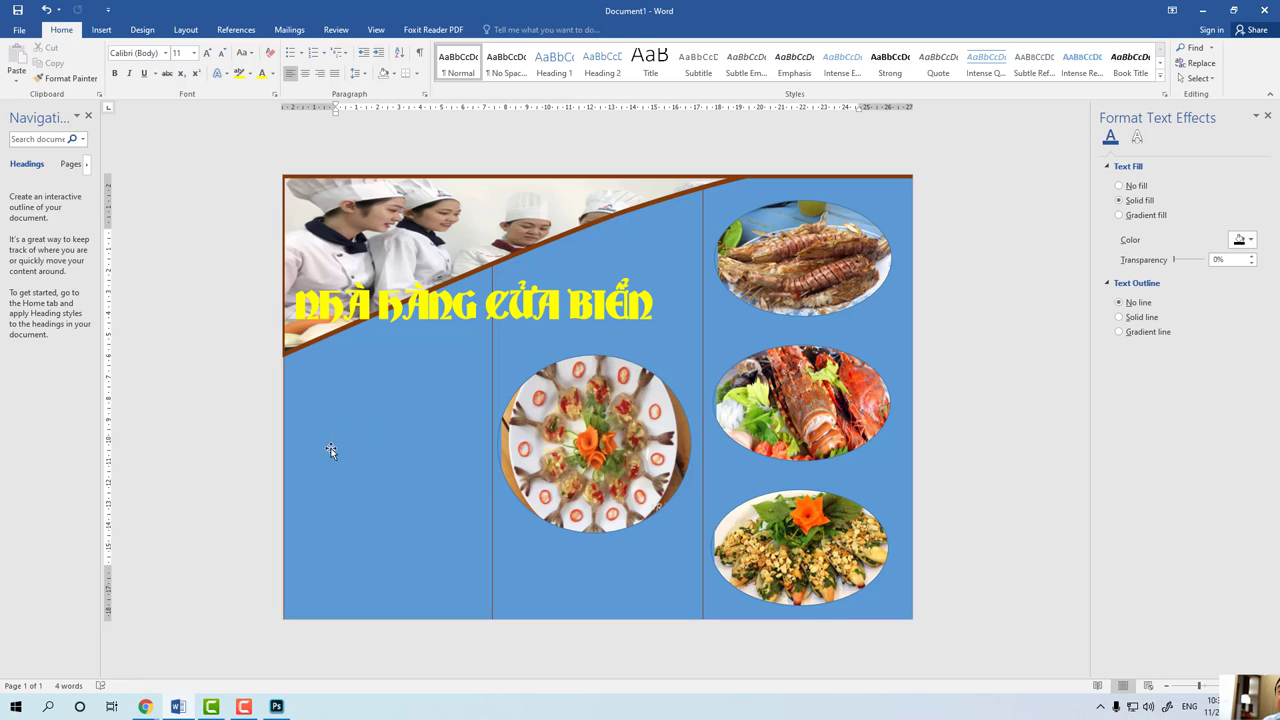
Ungroup the blue background panels and fill the left panel dark gold.
left_click(373, 413)
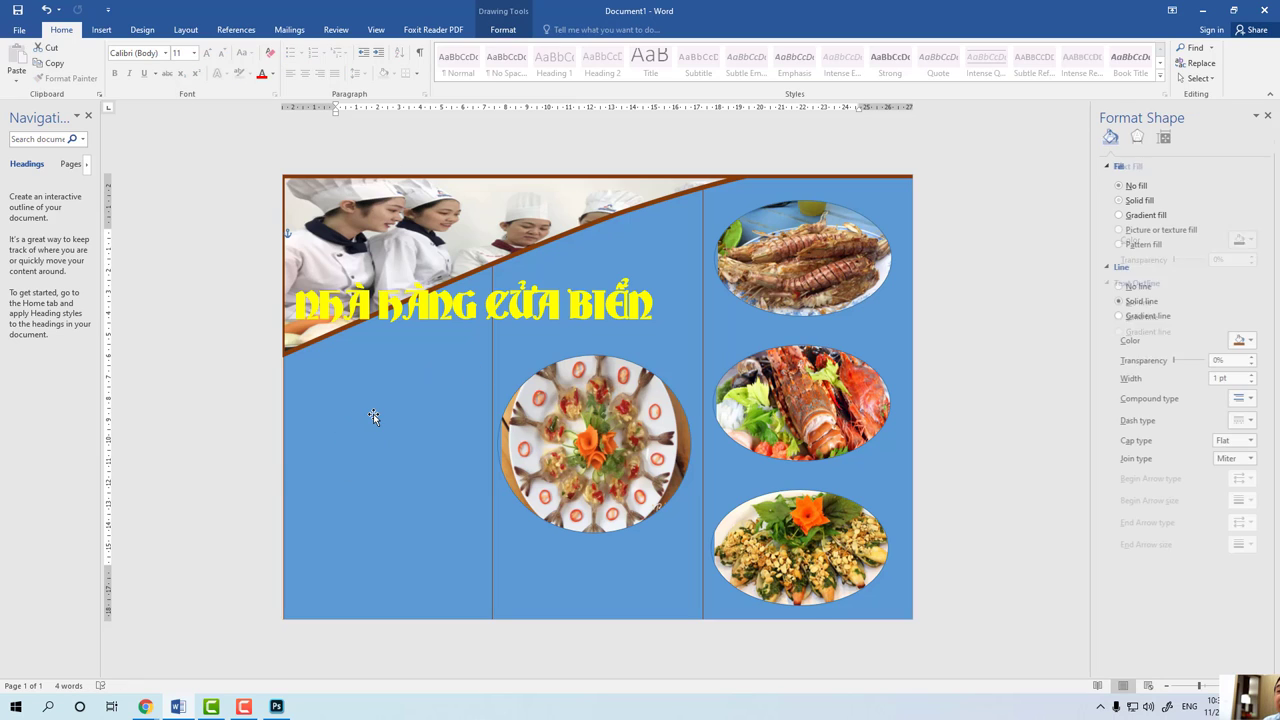
right_click(373, 416)
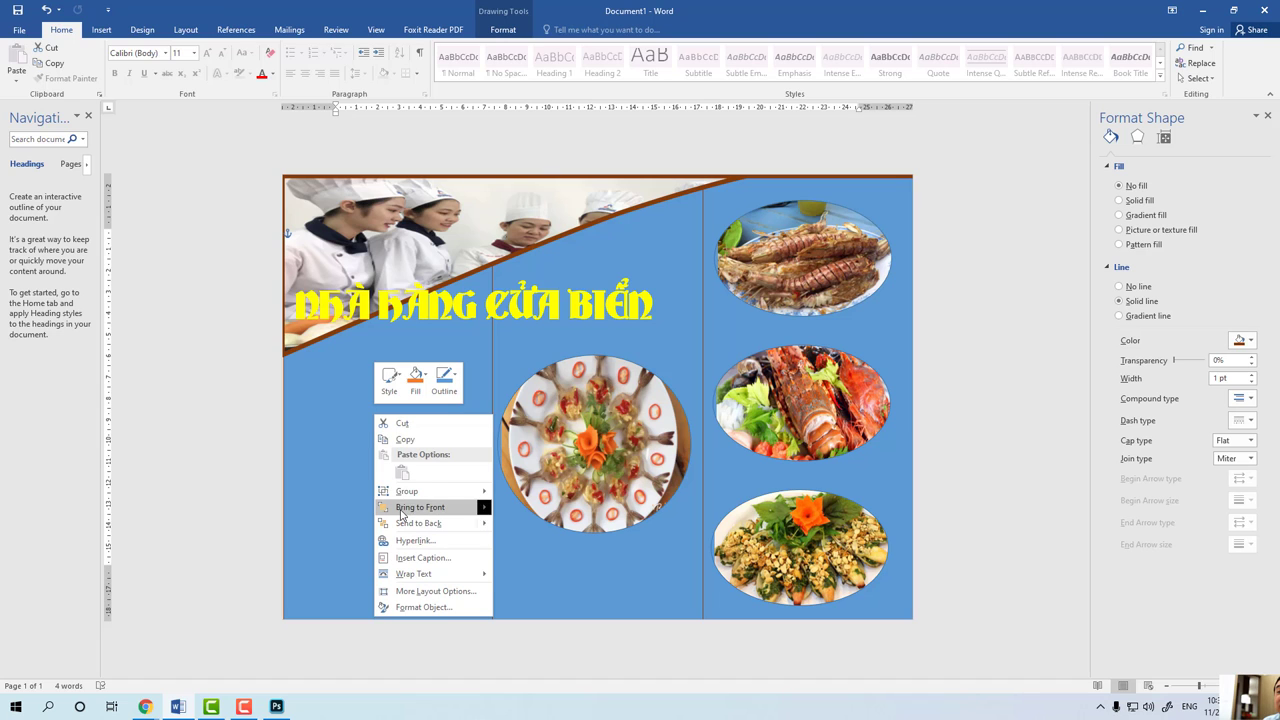
mouse_move(417, 508)
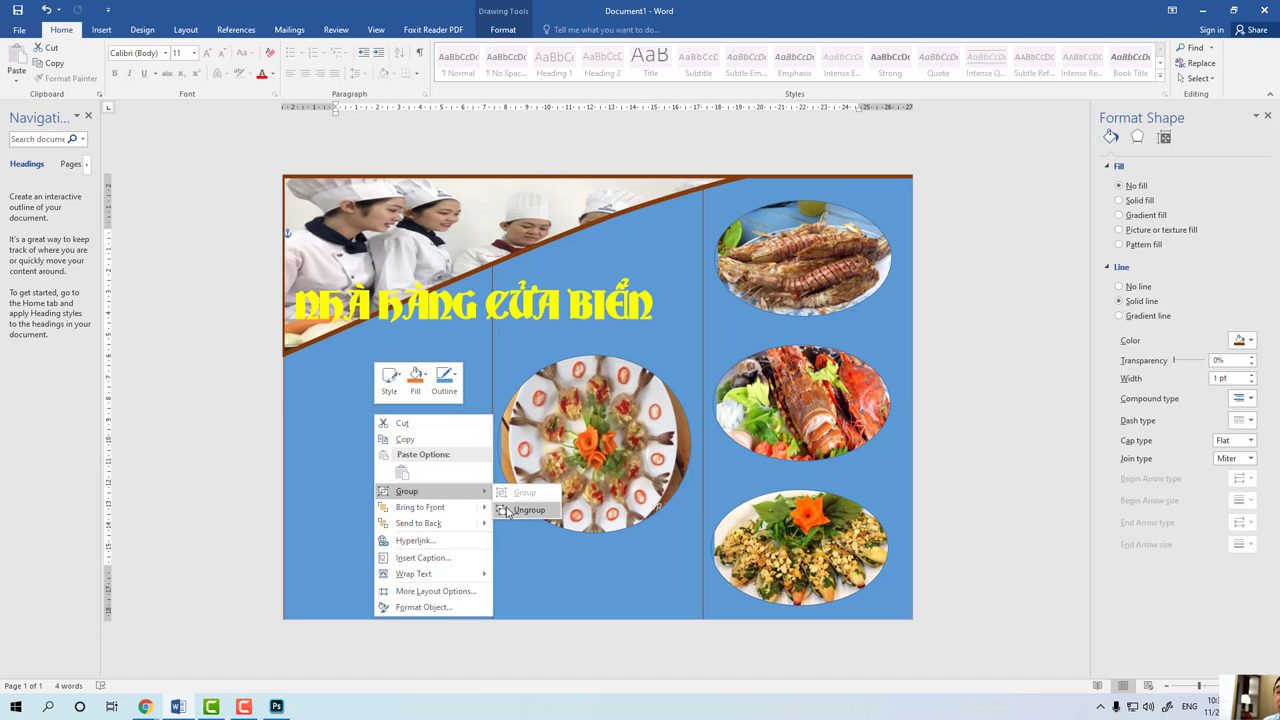
left_click(530, 508)
triple_click(229, 466)
left_click(389, 492)
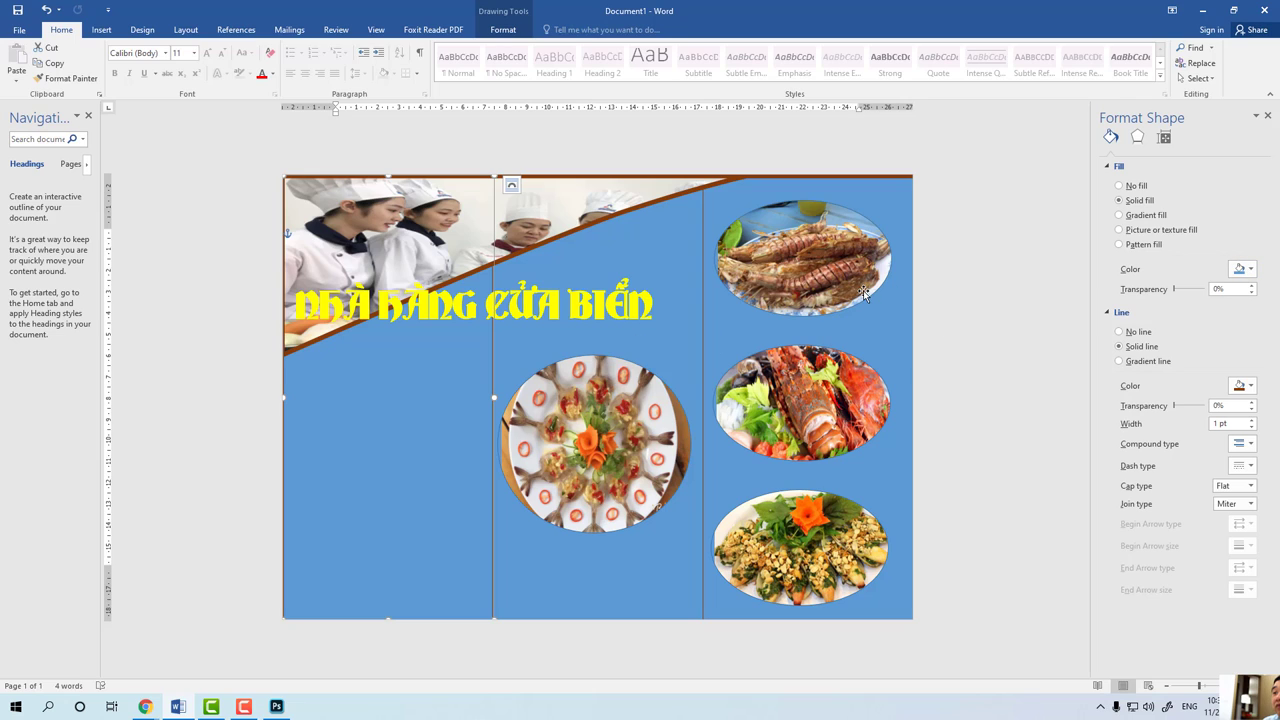
left_click(1250, 270)
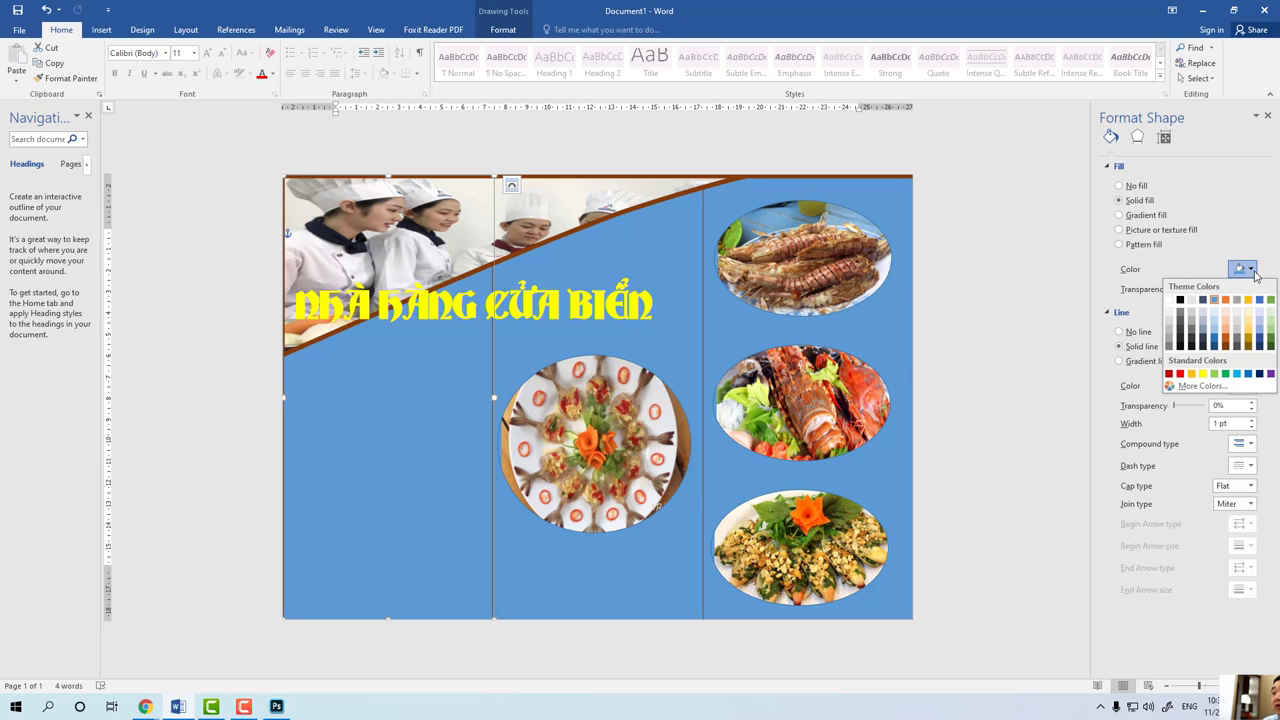
left_click(1248, 339)
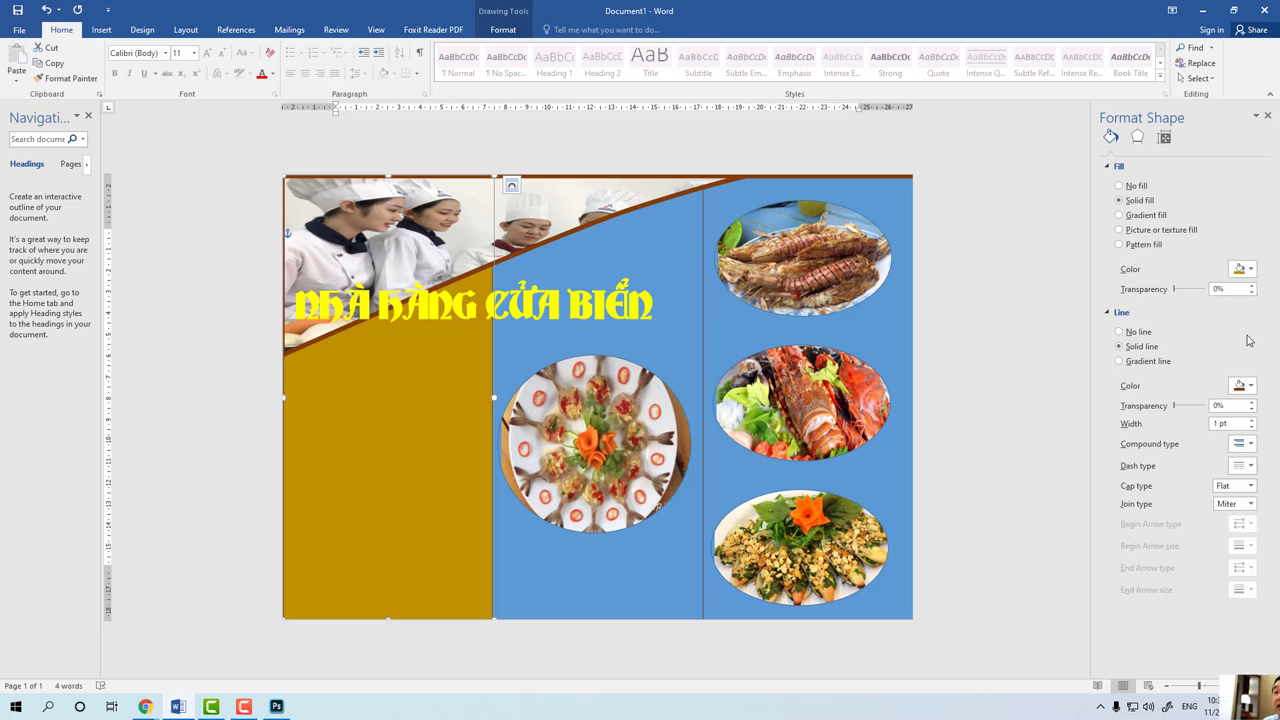
Fill the middle and right panels with light grey.
left_click(662, 327)
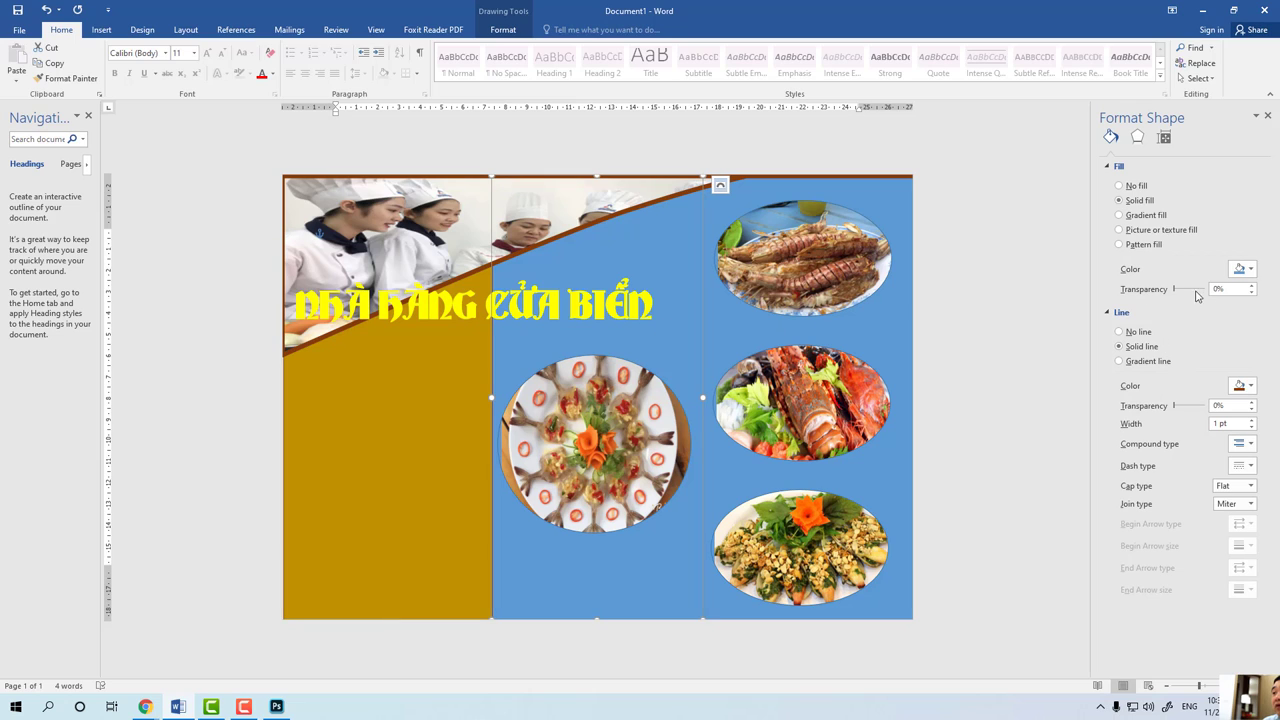
left_click(1248, 270)
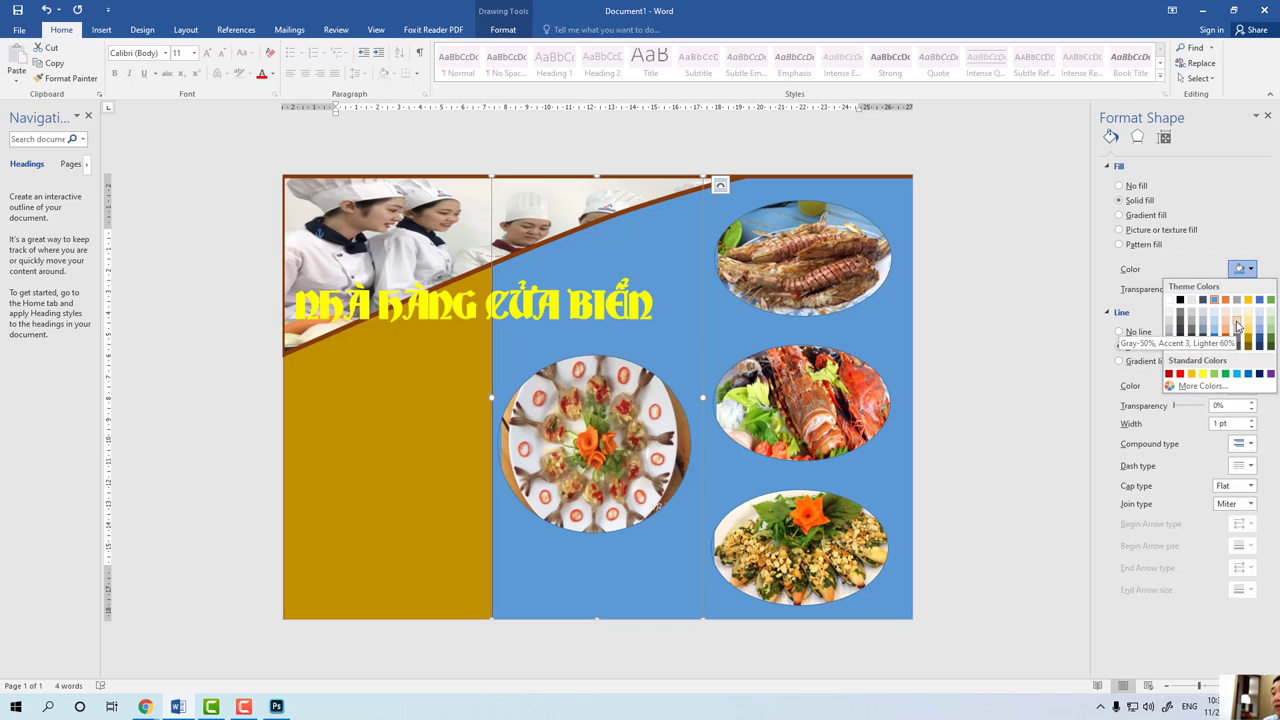
left_click(1236, 326)
left_click(885, 320)
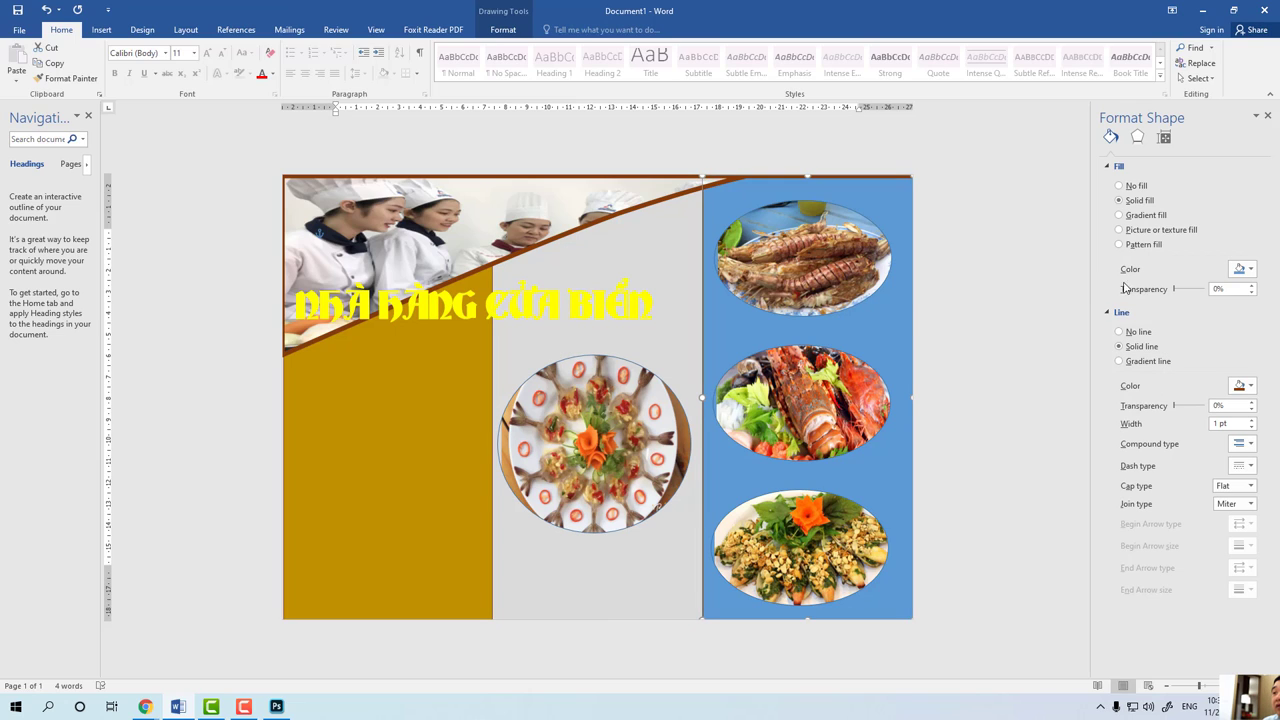
left_click(1250, 270)
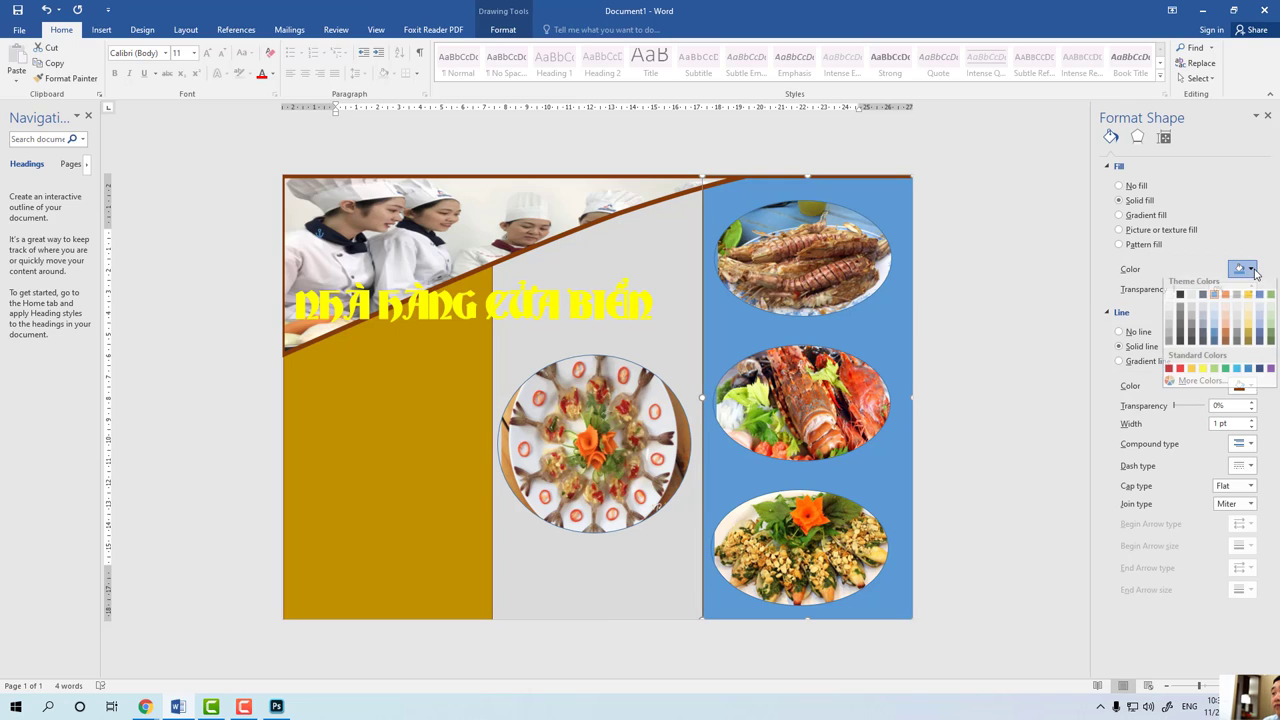
left_click(1225, 321)
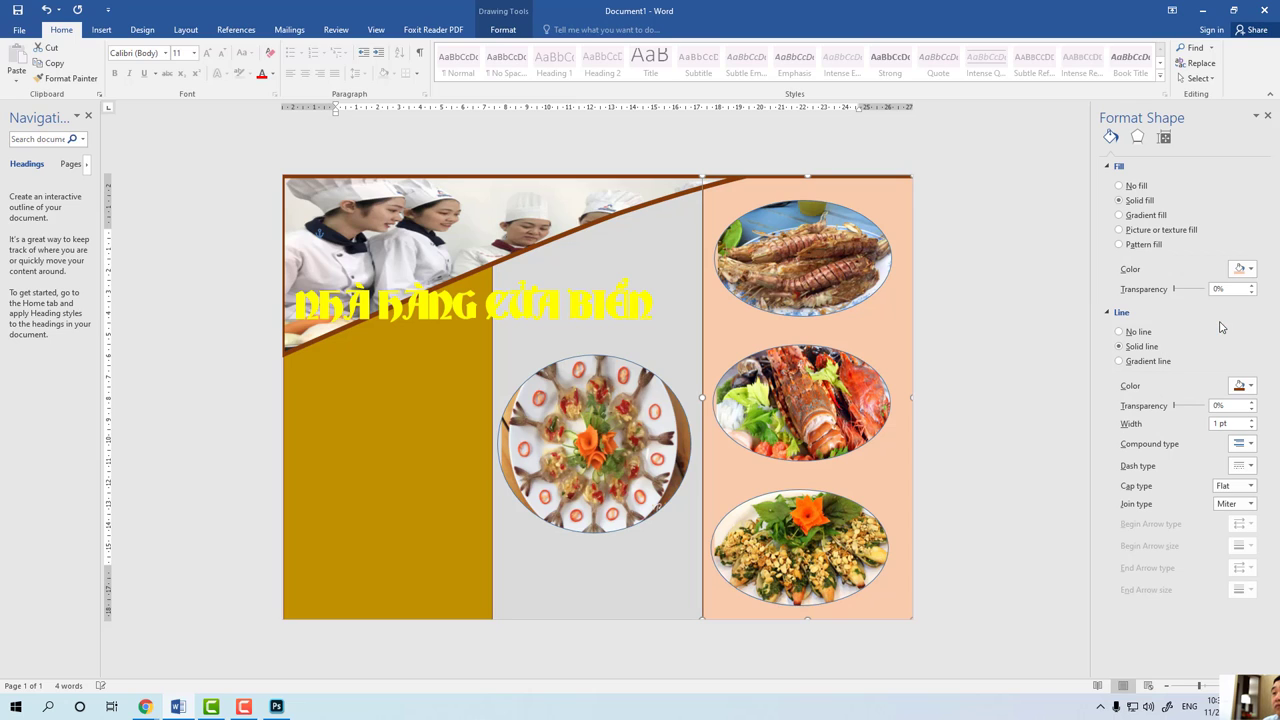
left_click(1251, 274)
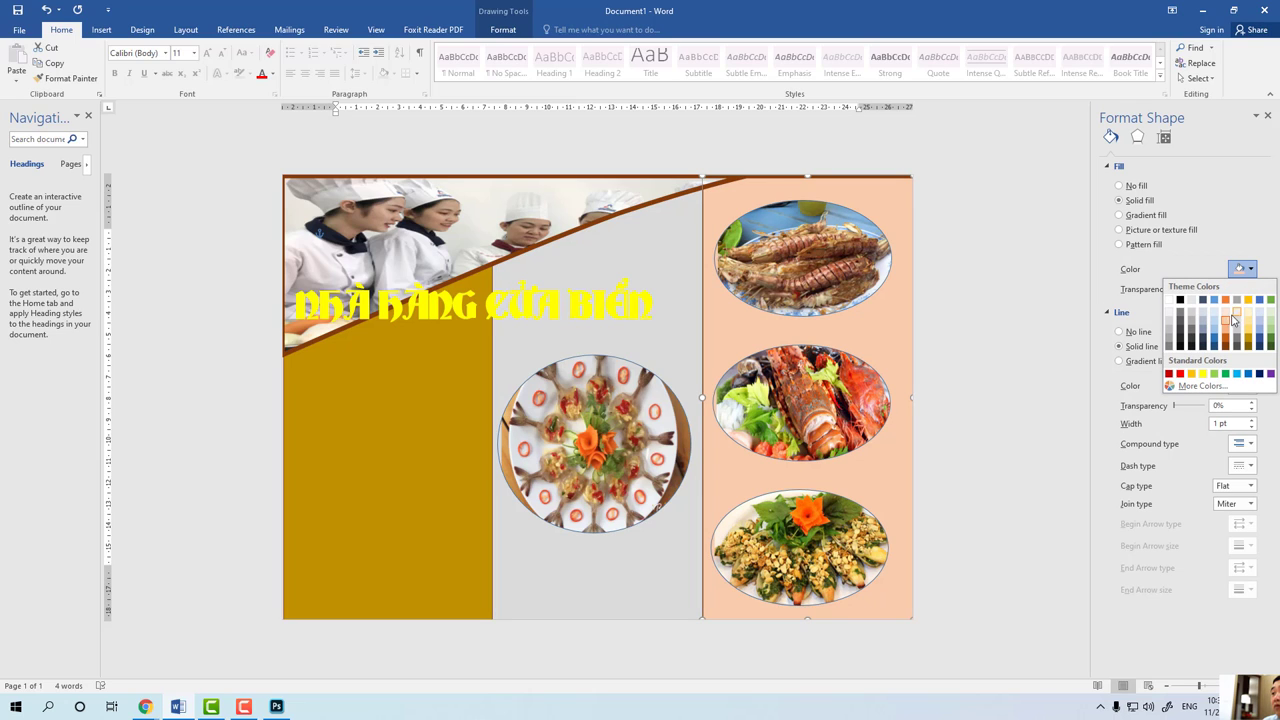
left_click(1237, 321)
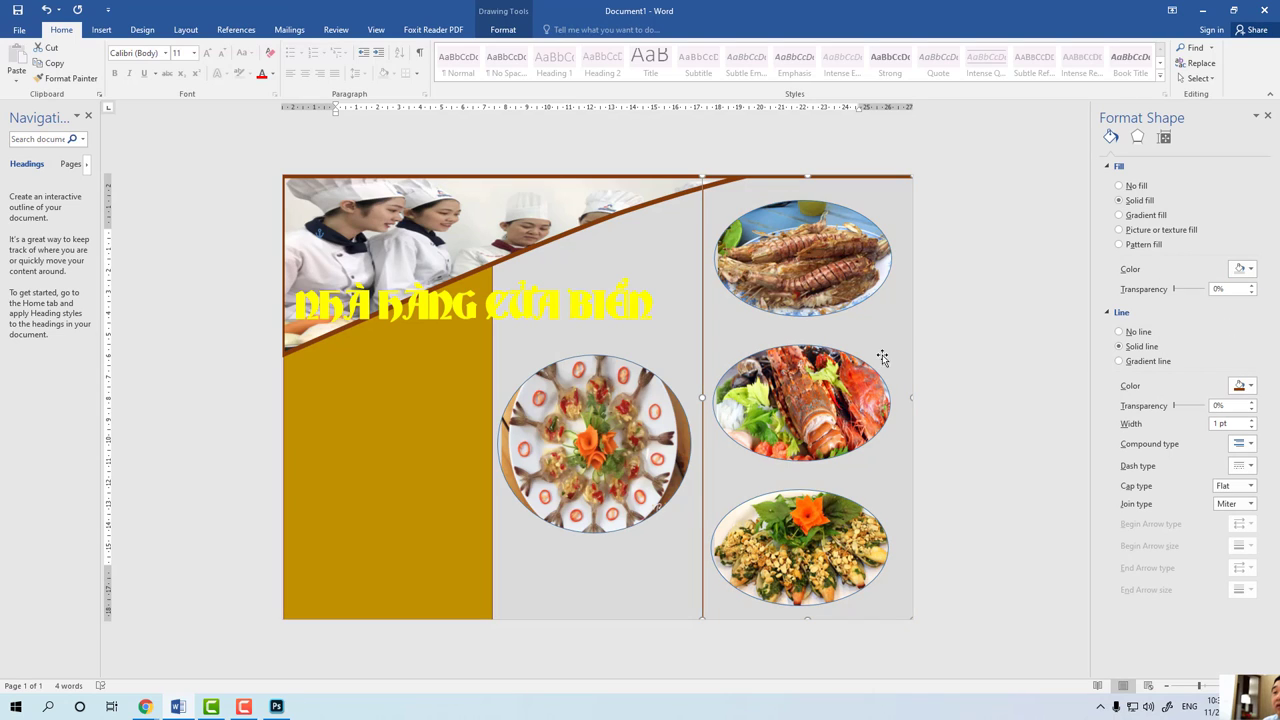
Darken the middle and right panels to a matching, slightly deeper grey.
left_click(666, 340)
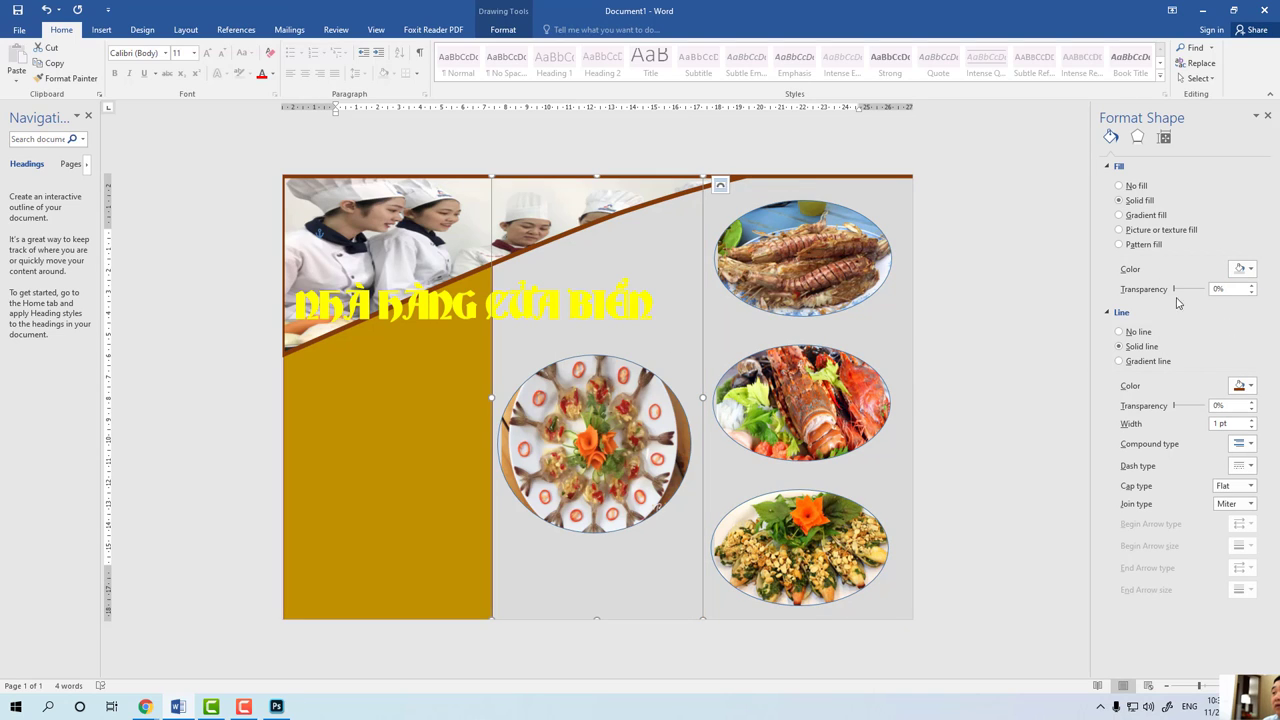
left_click(1250, 270)
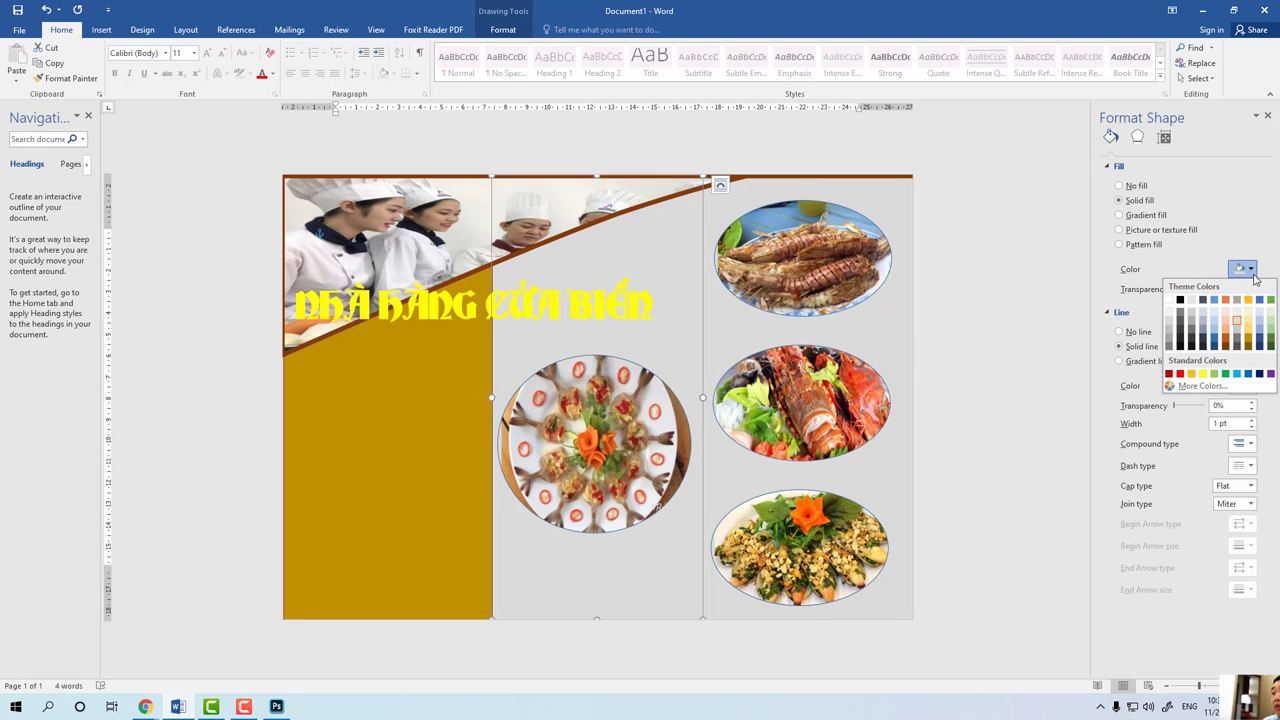
left_click(1237, 333)
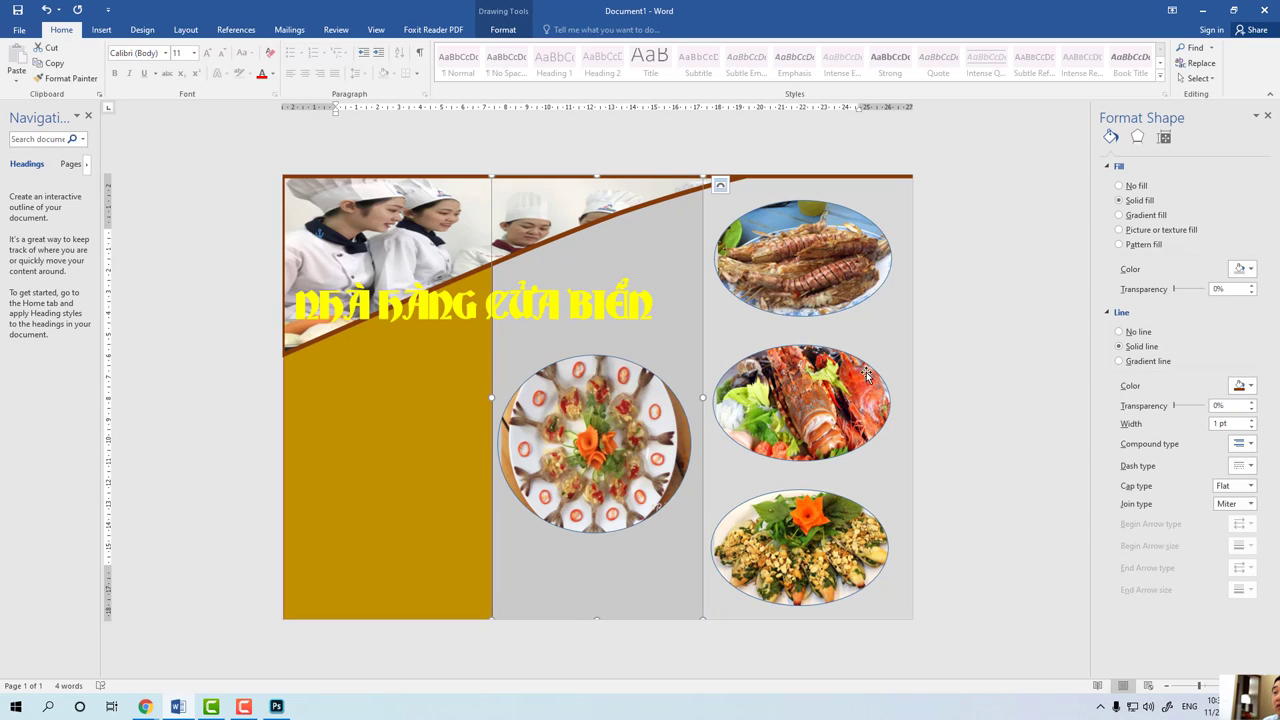
left_click(877, 337)
left_click(1250, 270)
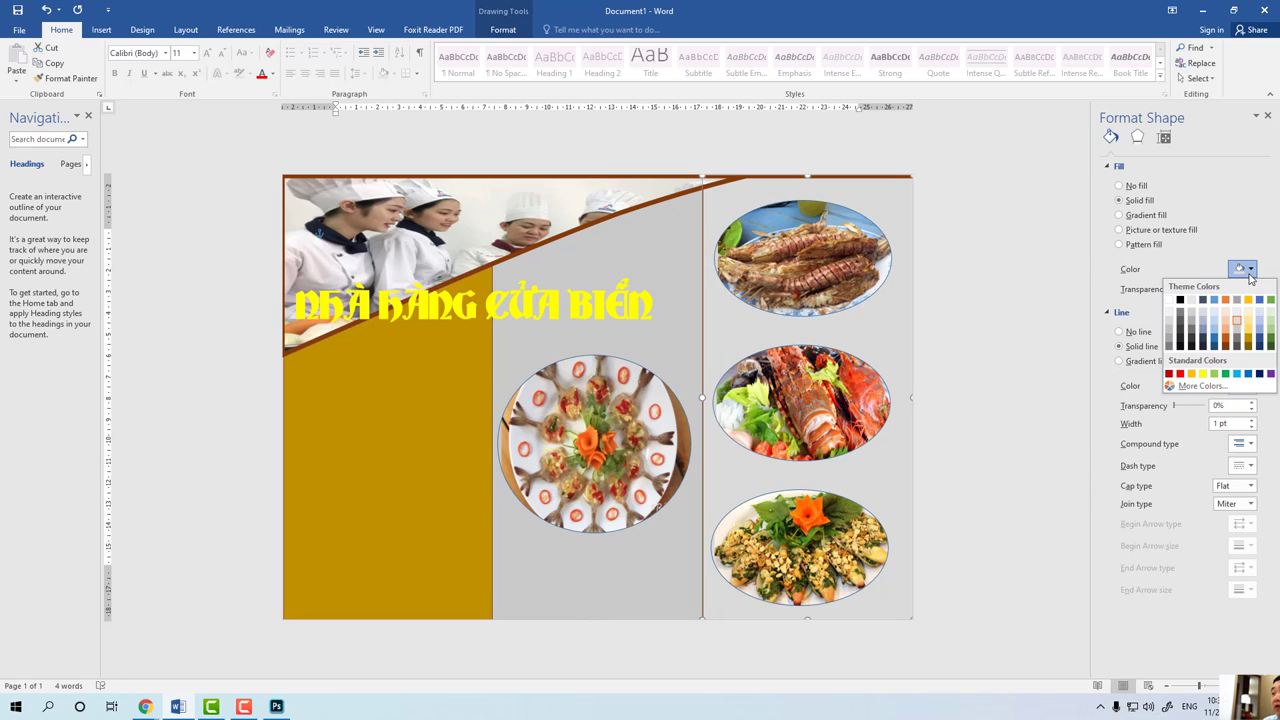
left_click(1237, 333)
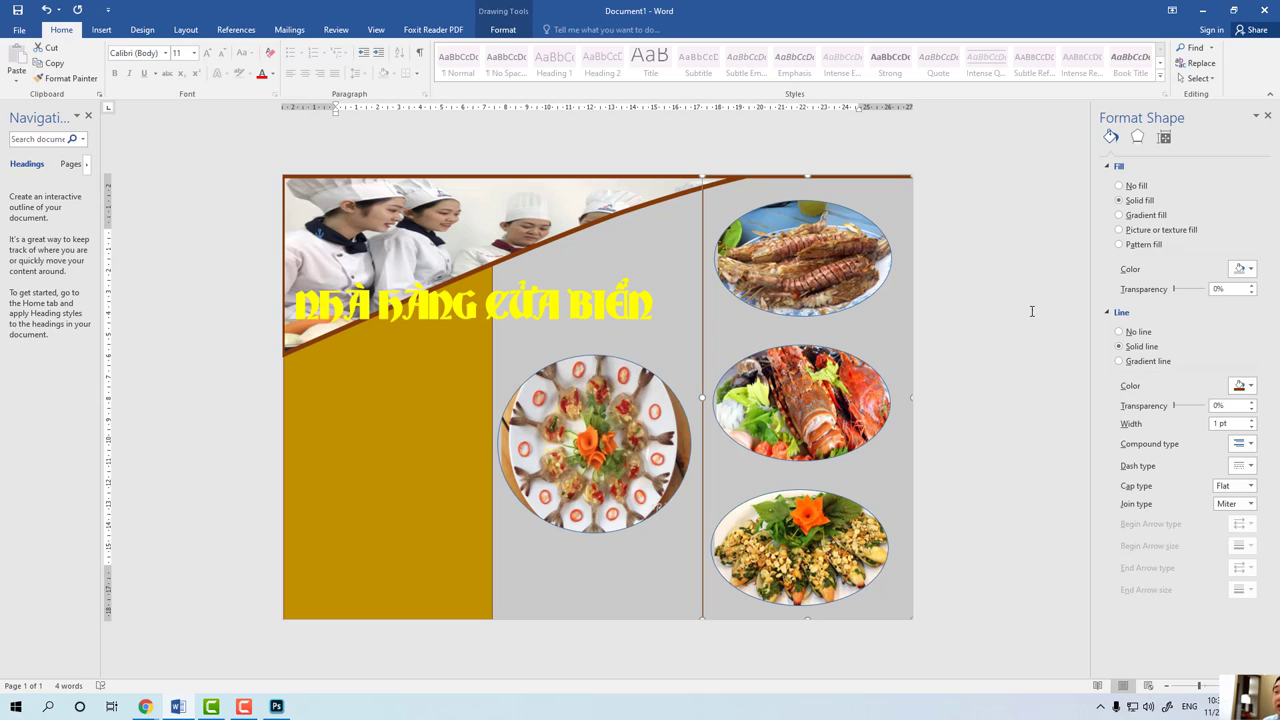
left_click(361, 406)
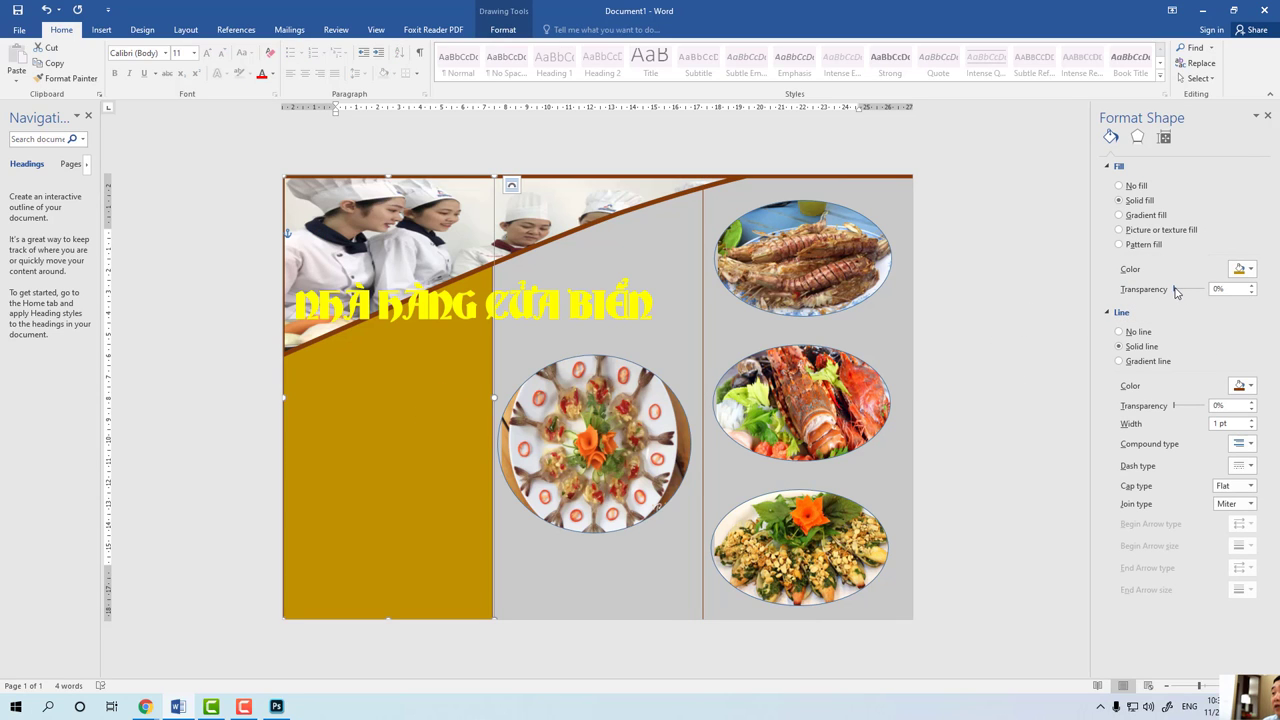
Set the left gold panel's fill transparency to about 68%.
left_click_drag(1175, 289, 1190, 289)
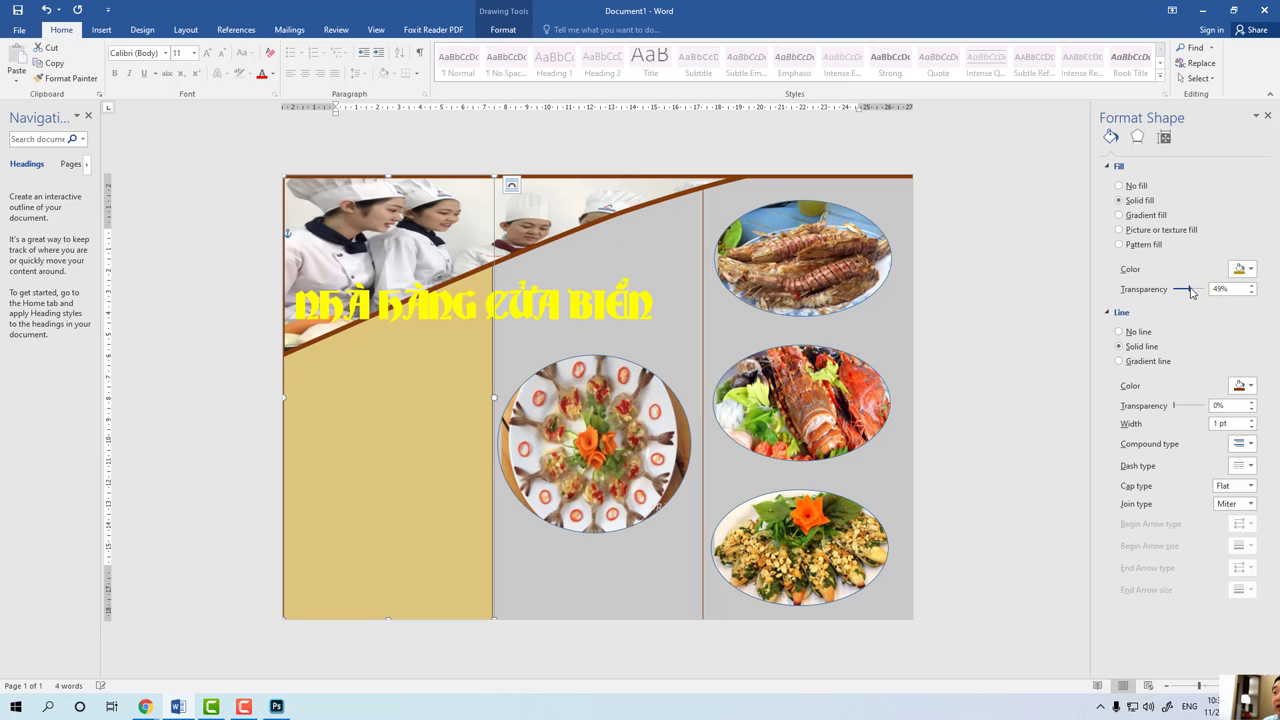
left_click(900, 337)
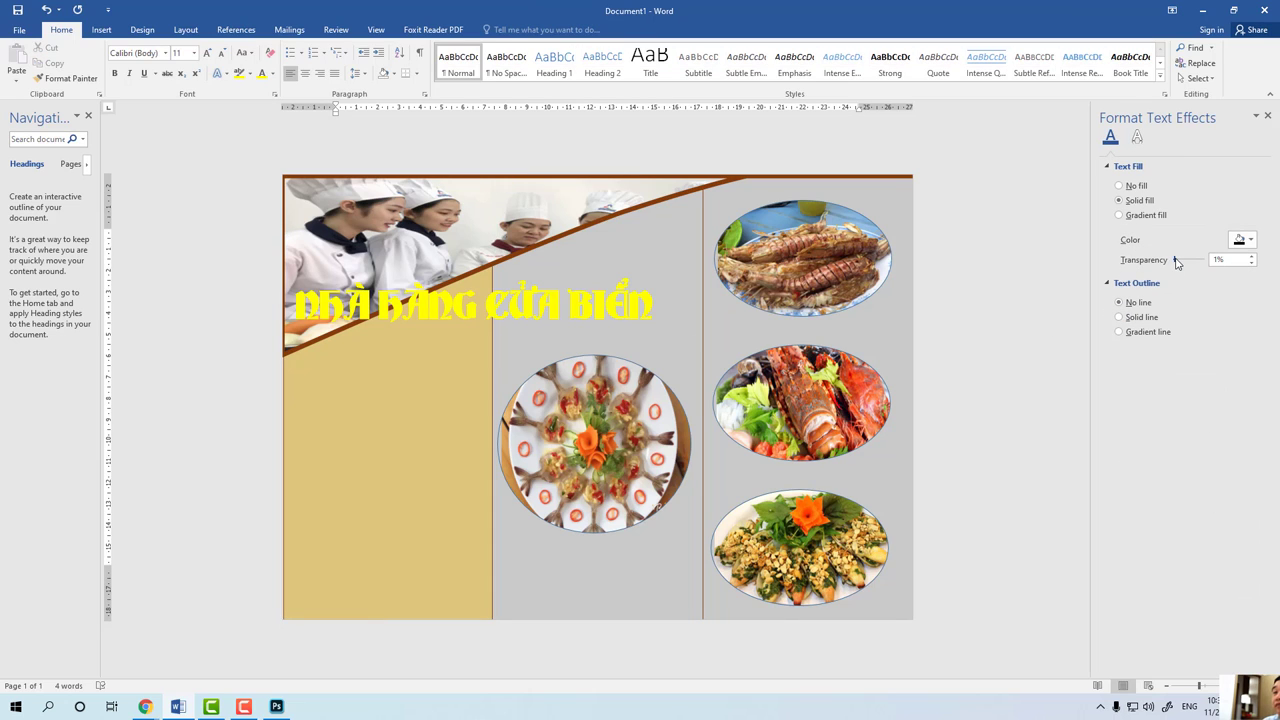
left_click(364, 392)
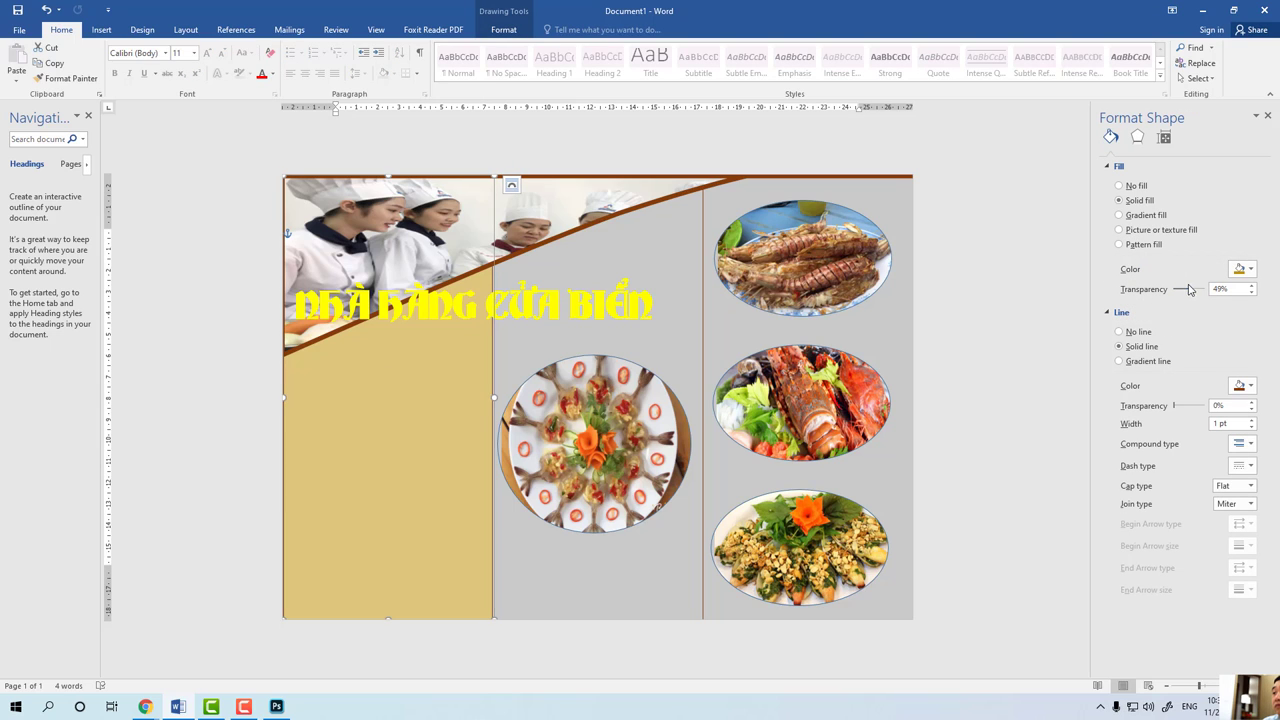
left_click_drag(1191, 291, 1197, 291)
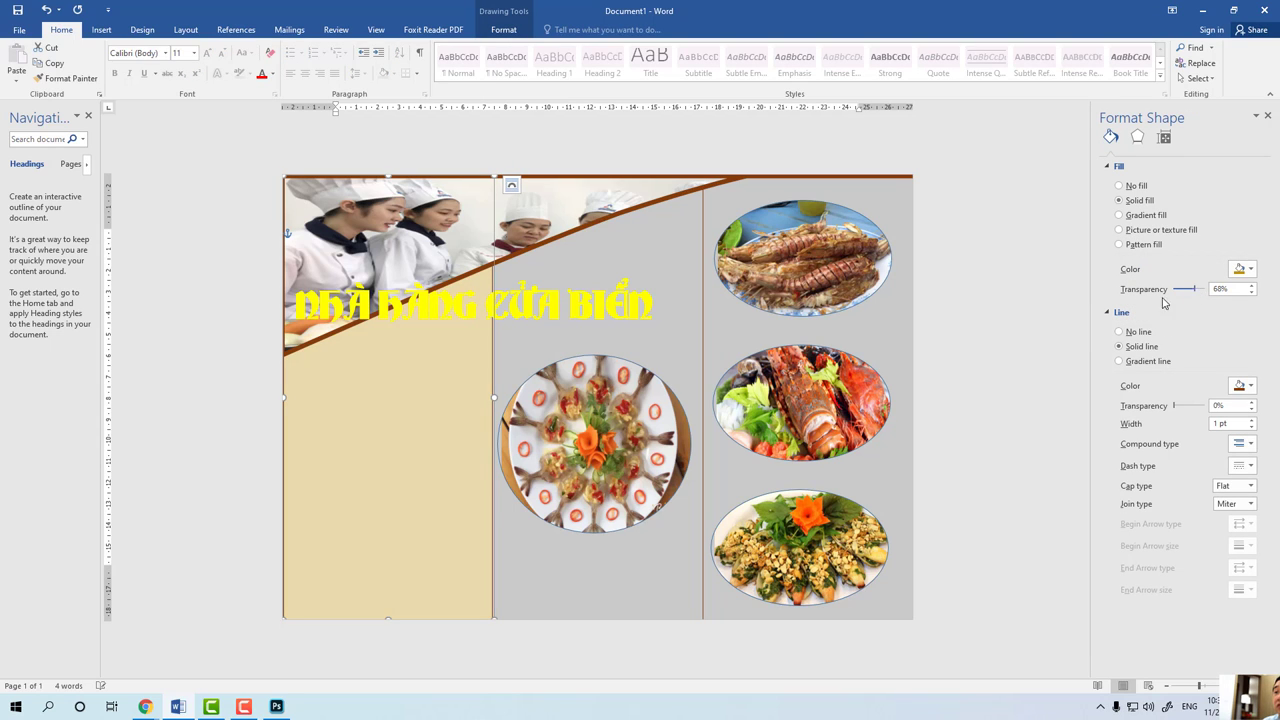
left_click(1000, 331)
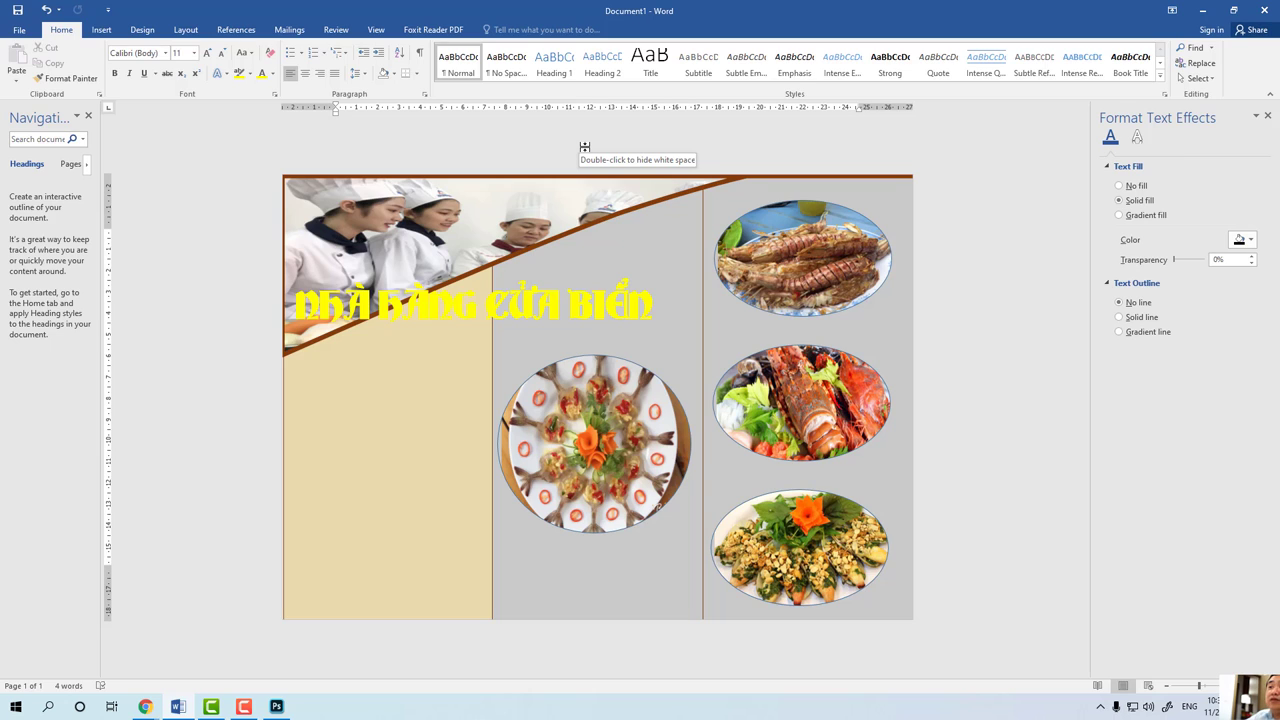
Draw a text box over the tan left panel and type the heading THỰC ĐƠN CHÍNH.
left_click(99, 30)
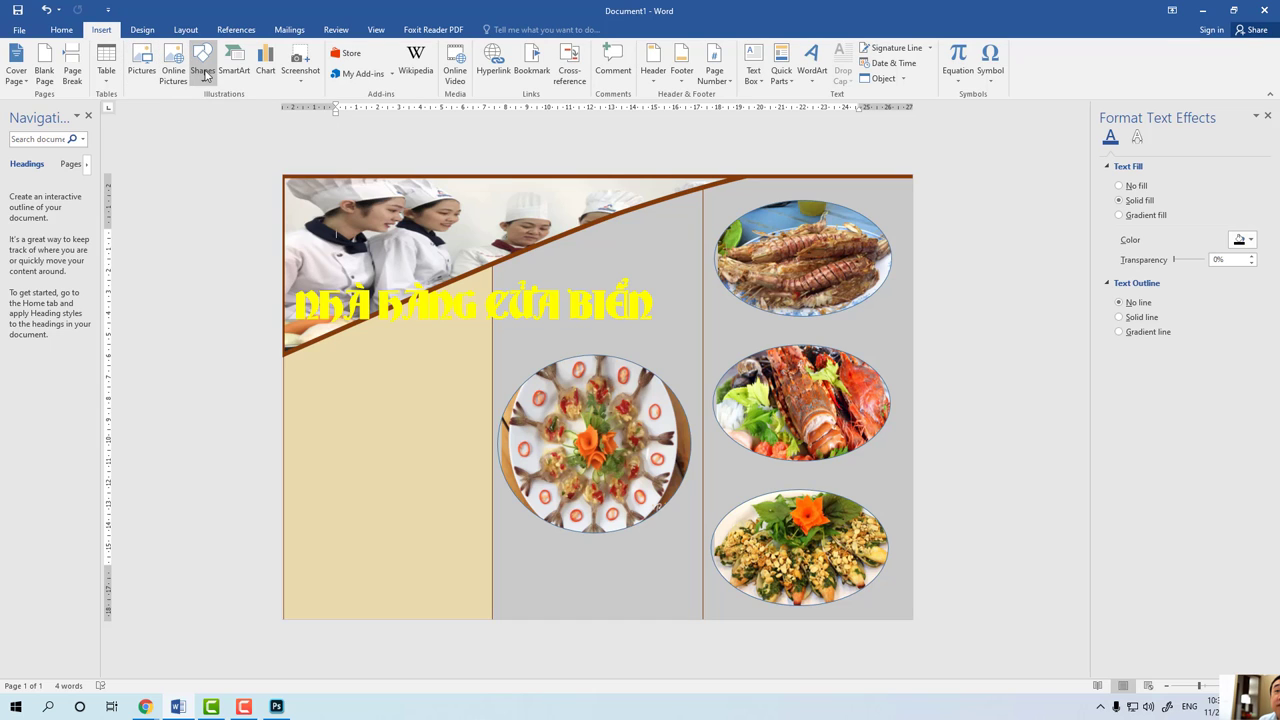
left_click(205, 75)
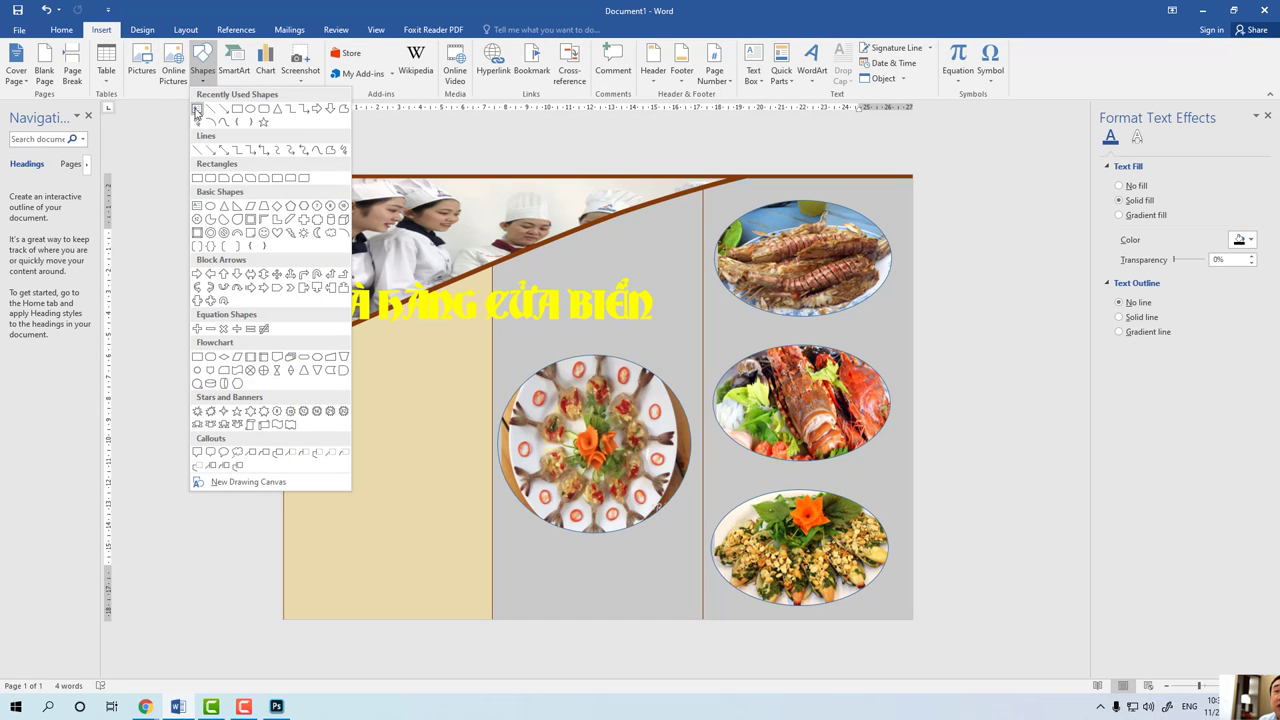
left_click(197, 109)
left_click_drag(310, 385, 466, 605)
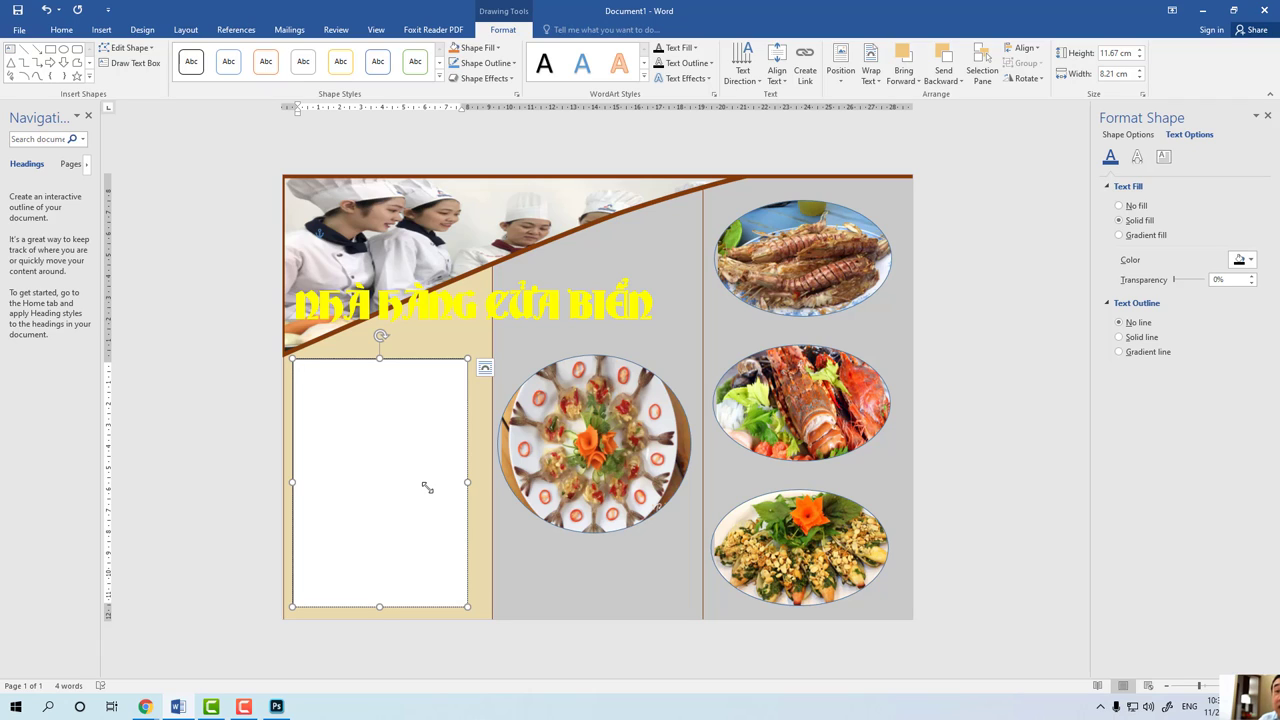
type("TH")
key("BackSpace")
type("ƯC")
type("Ơ")
type("NM")
type("CHÍ")
type("NH")
Try No fill on the heading text, then undo to keep it solid.
key("ctrl+a")
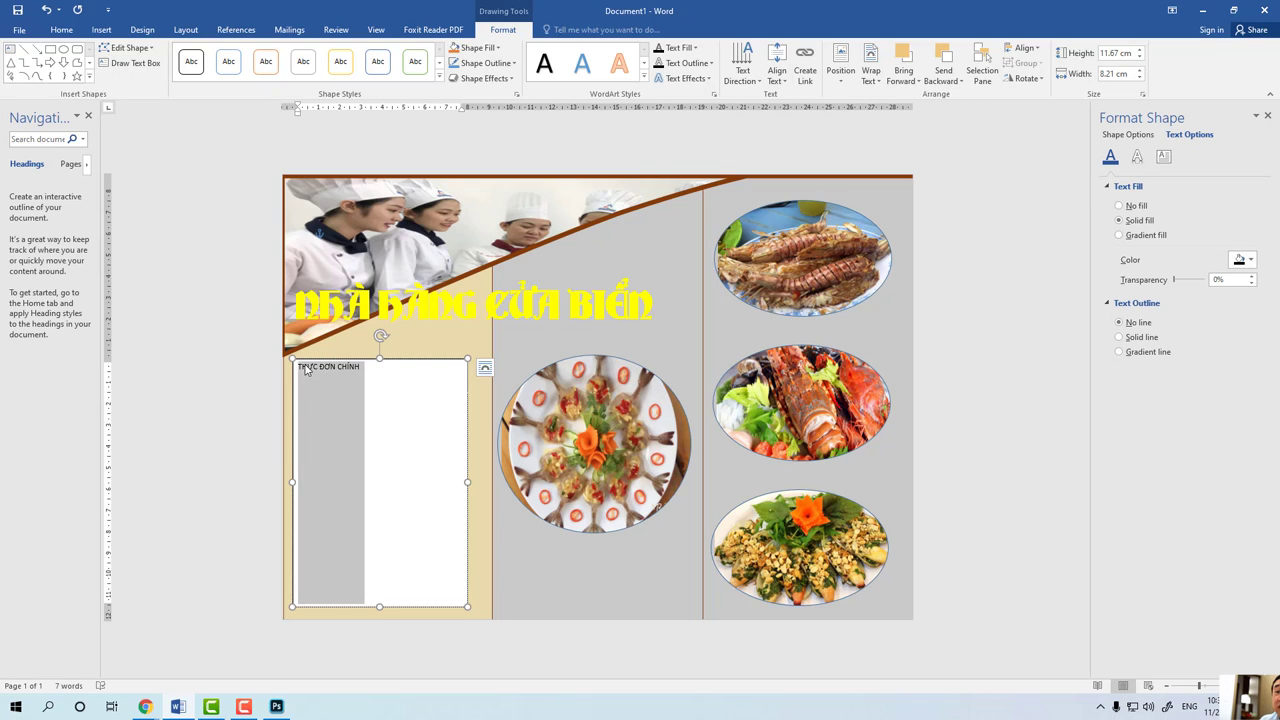
left_click(423, 359)
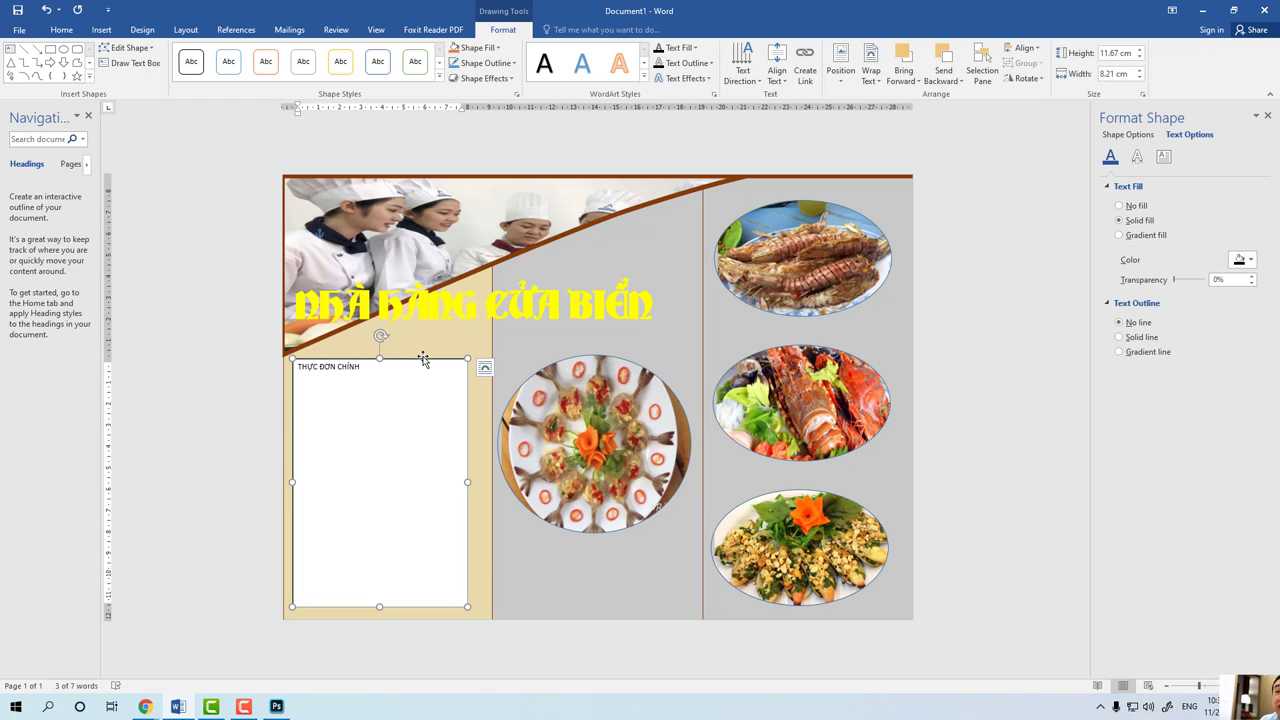
left_click(1120, 206)
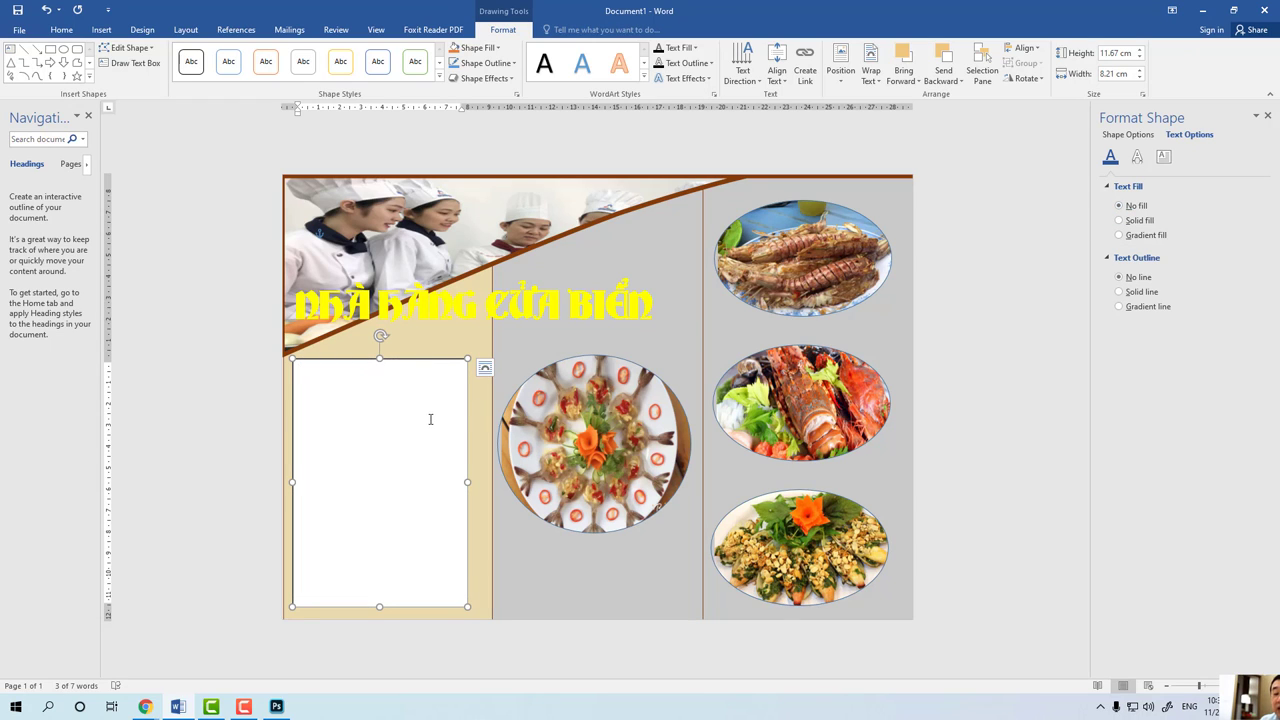
key("ctrl+z")
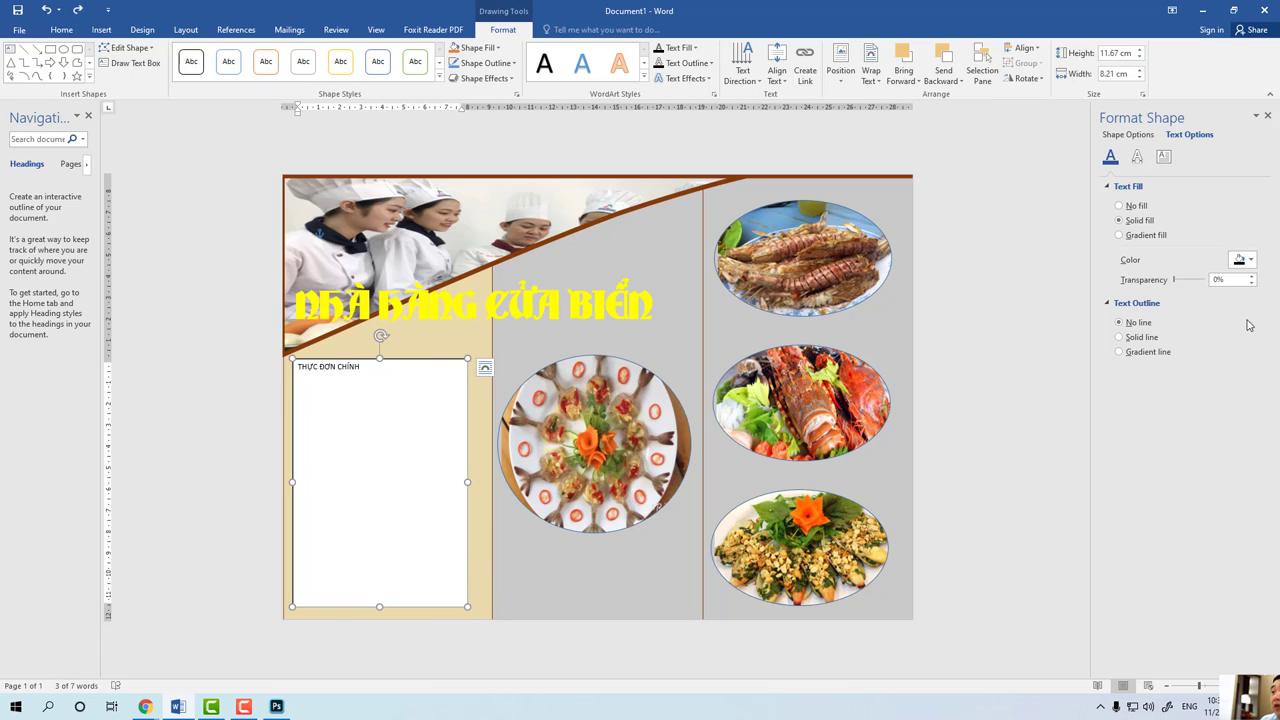
Remove the text box's fill and border, and colour the heading orange.
right_click(408, 607)
left_click(444, 597)
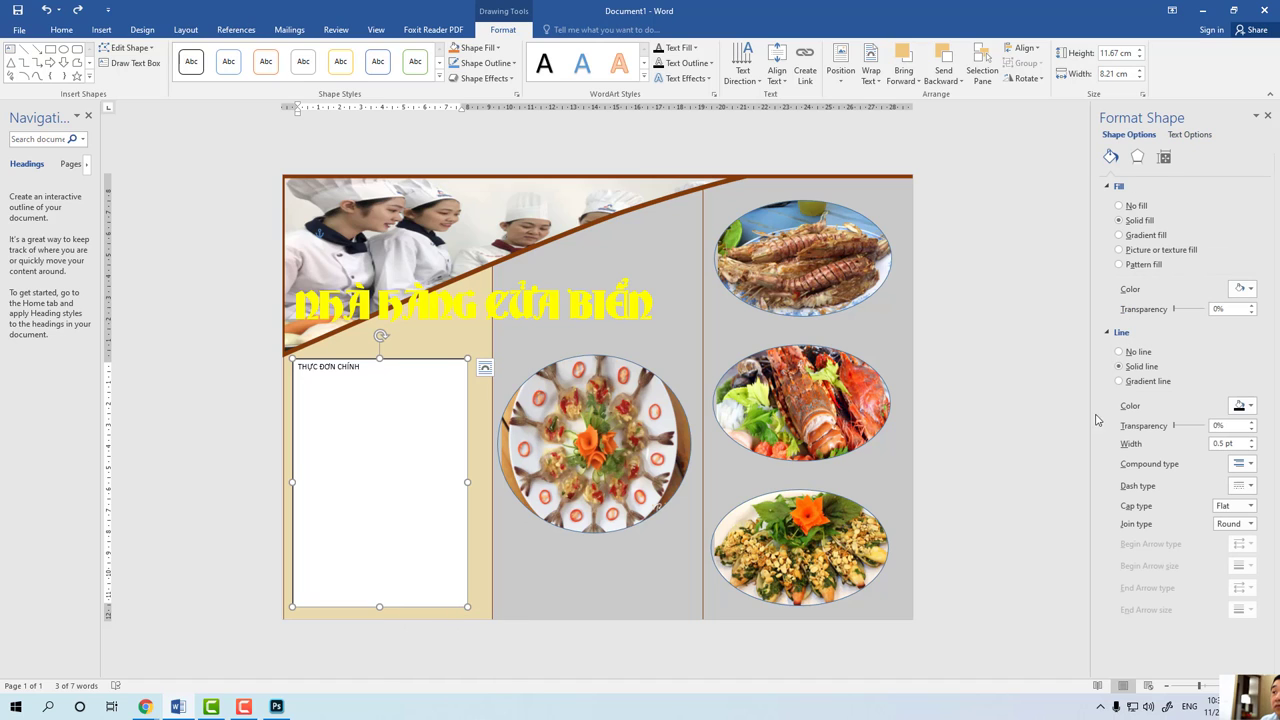
left_click(1120, 206)
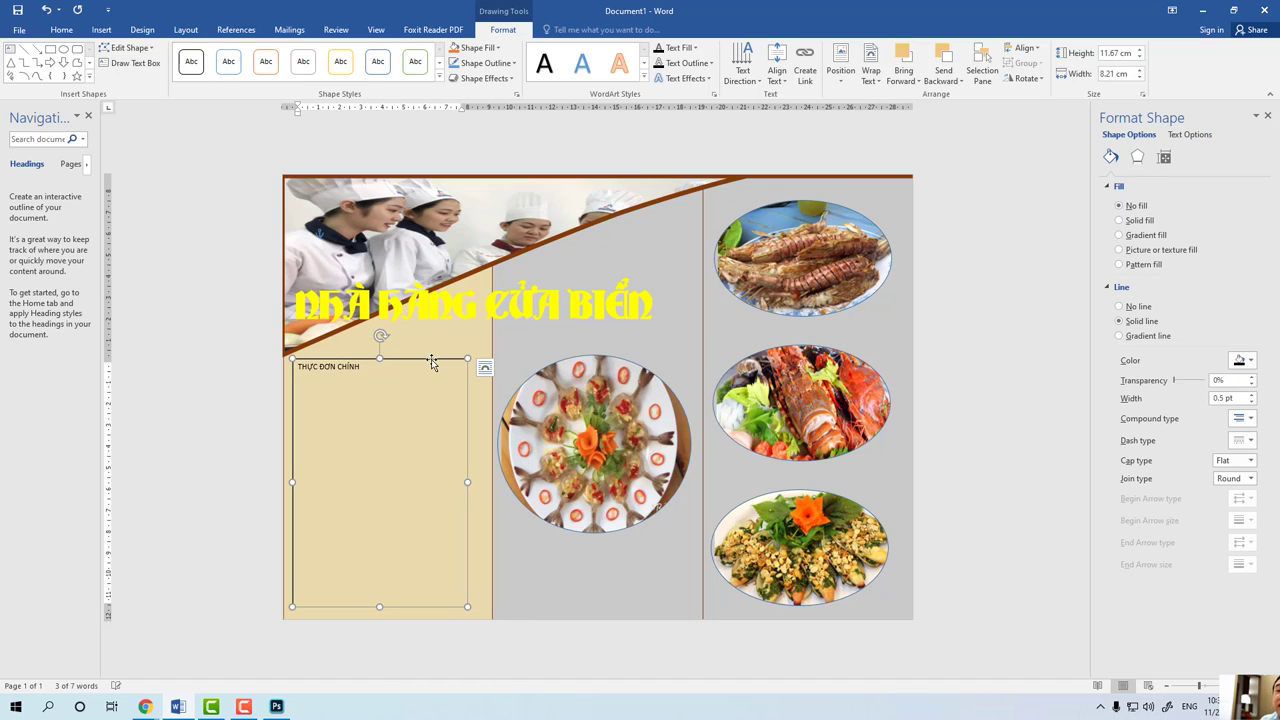
left_click(1120, 307)
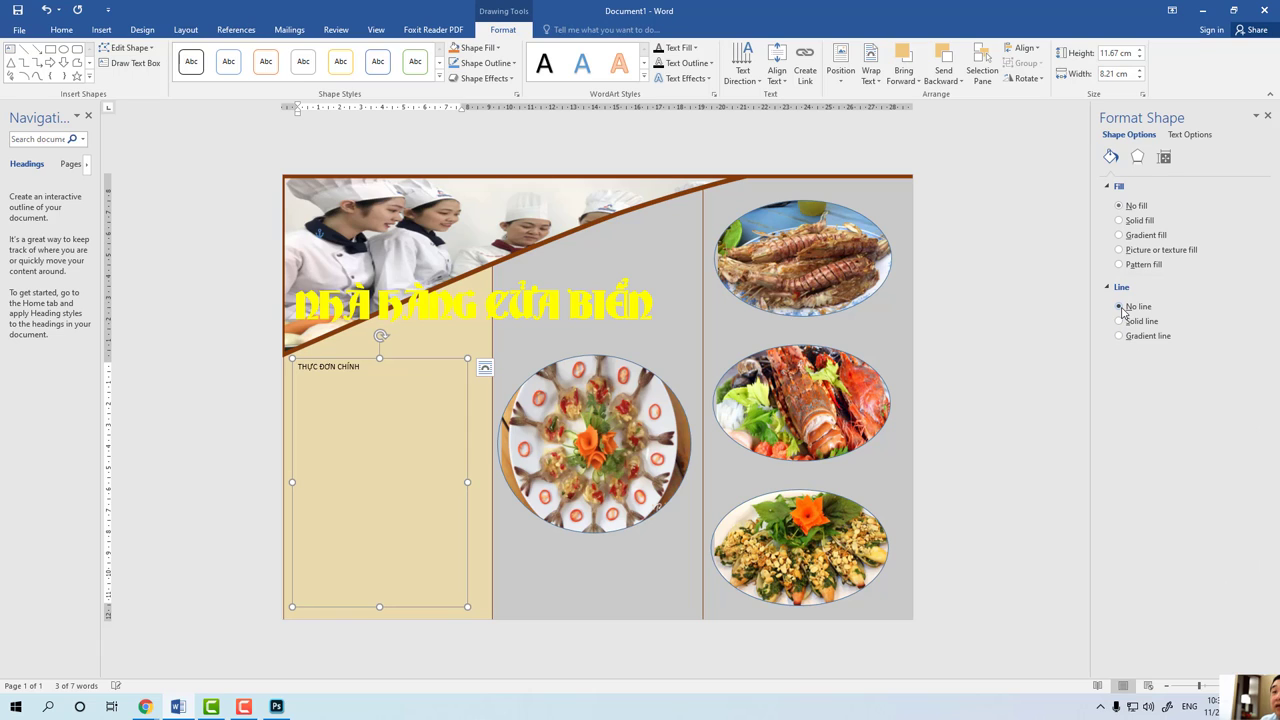
triple_click(348, 367)
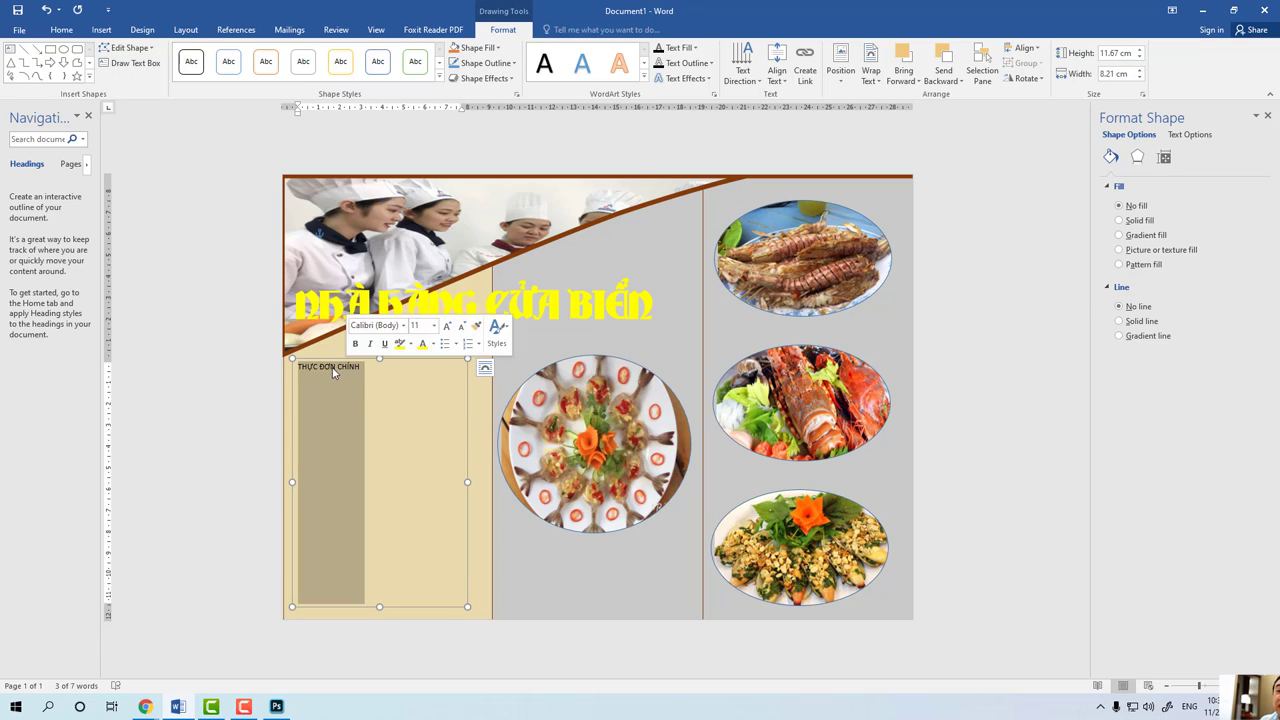
left_click(62, 30)
left_click(271, 74)
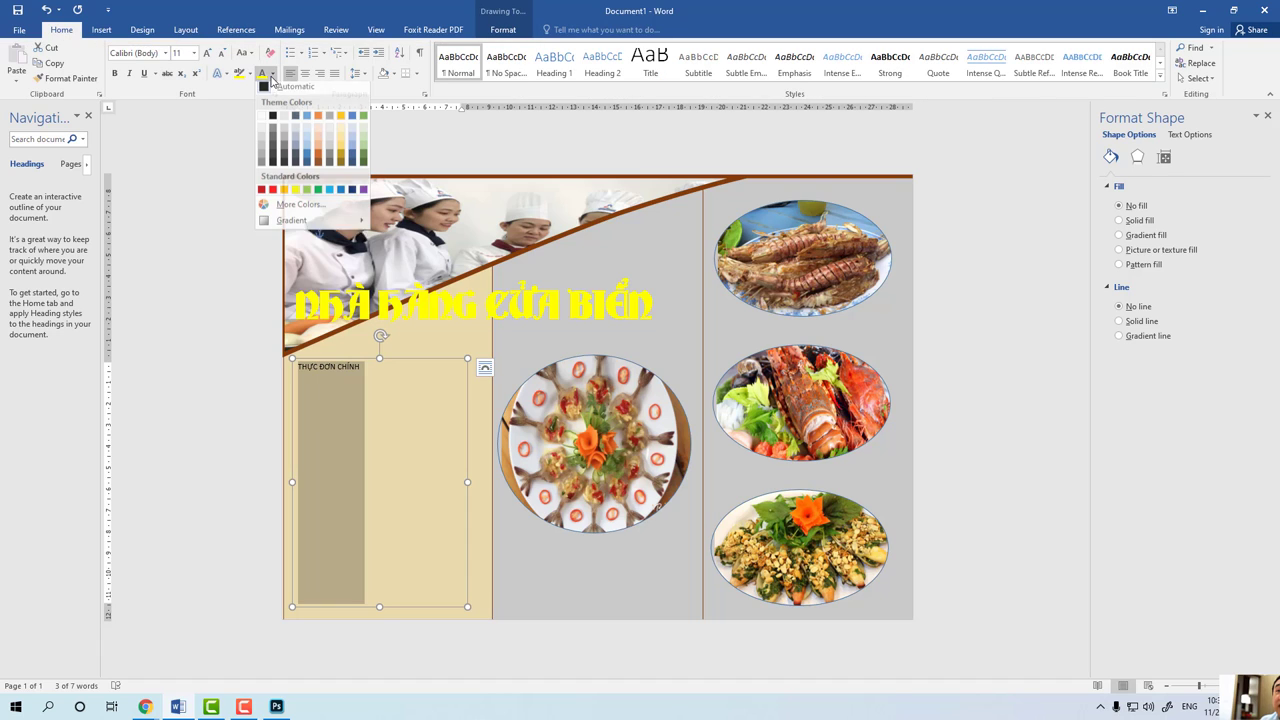
left_click(285, 195)
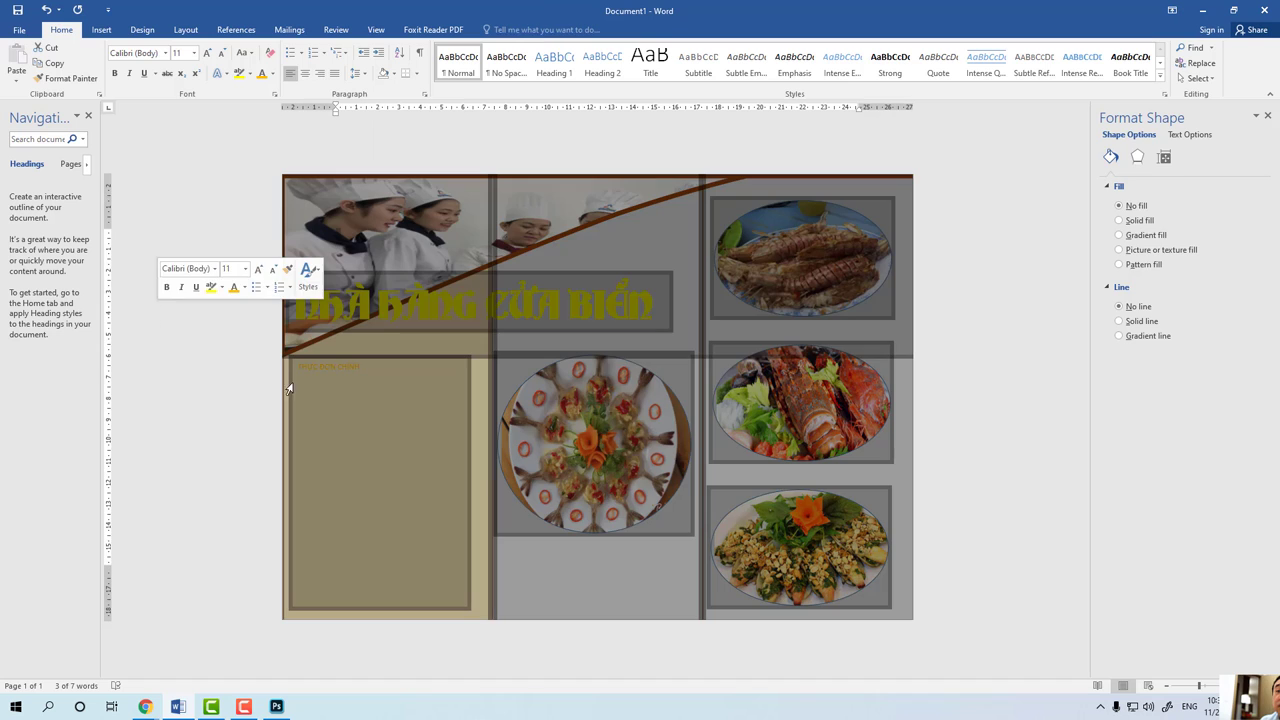
triple_click(150, 314)
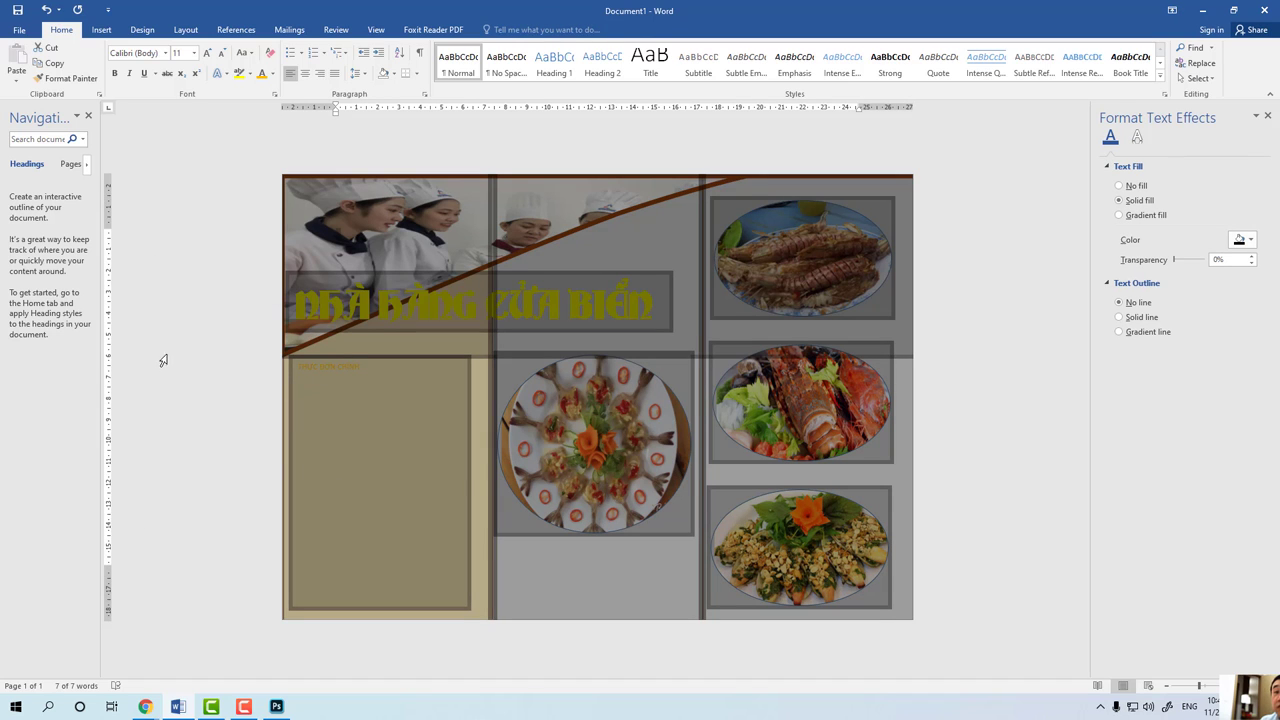
Reselect THỰC ĐƠN CHÍNH and reapply orange so the whole heading is coloured.
left_click(206, 273)
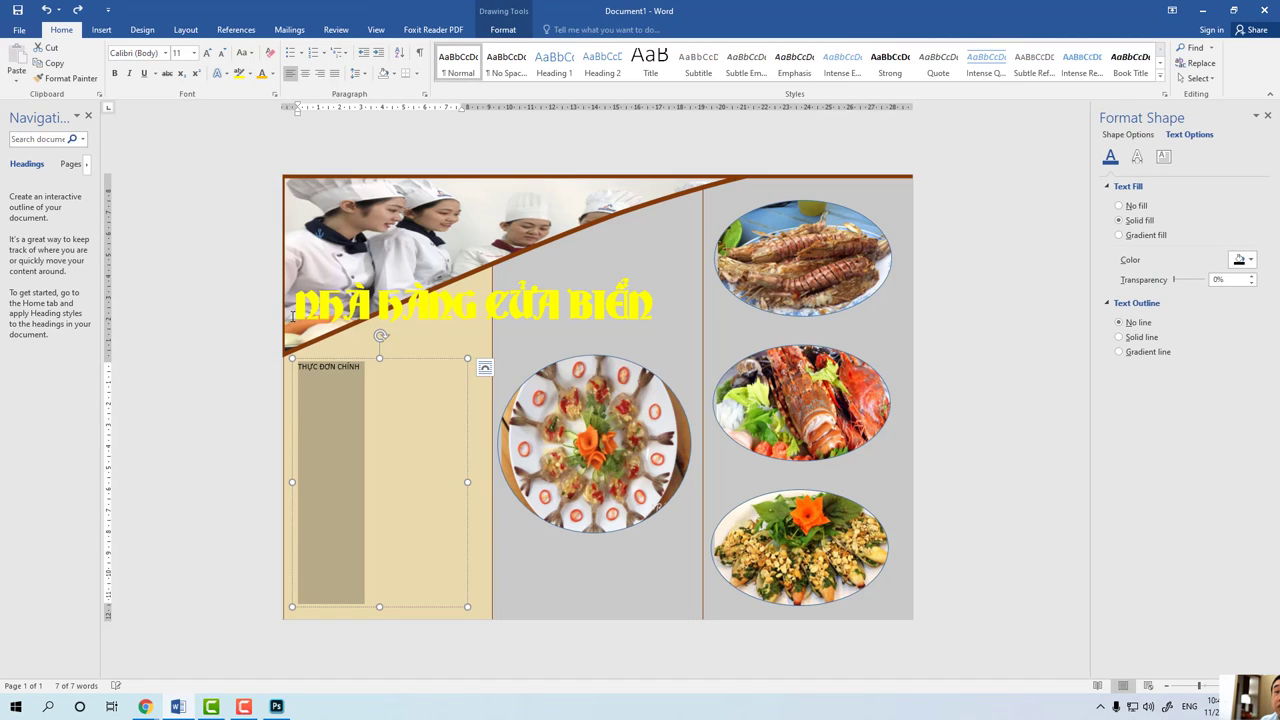
left_click(320, 370)
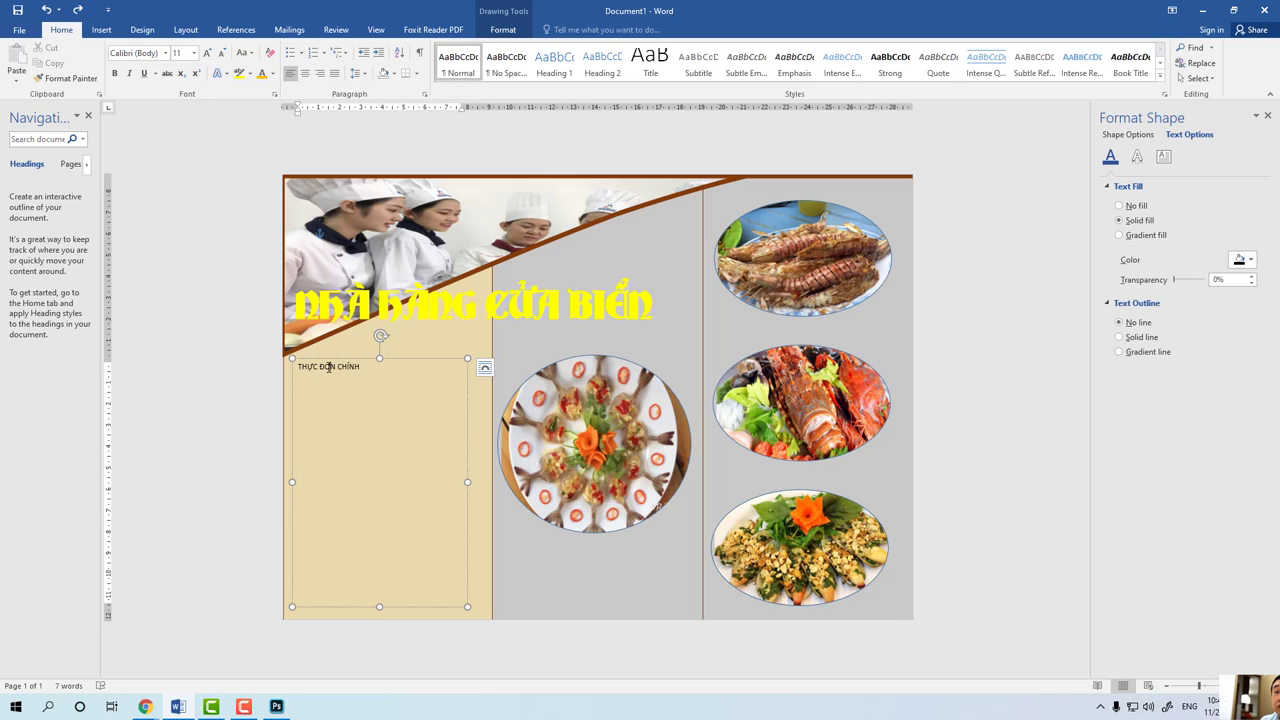
triple_click(329, 370)
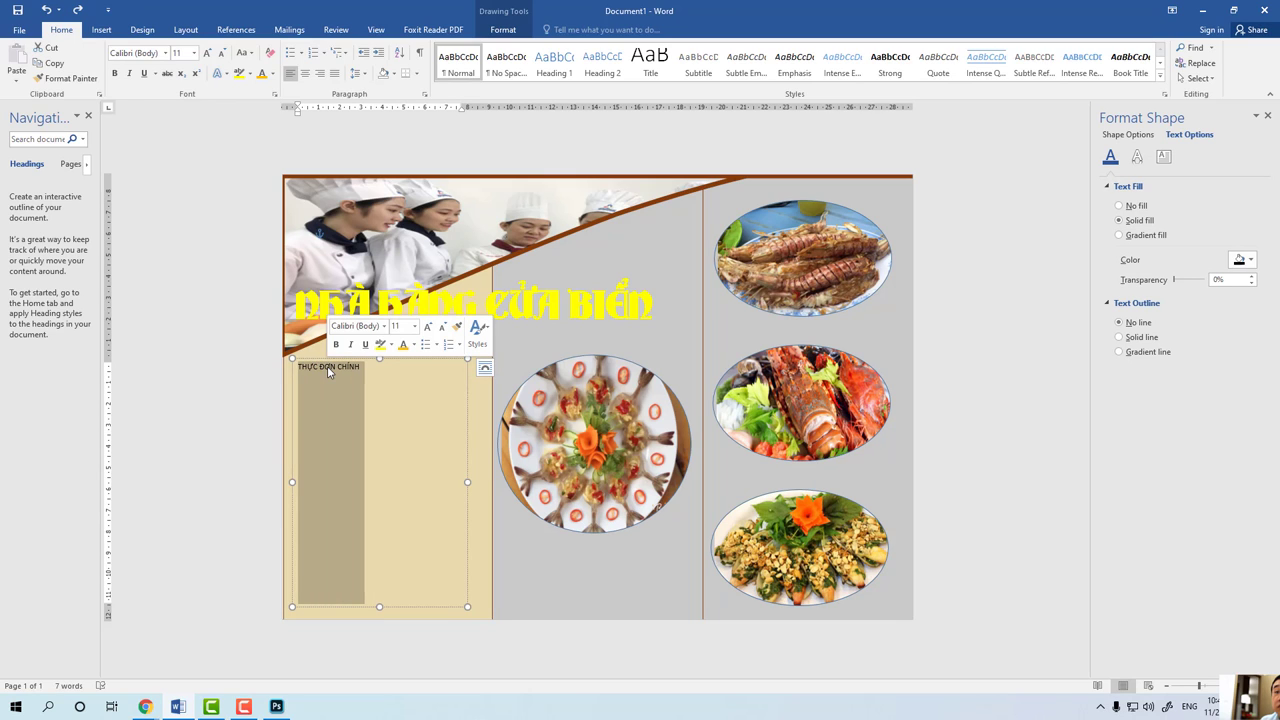
left_click(273, 77)
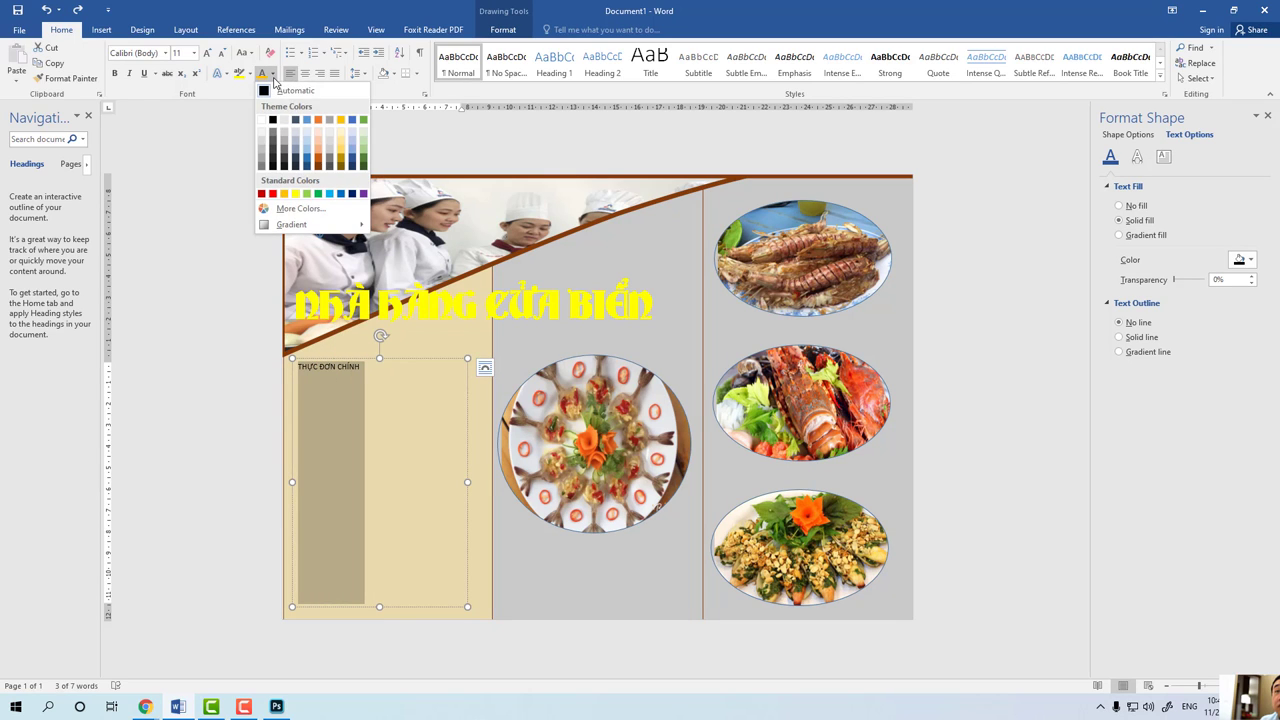
left_click(284, 194)
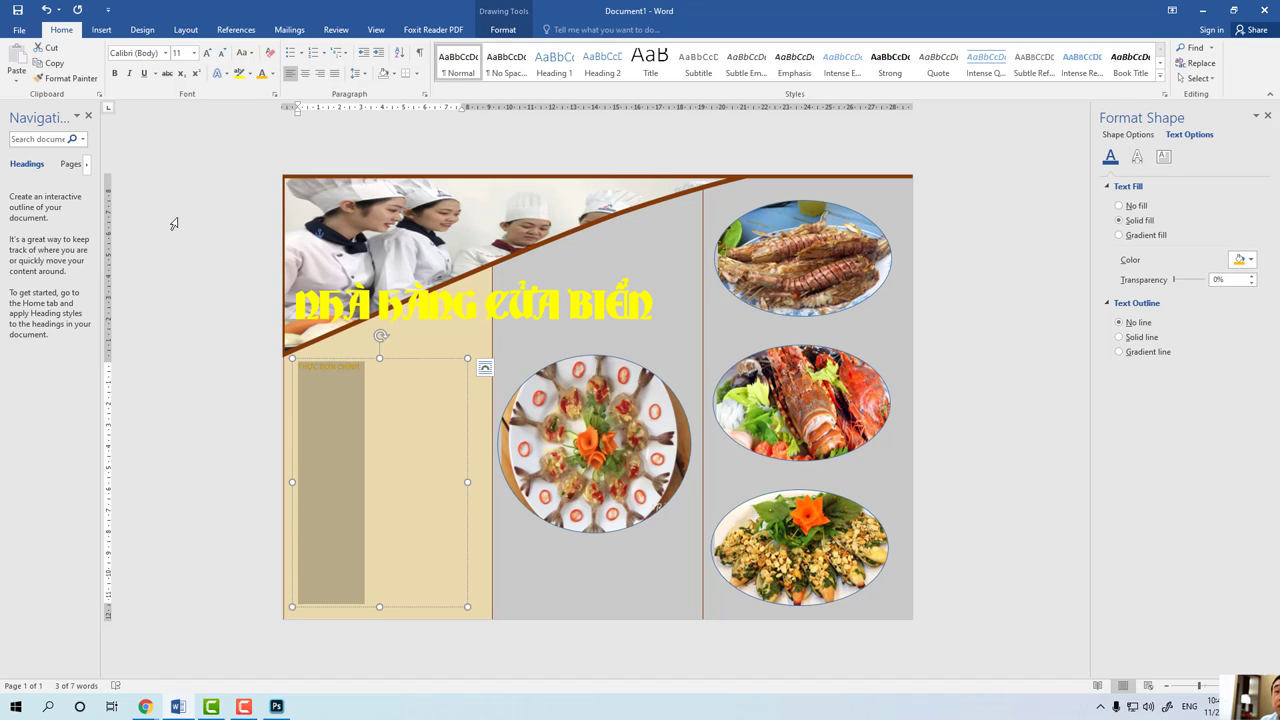
triple_click(171, 225)
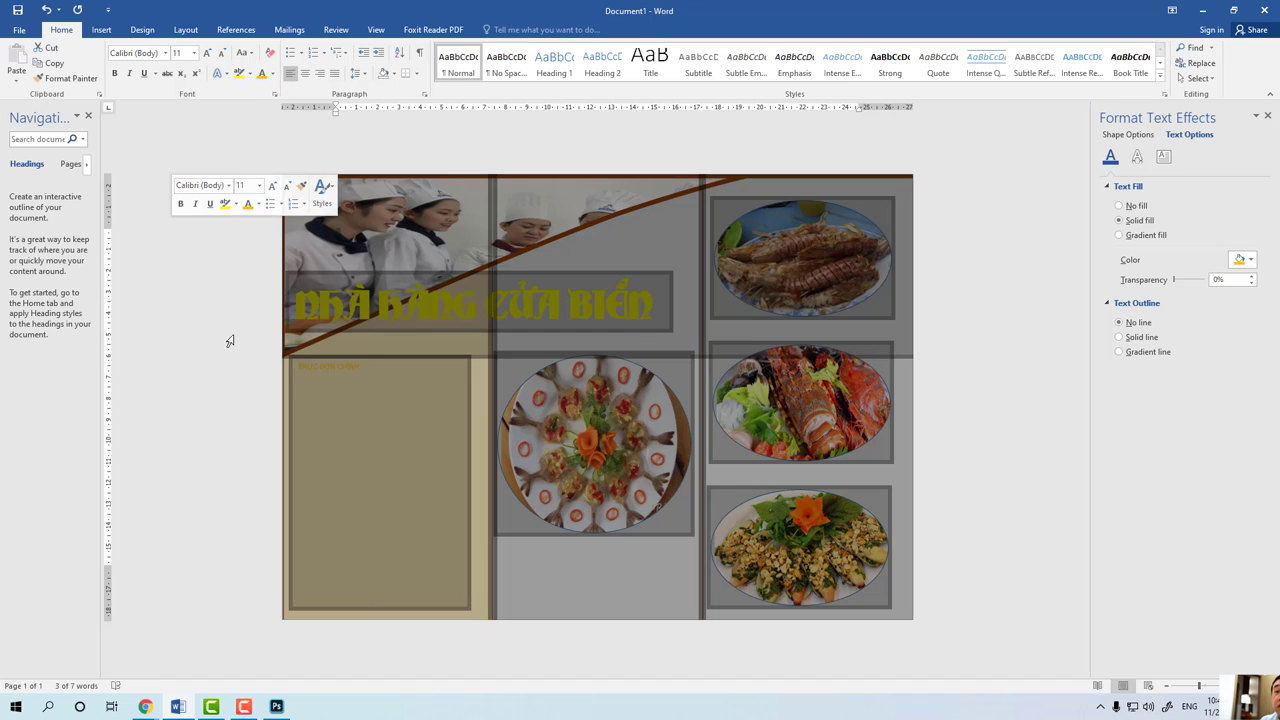
left_click(904, 401)
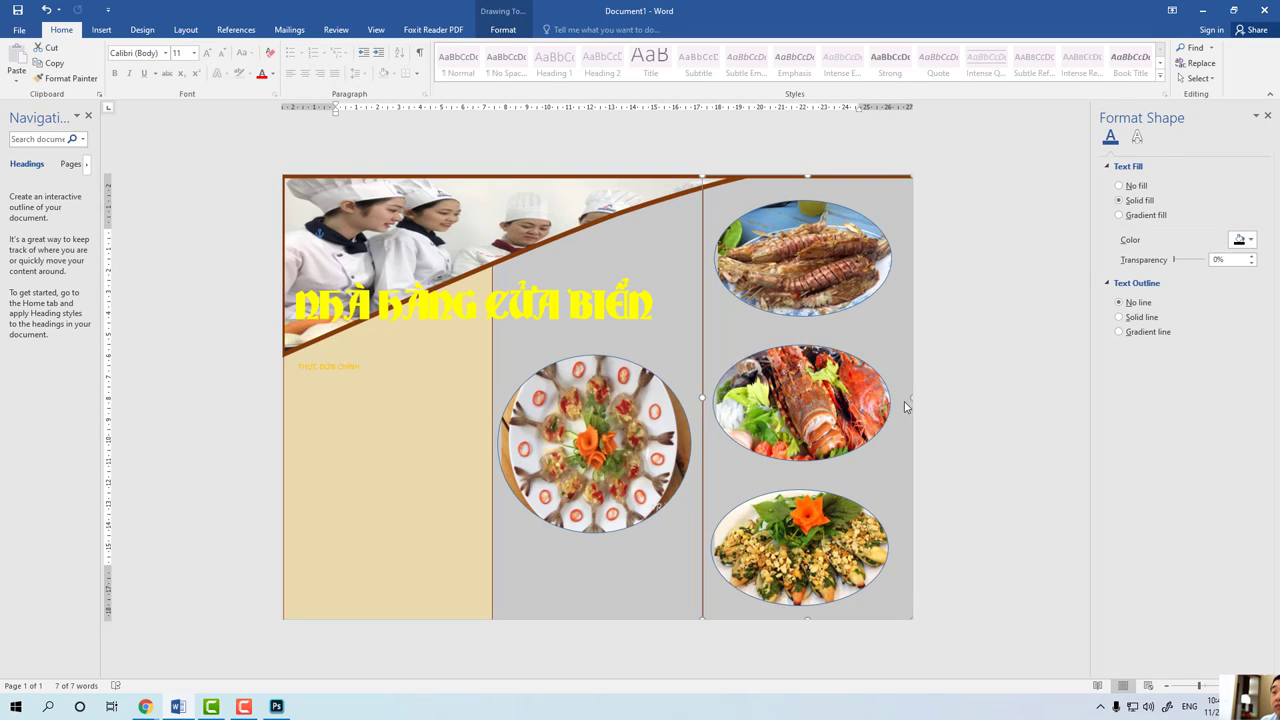
left_click(336, 366)
triple_click(336, 366)
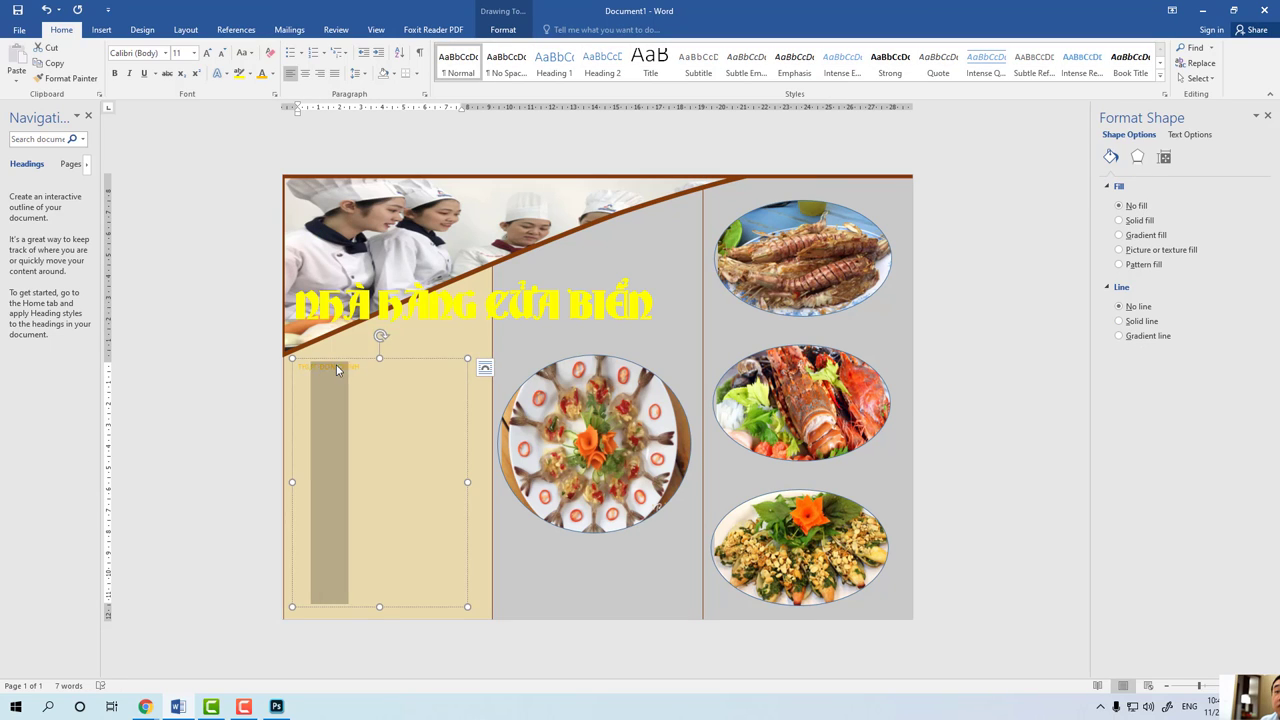
Recolour the THỰC ĐƠN CHÍNH heading light gold.
left_click(274, 78)
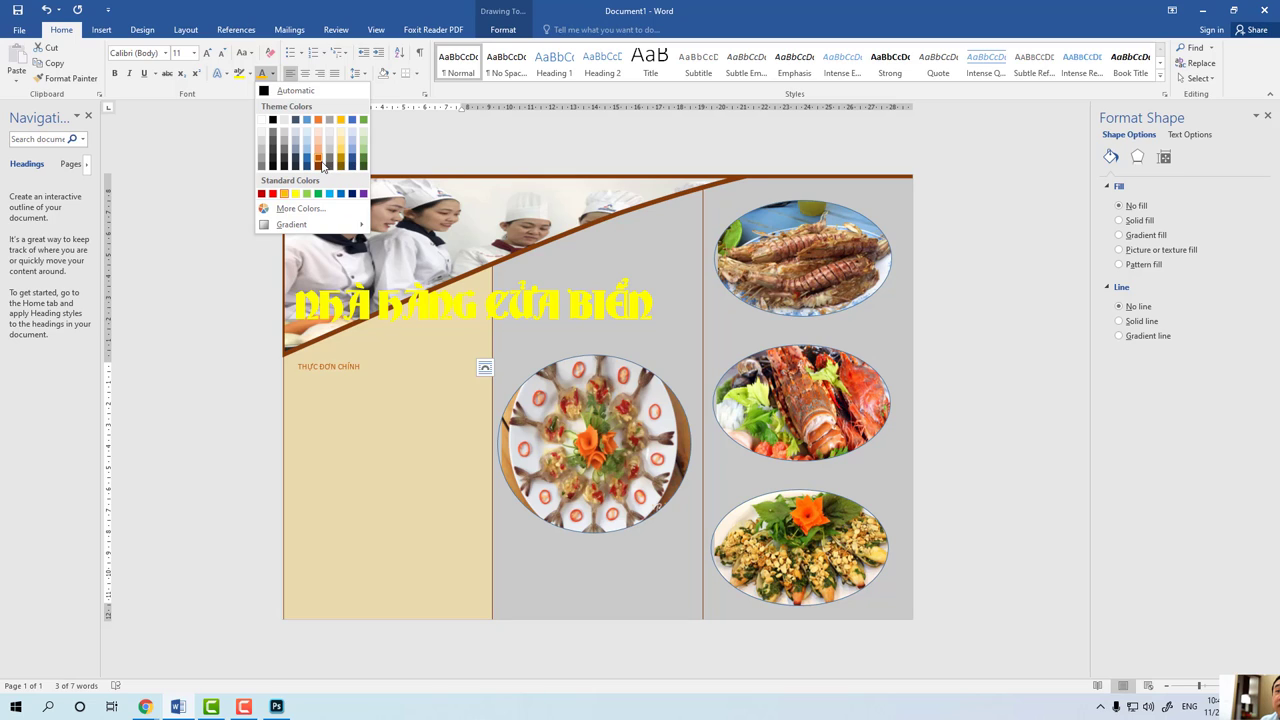
left_click(343, 158)
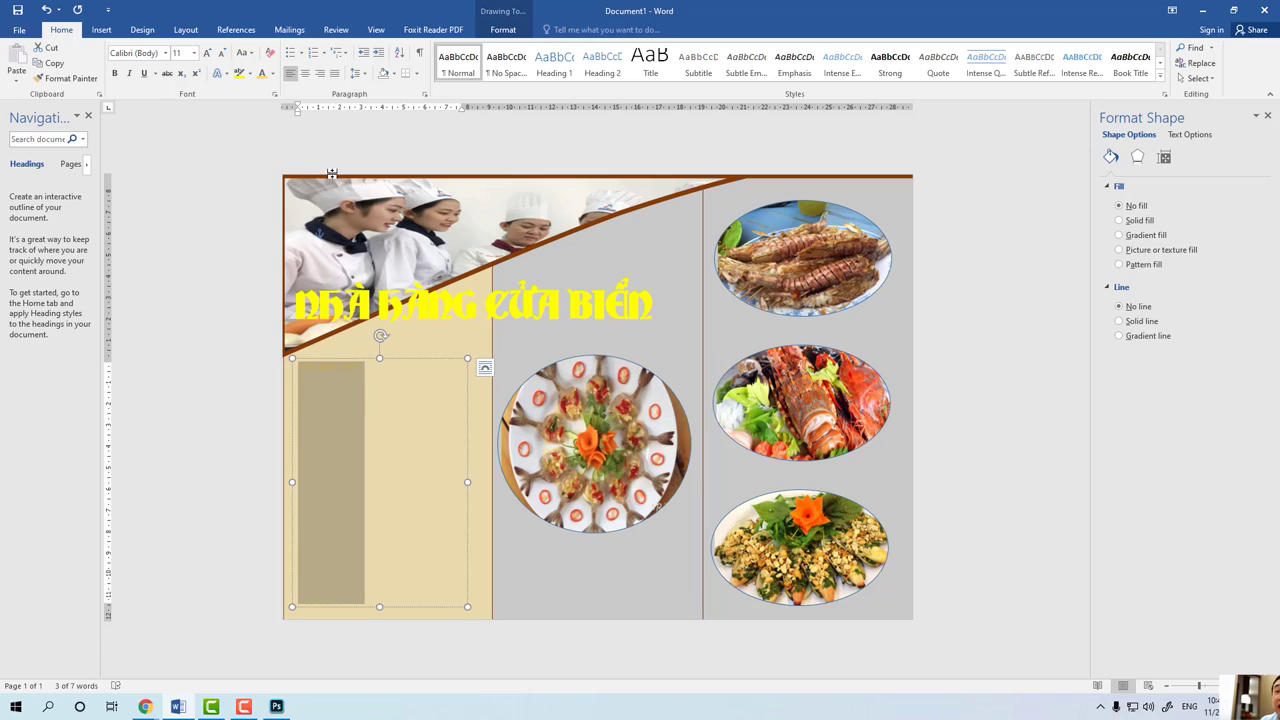
left_click(351, 384)
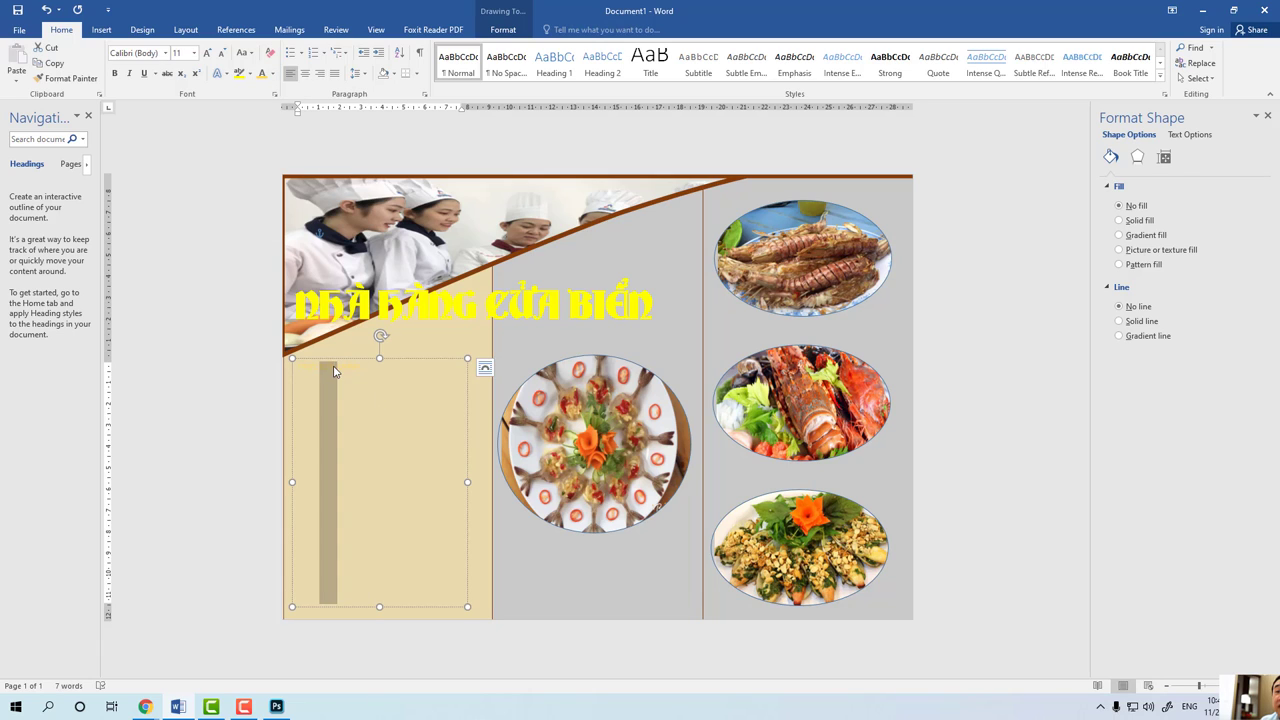
left_click_drag(337, 364, 366, 600)
Change the beige left column background's fill to pale grey.
left_click(481, 454)
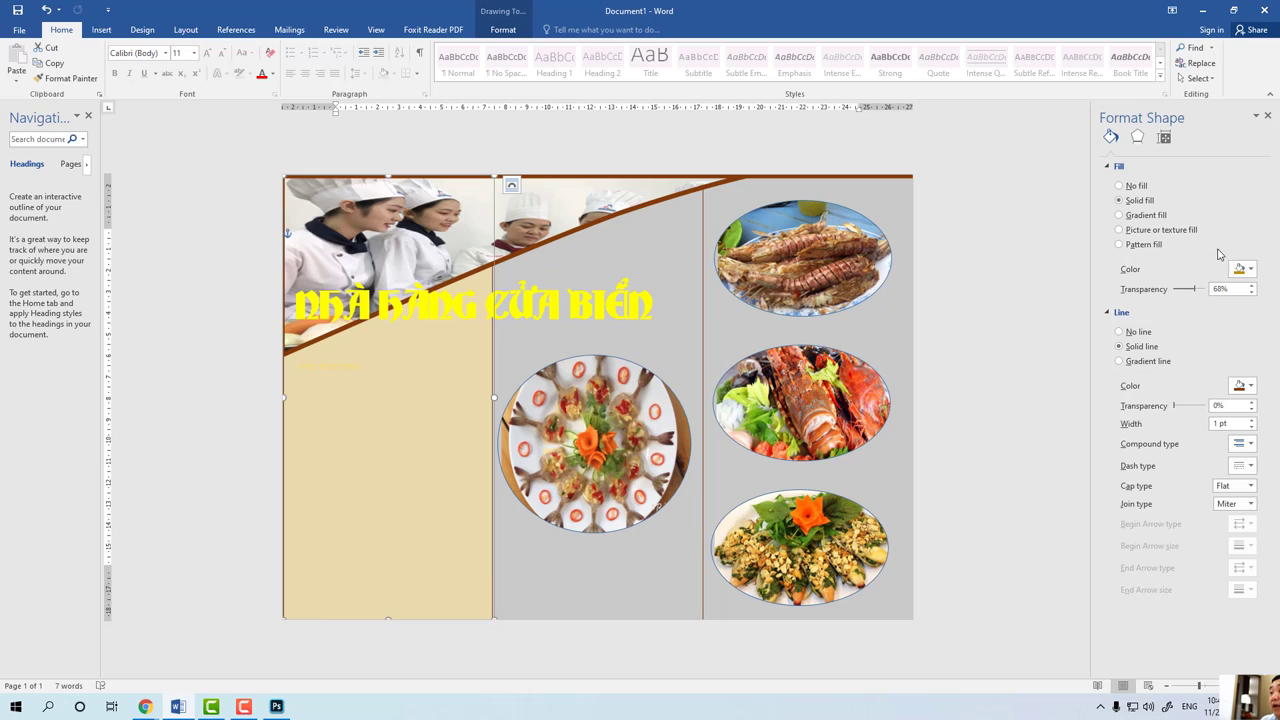
left_click(1250, 269)
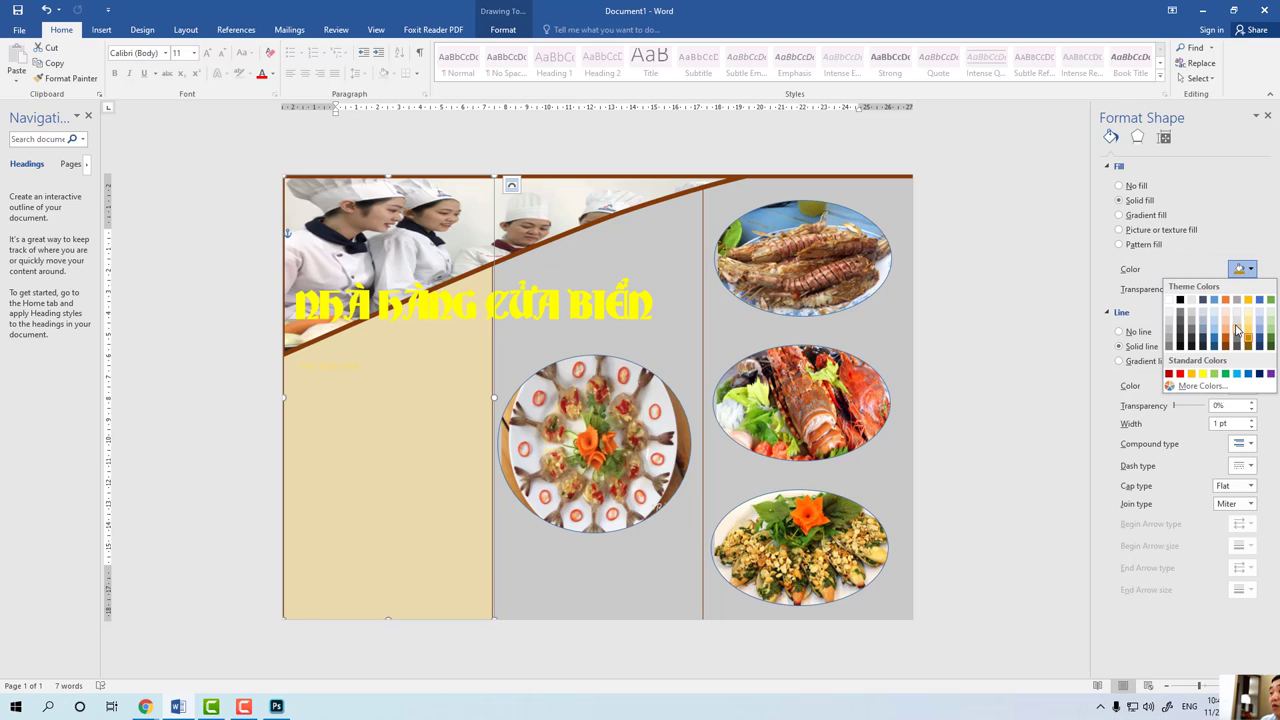
left_click(1237, 330)
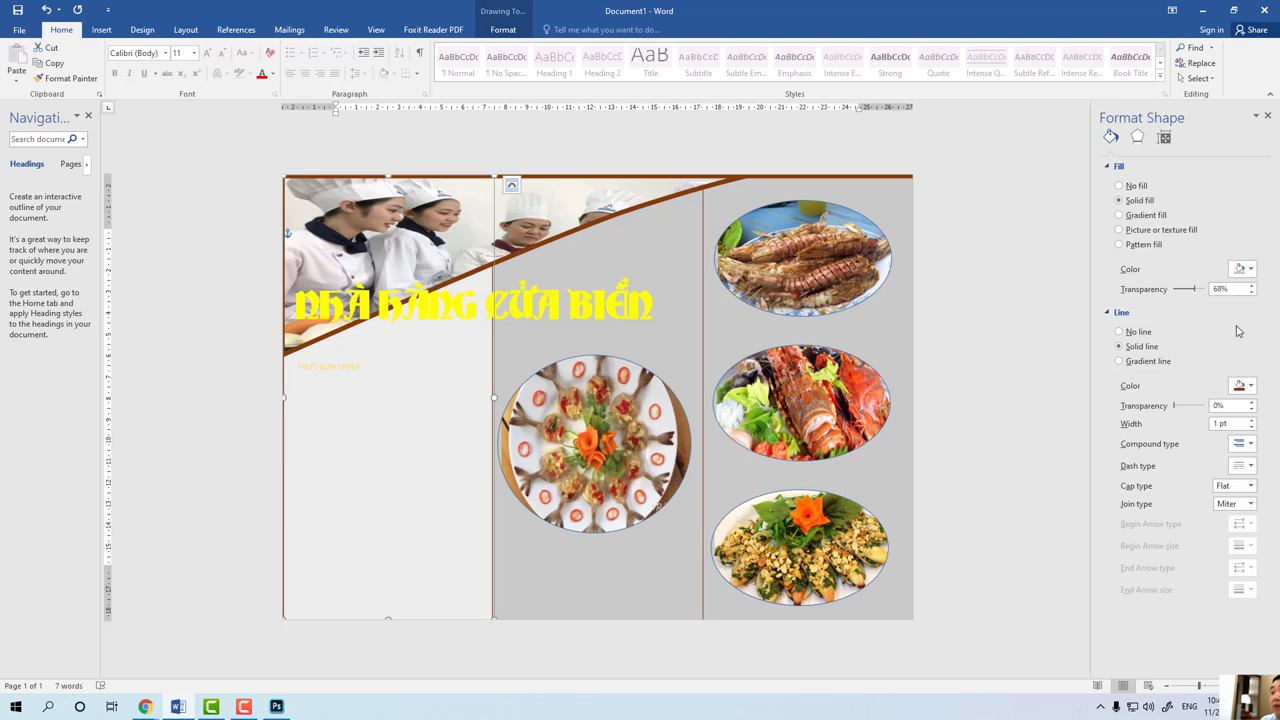
left_click(1250, 269)
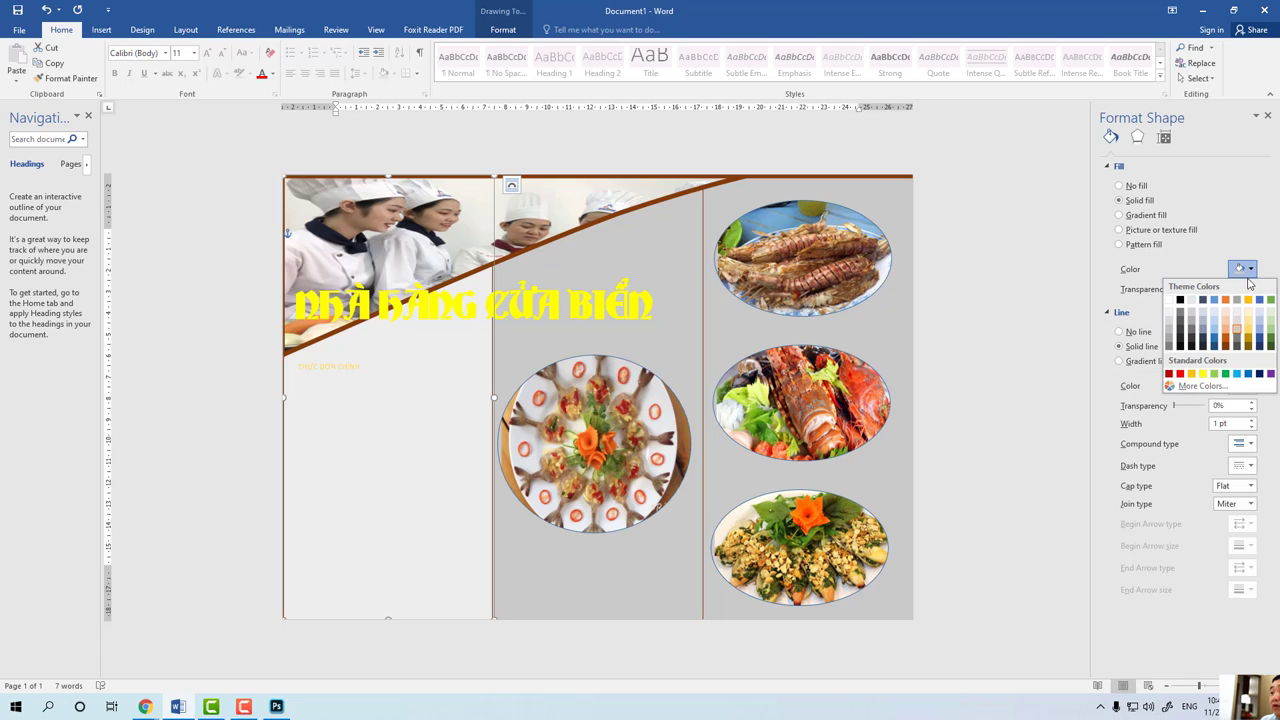
left_click(1237, 324)
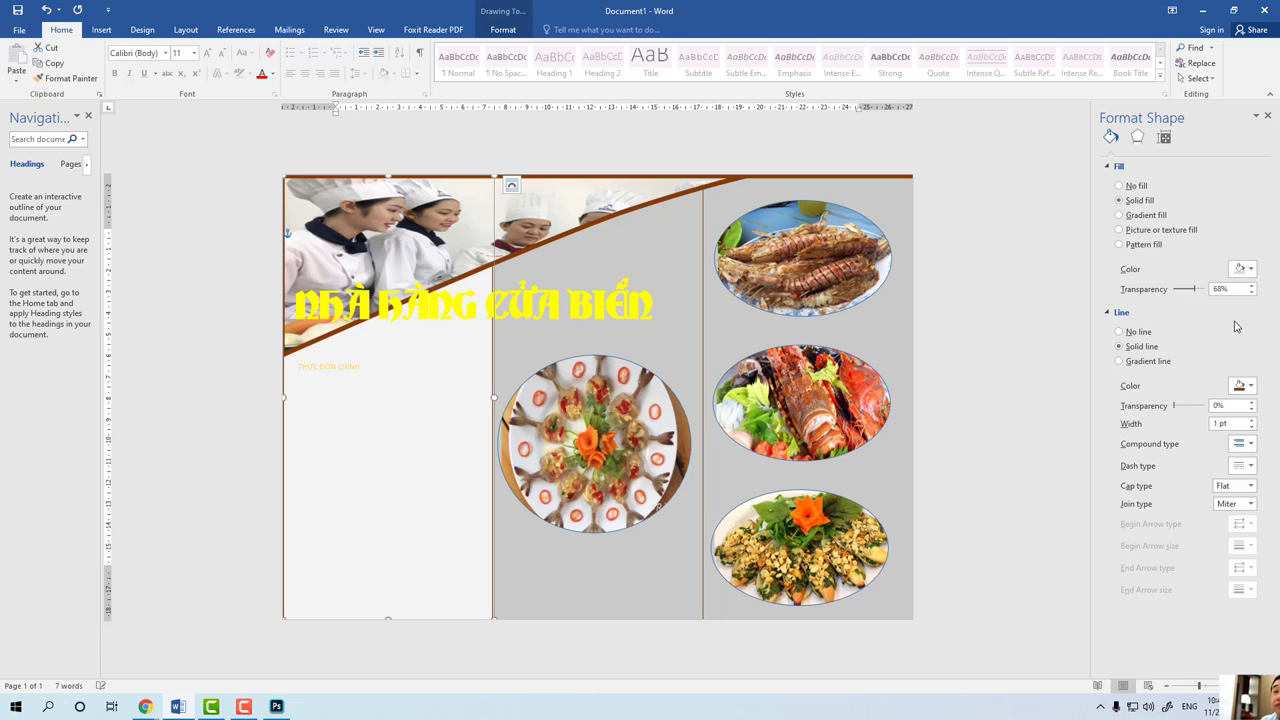
double_click(338, 368)
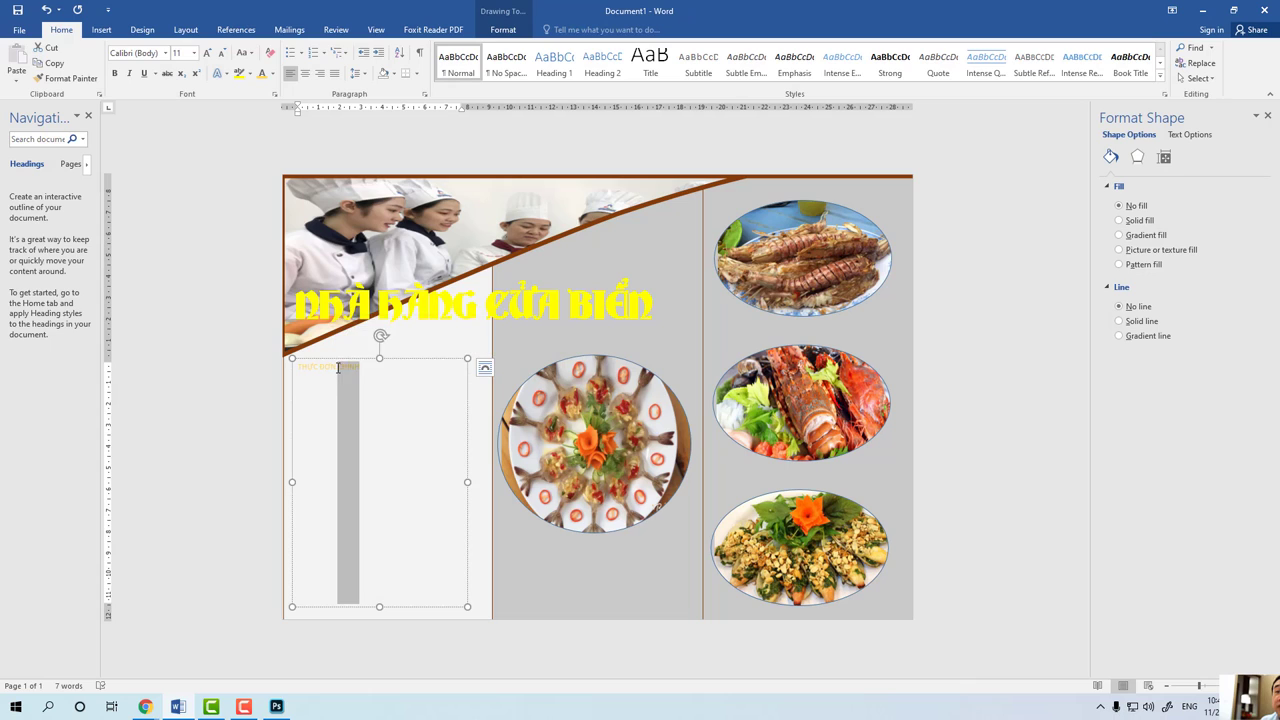
Recolour the THỰC ĐƠN CHÍNH heading blue.
left_click(272, 73)
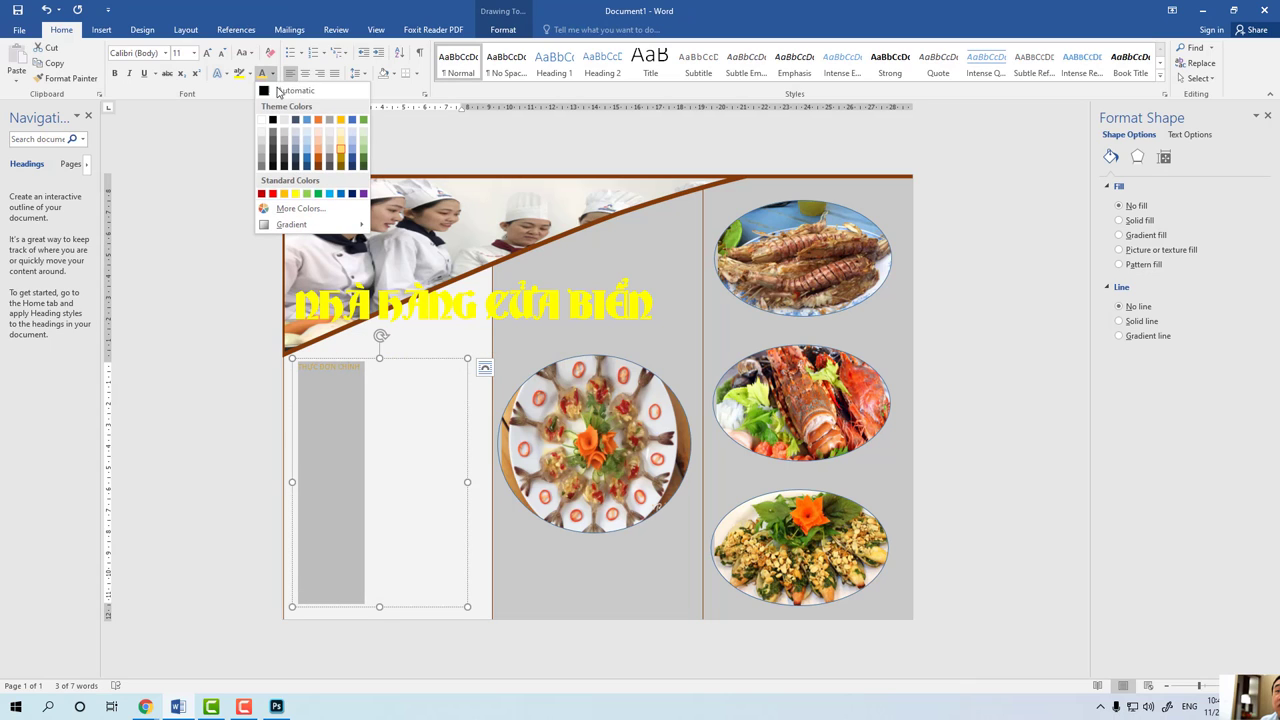
left_click(307, 160)
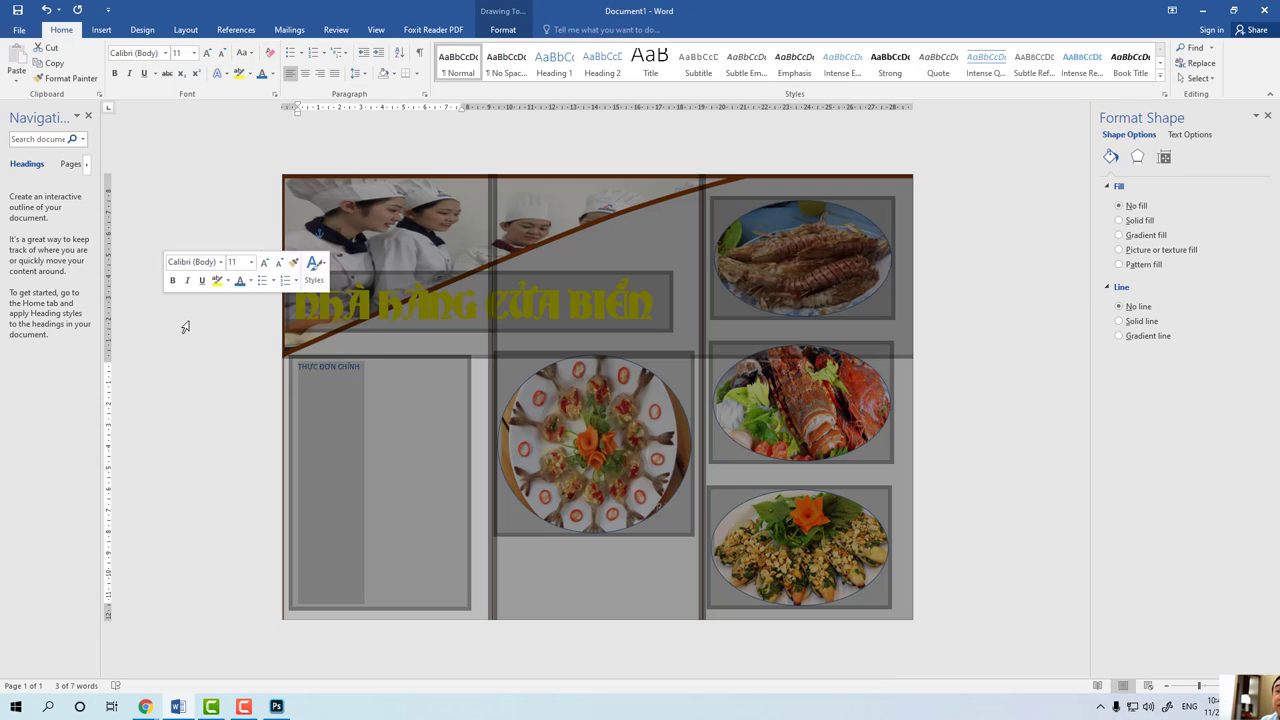
triple_click(165, 310)
left_click(374, 367)
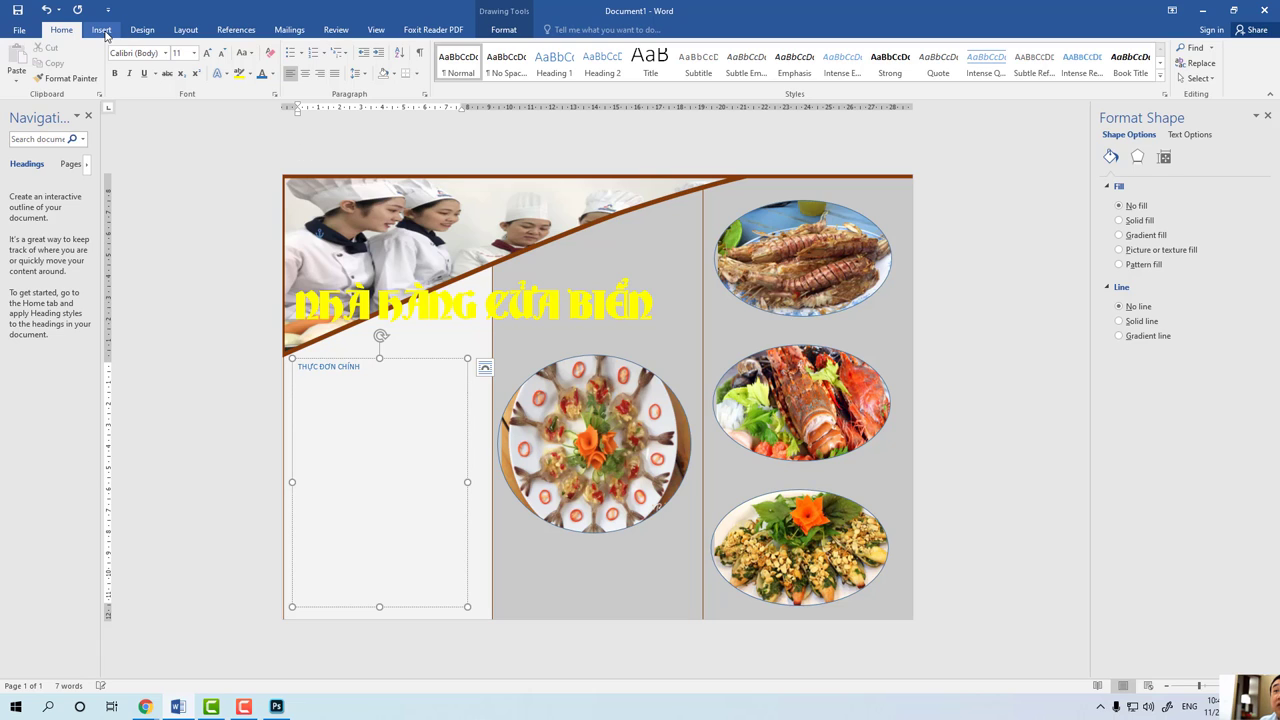
Apply arrow bullets in the text box and enter the first dish.
left_click(301, 53)
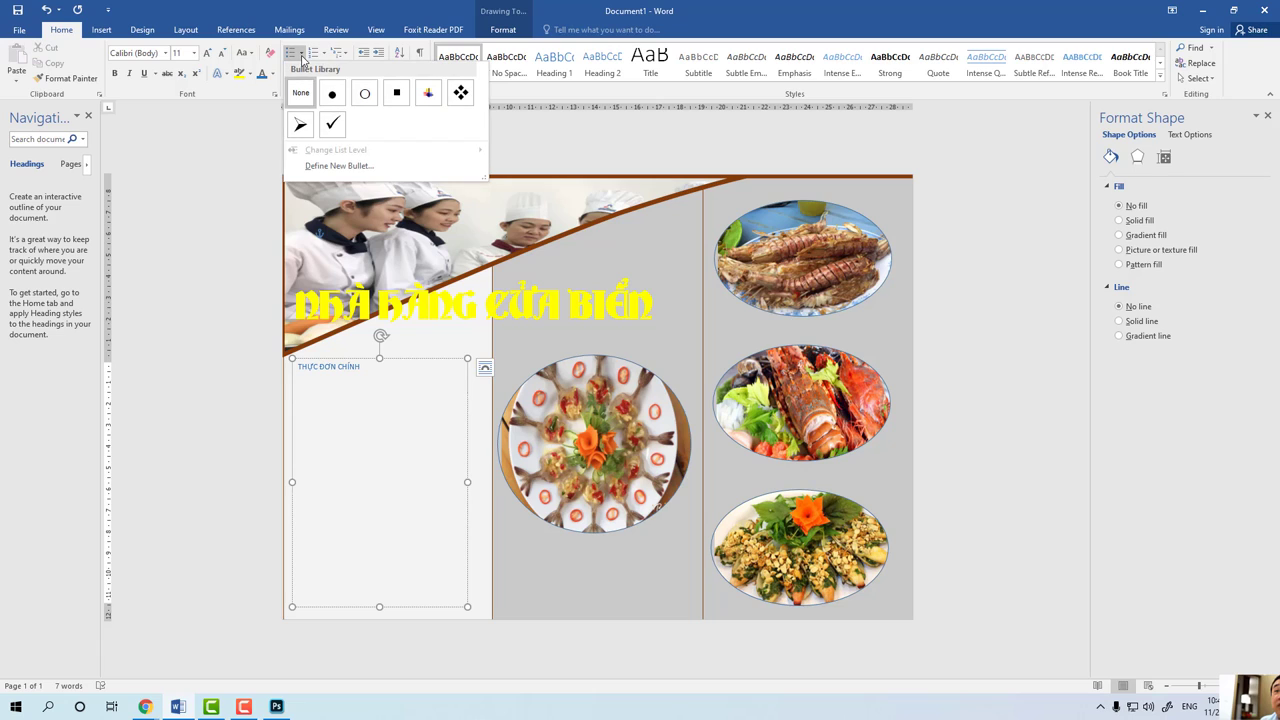
left_click(301, 123)
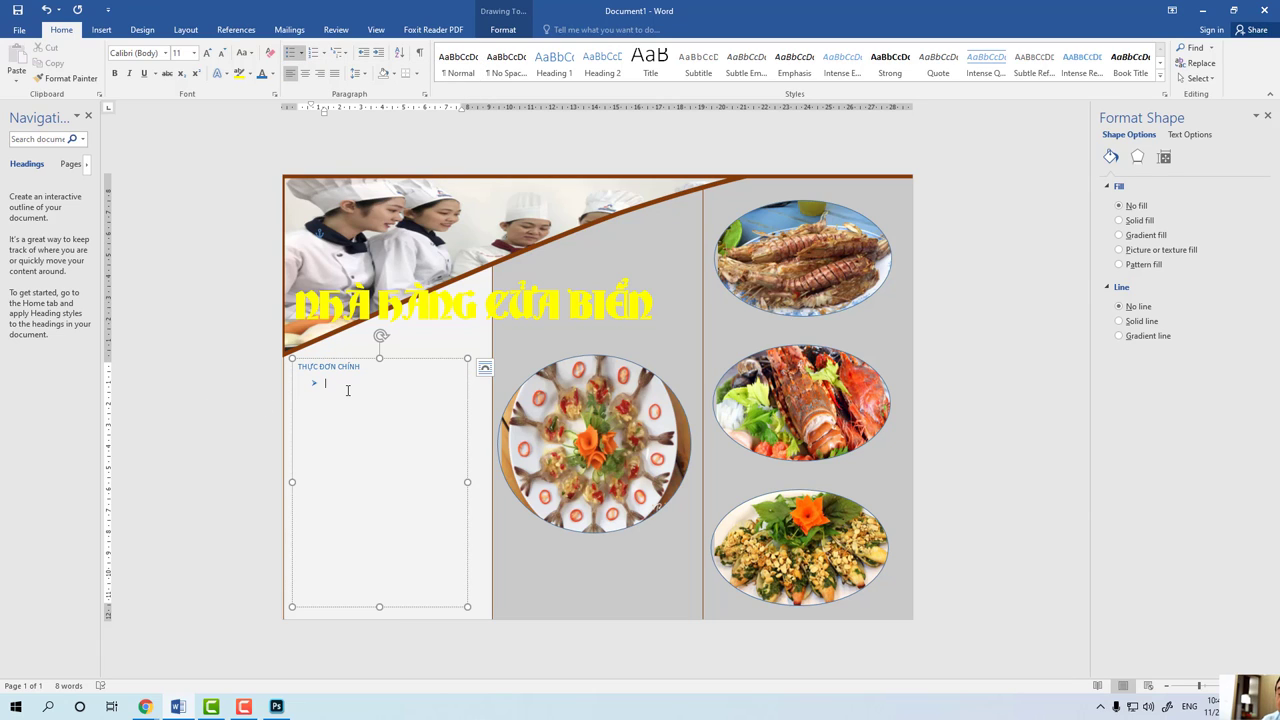
type("c")
type(" bi")
type("sp")
key("Return")
Type the remaining dishes, ending with Tôm hùm hấp chanh and Cá thu sốt, and select the list.
type("Ca")
type("m")
type("xả")
type(" ơ")
type("Bề")
type(" be")
type(" hấp")
key("Return")
type("m")
type(" h")
type("mf")
type("nh")
type("Ca")
type(" t")
type("hu")
type("ố")
type(" c")
key("BackSpace")
key("BackSpace")
left_click_drag(325, 382, 360, 600)
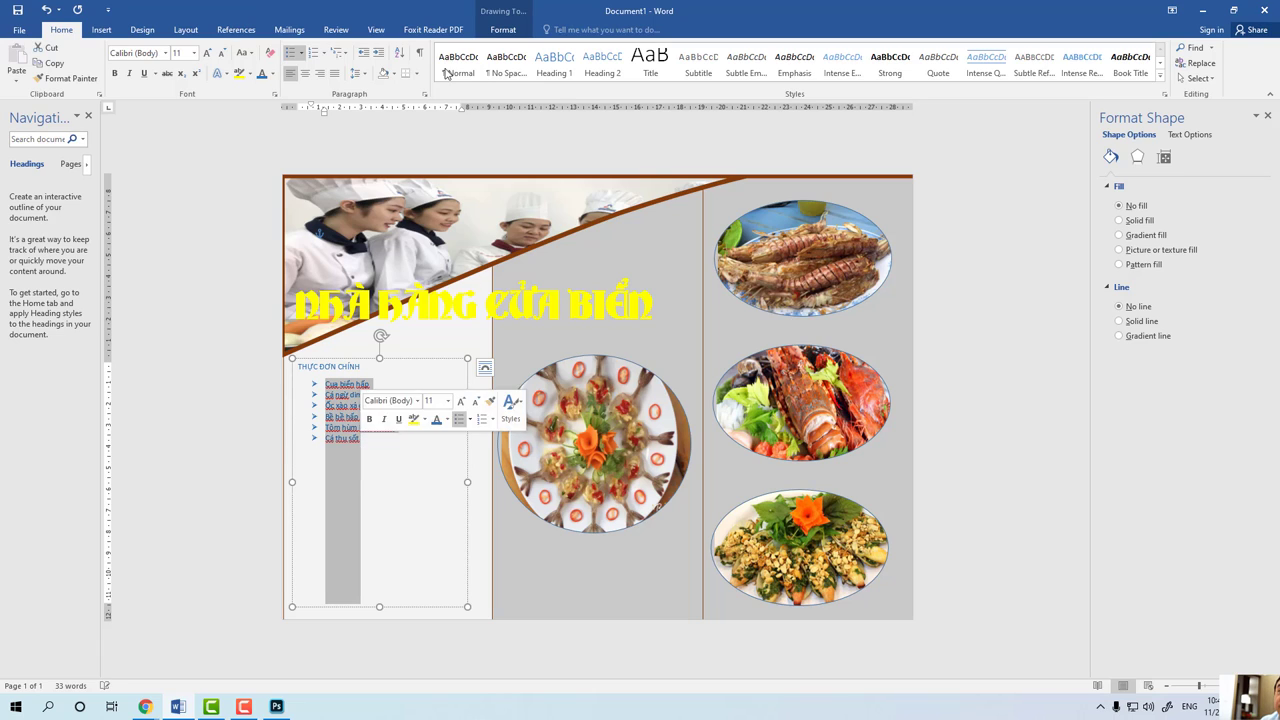
Give the dish list 3.0 line spacing and shift its indent left.
left_click(360, 77)
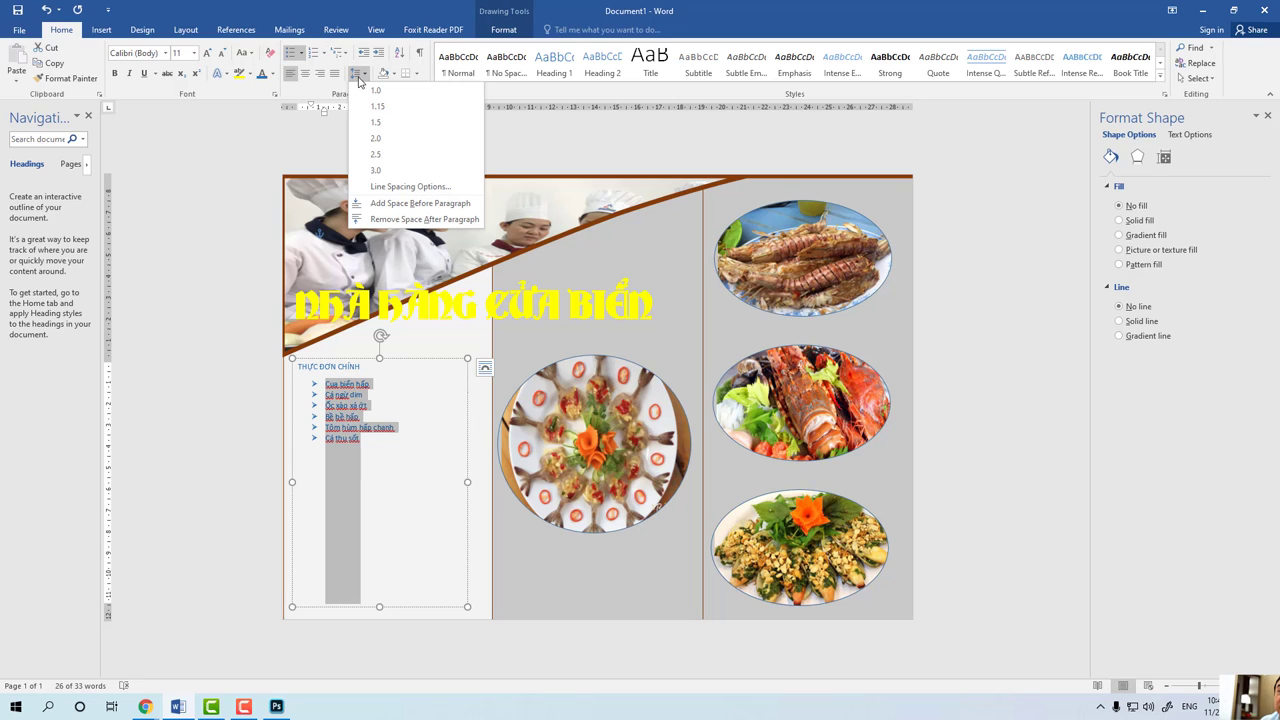
left_click(377, 172)
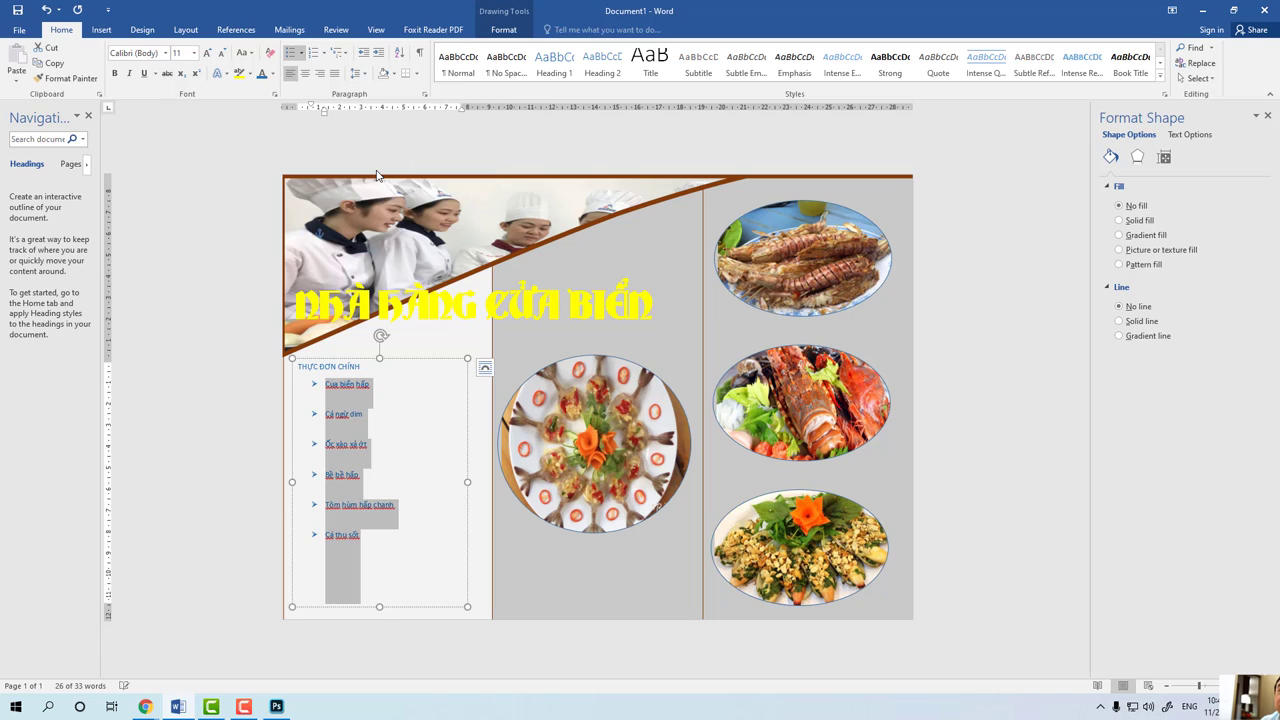
key("Left")
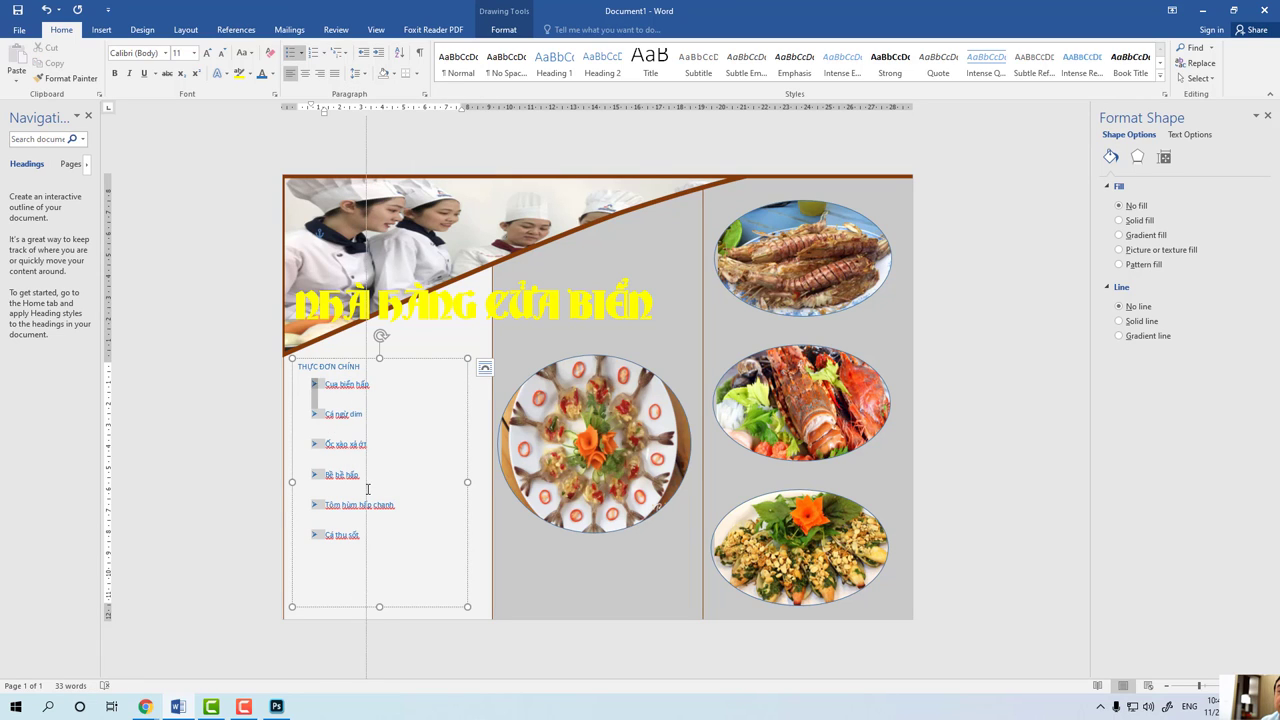
left_click_drag(288, 466, 287, 466)
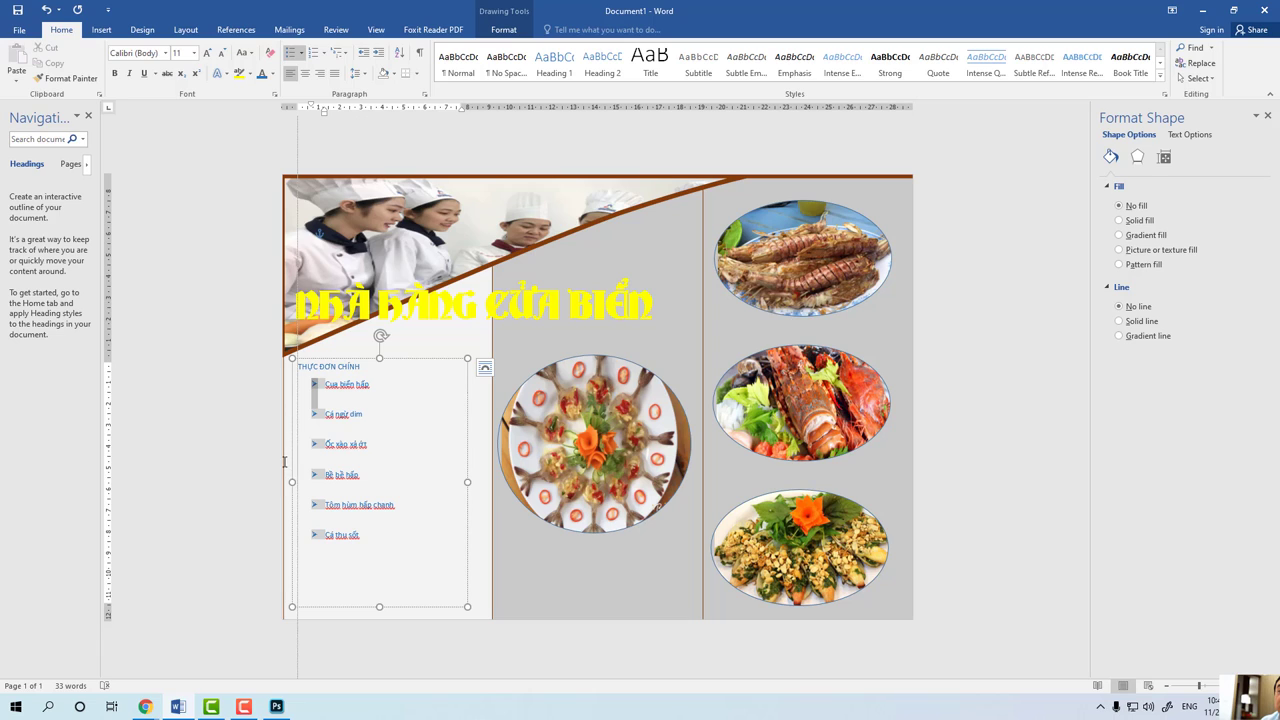
left_click(343, 473)
Enlarge the menu text to 16 pt and open the document's File Info page.
left_click(484, 367)
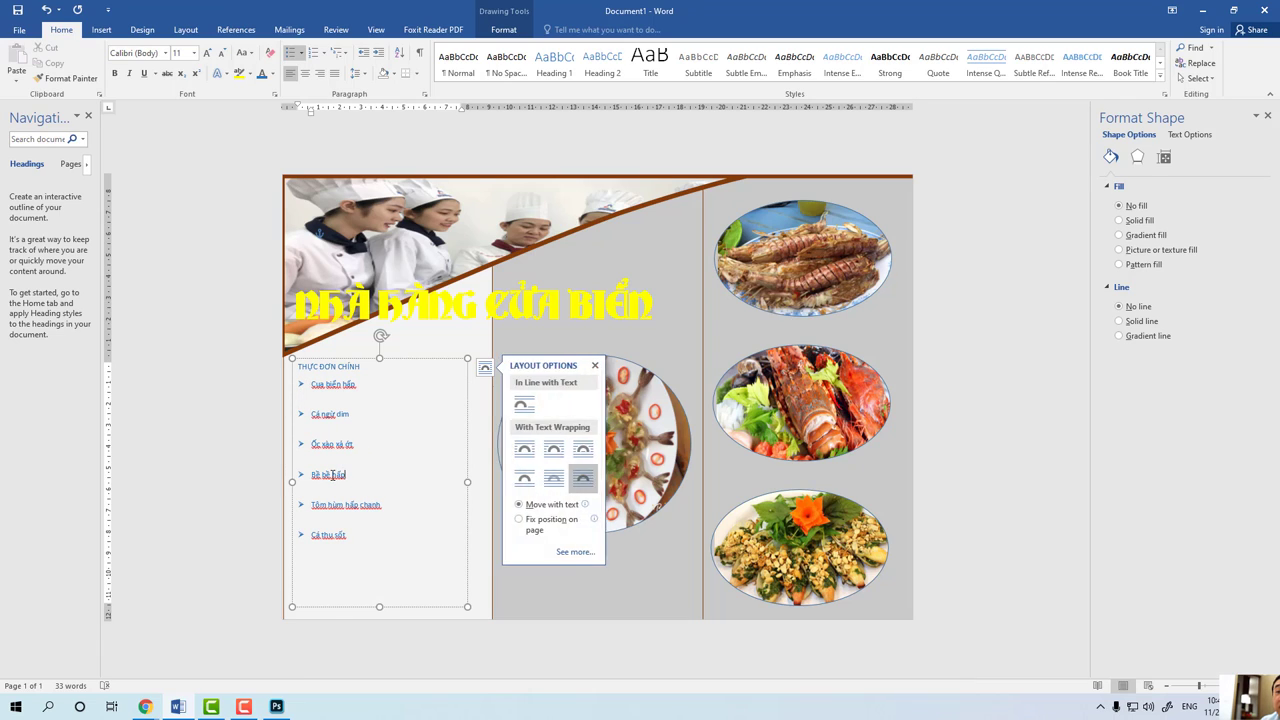
key("ctrl+a")
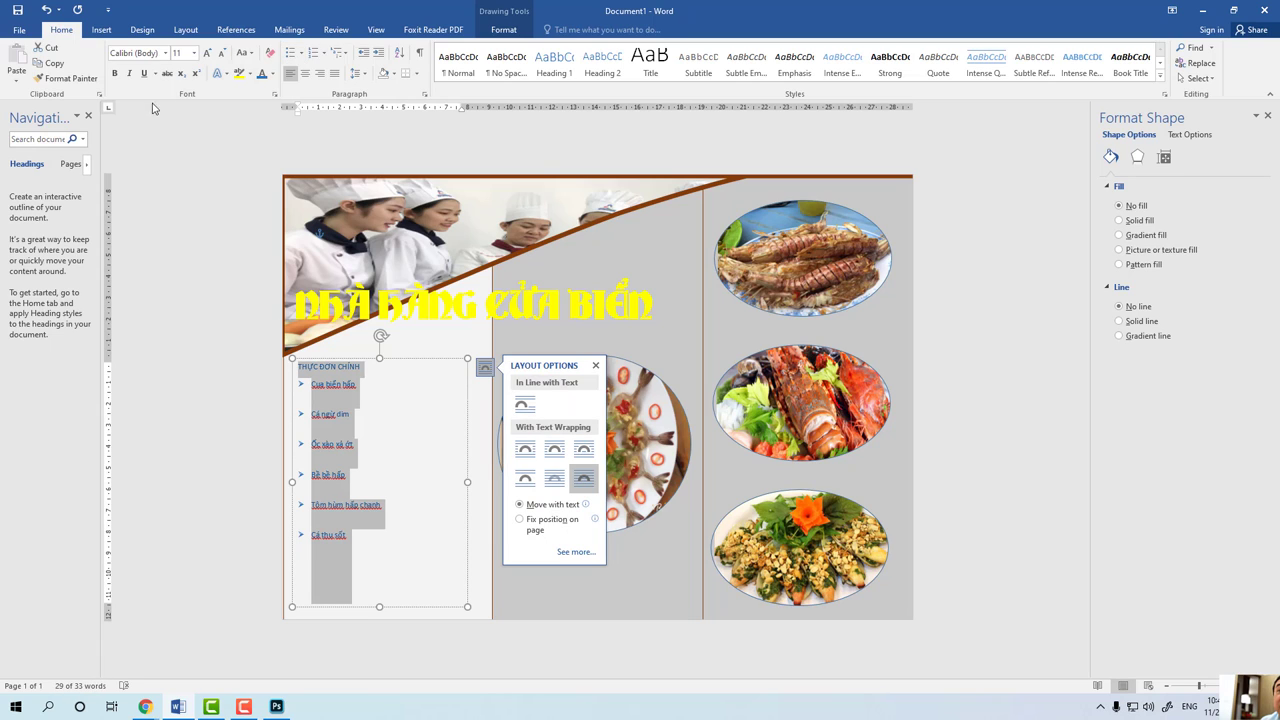
left_click(195, 55)
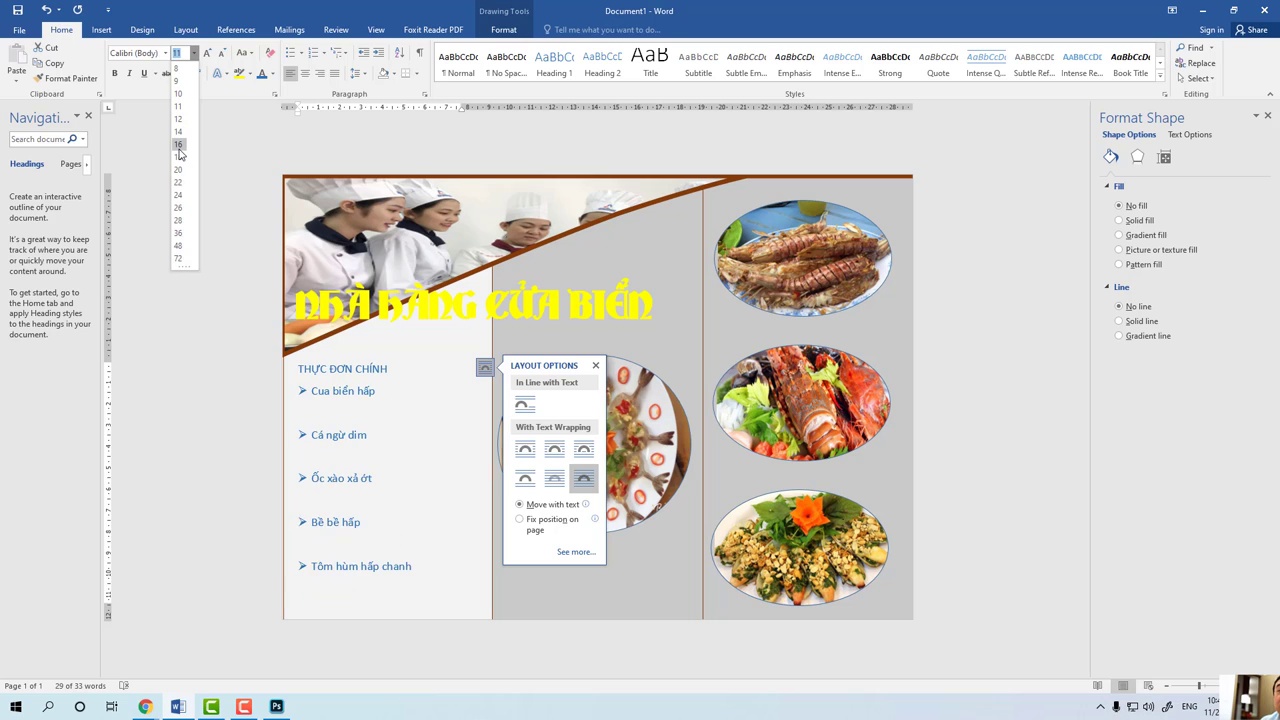
key("Escape")
key("ctrl+a")
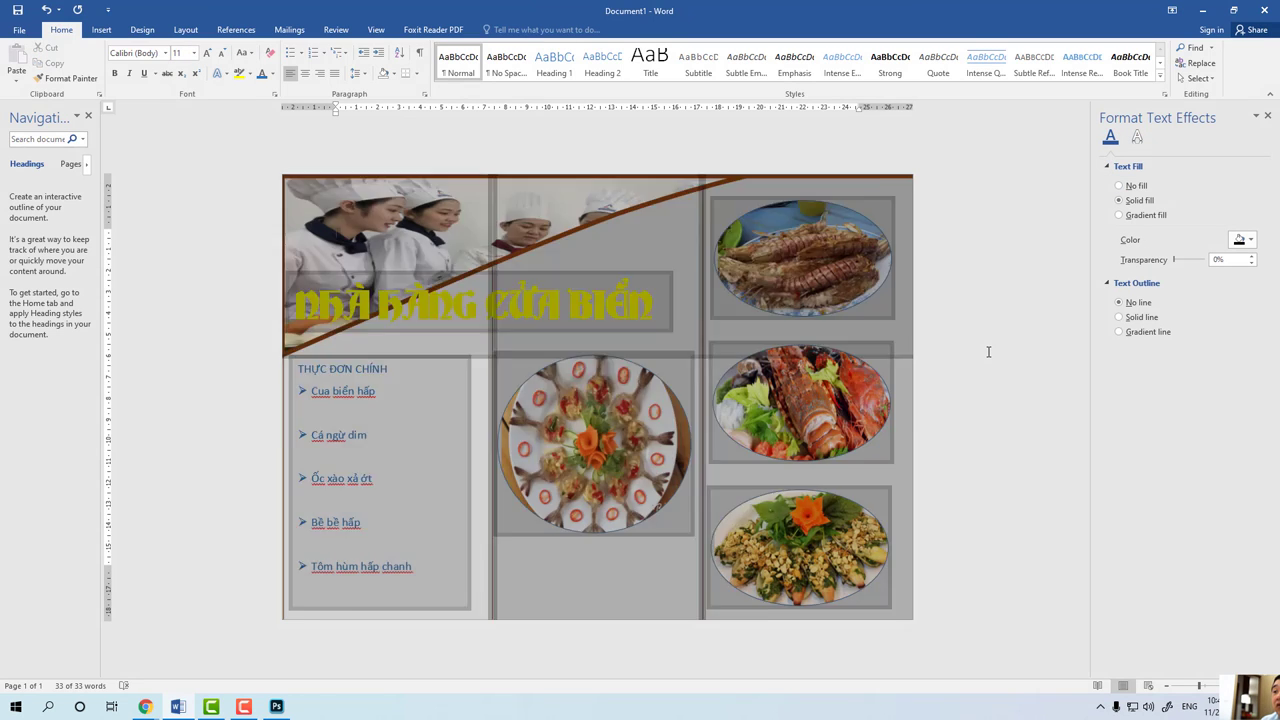
left_click(988, 352)
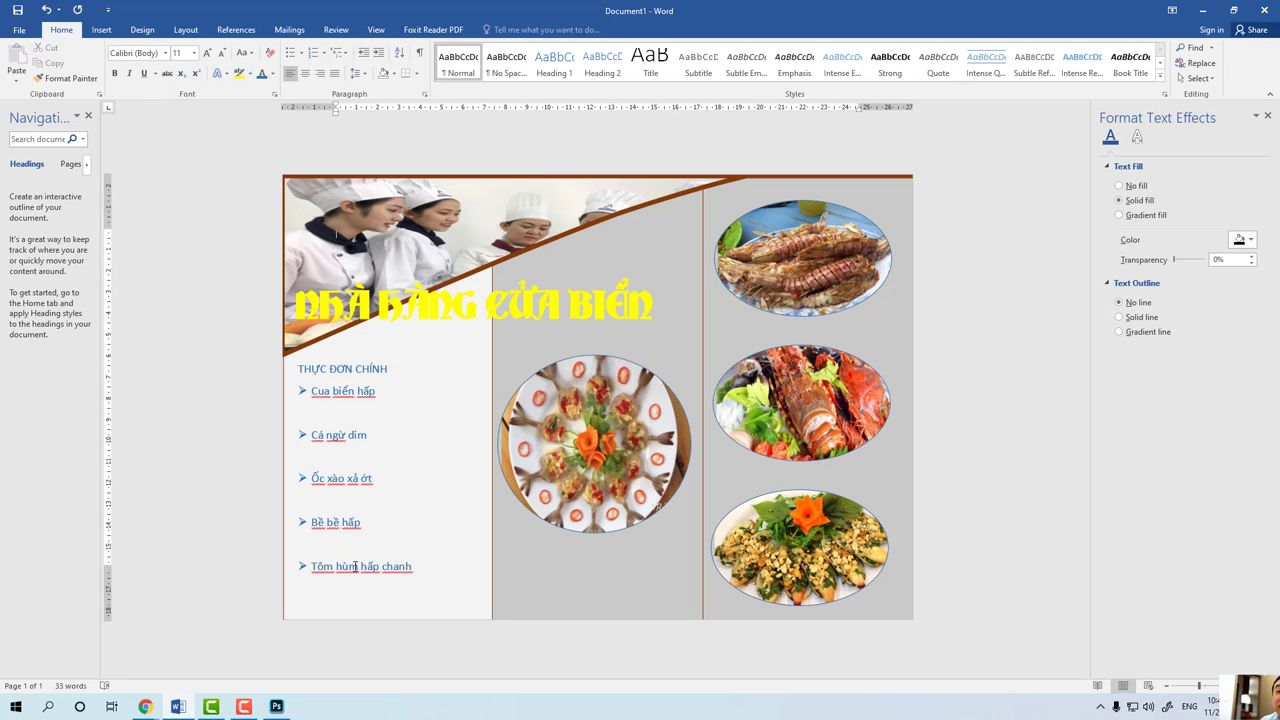
left_click(19, 30)
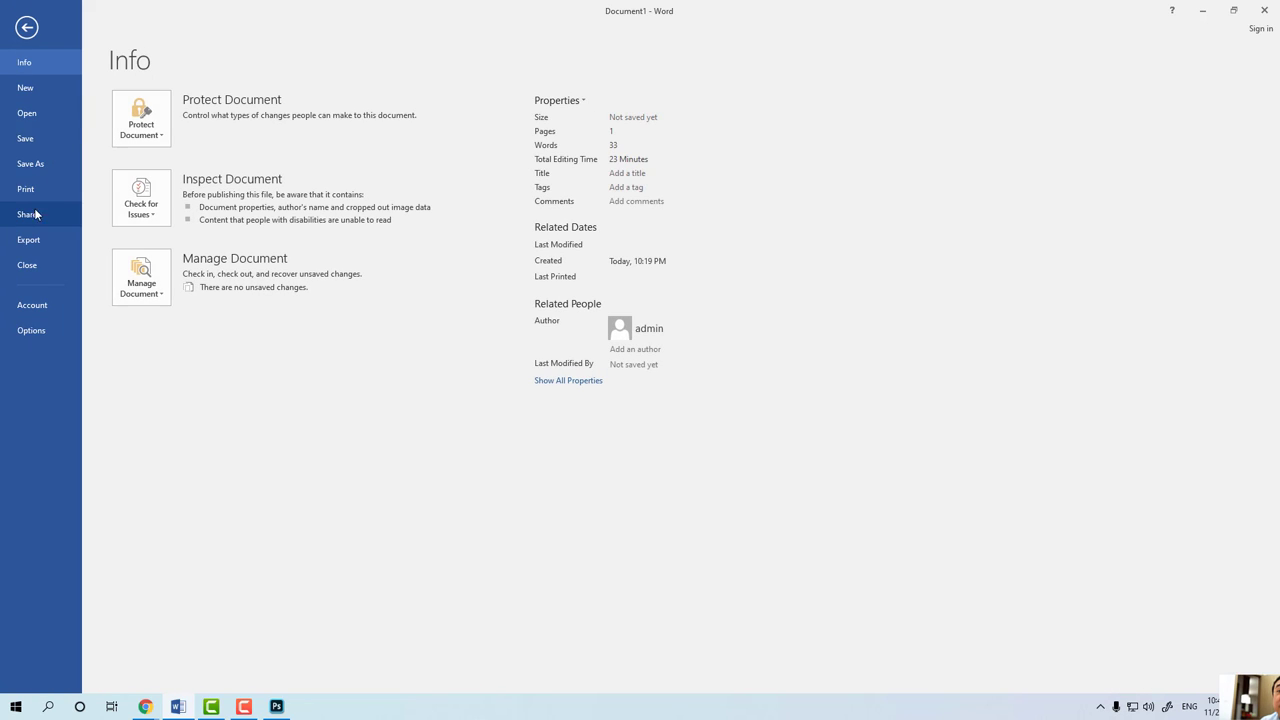
Turn off 'Check spelling as you type' and 'Check grammar with spelling' in Proofing options.
left_click(31, 330)
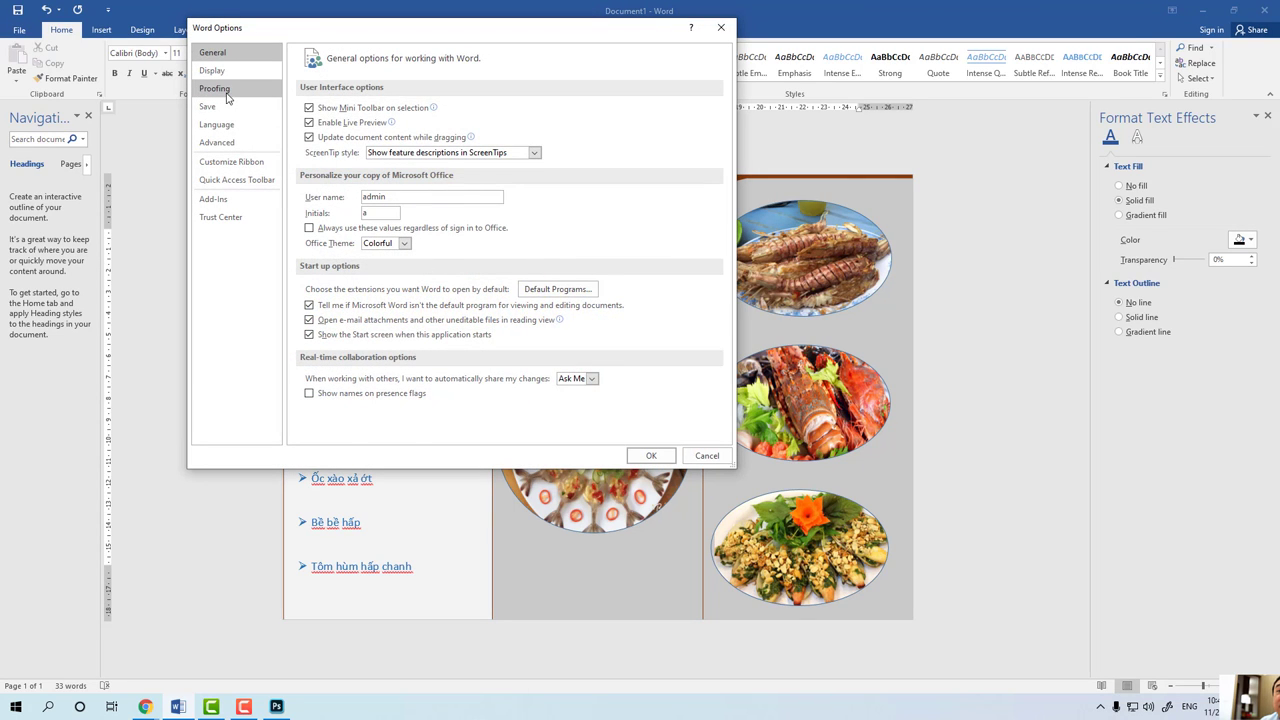
left_click(214, 89)
left_click(309, 322)
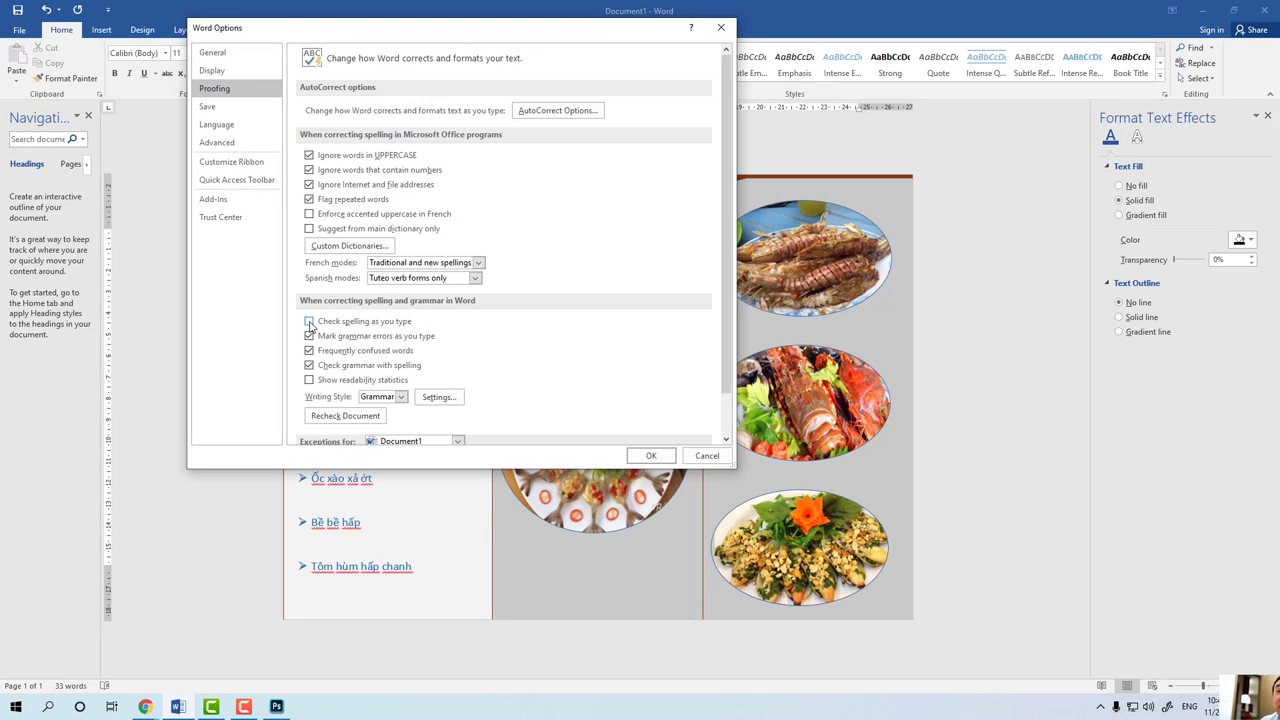
left_click(309, 365)
left_click(648, 456)
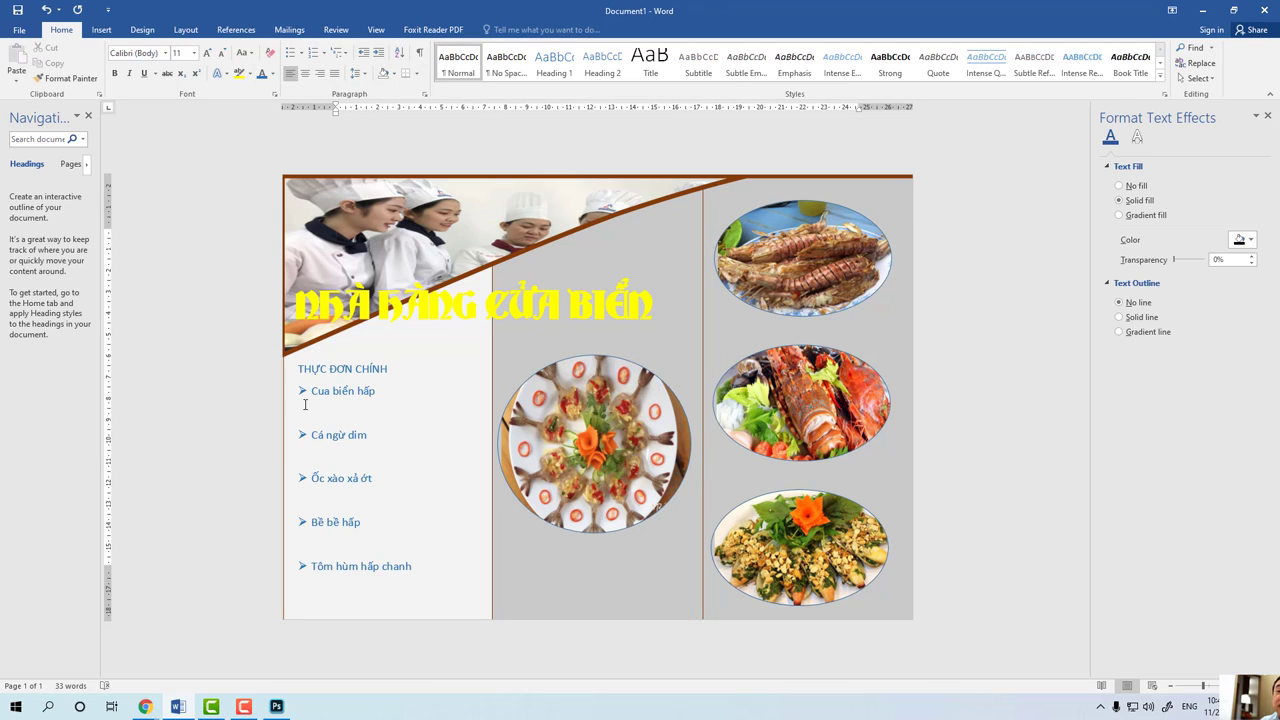
Set the THỰC ĐƠN CHÍNH heading to 24 pt bold.
left_click(337, 368)
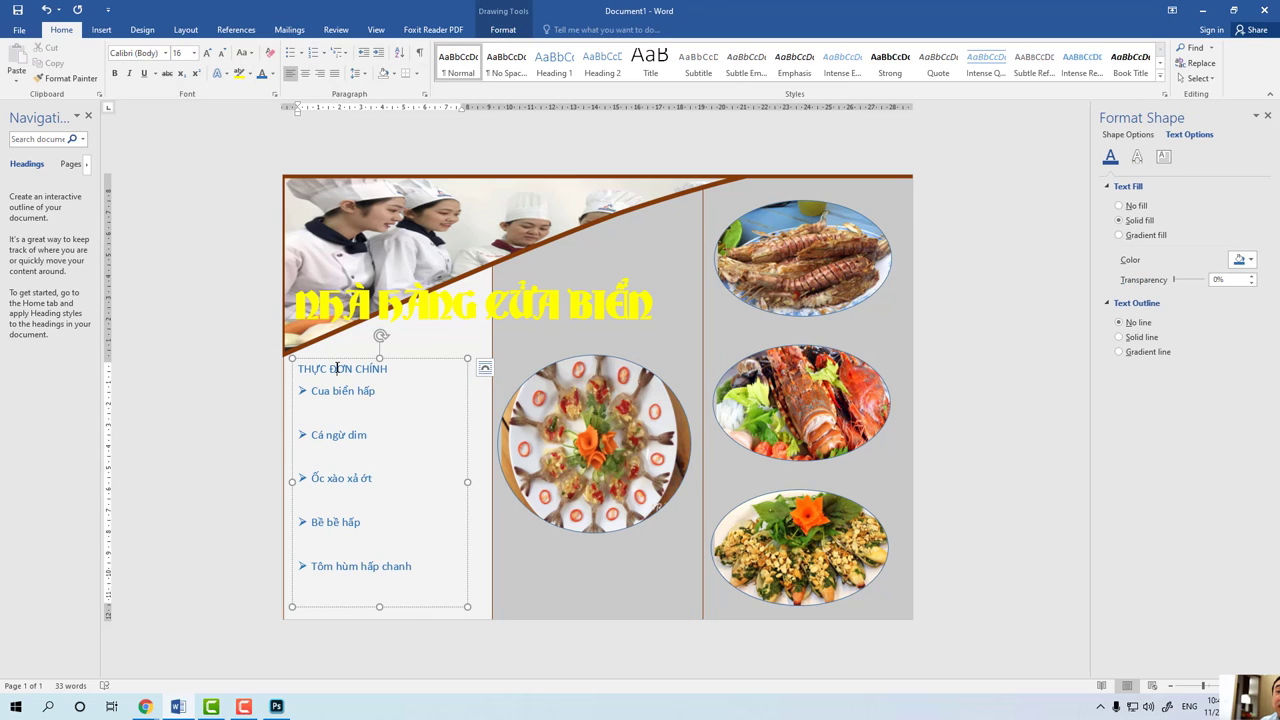
double_click(341, 368)
left_click_drag(393, 368, 297, 368)
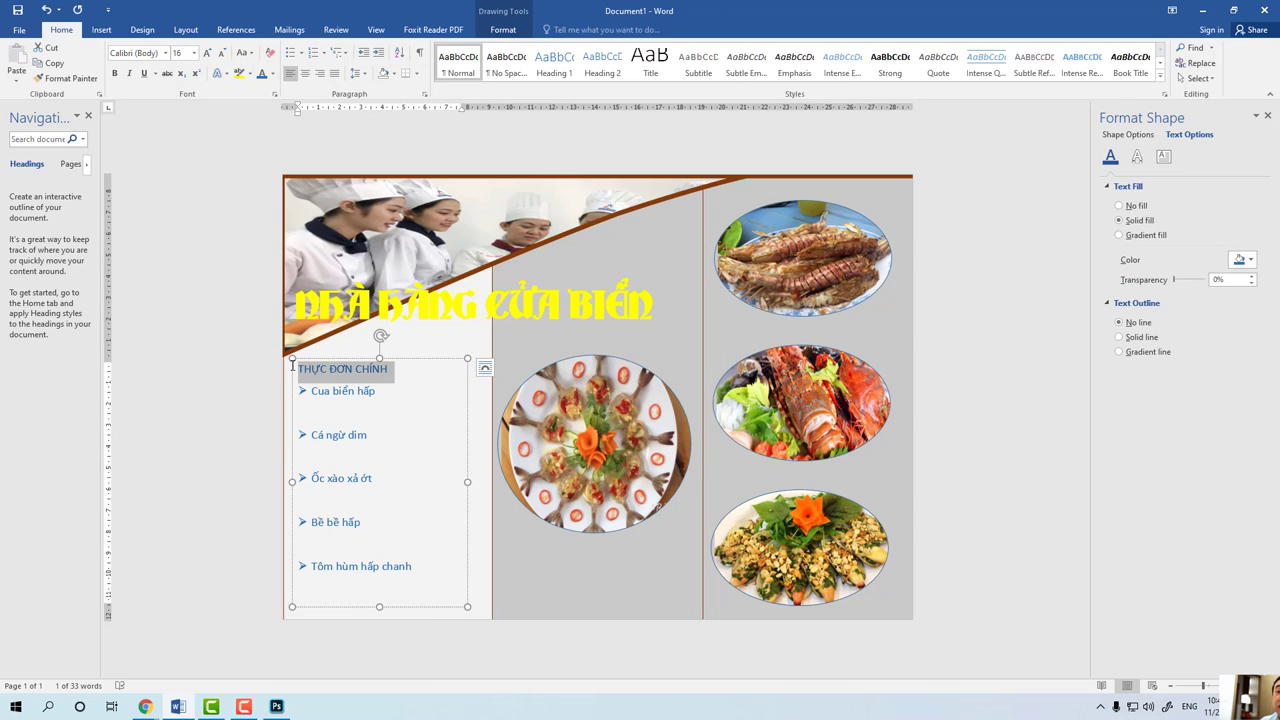
left_click(194, 54)
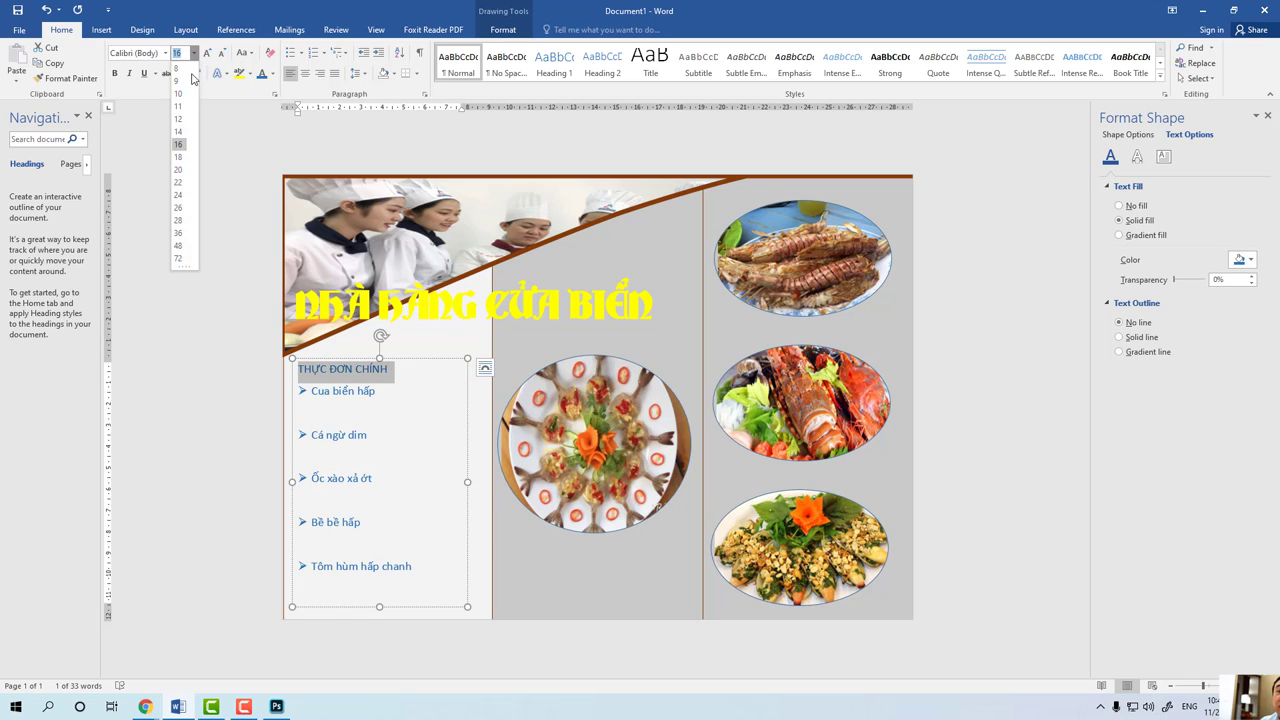
left_click(178, 196)
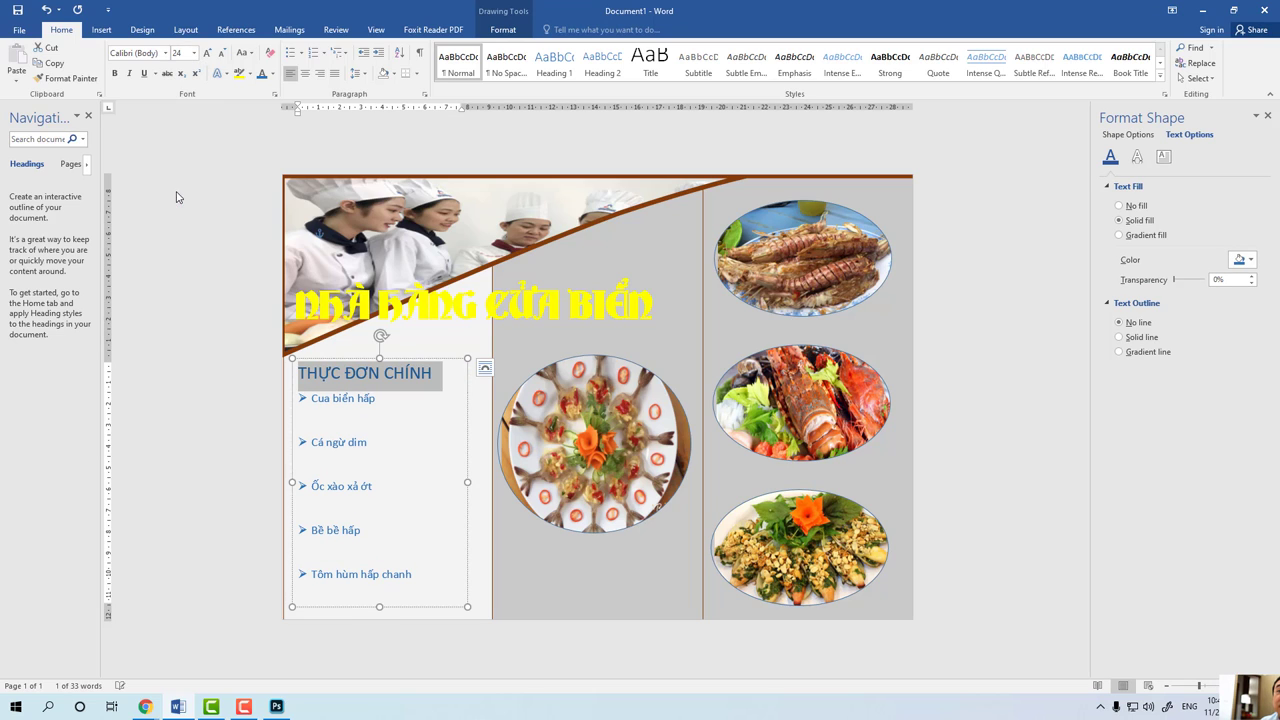
left_click(115, 74)
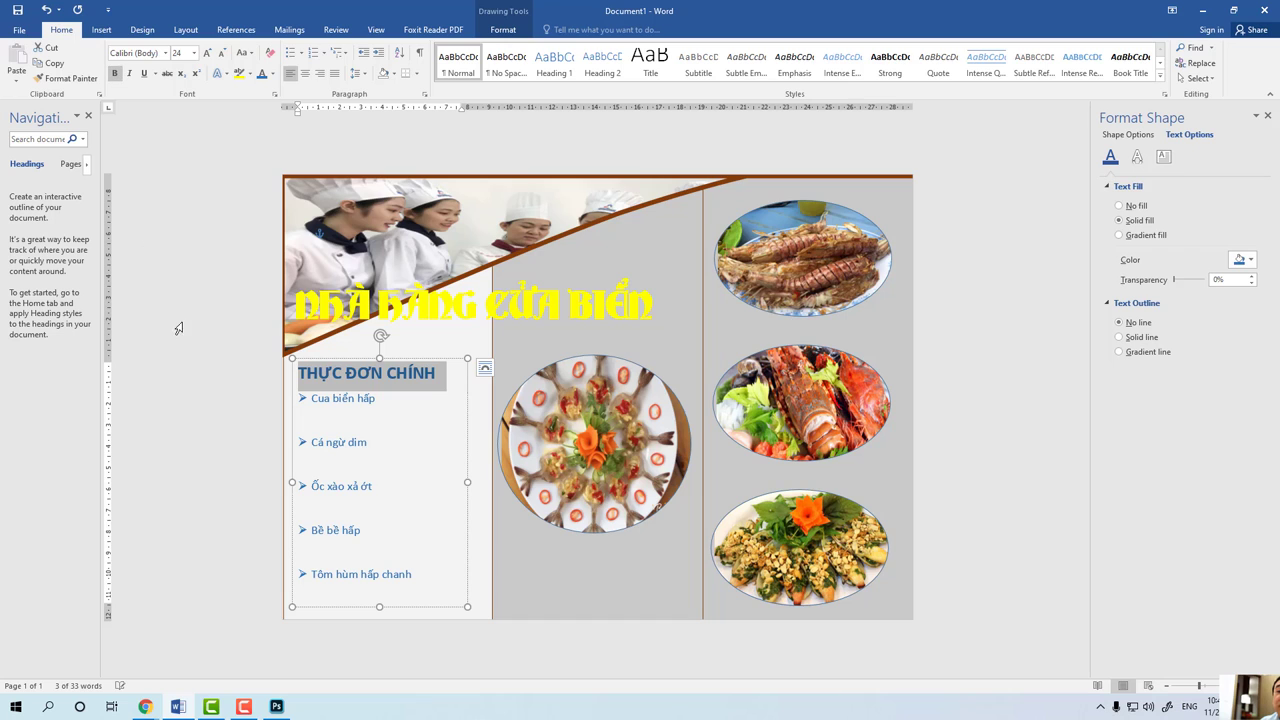
key("ctrl+a")
left_click(1036, 468)
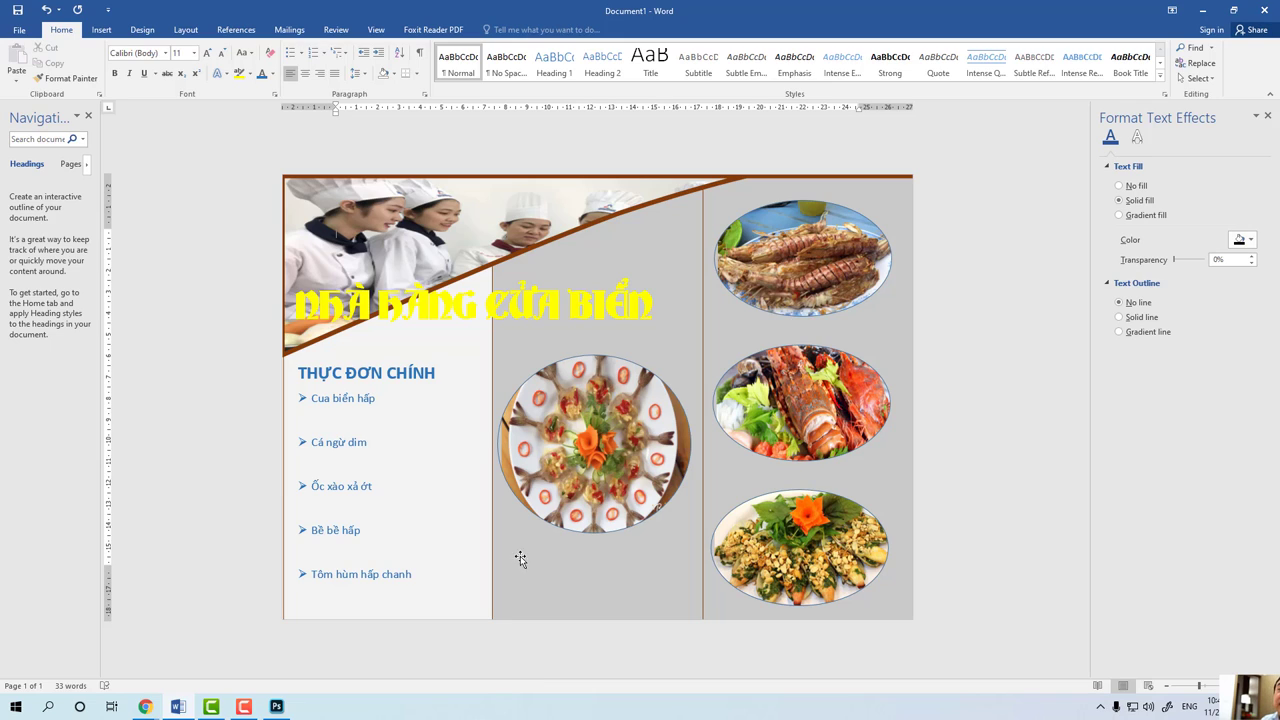
Draw a text box below the round food photo for the slogan.
left_click(101, 32)
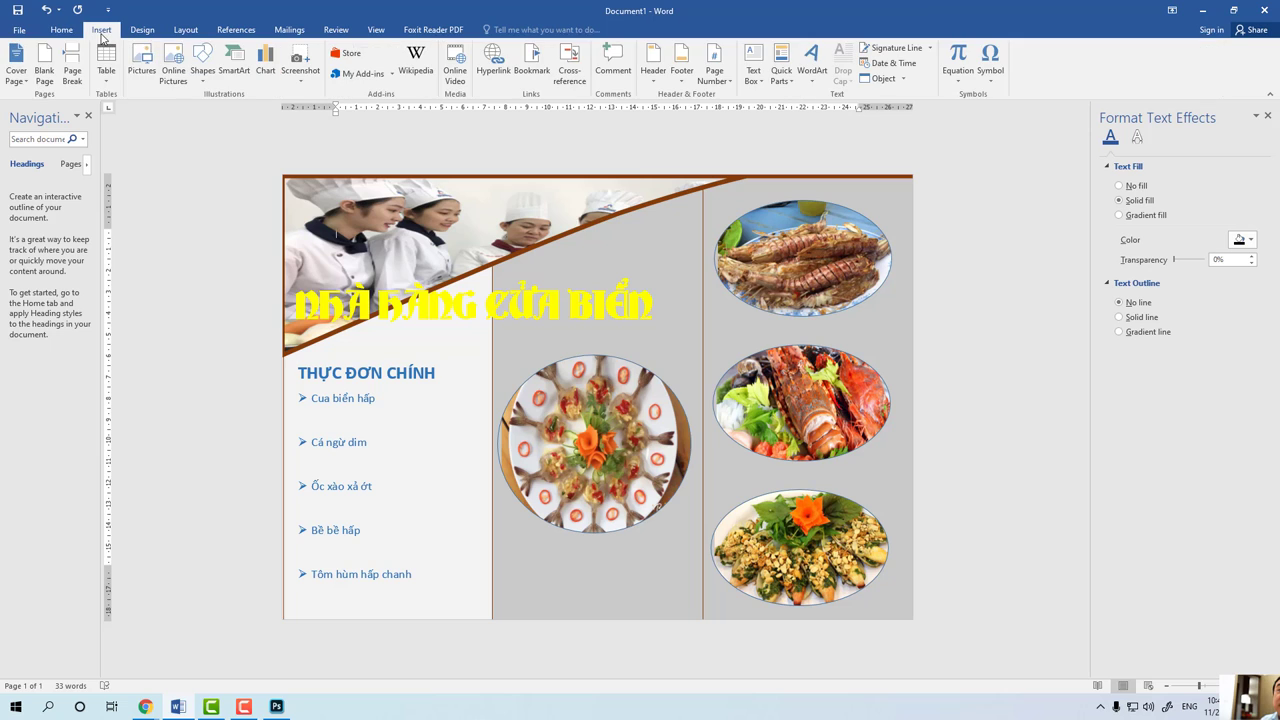
left_click(205, 75)
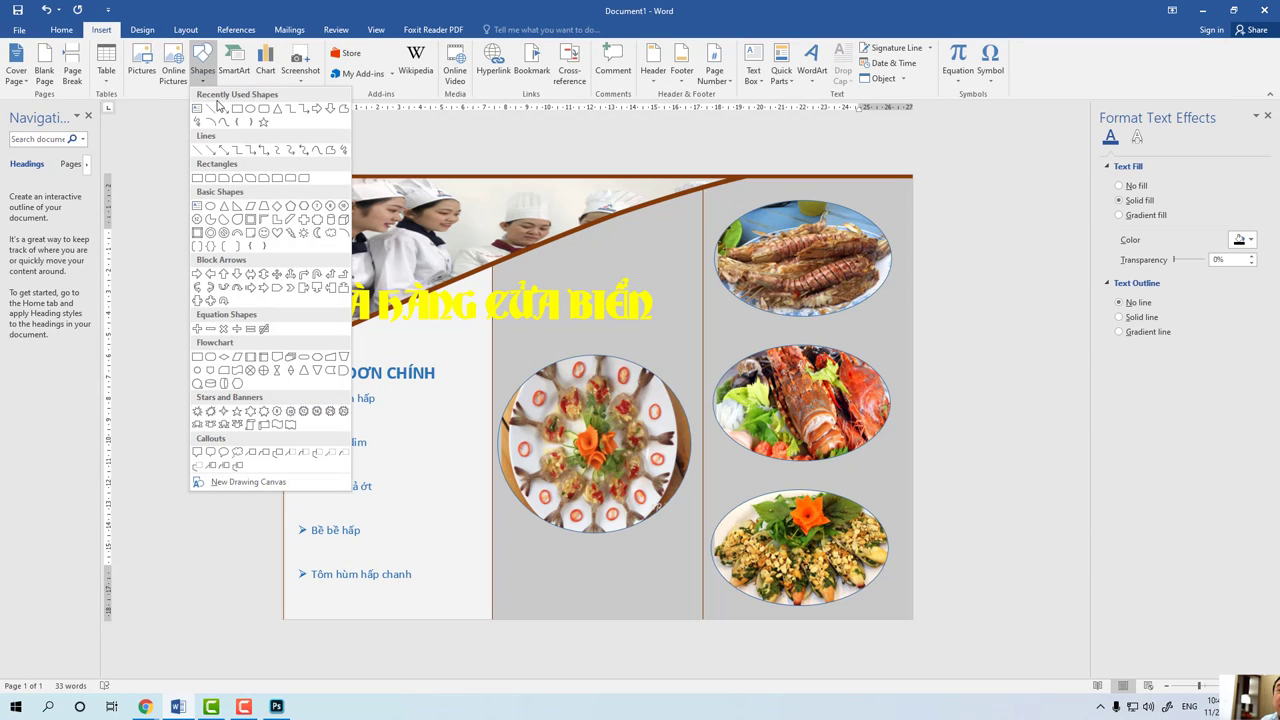
left_click(202, 110)
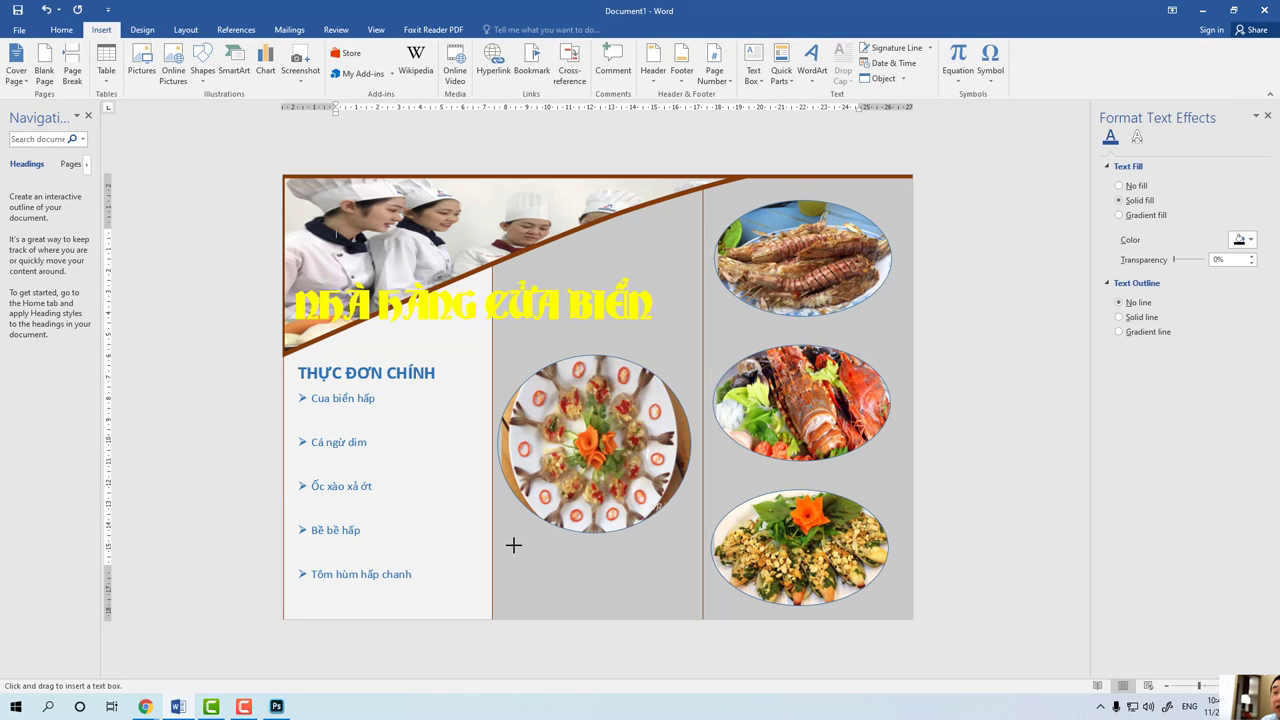
left_click_drag(513, 545, 681, 601)
type("HÂN HẠNH PHỤC VỤ QUÍ KHÁCH")
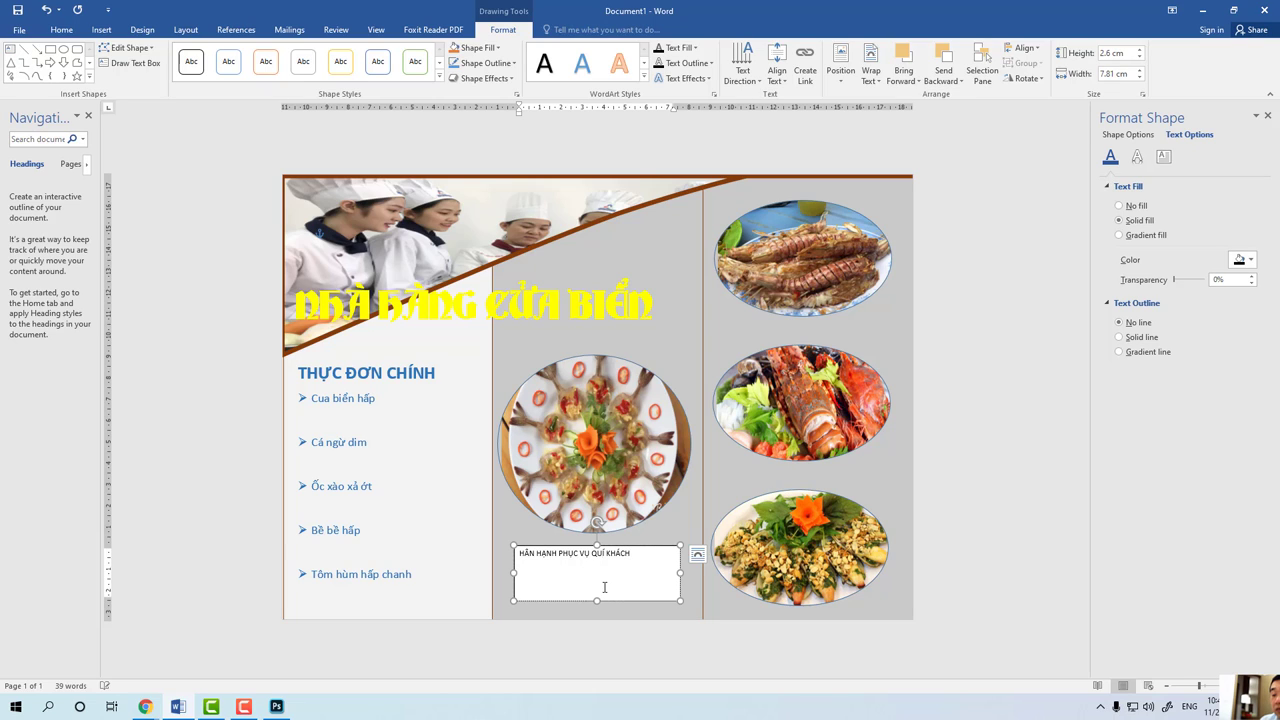
Correct QUÍ to QUÝ so the slogan reads HÂN HẠNH PHỤC VỤ QUÝ KHÁCH, and select it.
key("BackSpace")
type("y")
left_click_drag(635, 552, 519, 597)
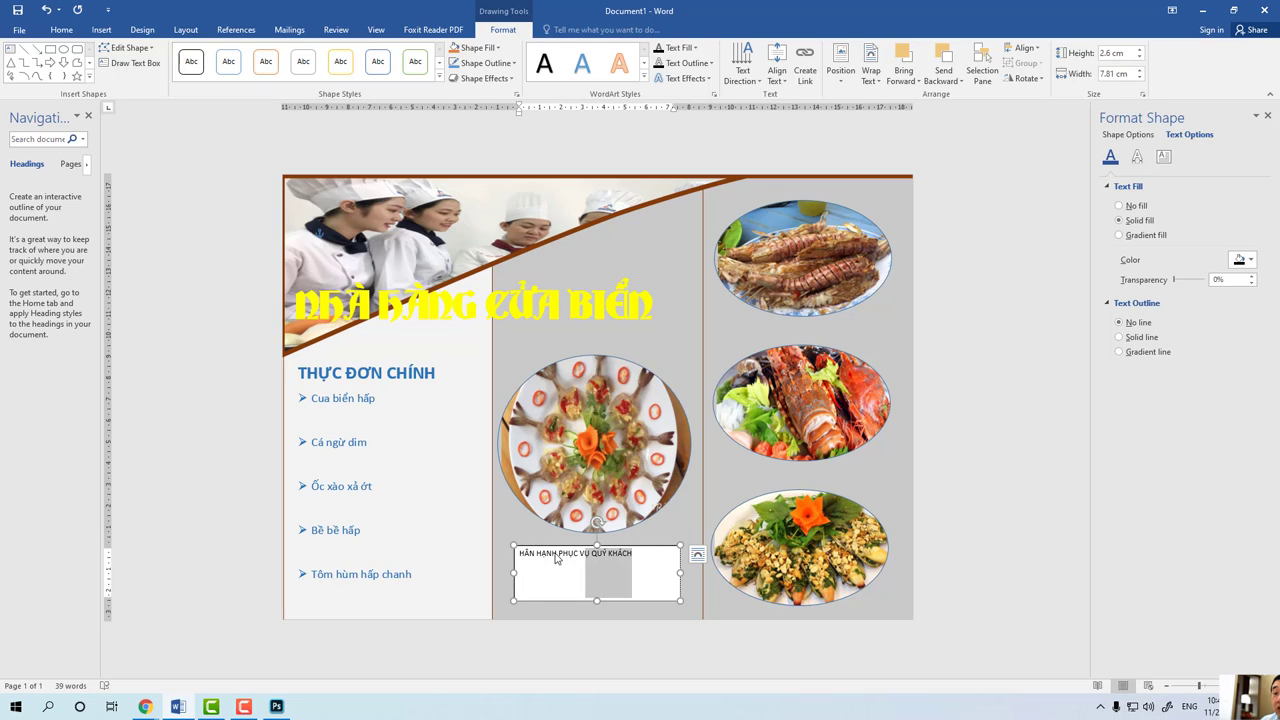
left_click(62, 30)
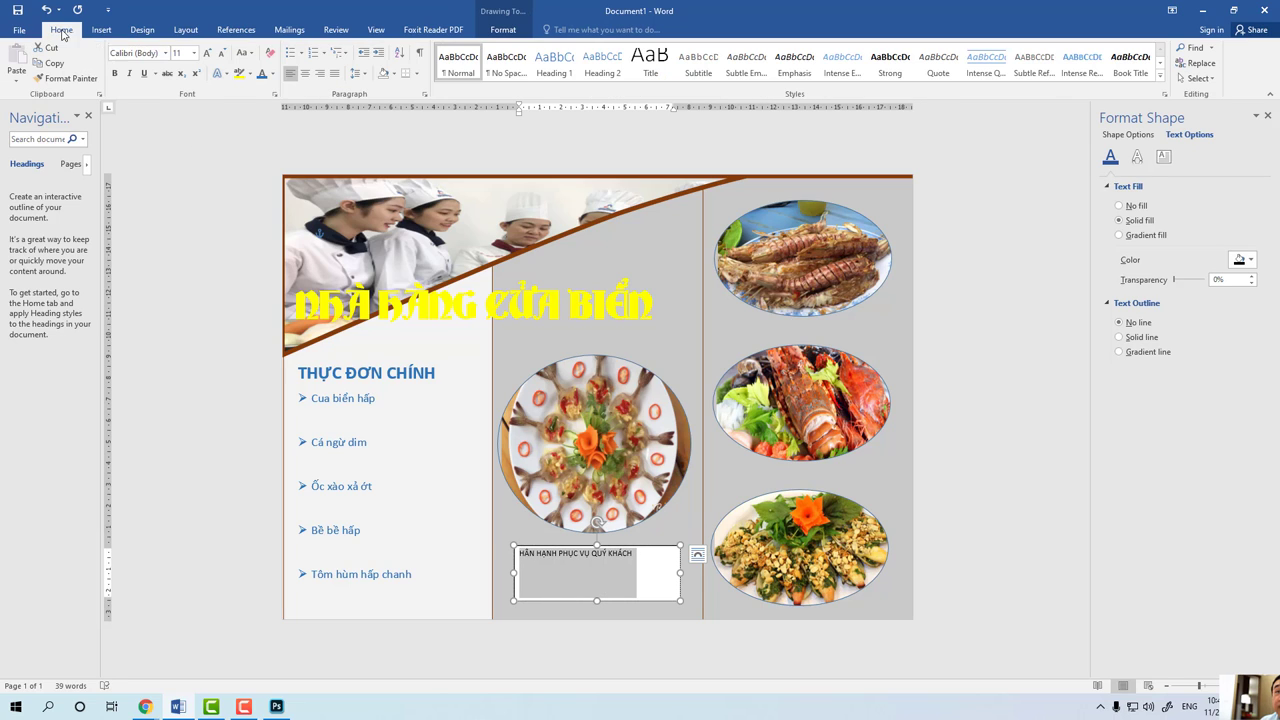
Make the slogan text 24 pt, bold and centred in its box.
left_click(194, 54)
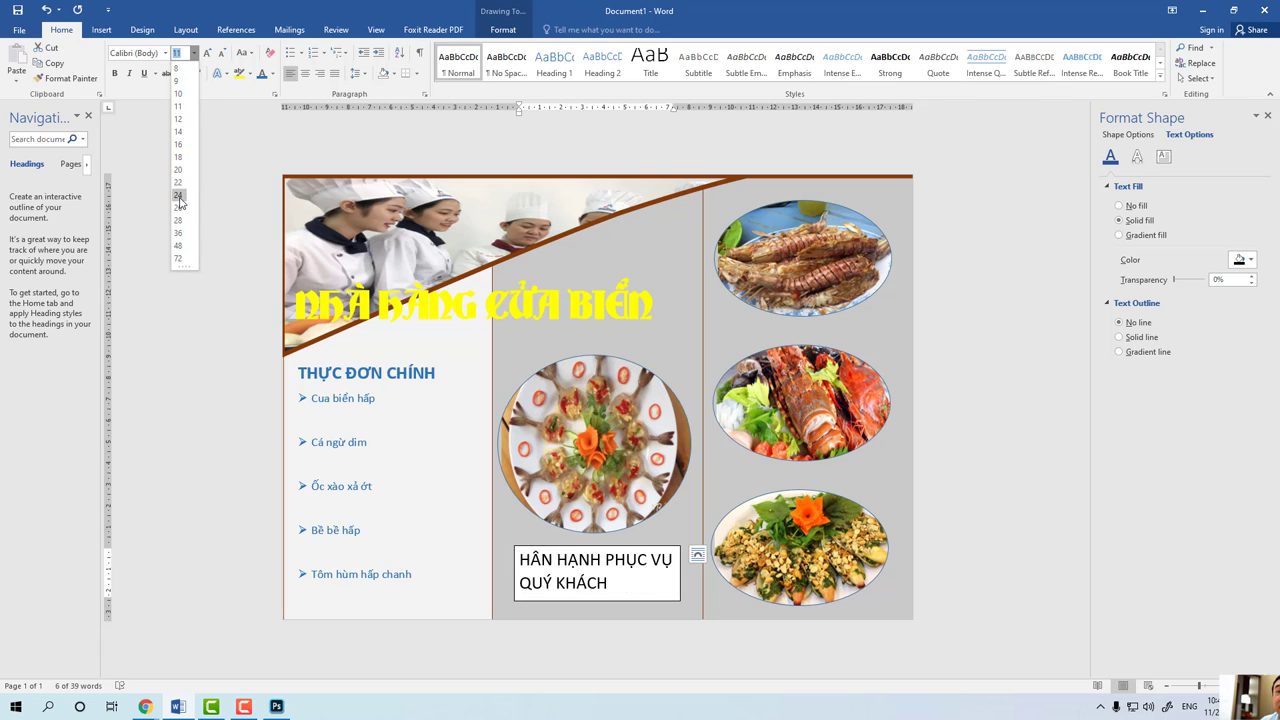
left_click(178, 195)
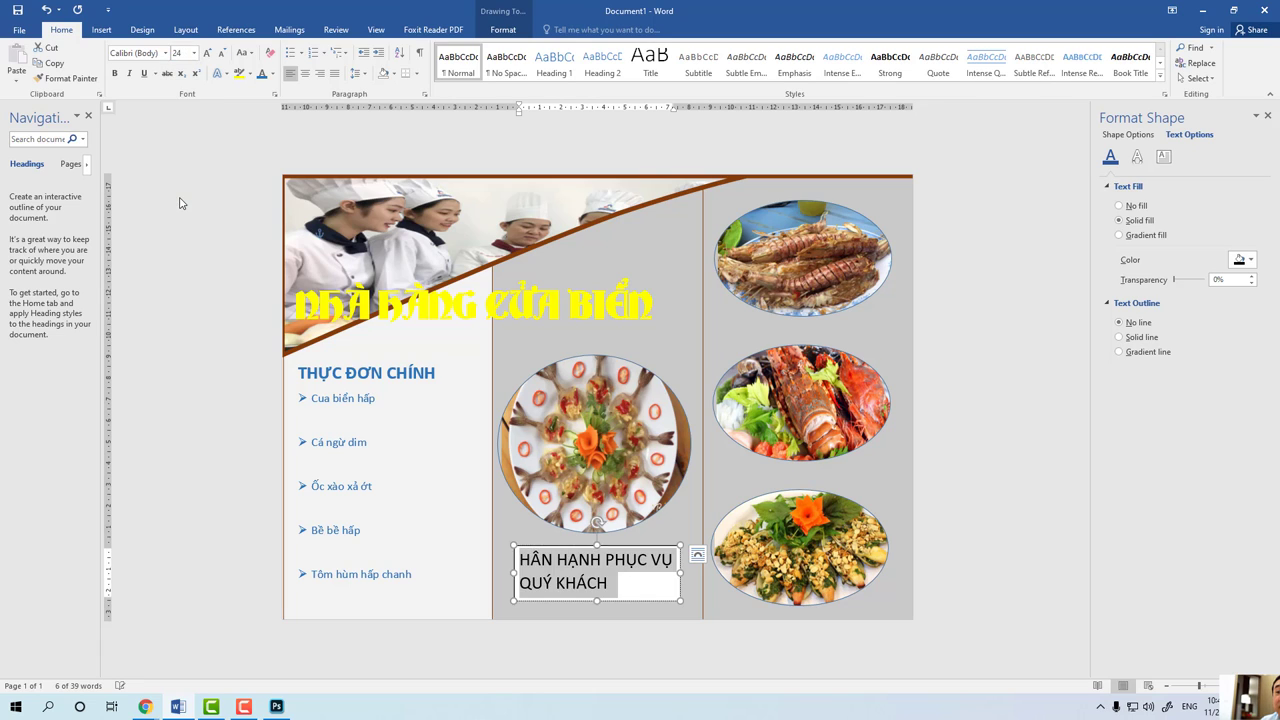
left_click(114, 73)
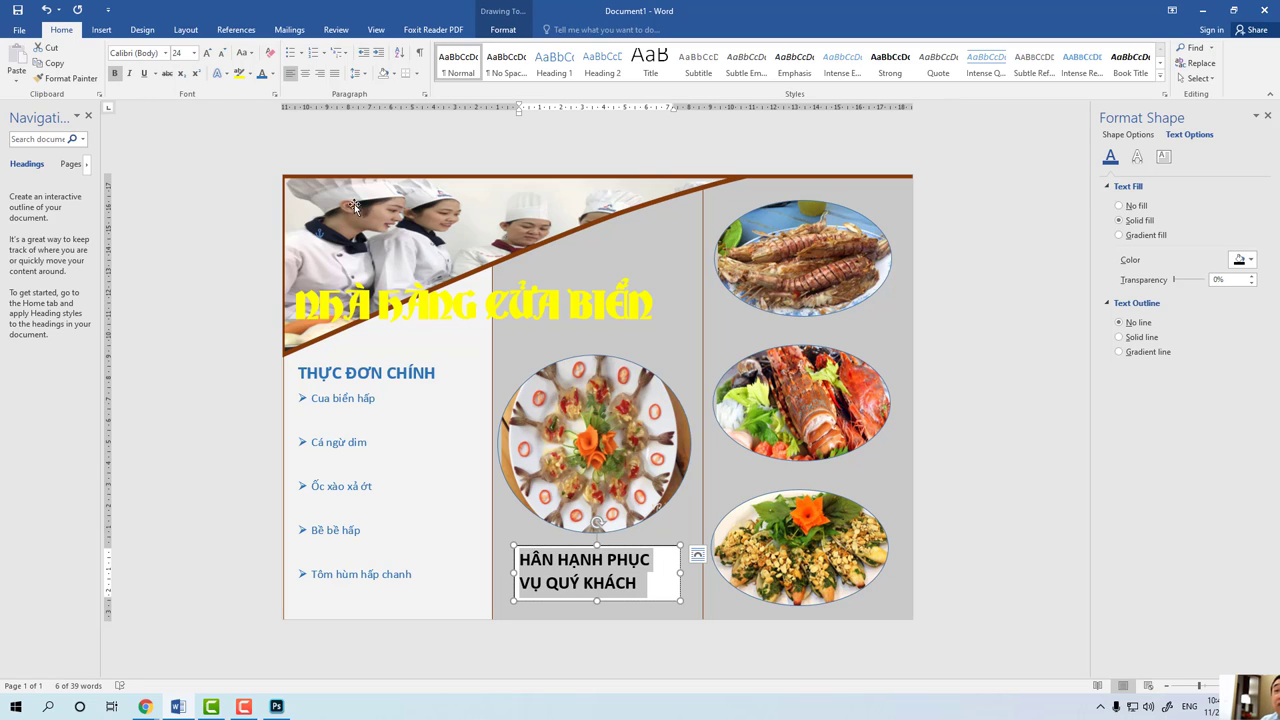
left_click(305, 75)
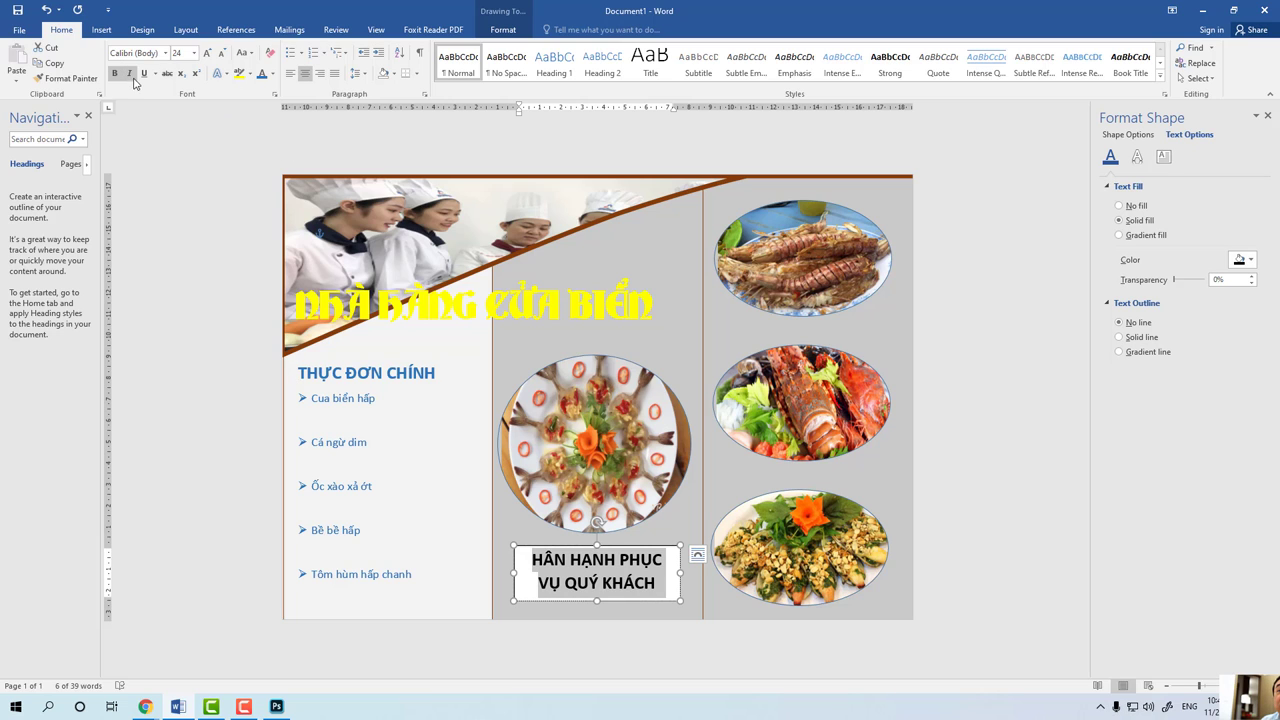
Apply the UTM Azuki font to the slogan.
left_click(165, 52)
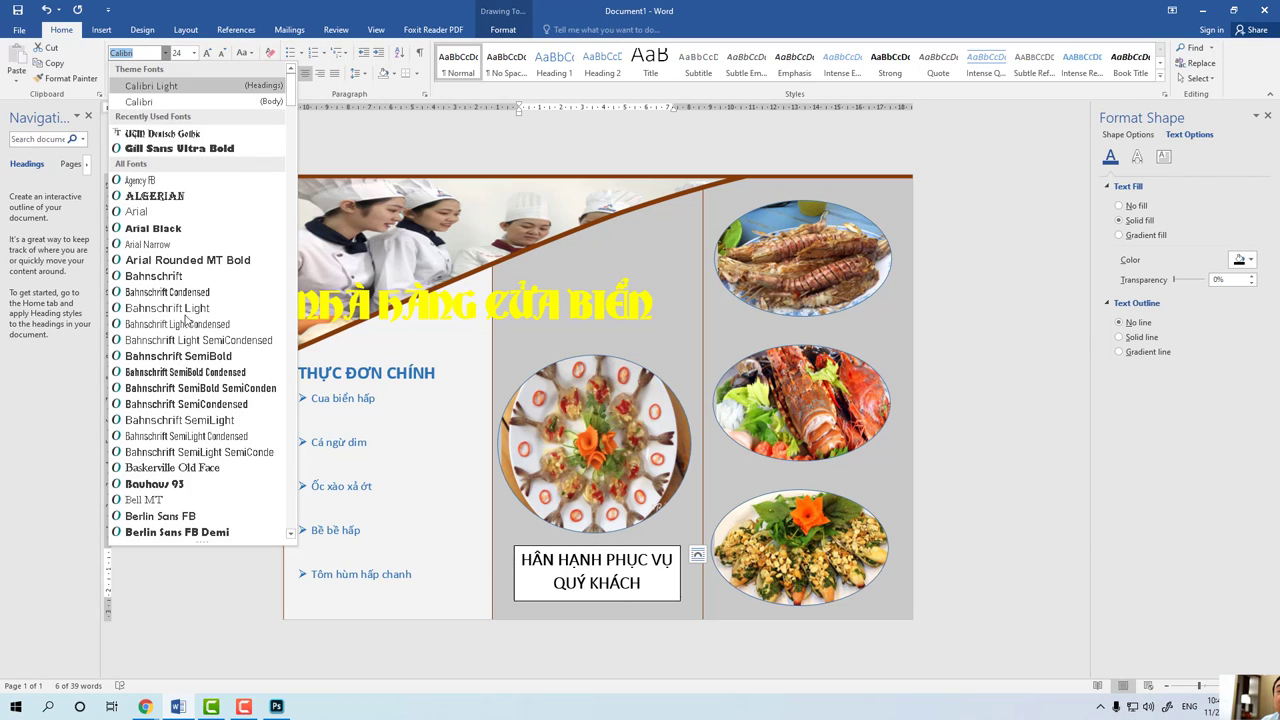
scroll(230, 300, "down", 5)
left_click_drag(293, 118, 269, 440)
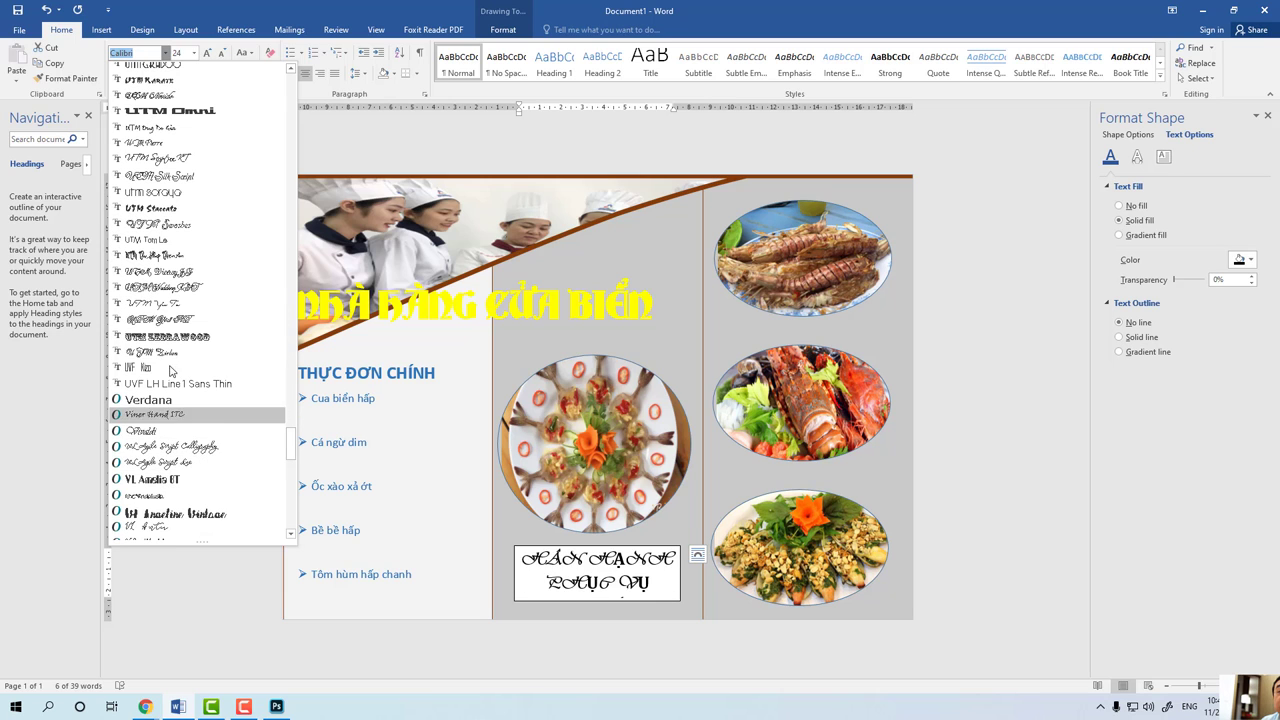
scroll(163, 288, "up", 5)
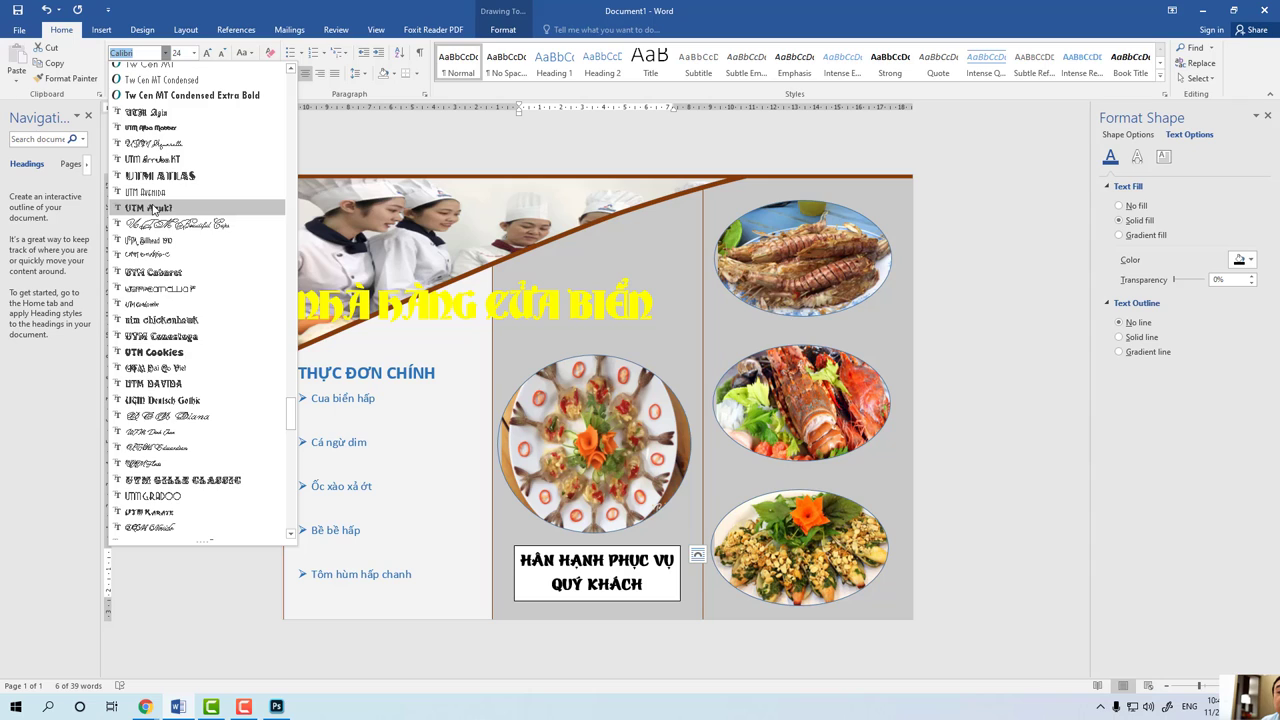
left_click(153, 208)
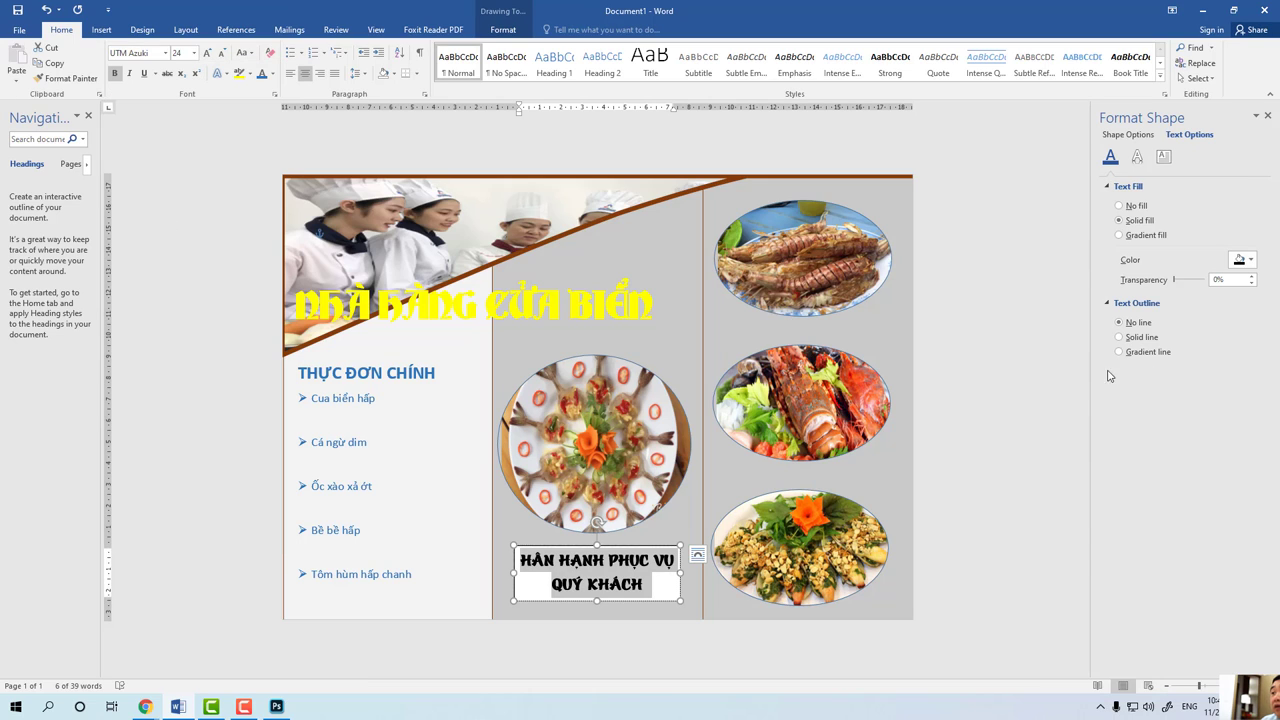
Colour the slogan text dark green.
left_click(1248, 266)
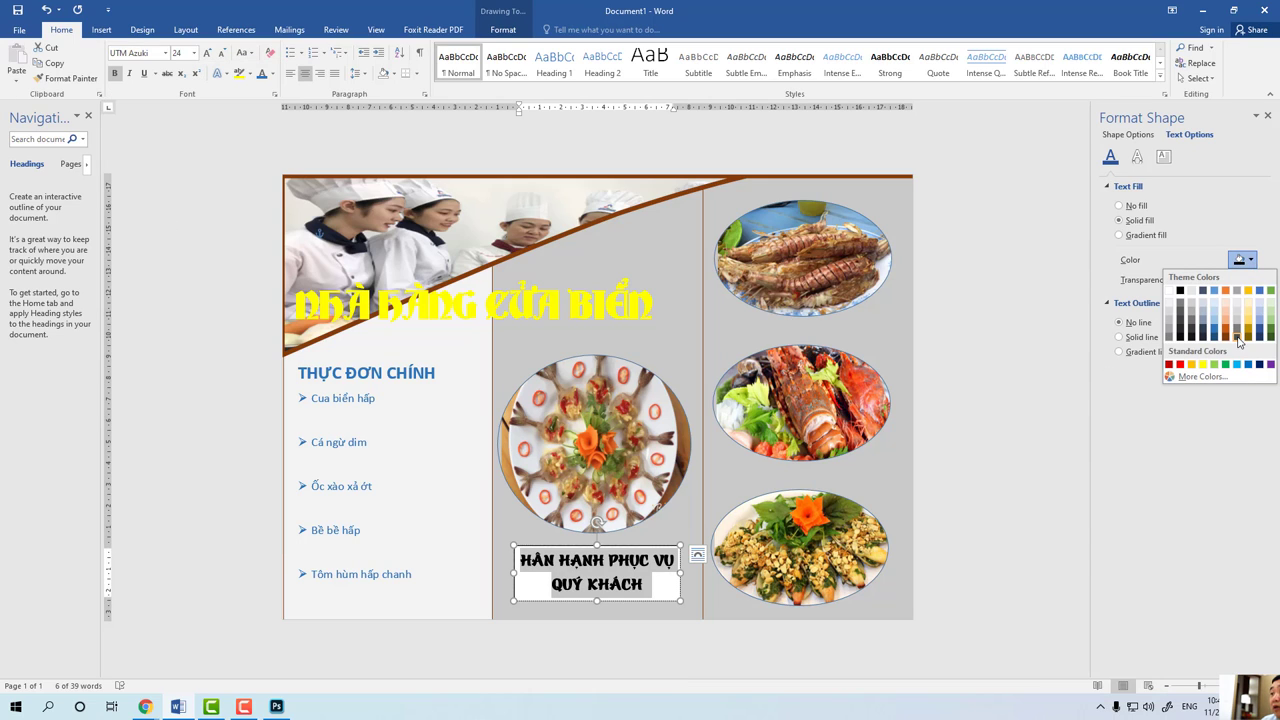
left_click(1239, 342)
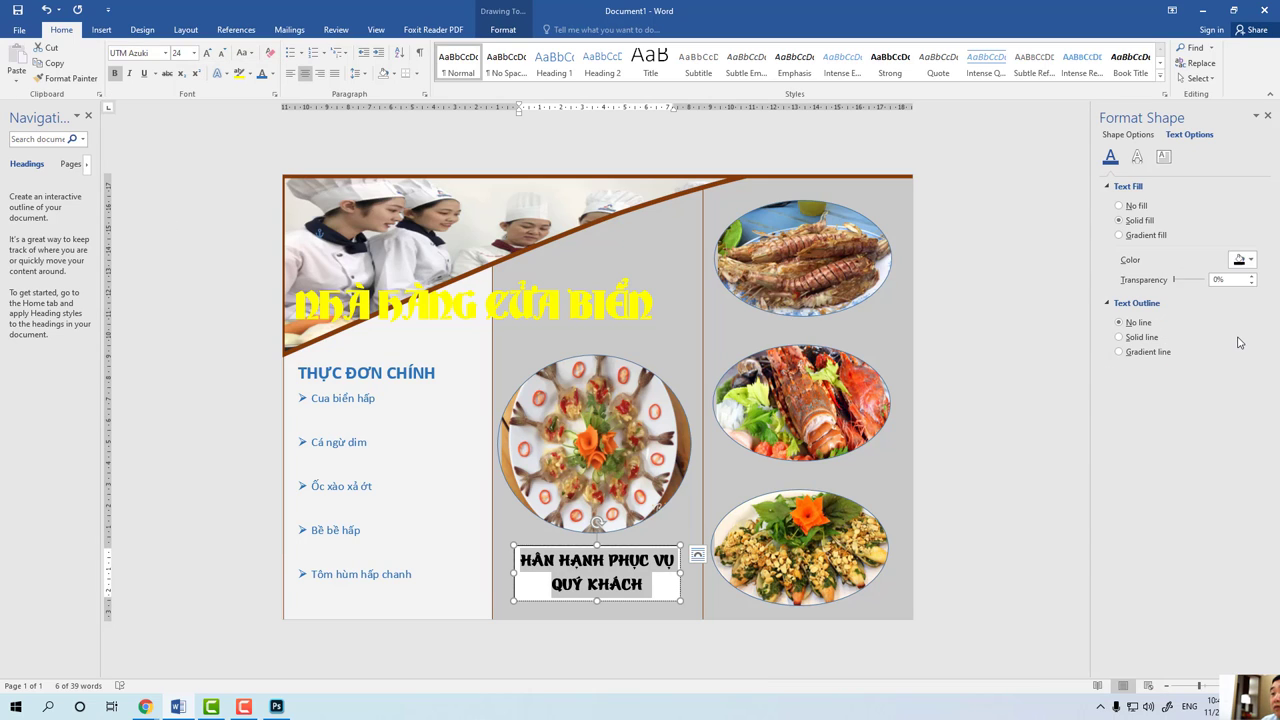
left_click(1248, 260)
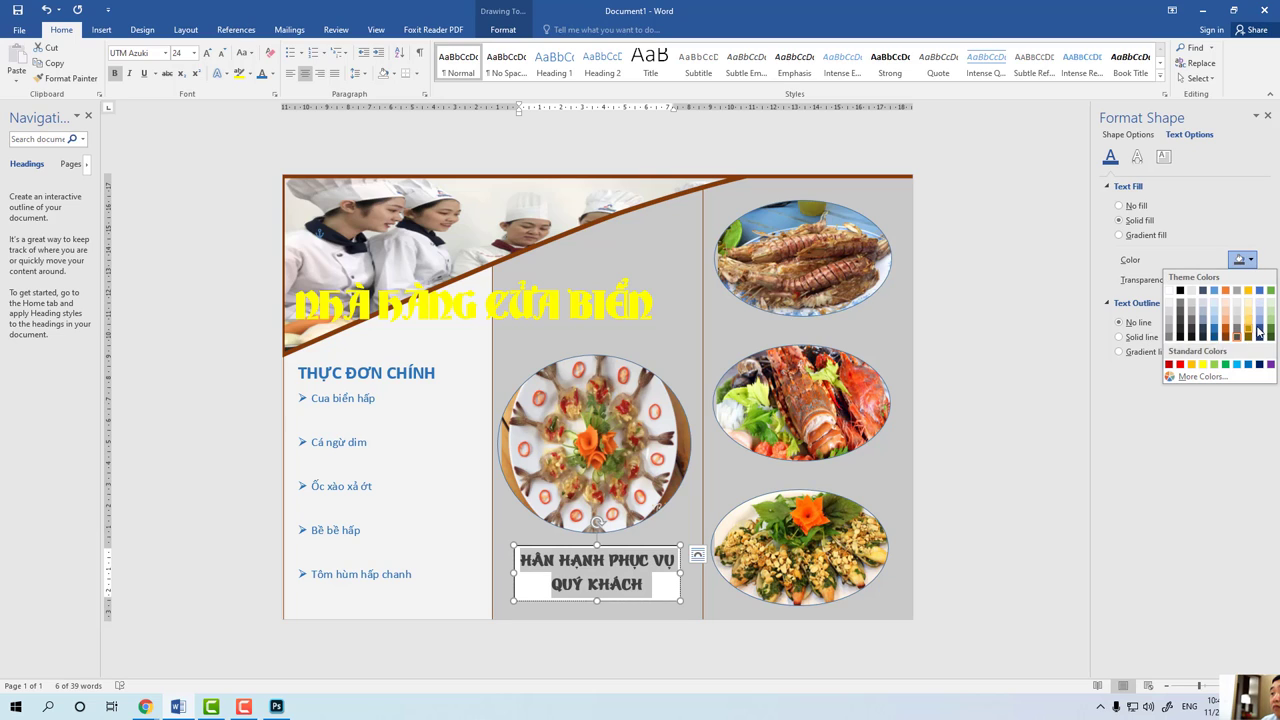
left_click(1270, 331)
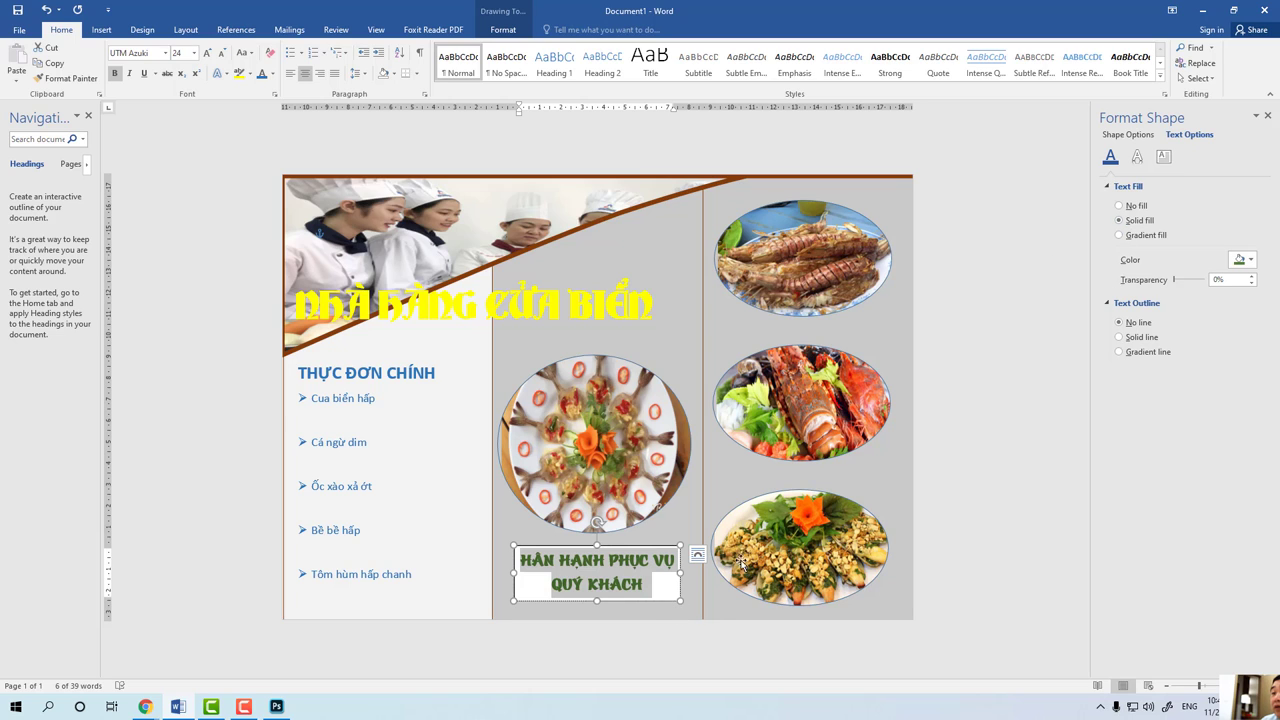
Set the slogan box's fill to No fill and its line to No line.
right_click(660, 600)
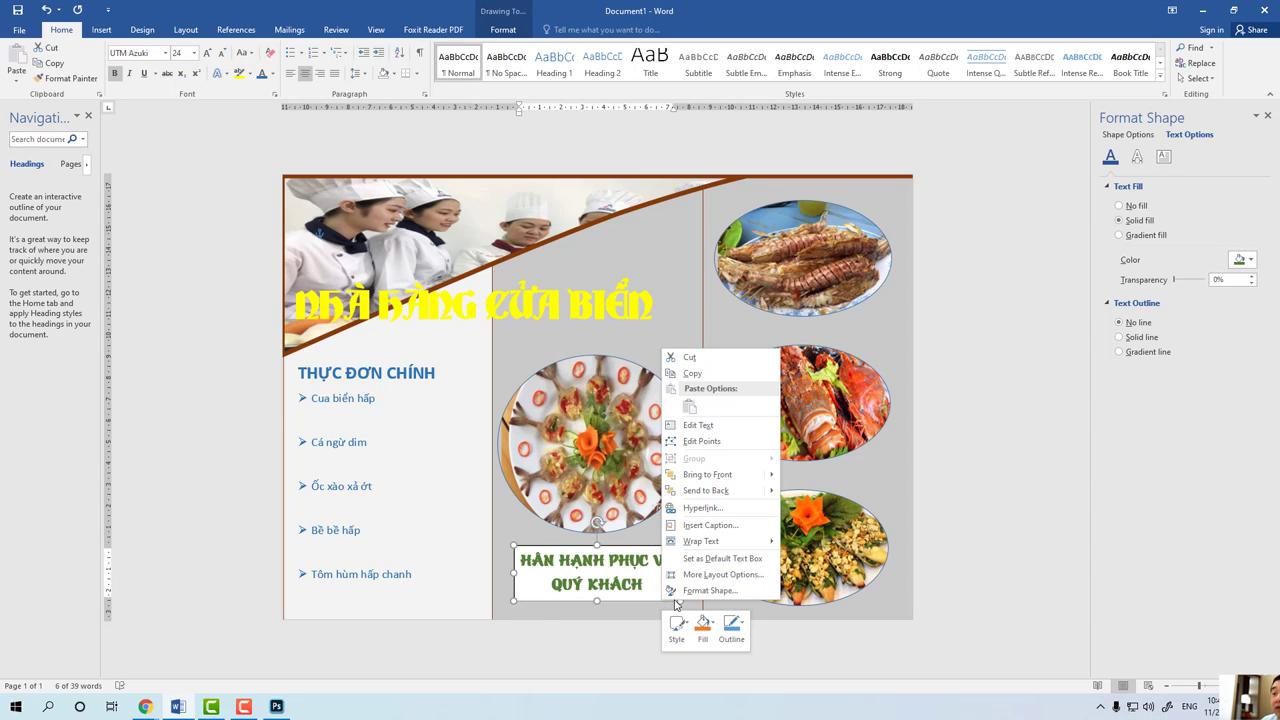
left_click(692, 596)
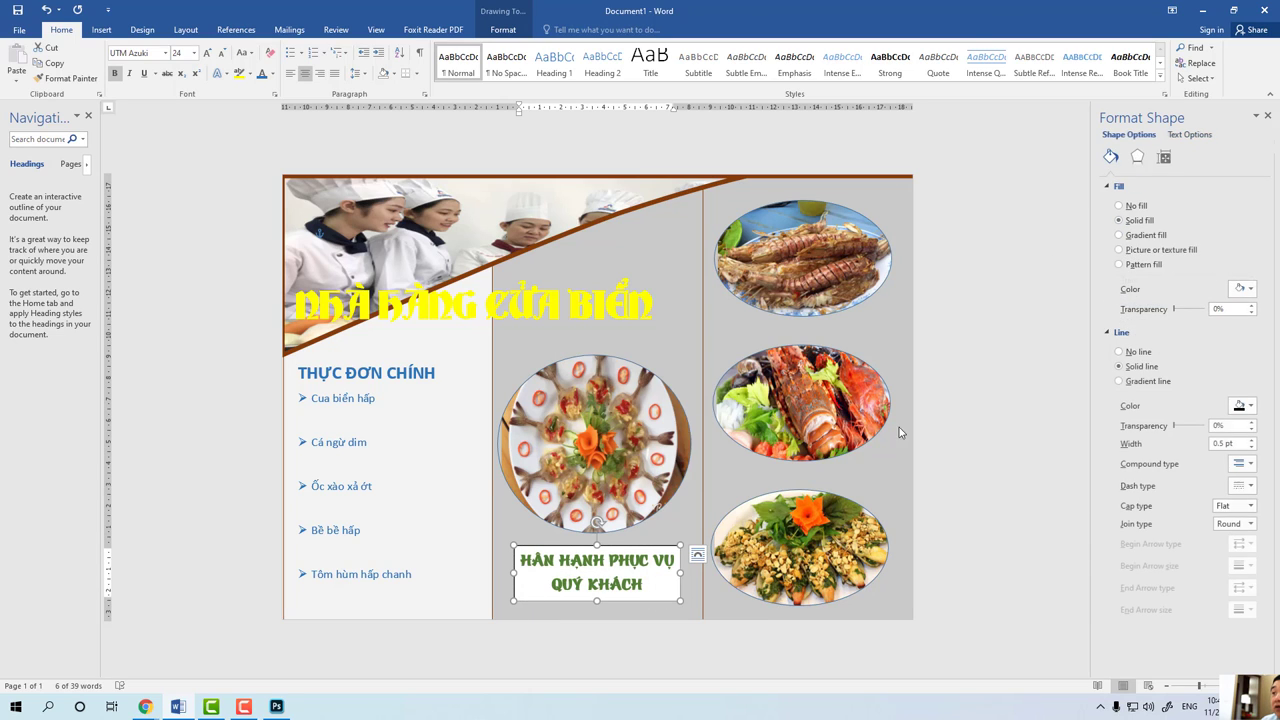
left_click(1120, 206)
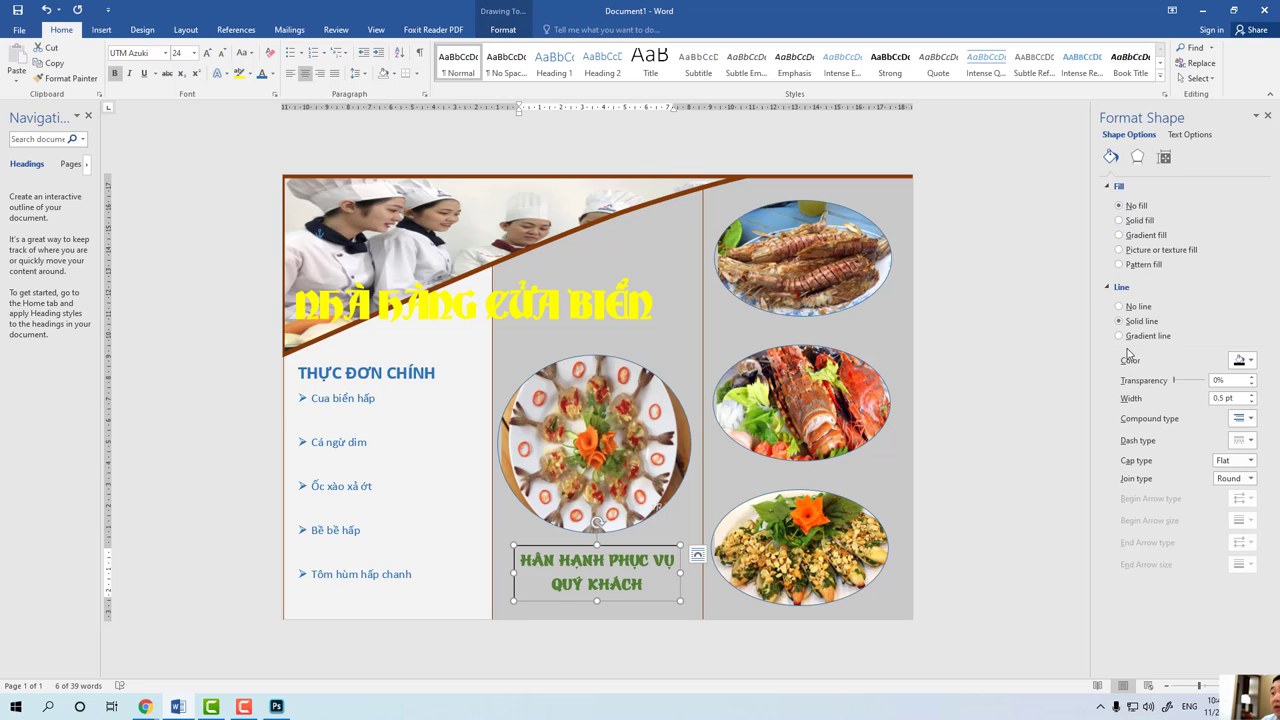
left_click(1122, 308)
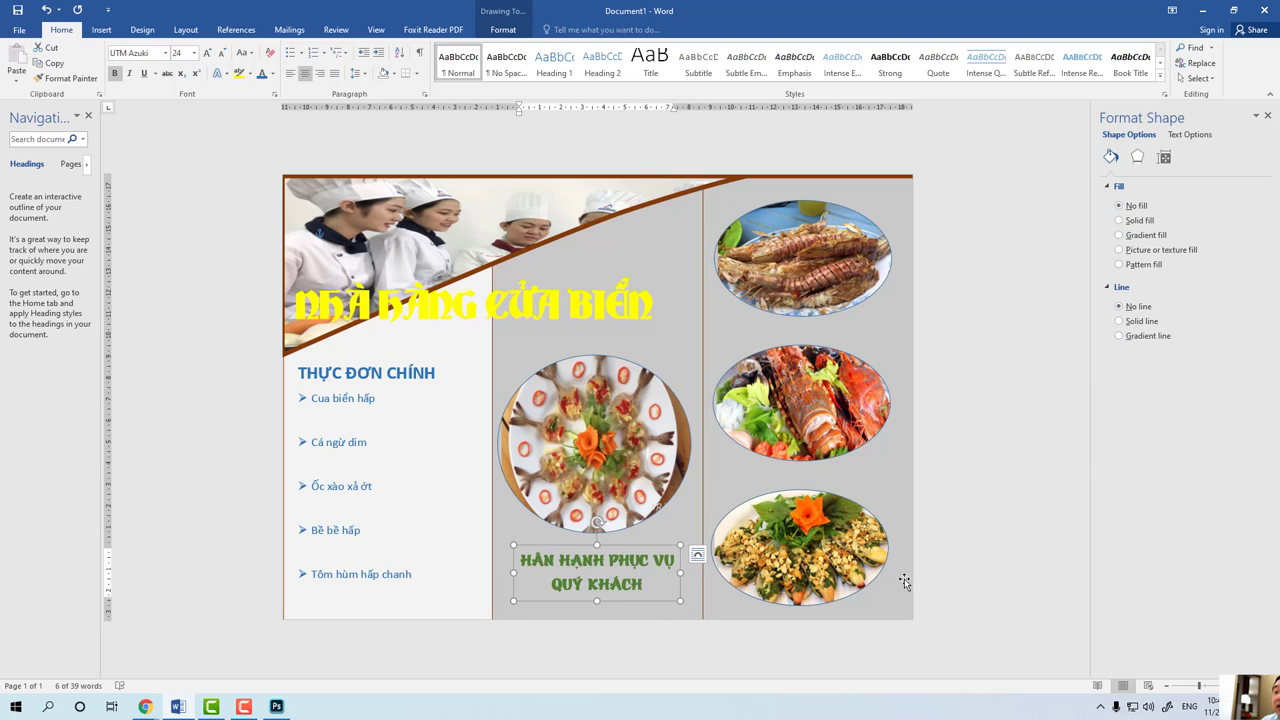
left_click(975, 549)
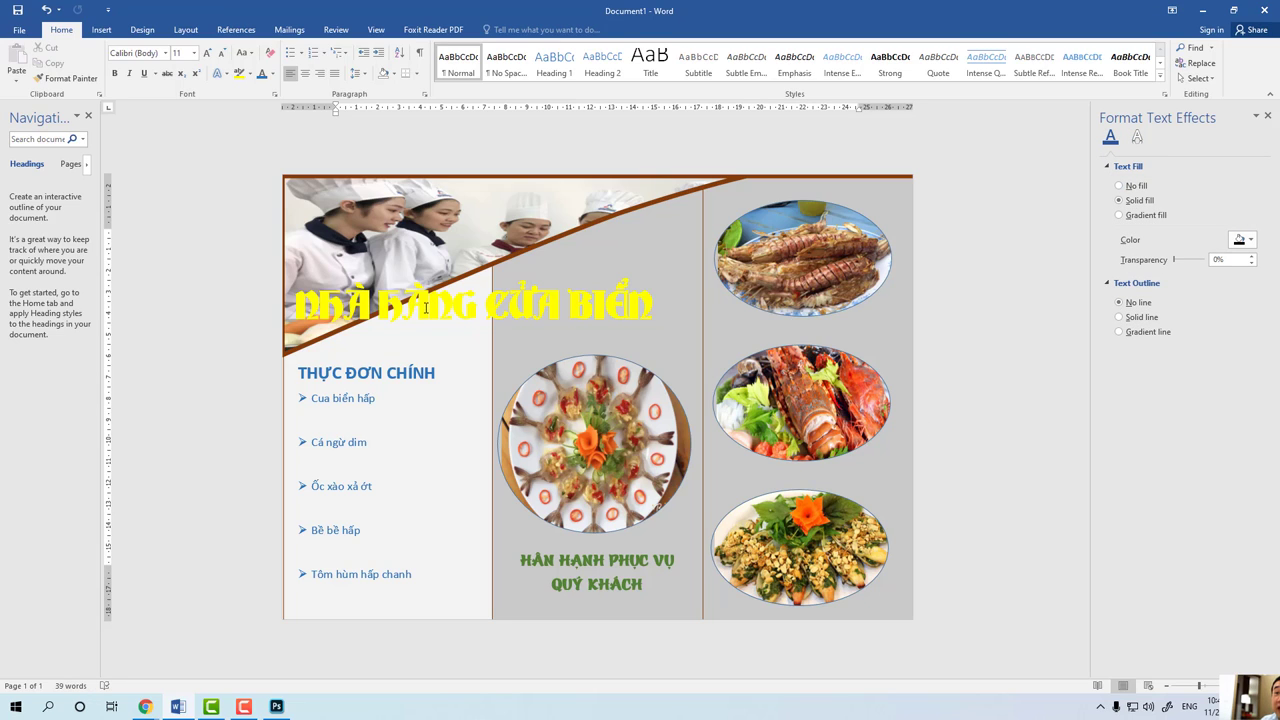
left_click(425, 308)
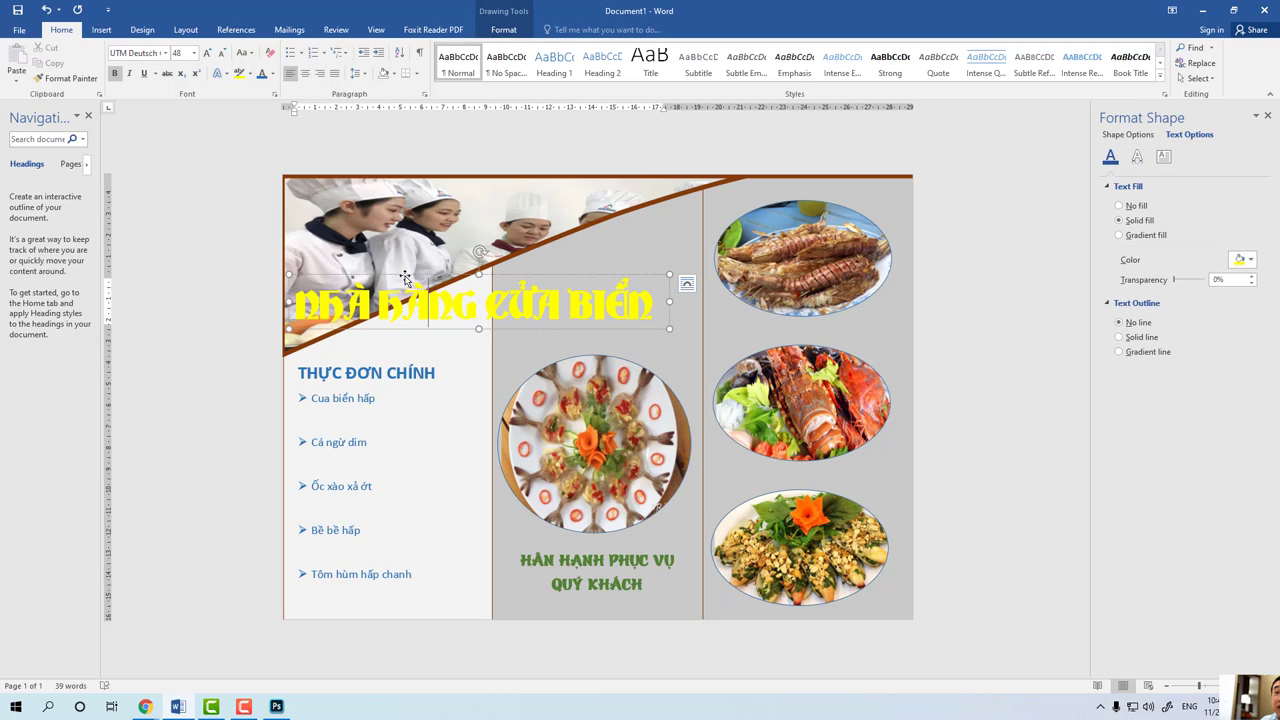
Apply the gold gradient text effect to the NHÀ HÀNG CỬA BIỂN title.
left_click(405, 277)
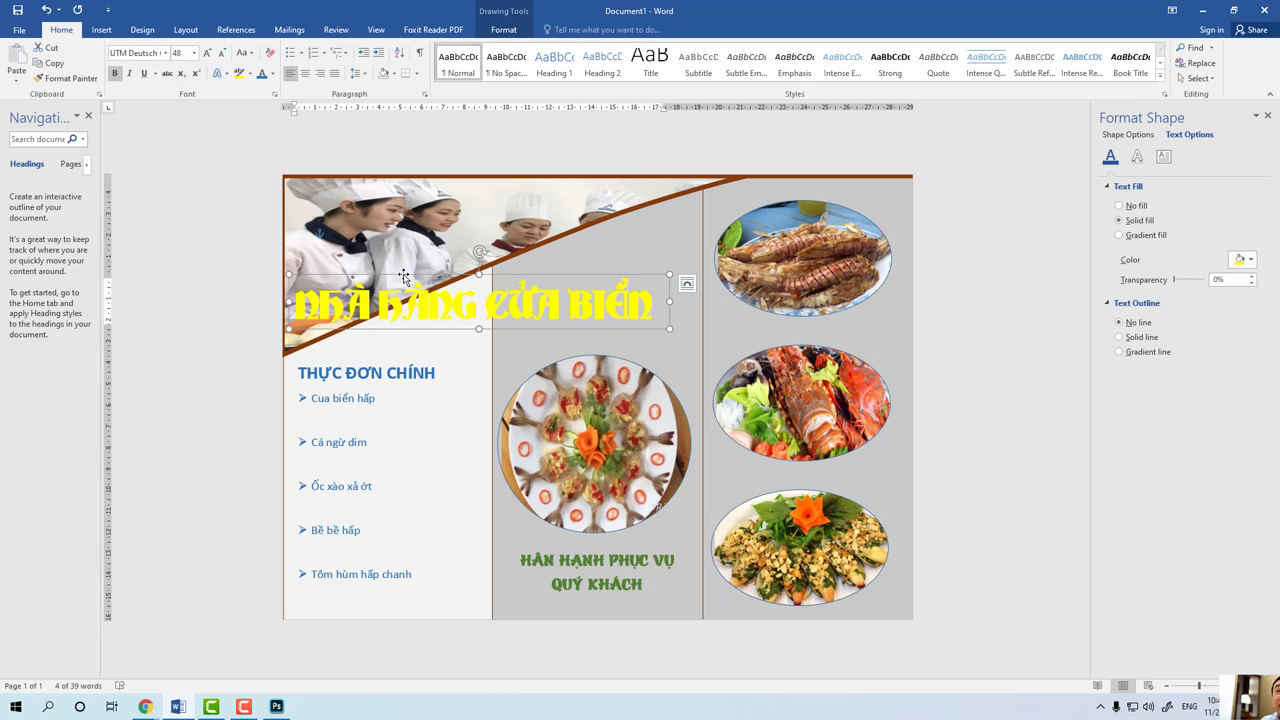
left_click(219, 73)
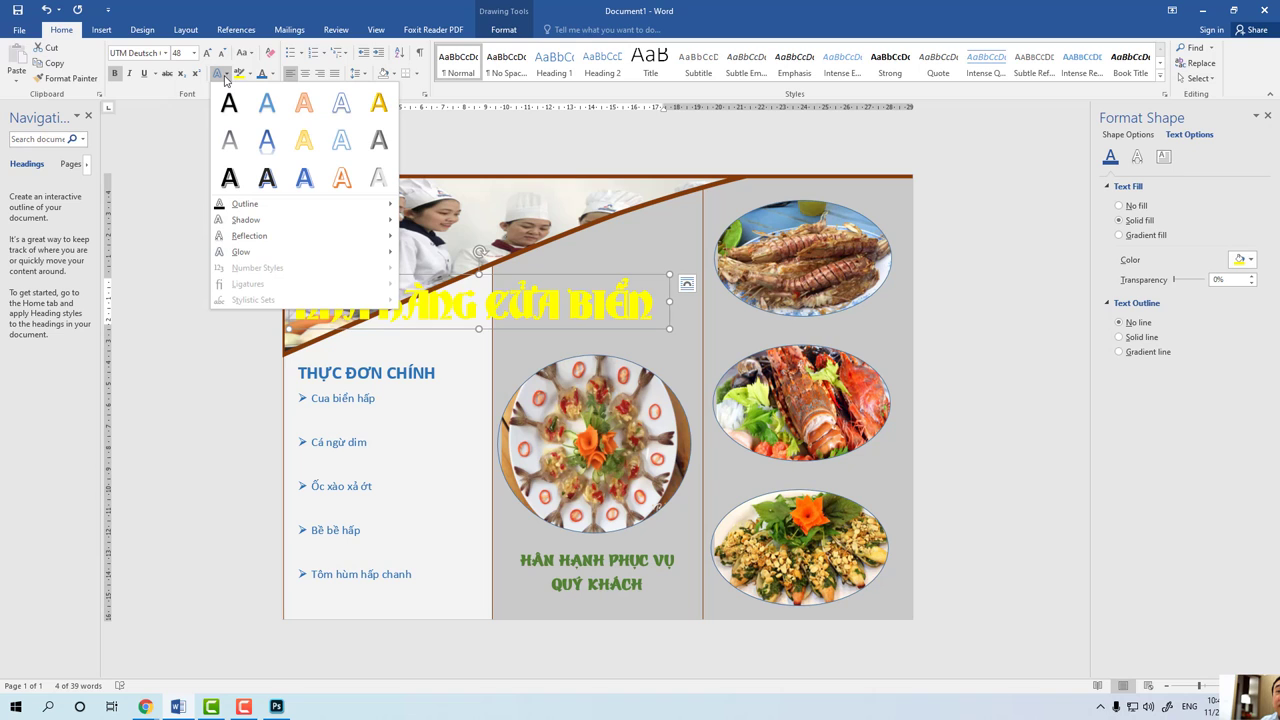
left_click(309, 145)
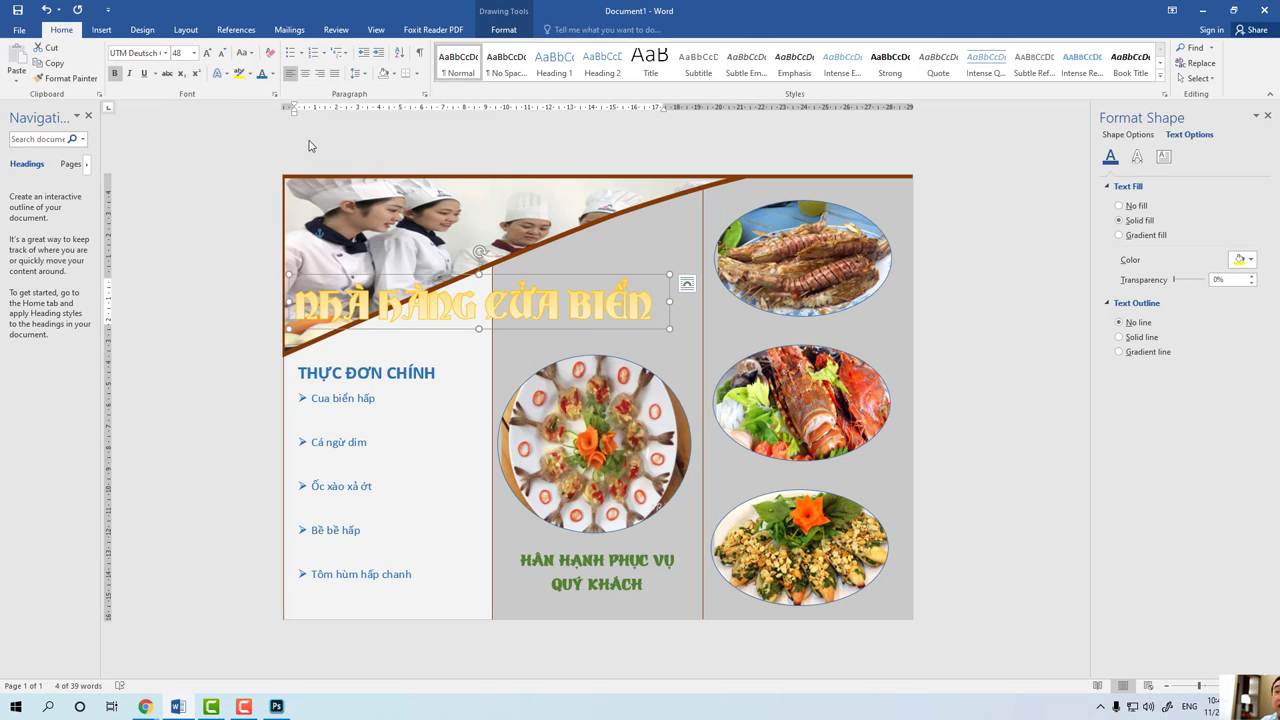
left_click(188, 322)
left_click(985, 373)
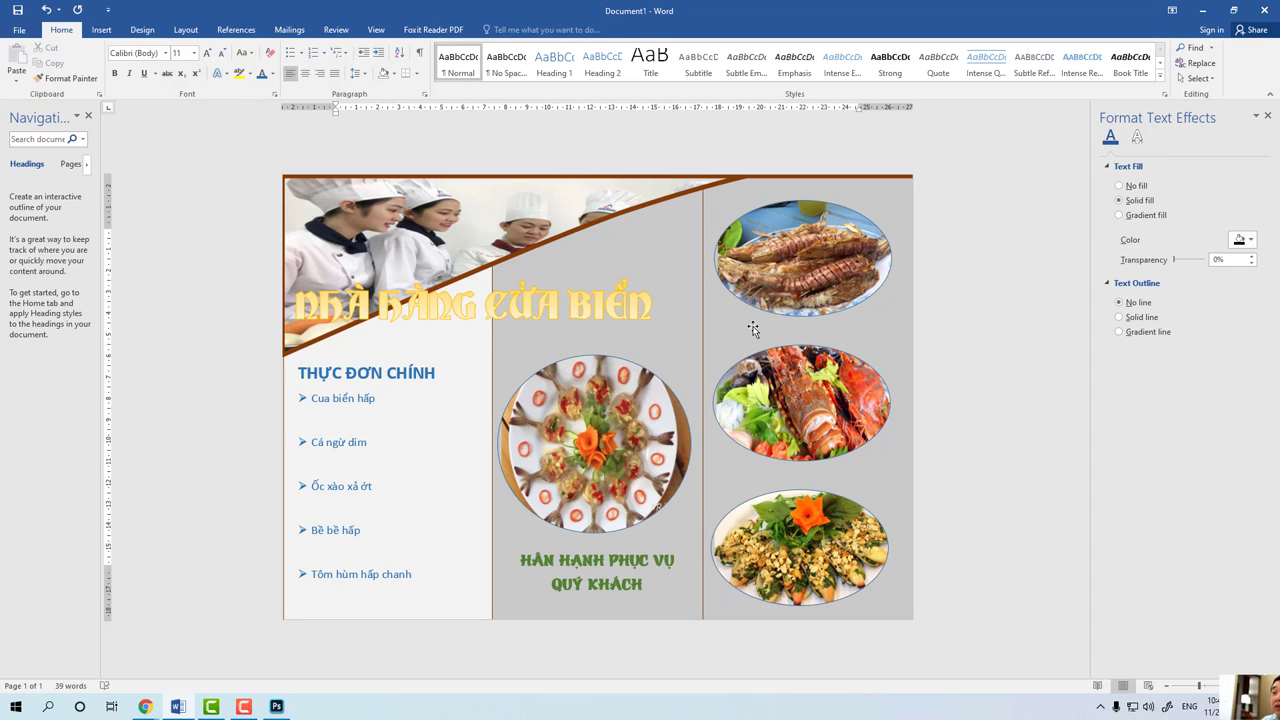
Add a caption text box reading 'Bề bề hấp' between the top two dish photos, enlarging its text.
left_click(101, 30)
left_click(202, 72)
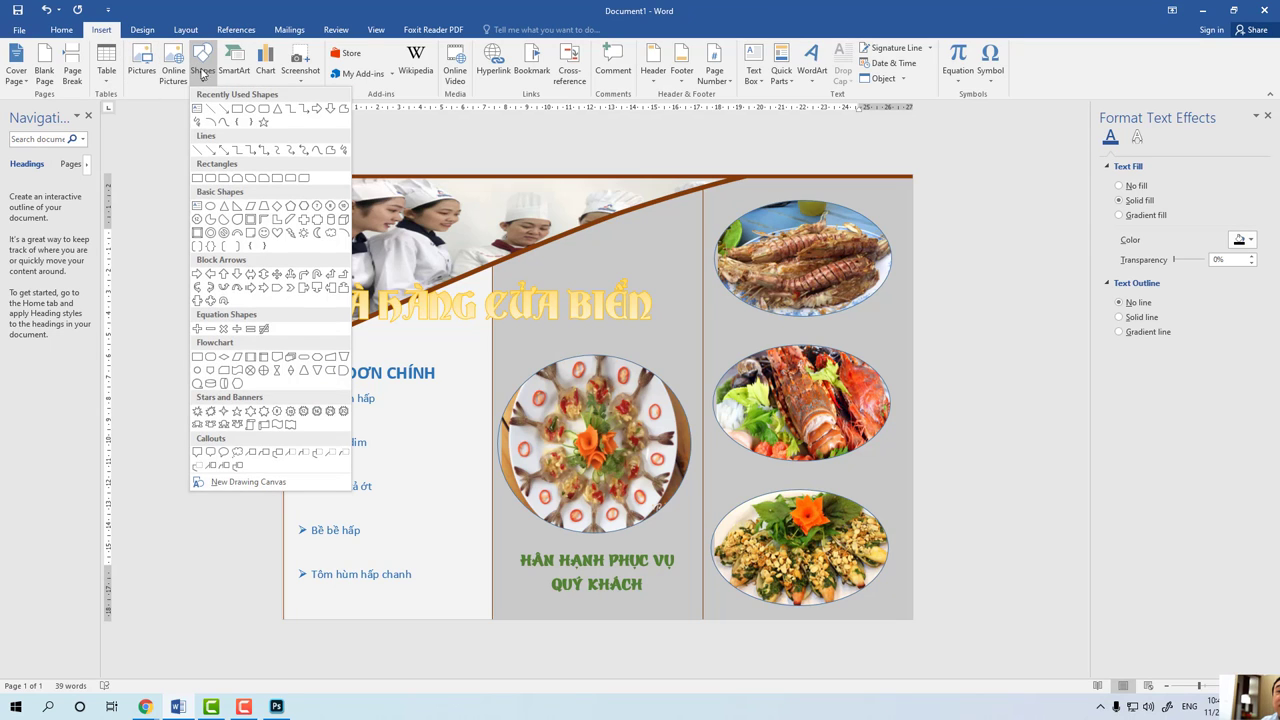
left_click(198, 108)
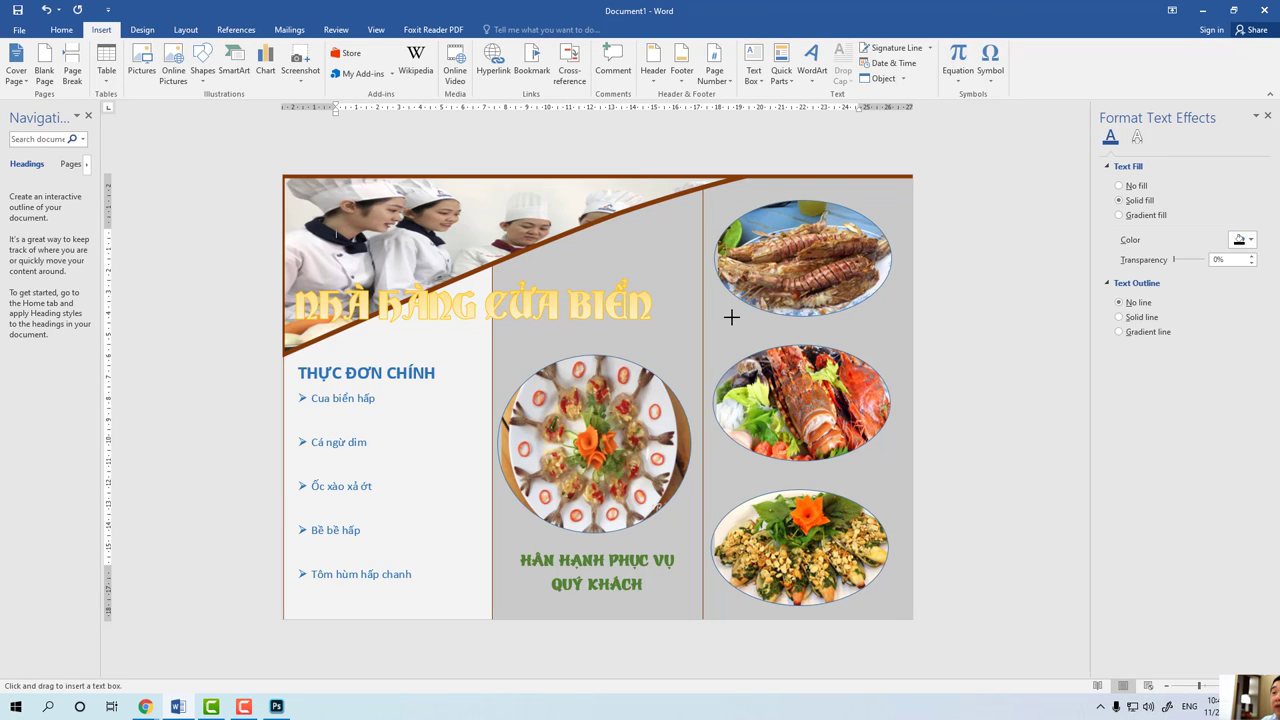
left_click_drag(731, 317, 871, 337)
type("Bề ")
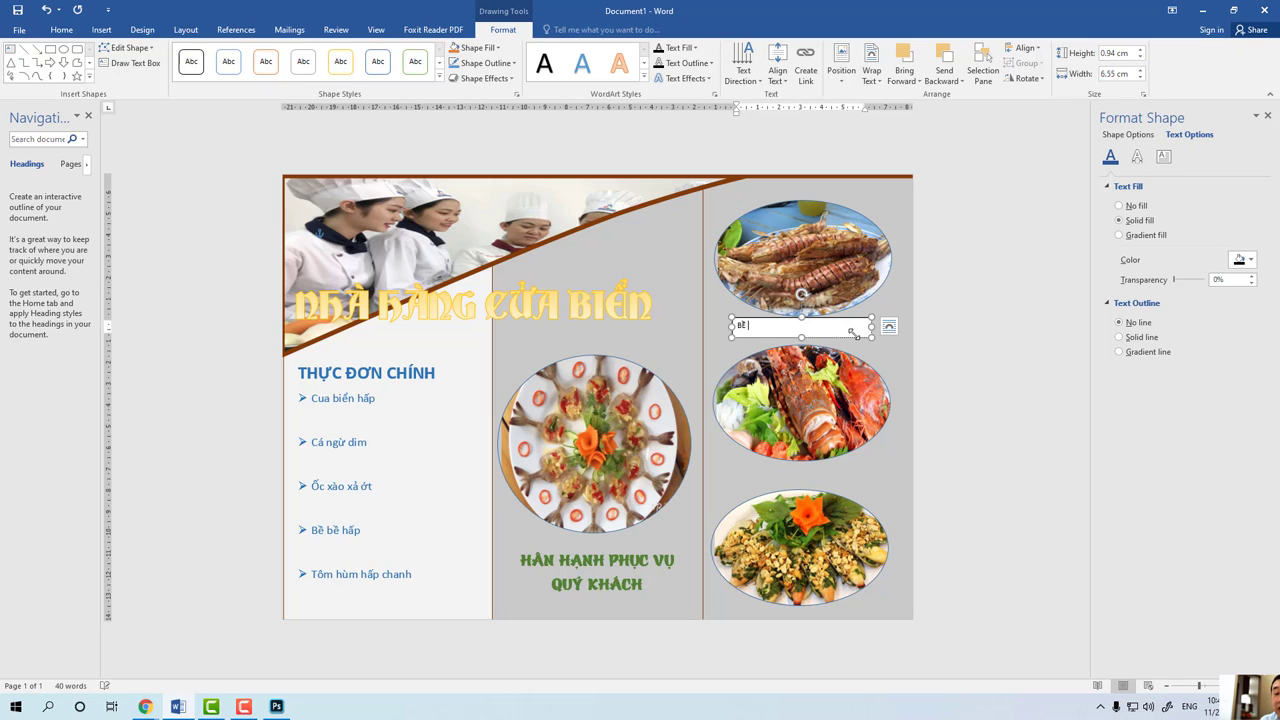
type("bề hấp")
triple_click(764, 326)
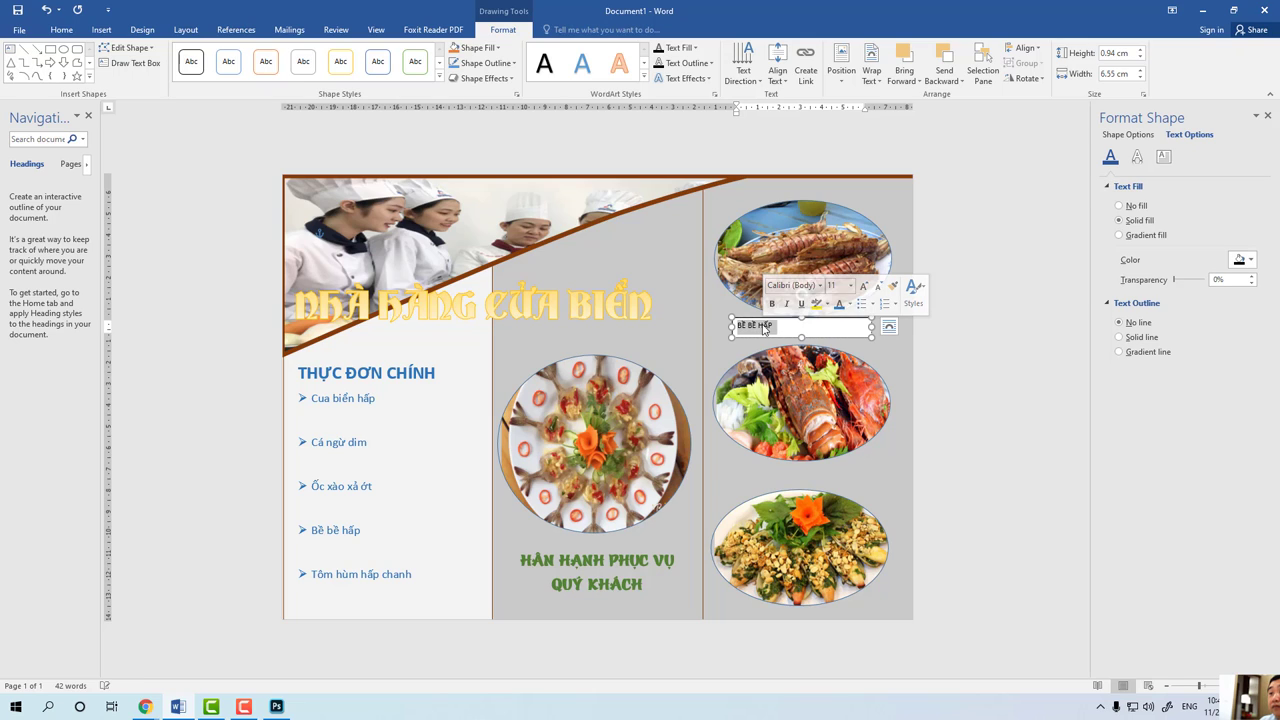
key("ctrl+bracketright")
key("ctrl+bracketright")
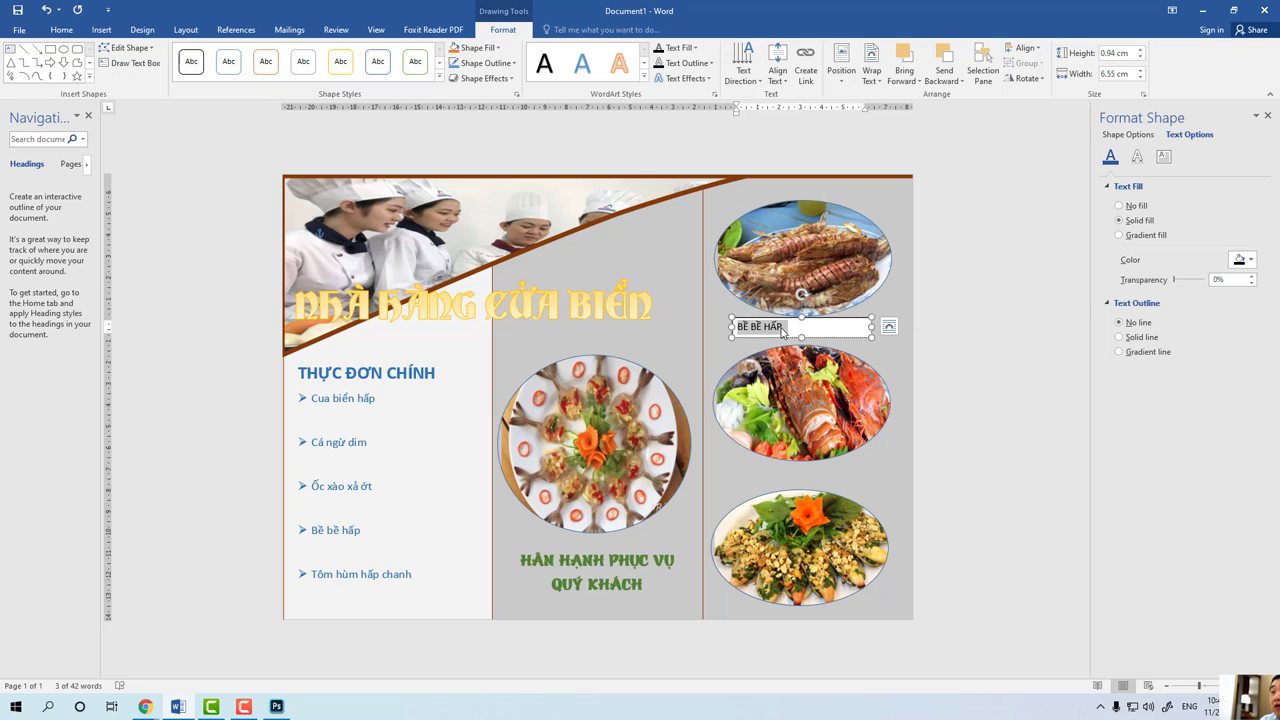
key("ctrl+bracketright")
key("ctrl+bracketright")
key("ctrl+bracketright")
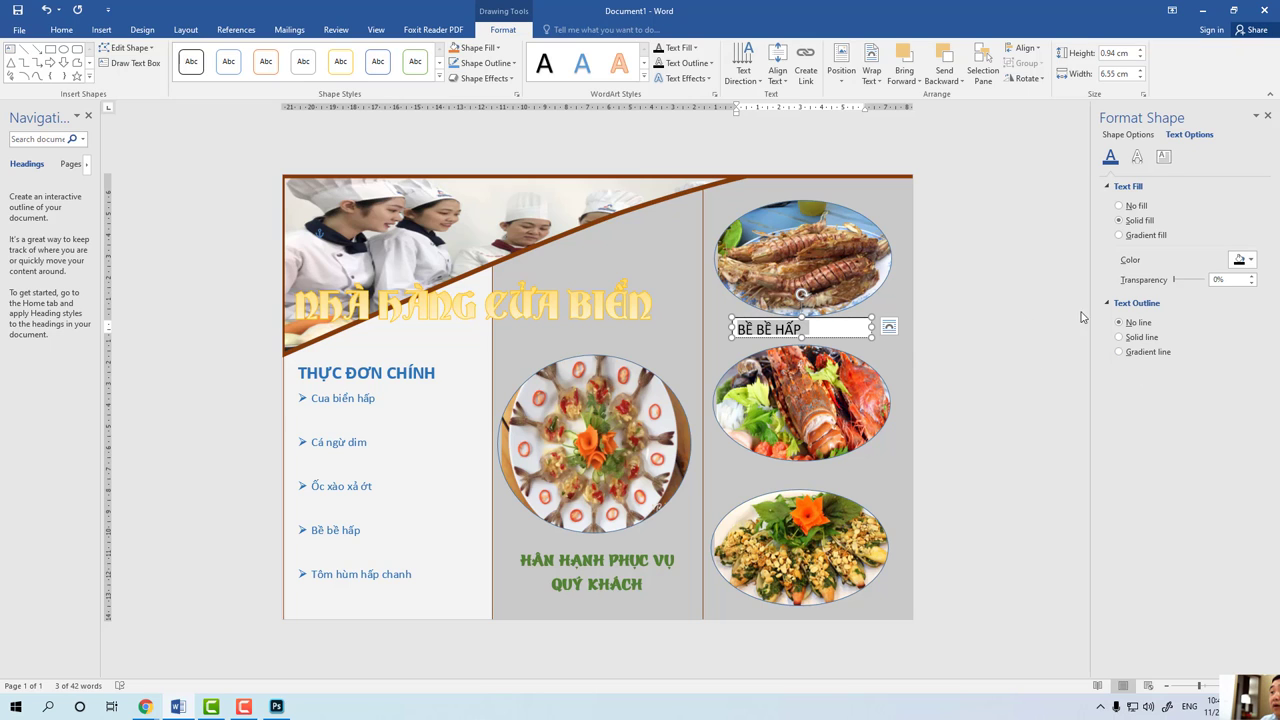
left_click(852, 337)
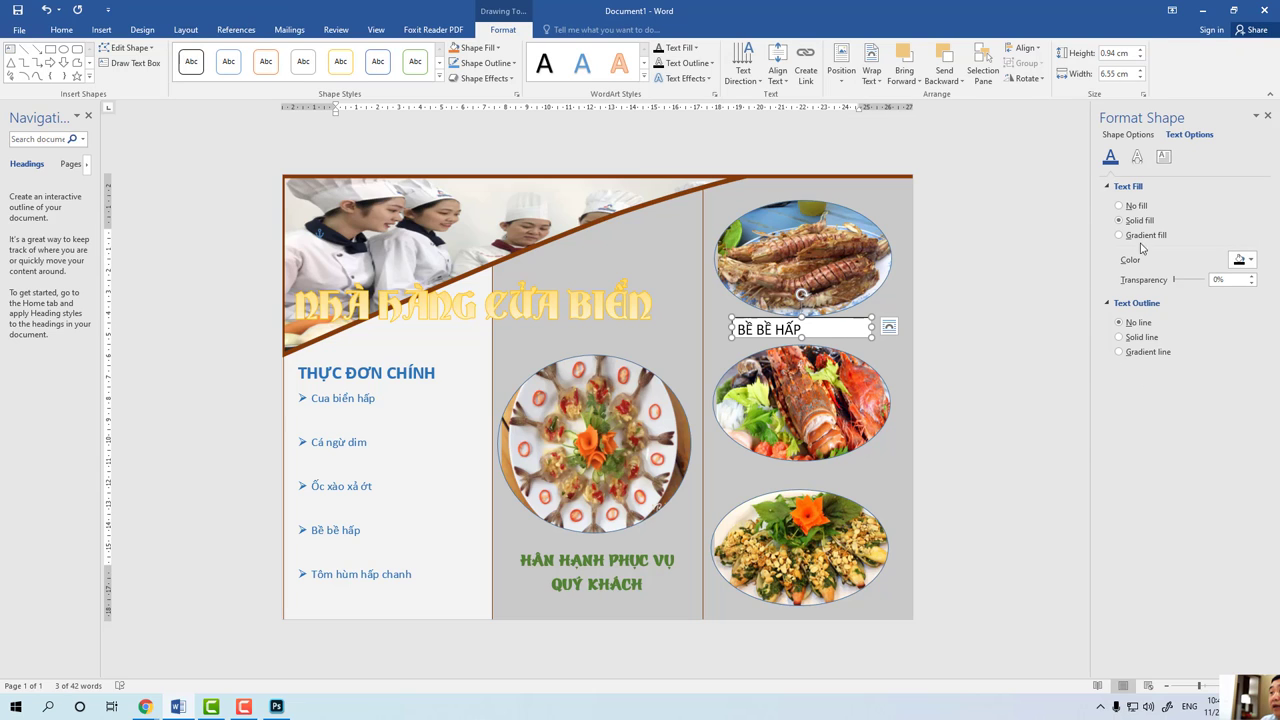
Set the caption box to No fill and No line, then select the BỀ BỀ HẤP text.
right_click(860, 339)
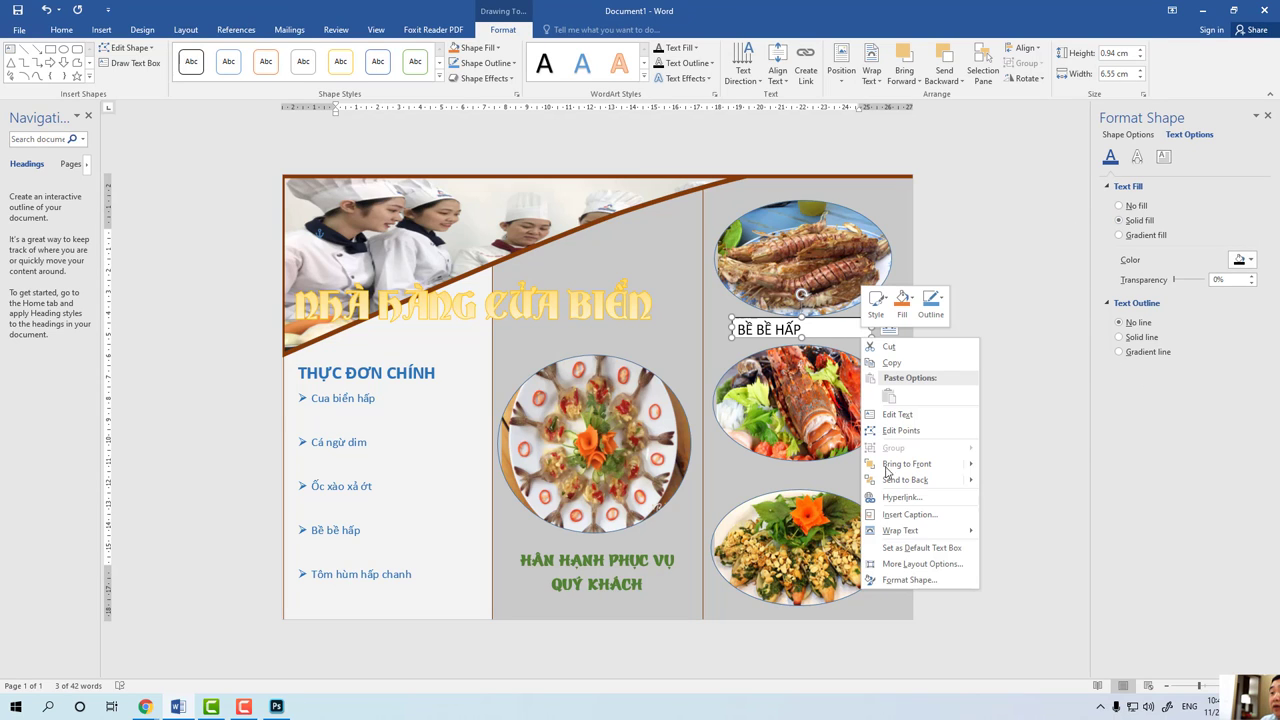
left_click(895, 583)
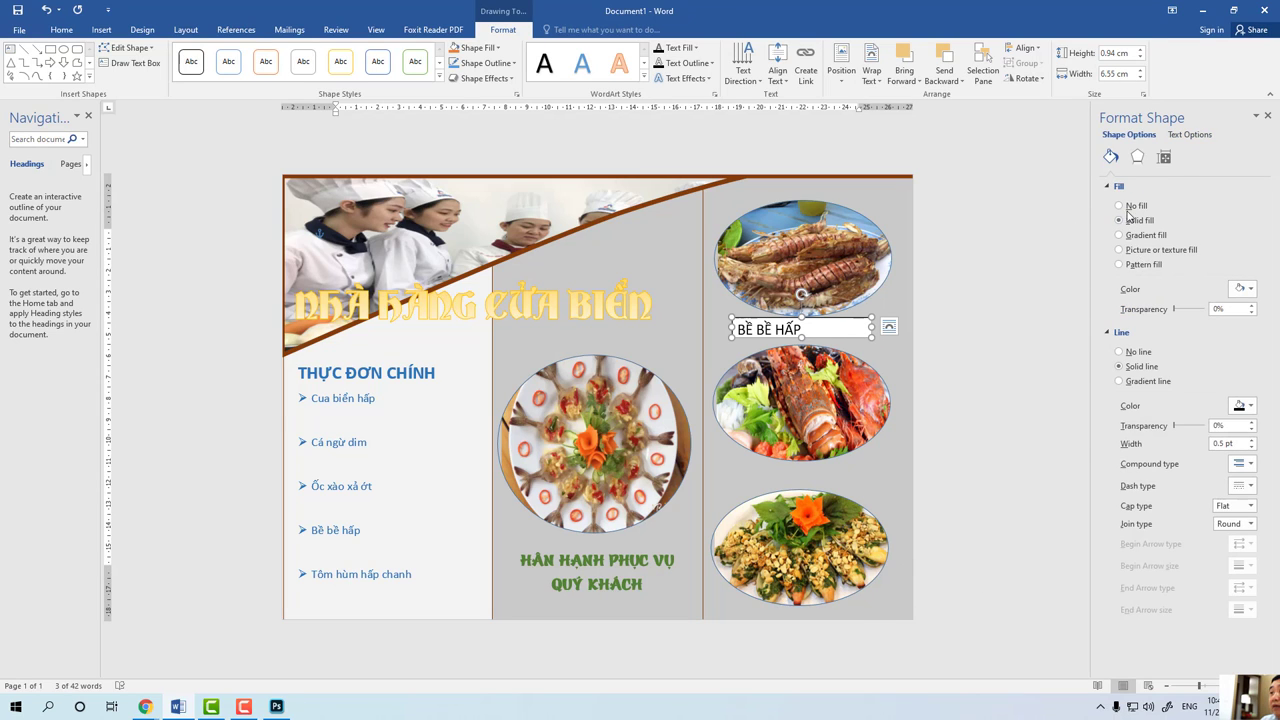
left_click(1121, 206)
left_click(1119, 306)
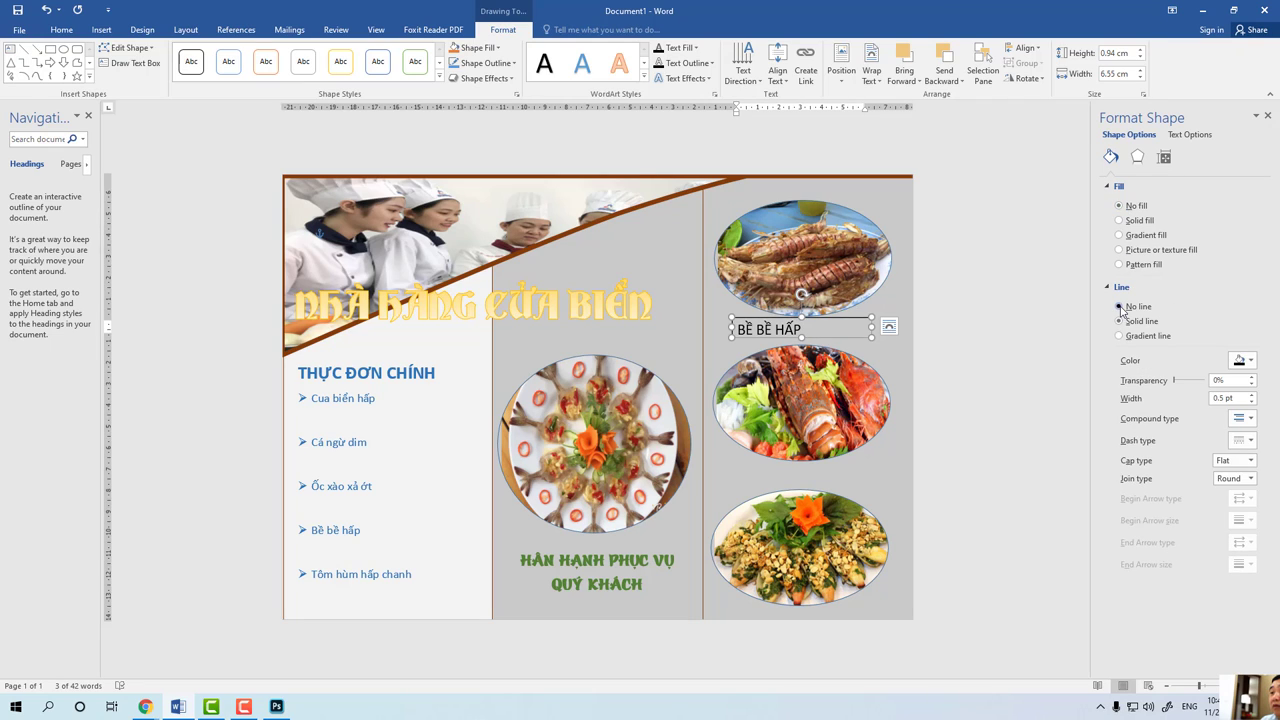
double_click(777, 333)
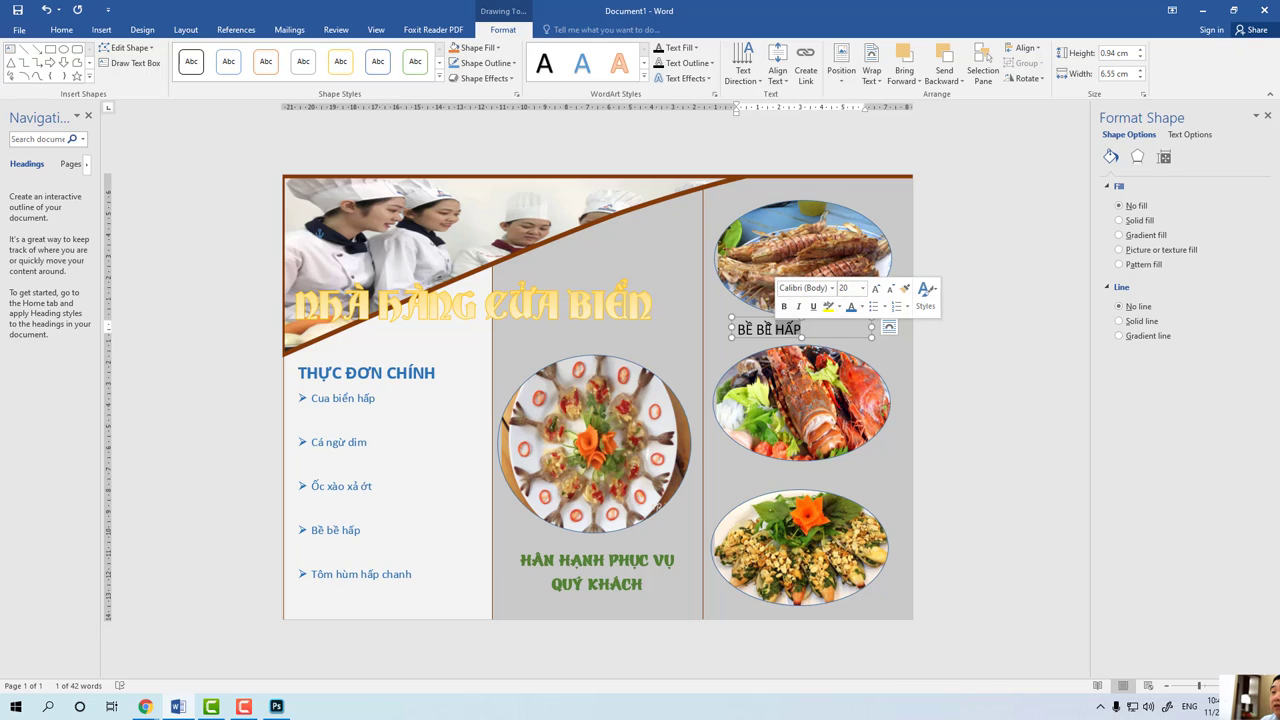
triple_click(749, 329)
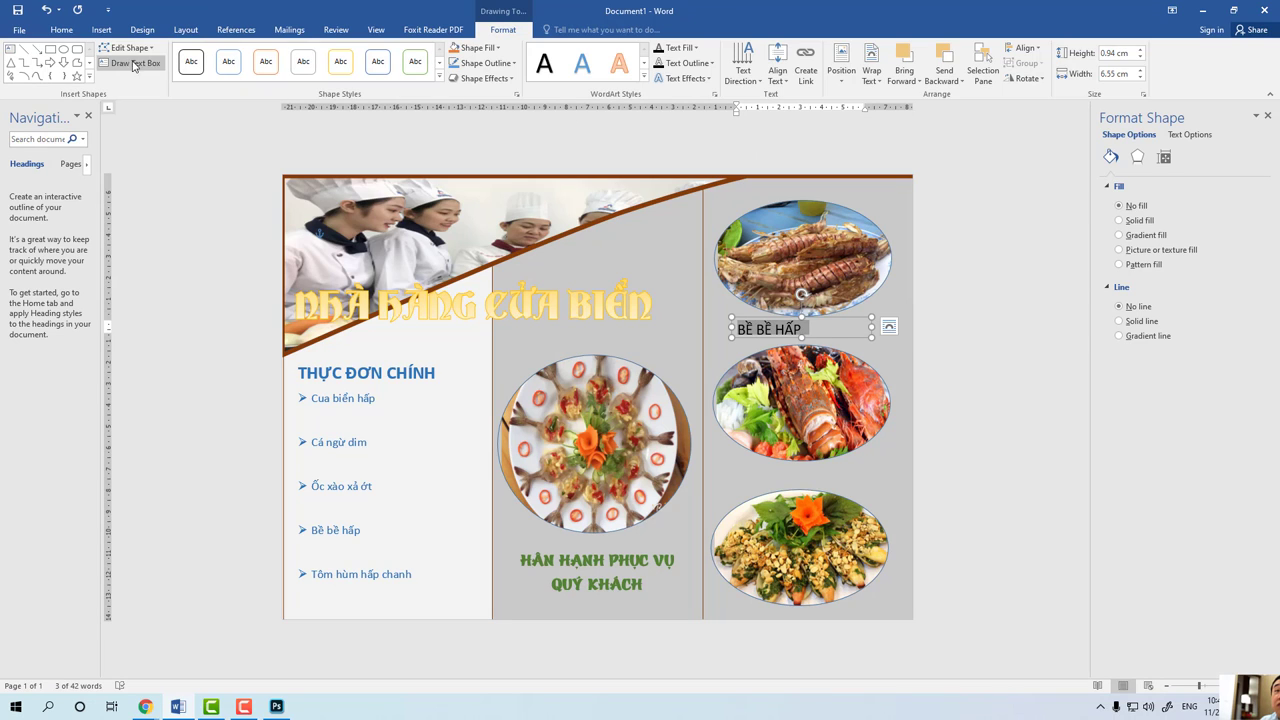
Try the UTM Staccato font on the BỀ BỀ HẤP caption.
left_click(62, 30)
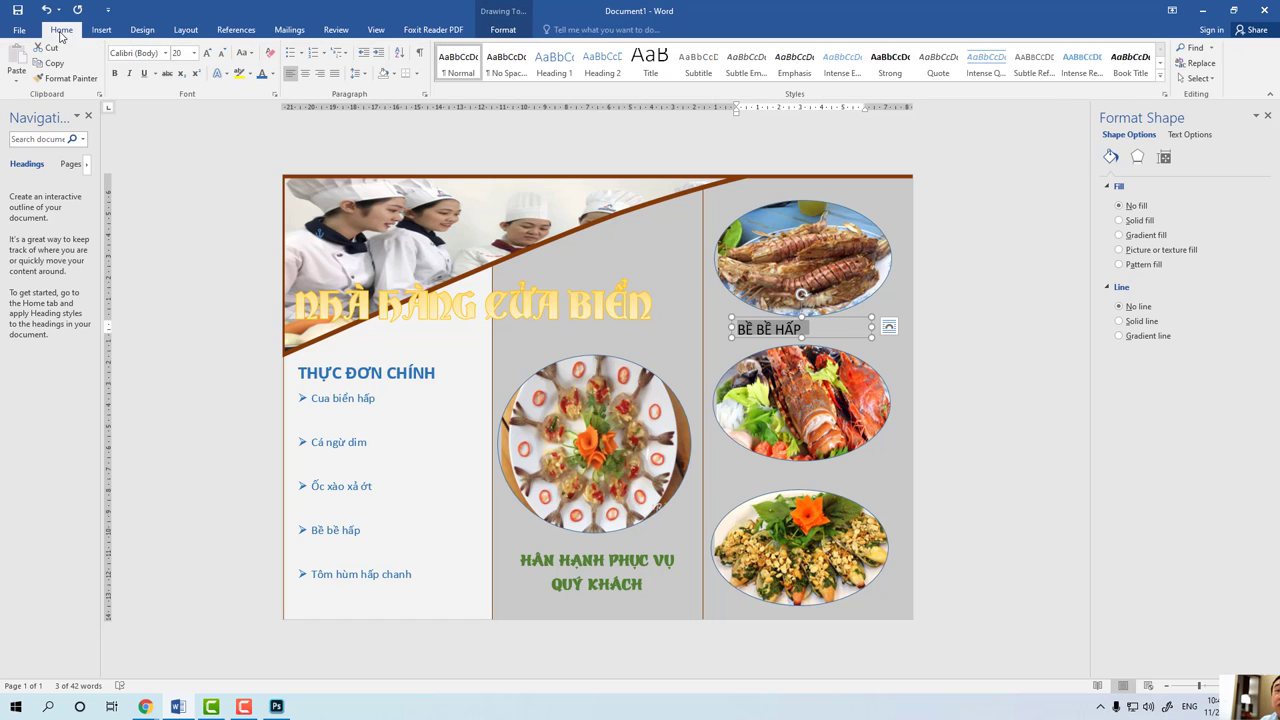
left_click(165, 55)
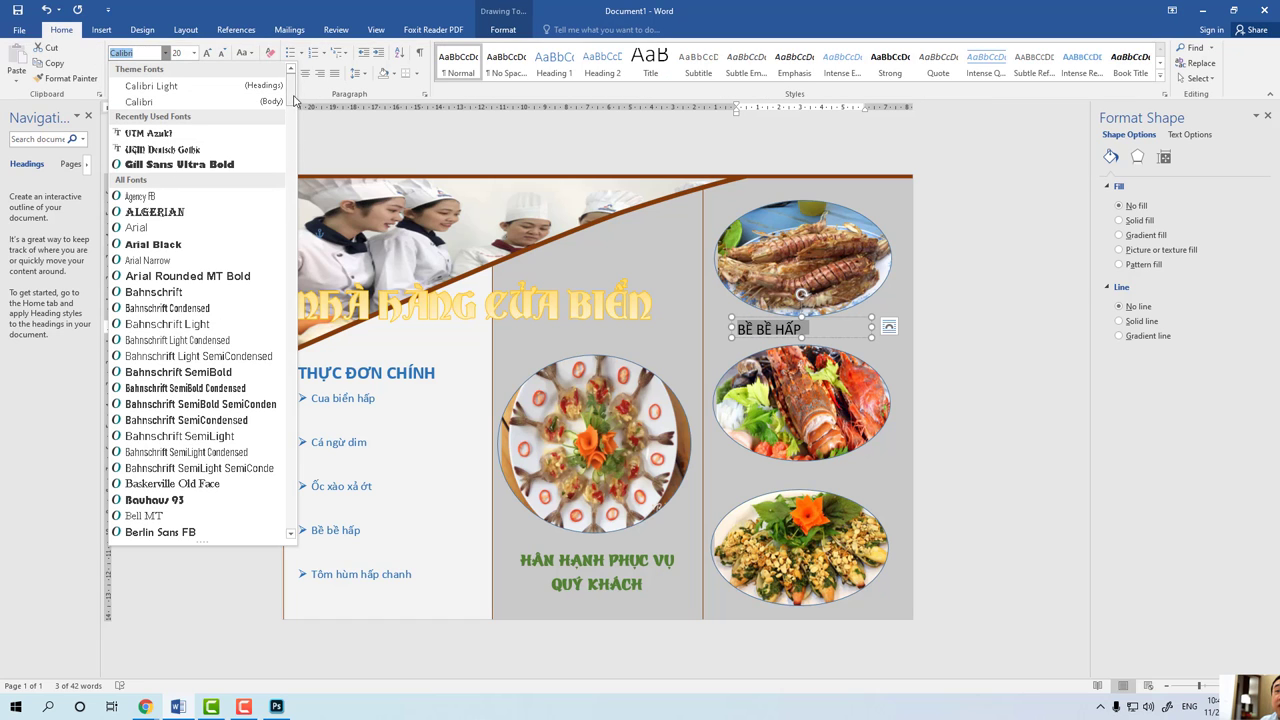
left_click_drag(295, 100, 277, 368)
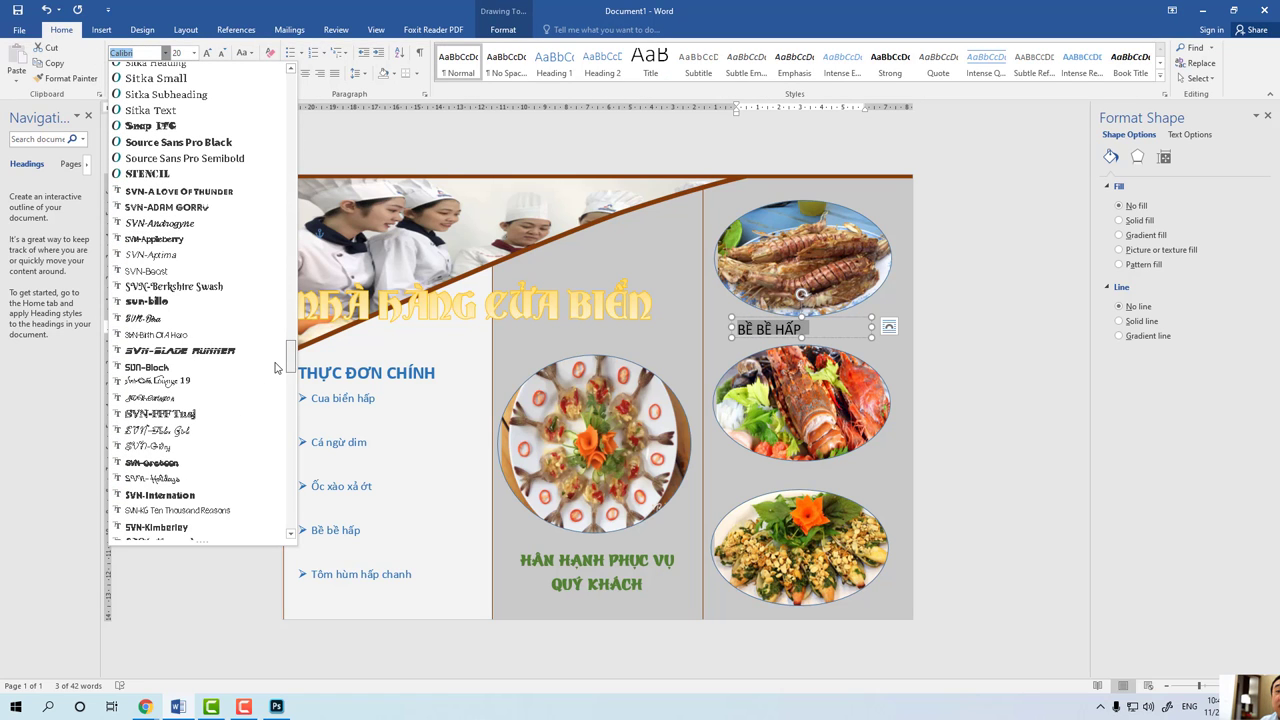
left_click_drag(277, 368, 277, 406)
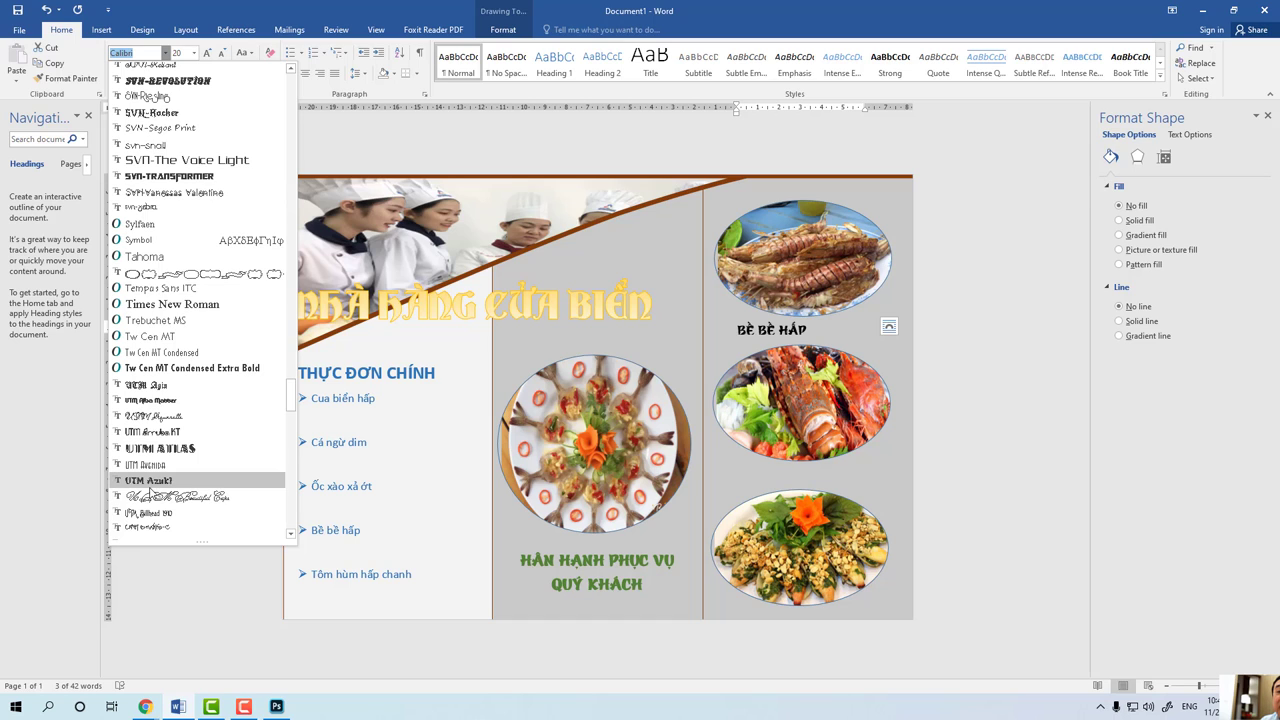
scroll(150, 489, "down", 2)
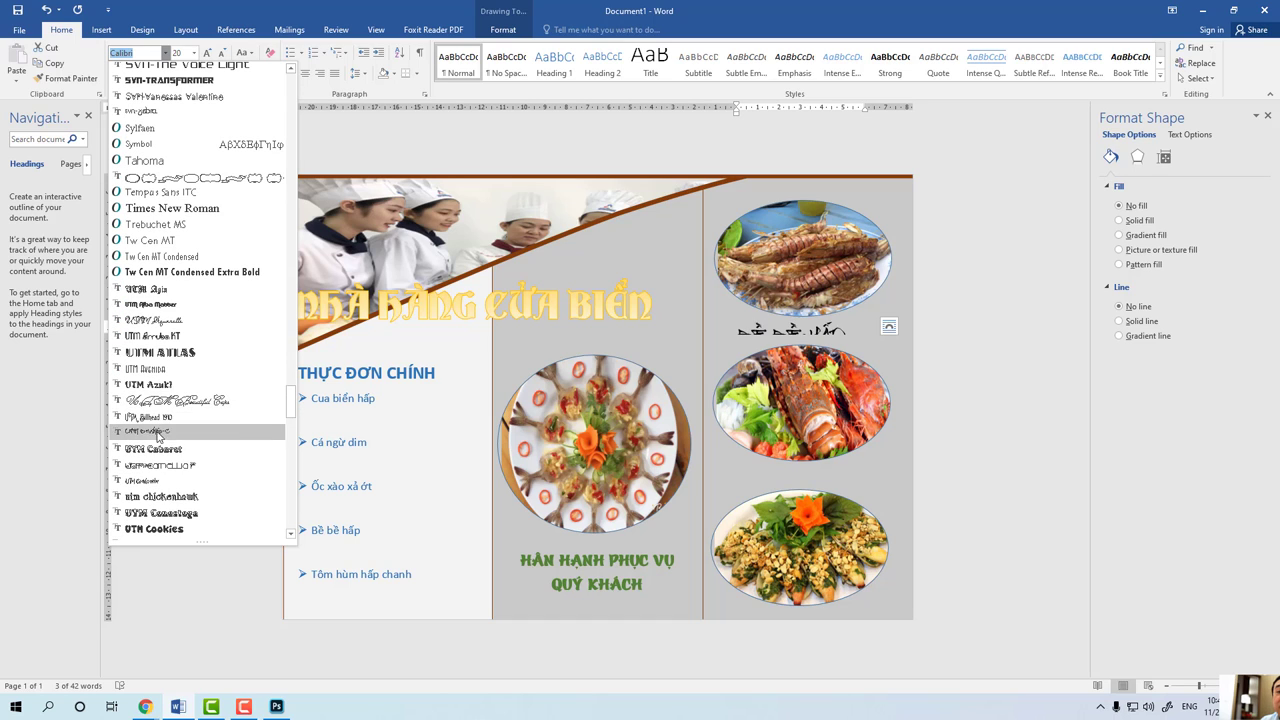
scroll(160, 486, "down", 3)
scroll(163, 484, "down", 3)
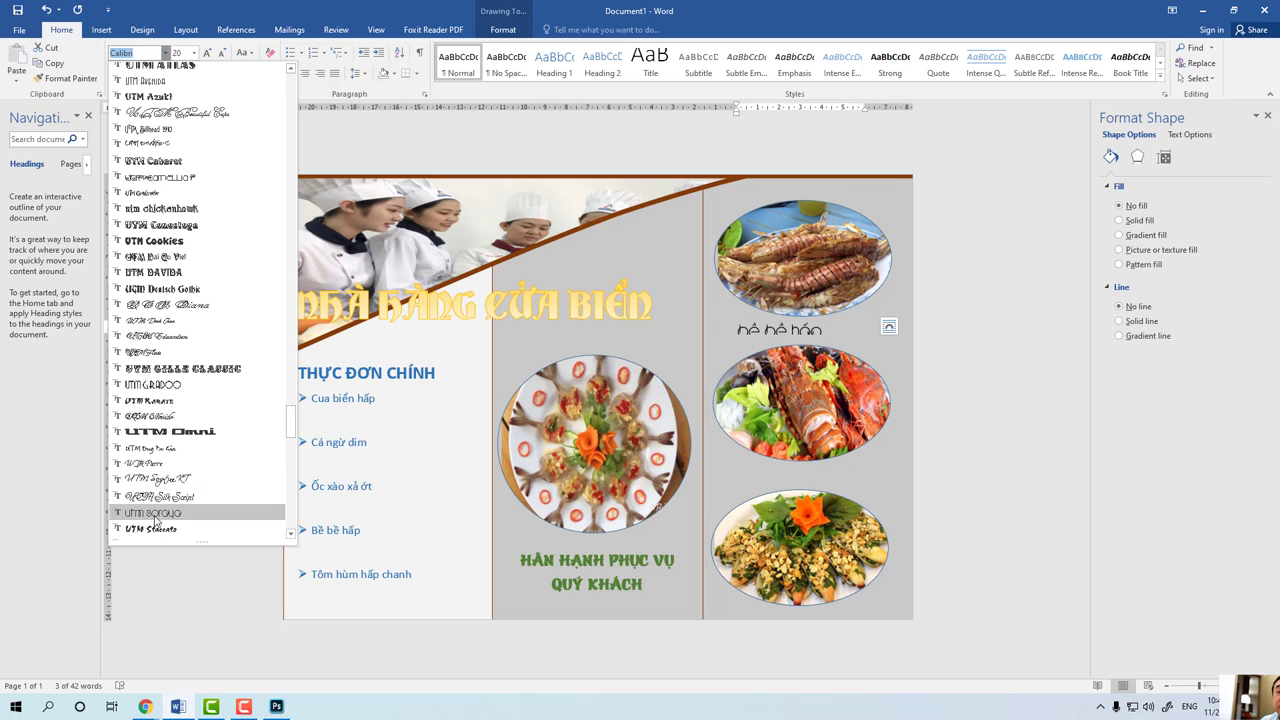
scroll(157, 484, "down", 1)
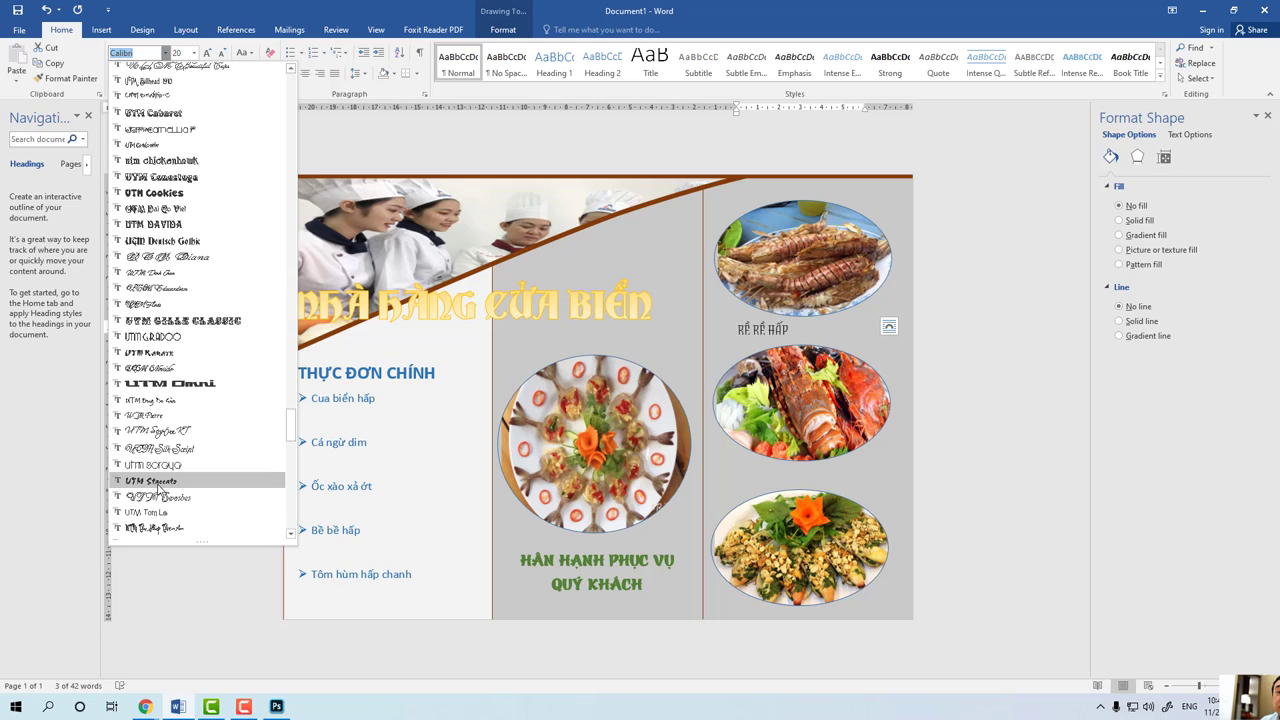
left_click(155, 481)
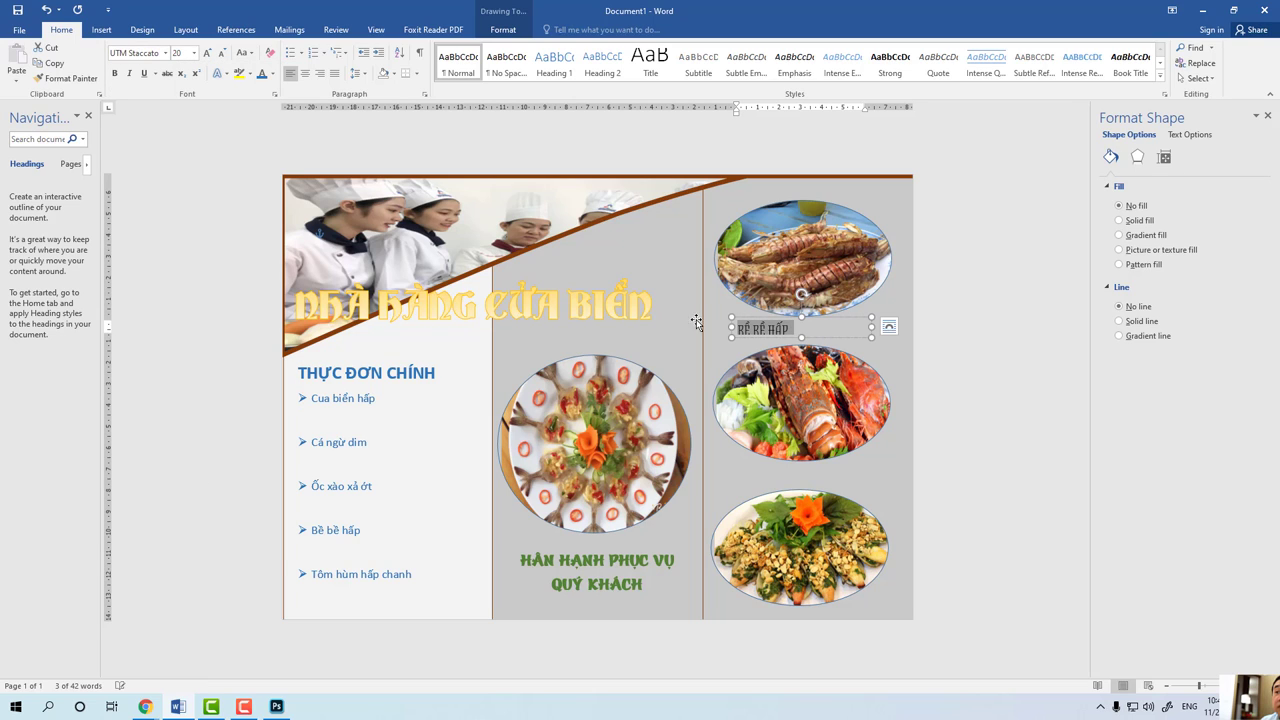
Switch the caption font to UTM Karate instead.
left_click(165, 53)
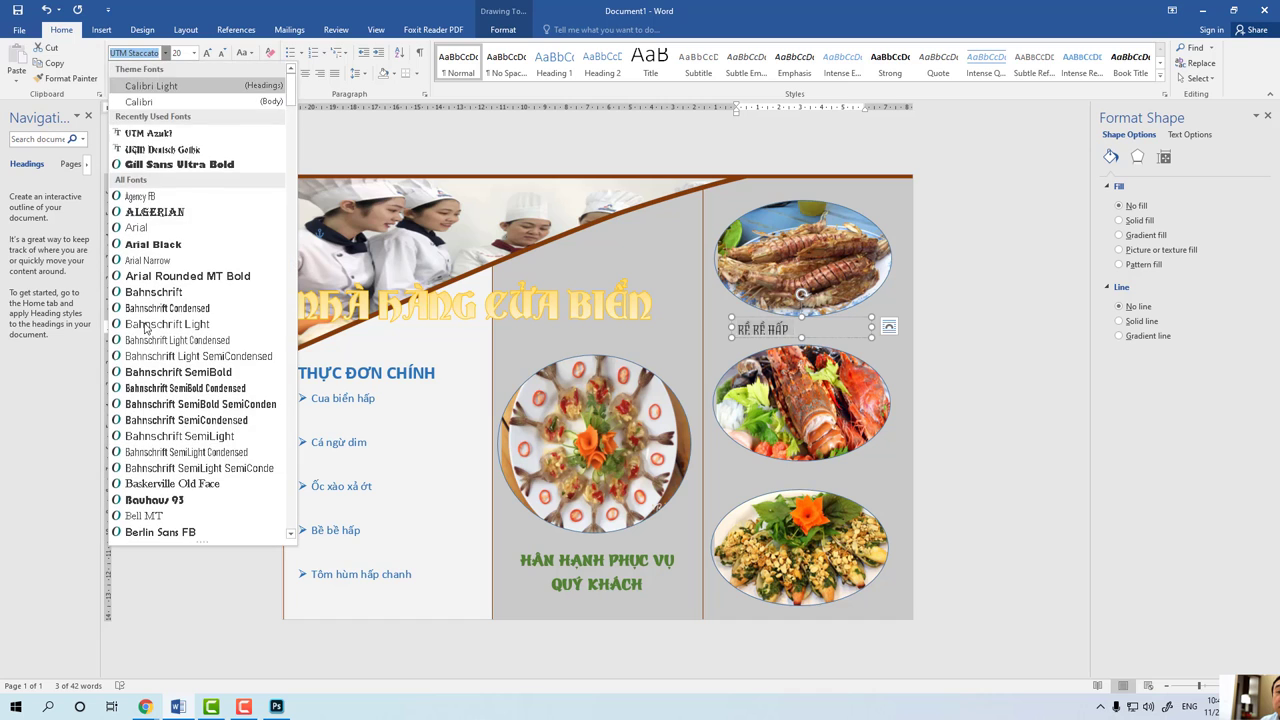
scroll(289, 150, "down", 10)
scroll(260, 395, "down", 15)
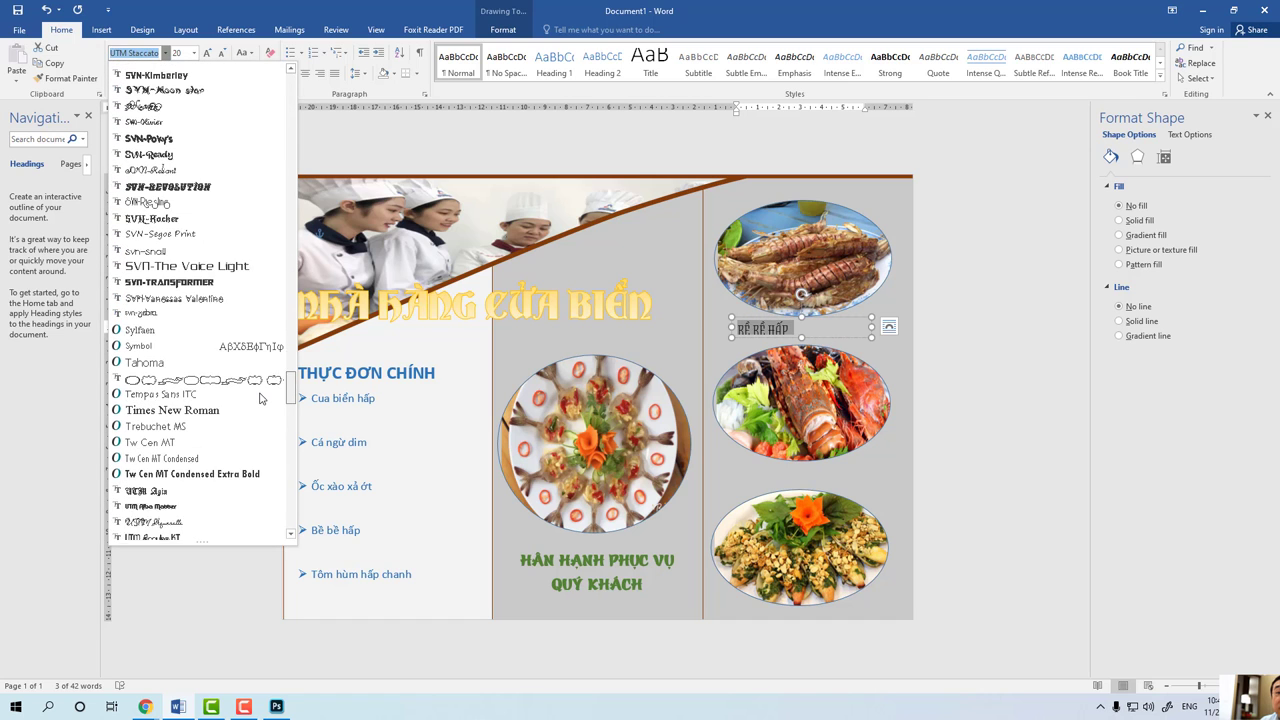
scroll(258, 400, "down", 2)
scroll(263, 349, "up", 5)
scroll(263, 429, "down", 10)
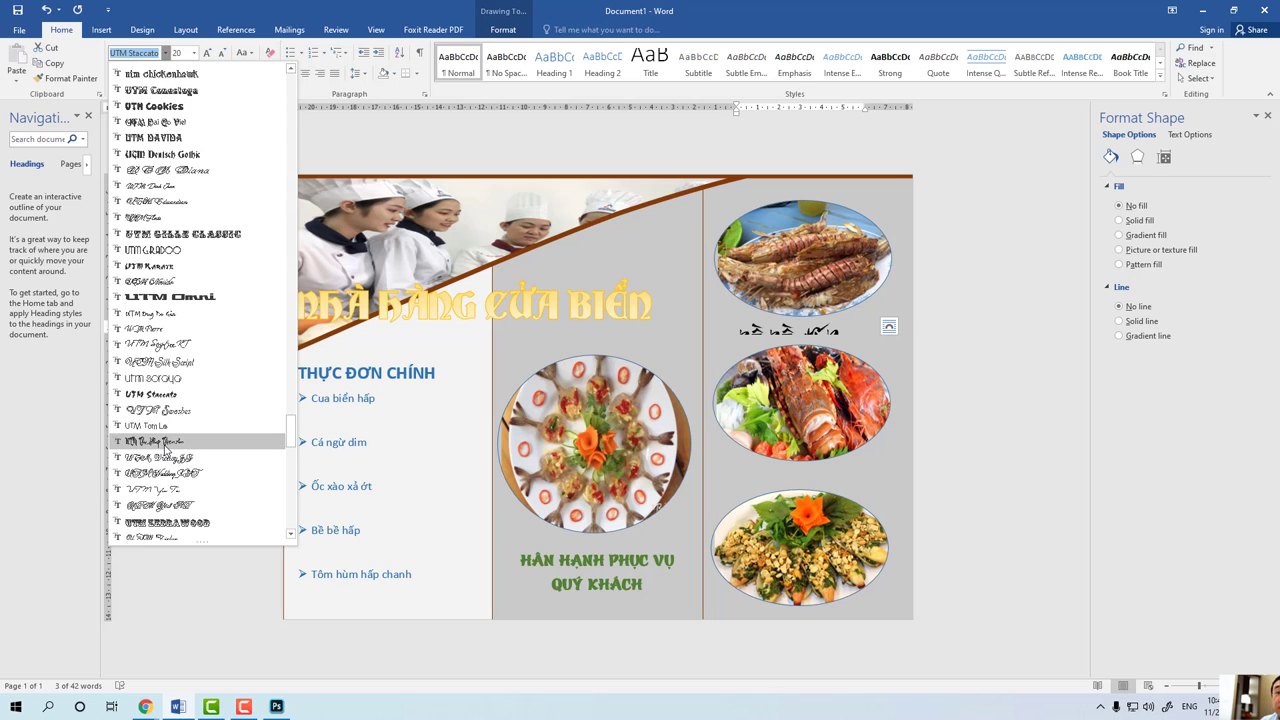
scroll(166, 444, "down", 1)
scroll(162, 446, "down", 2)
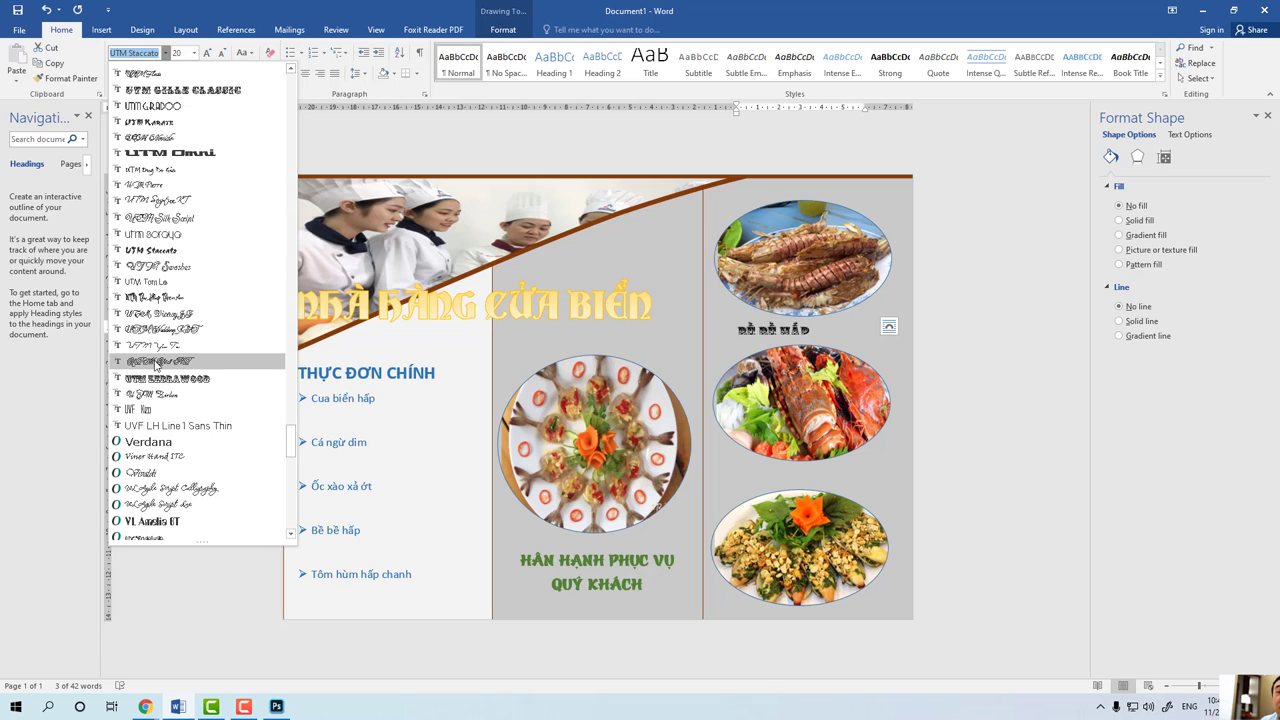
scroll(155, 385, "up", 1)
scroll(160, 330, "up", 1)
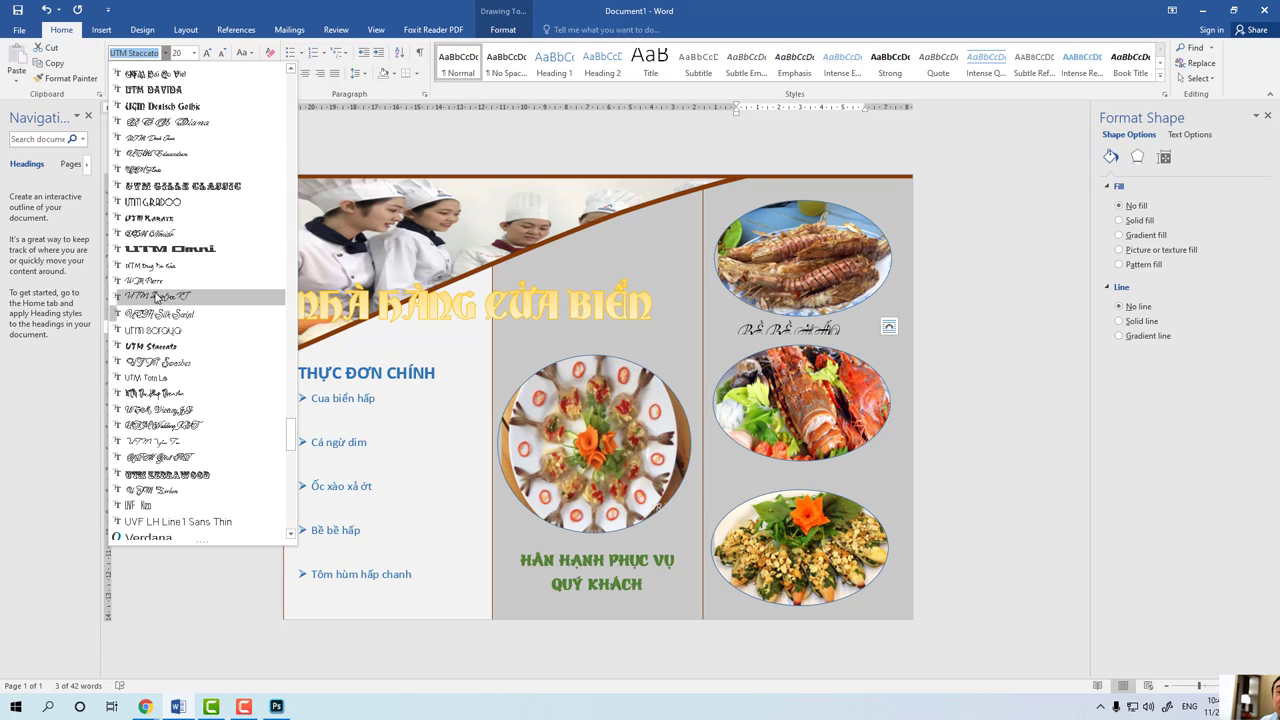
left_click(168, 218)
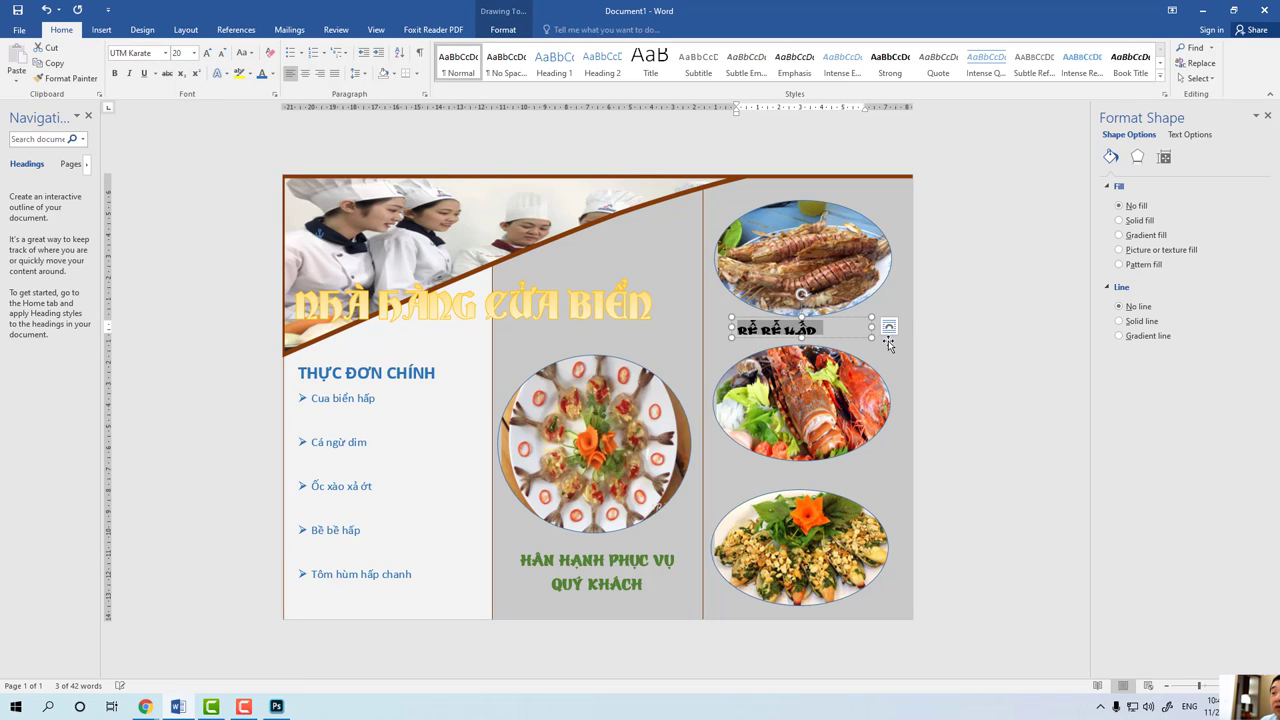
Widen the caption box, centre the text, and set it to 18 pt.
left_click_drag(870, 338, 880, 345)
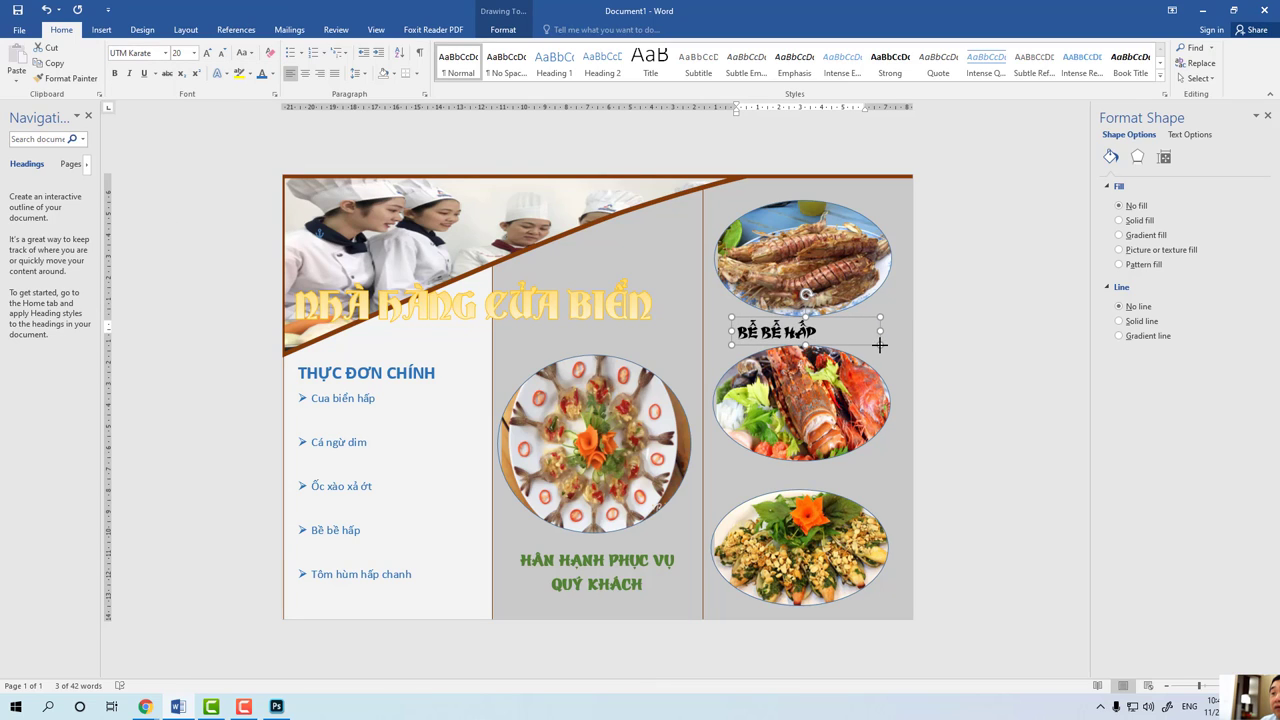
left_click(766, 336)
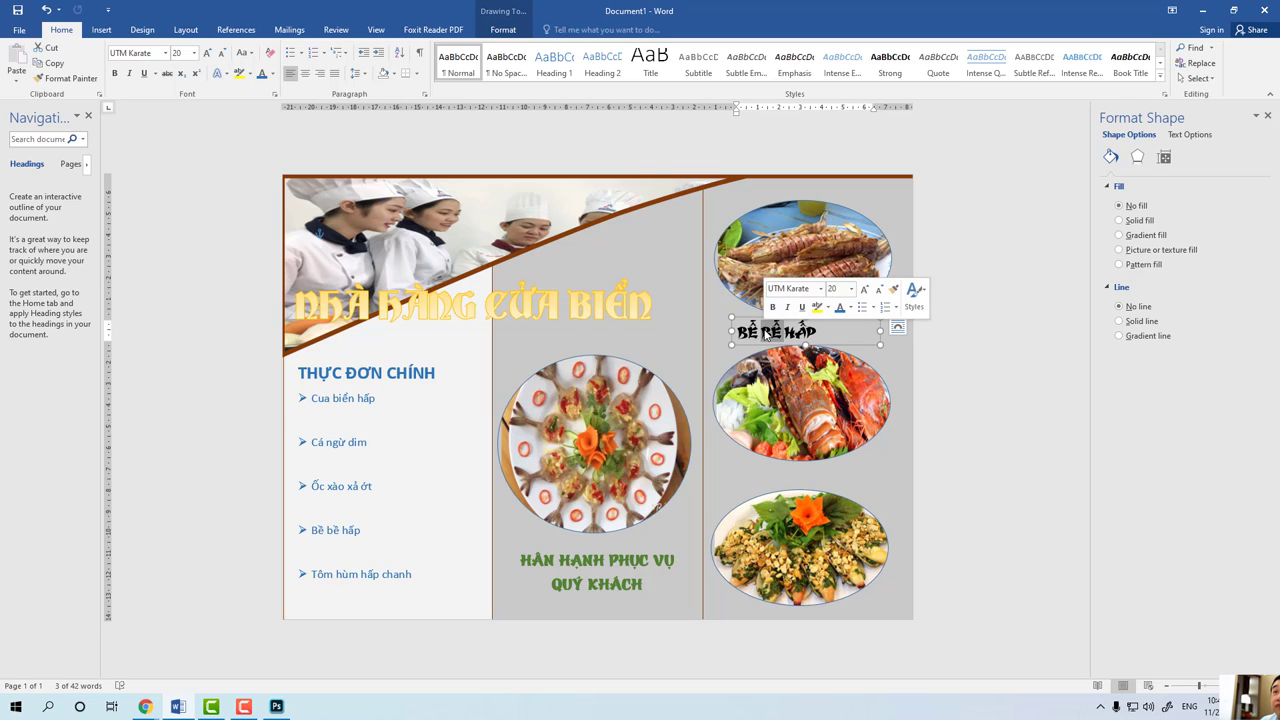
left_click(304, 73)
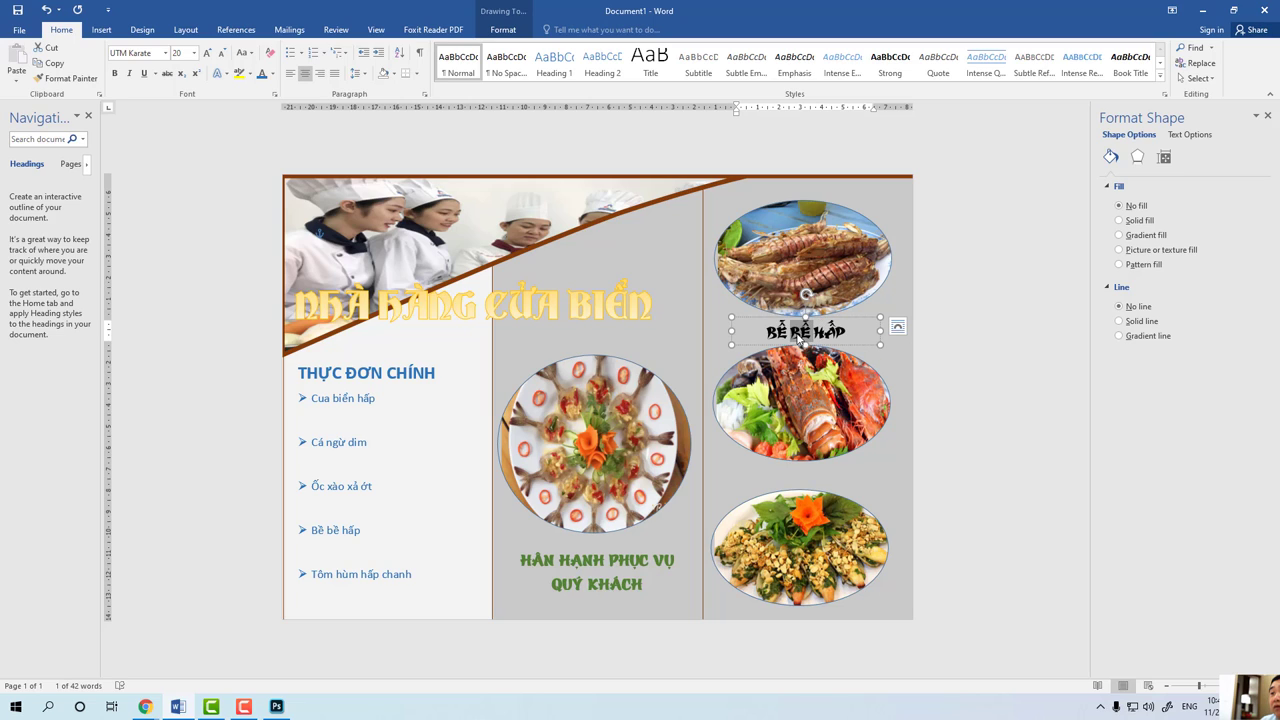
double_click(800, 334)
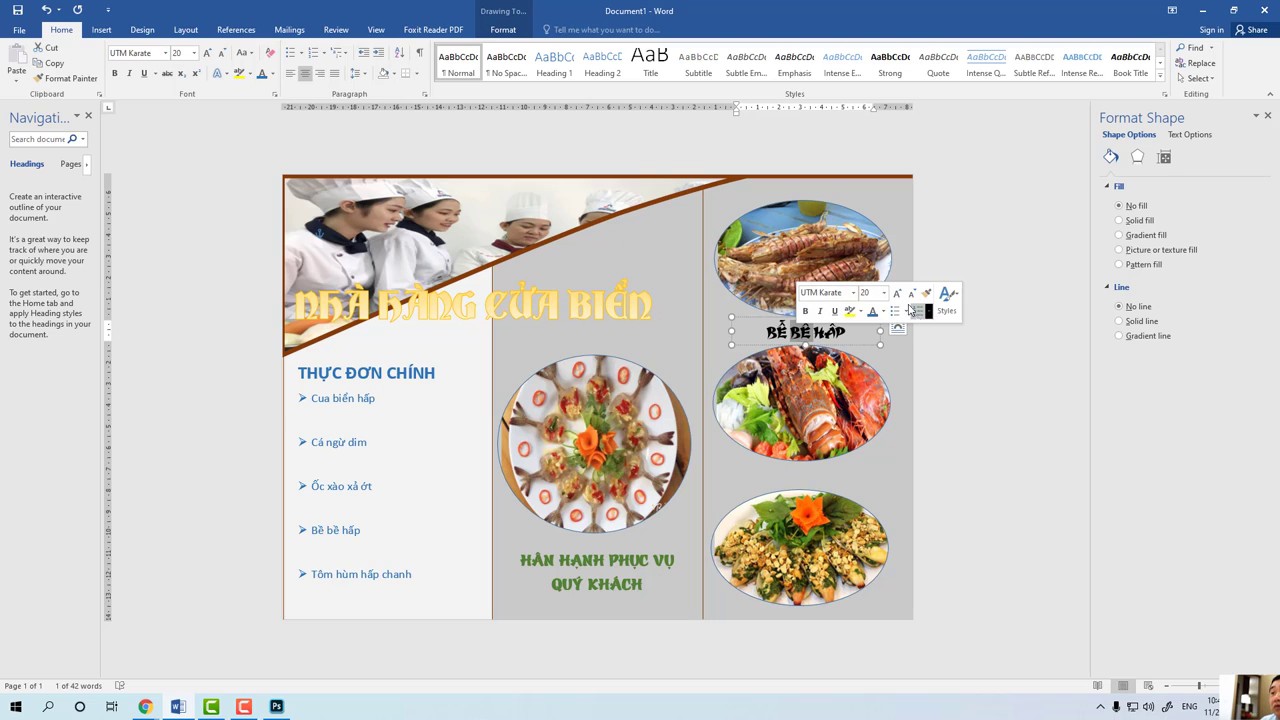
left_click(883, 292)
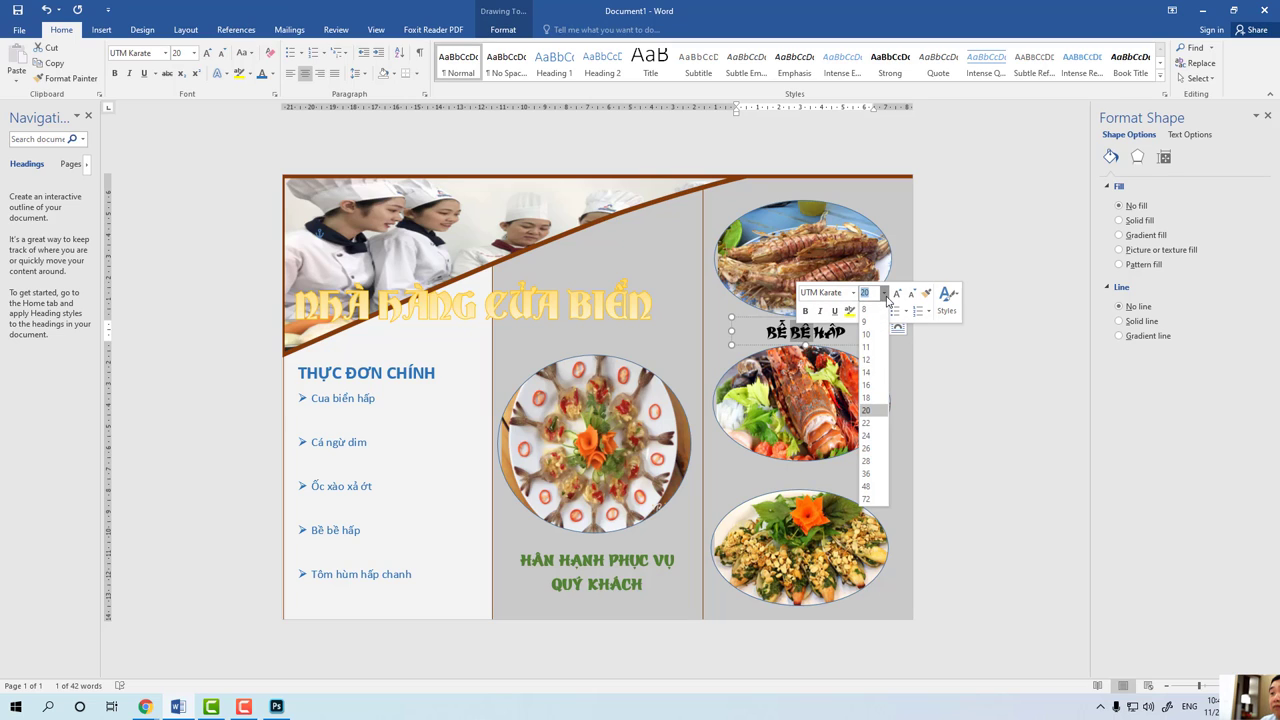
left_click(866, 397)
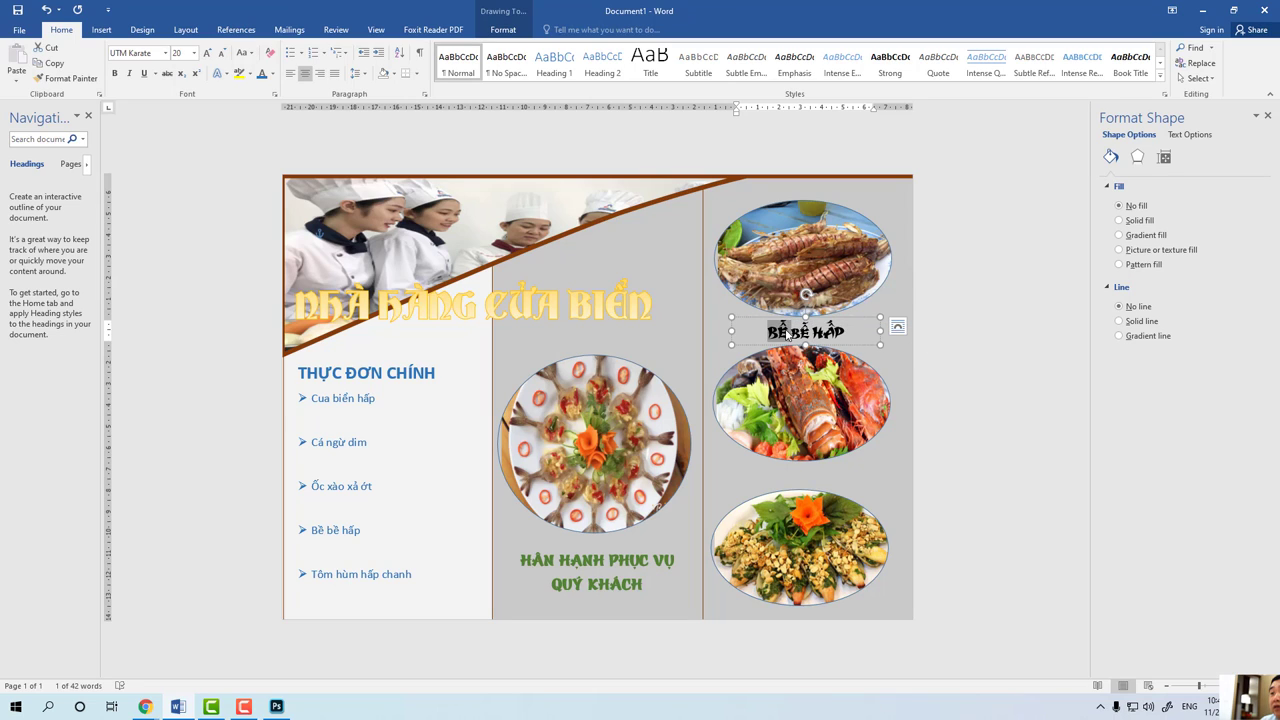
Colour the BỀ BỀ HẤP caption red.
left_click_drag(768, 332, 850, 334)
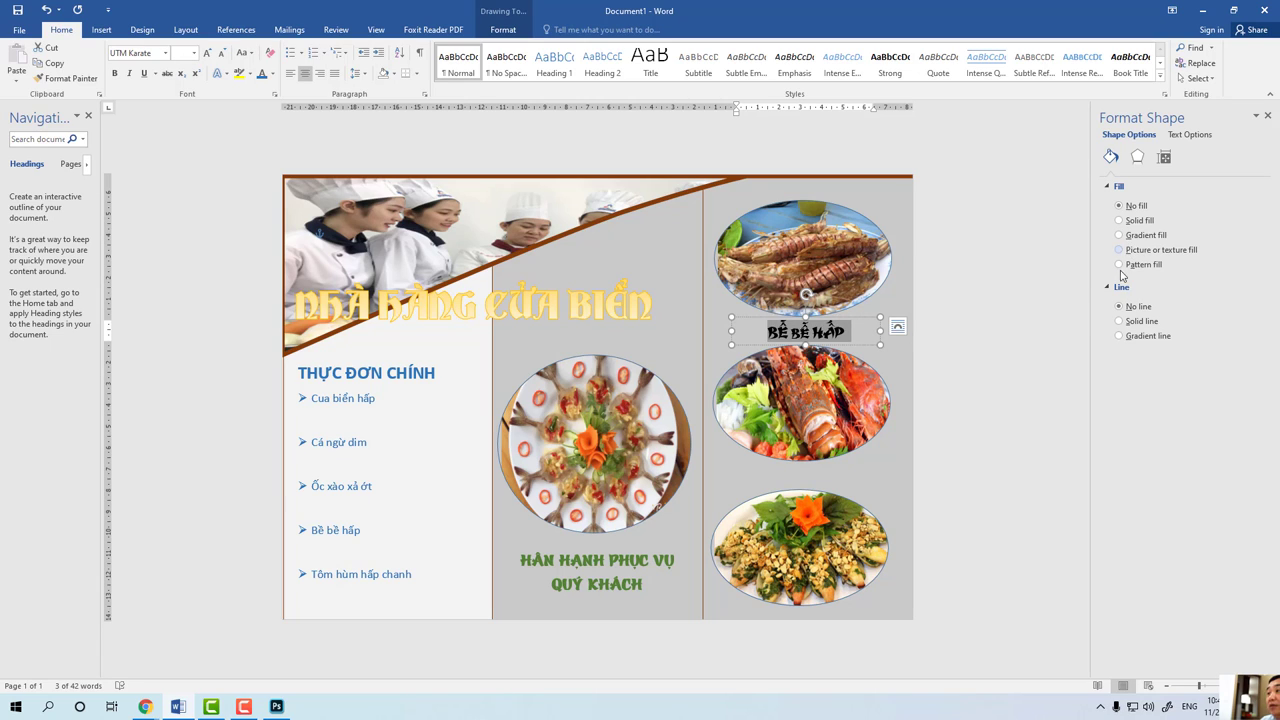
left_click(272, 74)
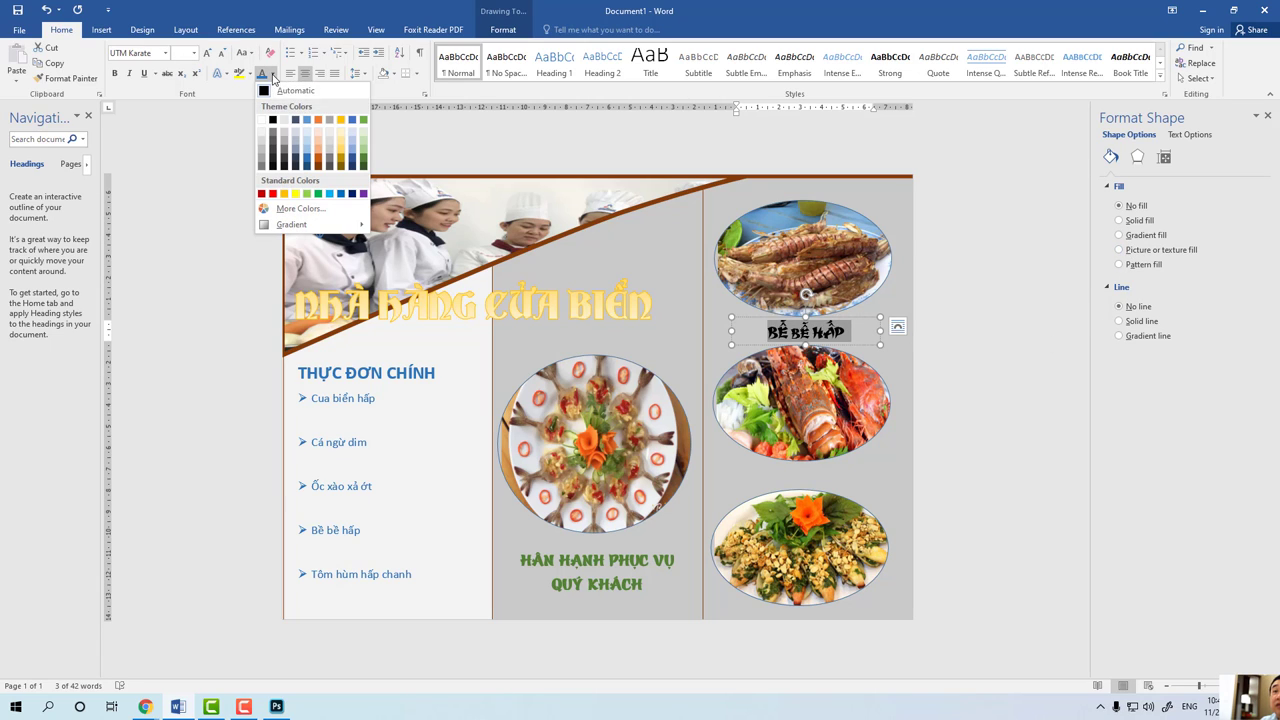
left_click(272, 195)
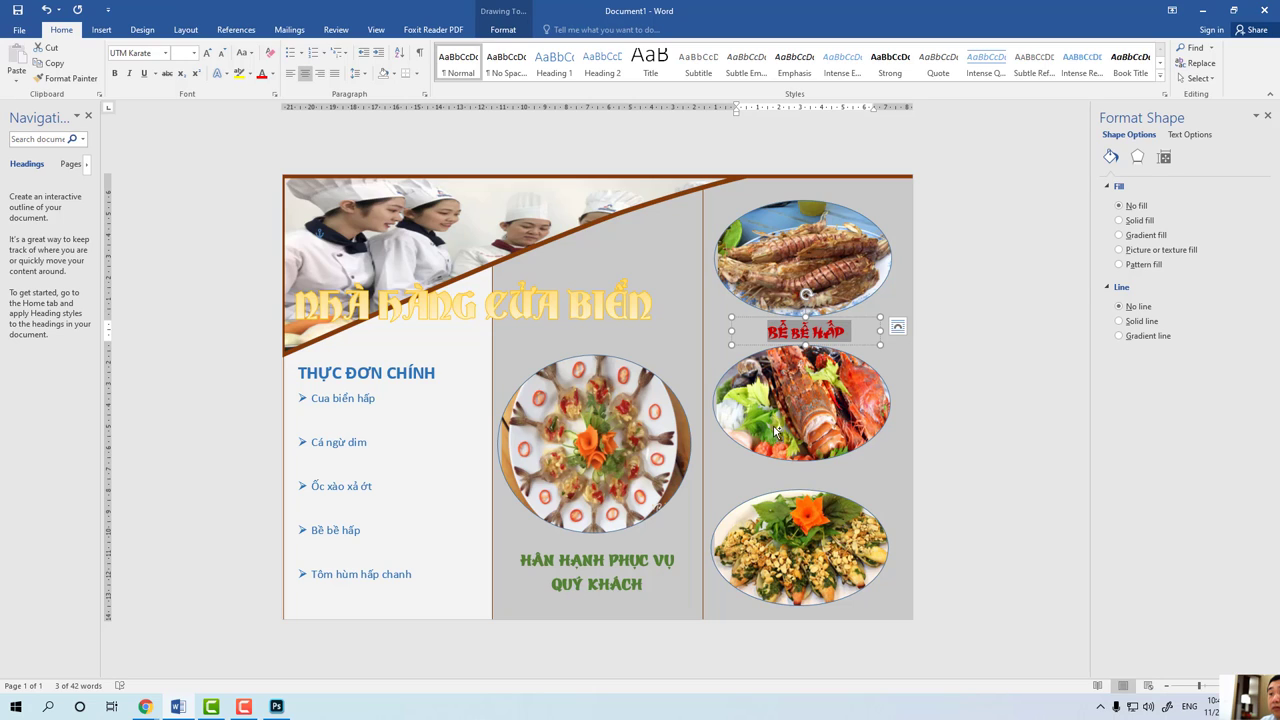
left_click(897, 326)
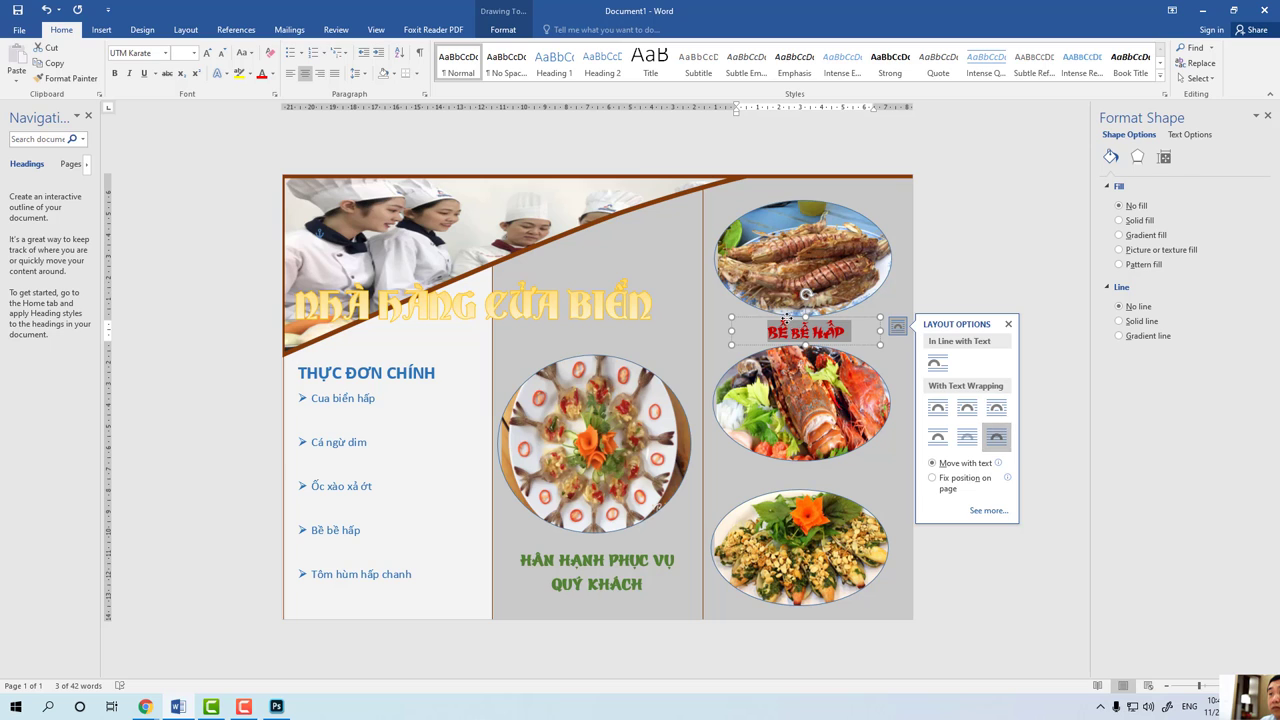
Copy the red BỀ BỀ HẤP caption under the lobster photo and the bottom dish photo, nudging the captions right.
mouse_move(787, 319)
left_mouse_down()
mouse_move(783, 404)
mouse_move(782, 318)
left_mouse_up()
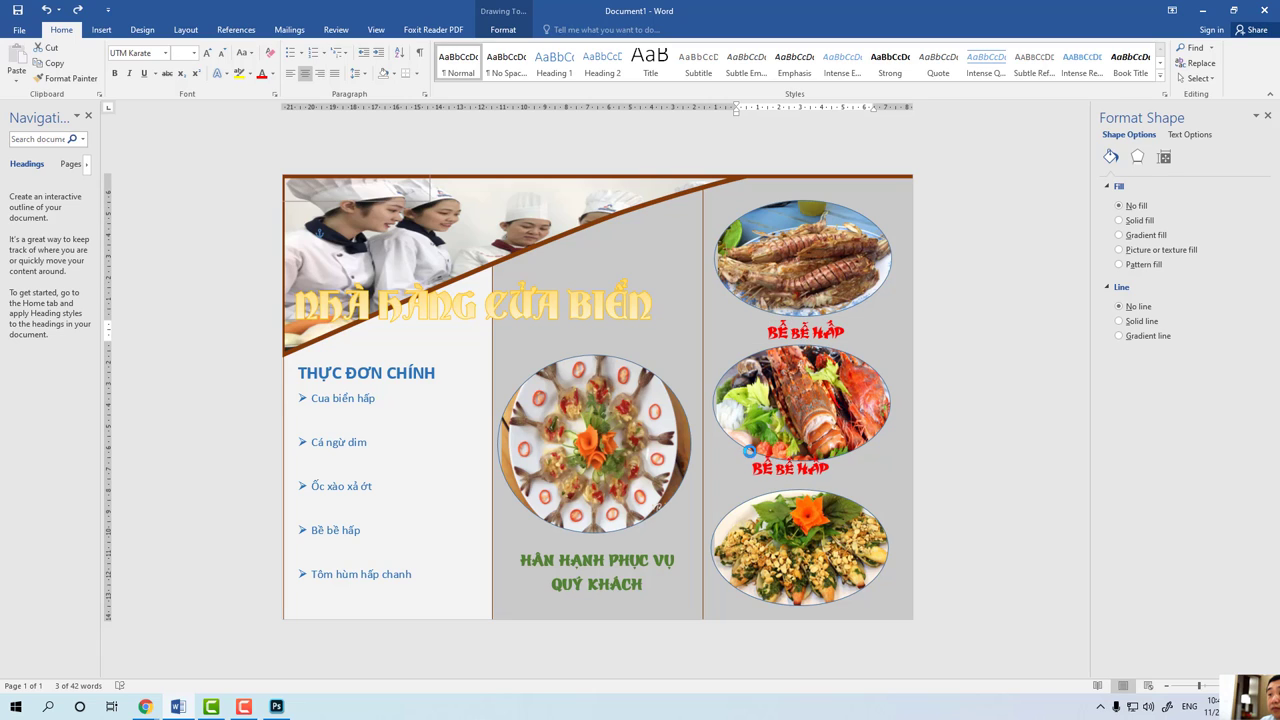
left_click_drag(766, 319, 752, 455, "ctrl")
key("Right")
key("Right")
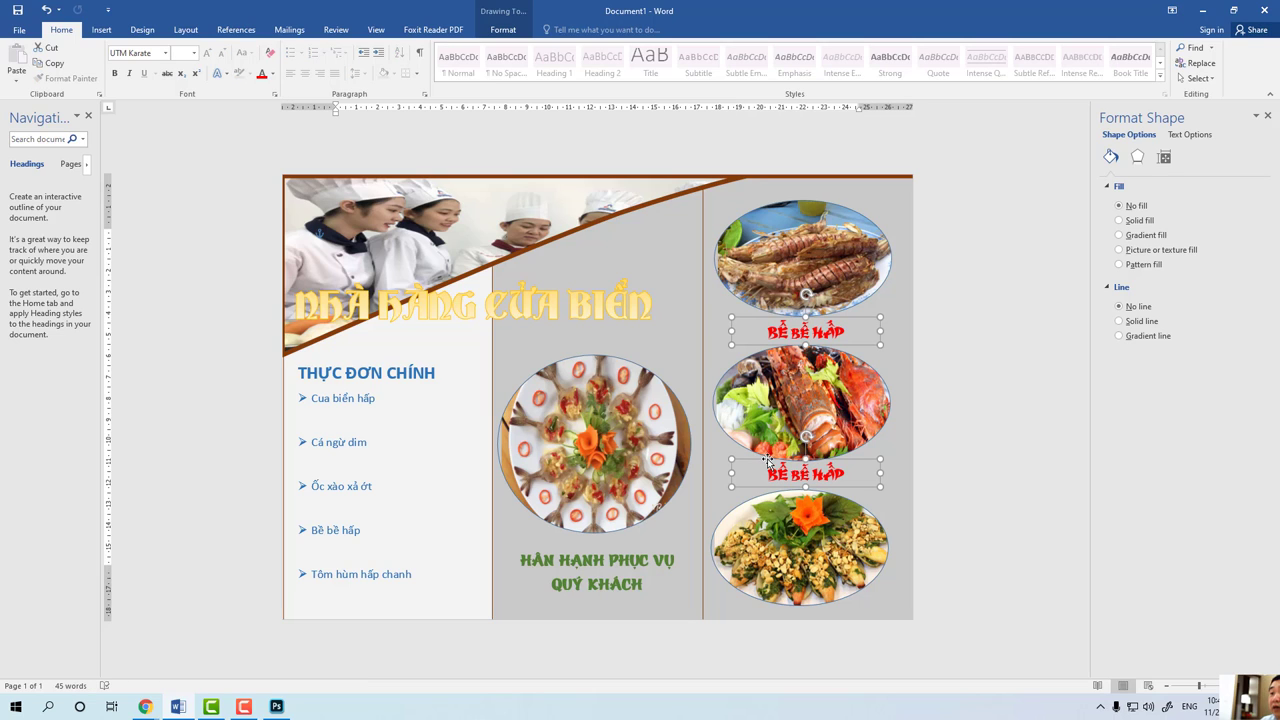
key("ctrl+Right")
key("ctrl+Right")
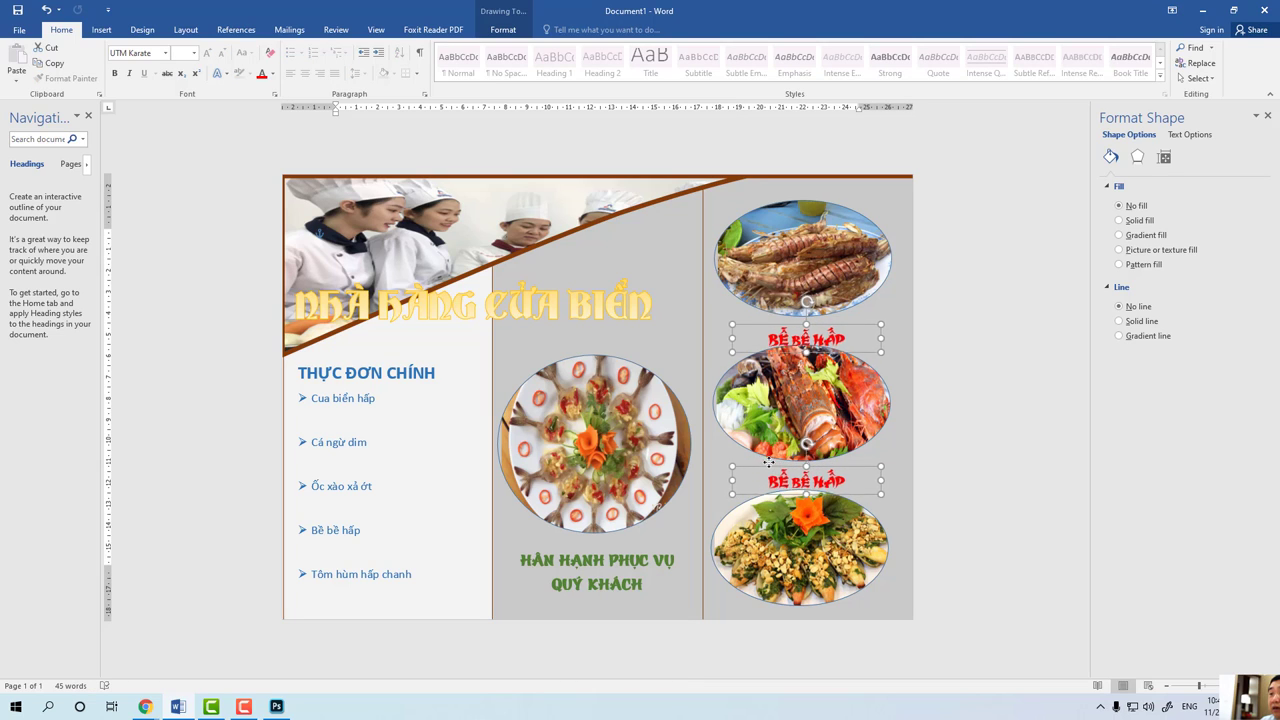
key("ctrl+Right")
left_click(768, 457)
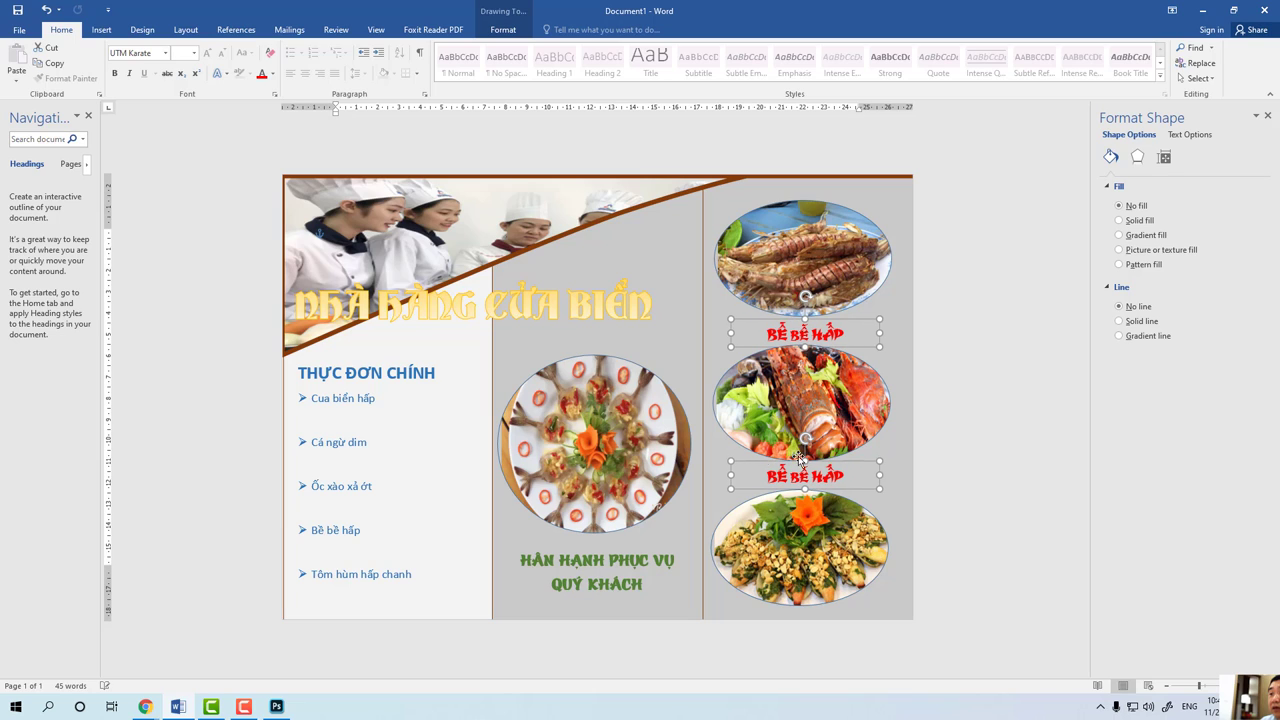
left_click(785, 462)
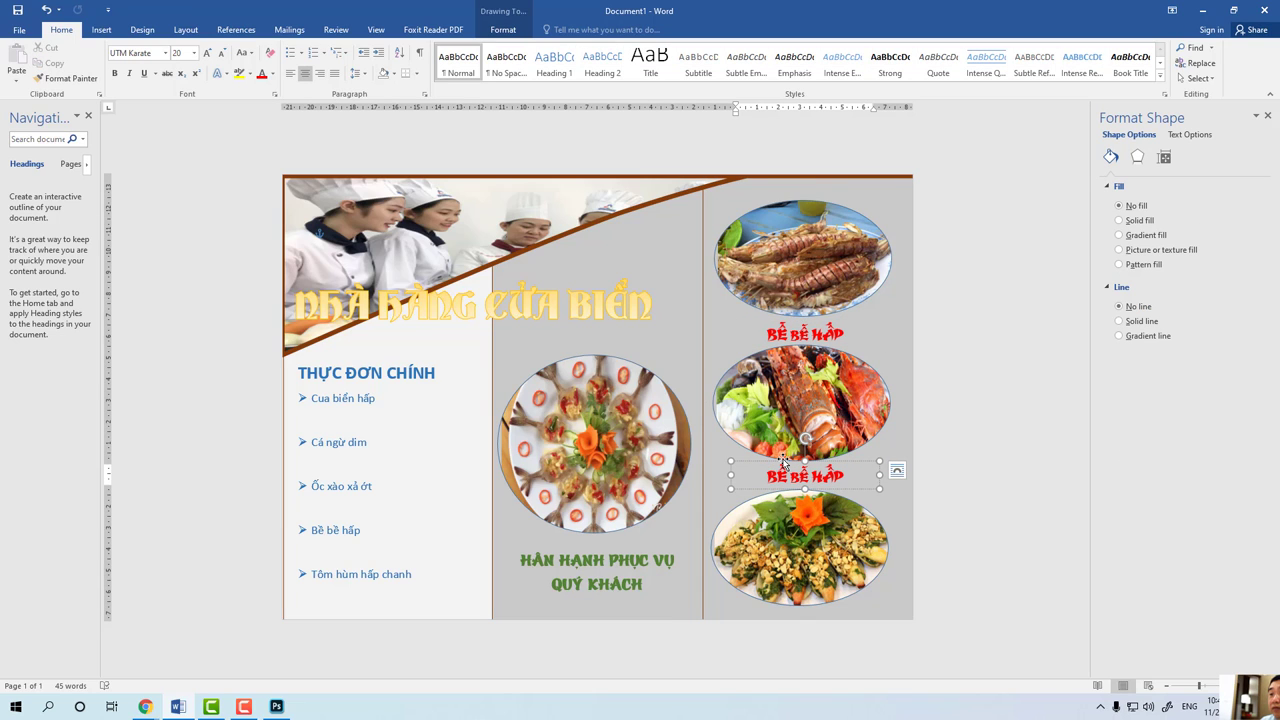
left_click_drag(785, 462, 773, 594)
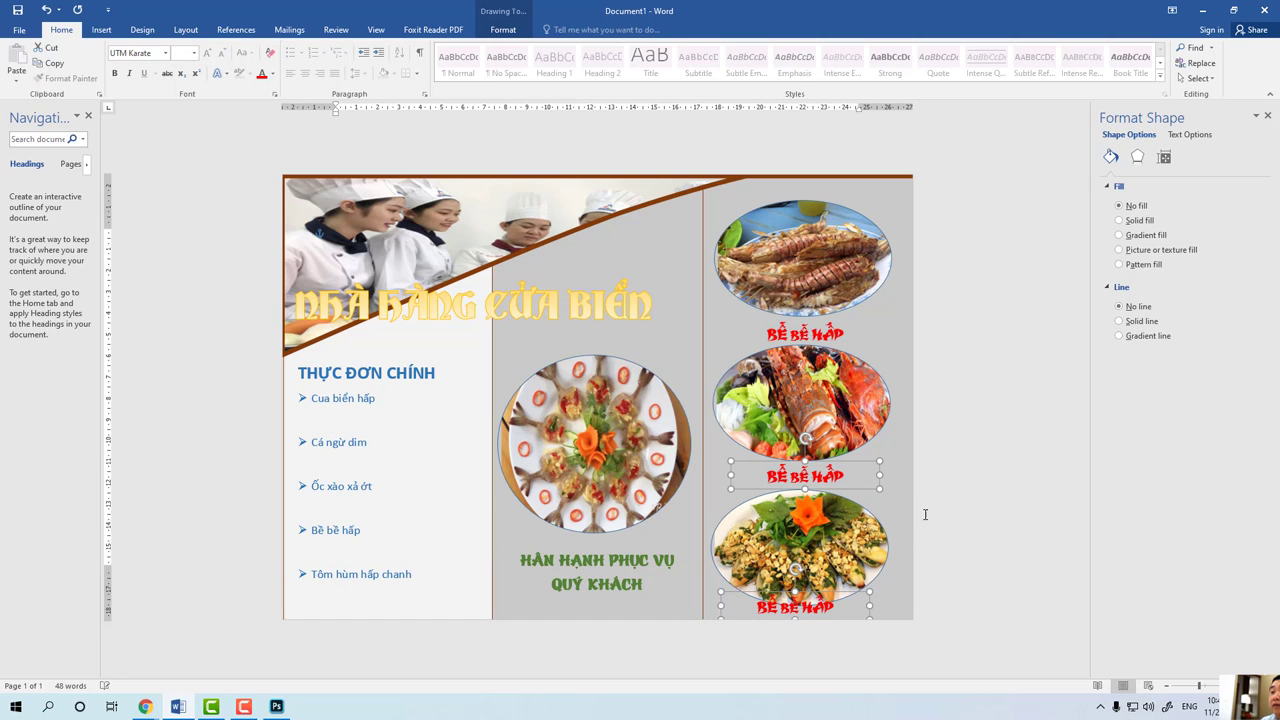
Move the shrimp photo and its BỀ BỀ HẤP caption slightly higher.
left_click(830, 278)
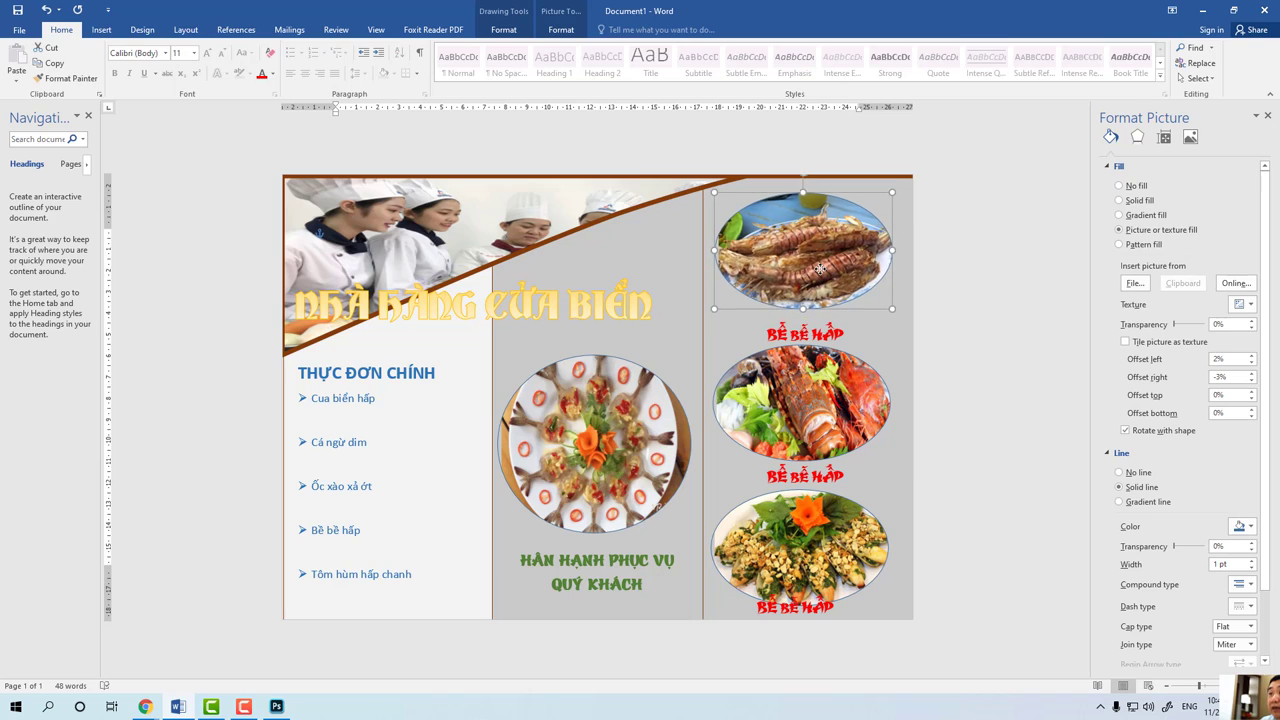
left_click_drag(819, 278, 821, 264)
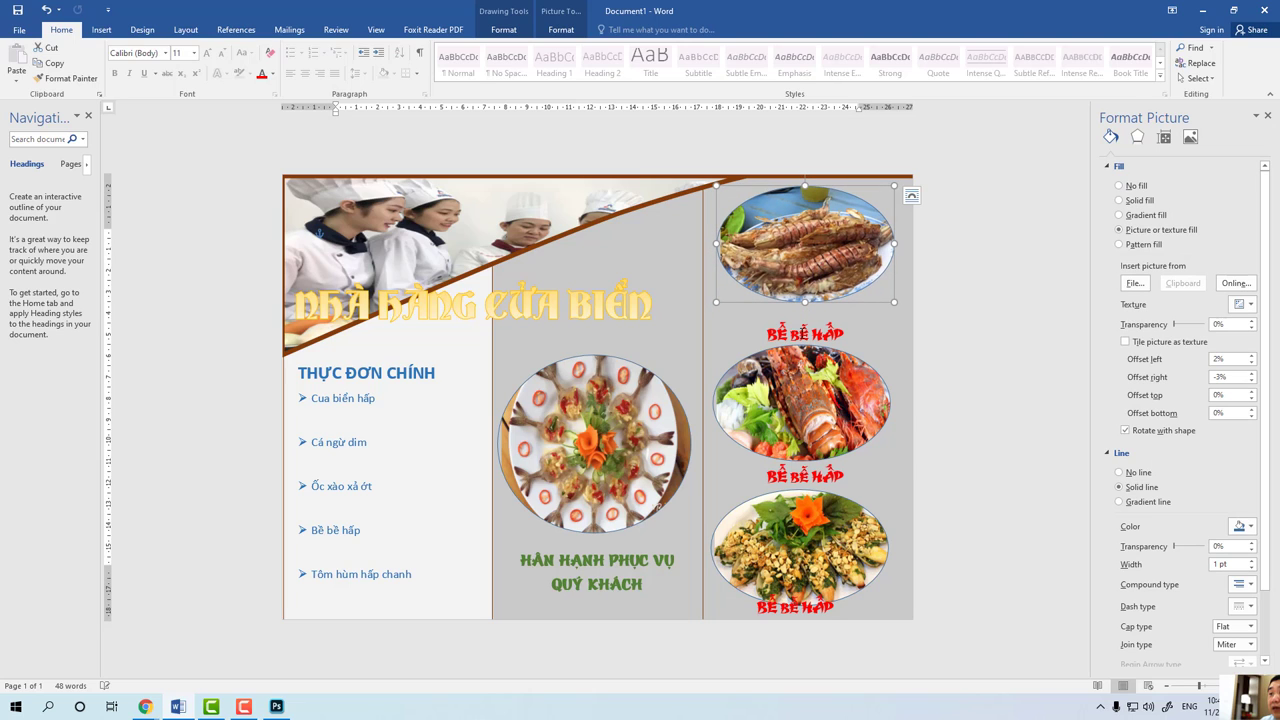
left_click(770, 319)
left_click_drag(770, 313, 771, 301)
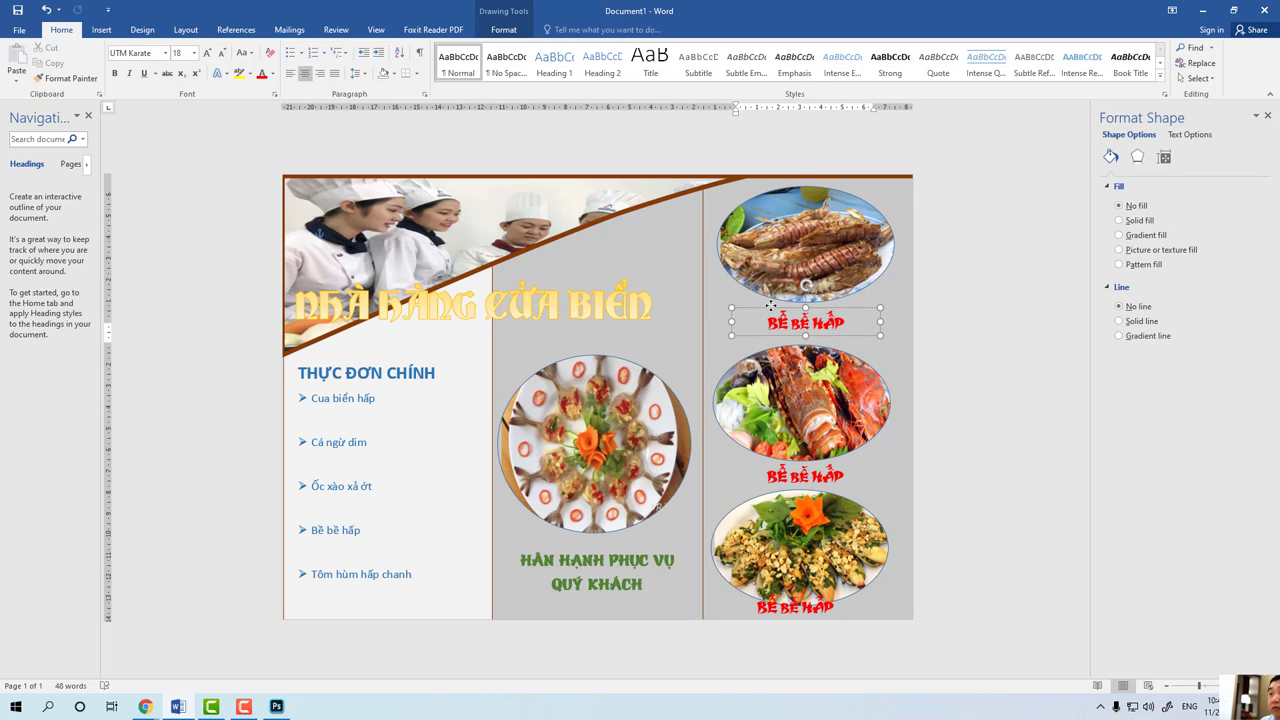
Select the three right-column dish photos and distribute them vertically.
left_click(808, 244)
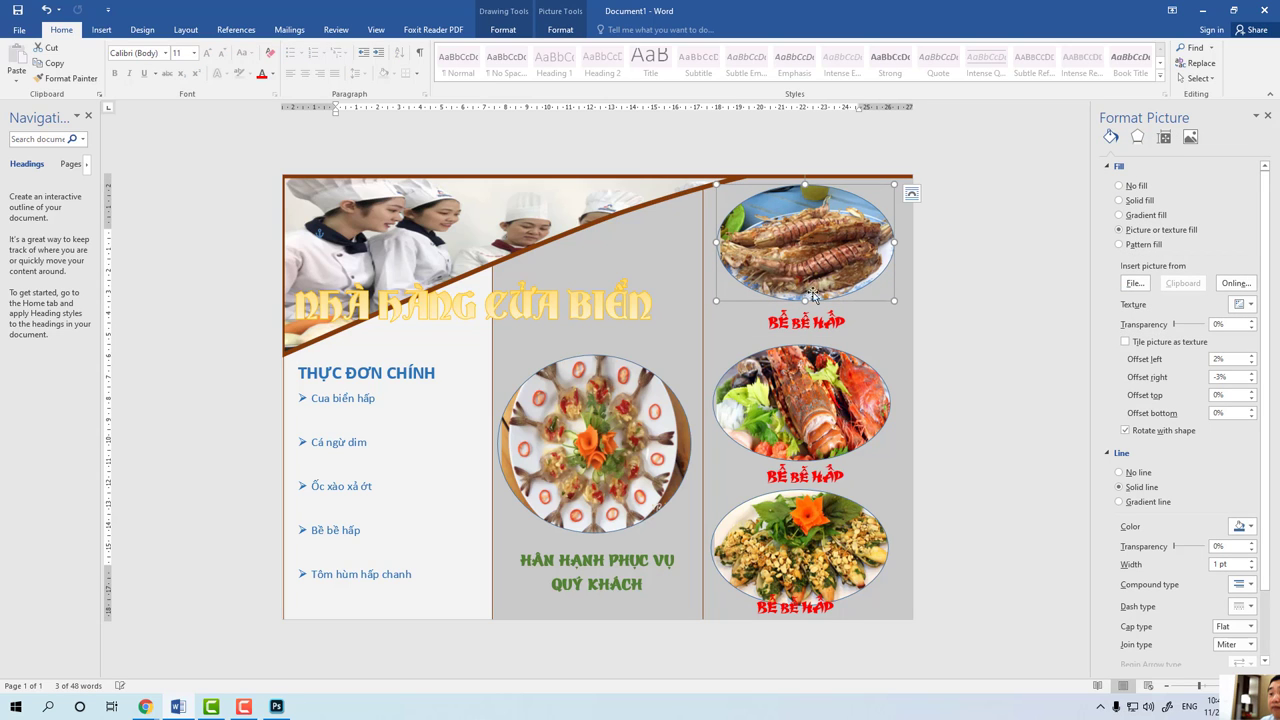
left_click(835, 400, "shift")
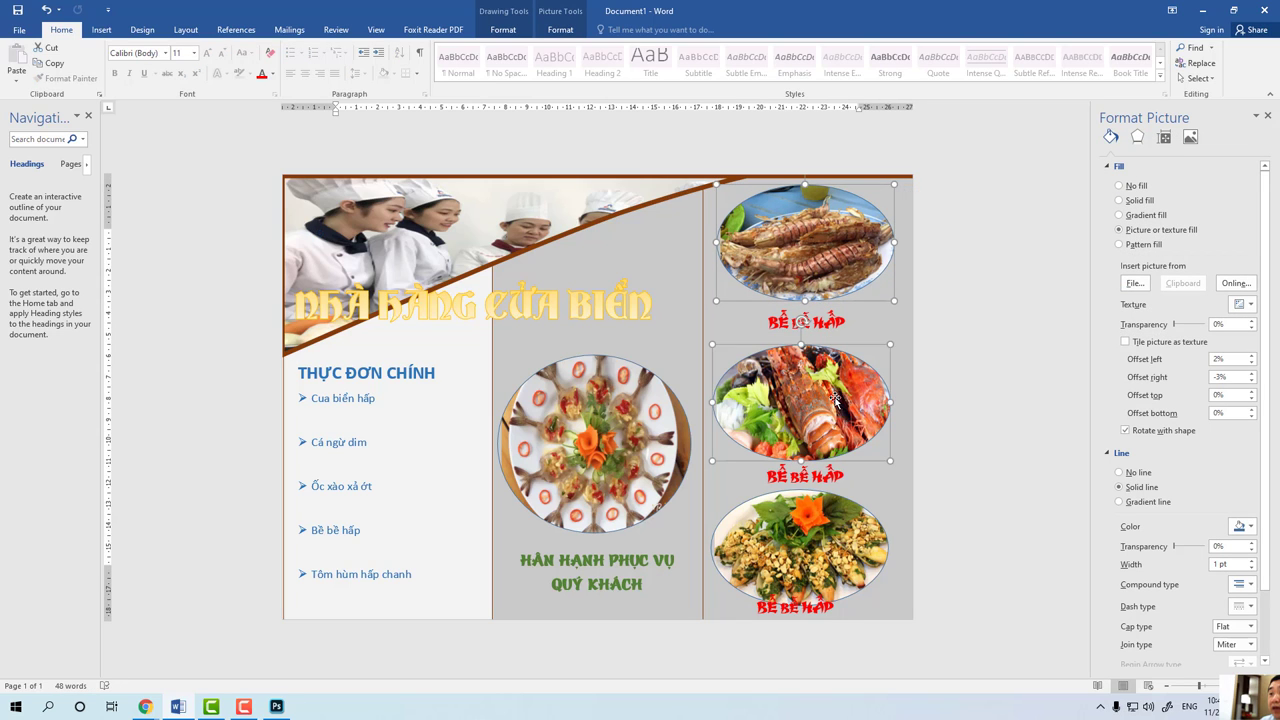
left_click(818, 541, "shift")
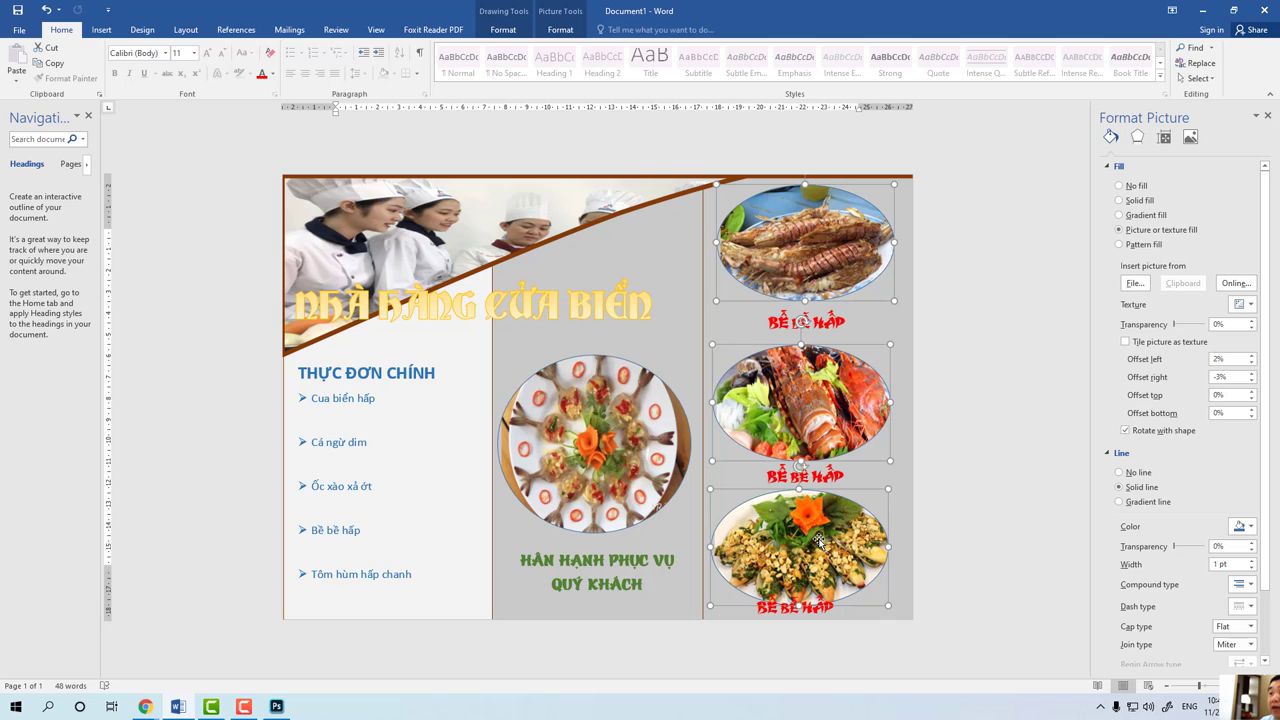
left_click(180, 31)
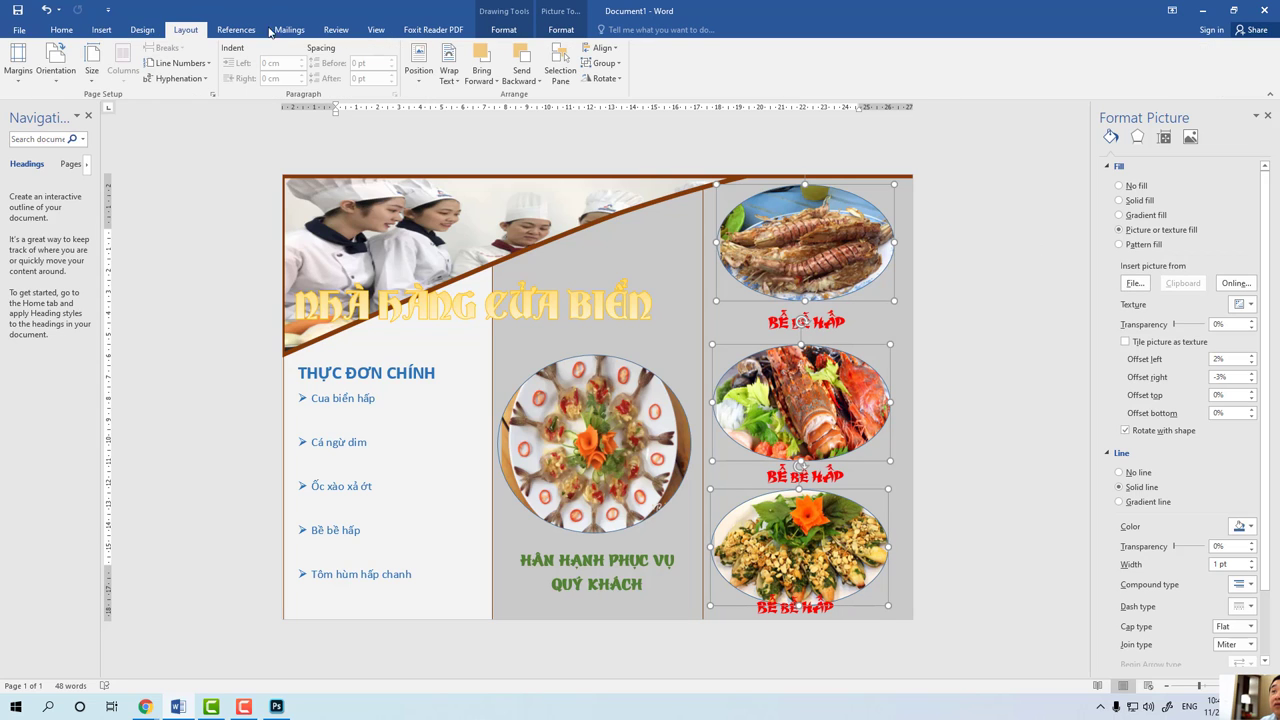
left_click(606, 48)
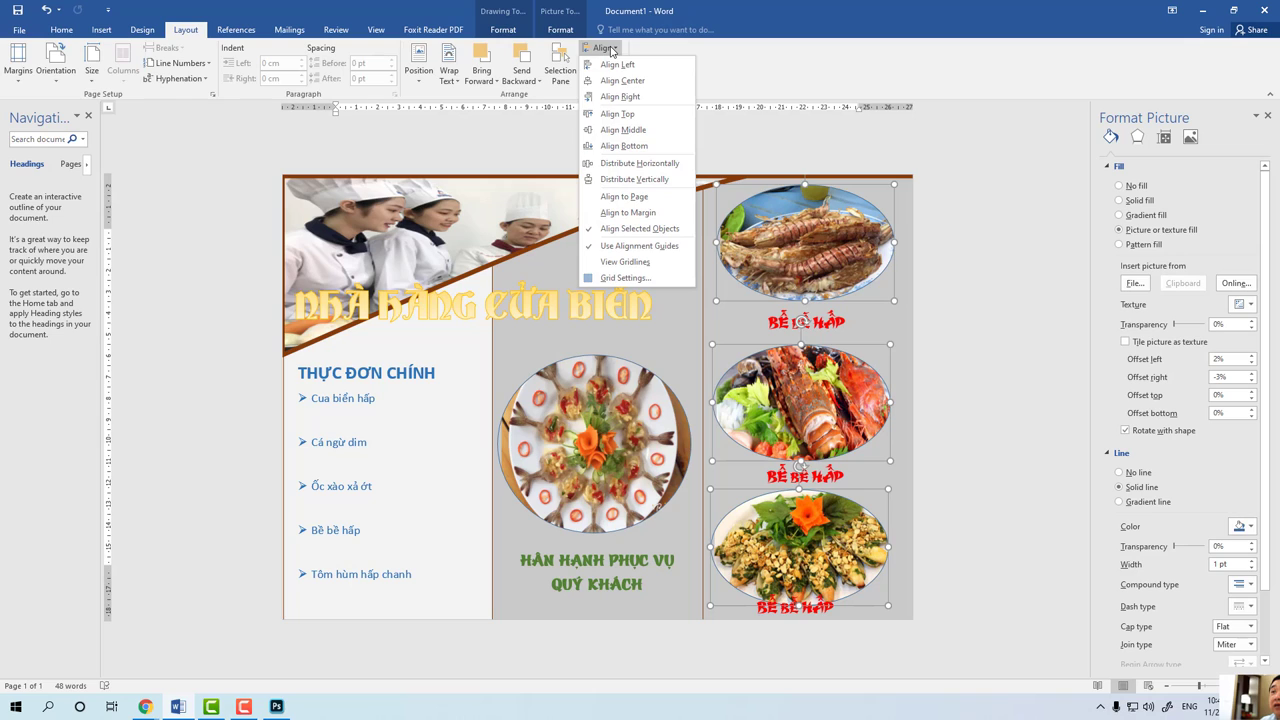
left_click(620, 180)
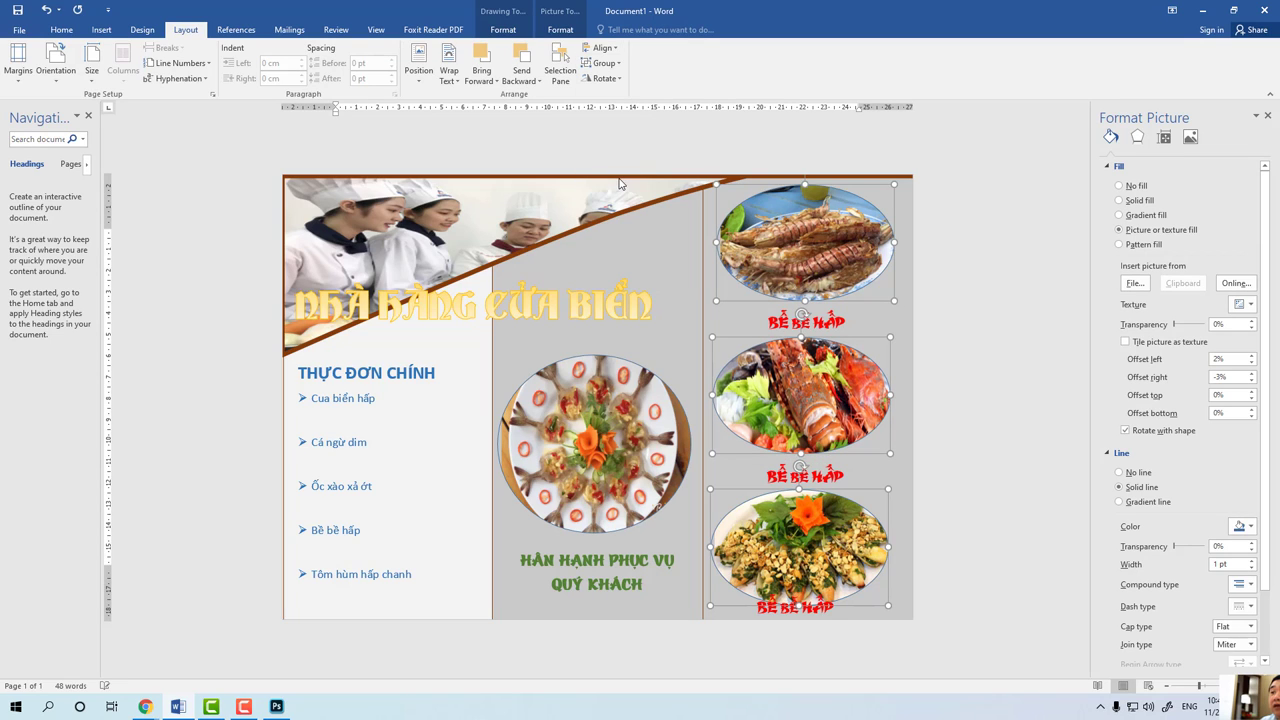
left_click(813, 476)
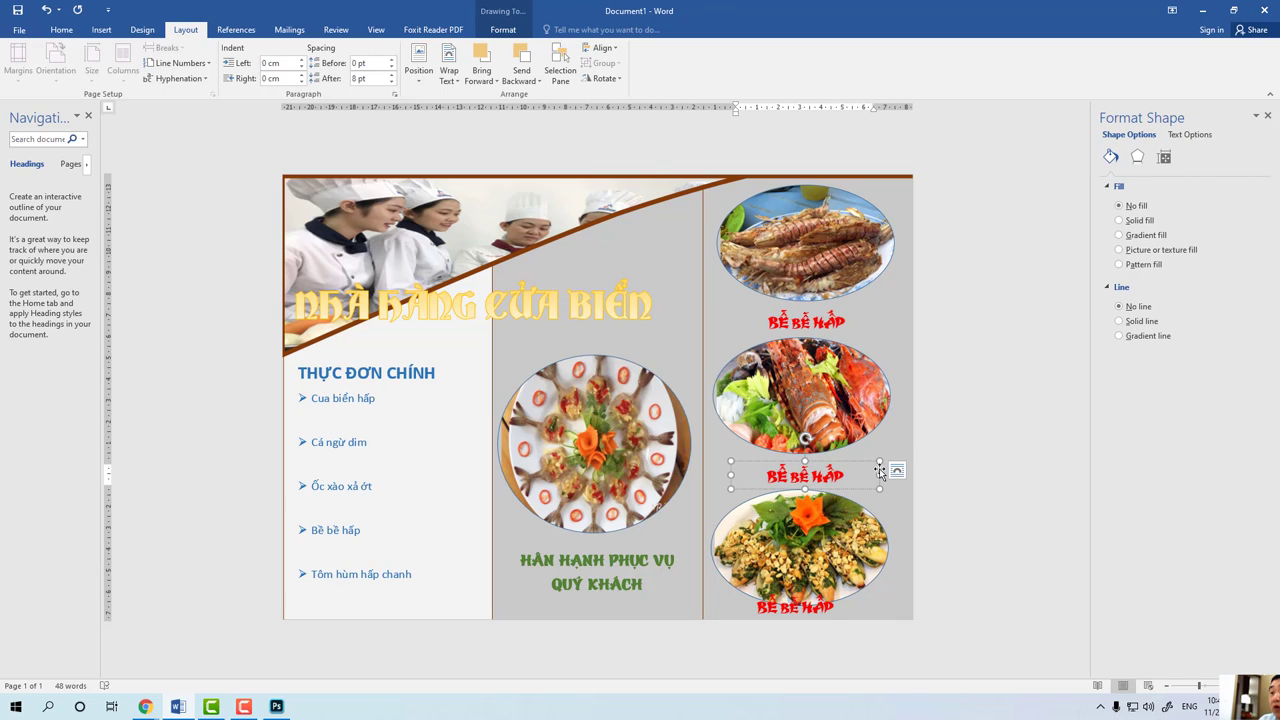
Erase the old BỀ BỀ HẤP text from the middle caption.
key("BackSpace")
key("BackSpace")
key("BackSpace")
key("BackSpace")
key("BackSpace")
key("BackSpace")
key("BackSpace")
key("BackSpace")
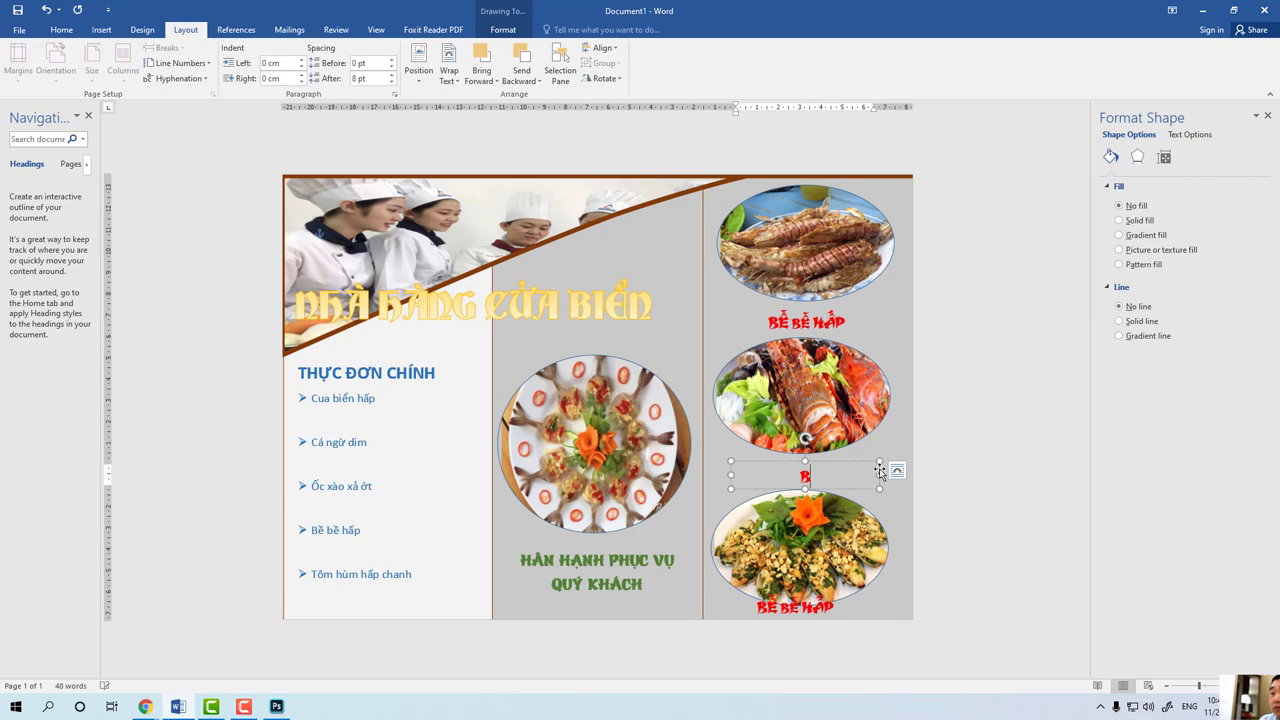
key("BackSpace")
type("TO")
type("O")
key("BackSpace")
key("BackSpace")
type("OO")
key("BackSpace")
key("BackSpace")
type("OO")
Switch Unikey to Vietnamese and type TÔM HÙM LUỘC as the middle caption.
left_click(1102, 707)
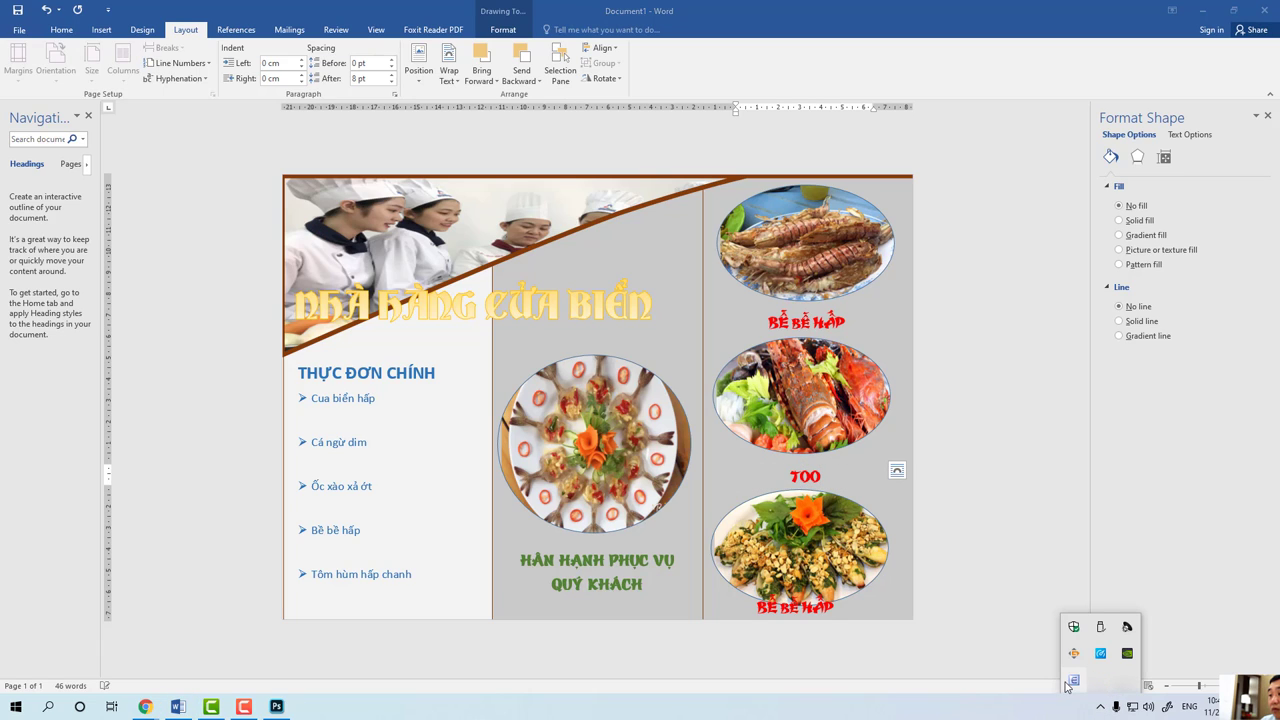
left_click(813, 479)
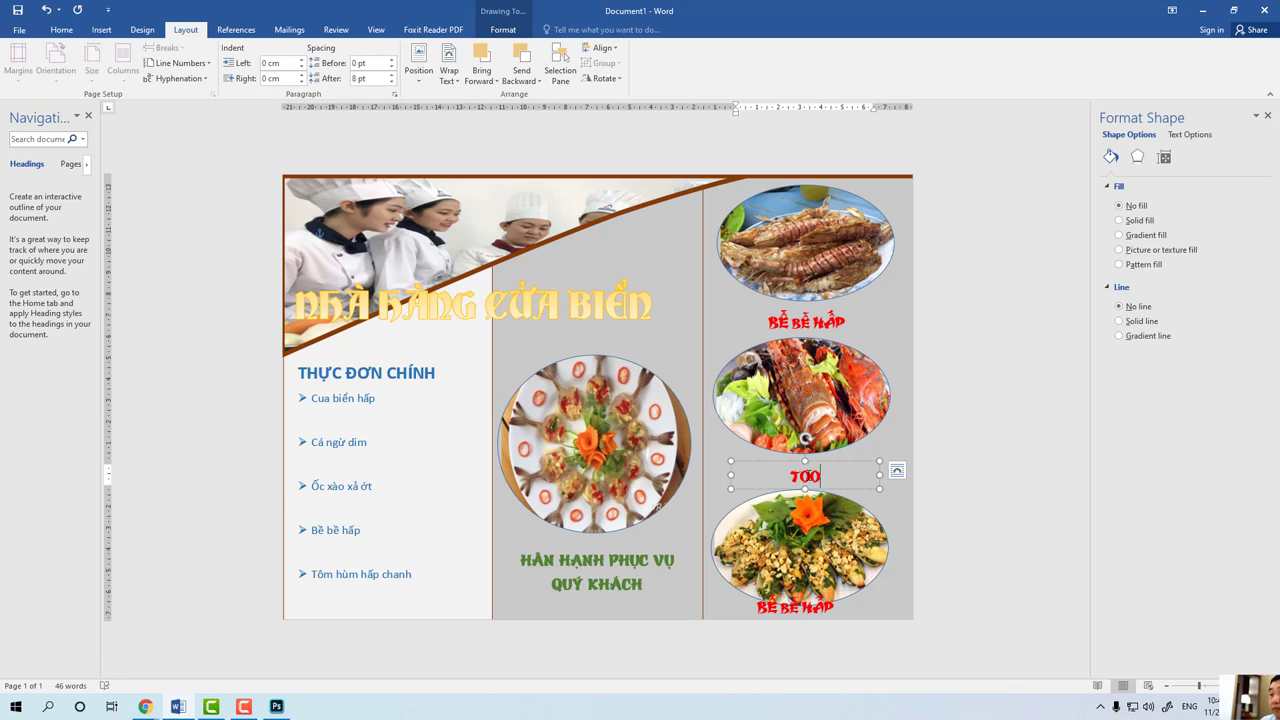
key("BackSpace")
key("BackSpace")
type("Ô")
type("M")
type(" H")
type("Ù")
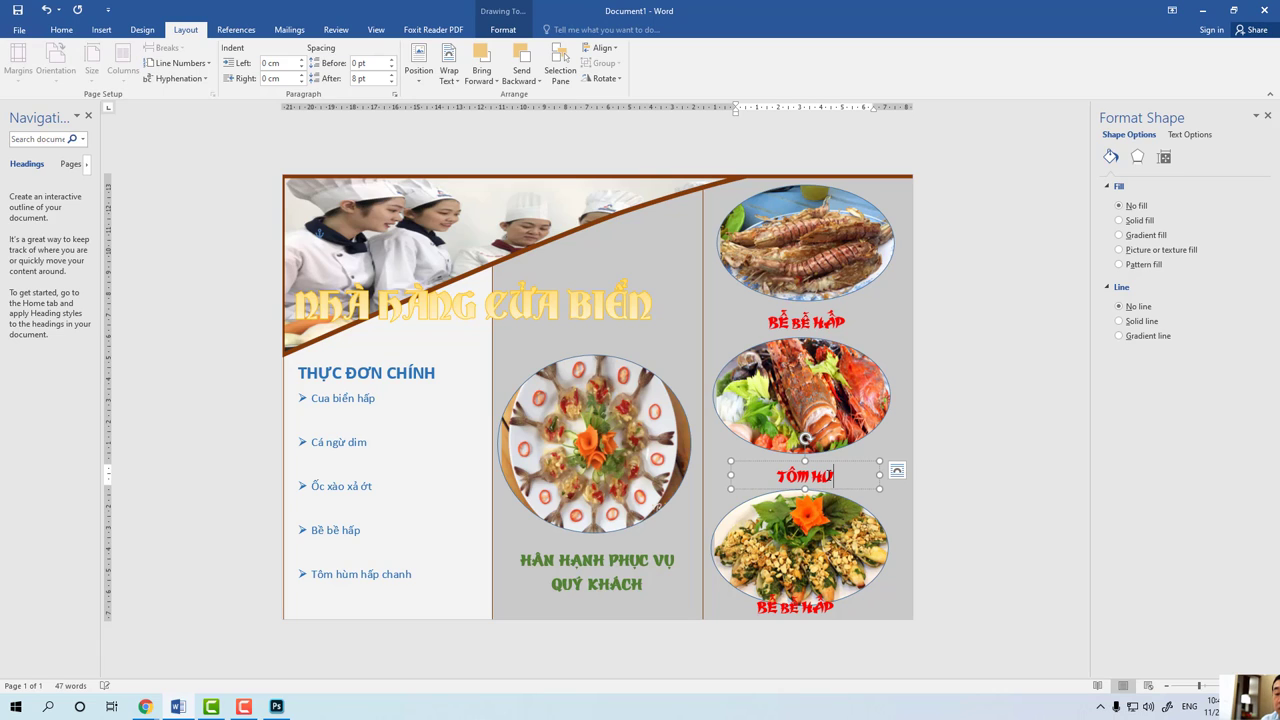
type("M L")
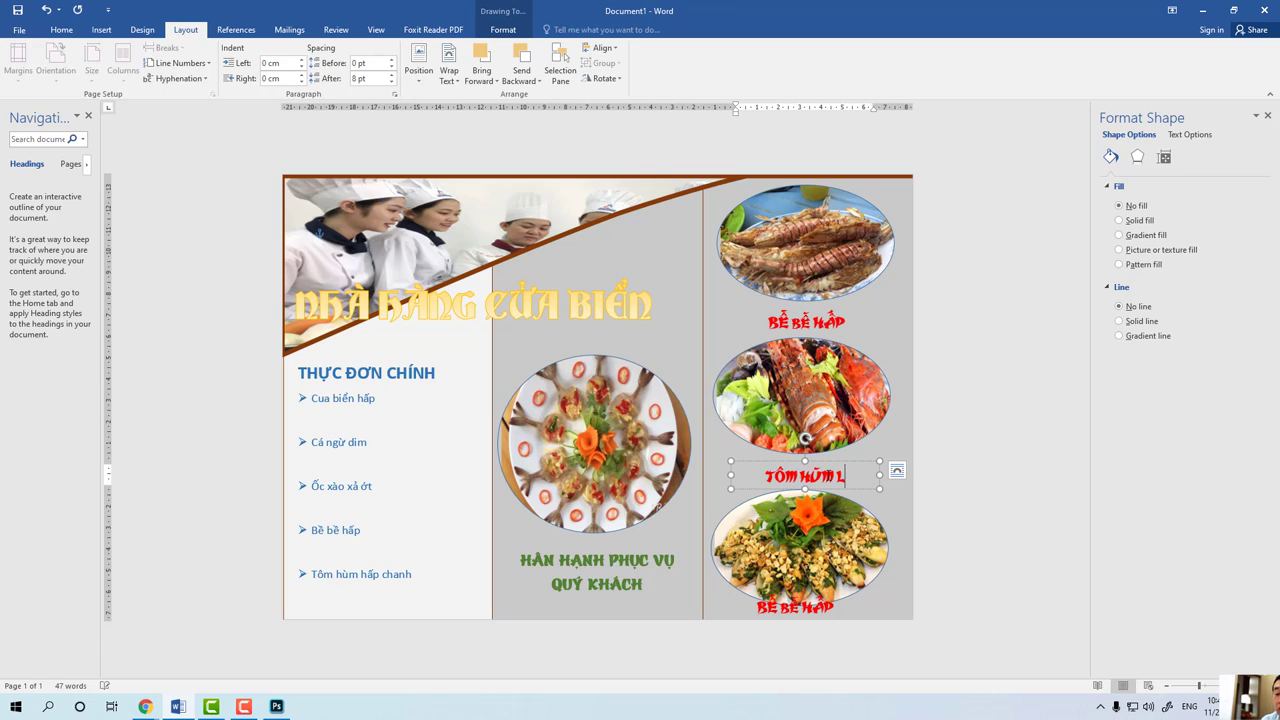
type("UO")
type("ỘC")
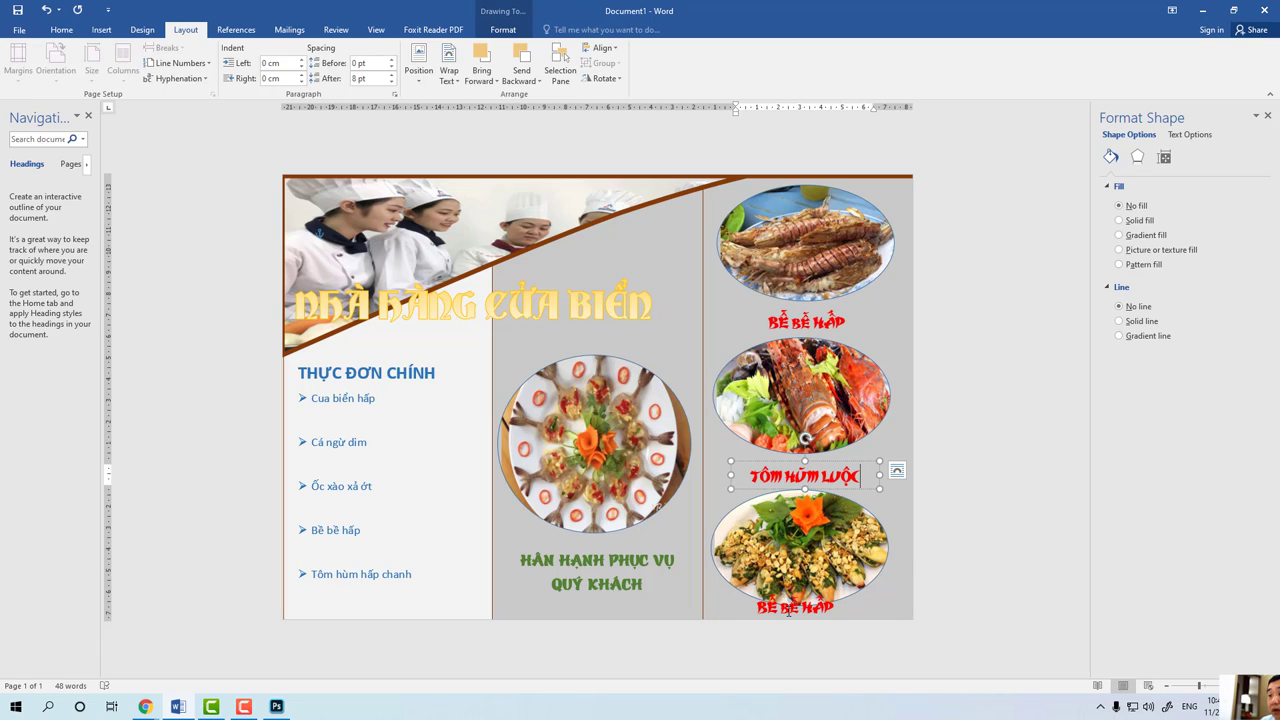
left_click(790, 612)
left_click(790, 526)
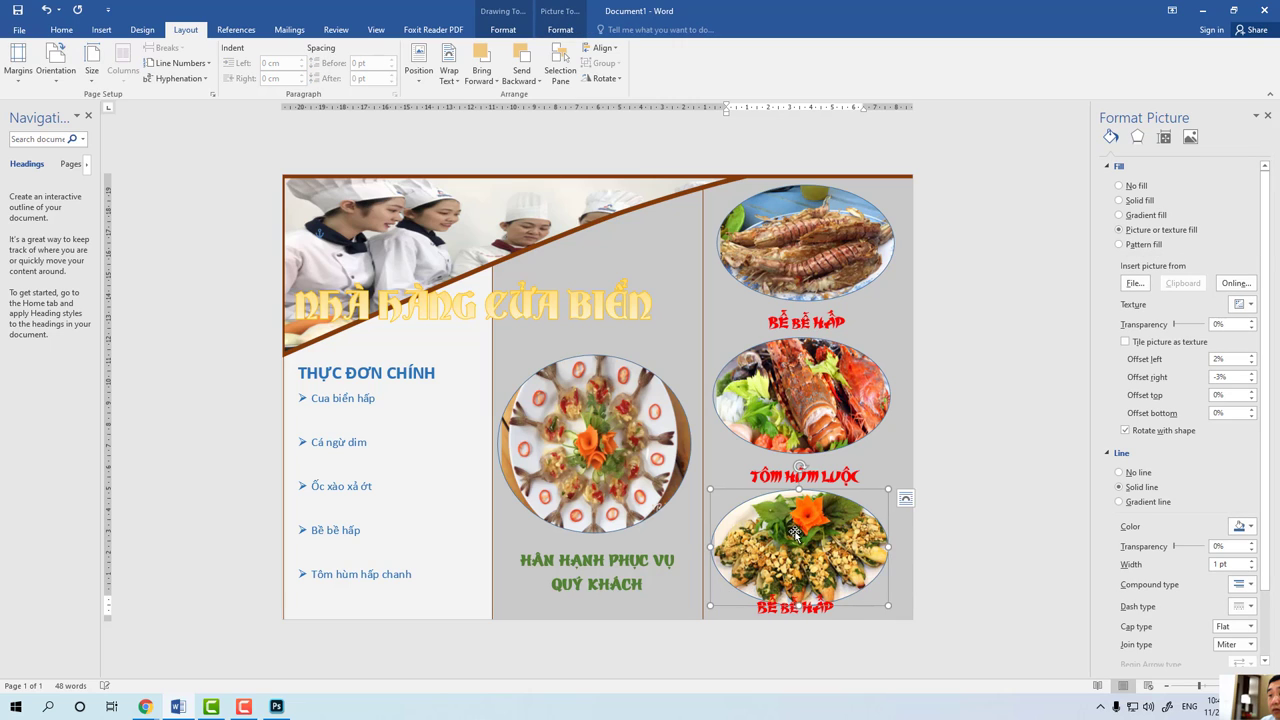
Nudge the bottom dish photo, and move the shrimp photo and top BỀ BỀ HẤP caption up slightly.
left_click_drag(794, 531, 797, 526)
left_click(800, 417)
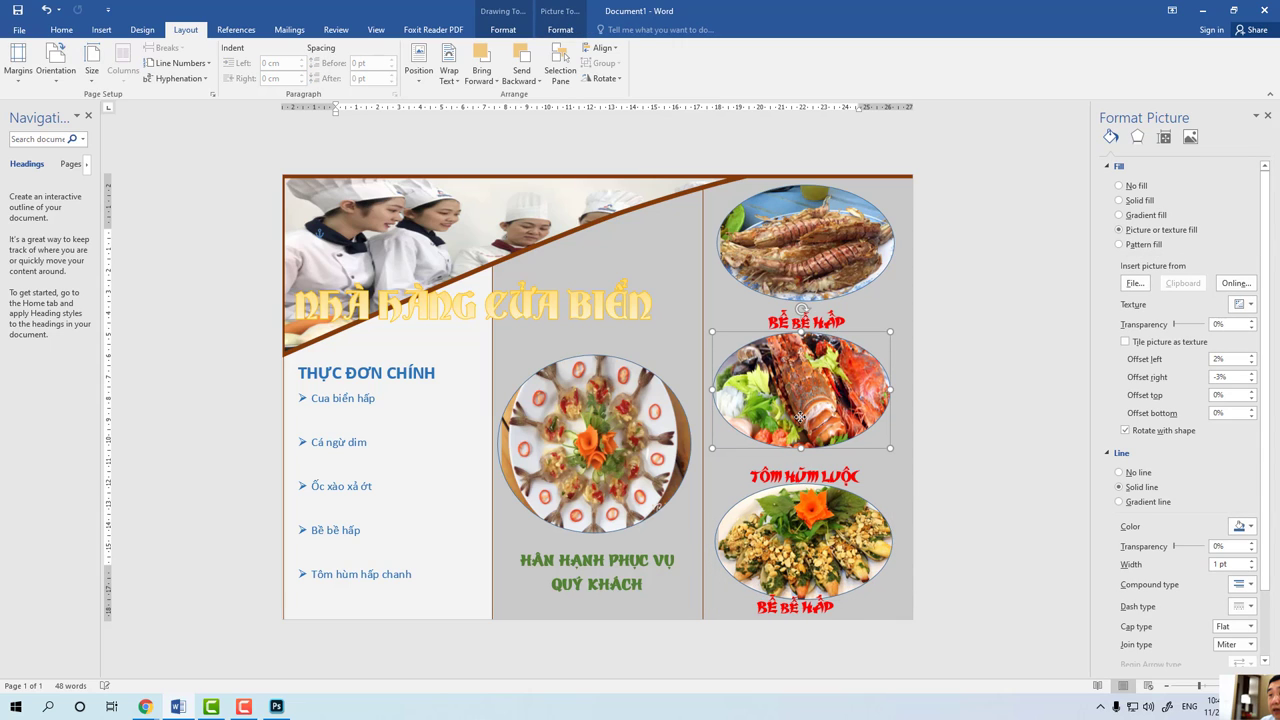
left_click_drag(806, 247, 807, 242)
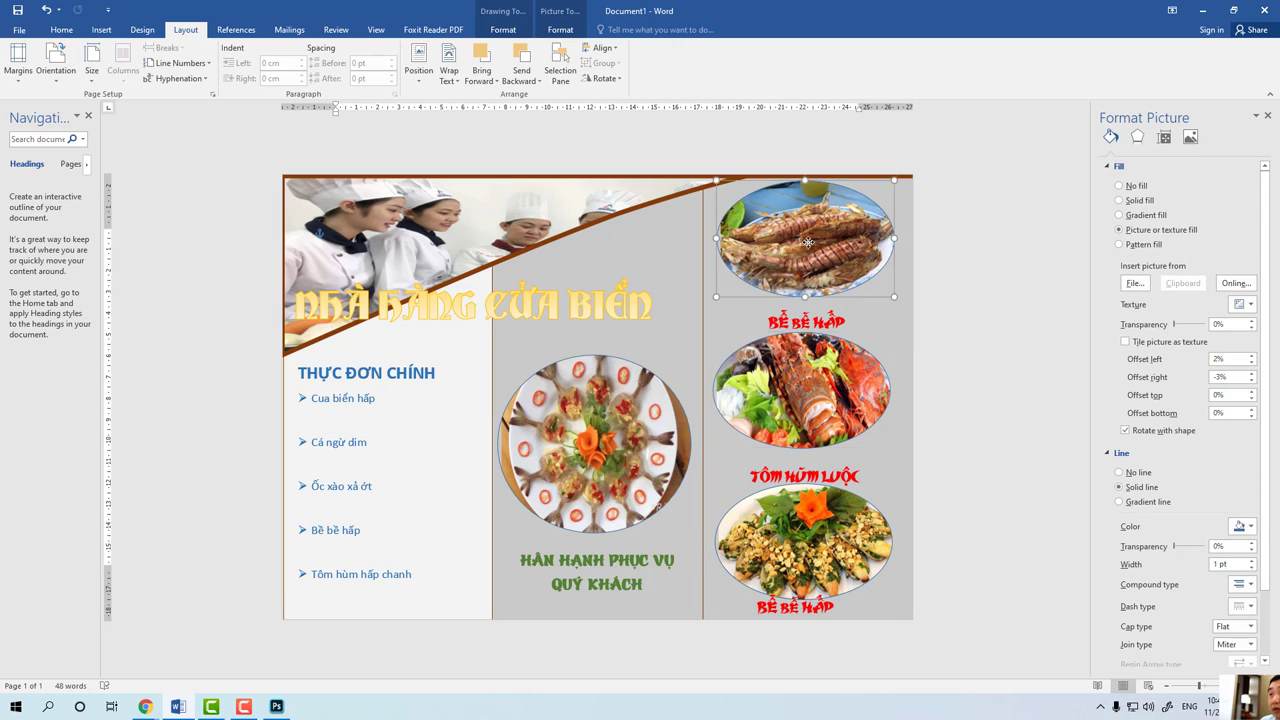
left_click(792, 320)
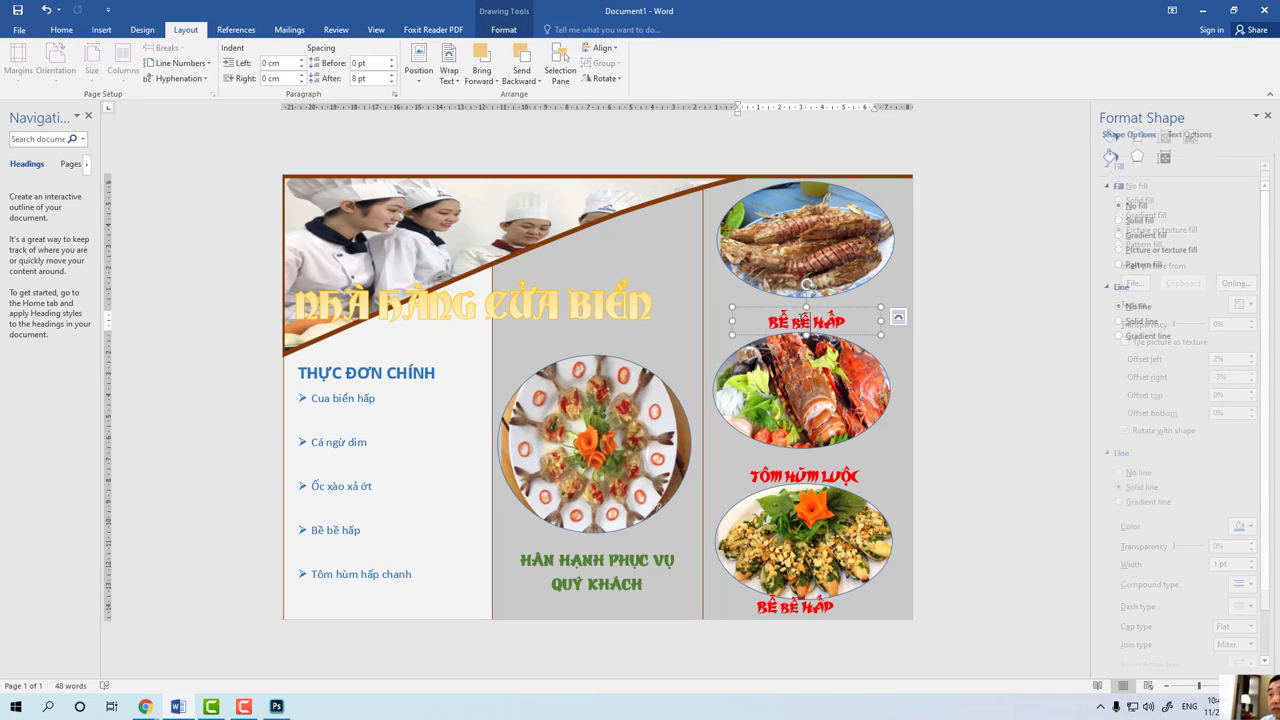
left_click_drag(791, 316, 791, 310)
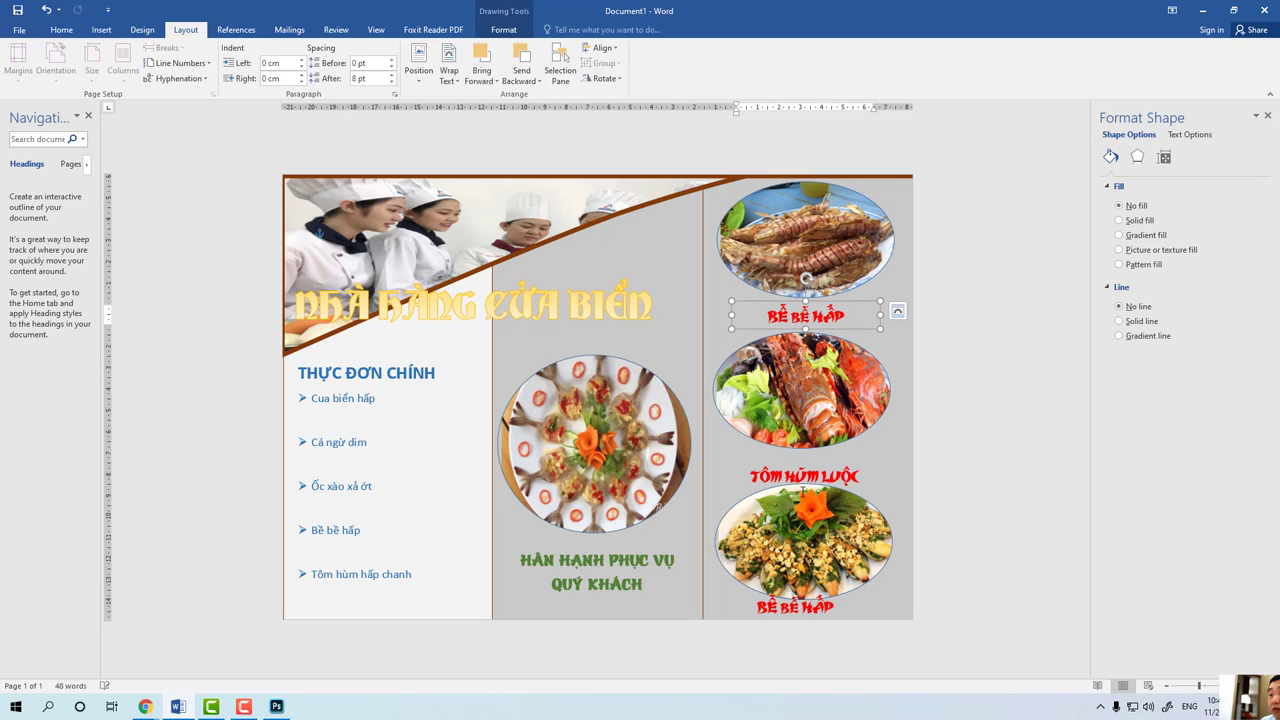
left_click(805, 476)
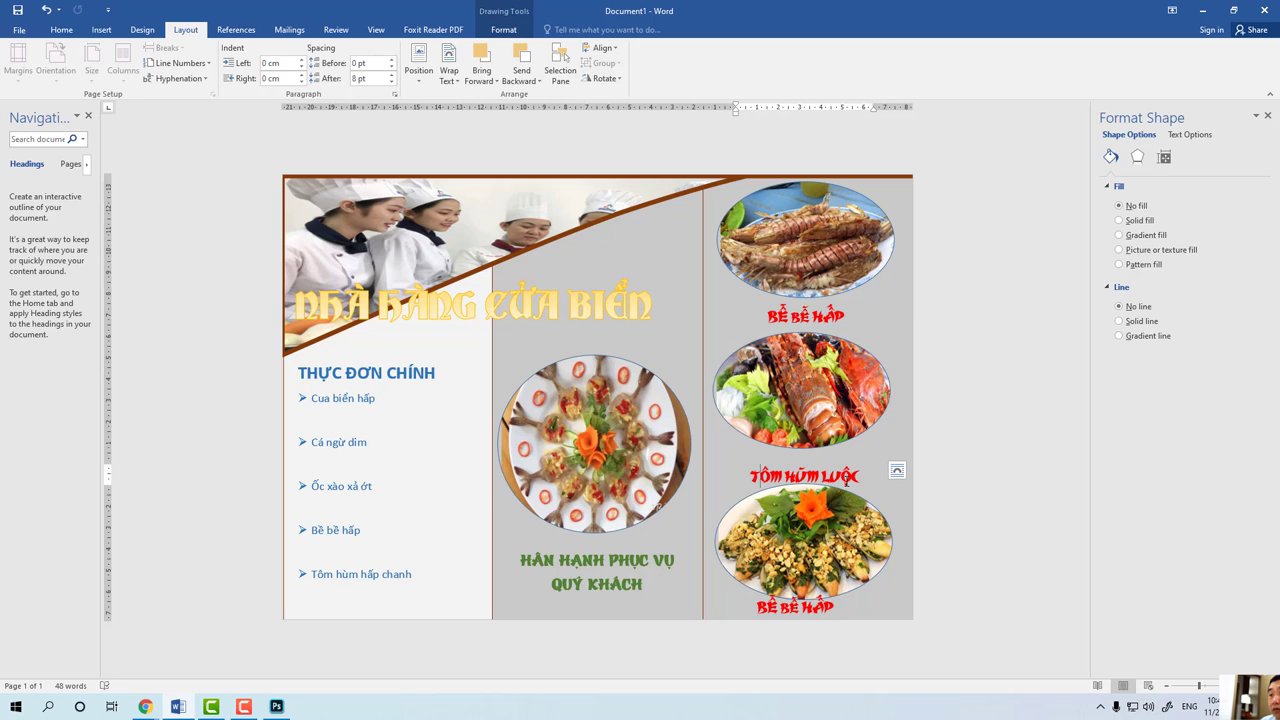
Move TÔM HÙM LUỘC up under the lobster, raise the bottom photo, and shift its caption right.
left_click(840, 488)
left_click(840, 474)
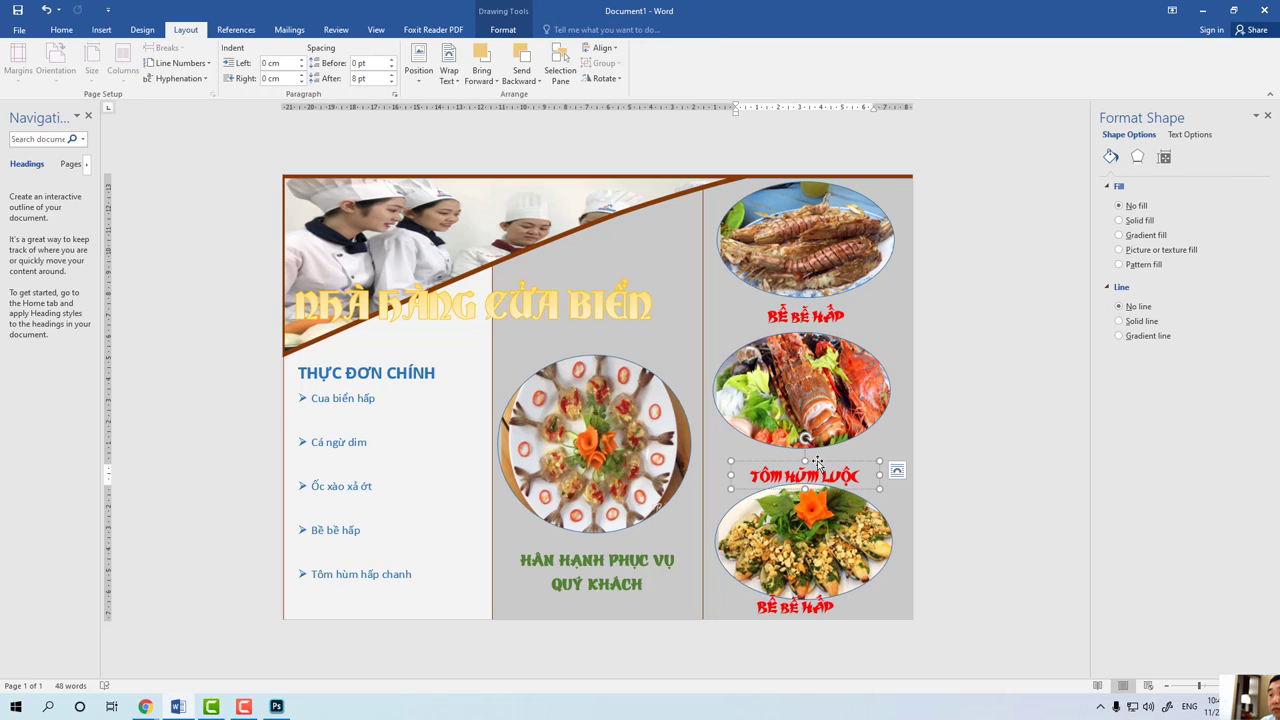
left_click_drag(818, 463, 818, 452)
left_click(833, 527)
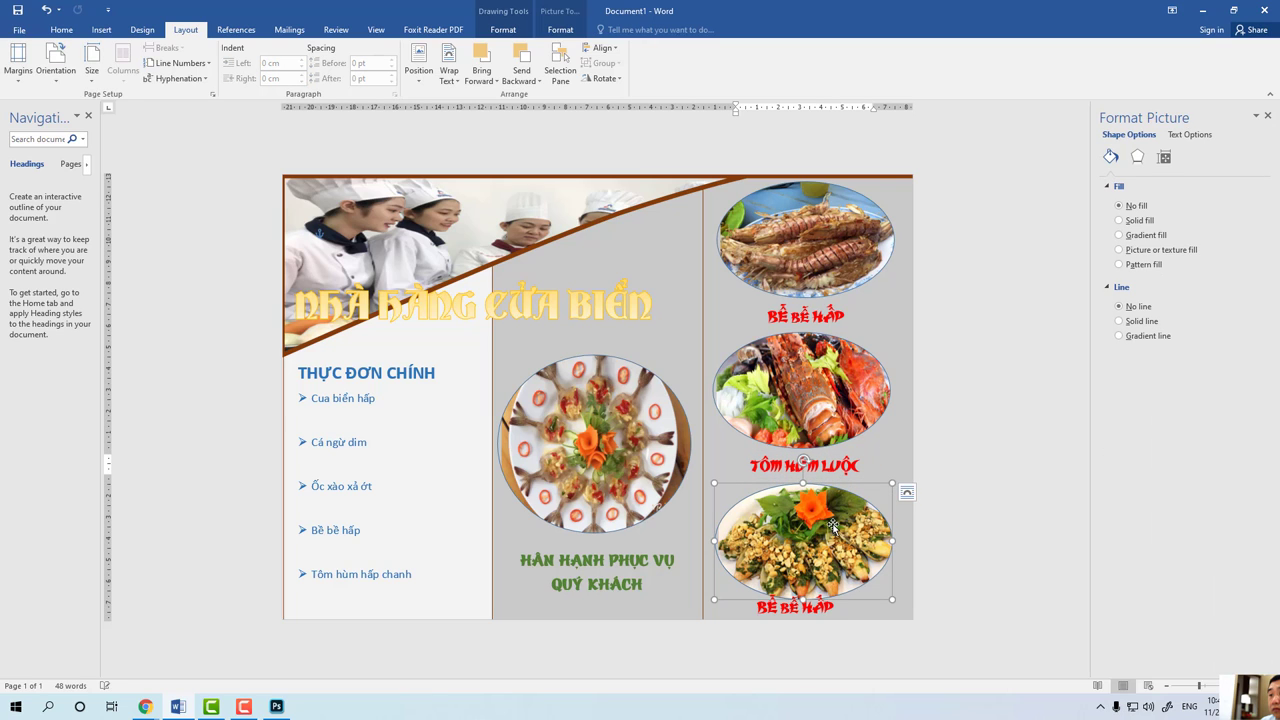
left_click_drag(833, 527, 833, 522)
left_click(800, 606)
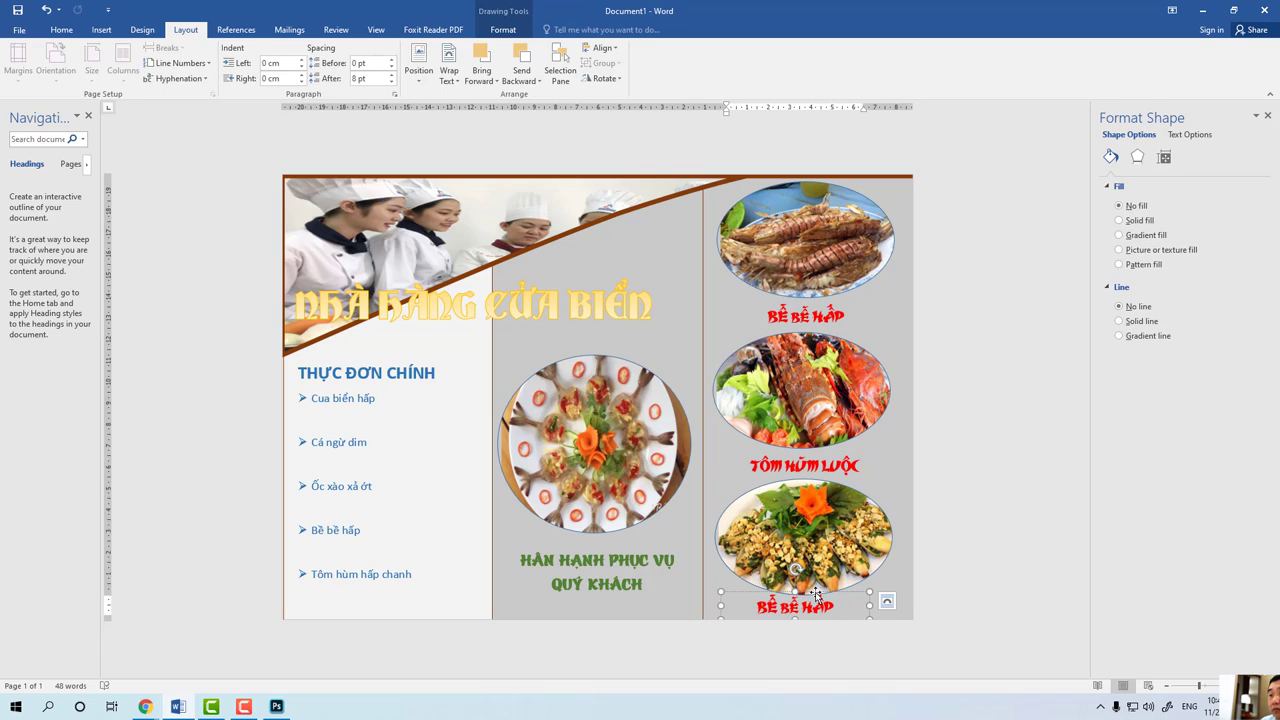
mouse_move(815, 594)
left_mouse_down()
mouse_move(828, 594)
mouse_move(768, 606)
left_mouse_up()
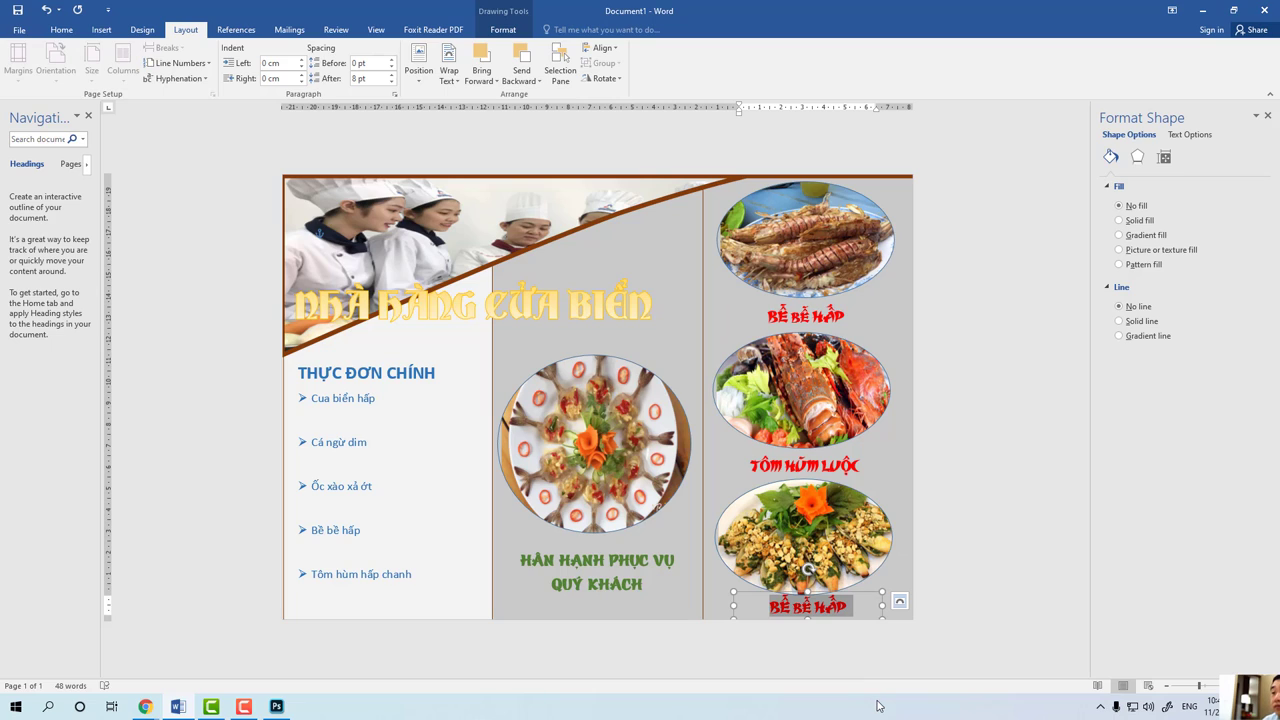
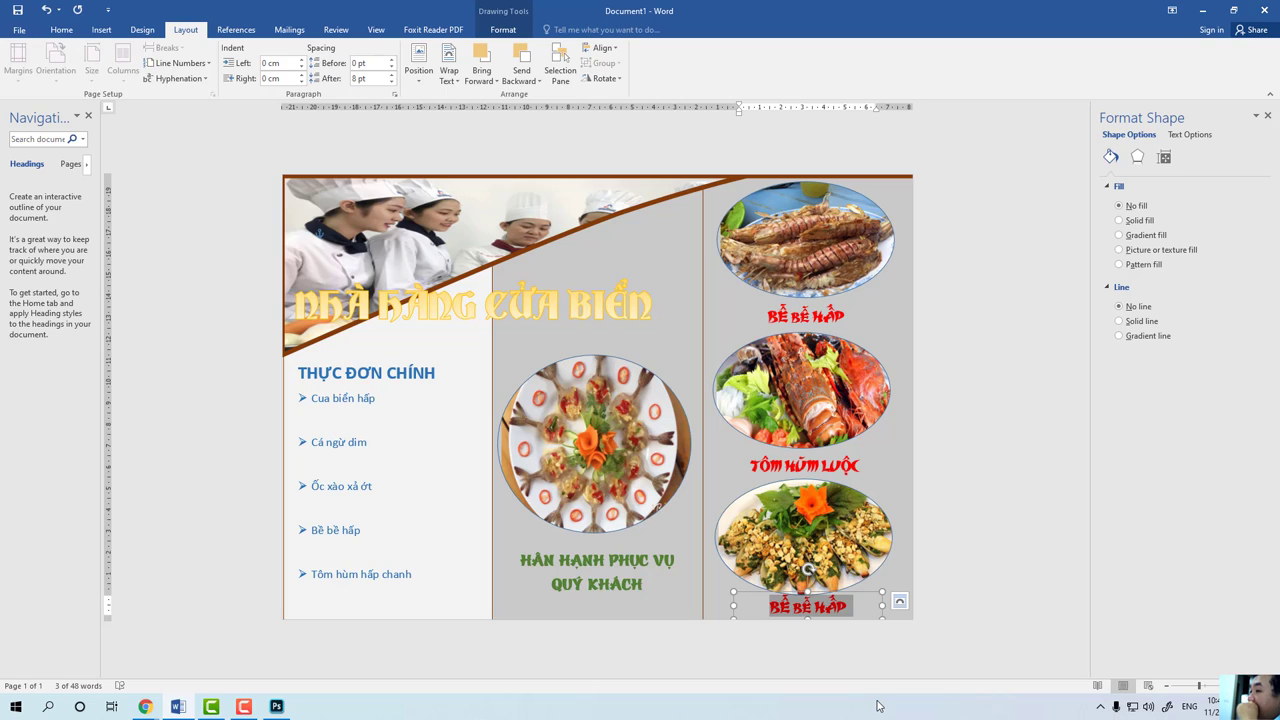
Replace the bottom caption 'Bề bề hấp' with the new dish name 'HAU NƯƠNG'.
key("Delete")
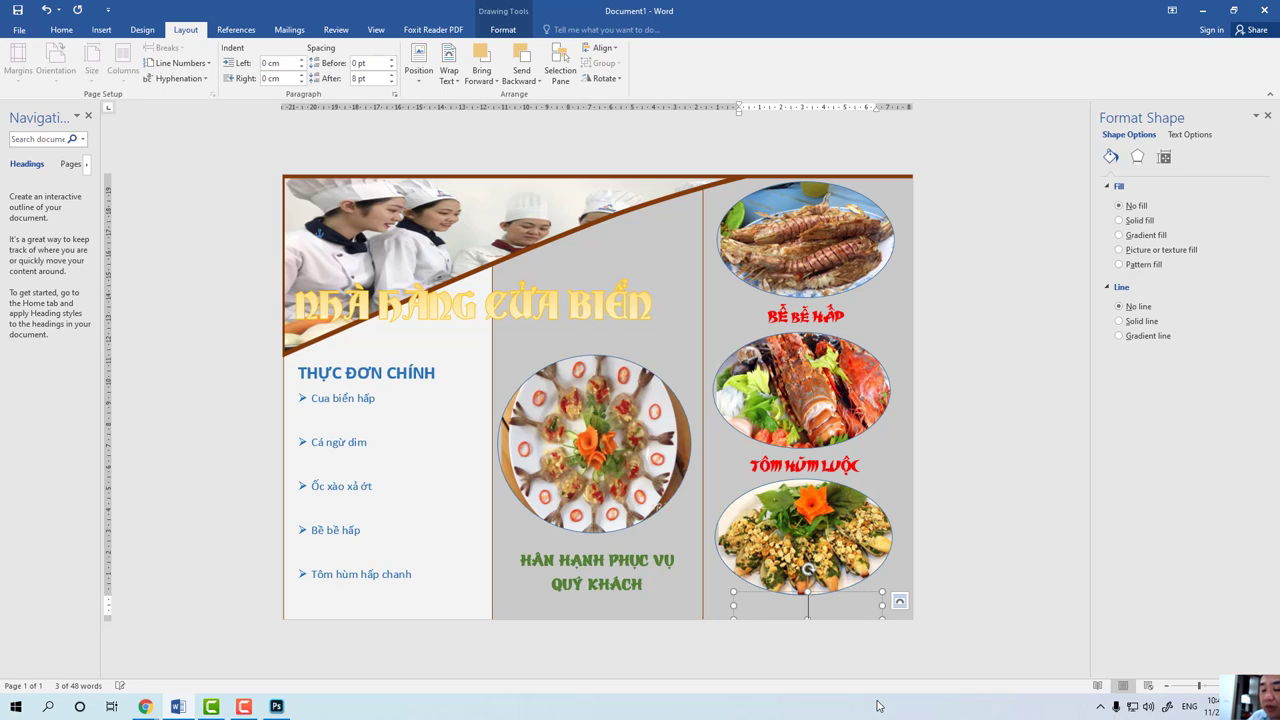
type("HAU")
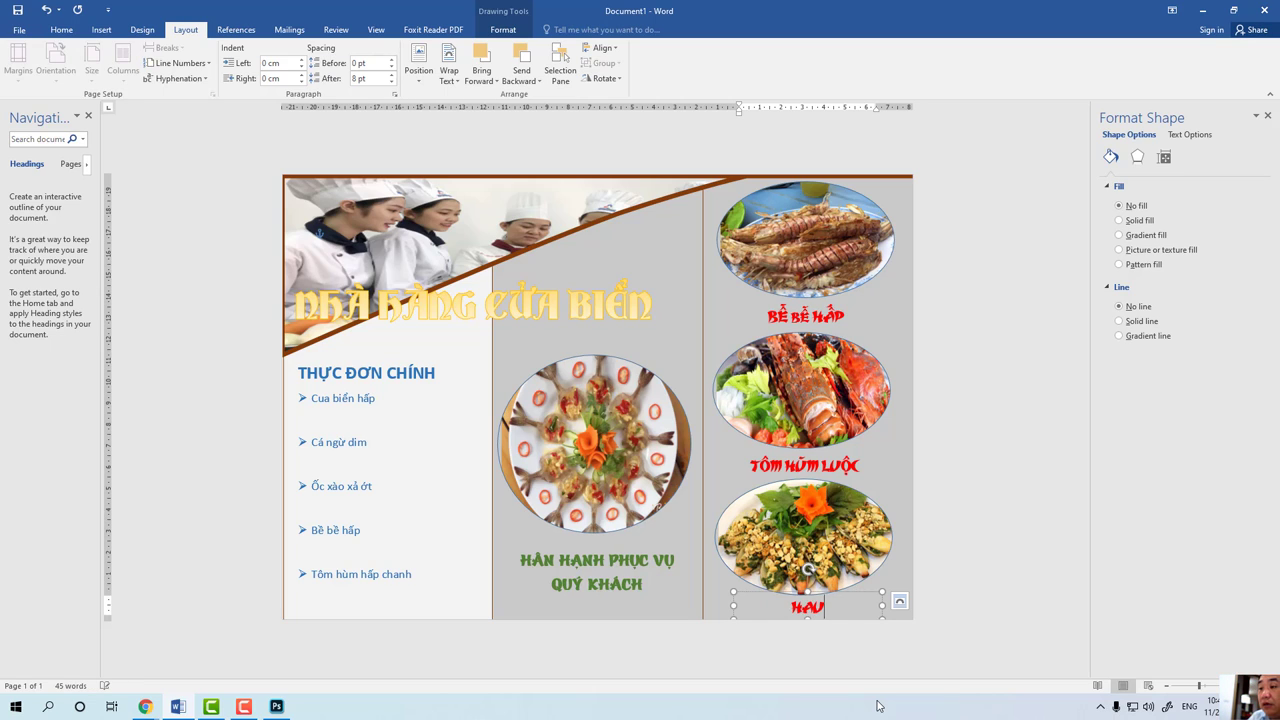
type(" NƯƠ")
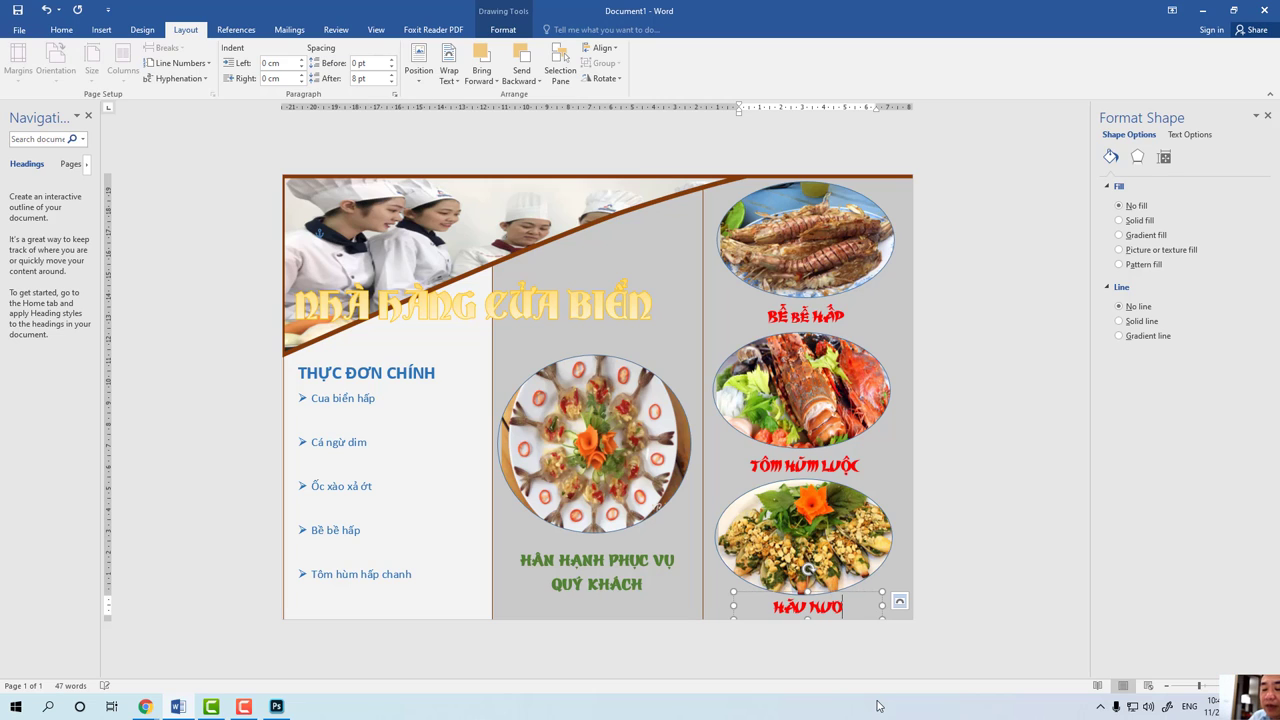
key("BackSpace")
type("ỚNG")
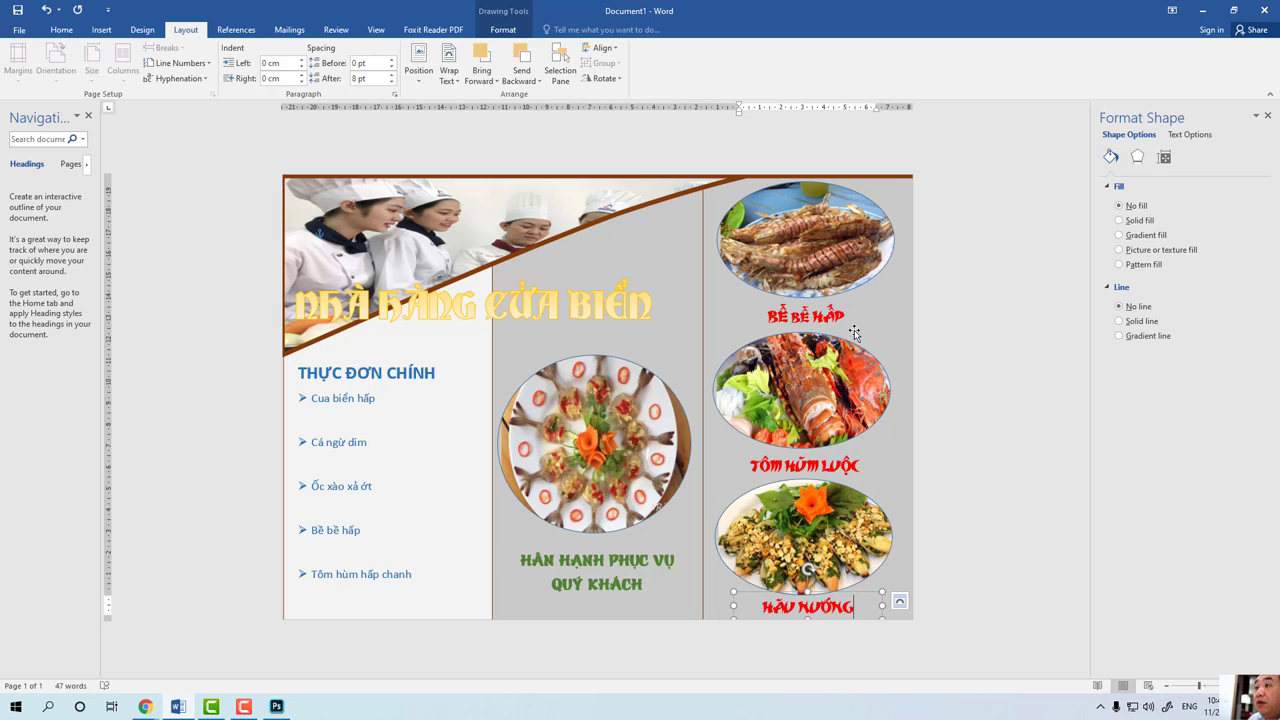
left_click(804, 240)
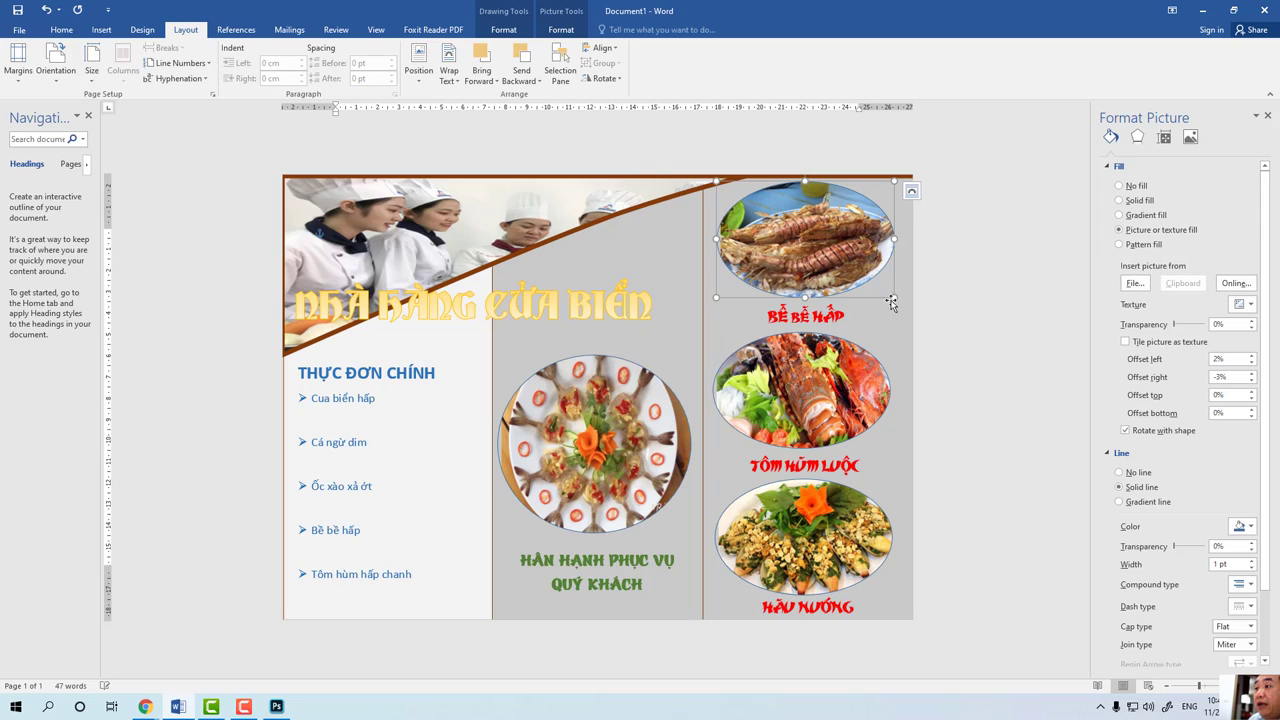
Shrink the three food photos, then nudge the lobster and oyster photos and the TÔM HÙM LUỘC caption up.
left_click(851, 405, "shift")
left_click(825, 548, "shift")
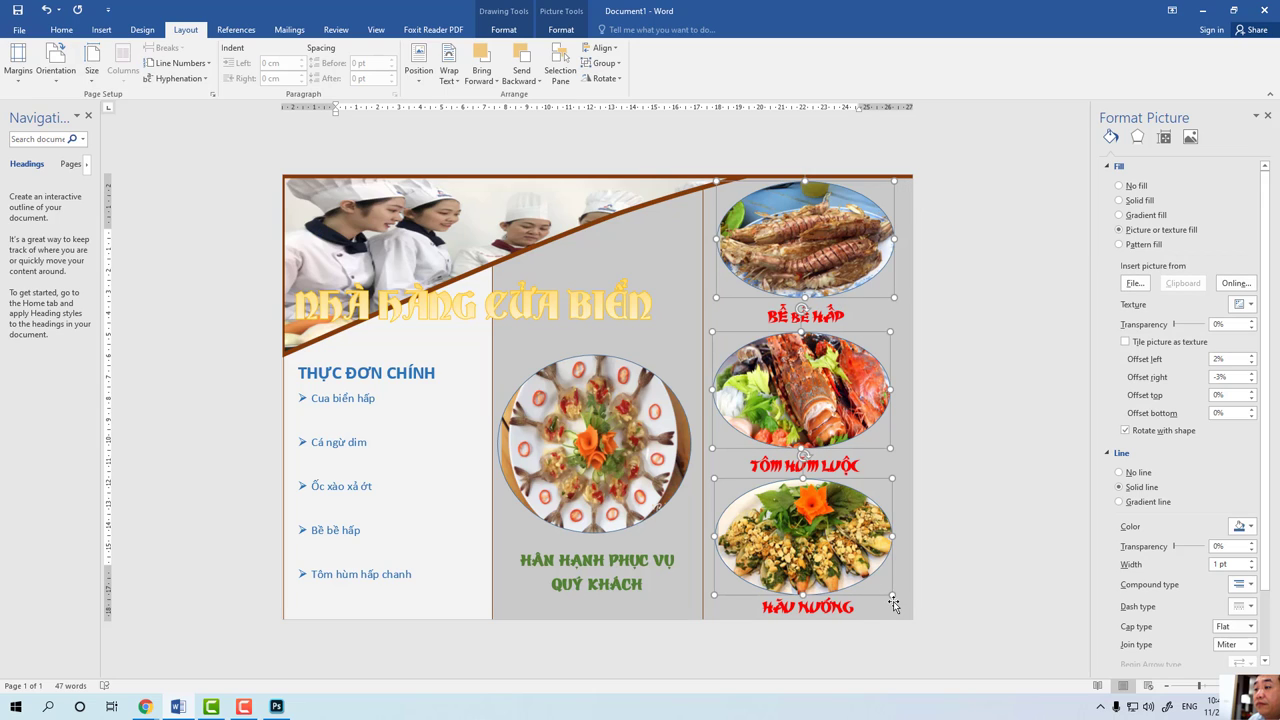
left_click_drag(894, 597, 869, 564)
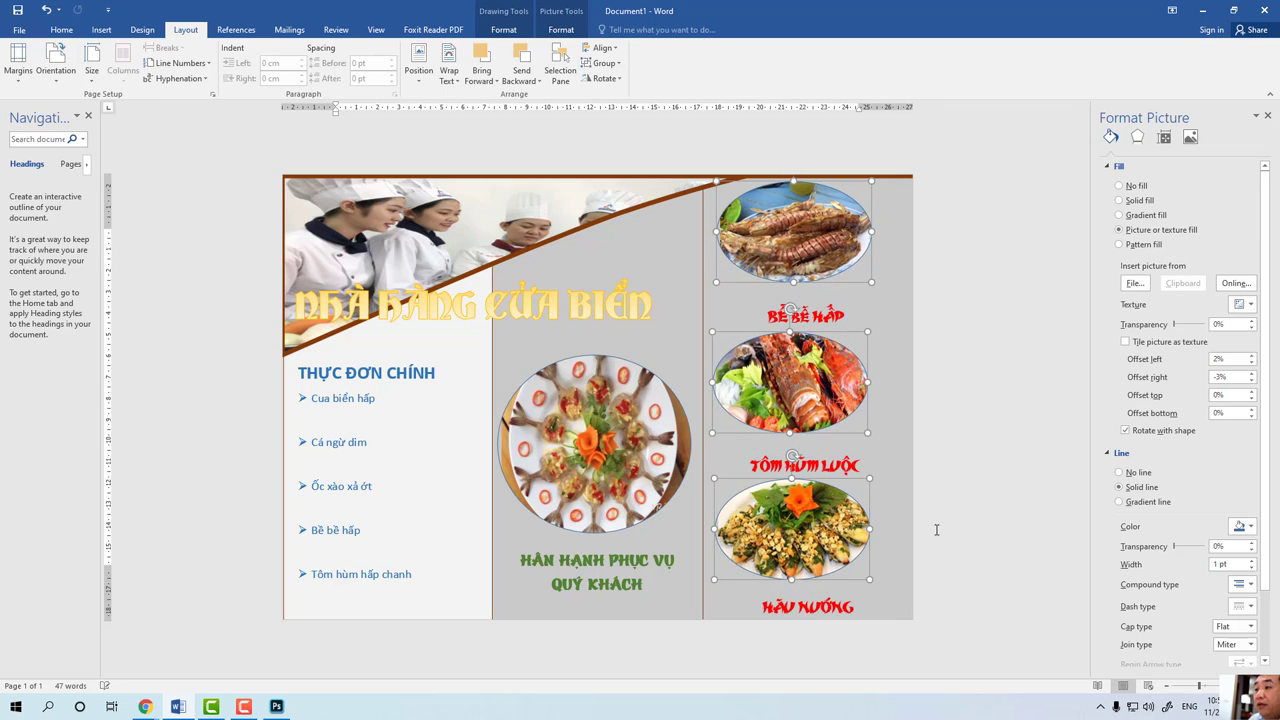
left_click(790, 530)
left_click(793, 404, "shift")
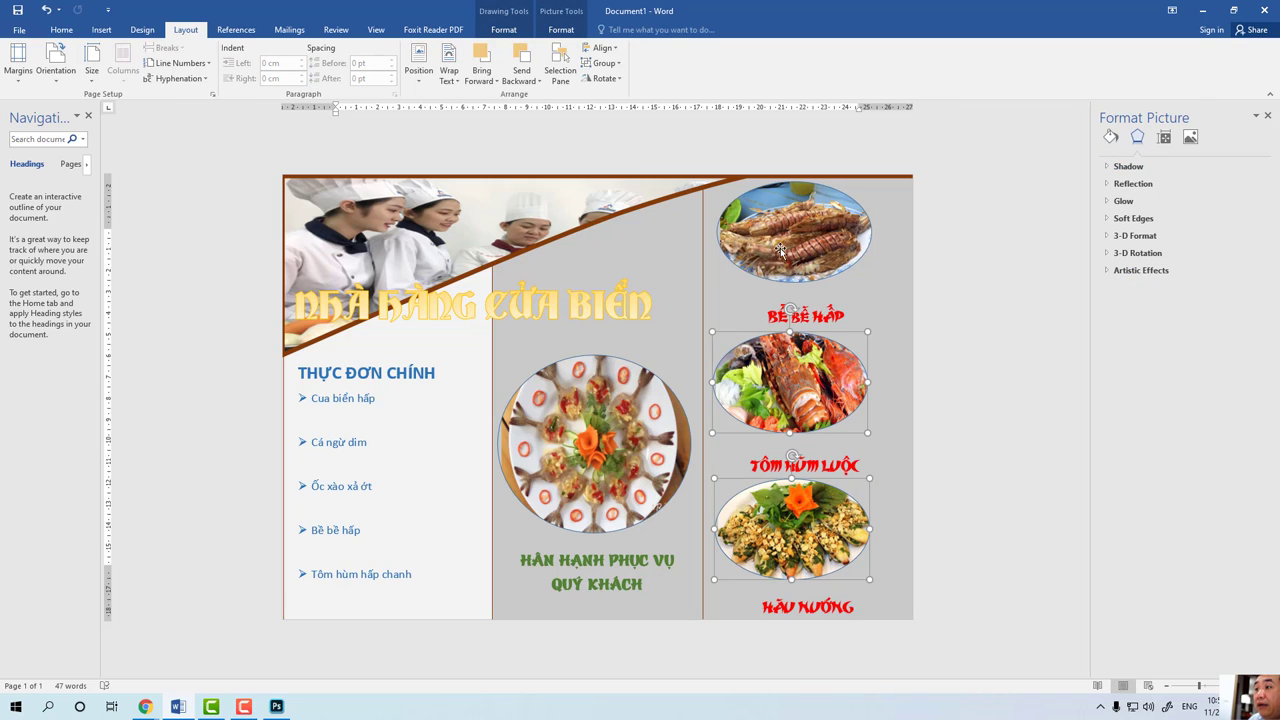
left_click_drag(787, 531, 791, 523)
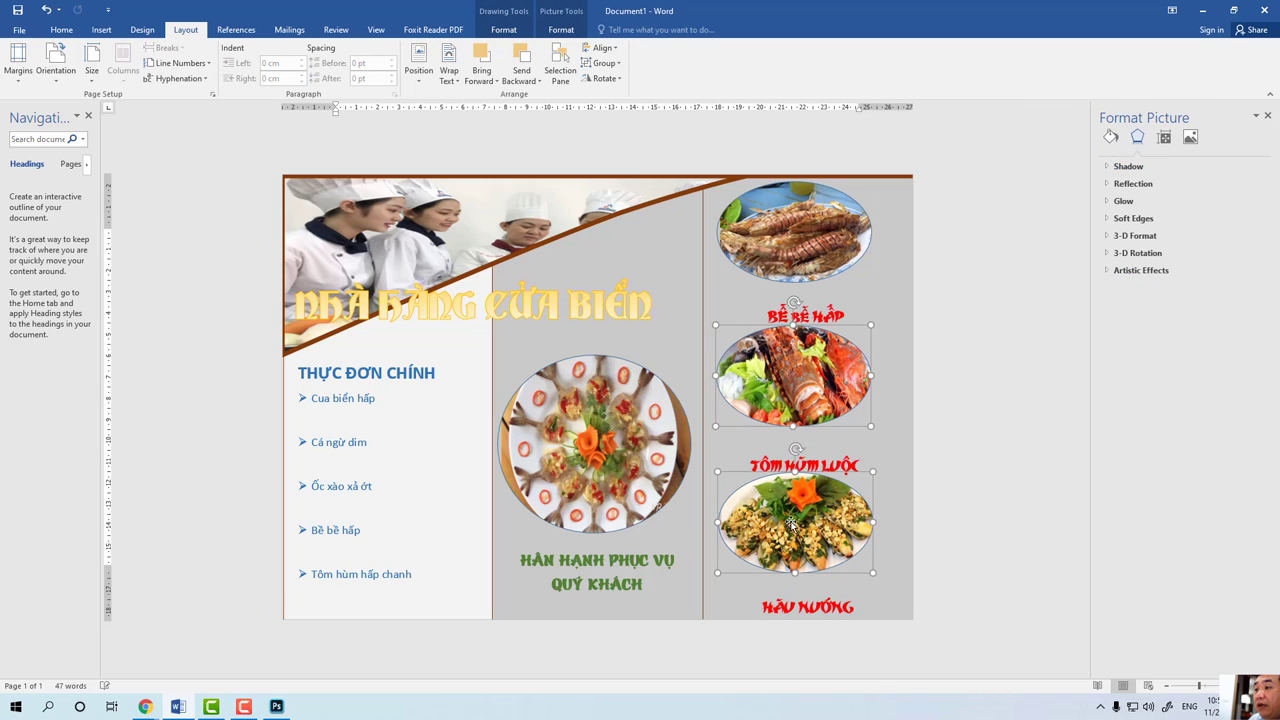
left_click(820, 468)
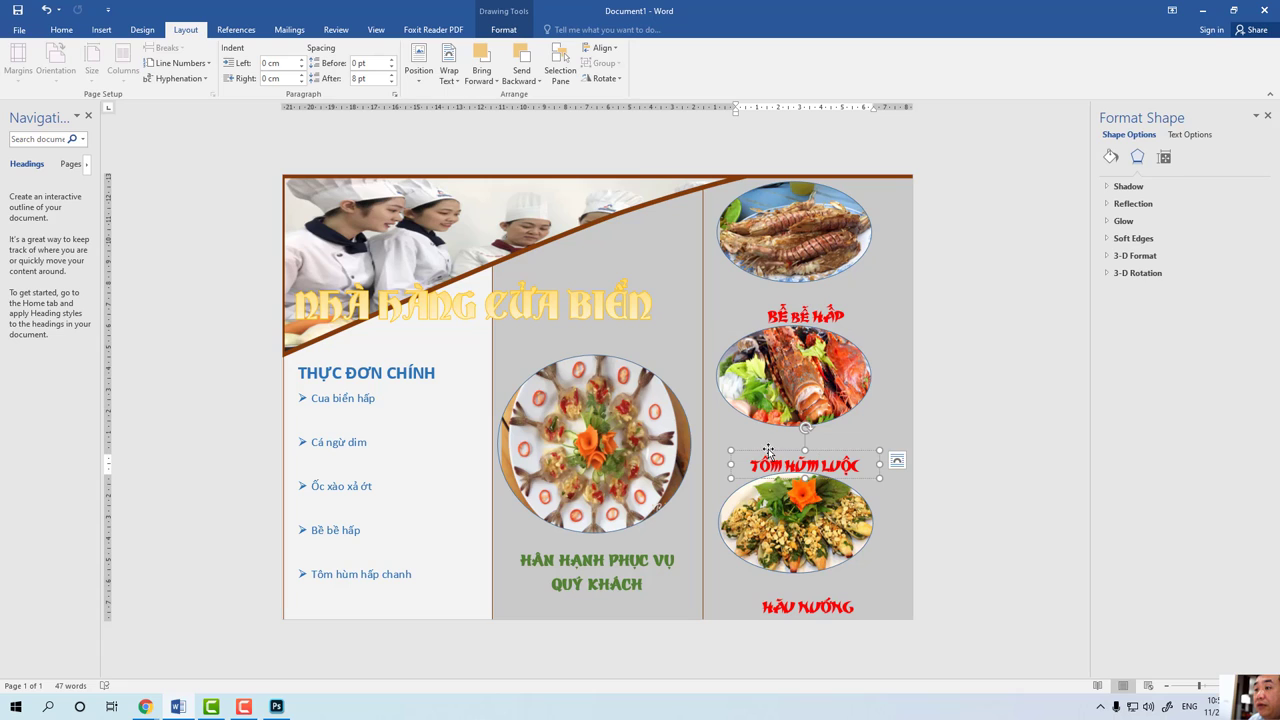
left_click_drag(768, 452, 768, 443)
Distribute the three food photos evenly top to bottom in the right column.
left_click(787, 256)
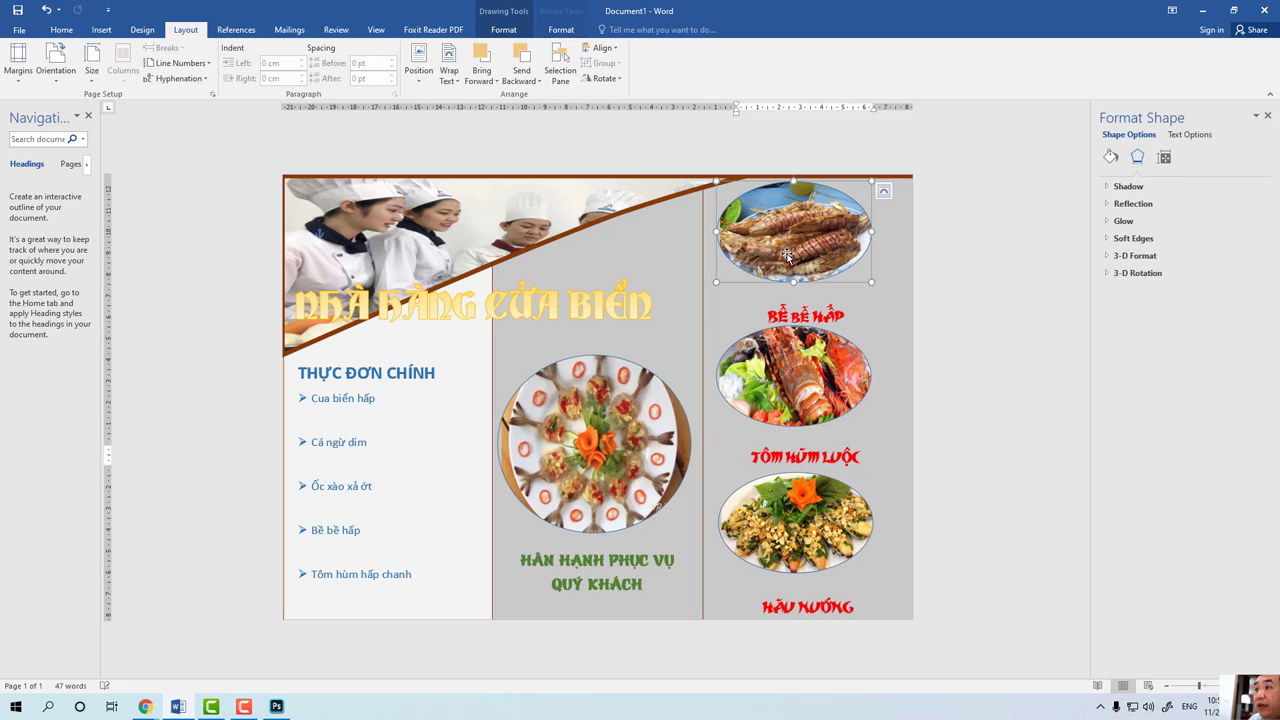
left_click(789, 376, "shift")
left_click(802, 528, "shift")
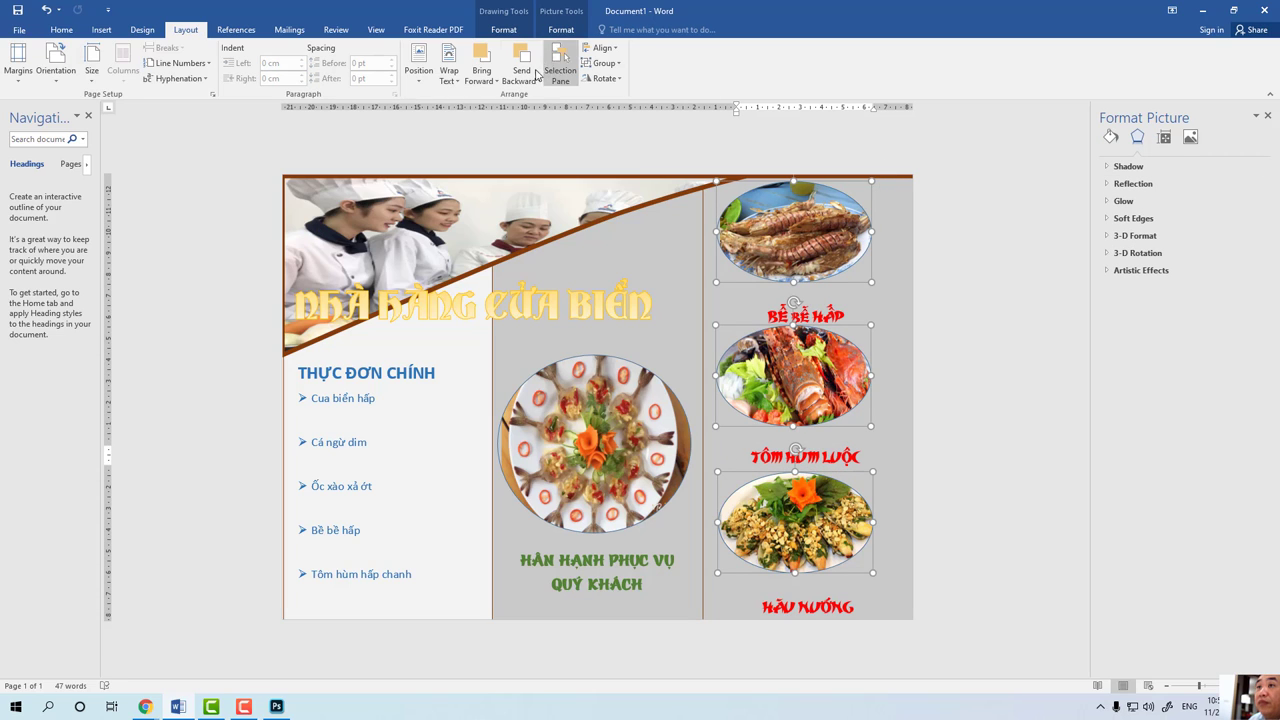
left_click(603, 48)
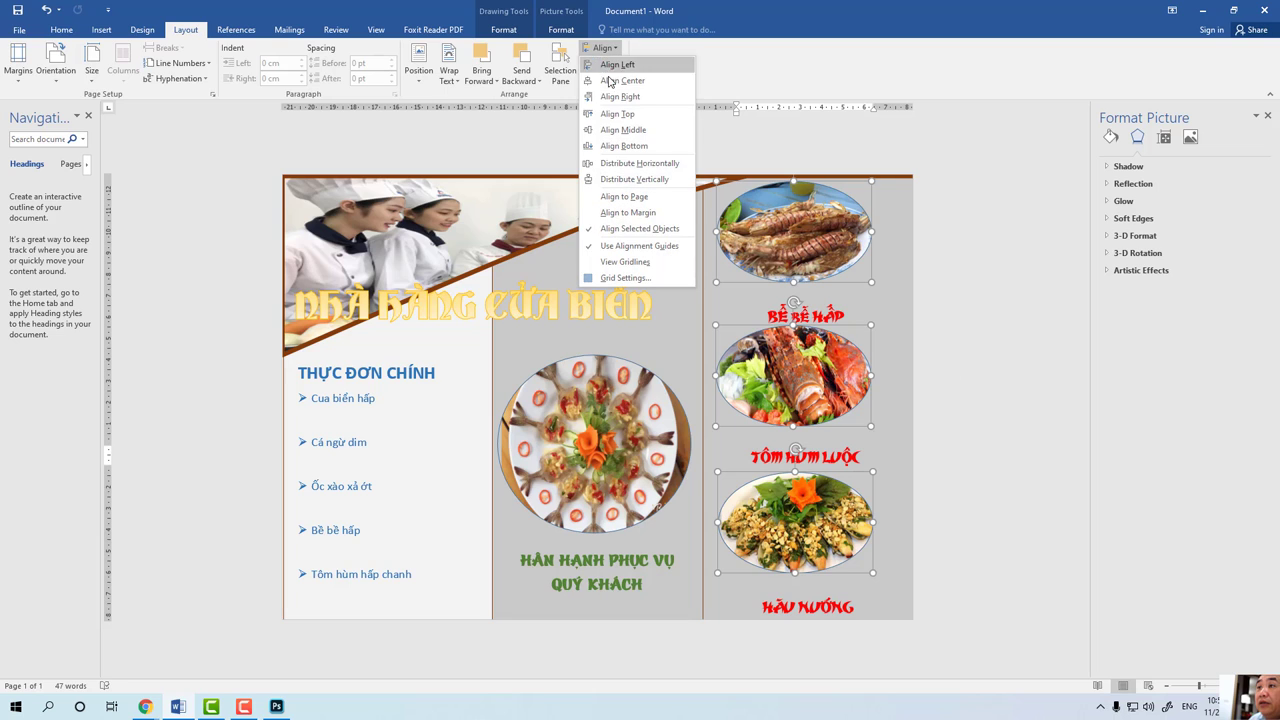
left_click(618, 180)
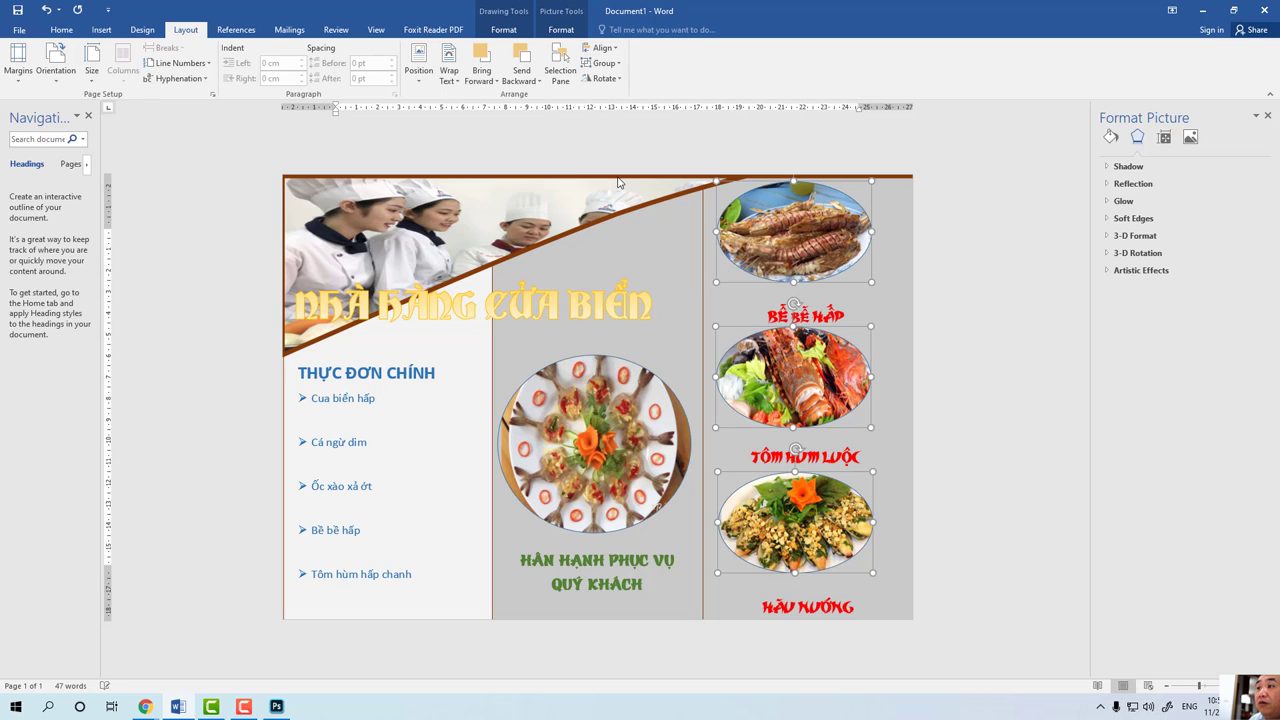
left_click(956, 408)
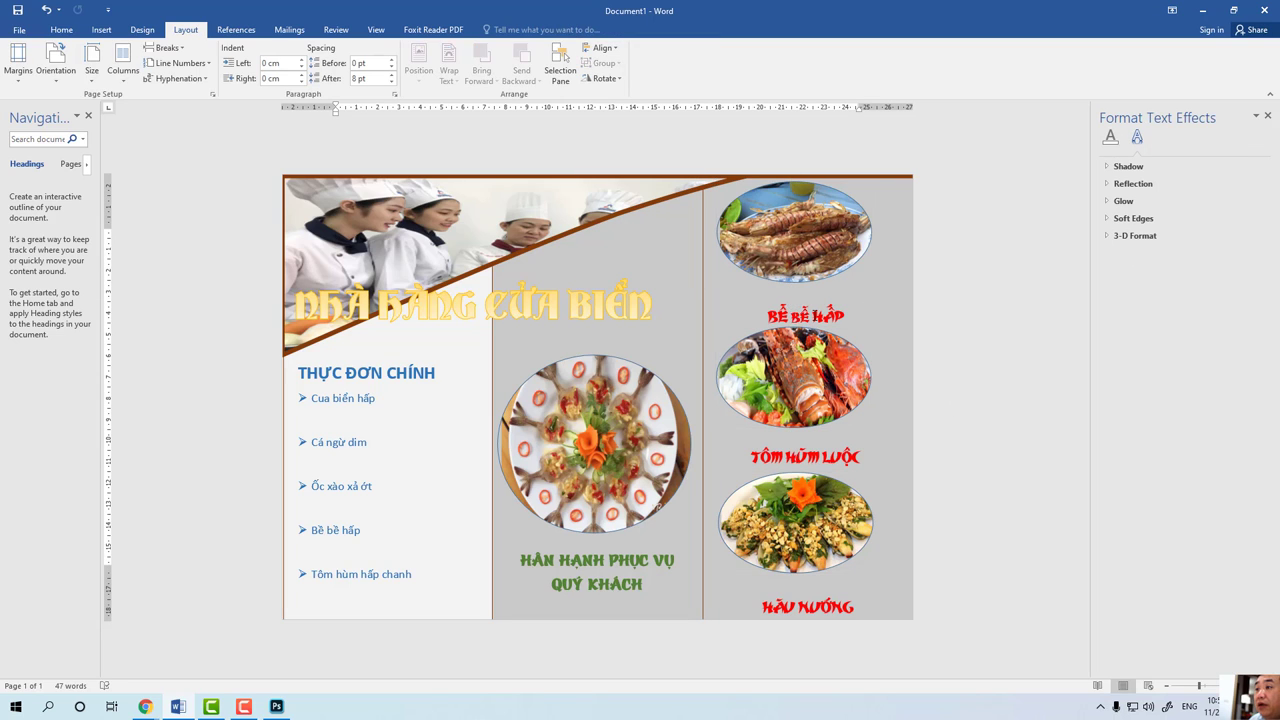
Move the BỀ BỀ HẤP and HÀU NƯỚNG captions up toward their photos.
left_click(795, 300)
left_click_drag(795, 300, 787, 289)
left_click(803, 456)
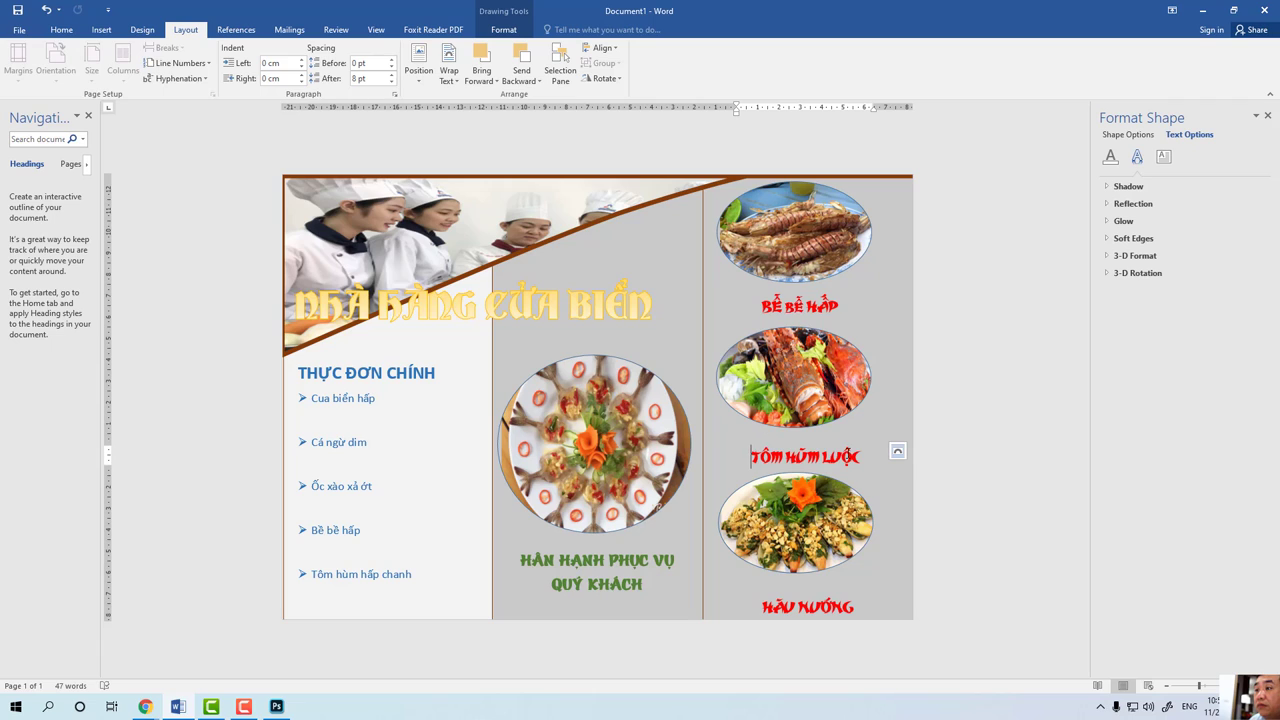
key("End")
left_click(795, 607)
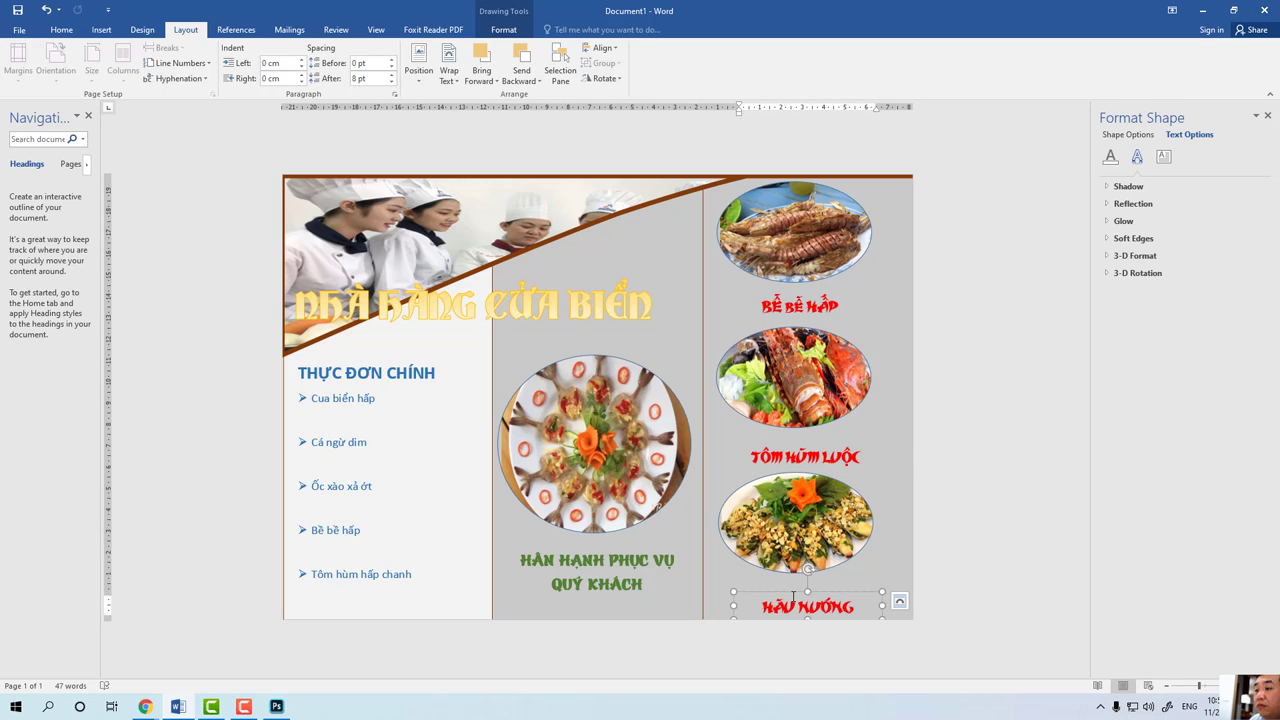
left_click_drag(792, 593, 783, 581)
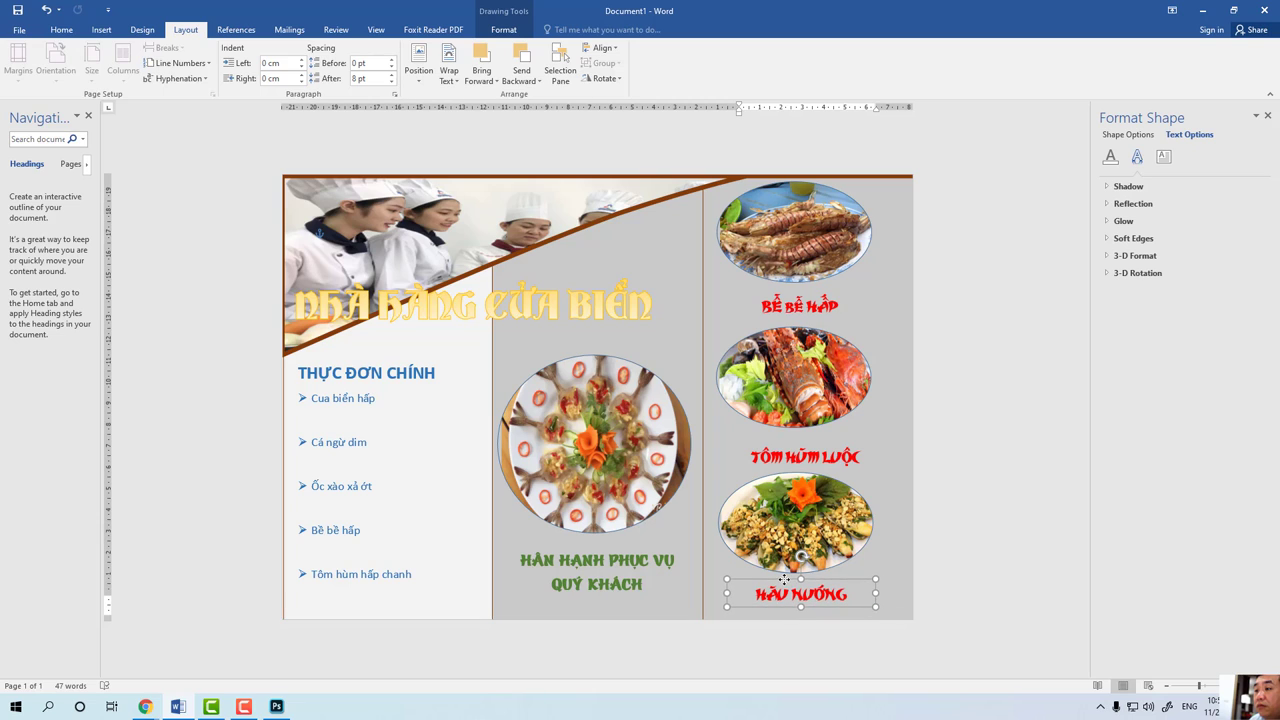
left_click(820, 455)
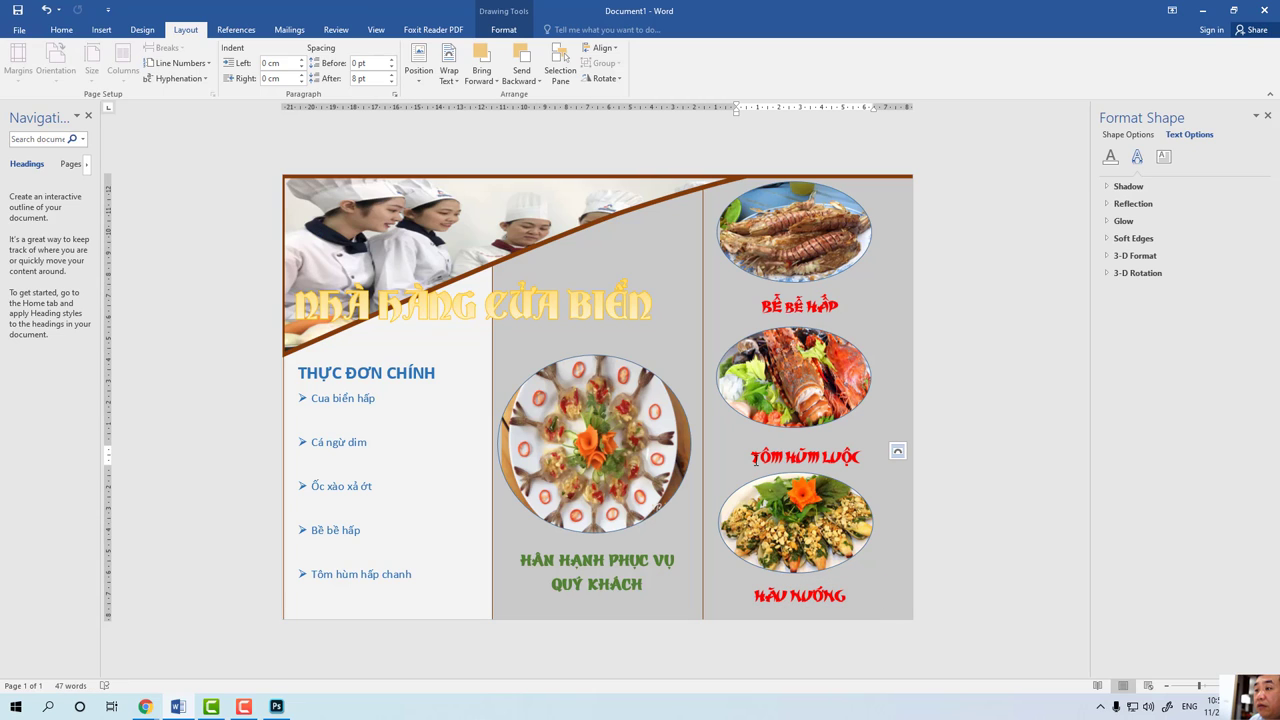
Align the three red captions along their left edges.
mouse_move(750, 457)
left_mouse_down()
mouse_move(862, 458)
mouse_move(818, 437)
left_mouse_up()
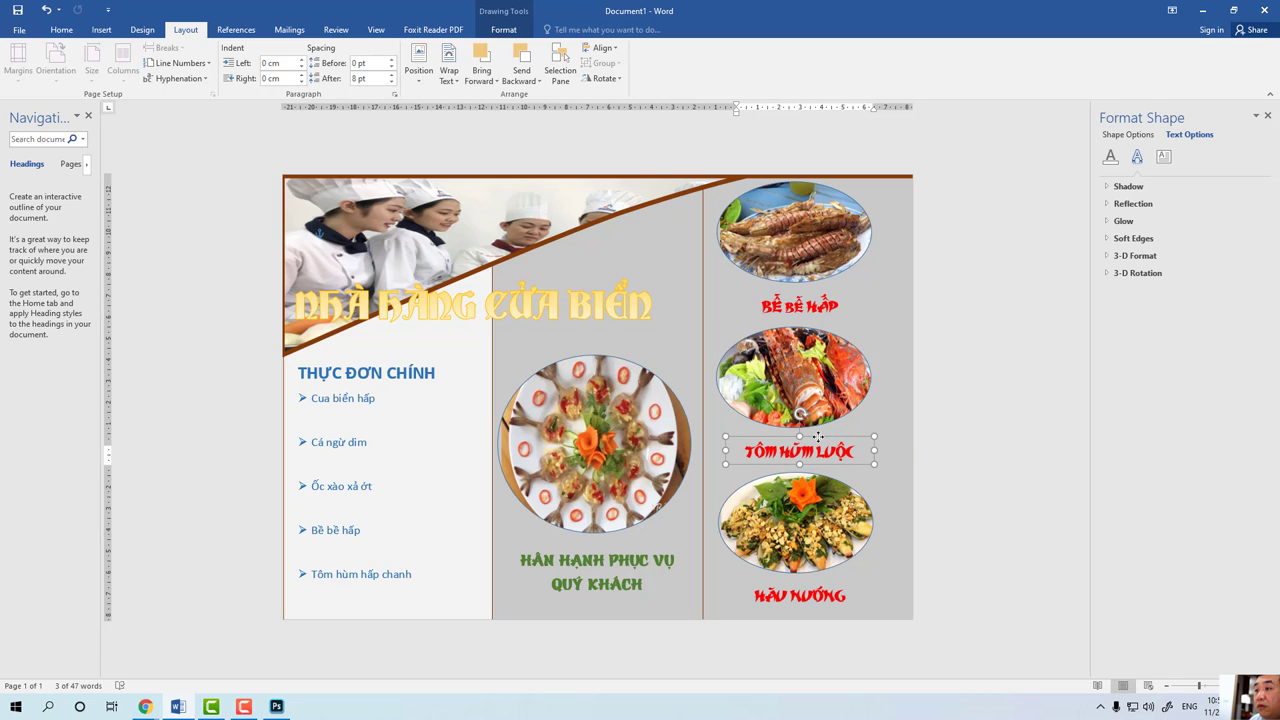
left_click(820, 302)
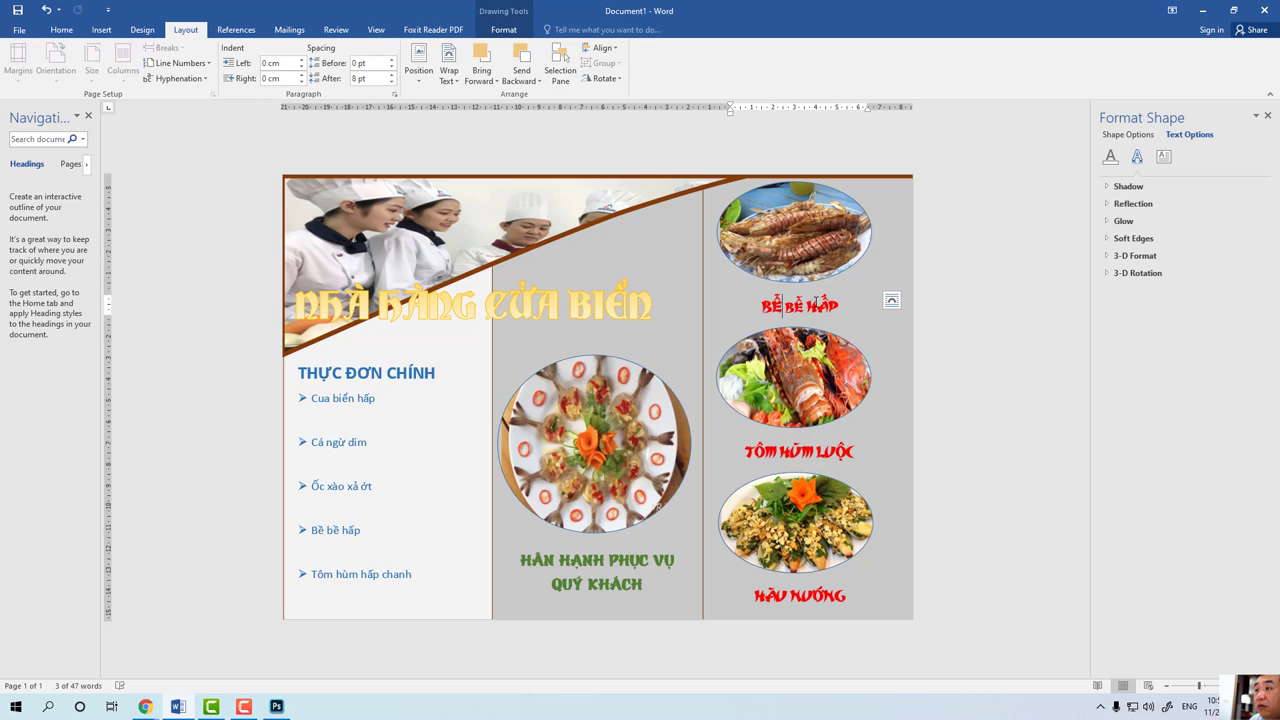
mouse_move(844, 305)
left_mouse_down()
mouse_move(760, 305)
mouse_move(793, 287)
left_mouse_up()
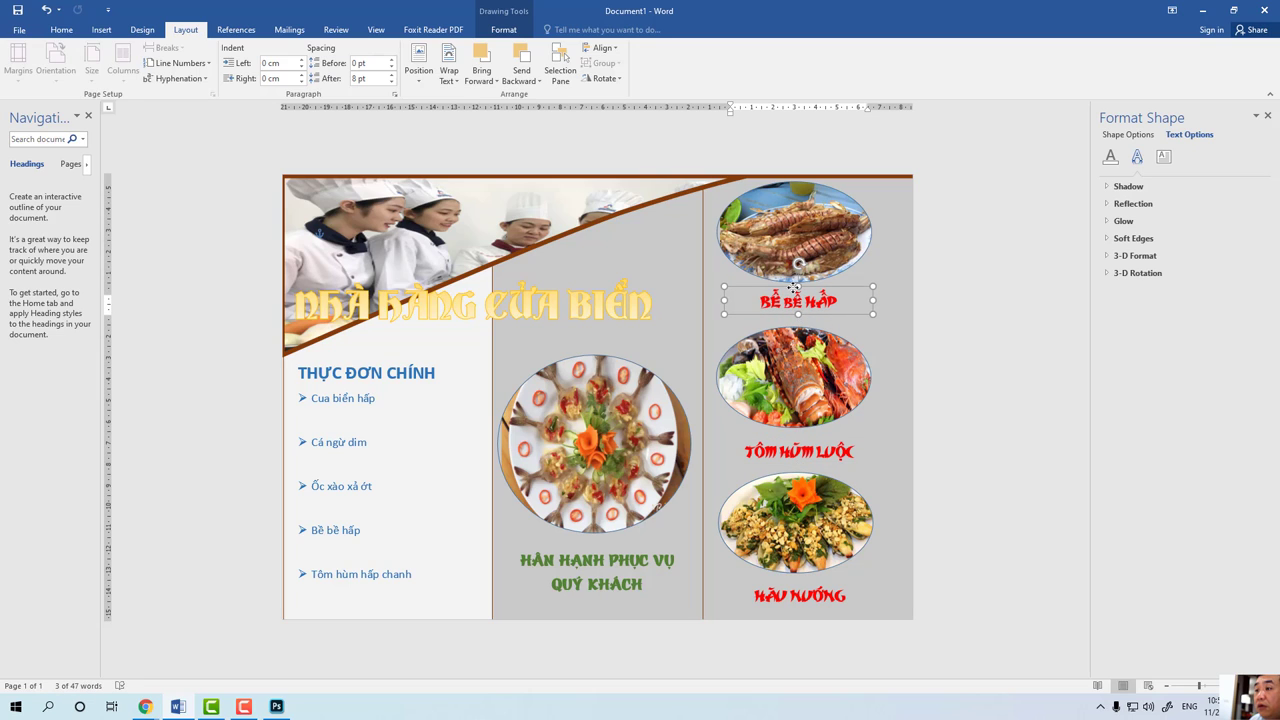
left_click(793, 450, "shift")
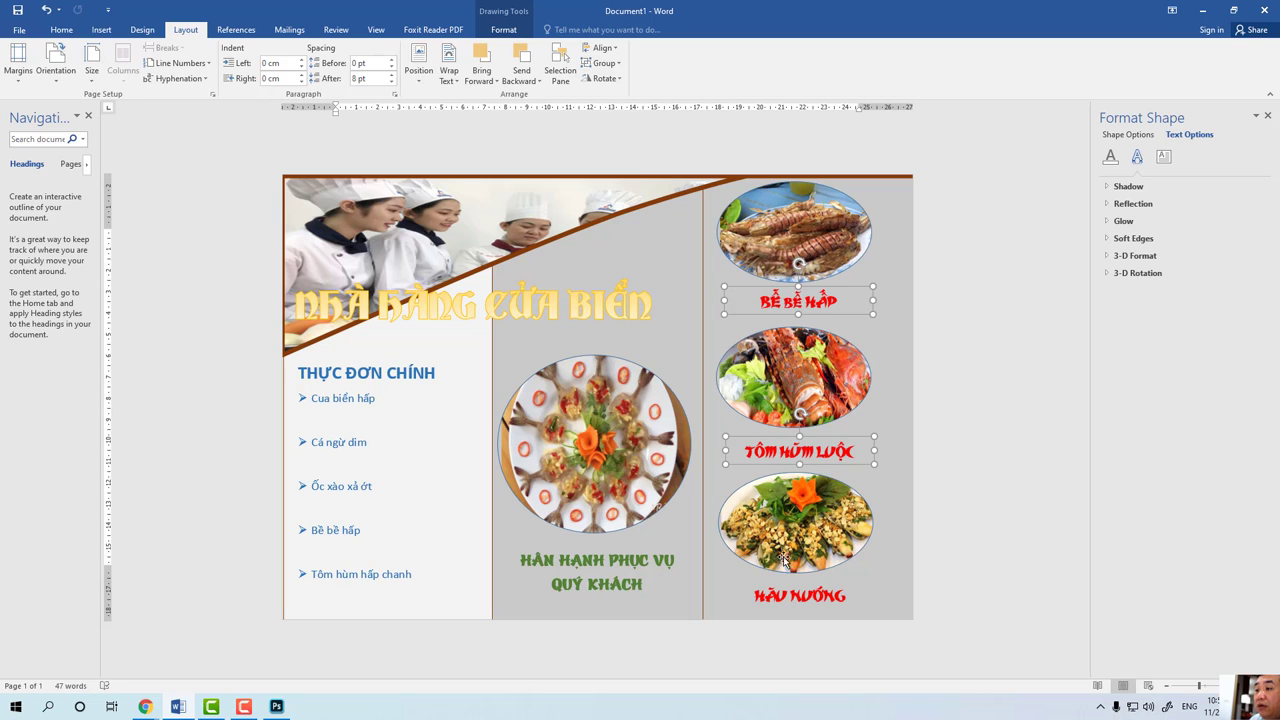
left_click(786, 598, "shift")
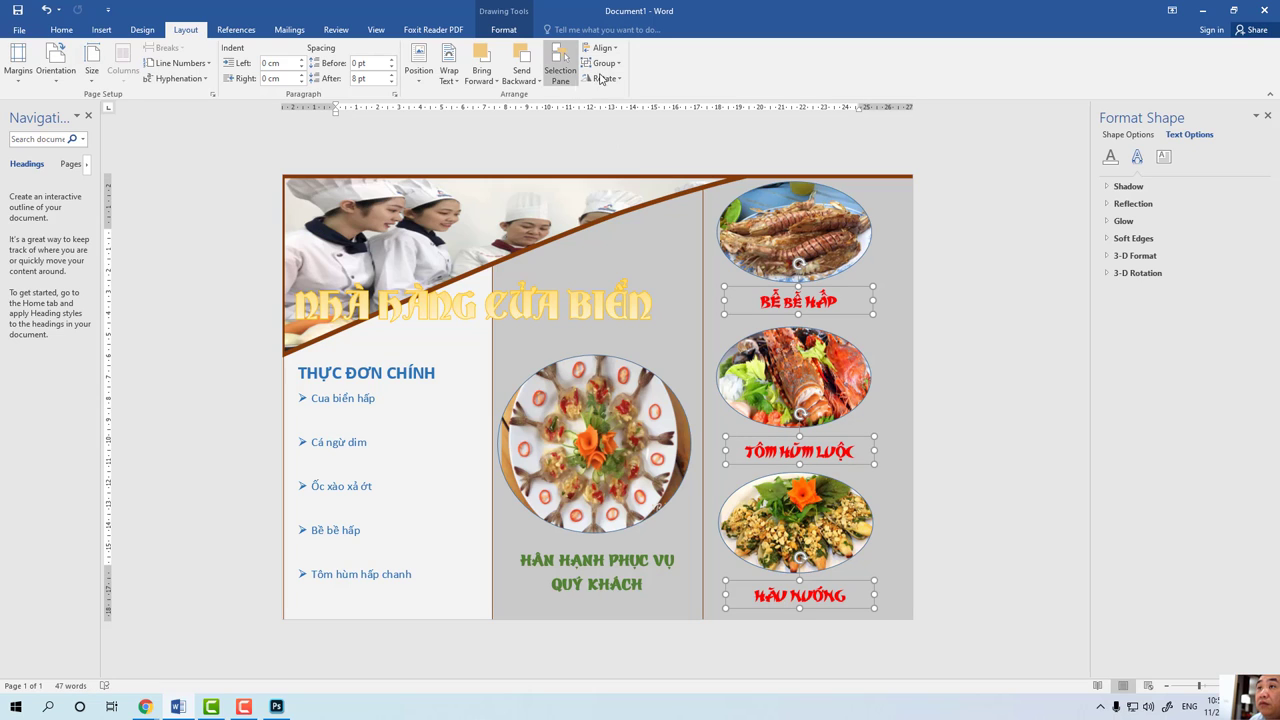
left_click(612, 48)
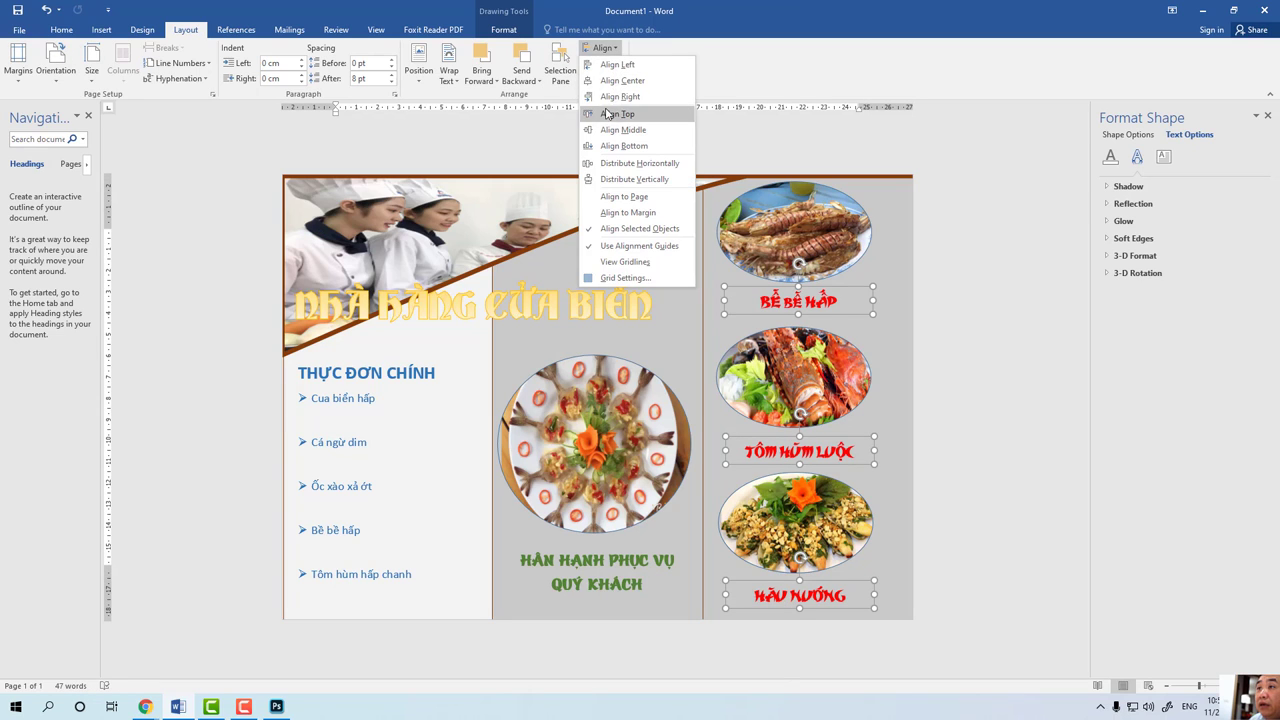
left_click(617, 65)
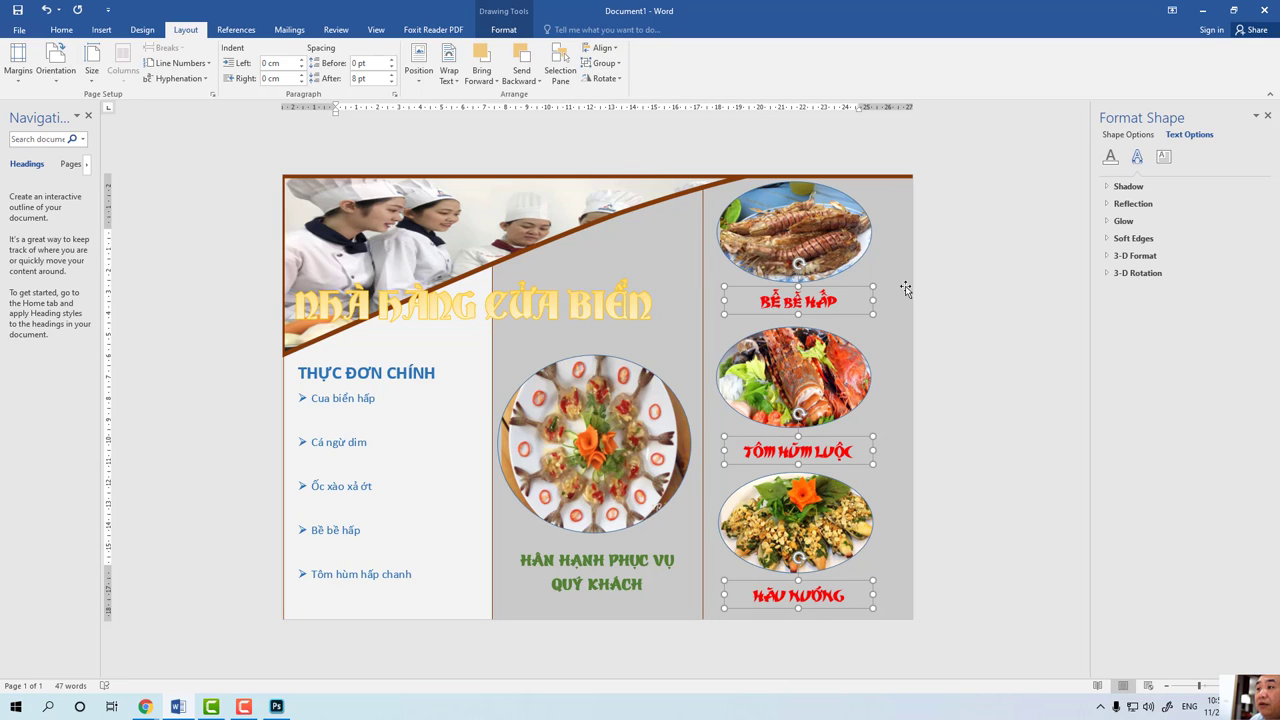
left_click(980, 315)
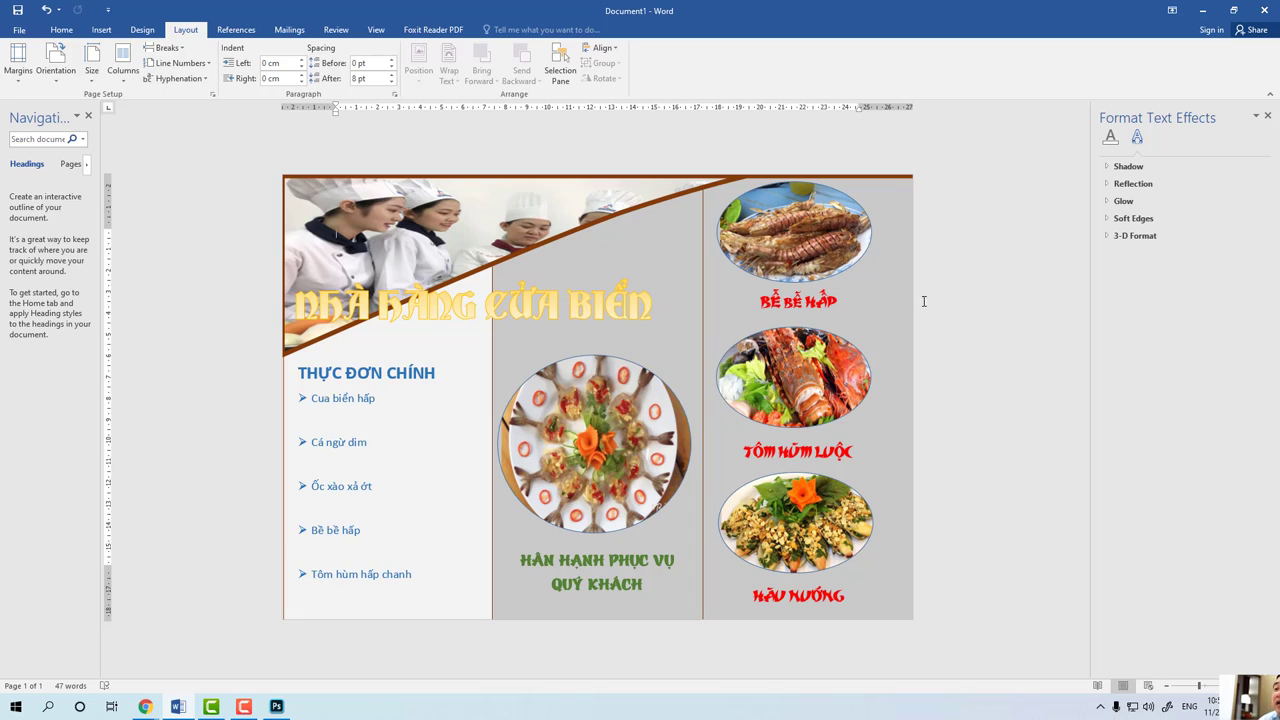
Open Format Picture for the top shrimp photo and set its outline width to 3 pt.
left_click(819, 272)
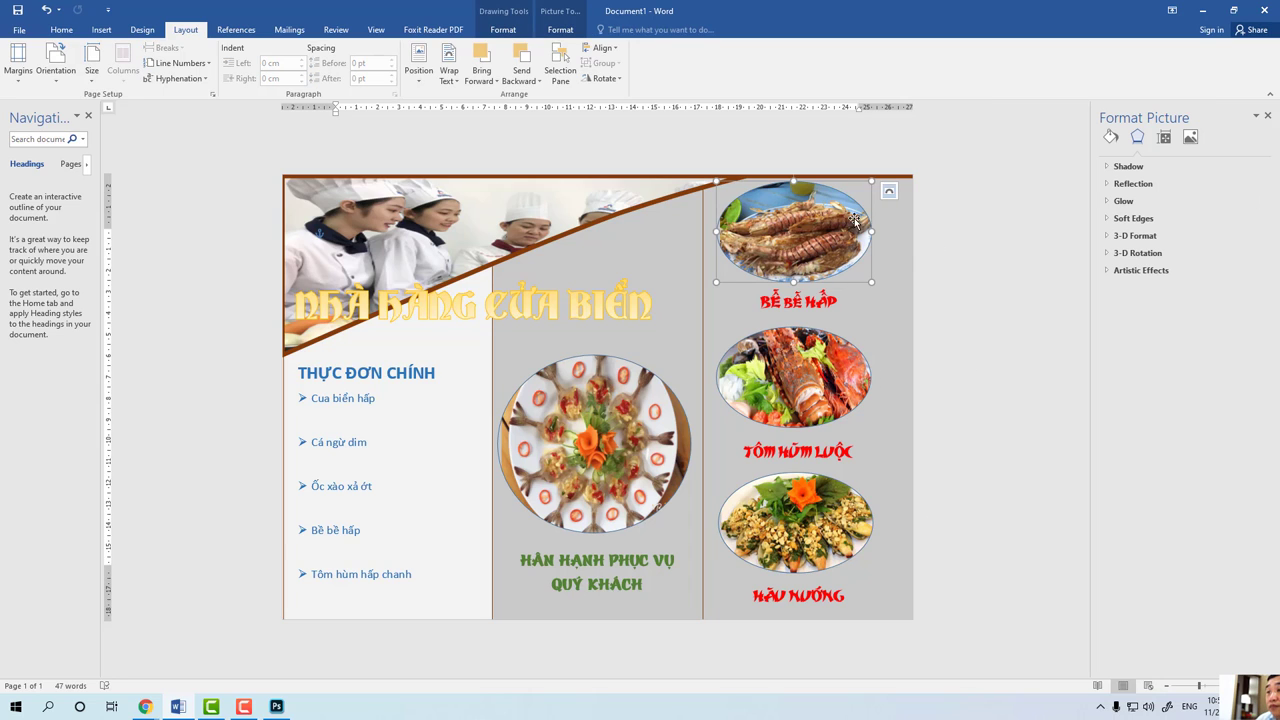
right_click(848, 252)
left_click(883, 509)
left_click(1110, 136)
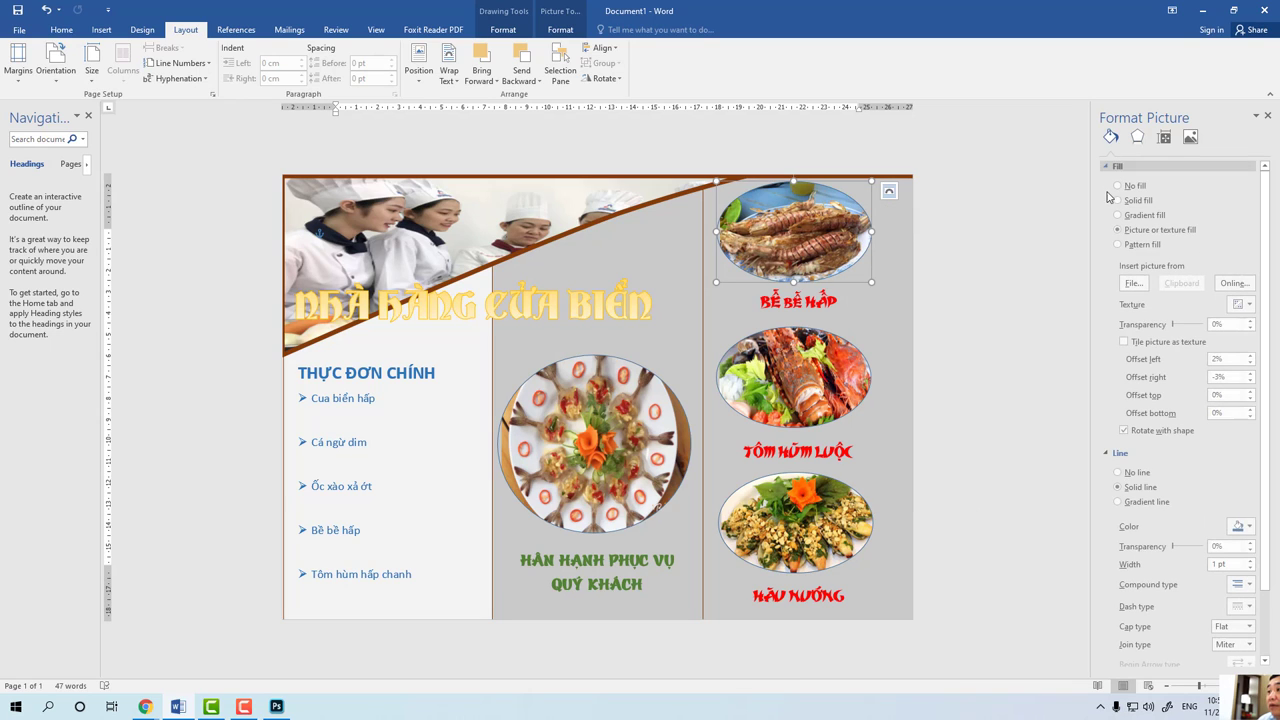
left_click(1251, 562)
left_click(1251, 562)
left_click(1251, 562)
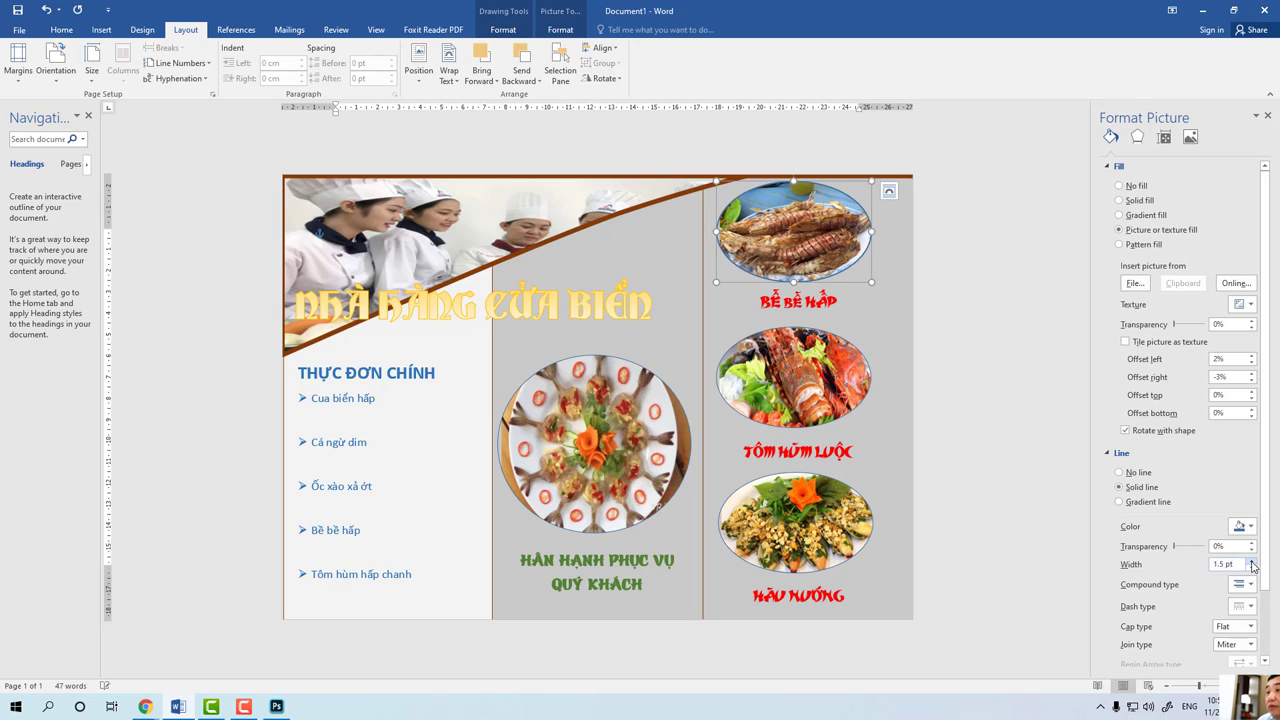
left_click(1251, 562)
left_click(1251, 562)
left_click(1251, 562)
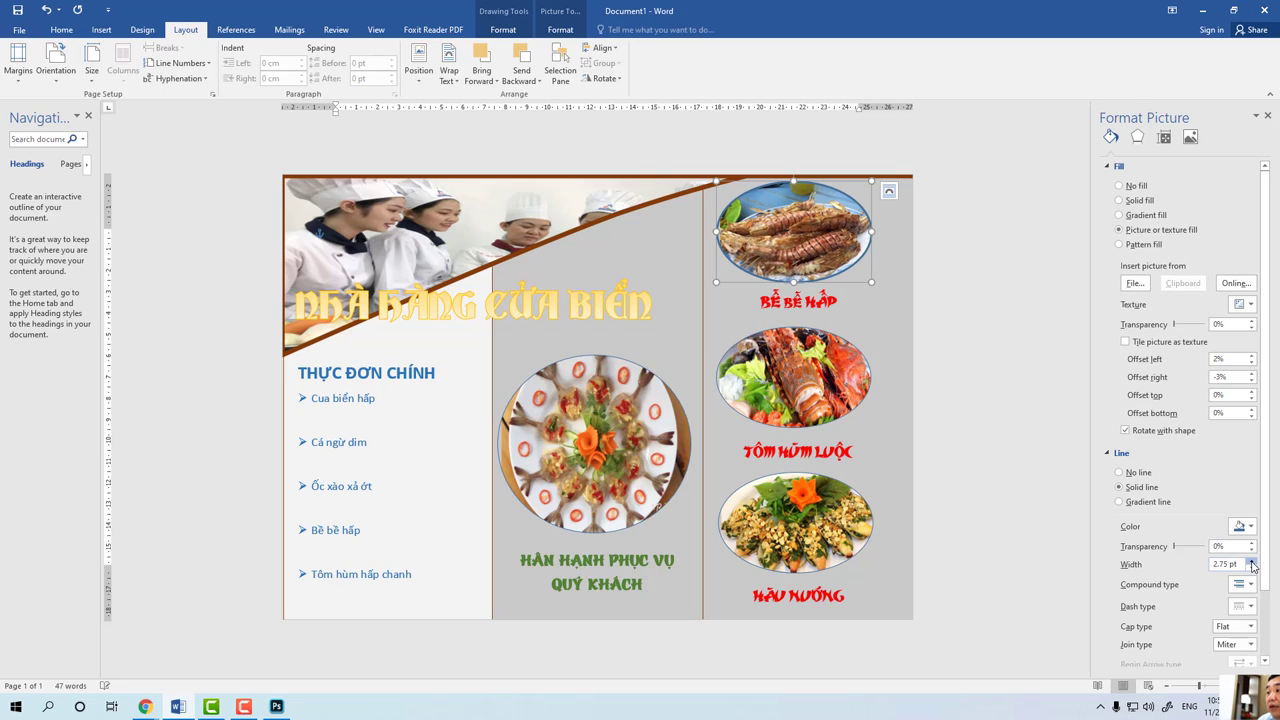
Make the shrimp photo's outline a deeper gold shade.
left_click(1245, 526)
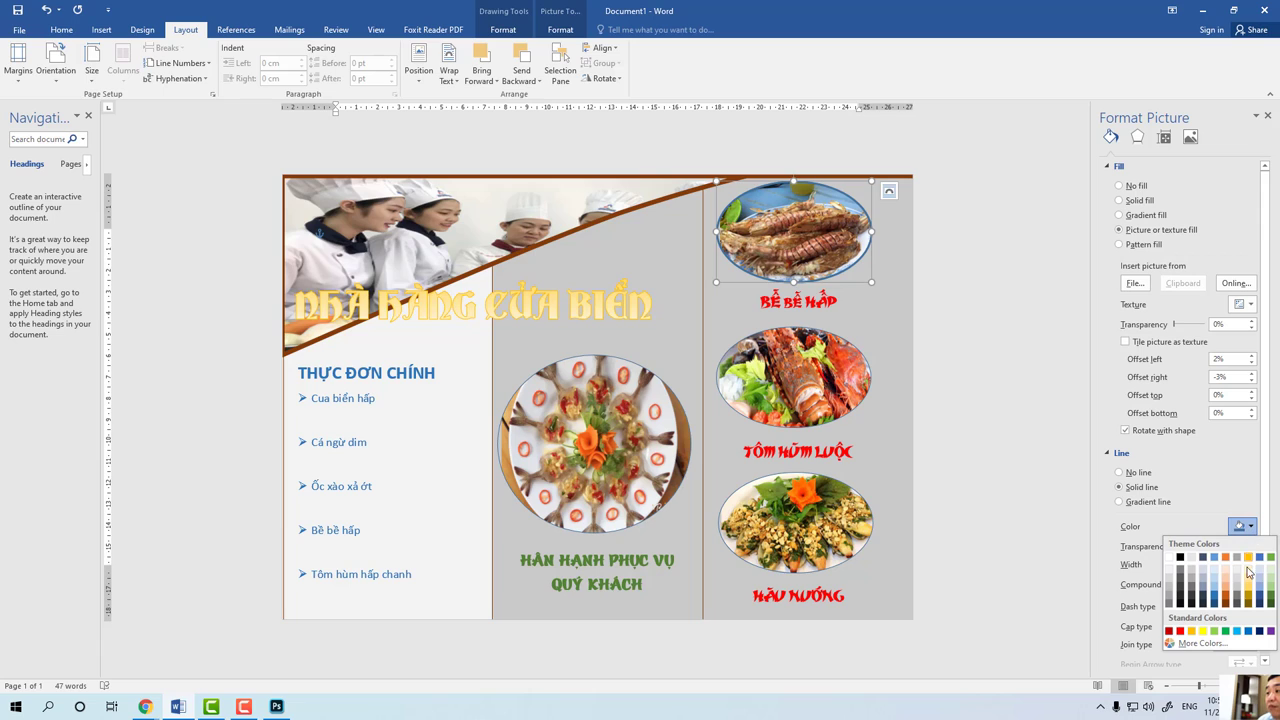
left_click(1248, 570)
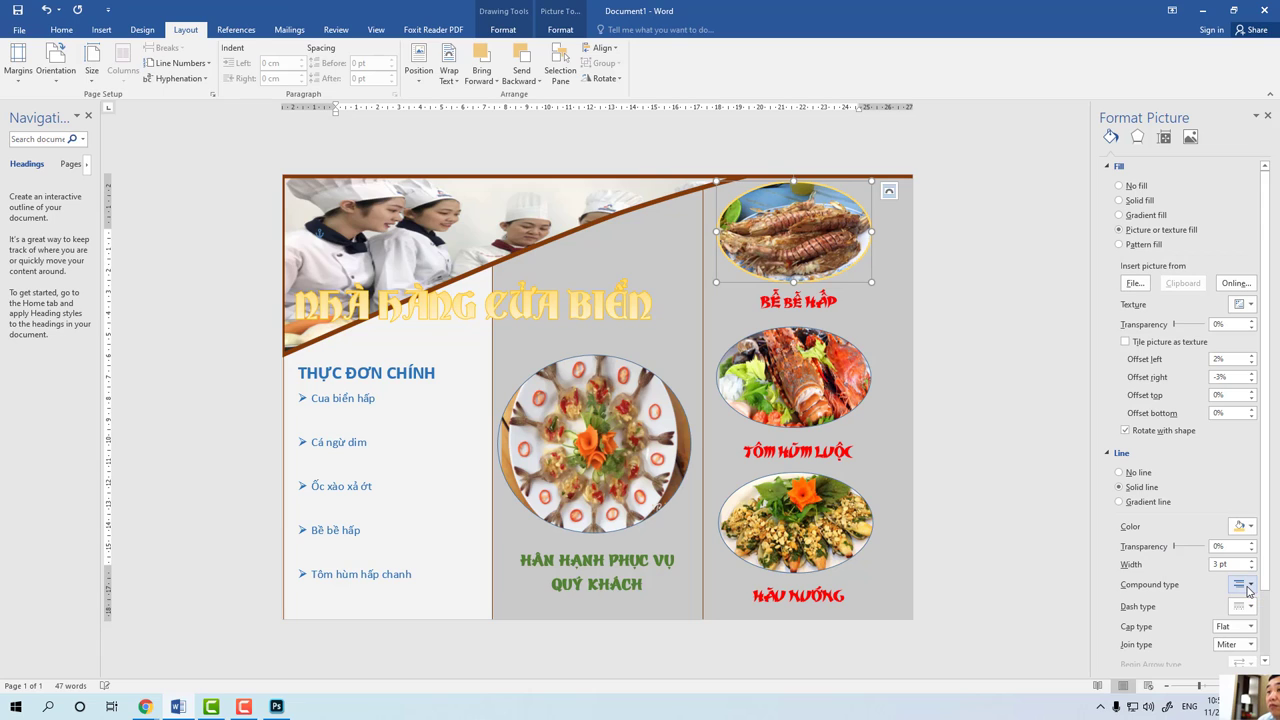
left_click(1250, 527)
left_click(1249, 597)
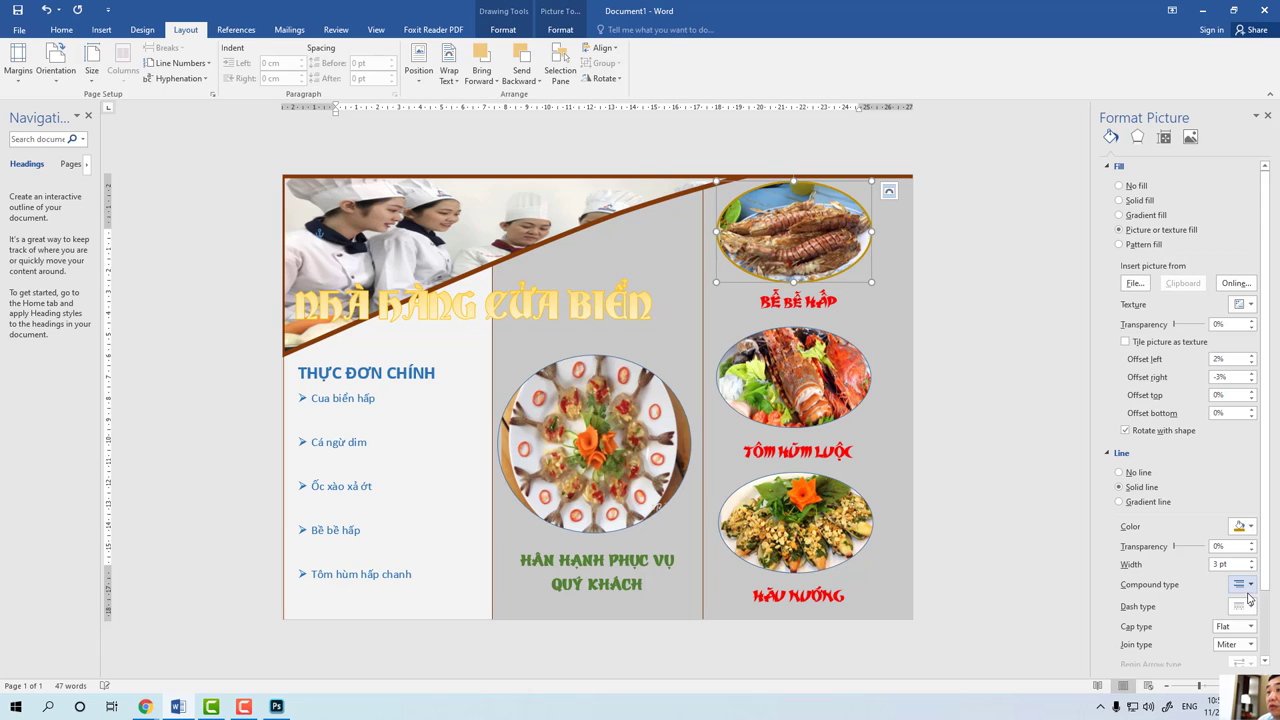
left_click(1245, 526)
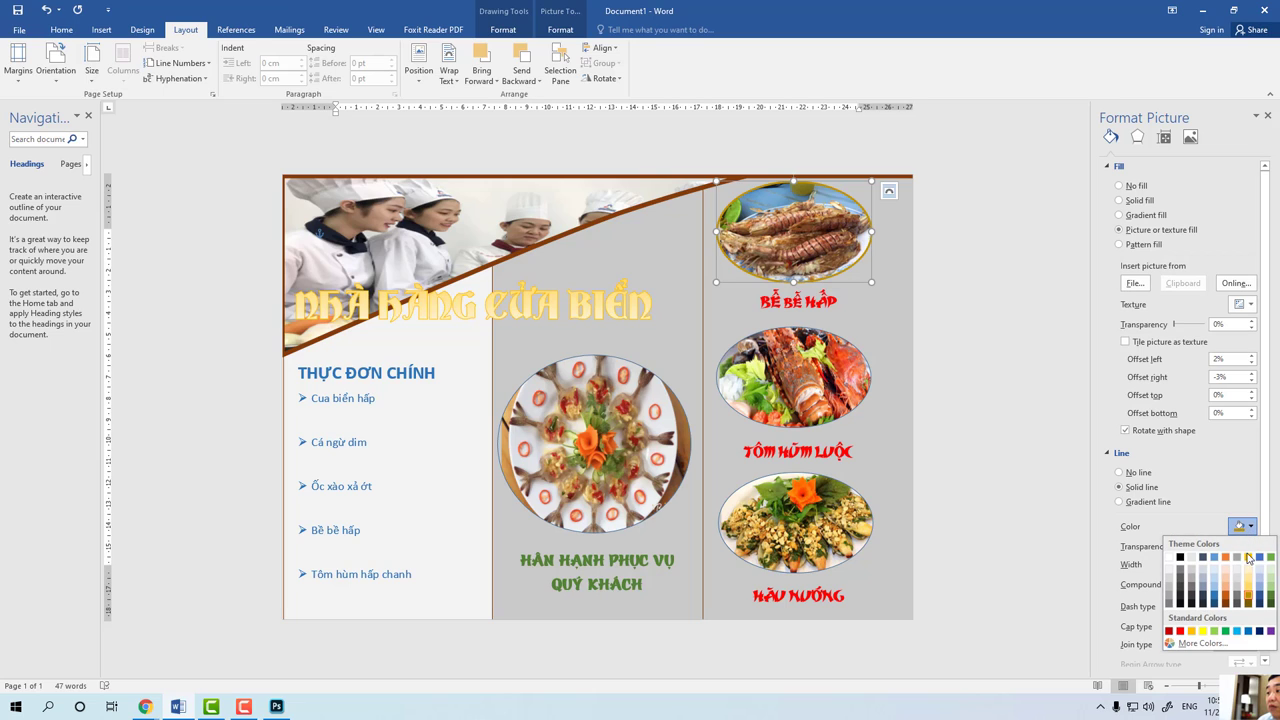
left_click(1250, 594)
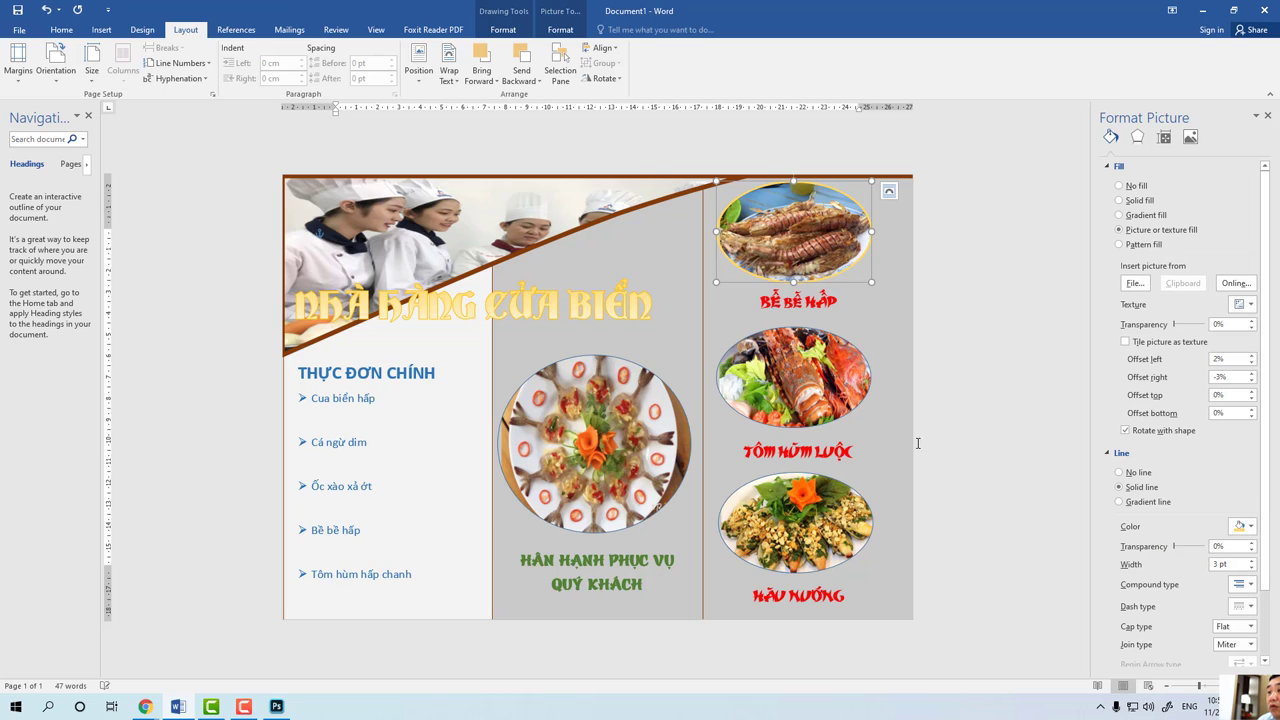
left_click(843, 415)
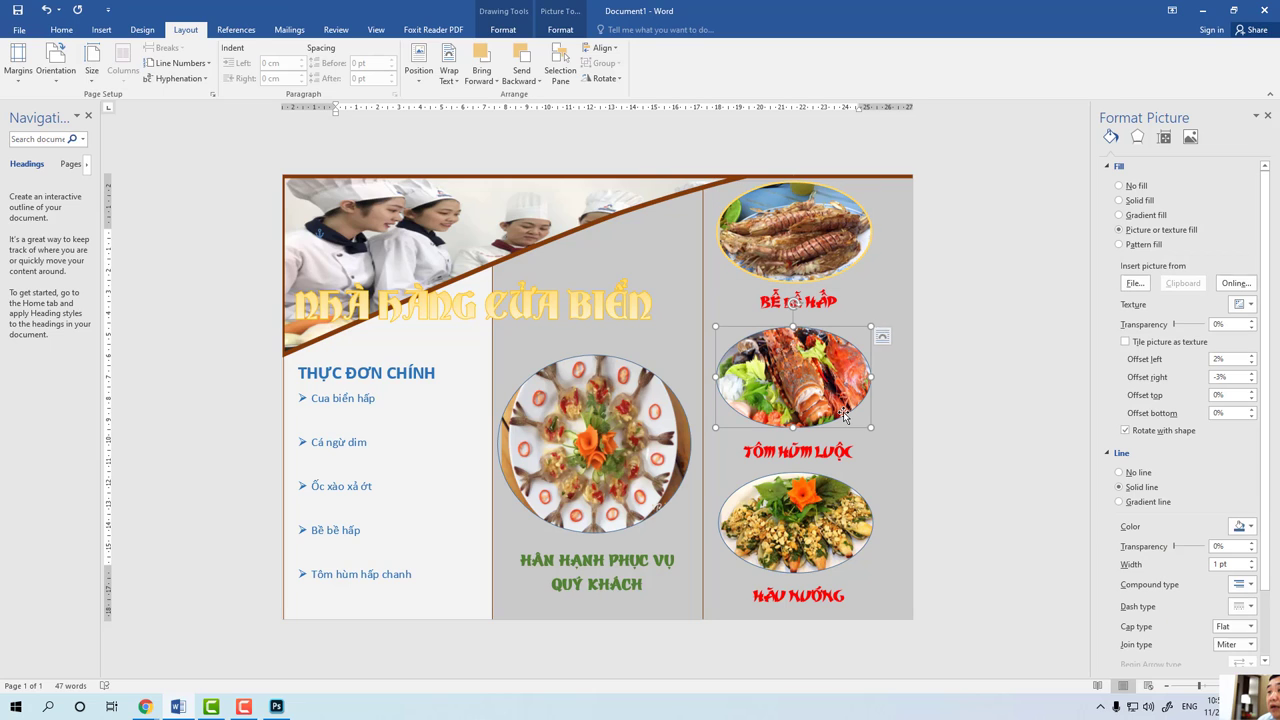
Give the lobster photo a gold outline 3.5 pt wide.
left_click(1253, 533)
left_click(1252, 590)
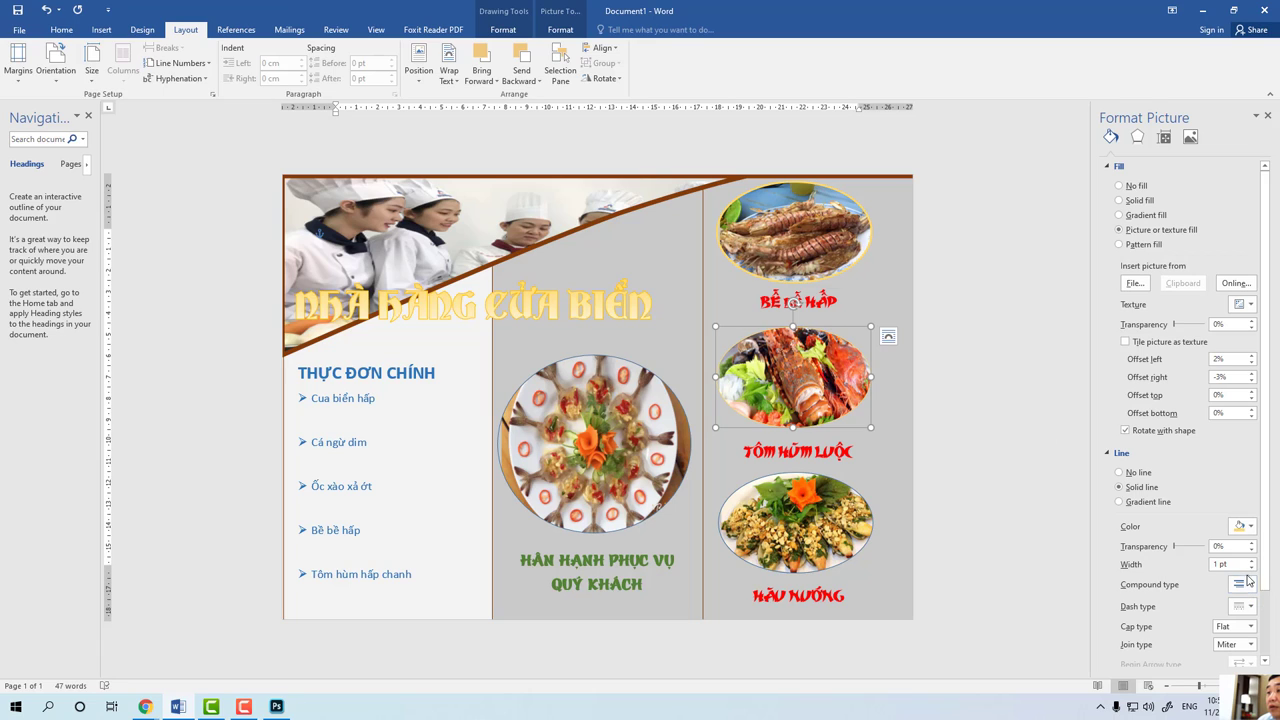
left_click(1251, 562)
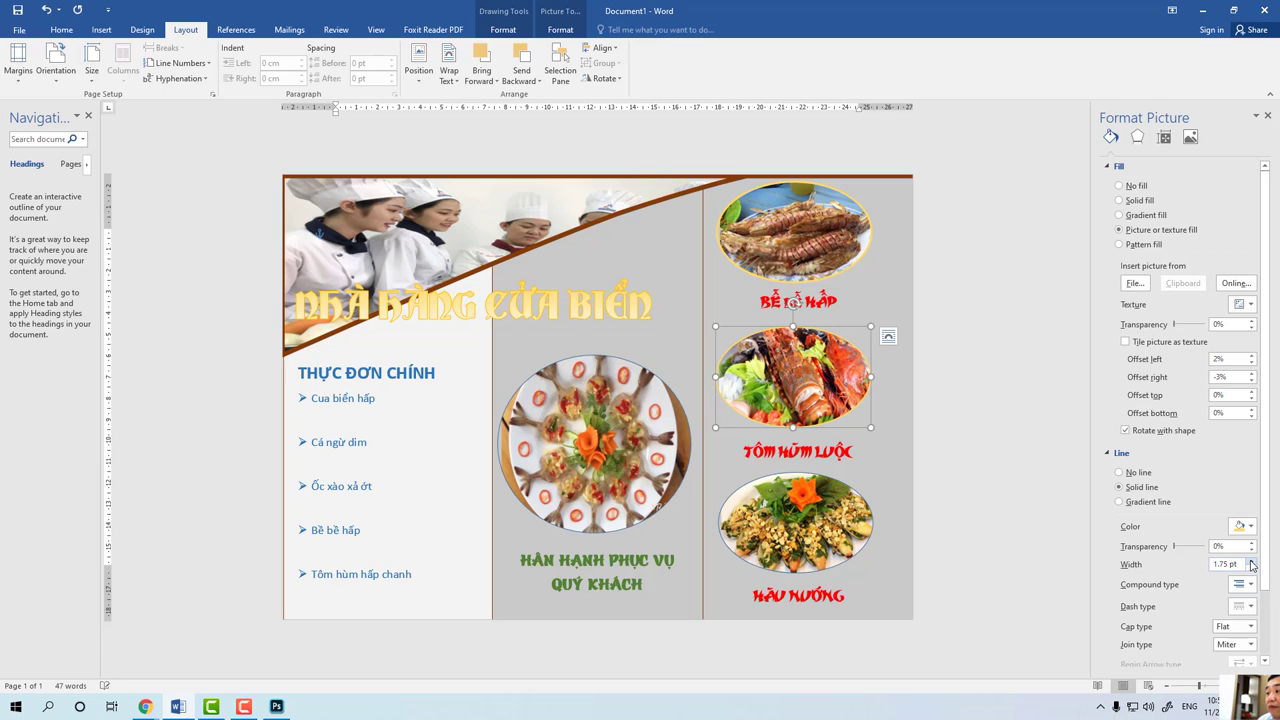
left_click(1251, 562)
left_click(1251, 562)
left_click(1251, 562)
left_click(1251, 562)
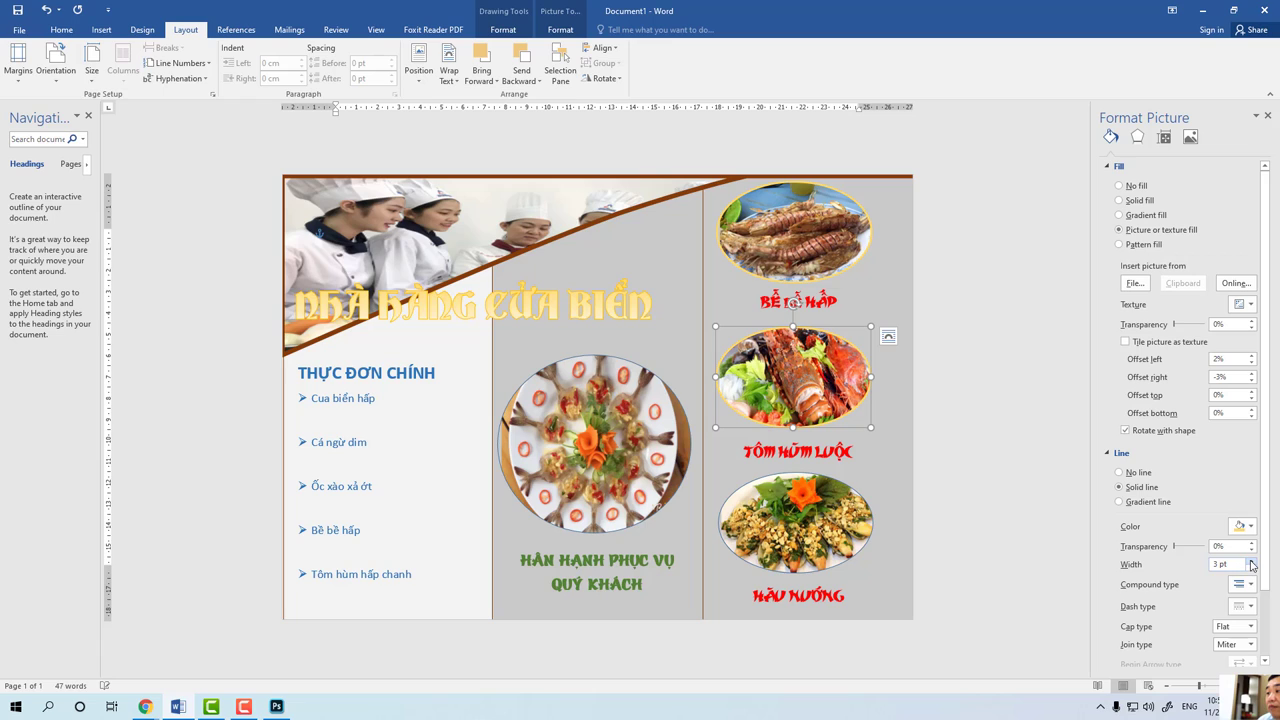
left_click(1251, 562)
left_click(1251, 562)
Raise the top shrimp photo's outline width to 3.5 pt.
left_click(846, 272)
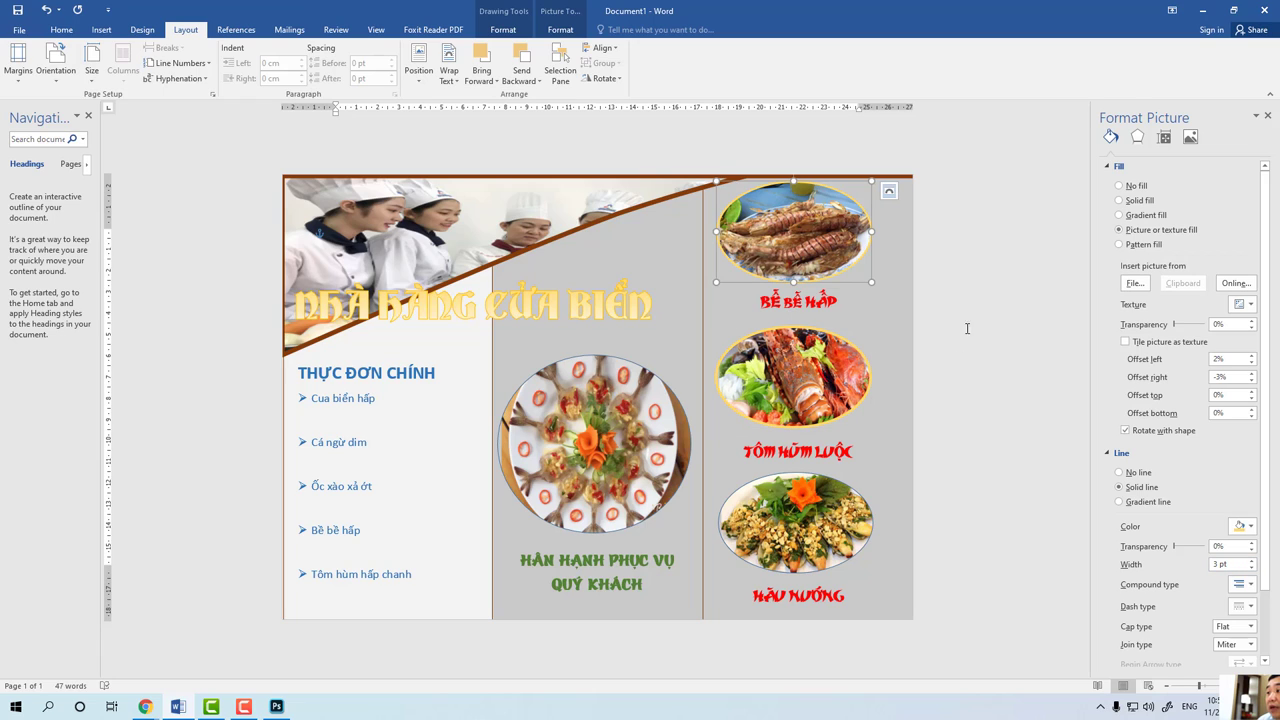
left_click(1252, 568)
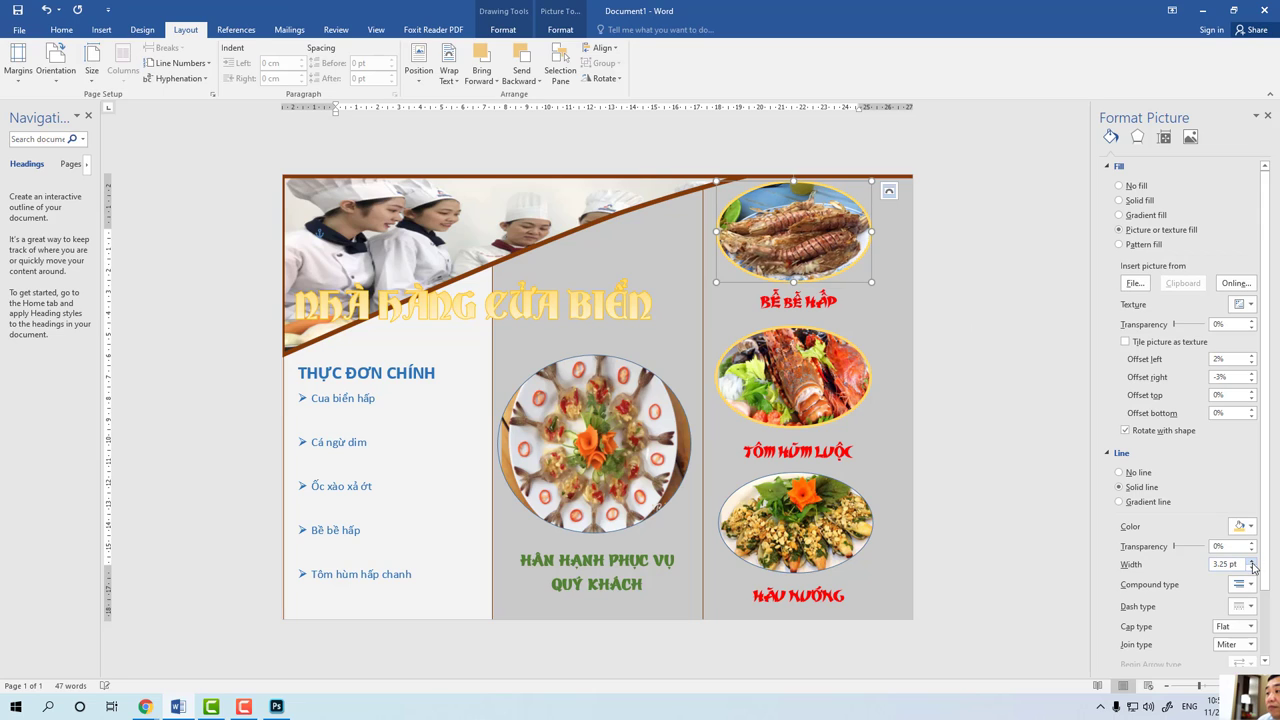
left_click(1252, 562)
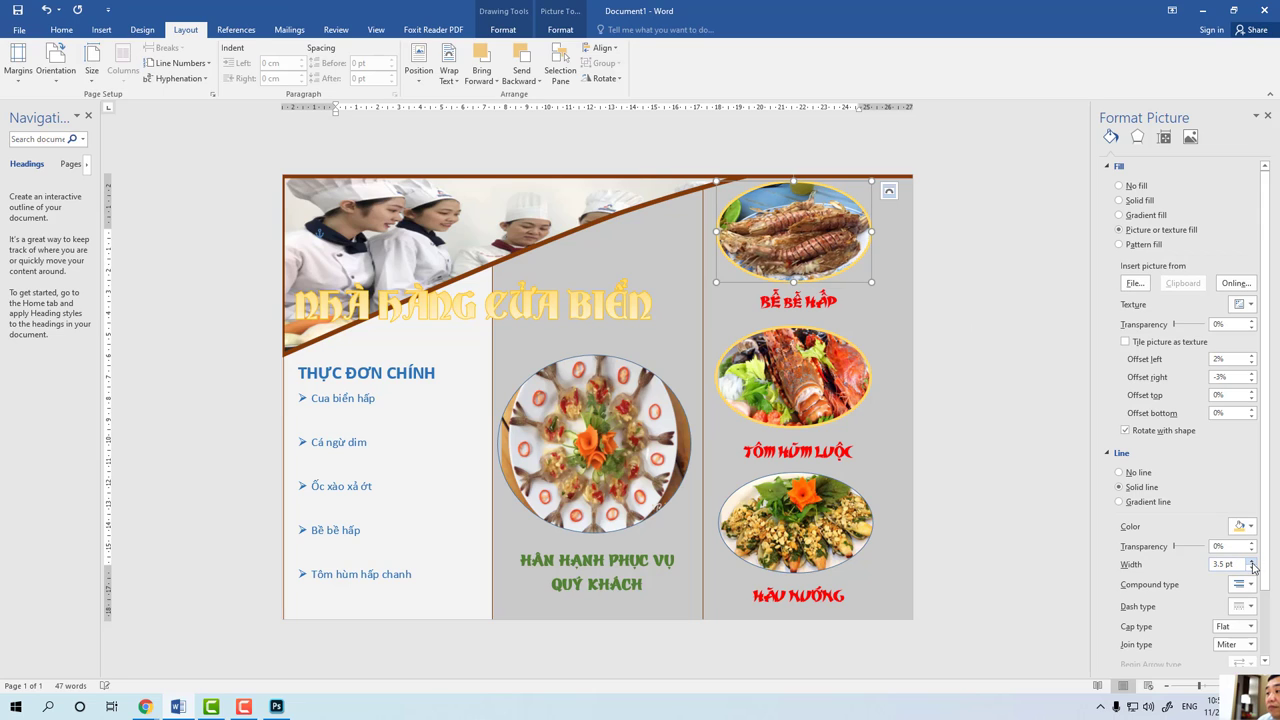
left_click(848, 561)
left_click(1249, 526)
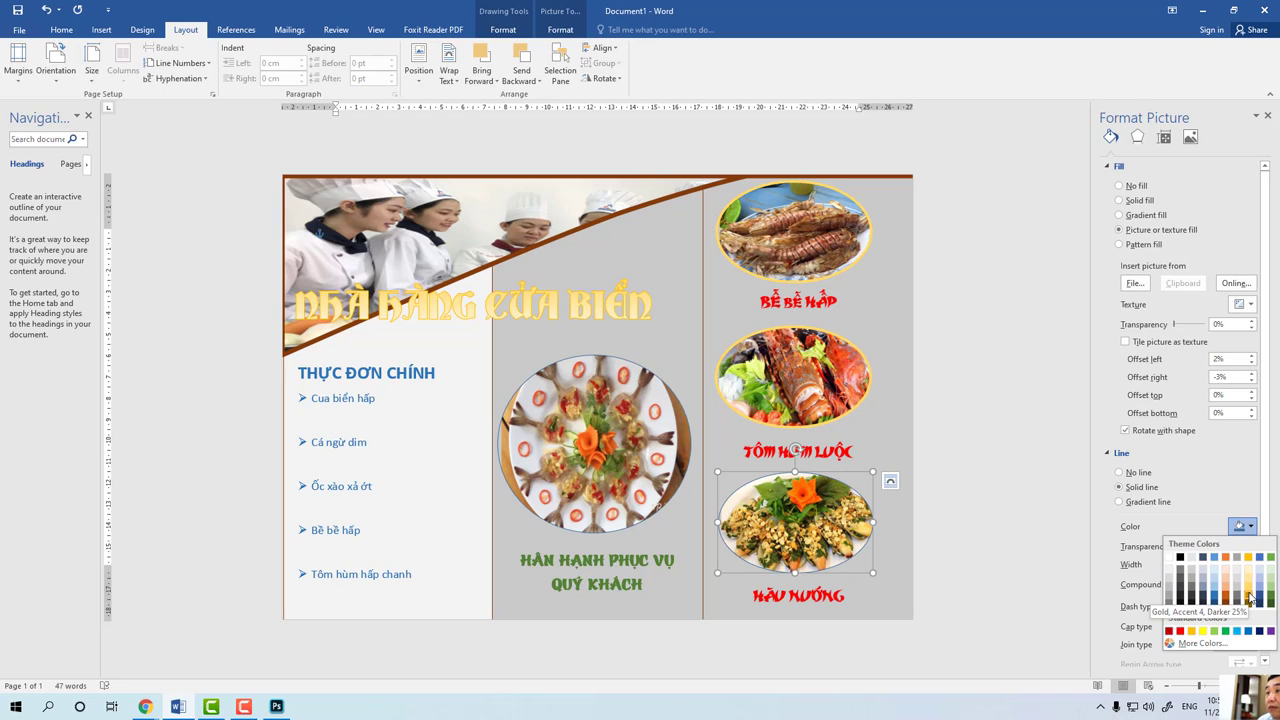
Give the oyster photo a Gold, Accent 4, Darker 25% outline at 3.5 pt.
left_click(1249, 597)
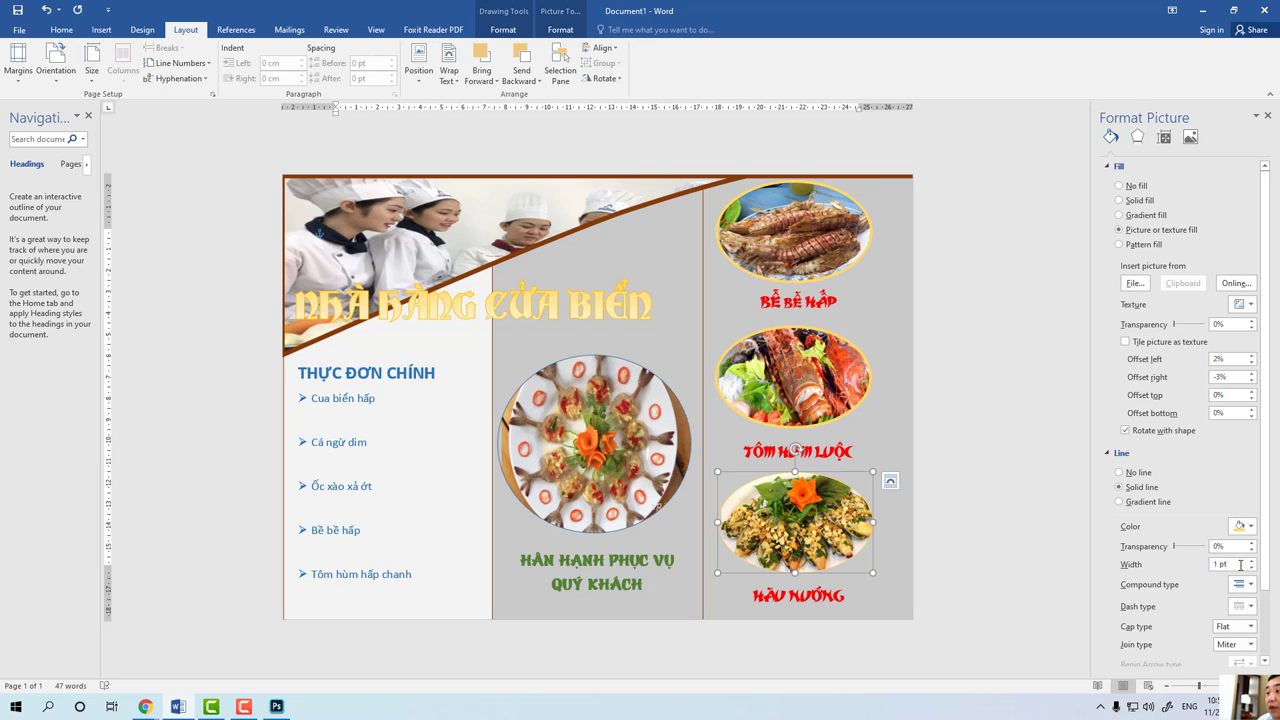
left_click(1251, 561)
left_click(1251, 561)
left_click(1251, 561)
left_click(1251, 561)
left_click(1251, 561)
left_click(1251, 562)
left_click(1251, 562)
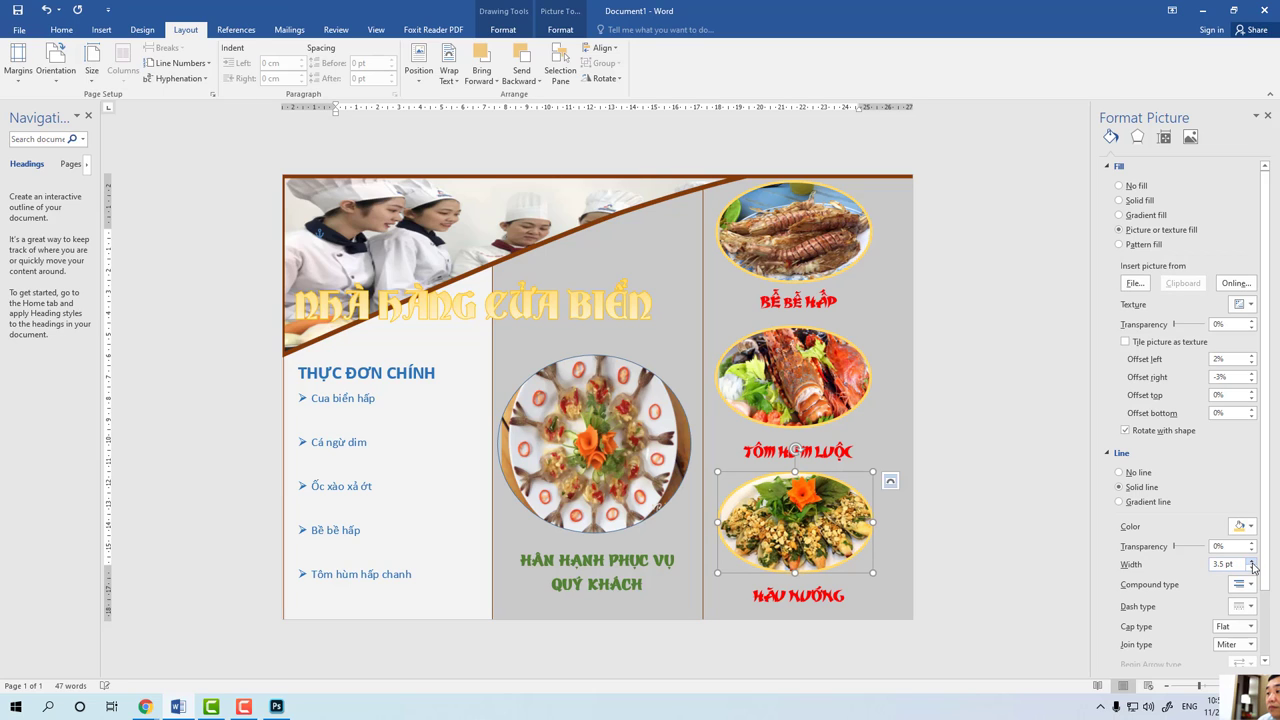
left_click(1001, 522)
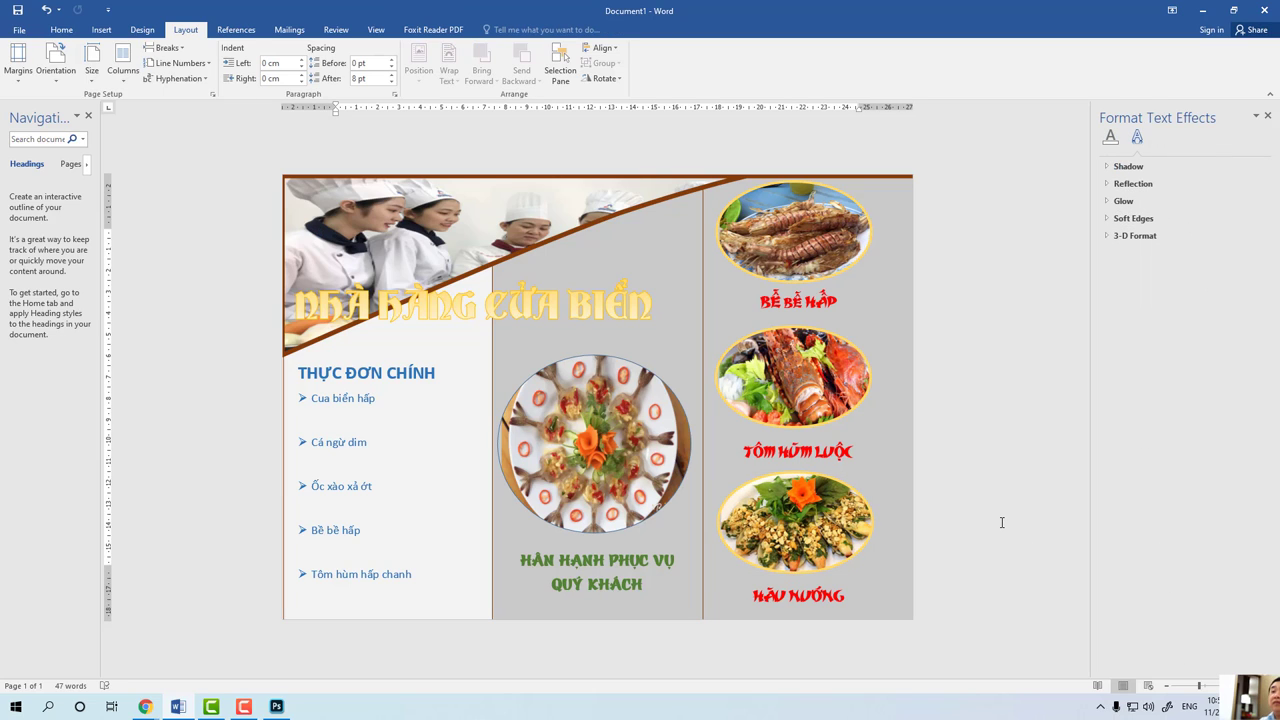
Nudge the center dish photo up and add a shadow with 17 pt blur and 16 pt distance.
left_click(676, 452)
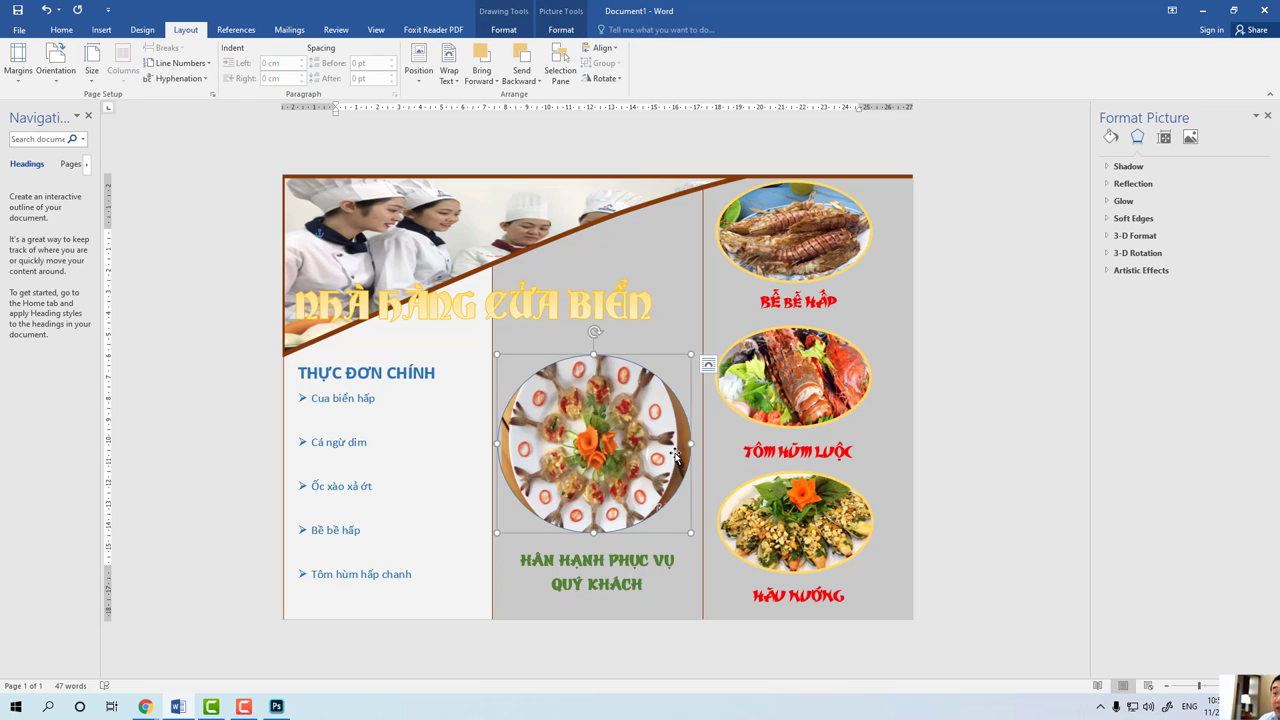
left_click_drag(674, 450, 673, 434)
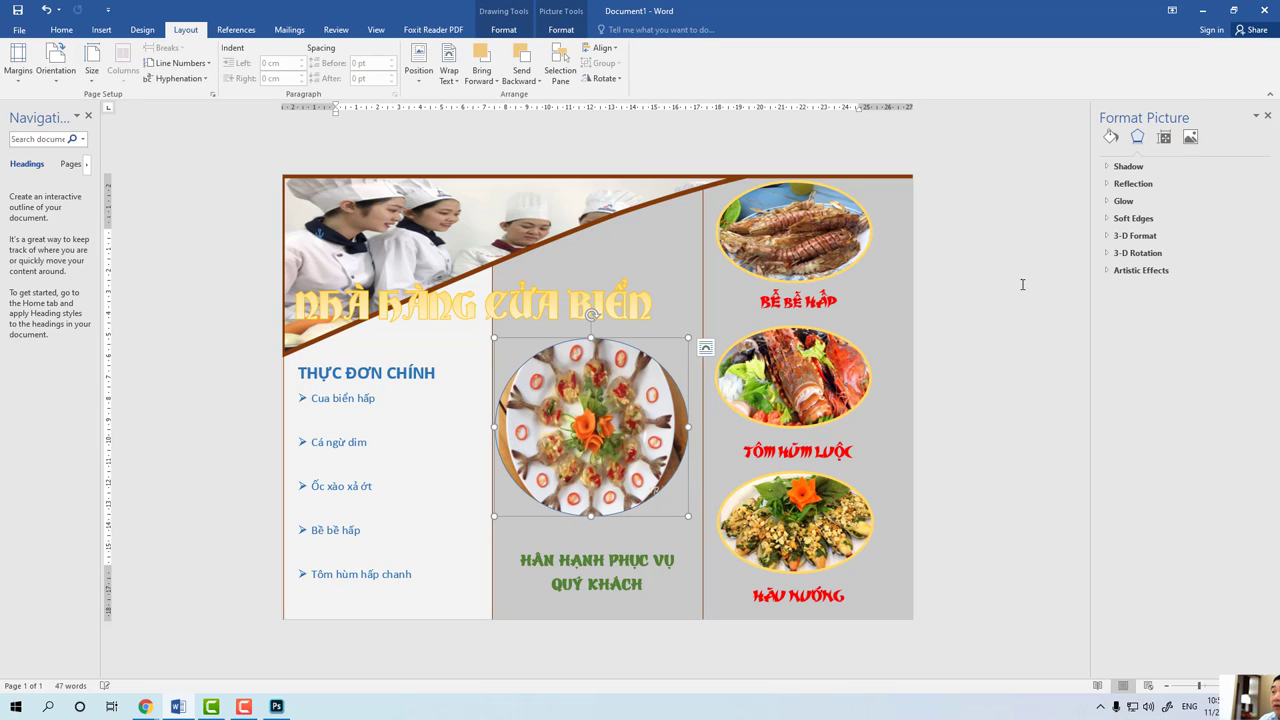
left_click(1108, 168)
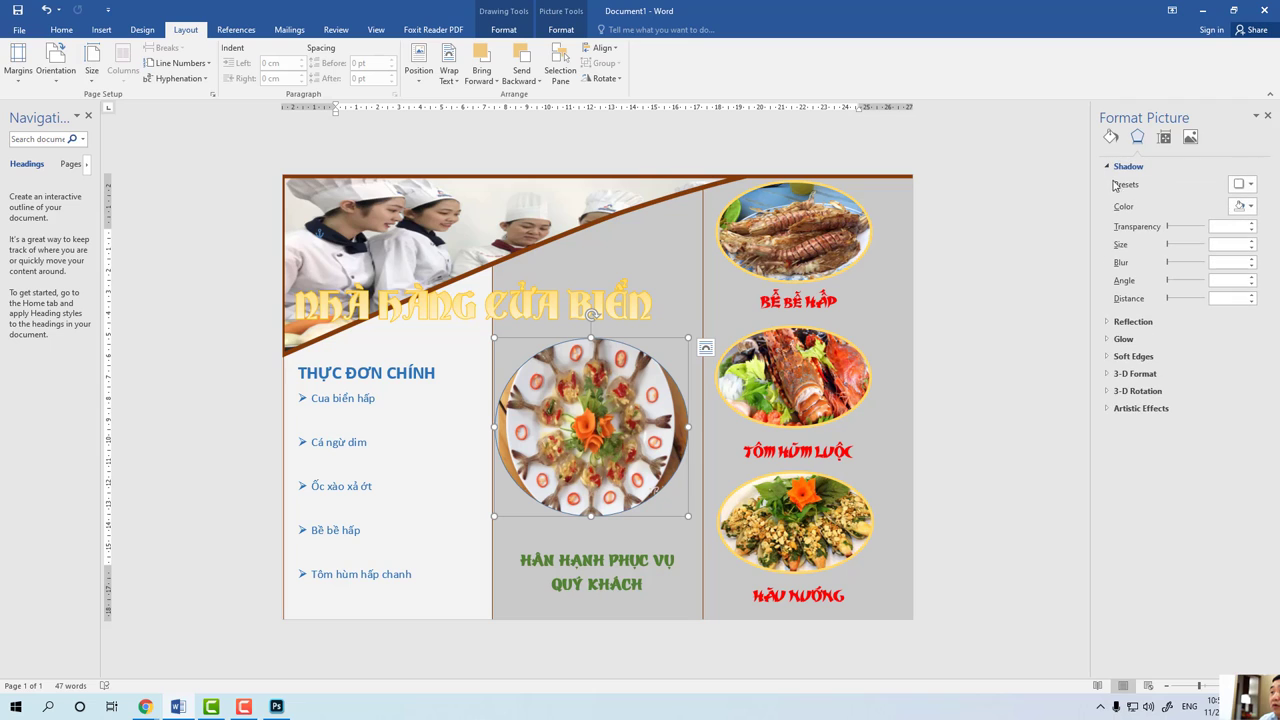
left_click(1170, 228)
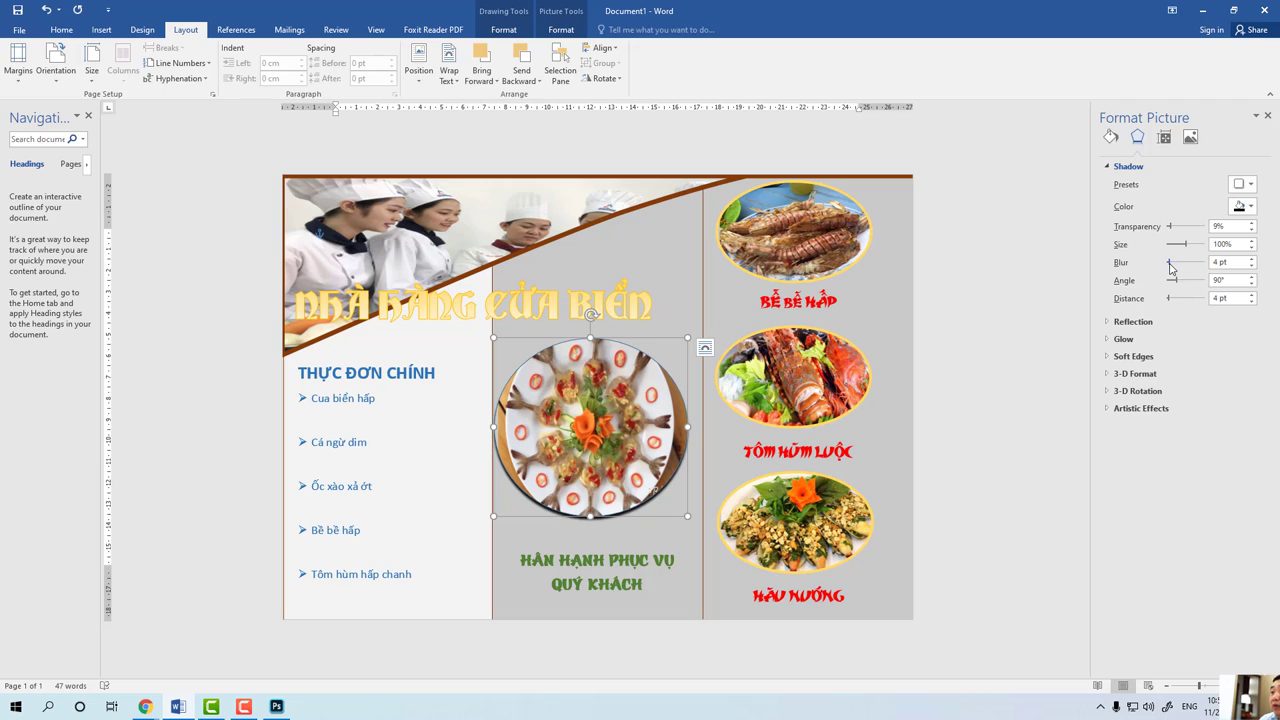
left_click_drag(1170, 263, 1175, 263)
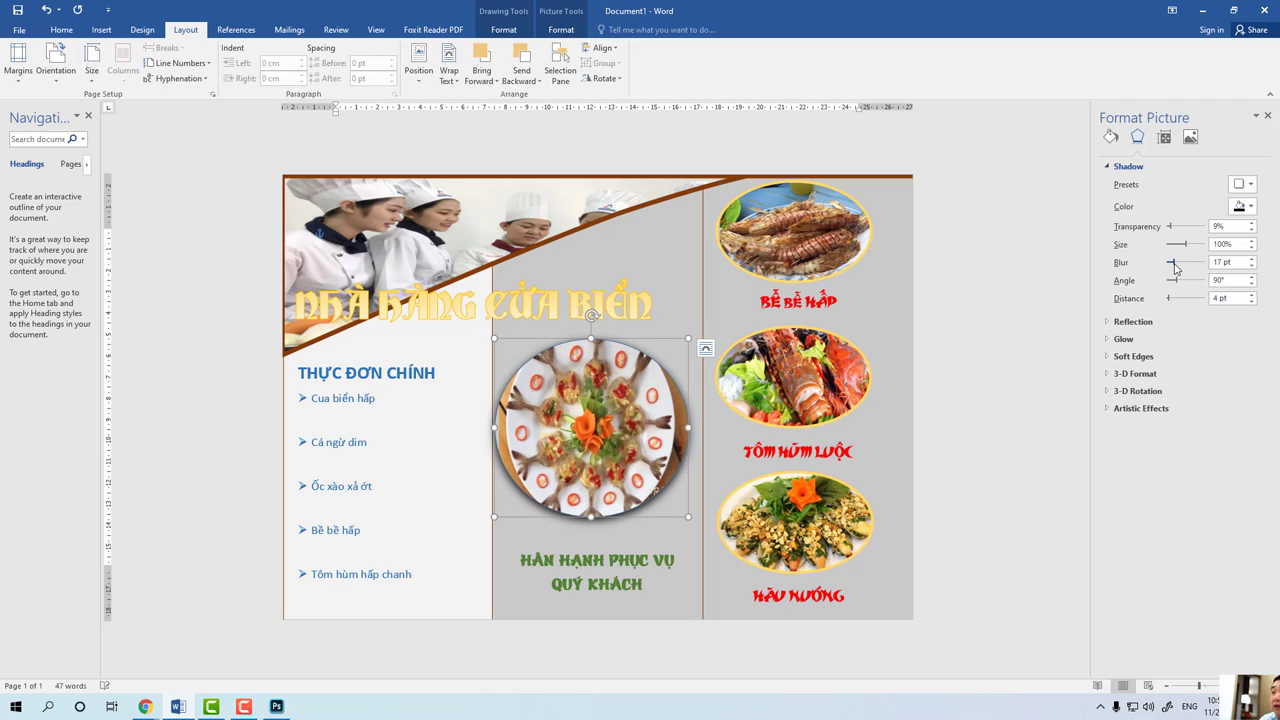
left_click_drag(1168, 298, 1173, 303)
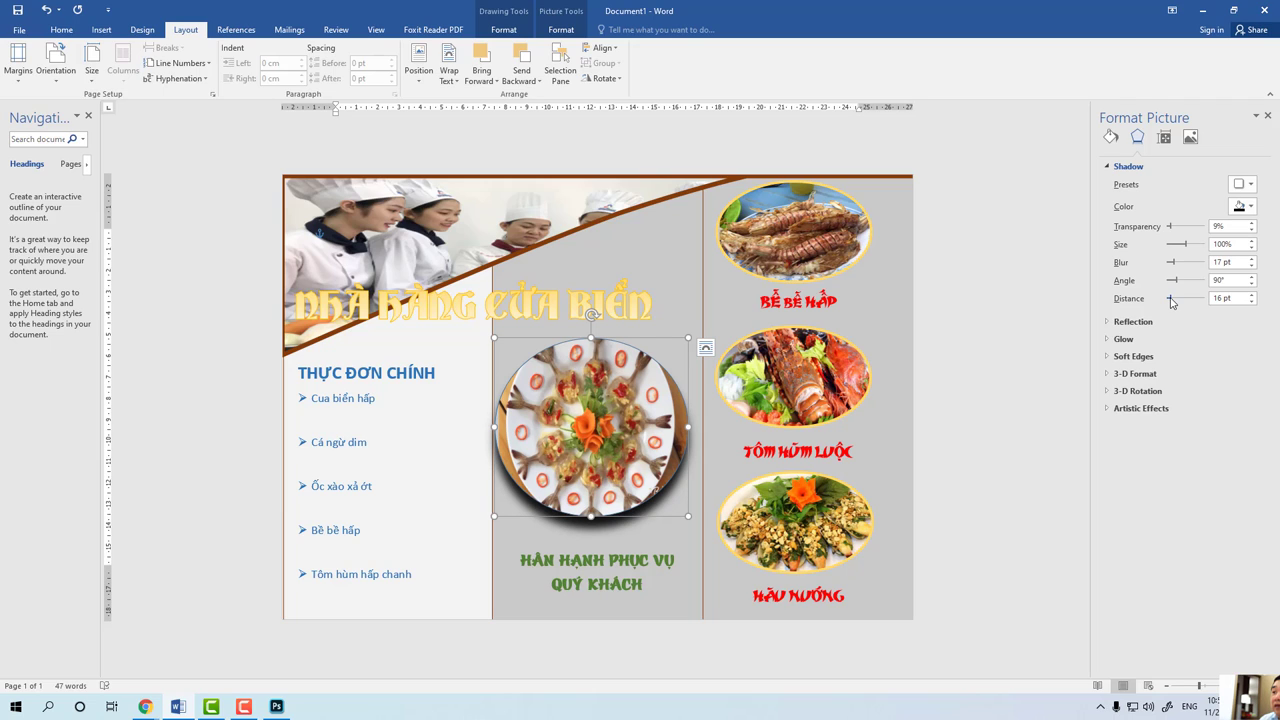
key("Escape")
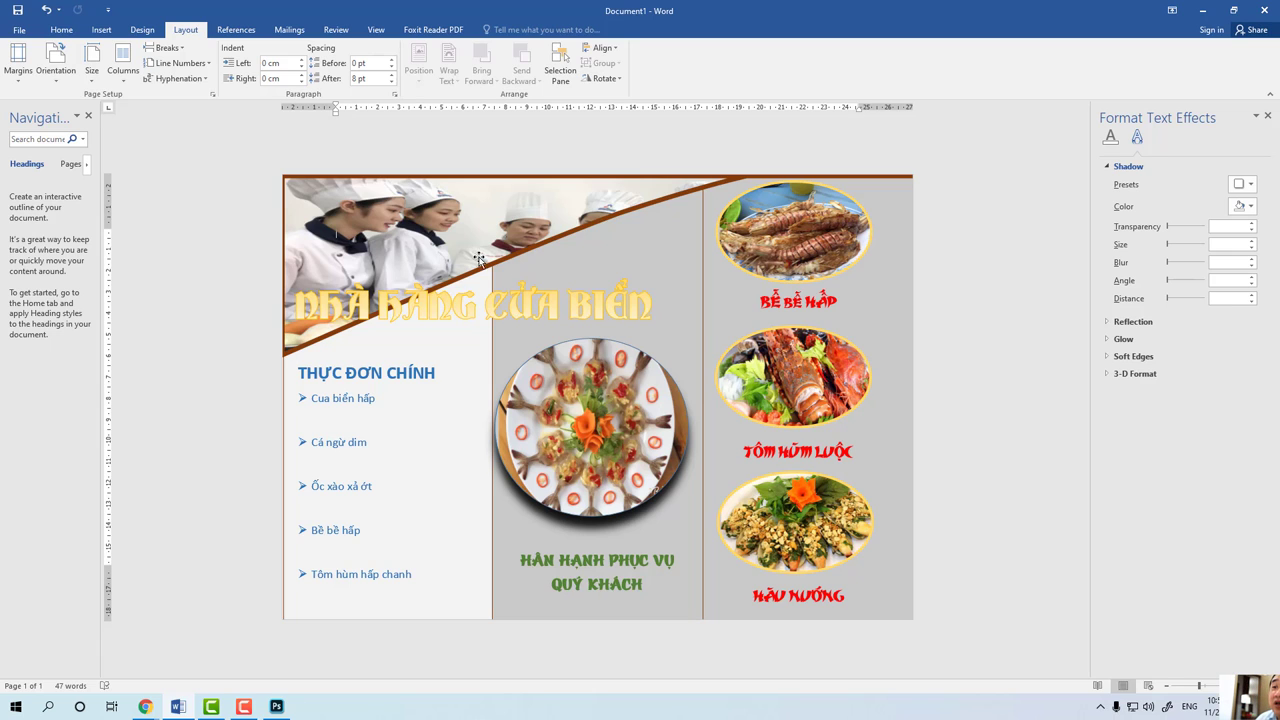
Shift the NHÀ HÀNG CỬA BIỂN title text box slightly up on the banner.
left_click(459, 296)
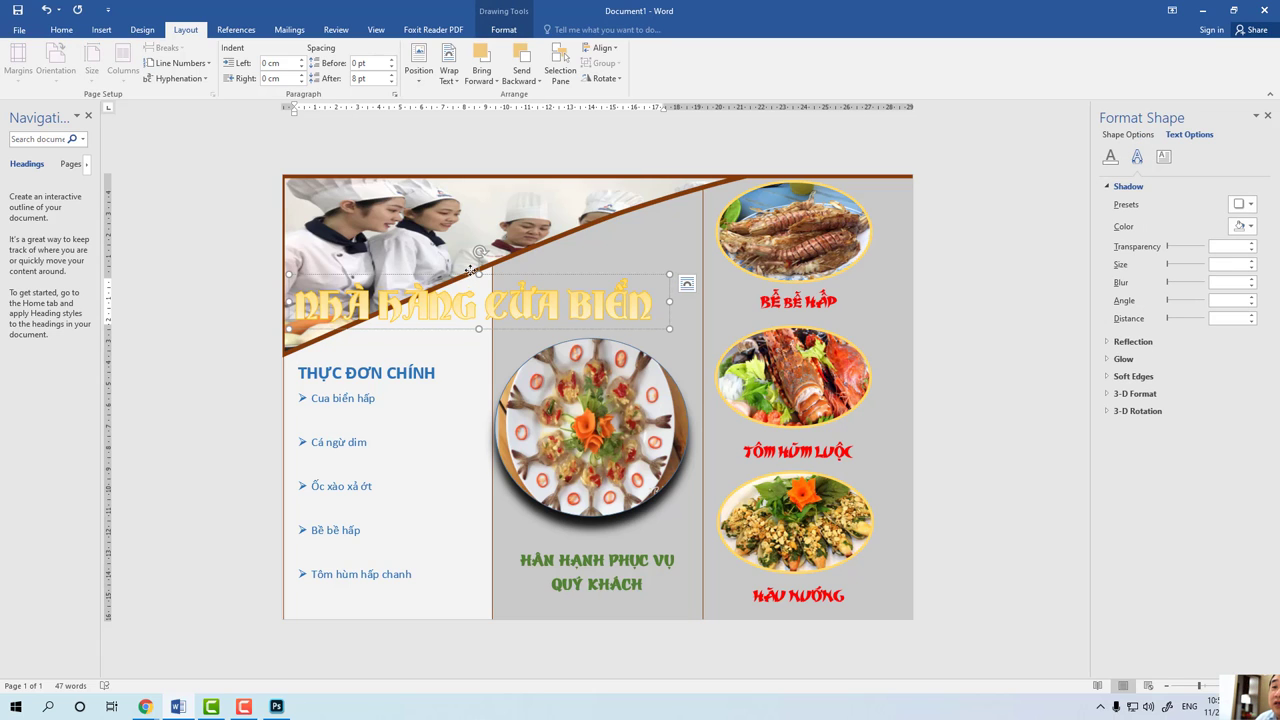
left_click_drag(473, 273, 471, 261)
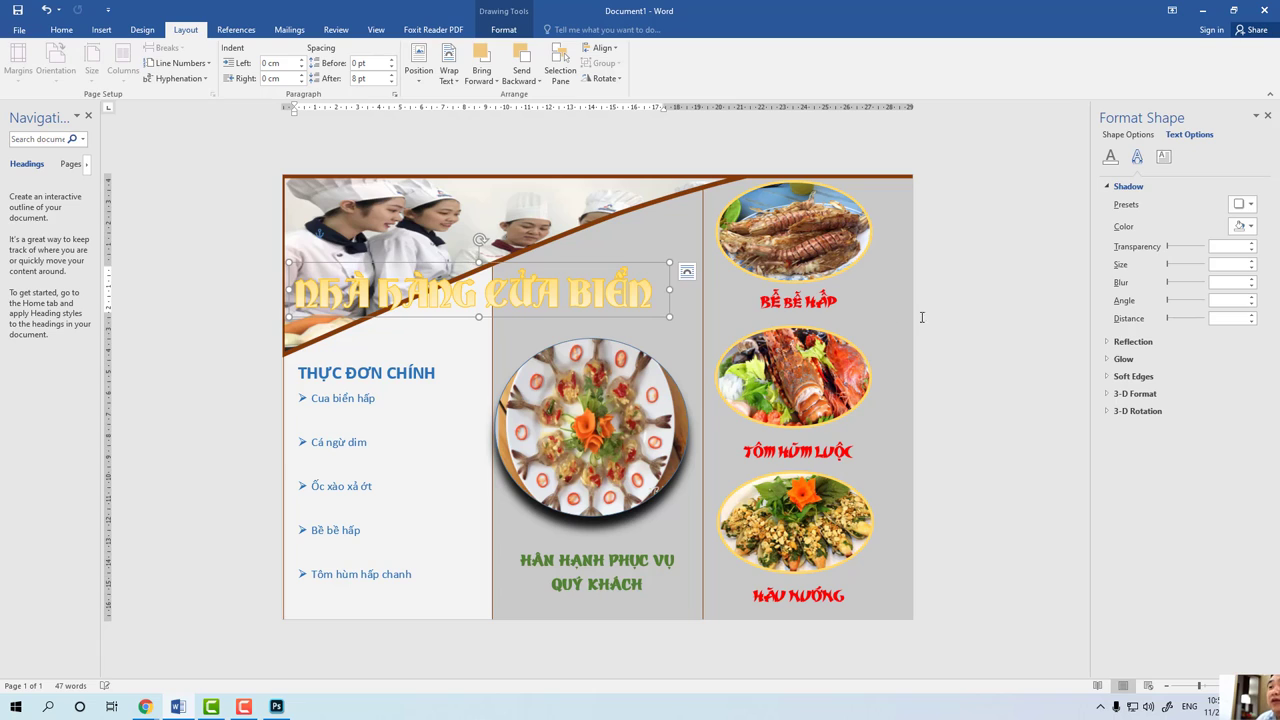
left_click(976, 308)
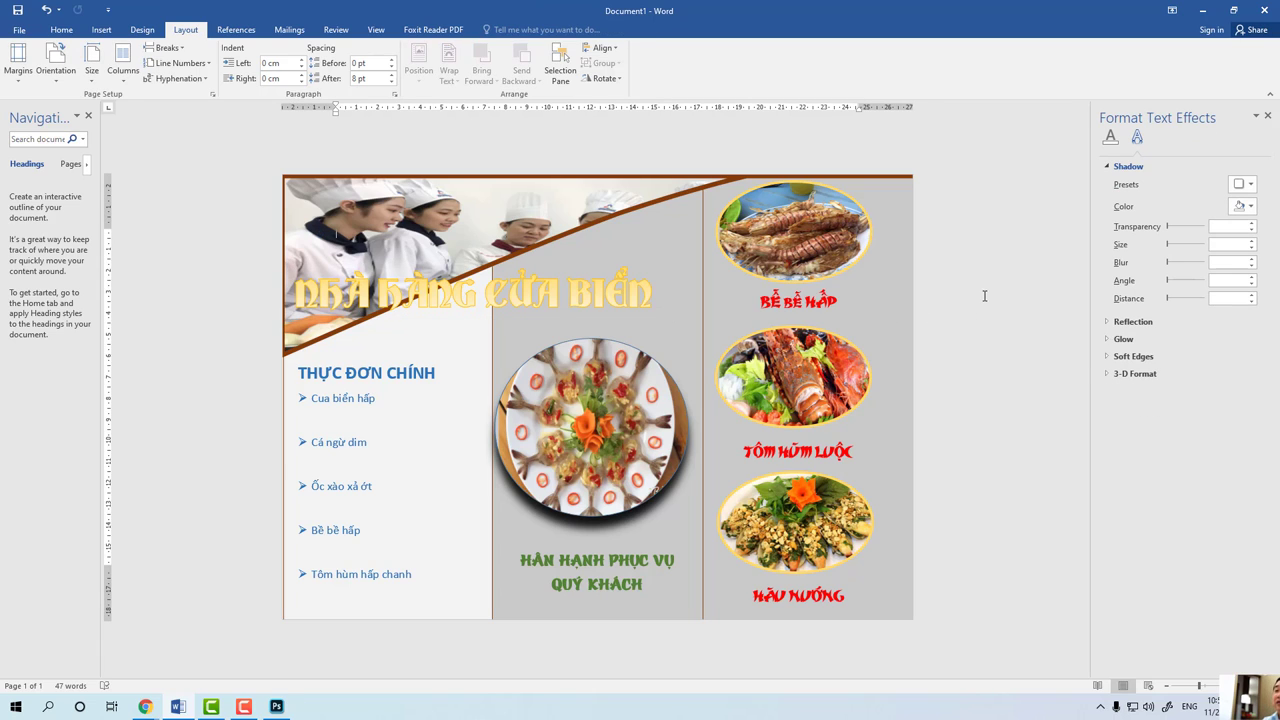